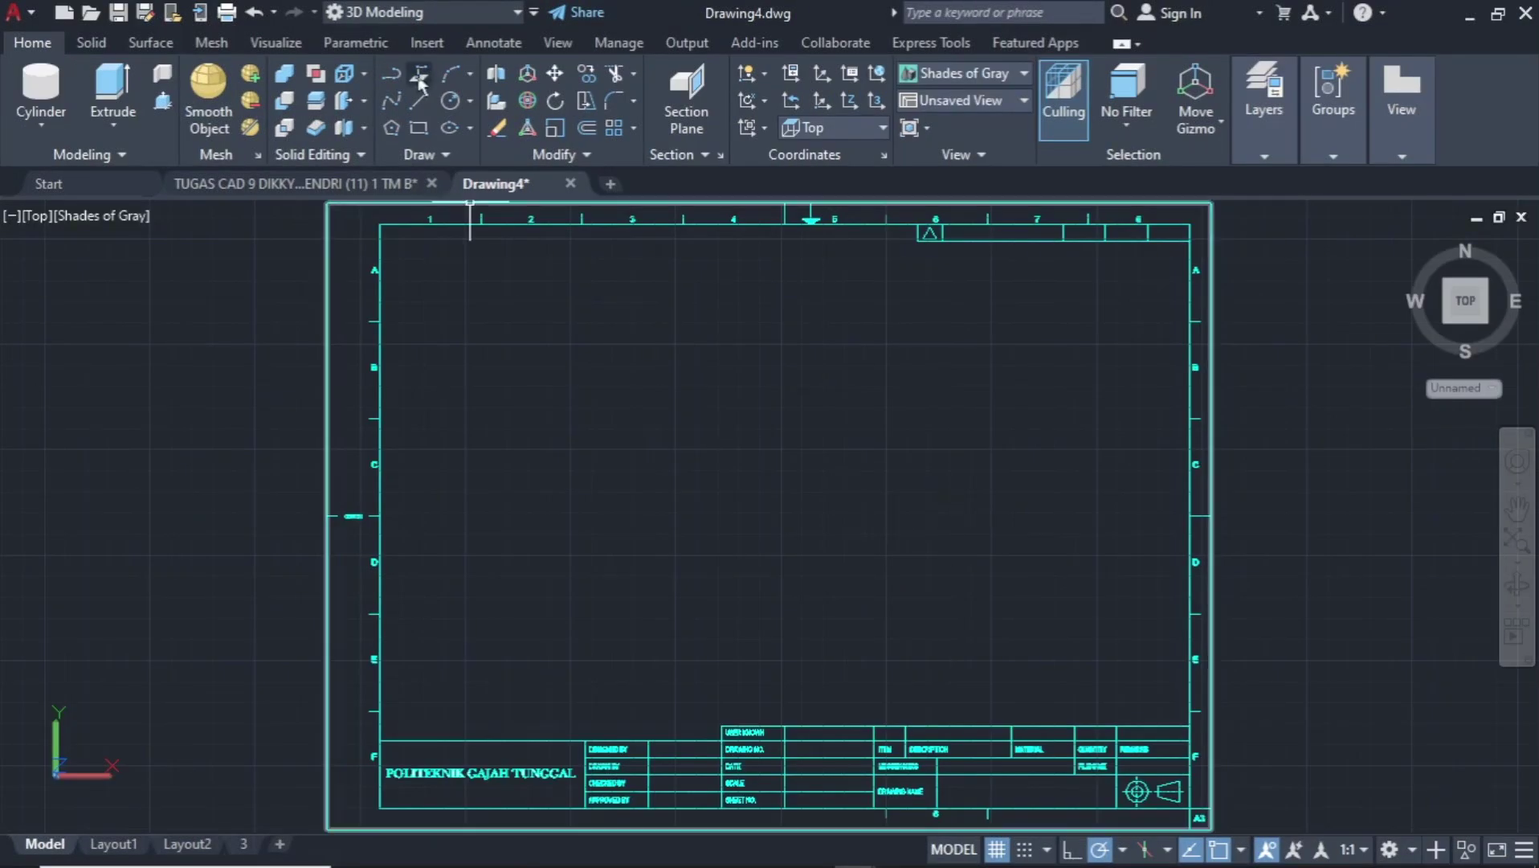
Draw concentric circles of radius 12 and 7.5 on one centre point.
{"action": "left_click", "coordinate": [450, 100]}
{"action": "scroll", "coordinate": [1077, 639], "scroll_direction": "up", "scroll_amount": 3}
{"action": "middle_click_drag", "start_coordinate": [1069, 643], "coordinate": [1006, 630]}
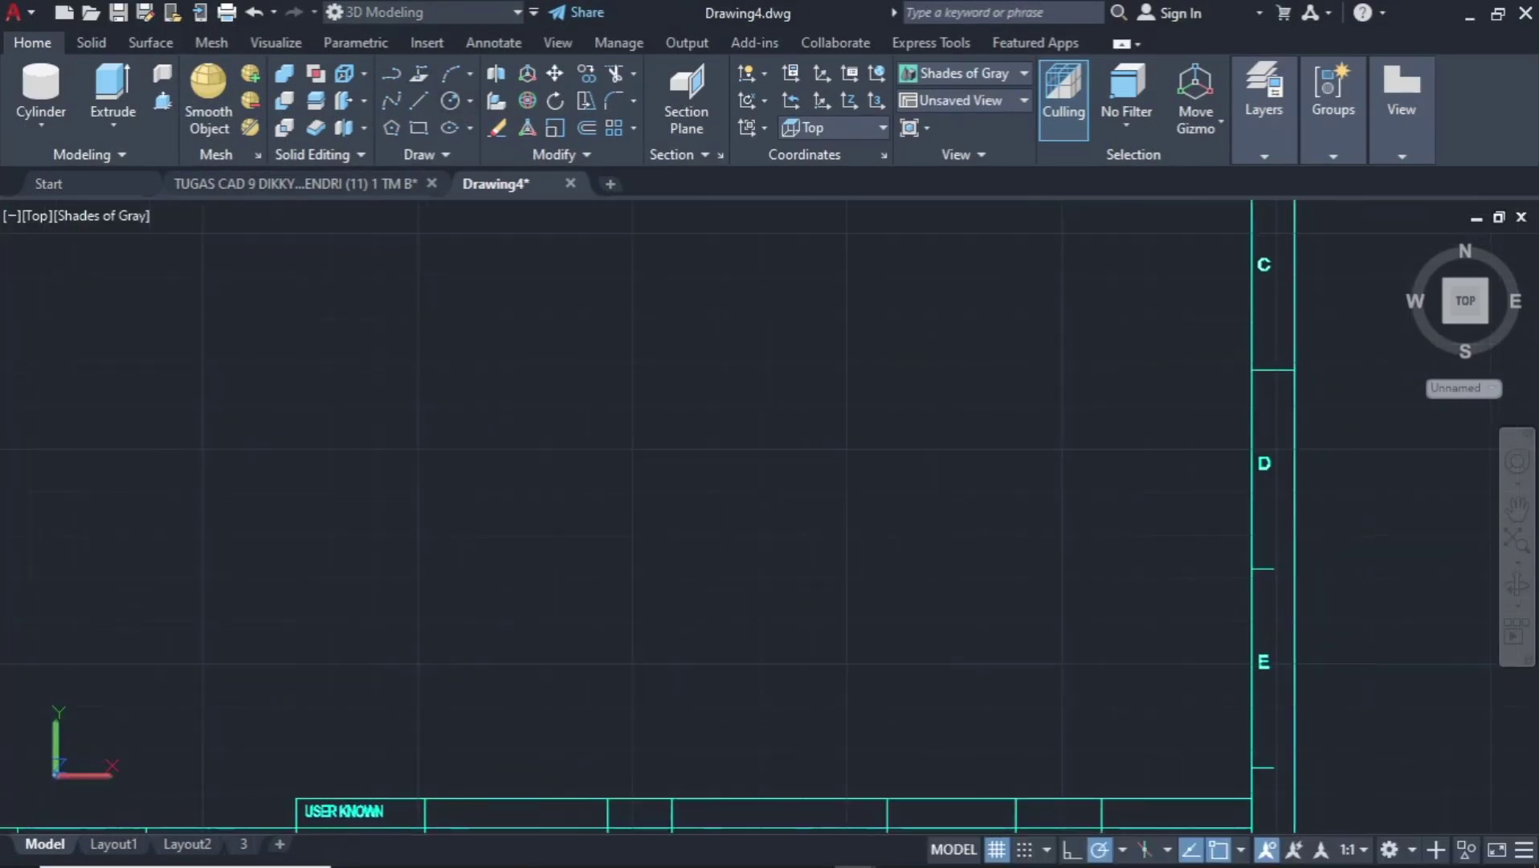
{"action": "left_click", "coordinate": [947, 562]}
{"action": "type", "text": "12"}
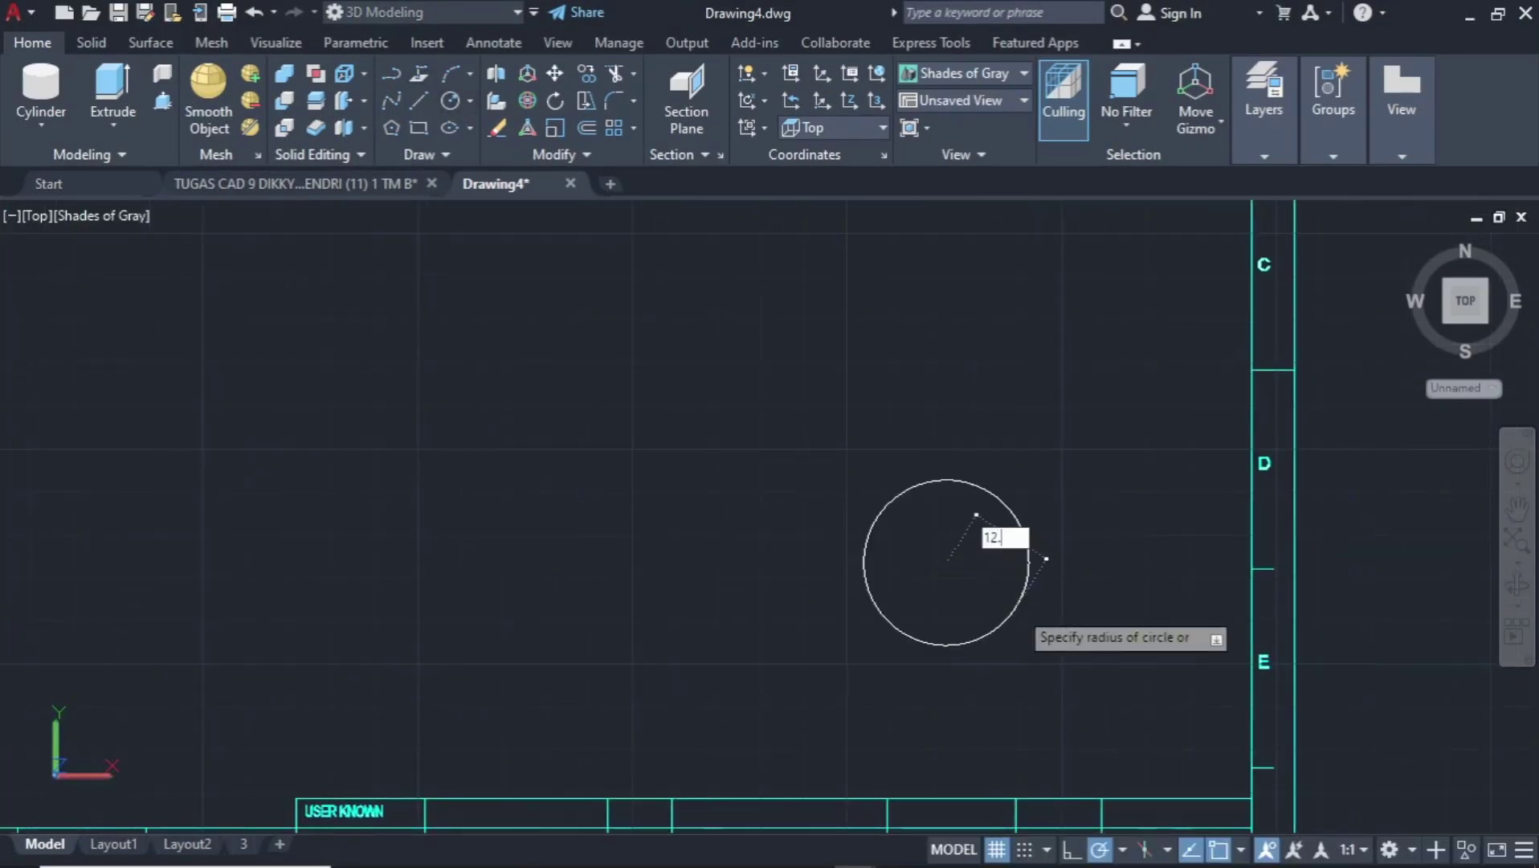
{"action": "key", "text": "Return"}
{"action": "key", "text": "Return"}
{"action": "left_click", "coordinate": [946, 562]}
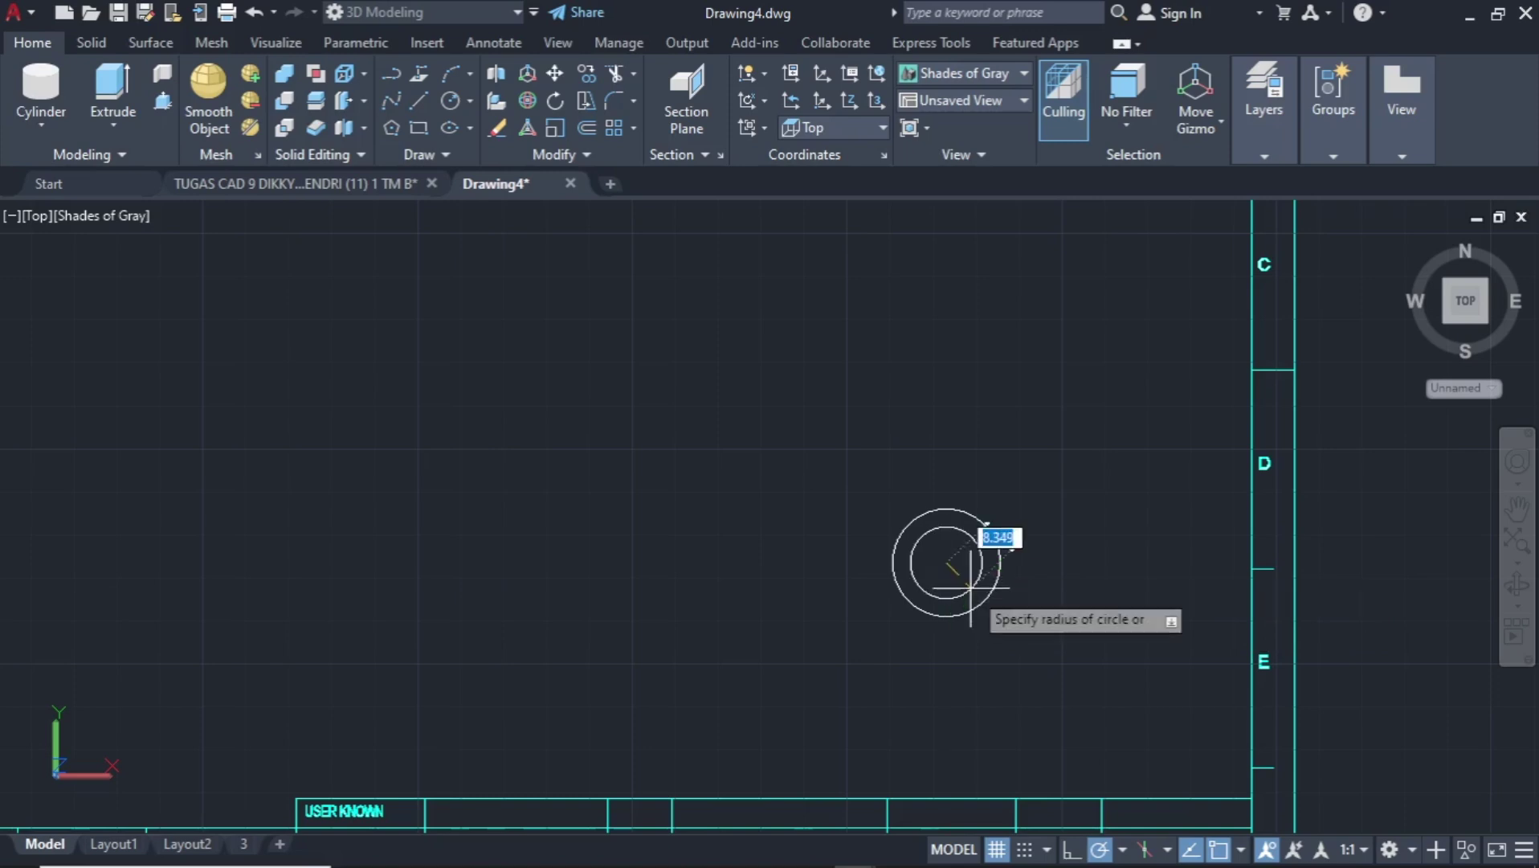
{"action": "key", "text": "Return"}
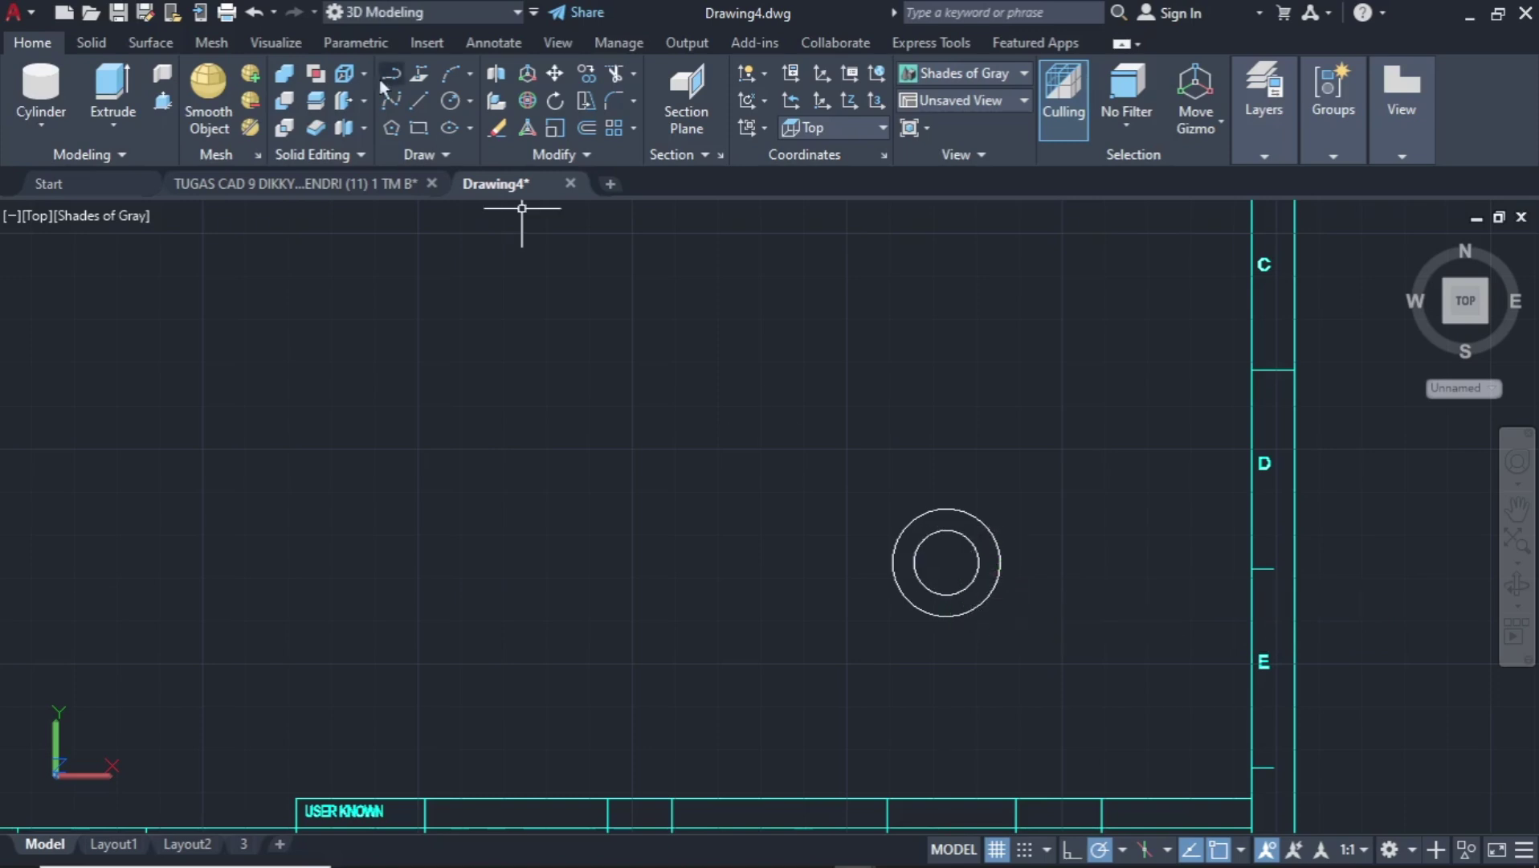
Draw a horizontal line left from the centre and copy both circles 35 units left.
{"action": "left_click", "coordinate": [419, 100]}
{"action": "left_click", "coordinate": [947, 562]}
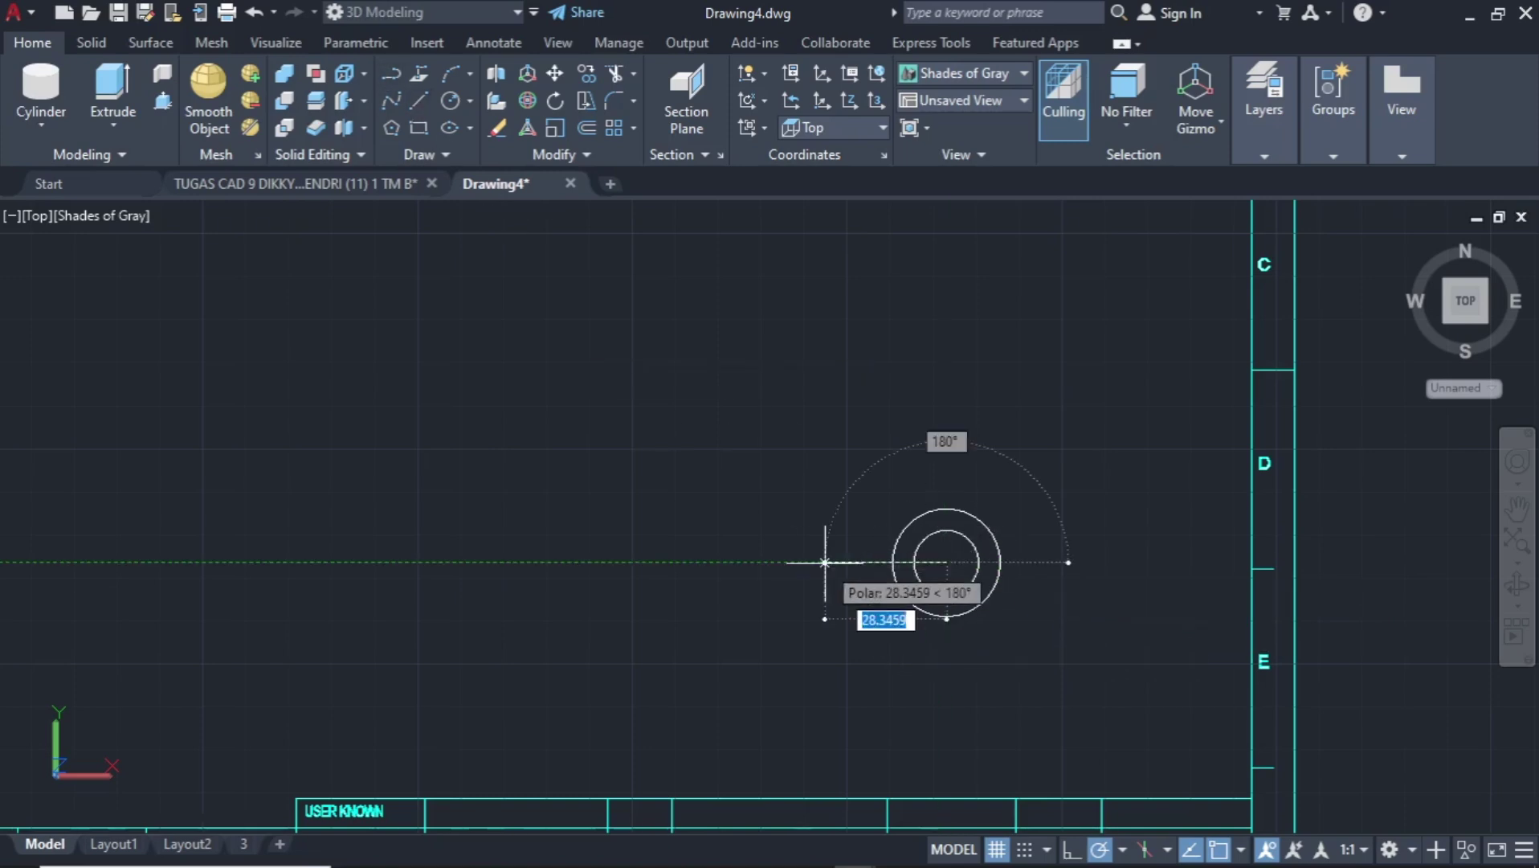
{"action": "key", "text": "Return"}
{"action": "key", "text": "Return"}
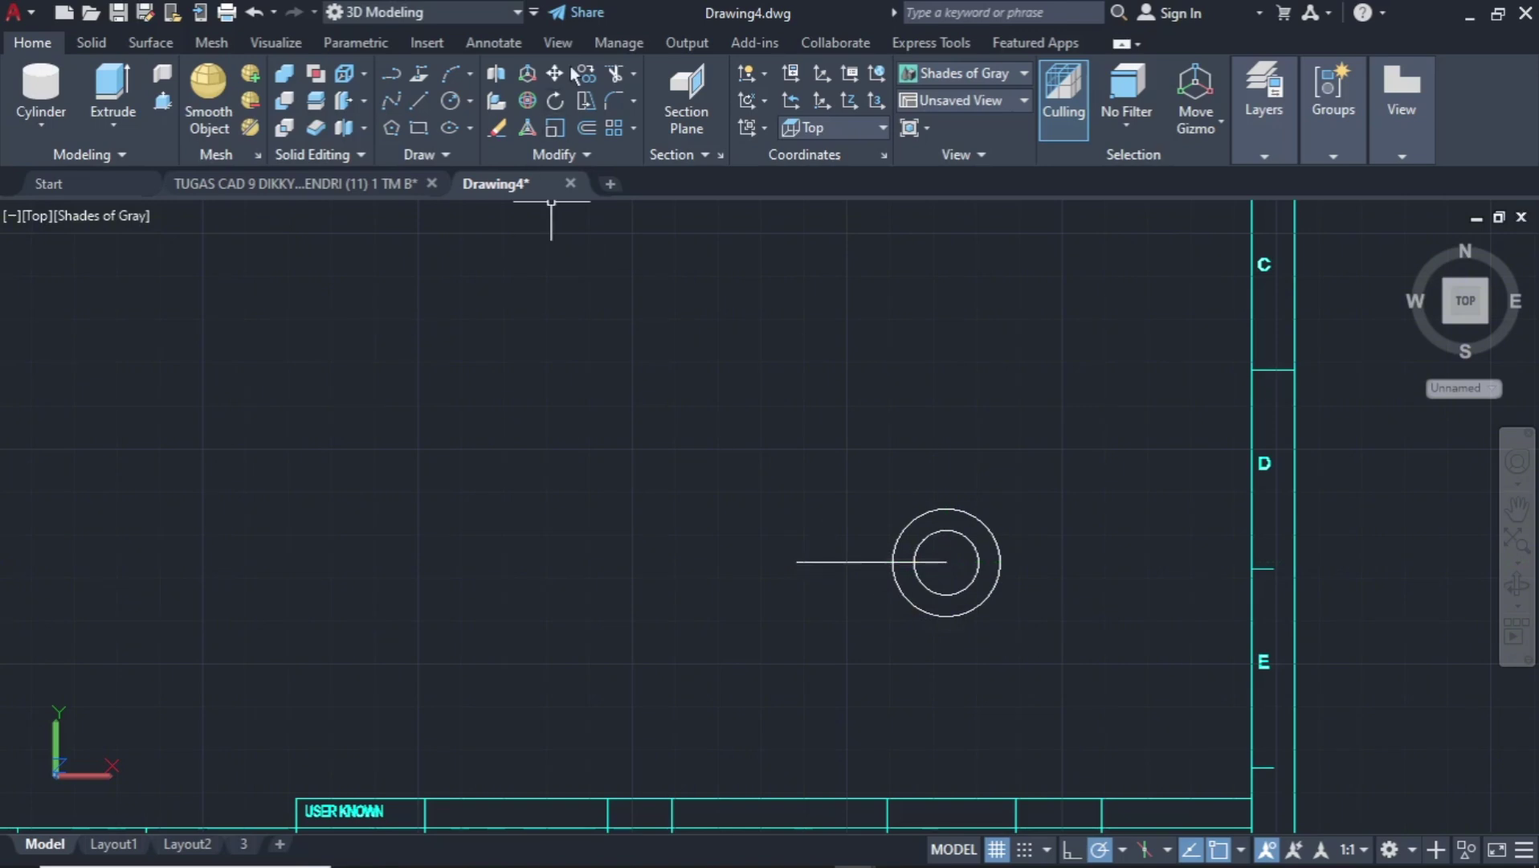
{"action": "left_click_drag", "start_coordinate": [1027, 570], "coordinate": [922, 638]}
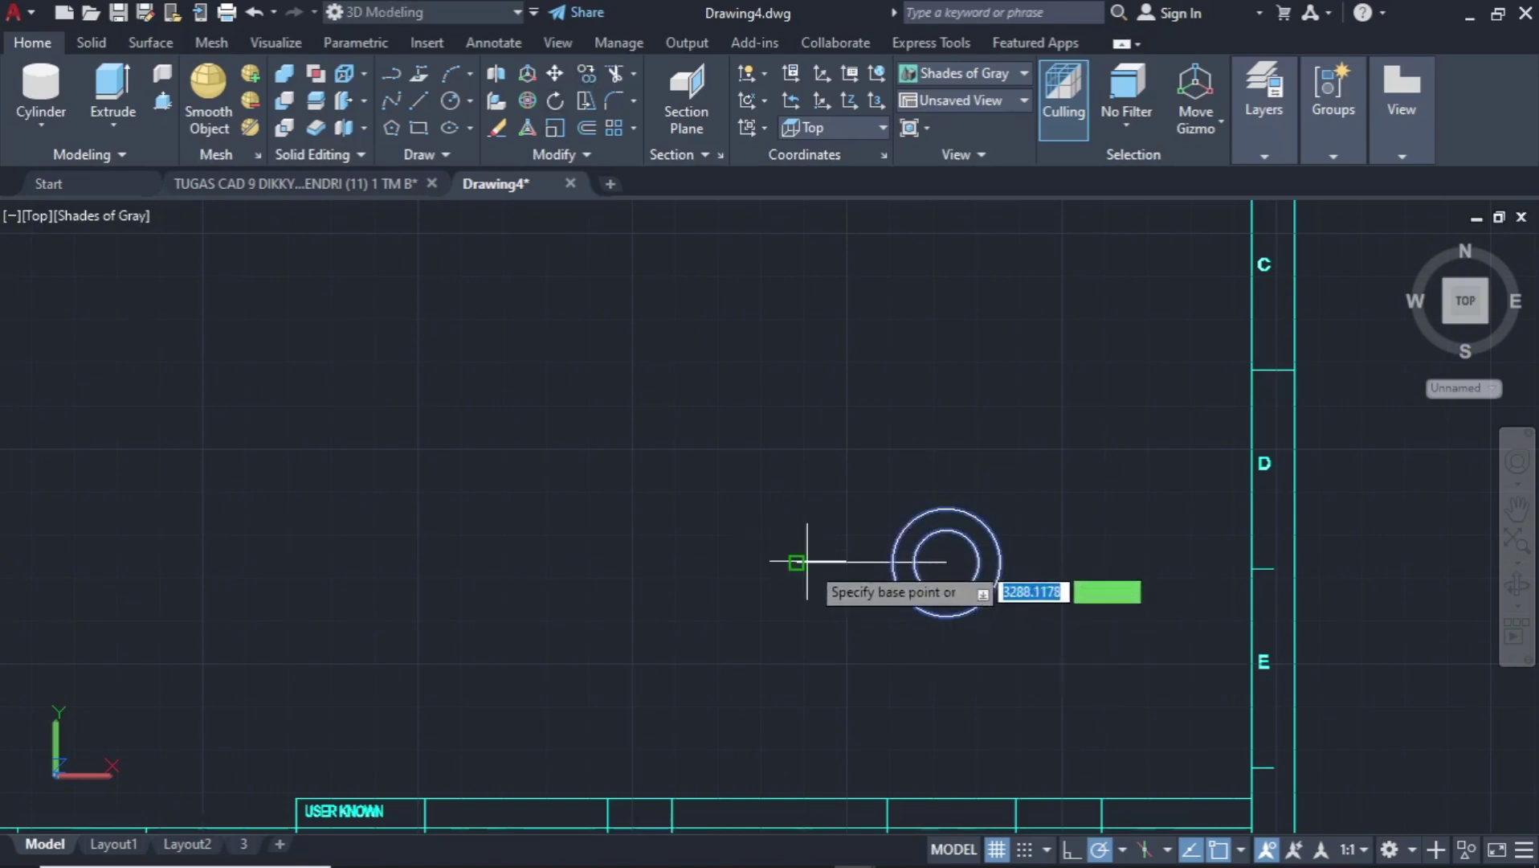
{"action": "left_click", "coordinate": [947, 562]}
{"action": "left_click", "coordinate": [795, 563]}
{"action": "key", "text": "Return"}
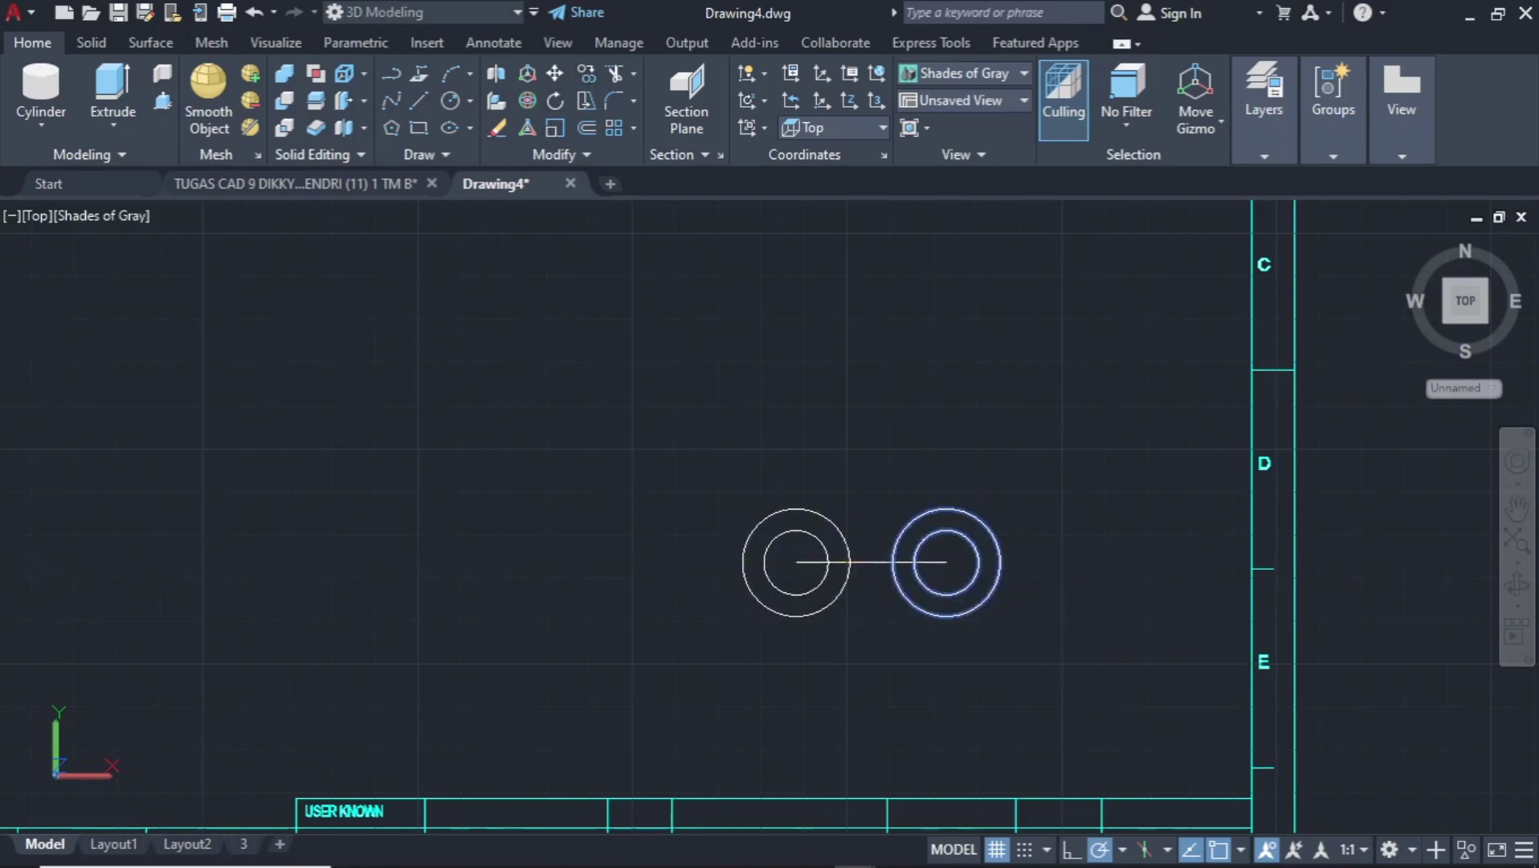
Extend the centre line 17.5 beyond each circle pair's centre.
{"action": "scroll", "coordinate": [1014, 394], "scroll_direction": "up", "scroll_amount": 2}
{"action": "left_click", "coordinate": [419, 101]}
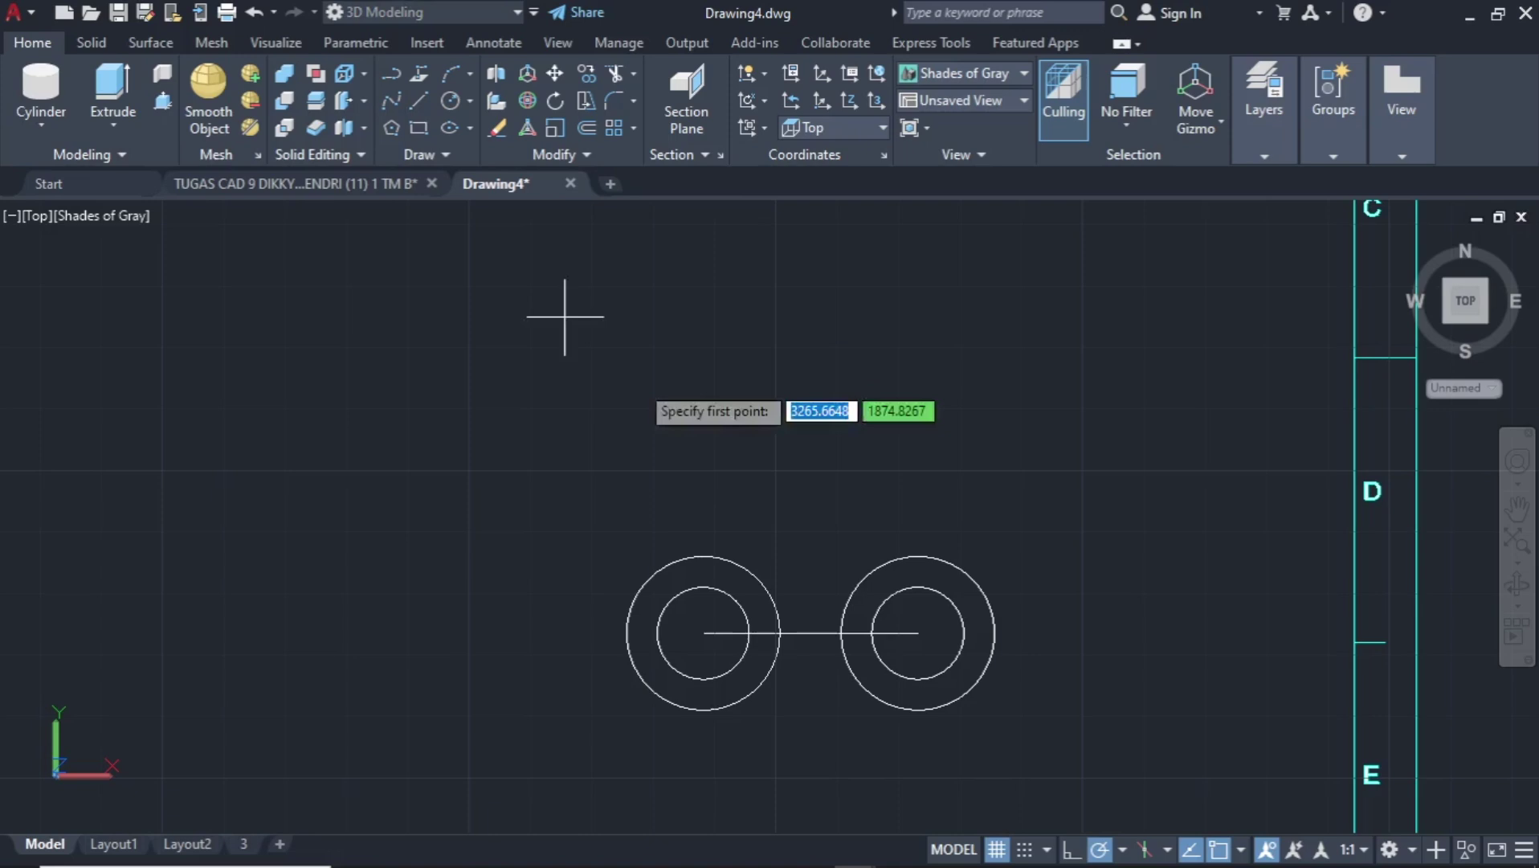
{"action": "left_click", "coordinate": [918, 633]}
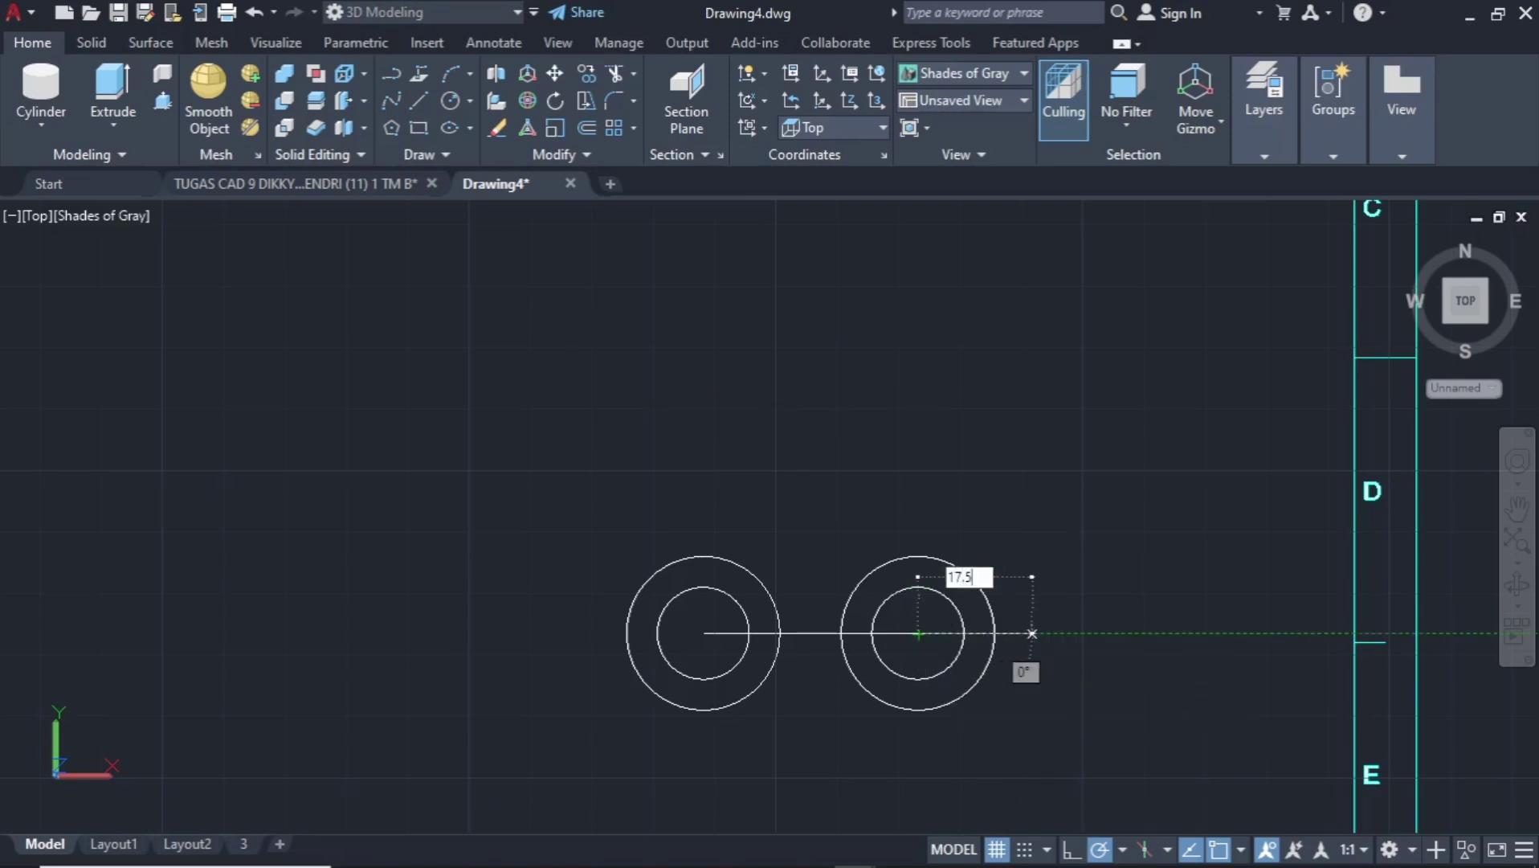
{"action": "key", "text": "Return"}
{"action": "key", "text": "Return"}
{"action": "left_click", "coordinate": [419, 101]}
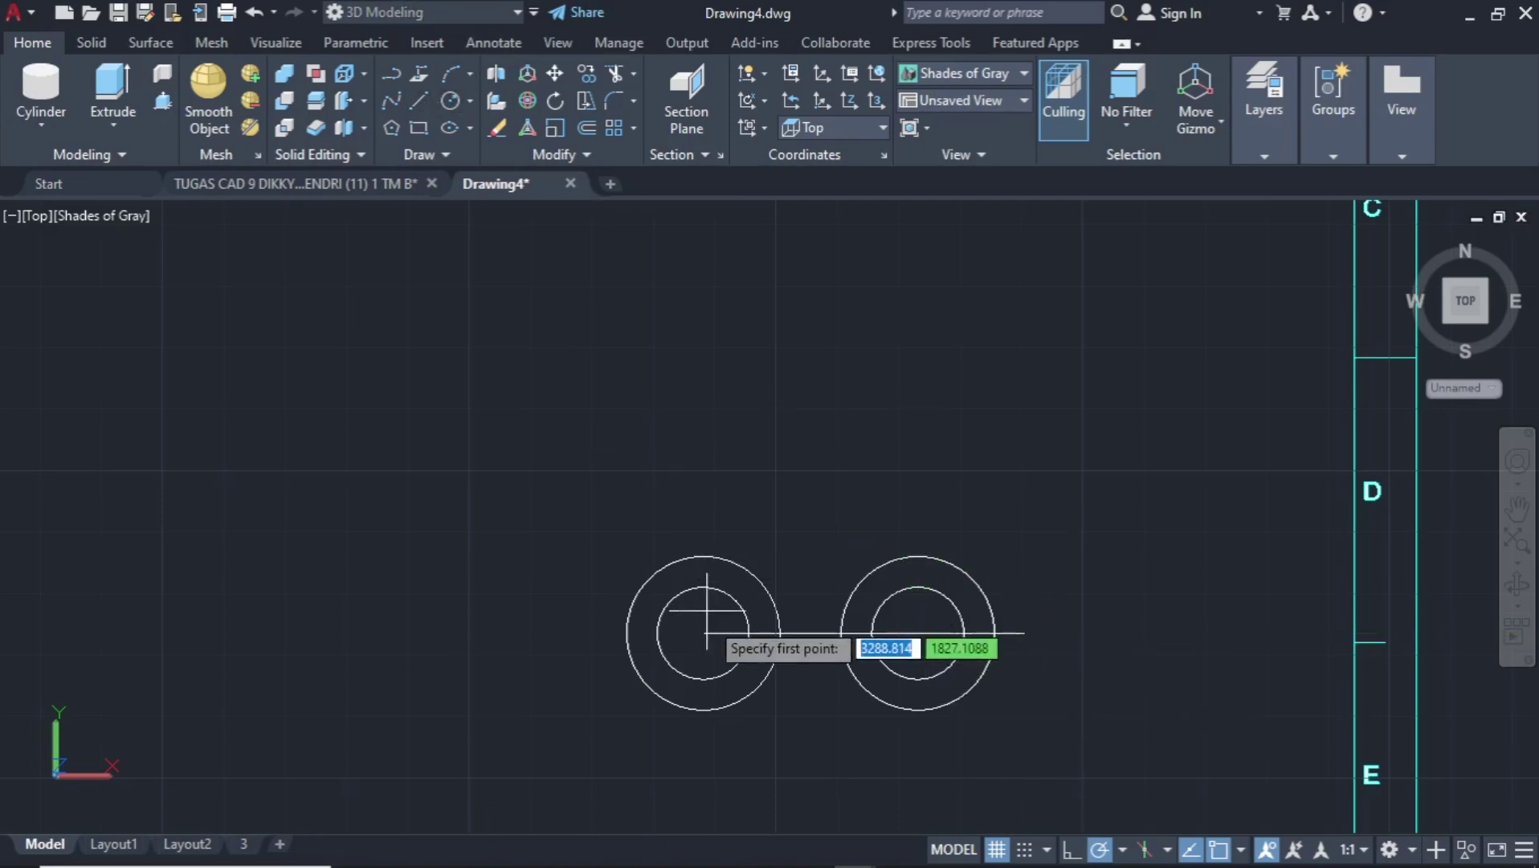
{"action": "left_click", "coordinate": [704, 633]}
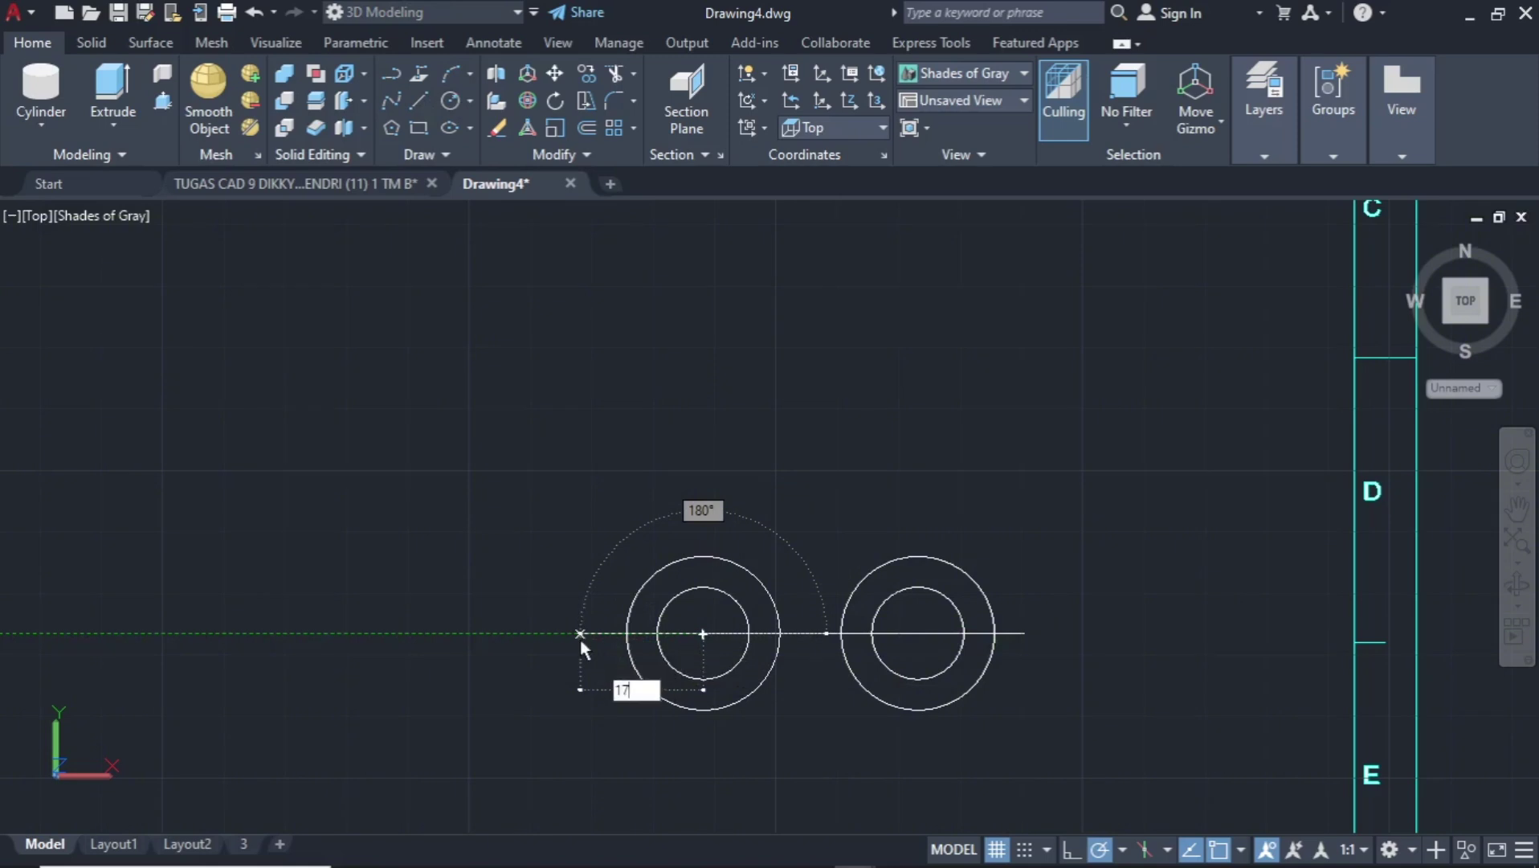
{"action": "key", "text": "Return"}
{"action": "key", "text": "Return"}
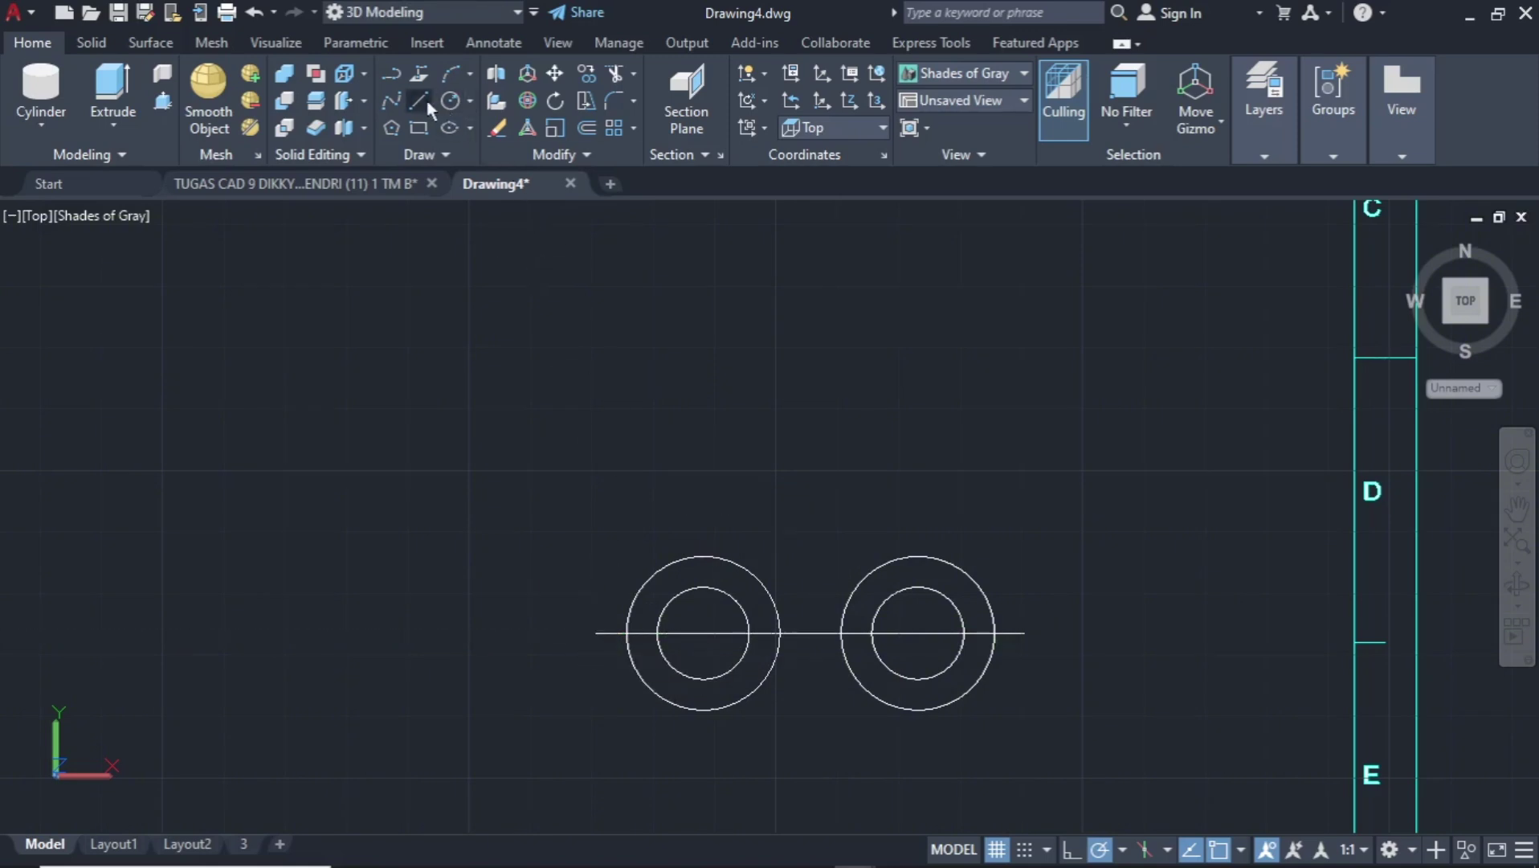
Start the stepped outline at the line's right end: 10 down, 10 right, 15 down.
{"action": "left_click", "coordinate": [428, 105]}
{"action": "left_click", "coordinate": [1025, 633]}
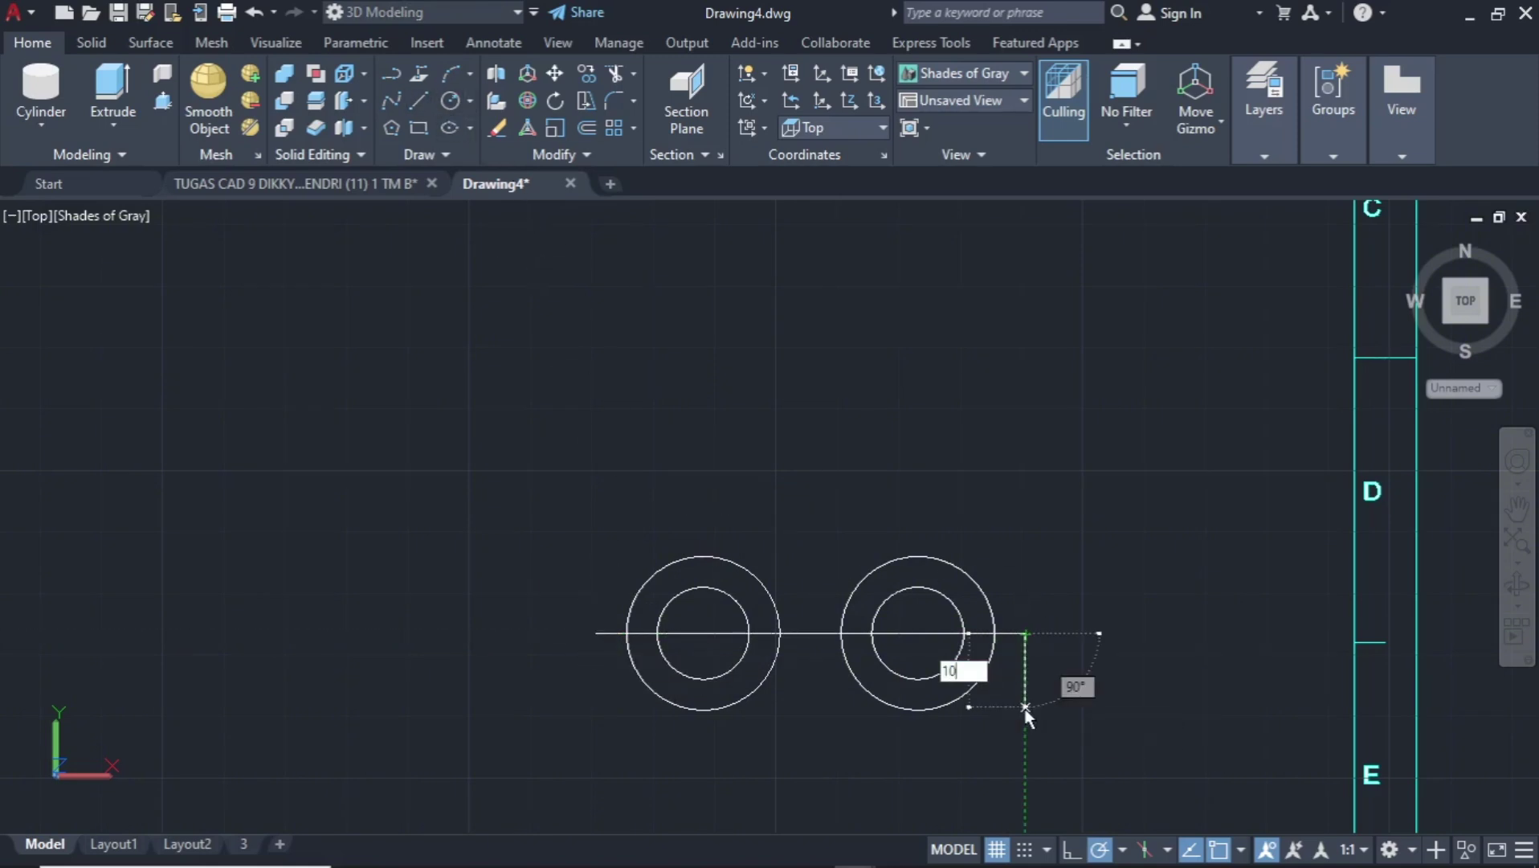
{"action": "key", "text": "Return"}
{"action": "type", "text": "10"}
{"action": "key", "text": "Return"}
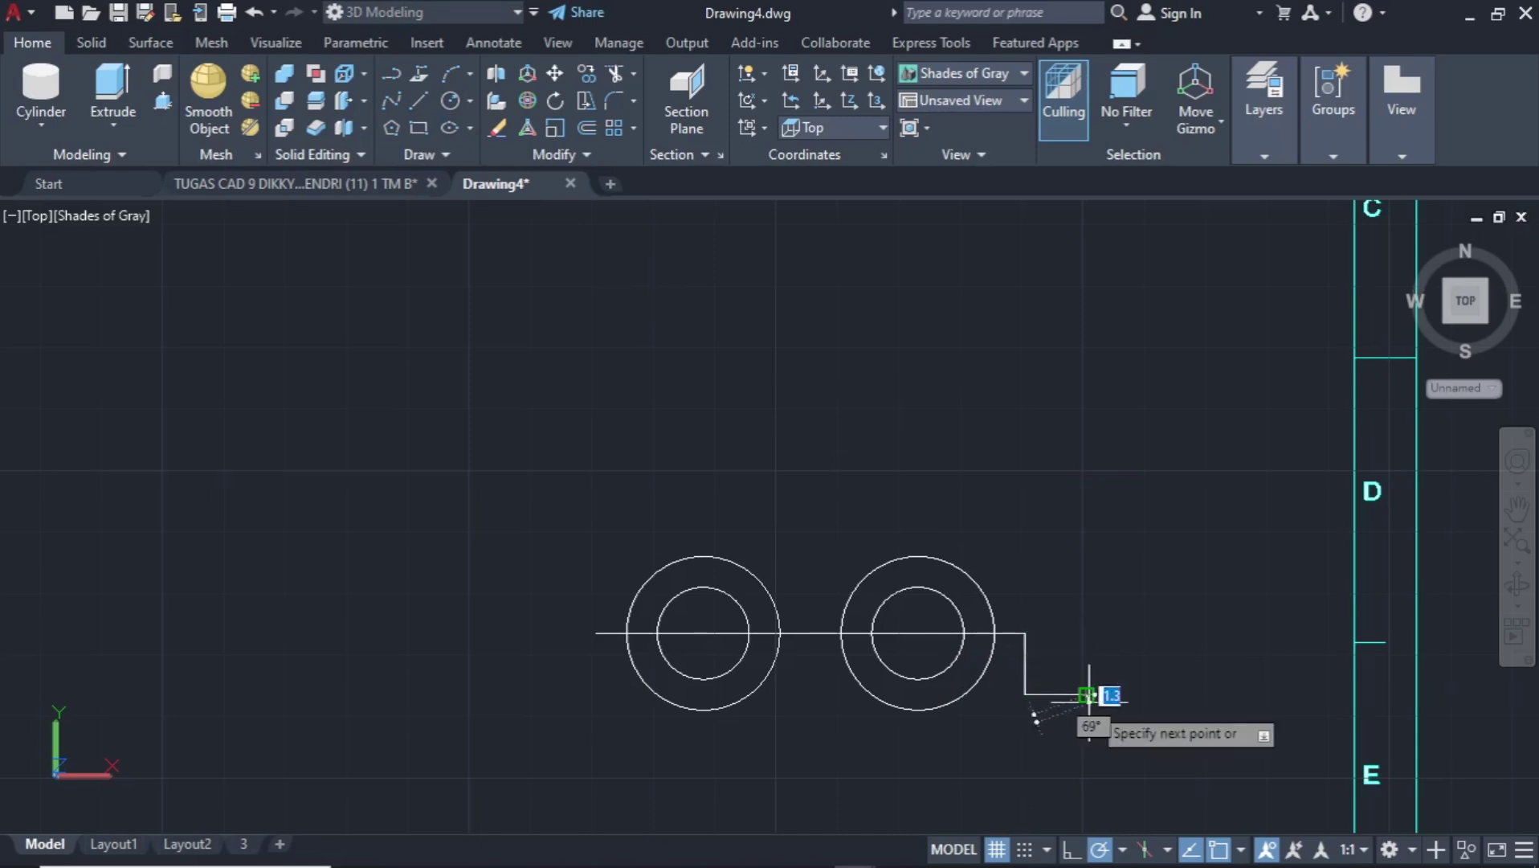
{"action": "middle_click_drag", "start_coordinate": [1089, 695], "coordinate": [1103, 592]}
{"action": "type", "text": "15"}
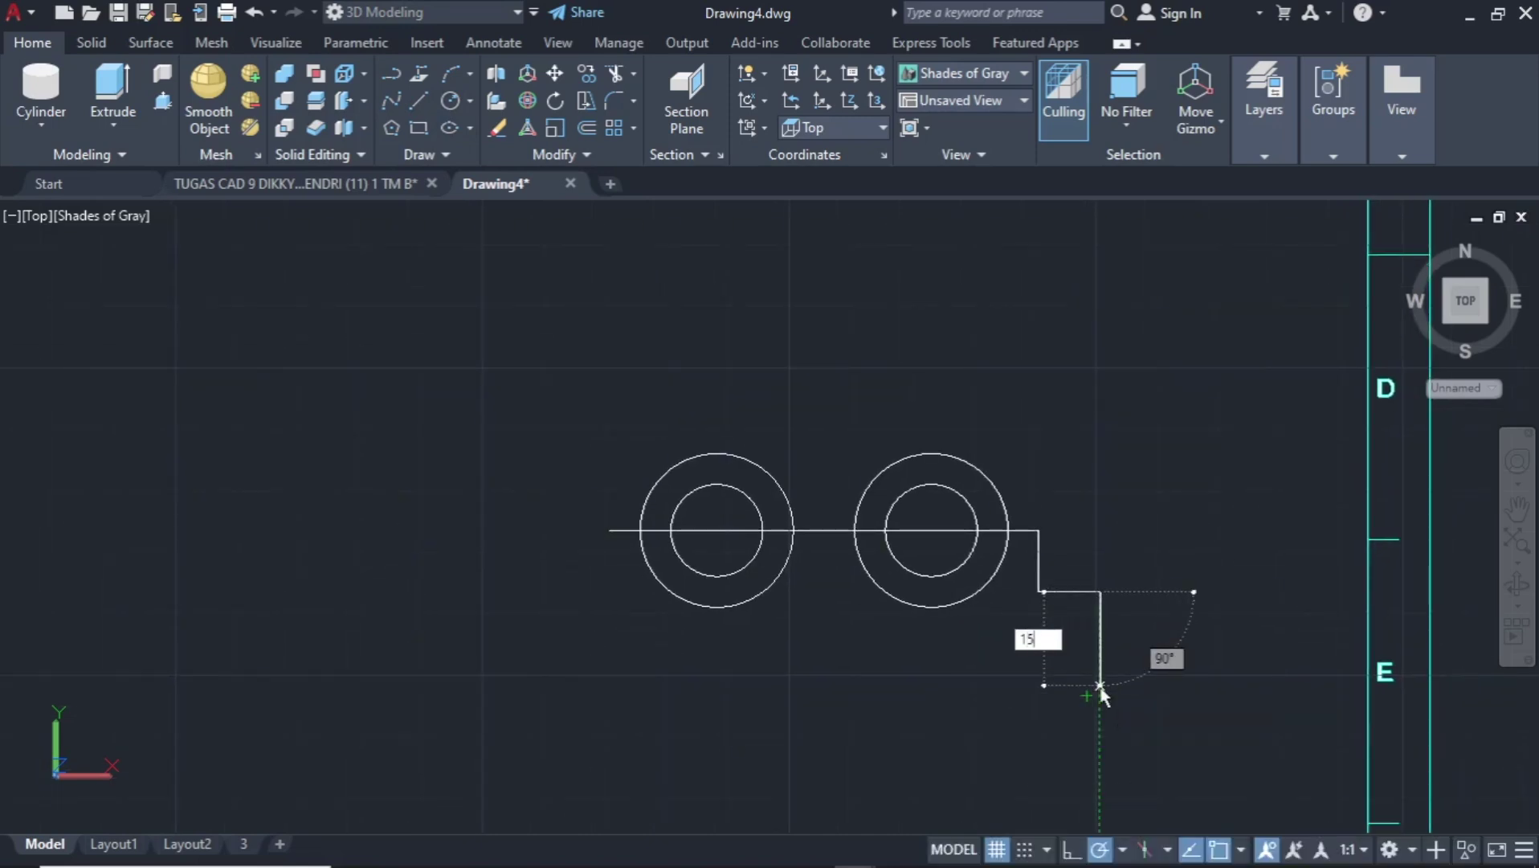
{"action": "key", "text": "Return"}
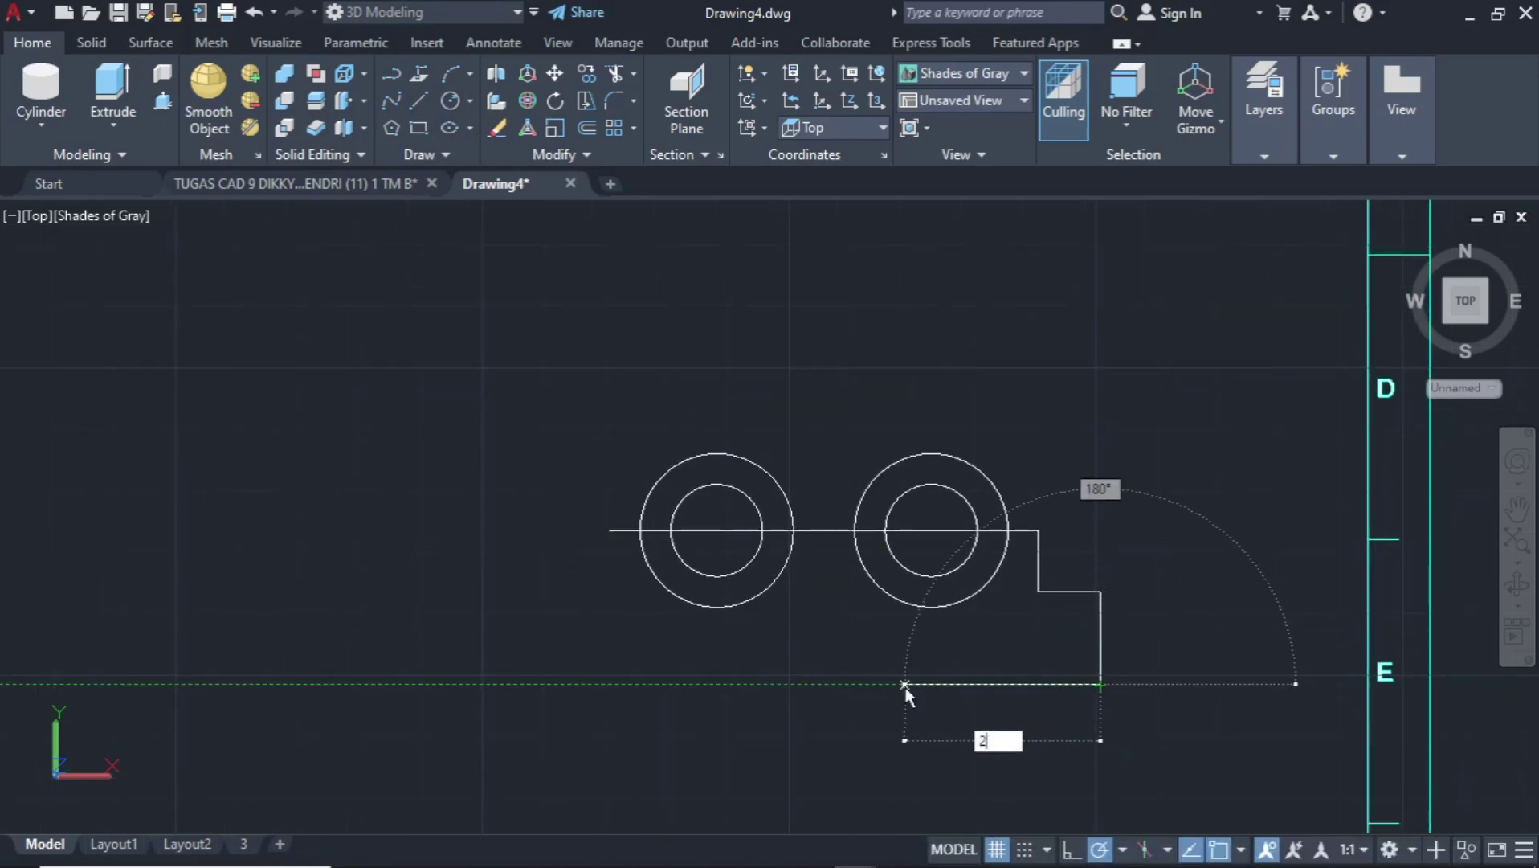
Finish the outline with 22.5 left, 5 up and 22.5 left.
{"action": "type", "text": "2.5"}
{"action": "key", "text": "Return"}
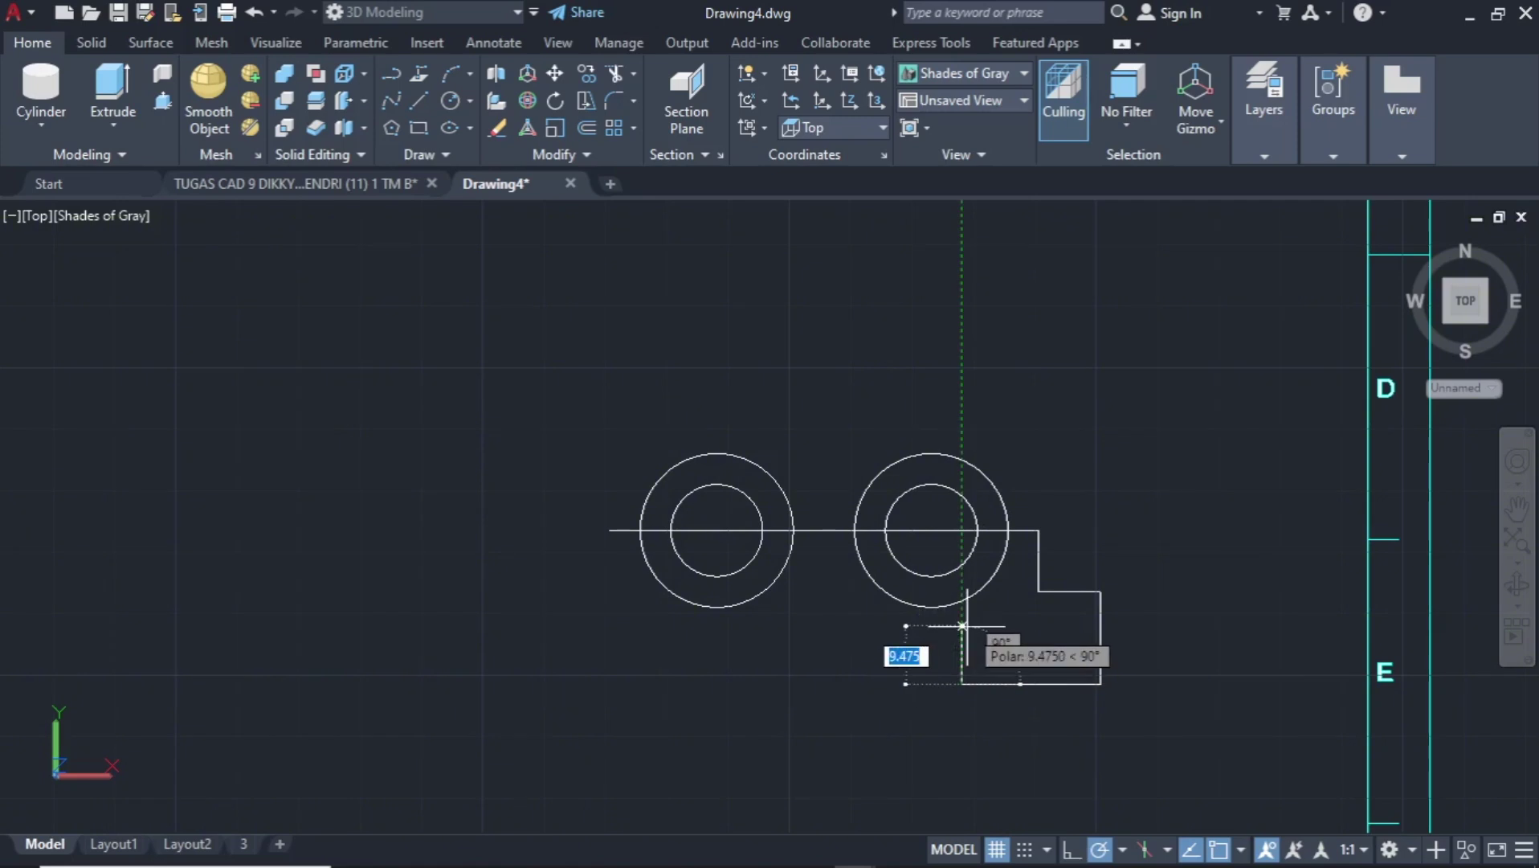
{"action": "type", "text": "5"}
{"action": "key", "text": "Return"}
{"action": "type", "text": "22"}
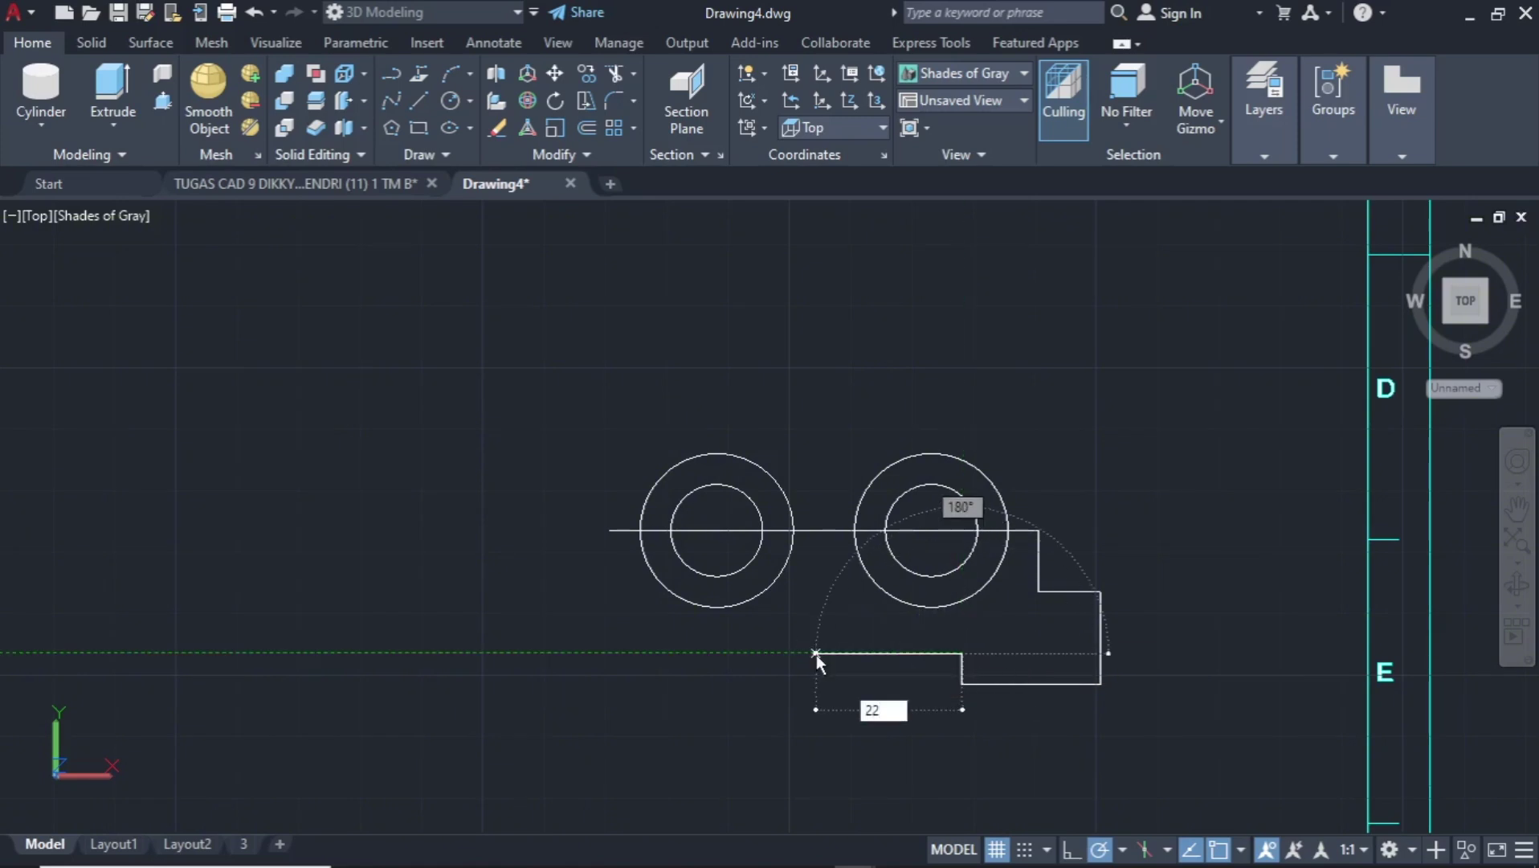
{"action": "type", "text": ".5"}
{"action": "key", "text": "Return"}
{"action": "key", "text": "Return"}
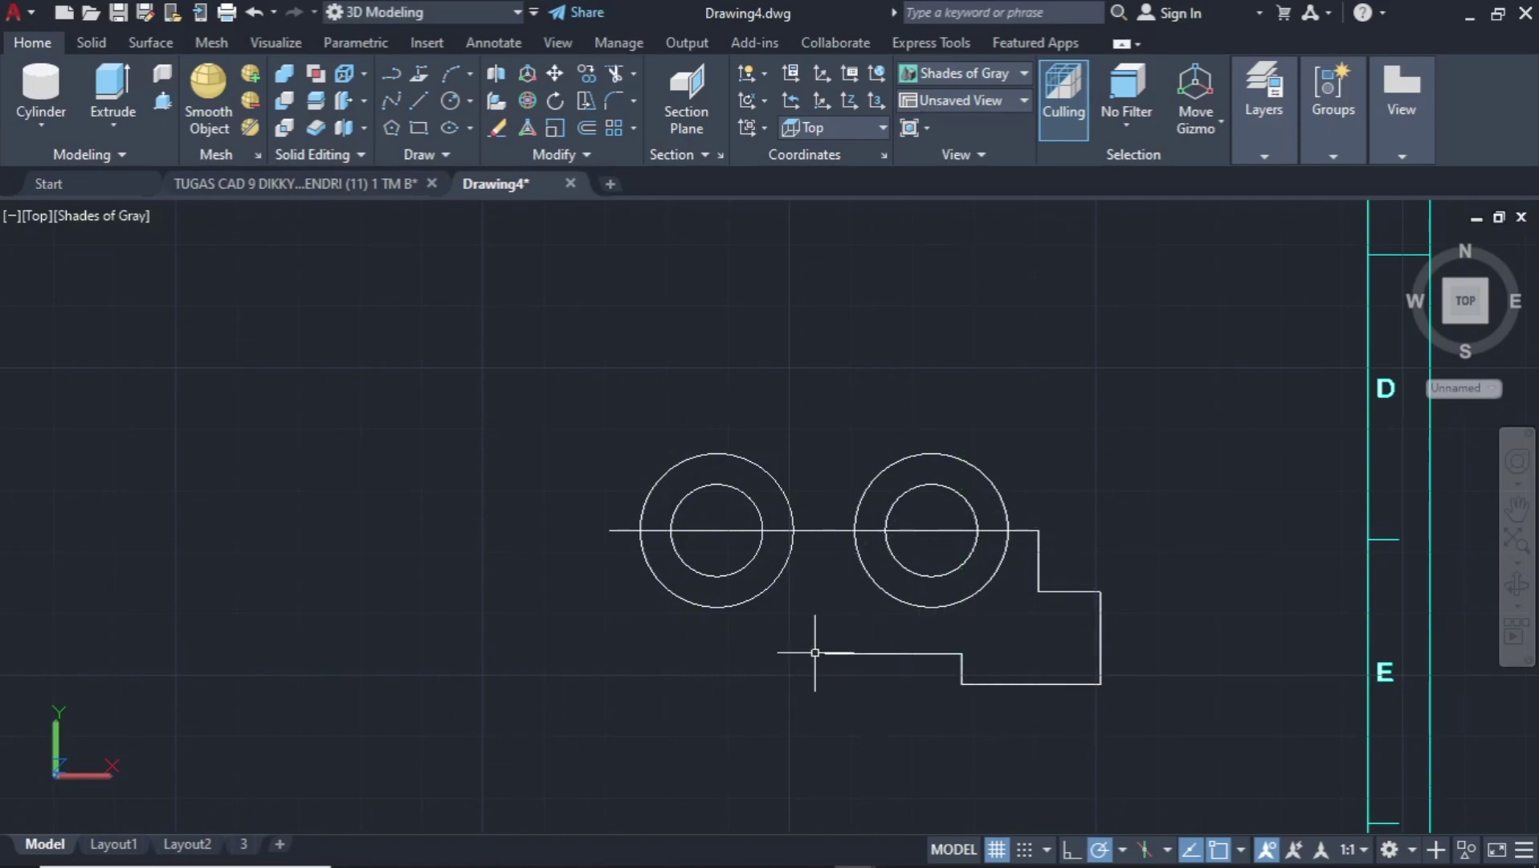
{"action": "scroll", "coordinate": [884, 637], "scroll_direction": "up", "scroll_amount": 1}
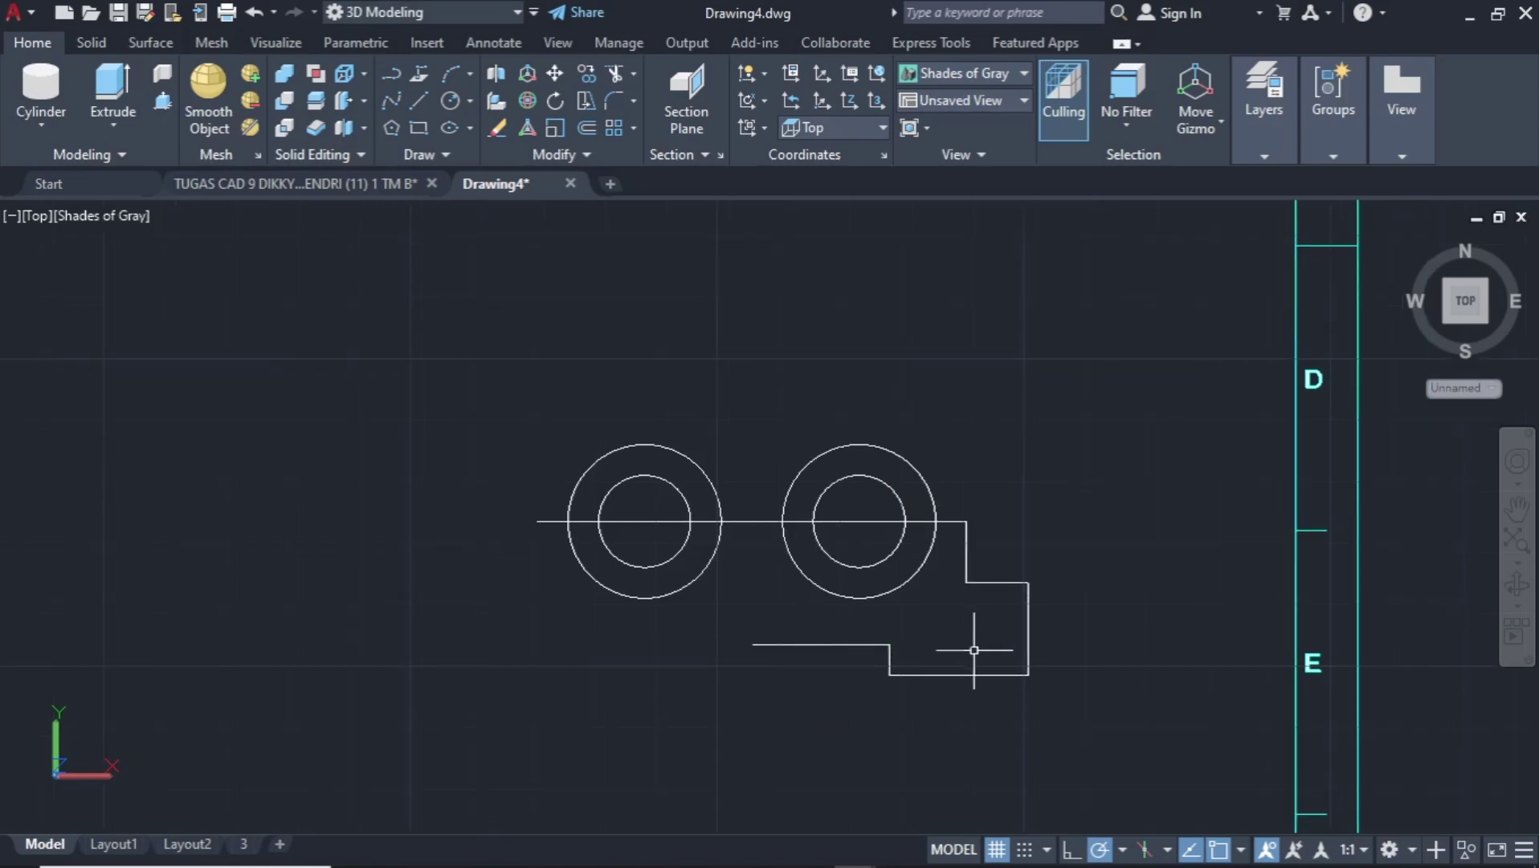
{"action": "scroll", "coordinate": [979, 643], "scroll_direction": "up", "scroll_amount": 1}
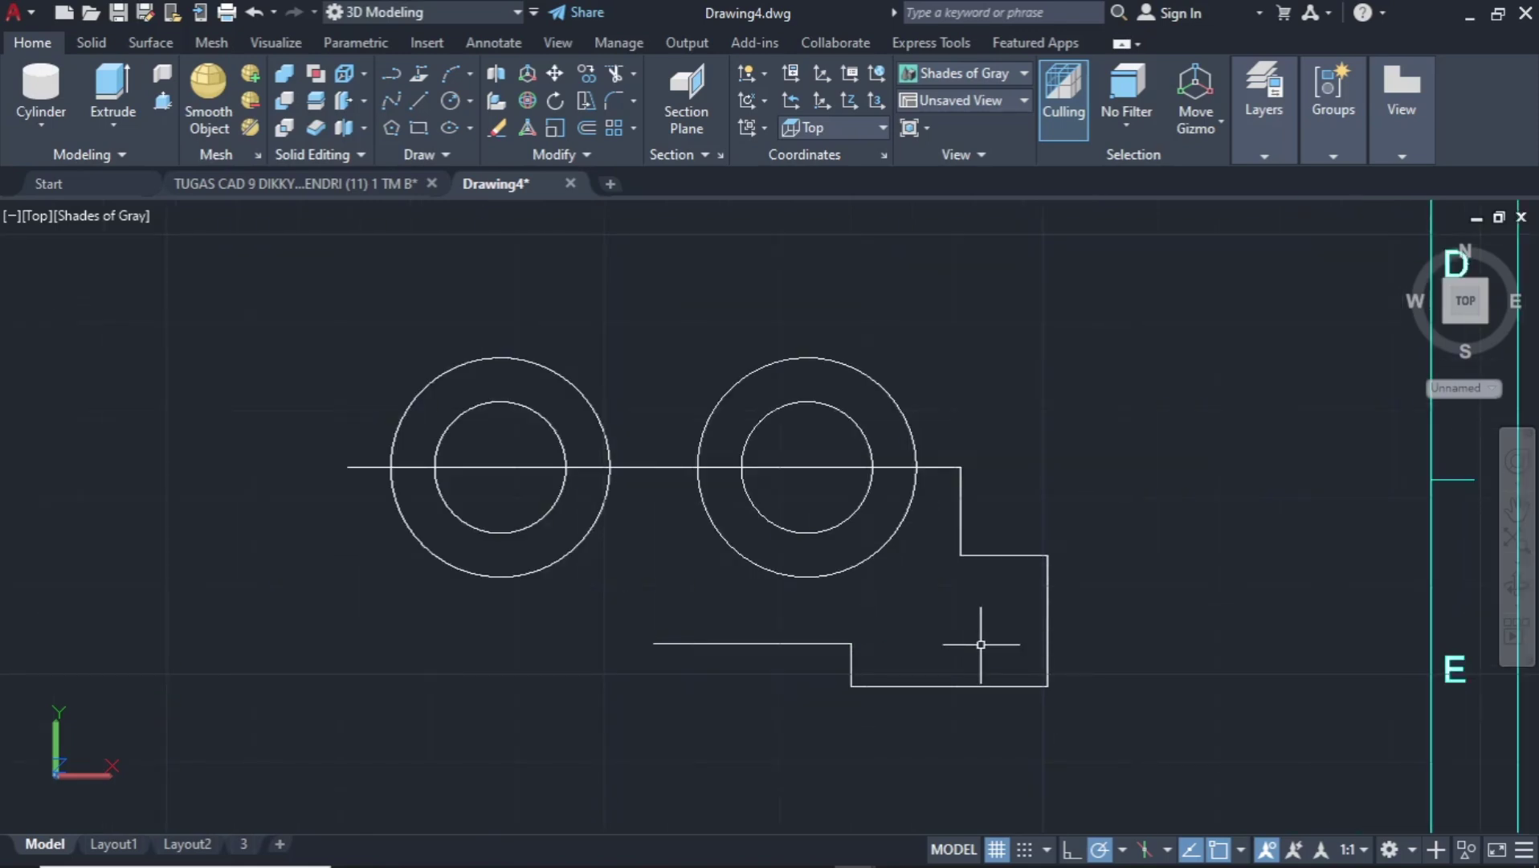
Draw a slanted line up and right from the lower step corner.
{"action": "left_click", "coordinate": [417, 103]}
{"action": "left_click", "coordinate": [850, 686]}
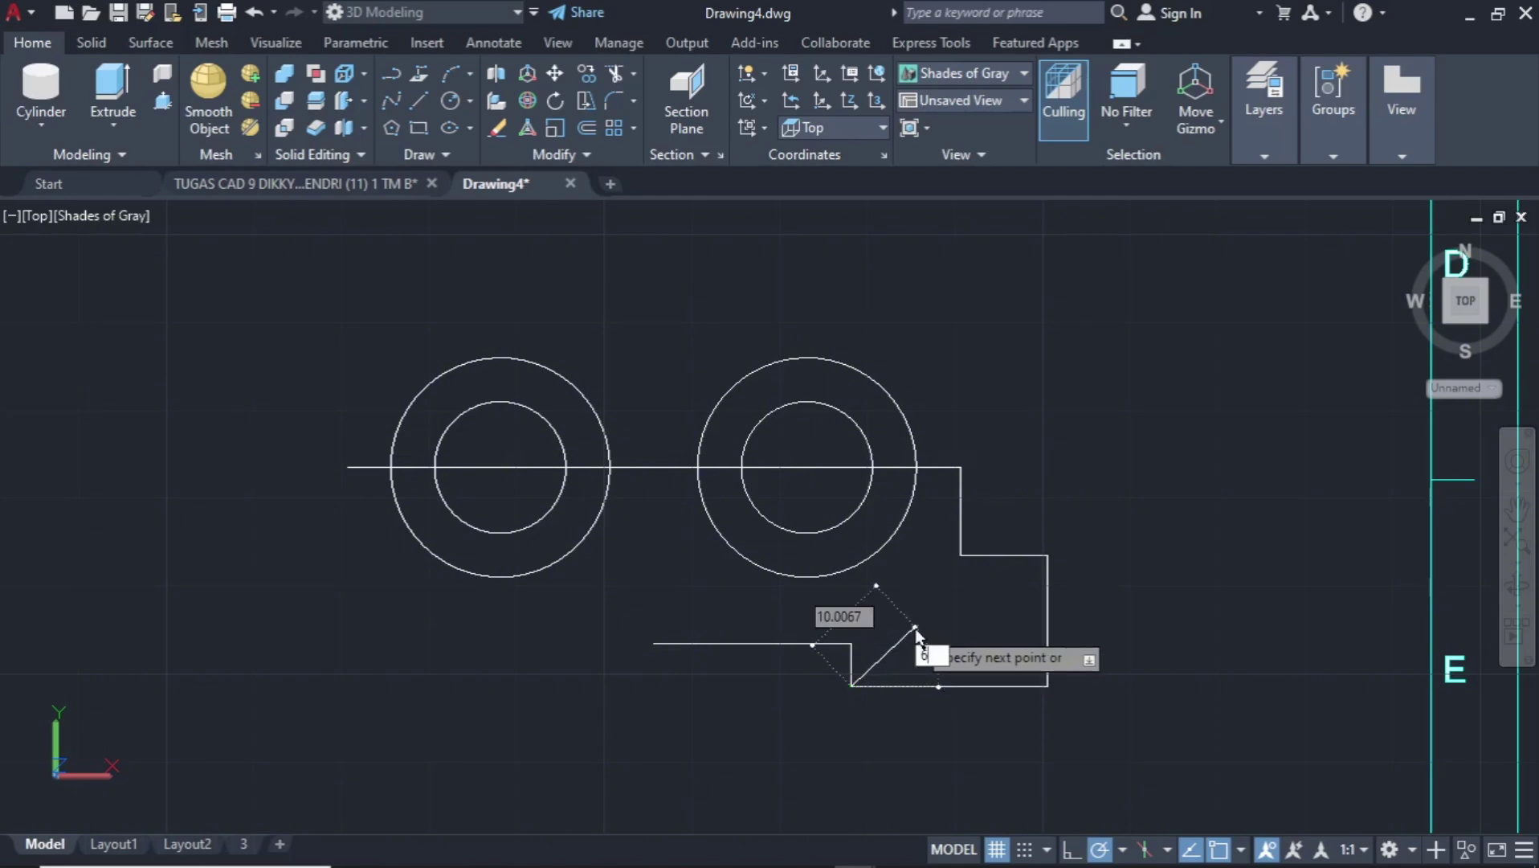
{"action": "left_click", "coordinate": [915, 626]}
{"action": "key", "text": "Escape"}
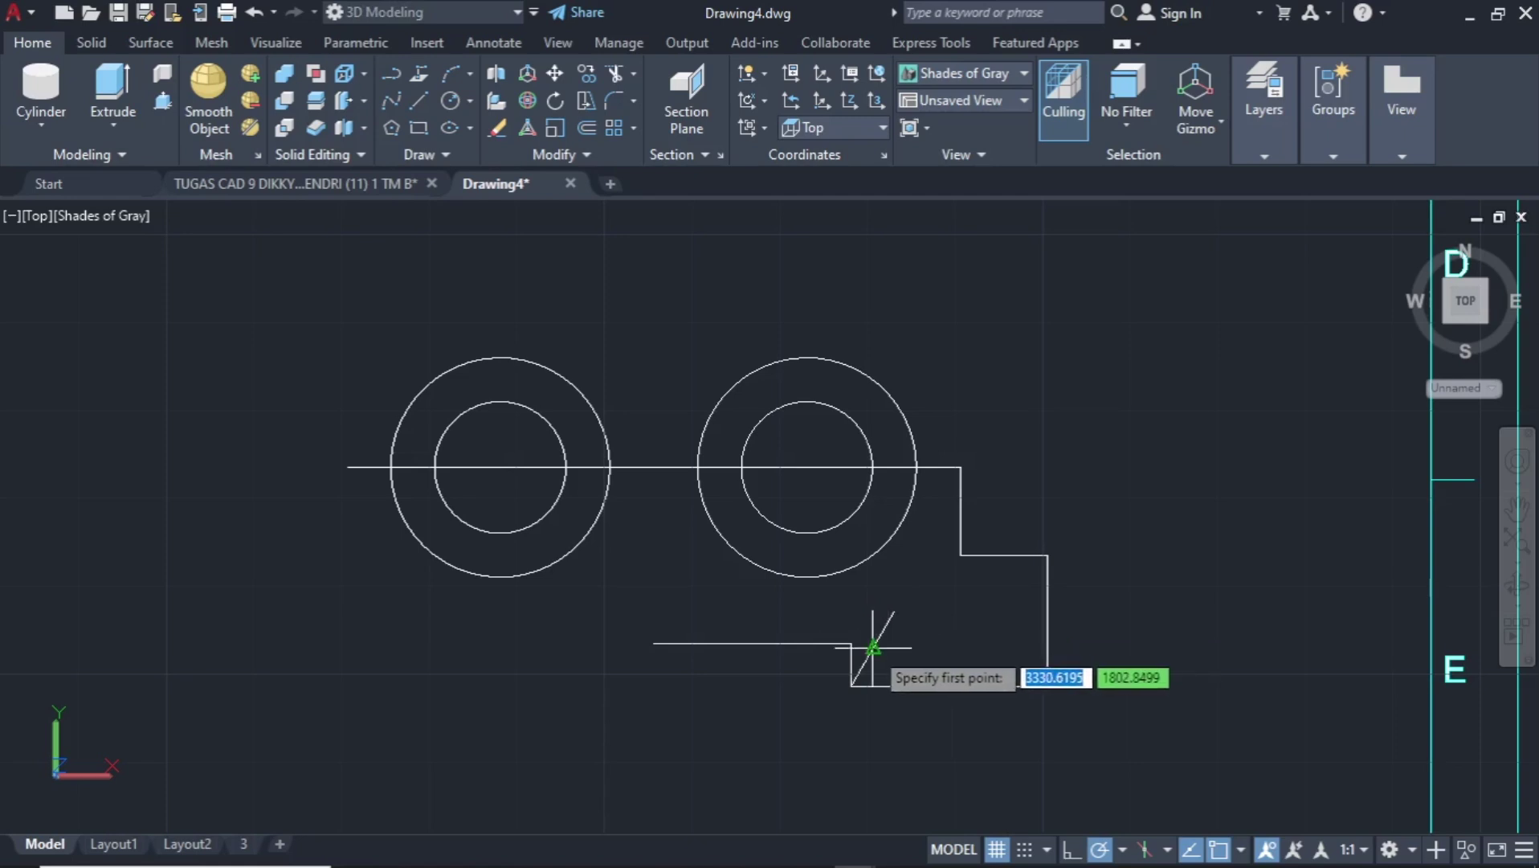
{"action": "scroll", "coordinate": [879, 625], "scroll_direction": "up", "scroll_amount": 3}
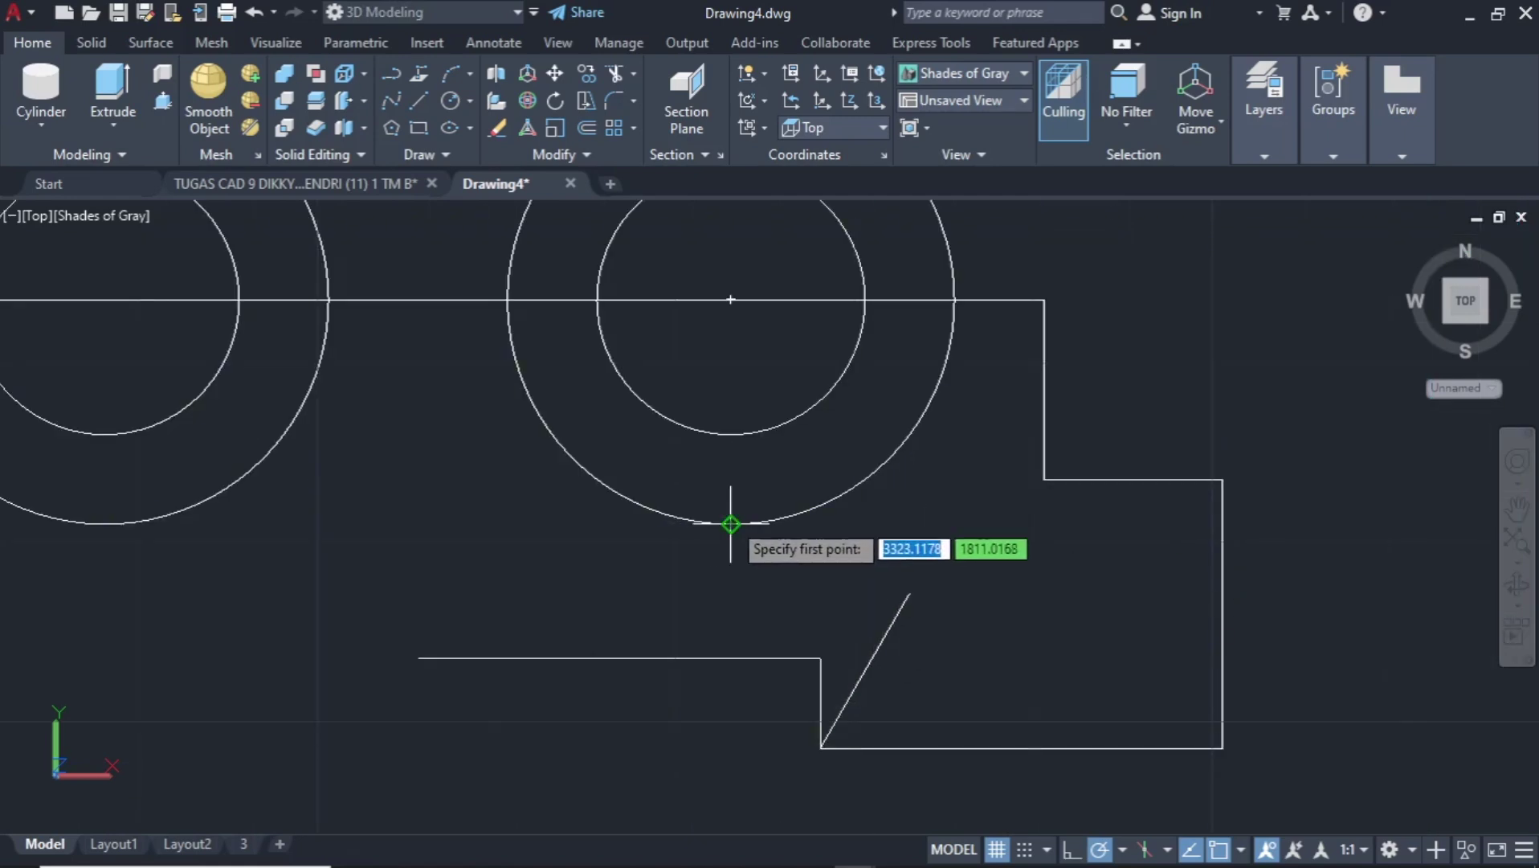
Add a 2.5 chamfer line at the upper right corner and stretch the bottom line to the slanted edge.
{"action": "left_click", "coordinate": [1222, 479]}
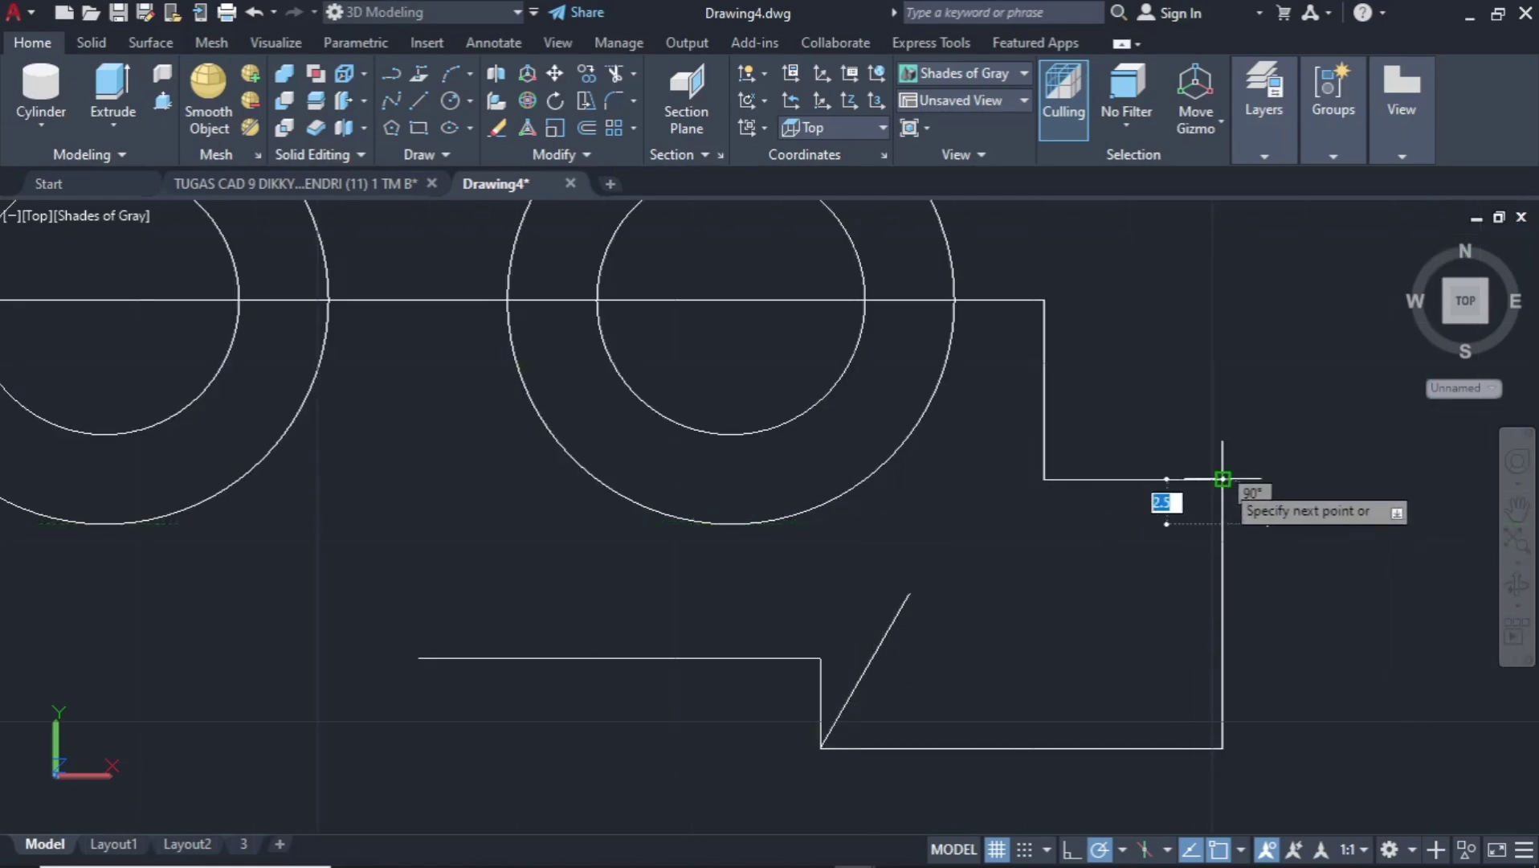
{"action": "left_click", "coordinate": [1177, 480]}
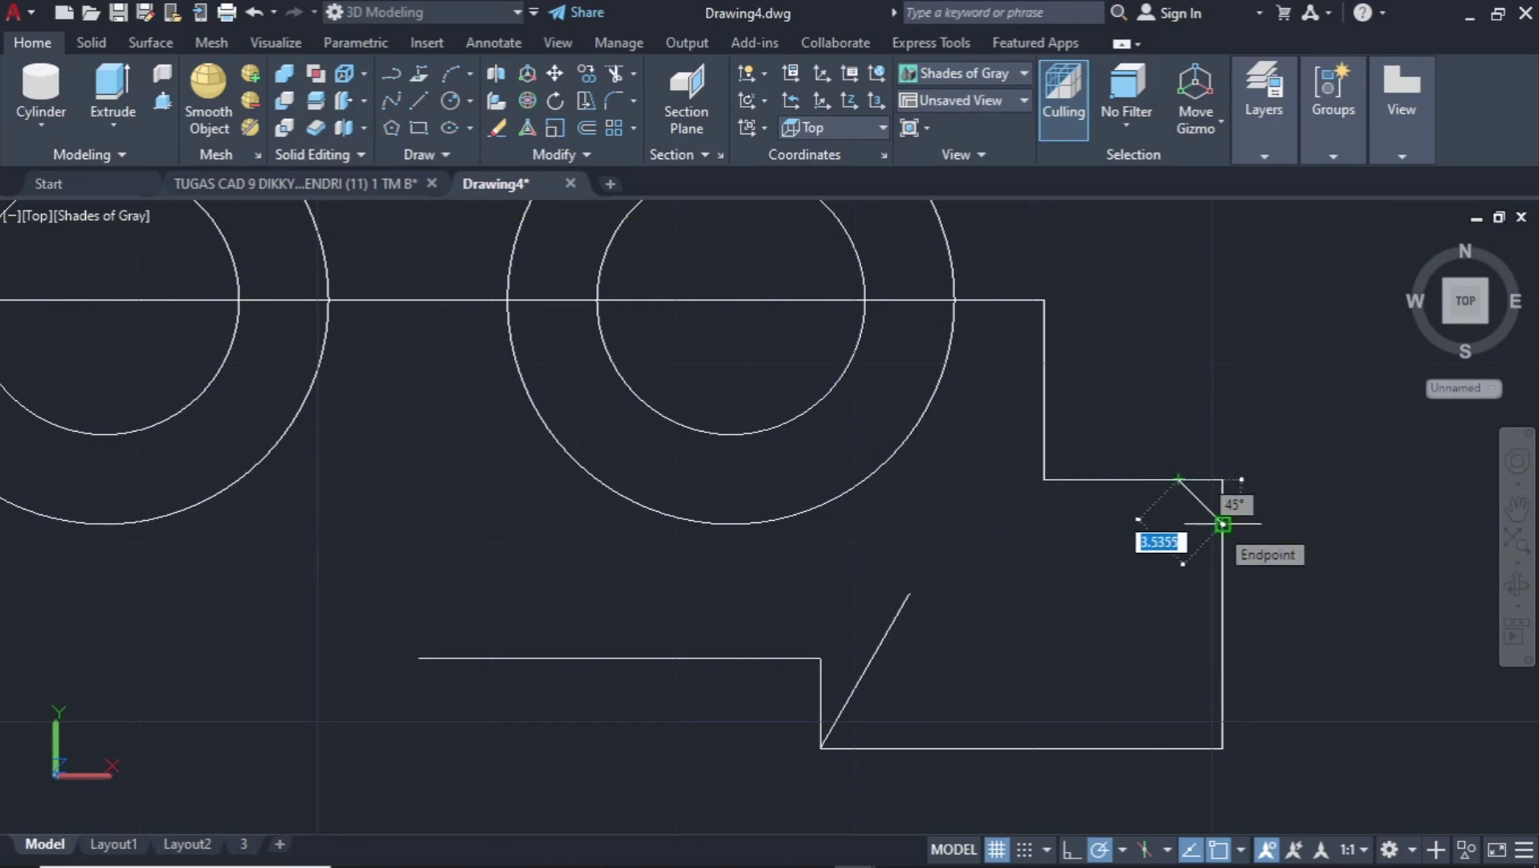
{"action": "left_click", "coordinate": [677, 658]}
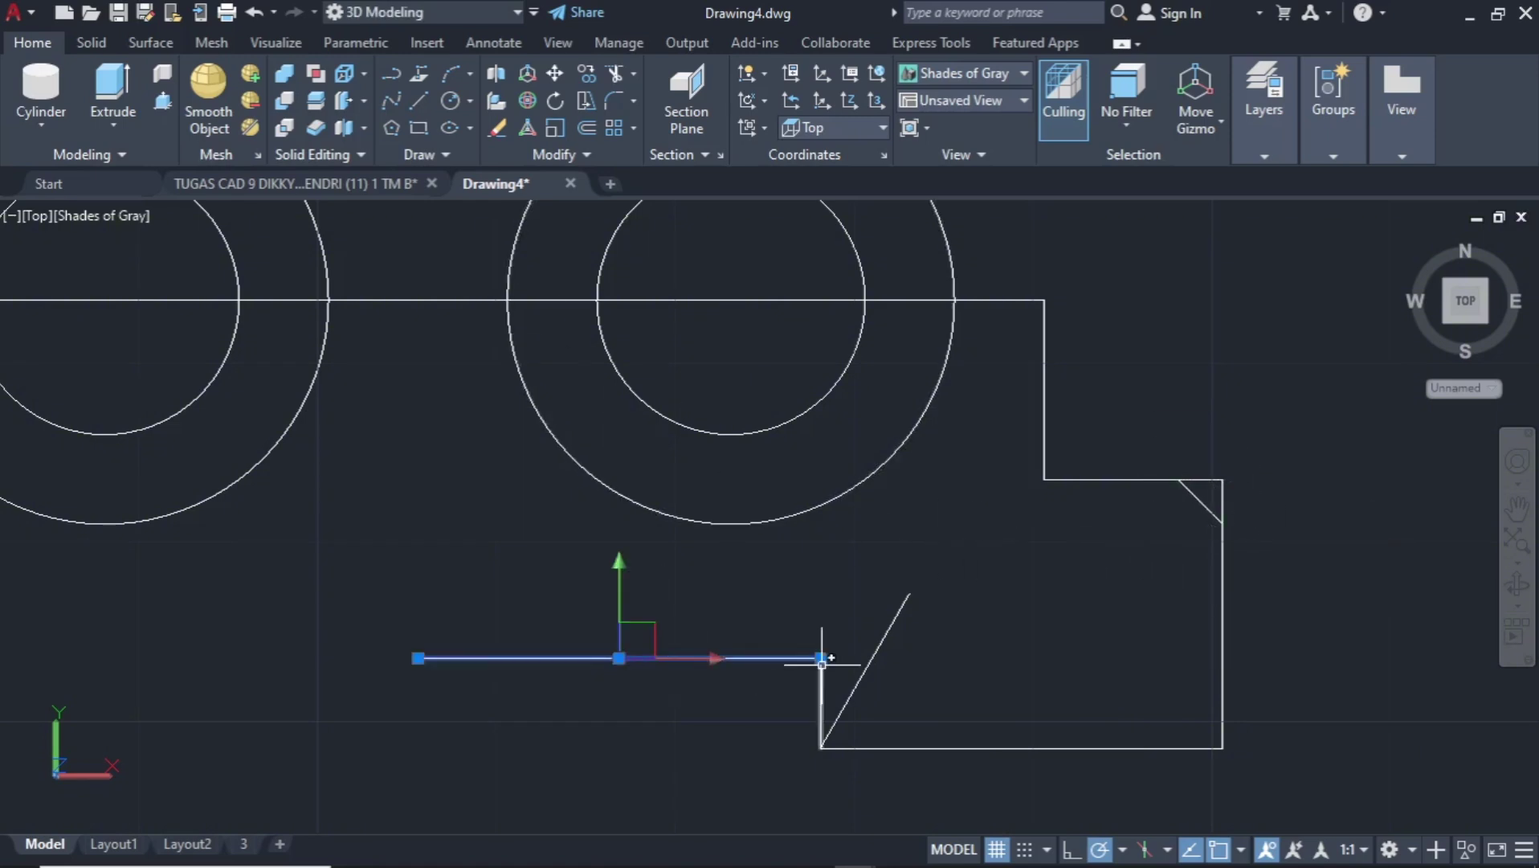
{"action": "left_click", "coordinate": [821, 658]}
{"action": "left_click", "coordinate": [872, 658]}
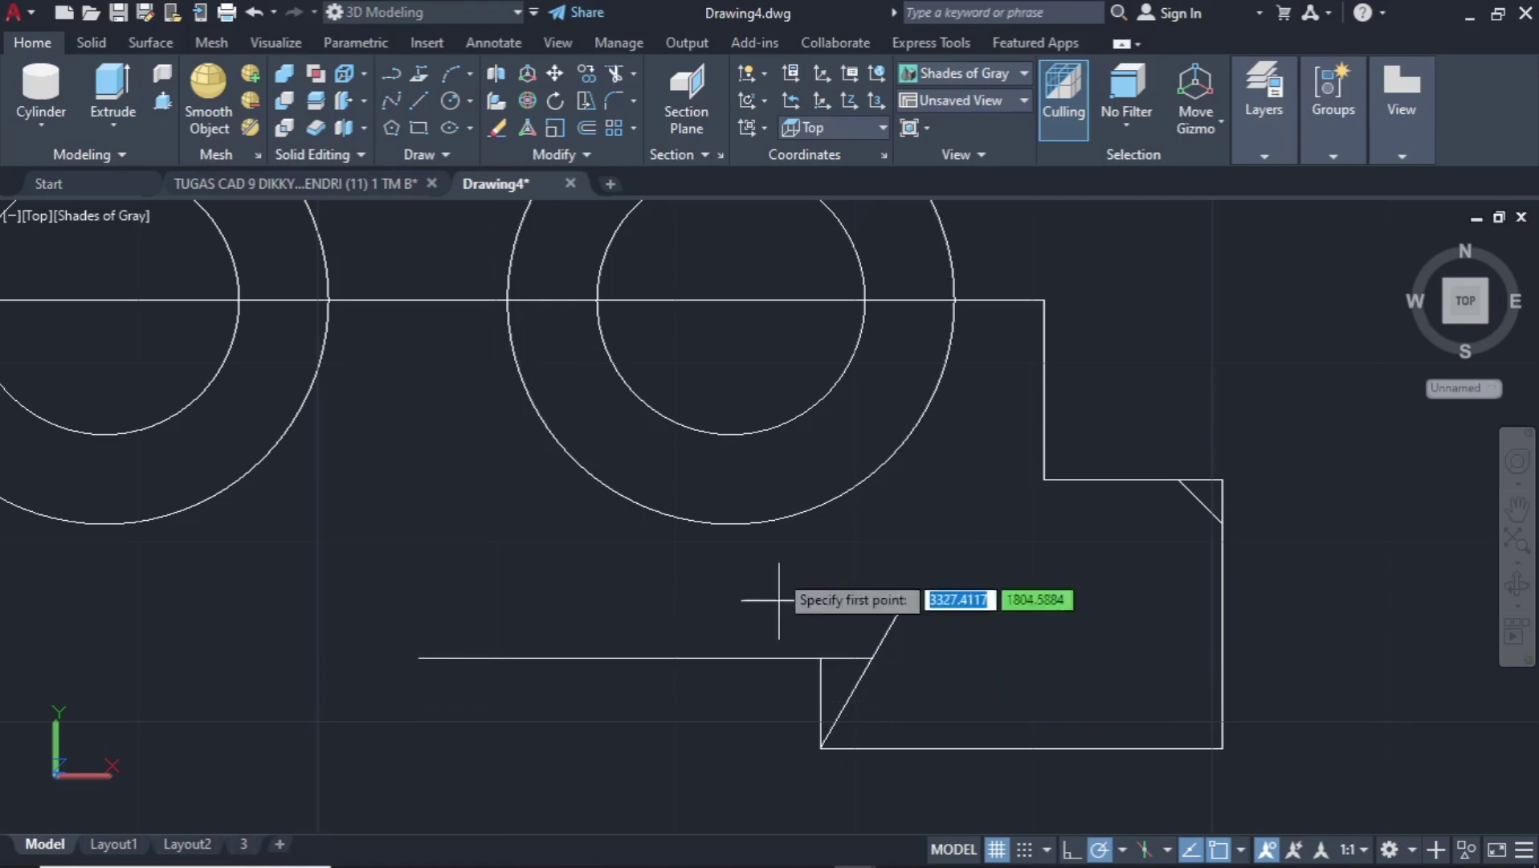
{"action": "key", "text": "Escape"}
Trim the leftover corner pieces, vertical segment and stray lines with TR.
{"action": "type", "text": "tr"}
{"action": "key", "text": "Return"}
{"action": "left_click", "coordinate": [900, 615]}
{"action": "left_click", "coordinate": [820, 699]}
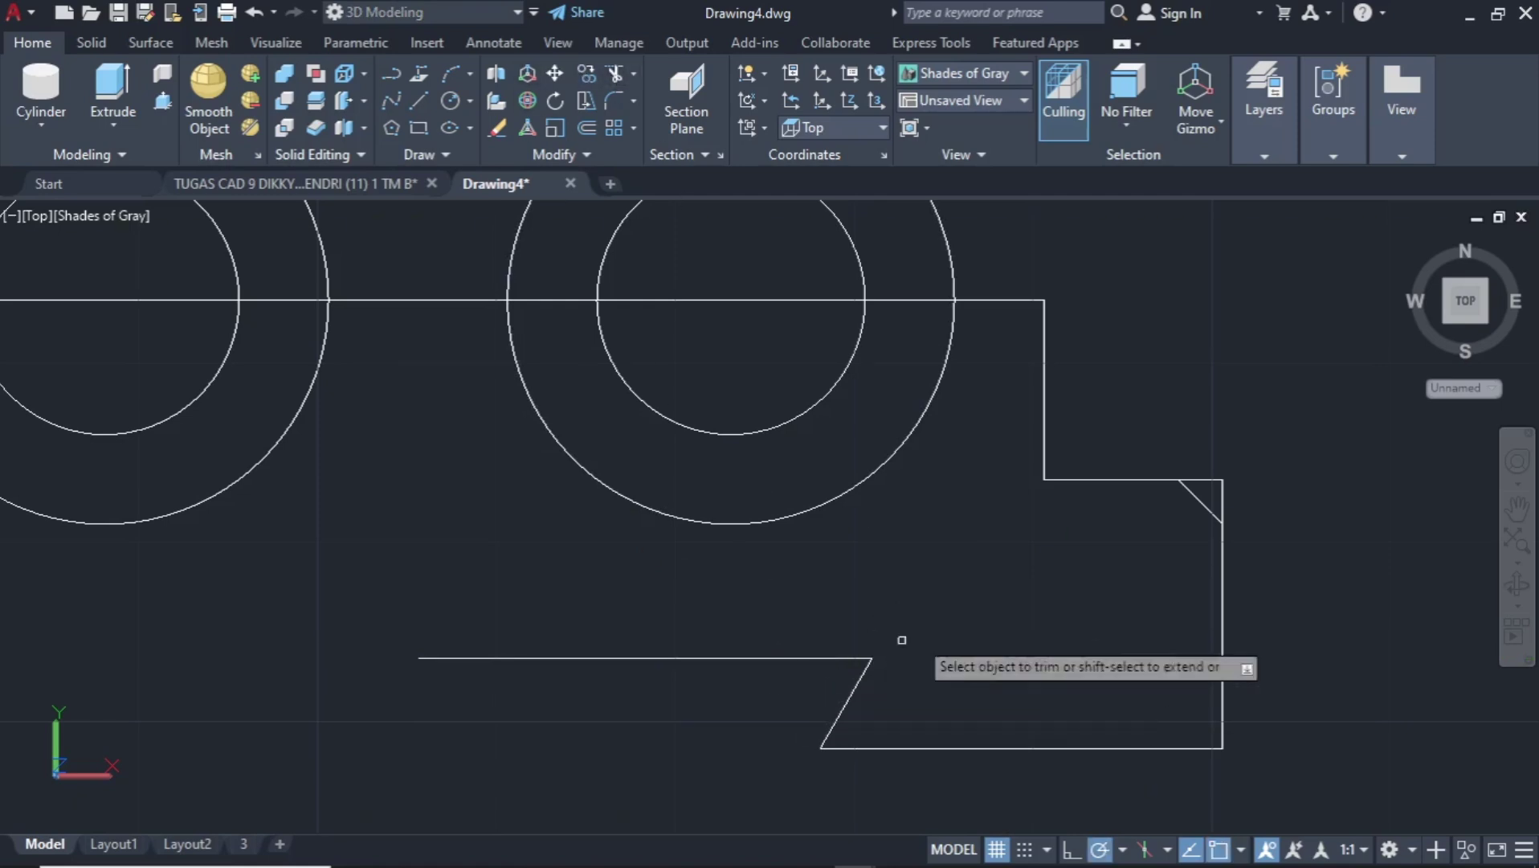
{"action": "left_click_drag", "start_coordinate": [1203, 447], "coordinate": [1195, 502]}
Draw a line joining the bottoms of the left and right outer circles.
{"action": "middle_click_drag", "start_coordinate": [573, 384], "coordinate": [637, 487]}
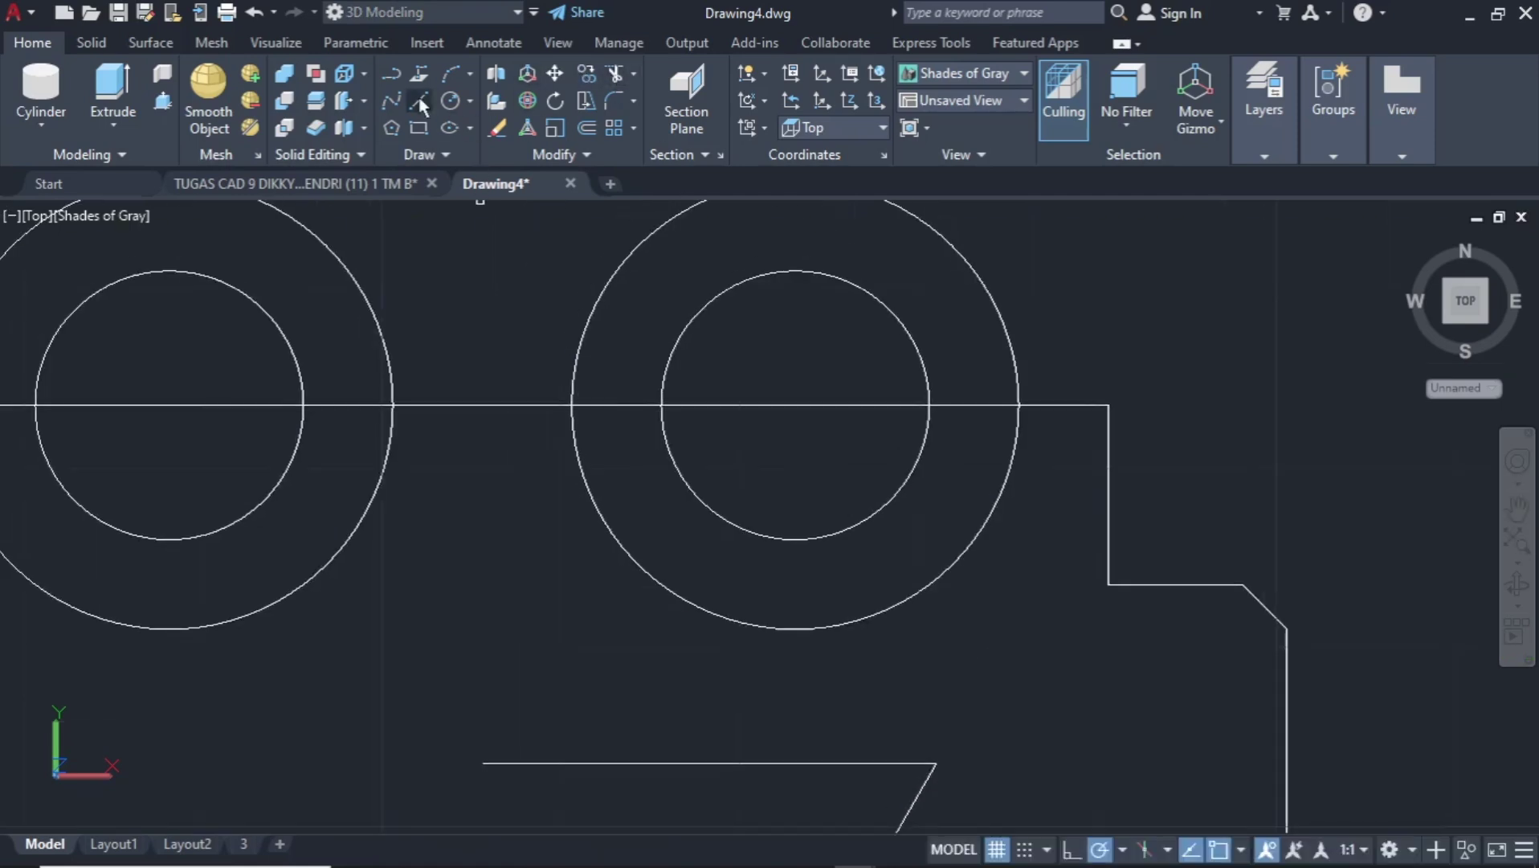
{"action": "left_click", "coordinate": [419, 127]}
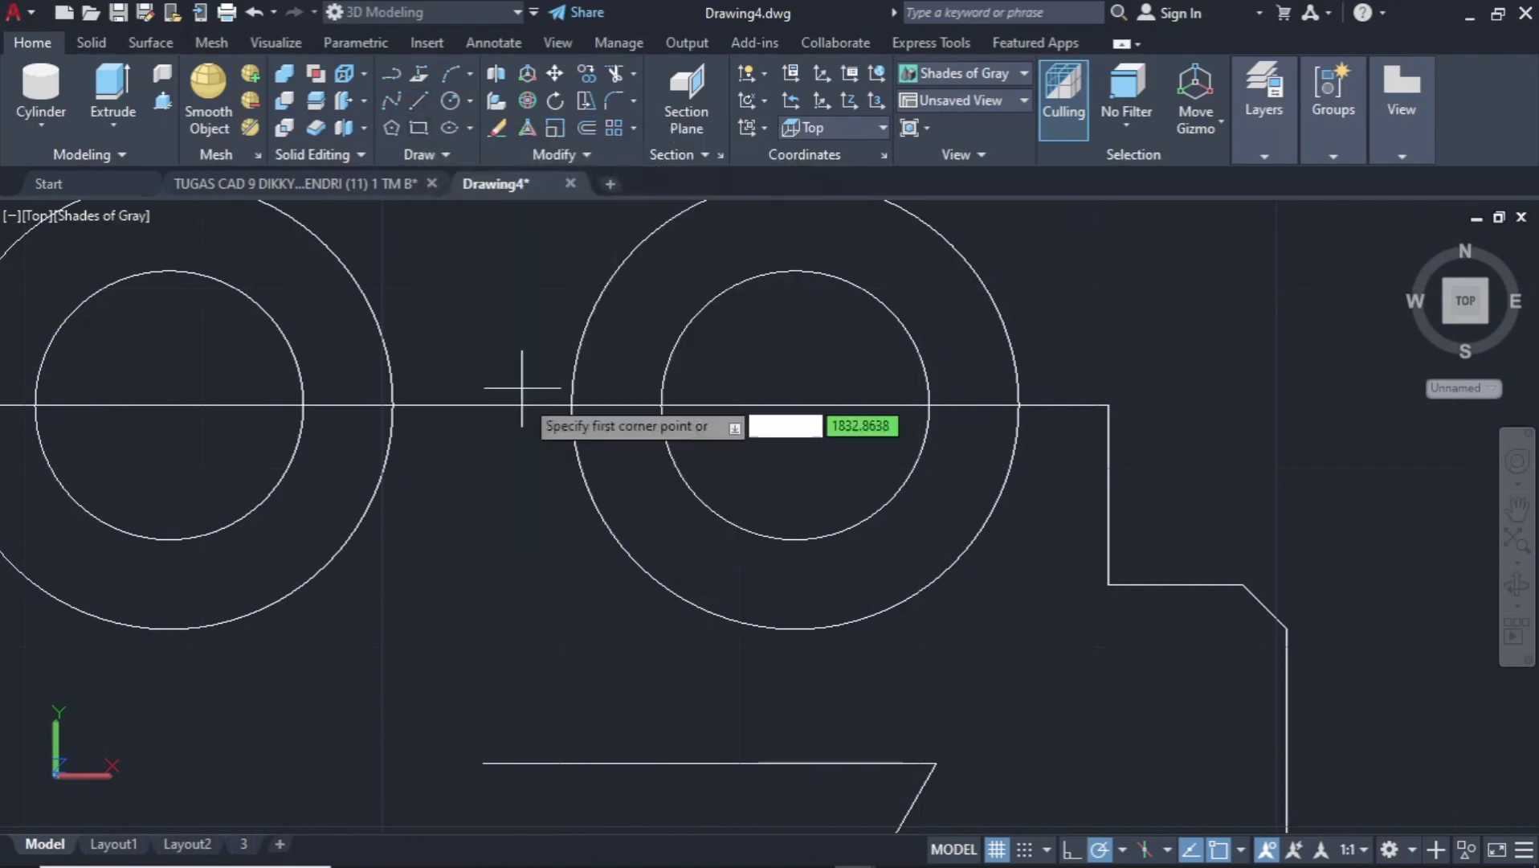
{"action": "left_click", "coordinate": [419, 101]}
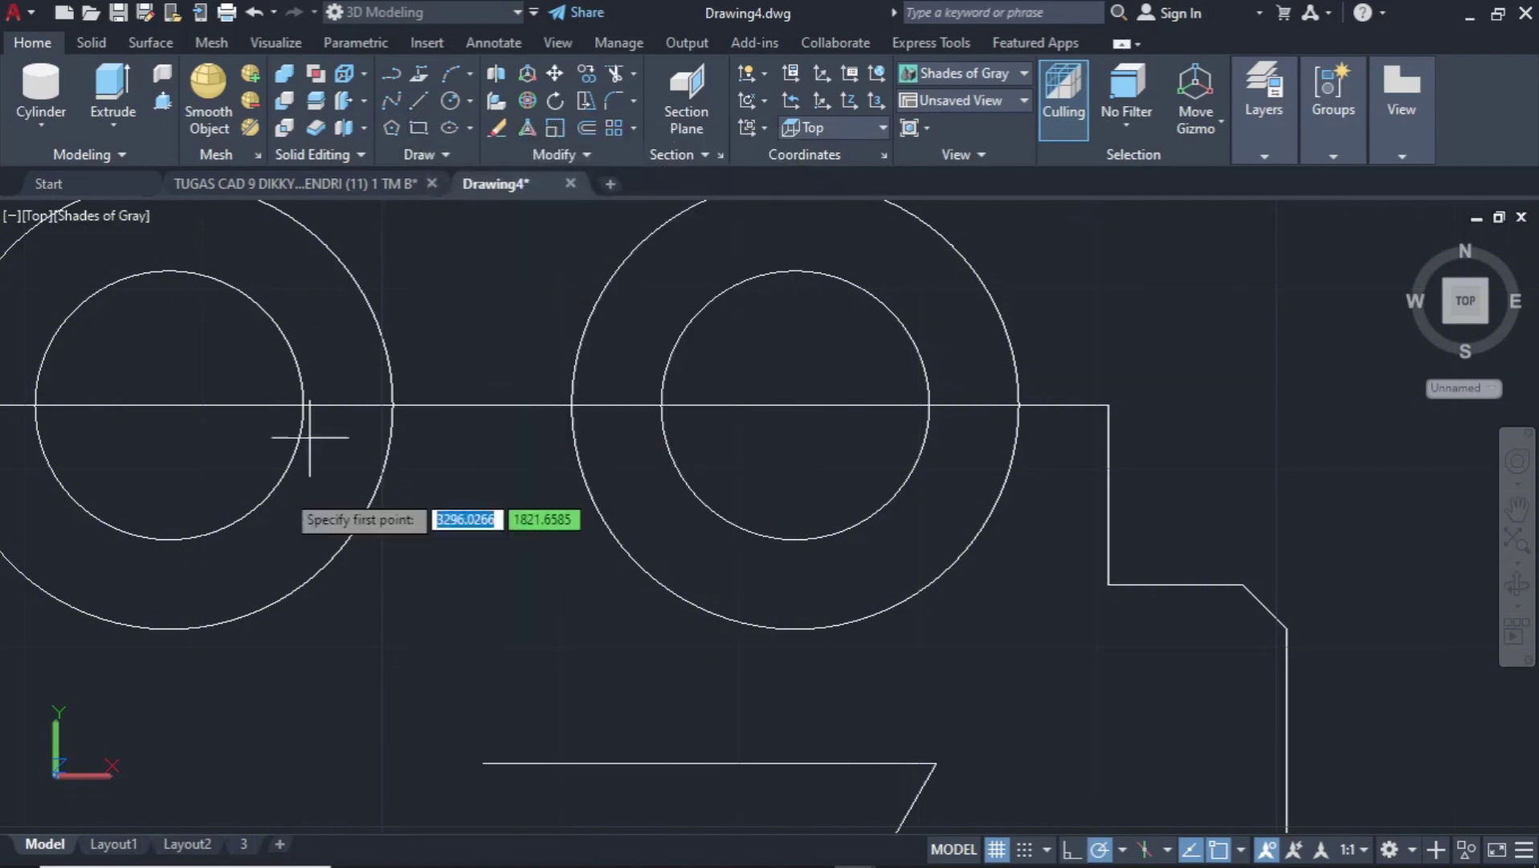
{"action": "left_click", "coordinate": [169, 628]}
{"action": "left_click", "coordinate": [795, 628]}
{"action": "key", "text": "Return"}
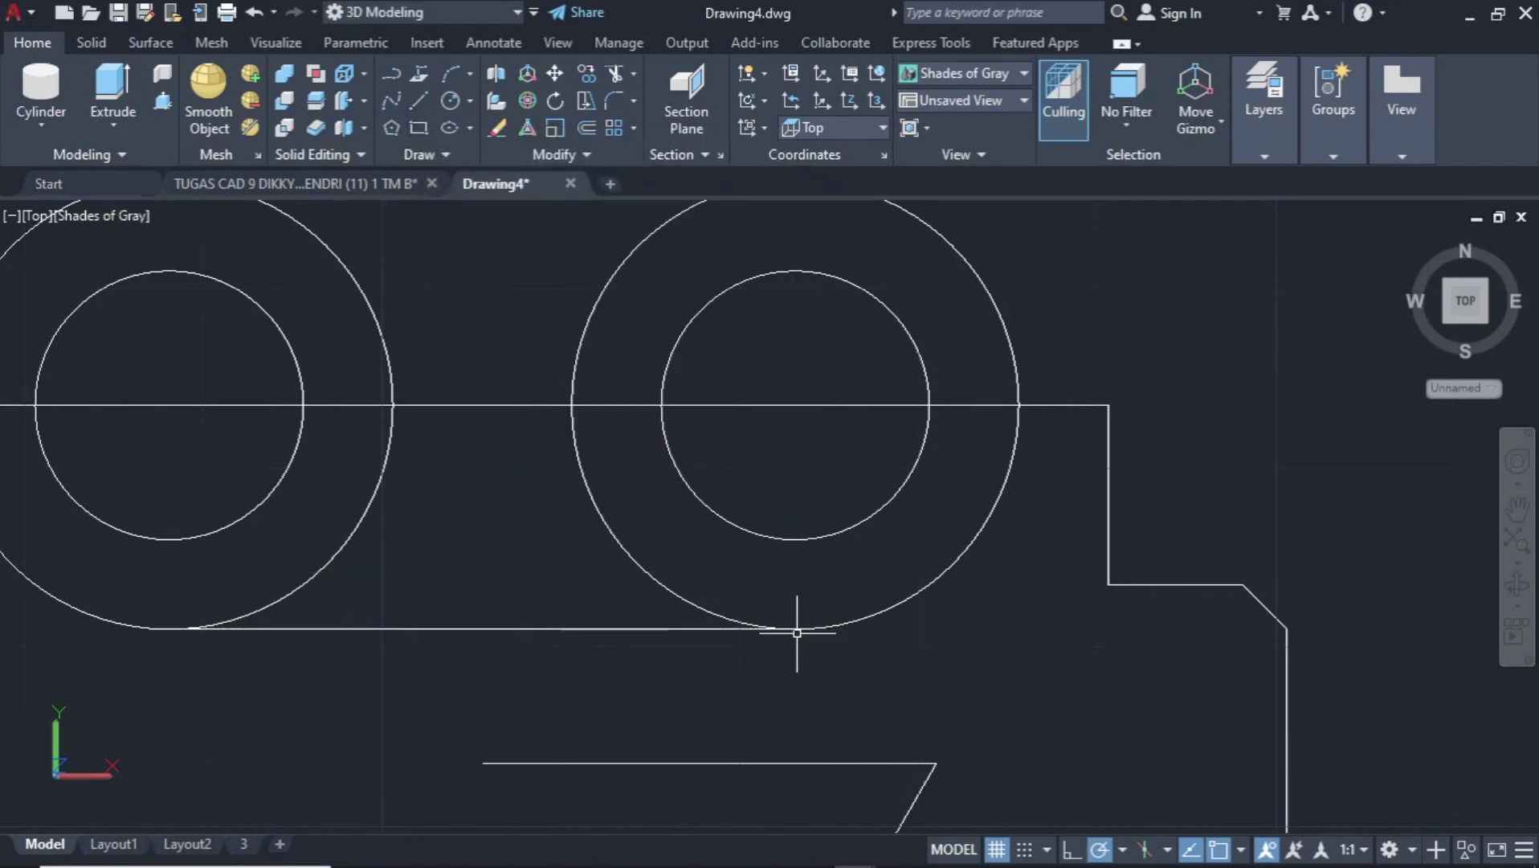
Draw a 7.5-wide rectangle from the base endpoint up to the connecting line.
{"action": "left_click", "coordinate": [419, 127]}
{"action": "left_click", "coordinate": [482, 763]}
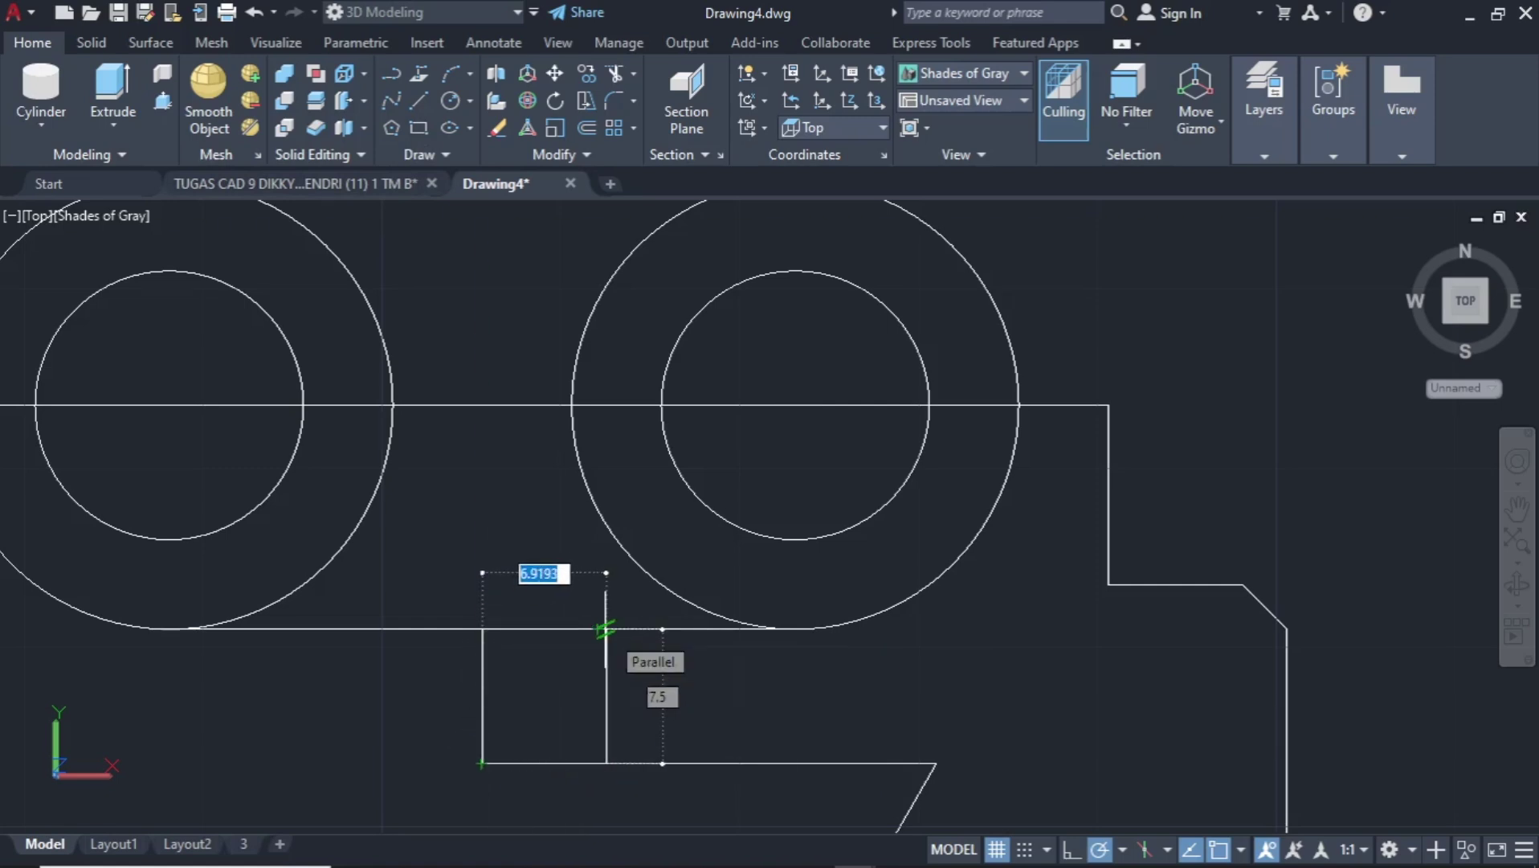
{"action": "left_click", "coordinate": [608, 632]}
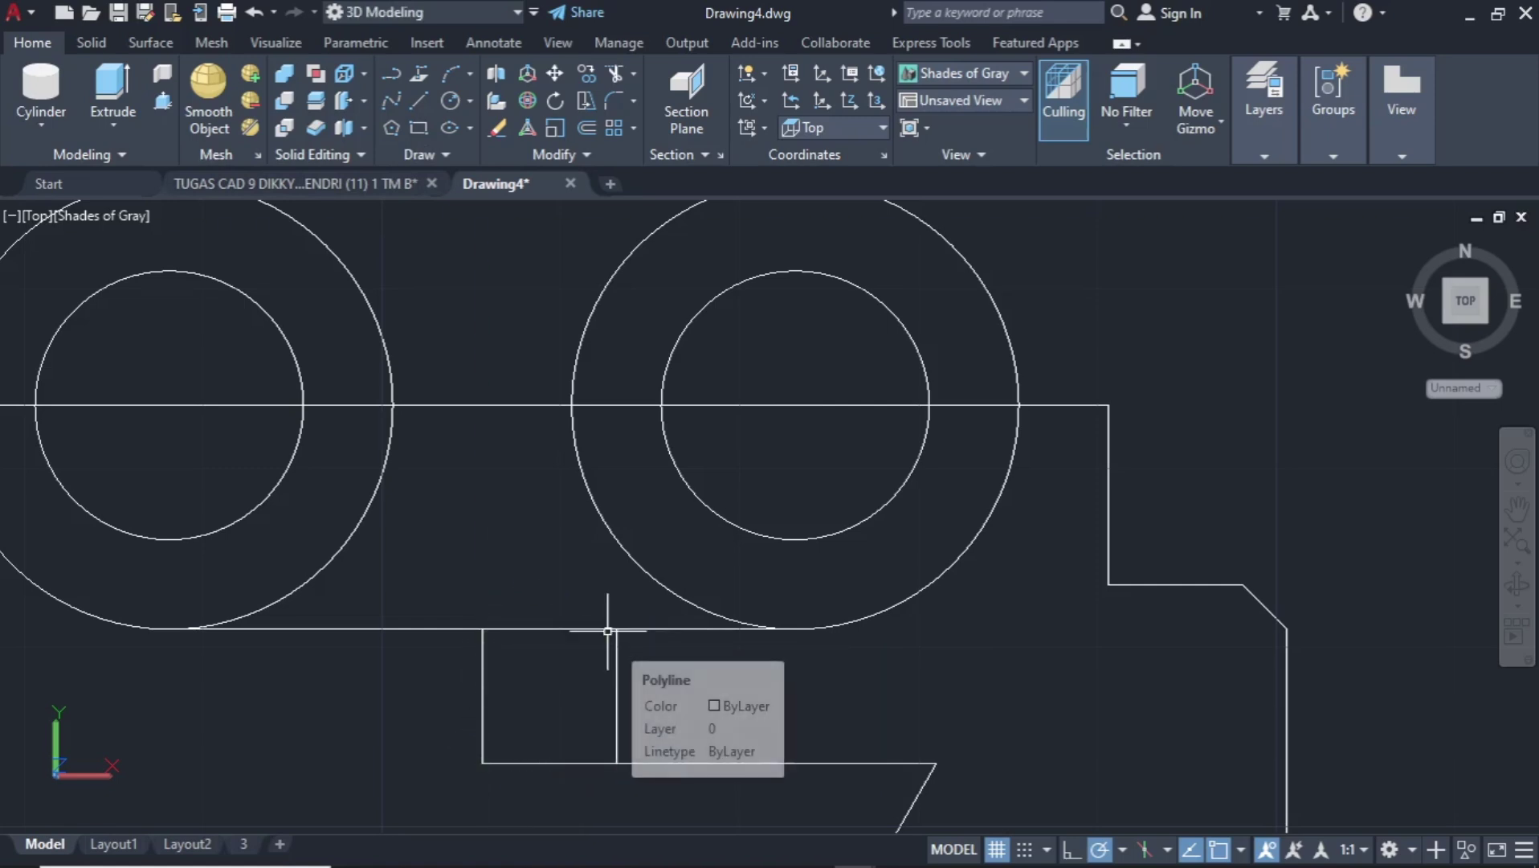
{"action": "scroll", "coordinate": [703, 539], "scroll_direction": "down", "scroll_amount": 2}
{"action": "left_click", "coordinate": [615, 76]}
{"action": "left_click", "coordinate": [137, 378]}
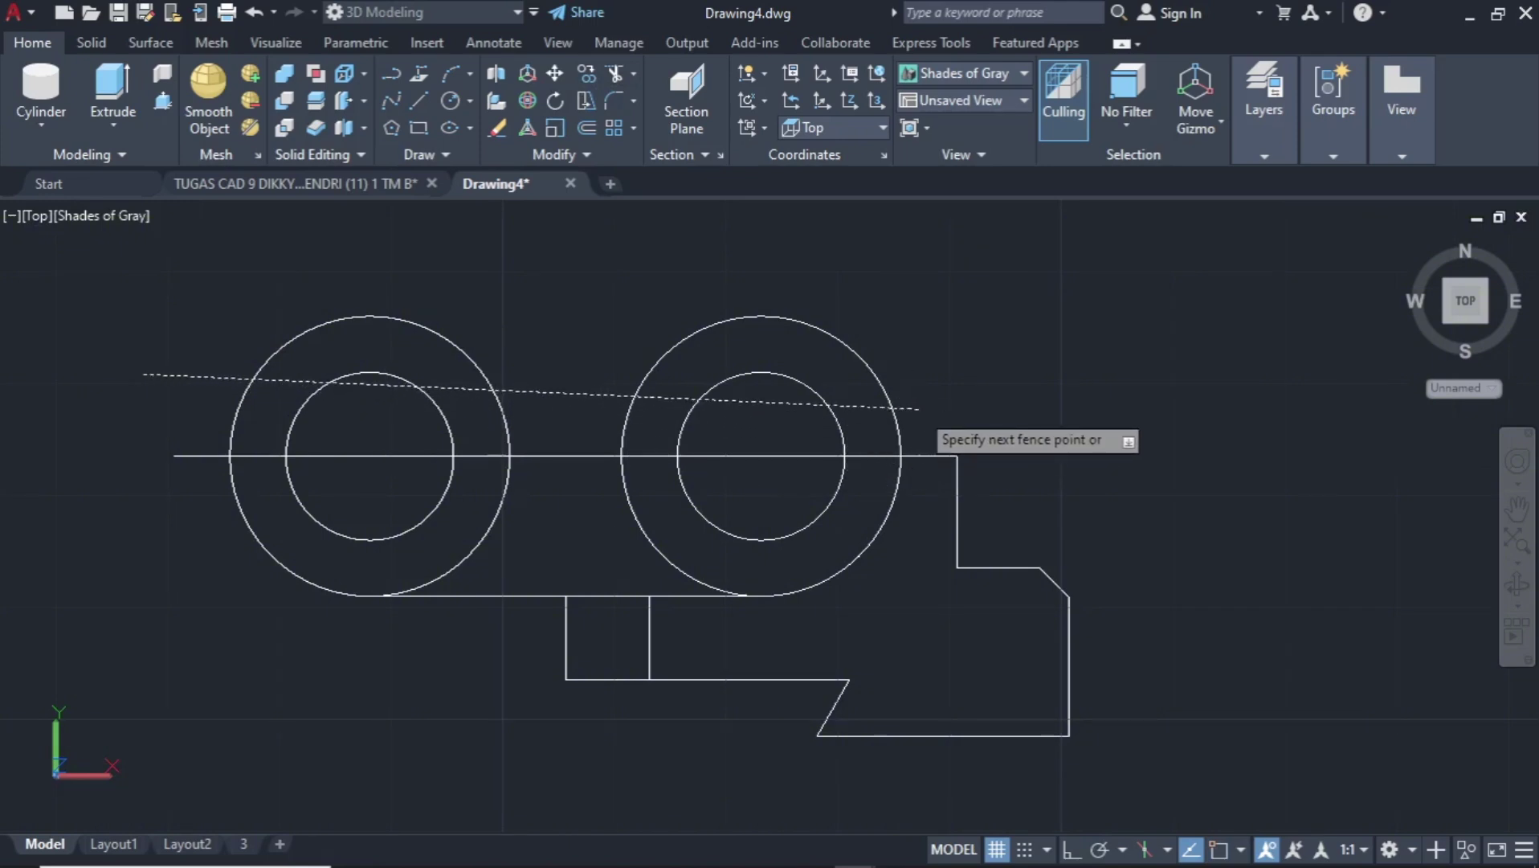
Trim the circles' upper halves and inner line segments, leaving two U-shaped cut-outs.
{"action": "left_click", "coordinate": [928, 437]}
{"action": "key", "text": "Return"}
{"action": "left_click", "coordinate": [371, 456]}
{"action": "left_click", "coordinate": [723, 455]}
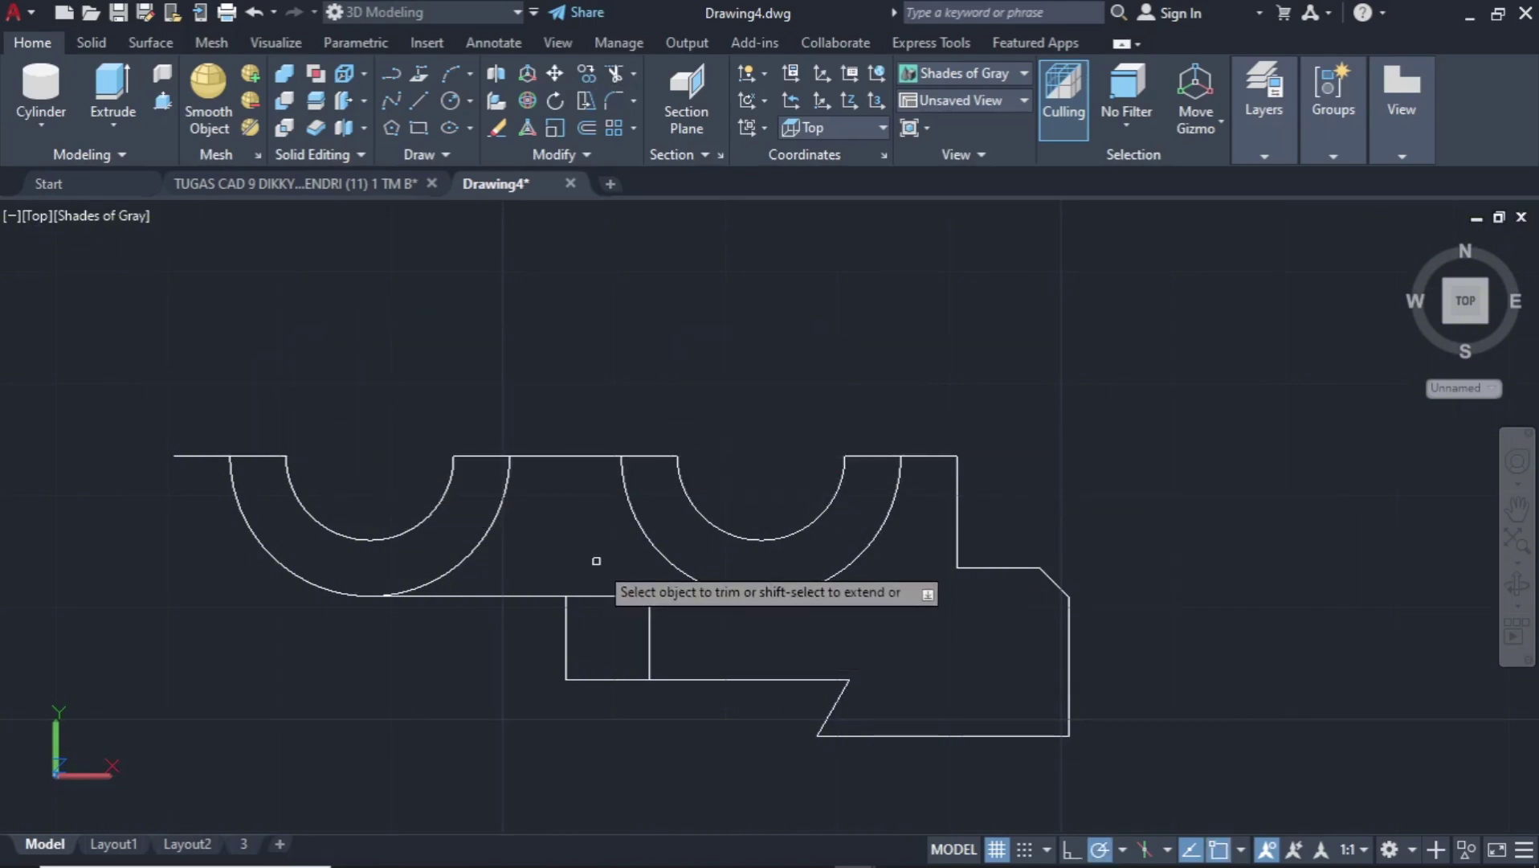
{"action": "left_click", "coordinate": [592, 595]}
{"action": "left_click", "coordinate": [656, 535]}
{"action": "left_click", "coordinate": [622, 539]}
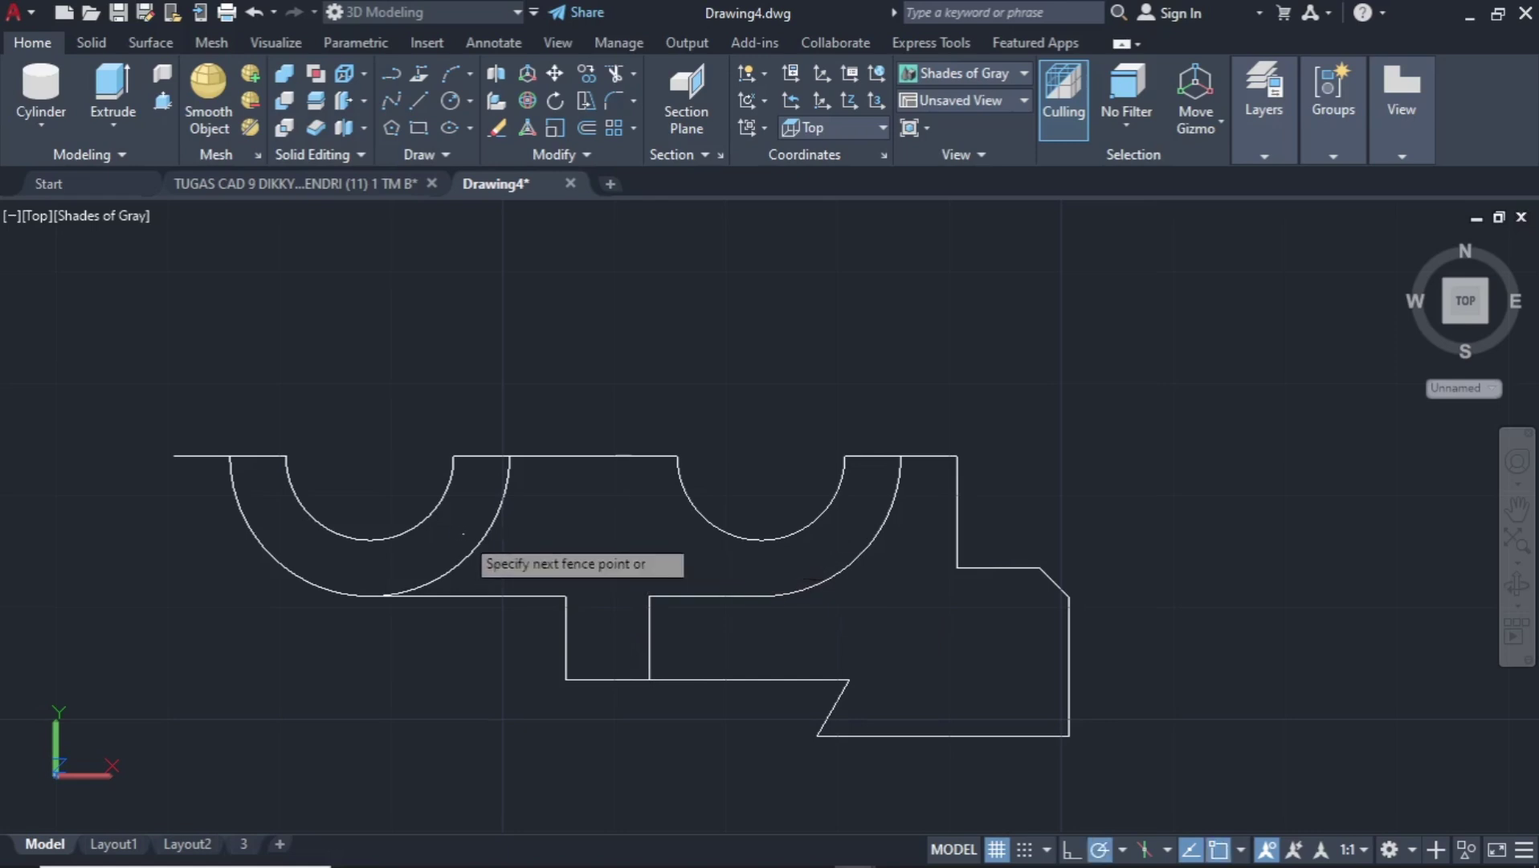
{"action": "left_click", "coordinate": [464, 533]}
{"action": "key", "text": "Return"}
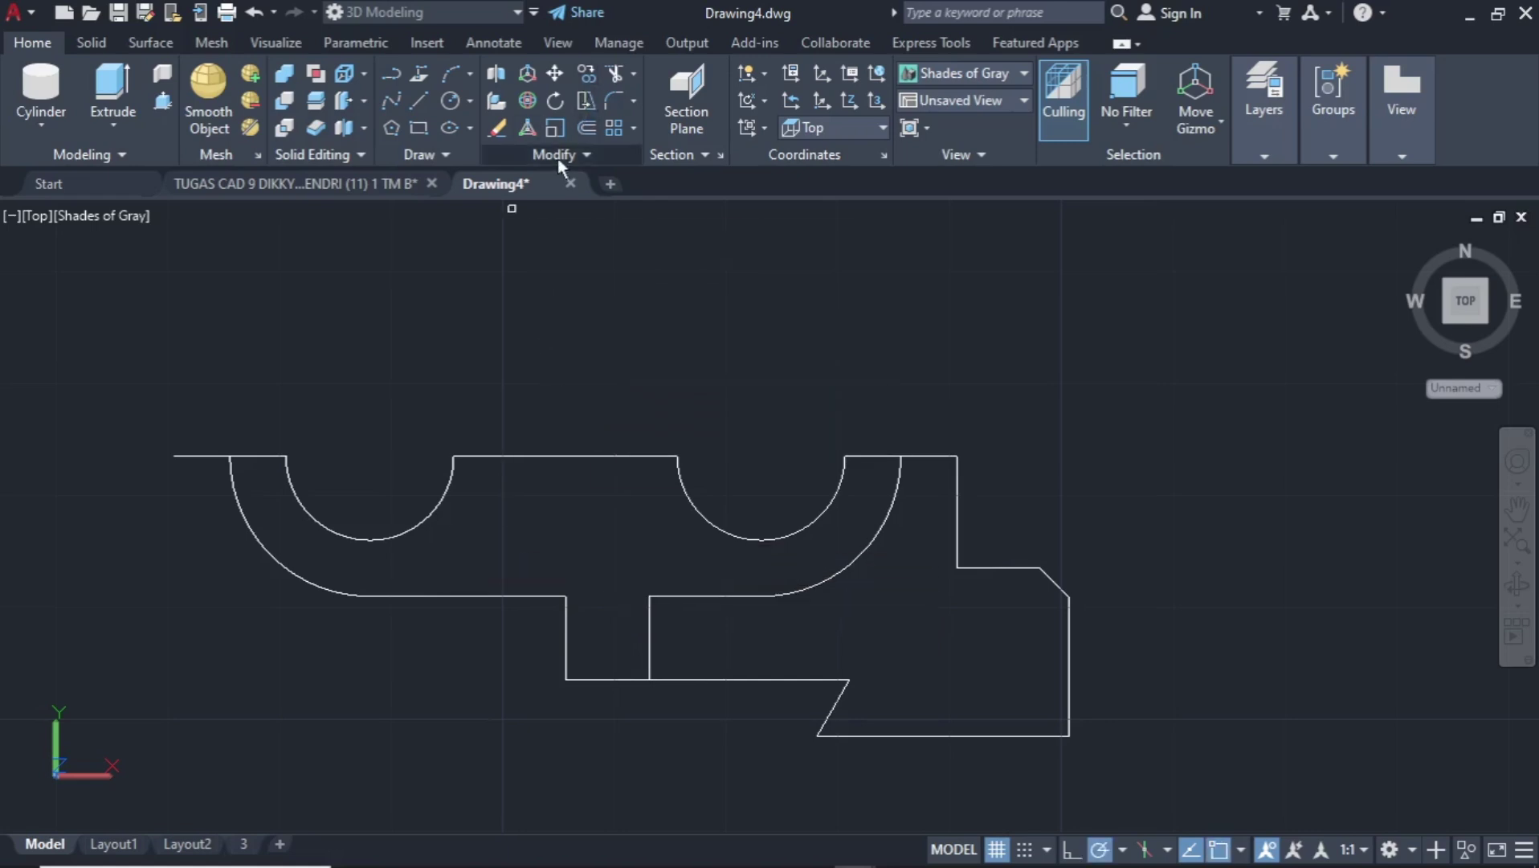
Select the profile's right-hand and lower edges for mirroring.
{"action": "left_click", "coordinate": [560, 160]}
{"action": "left_click", "coordinate": [897, 386]}
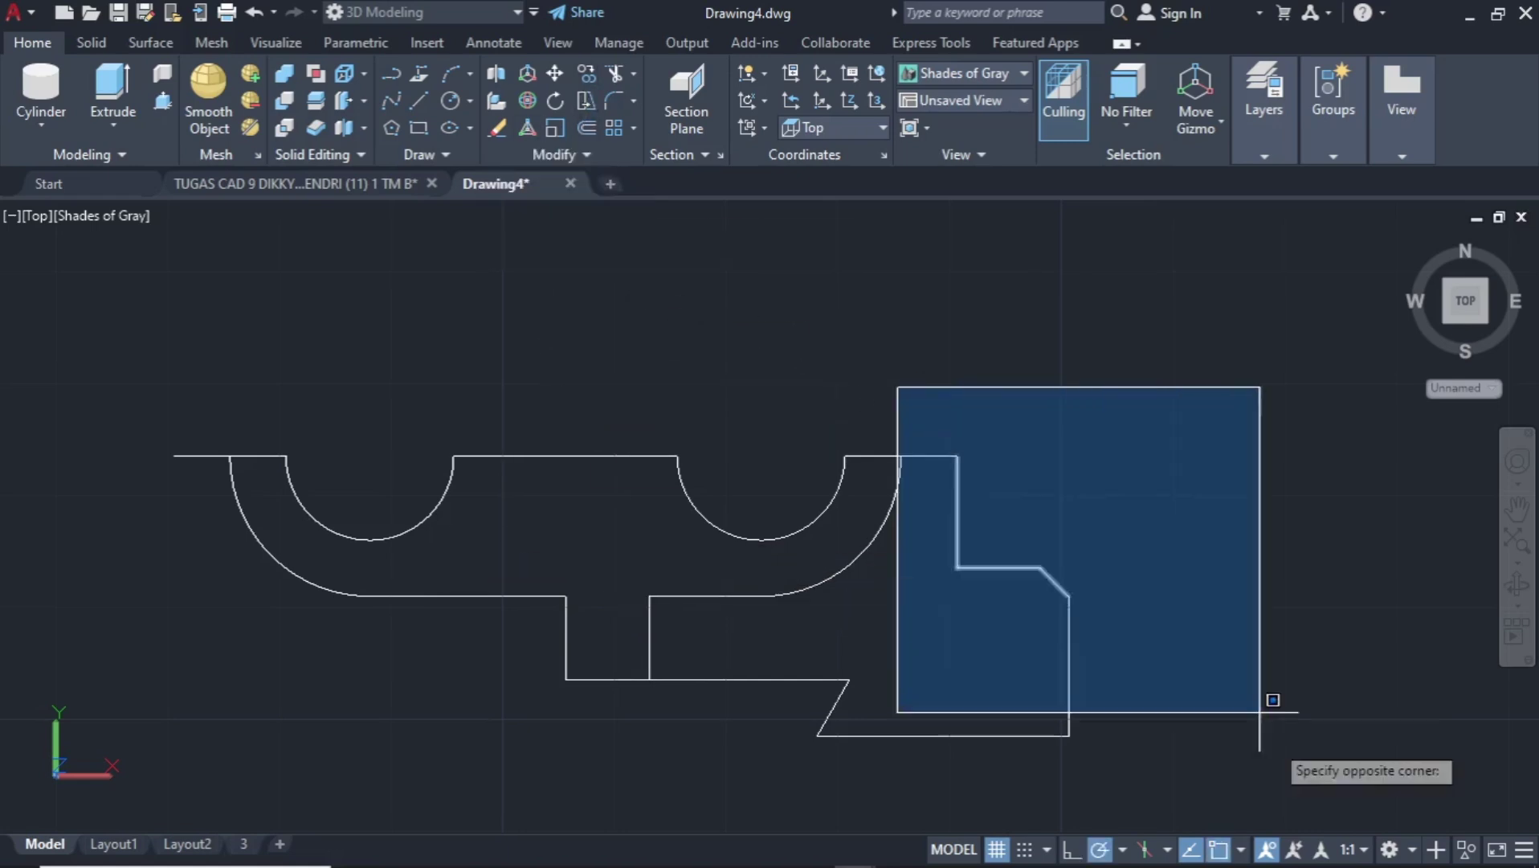
{"action": "left_click", "coordinate": [1305, 804]}
{"action": "left_click", "coordinate": [522, 565]}
{"action": "left_click", "coordinate": [1101, 793]}
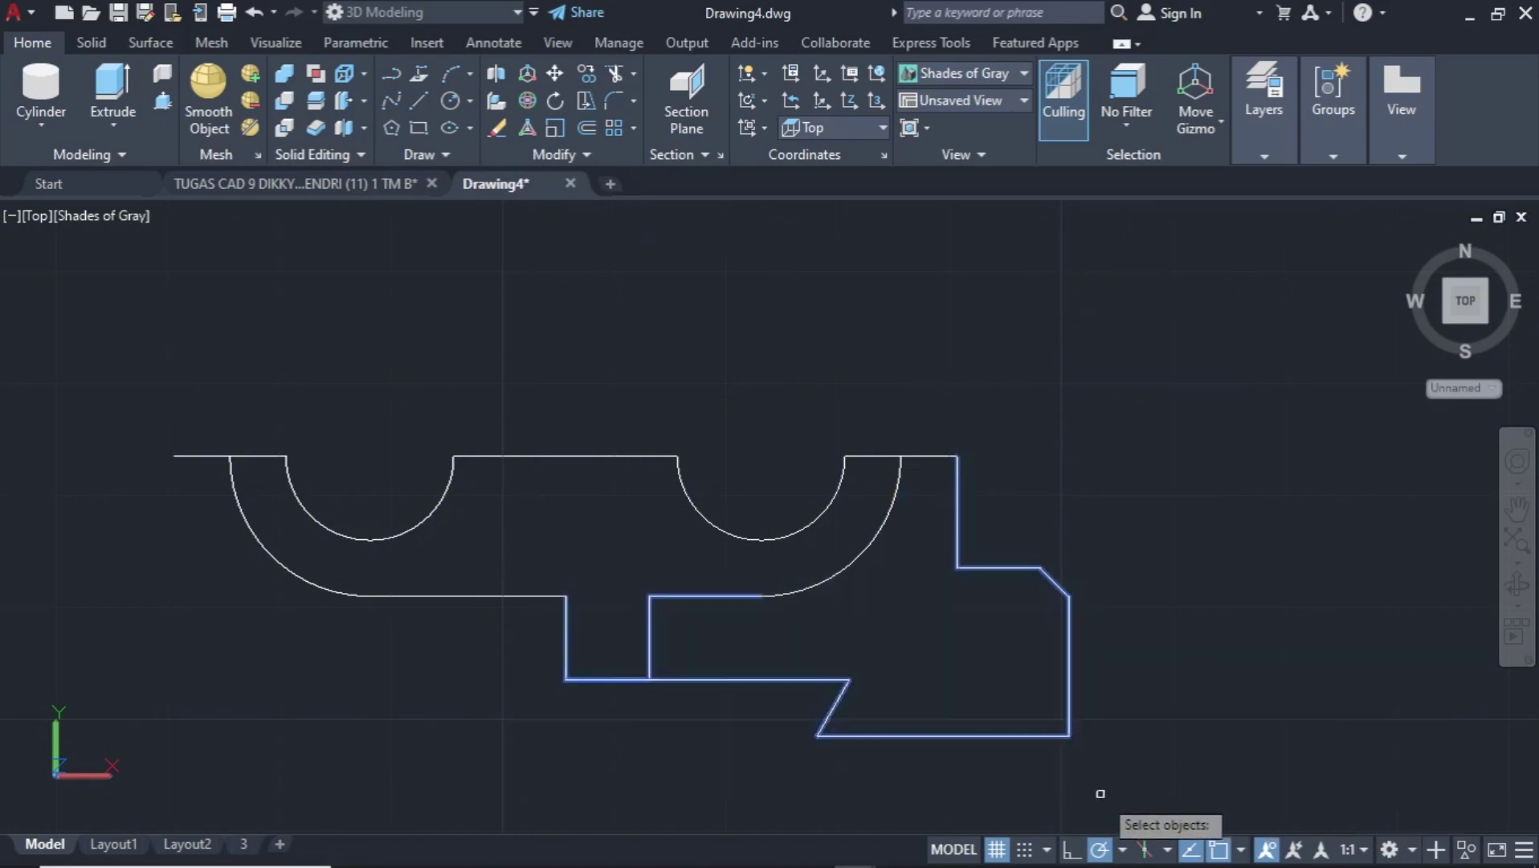
{"action": "key", "text": "Return"}
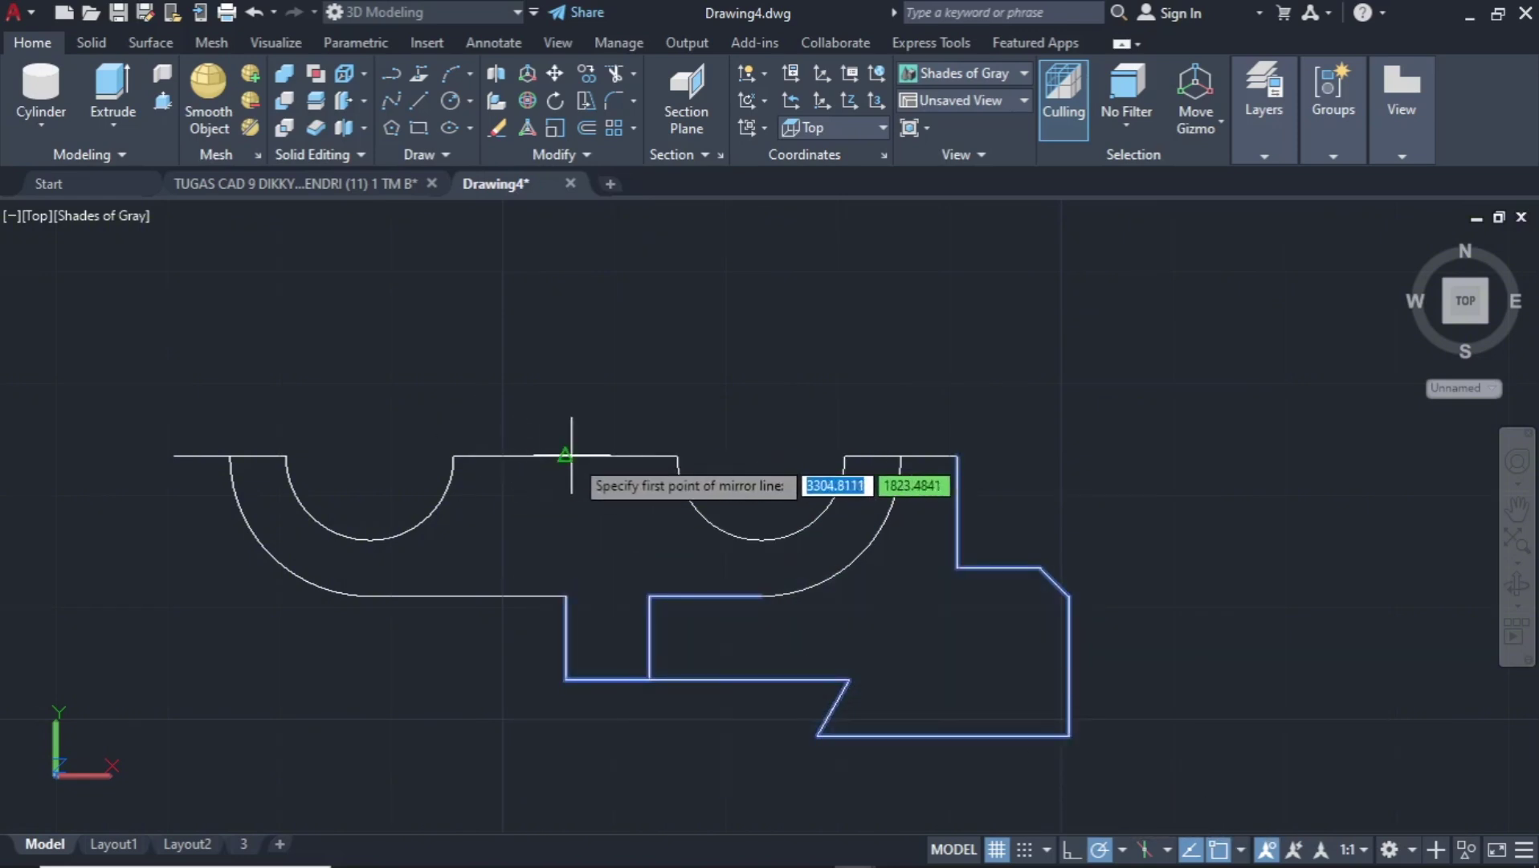
Mirror the right edges about the top-edge midpoint, keeping originals, and trim the overlapping middle lines.
{"action": "left_click", "coordinate": [565, 456]}
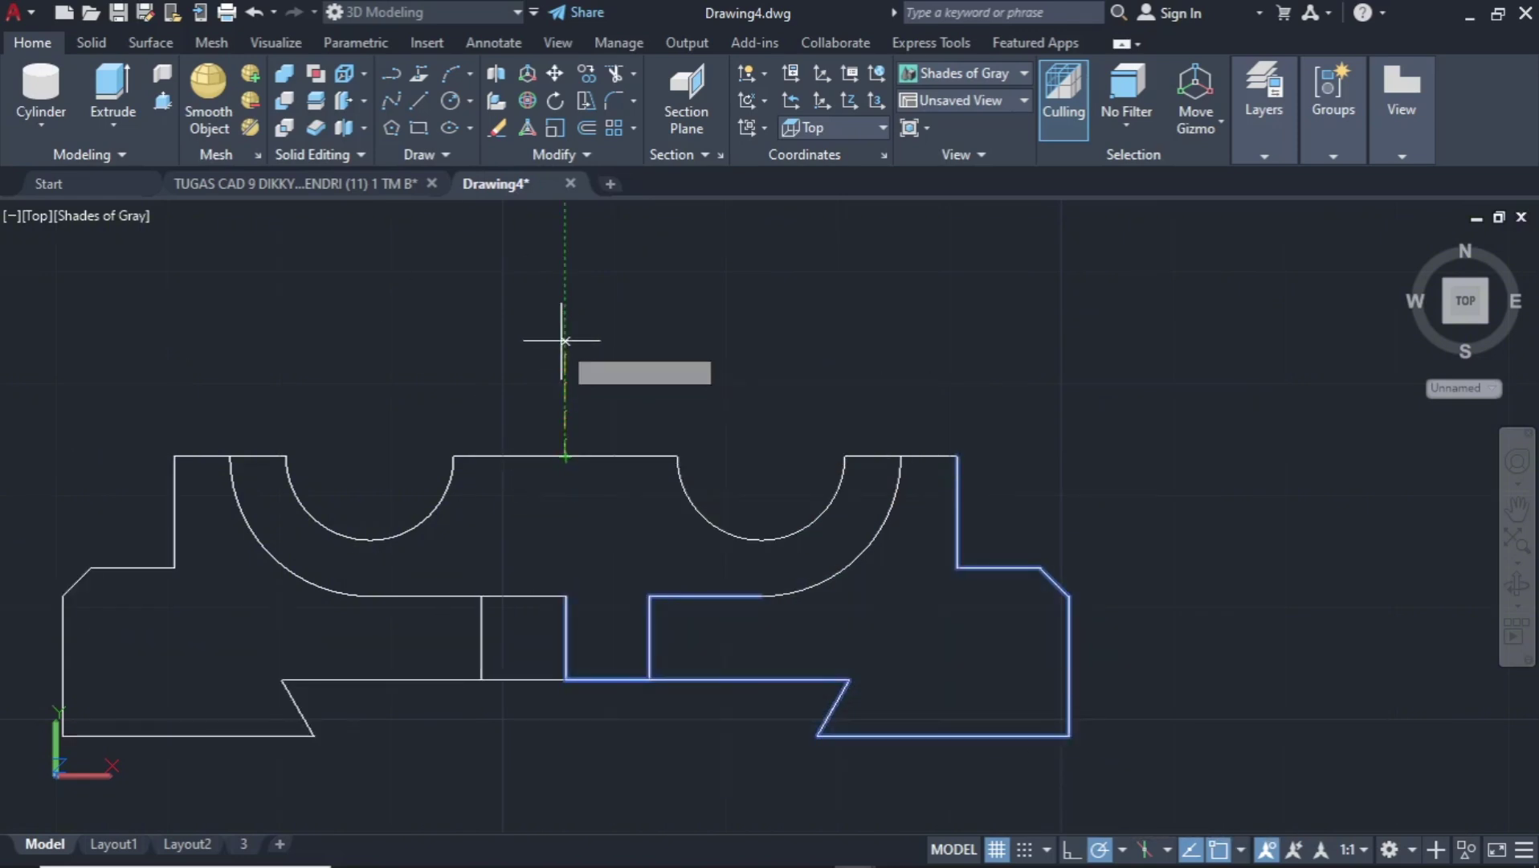
{"action": "key", "text": "Return"}
{"action": "left_click", "coordinate": [616, 73]}
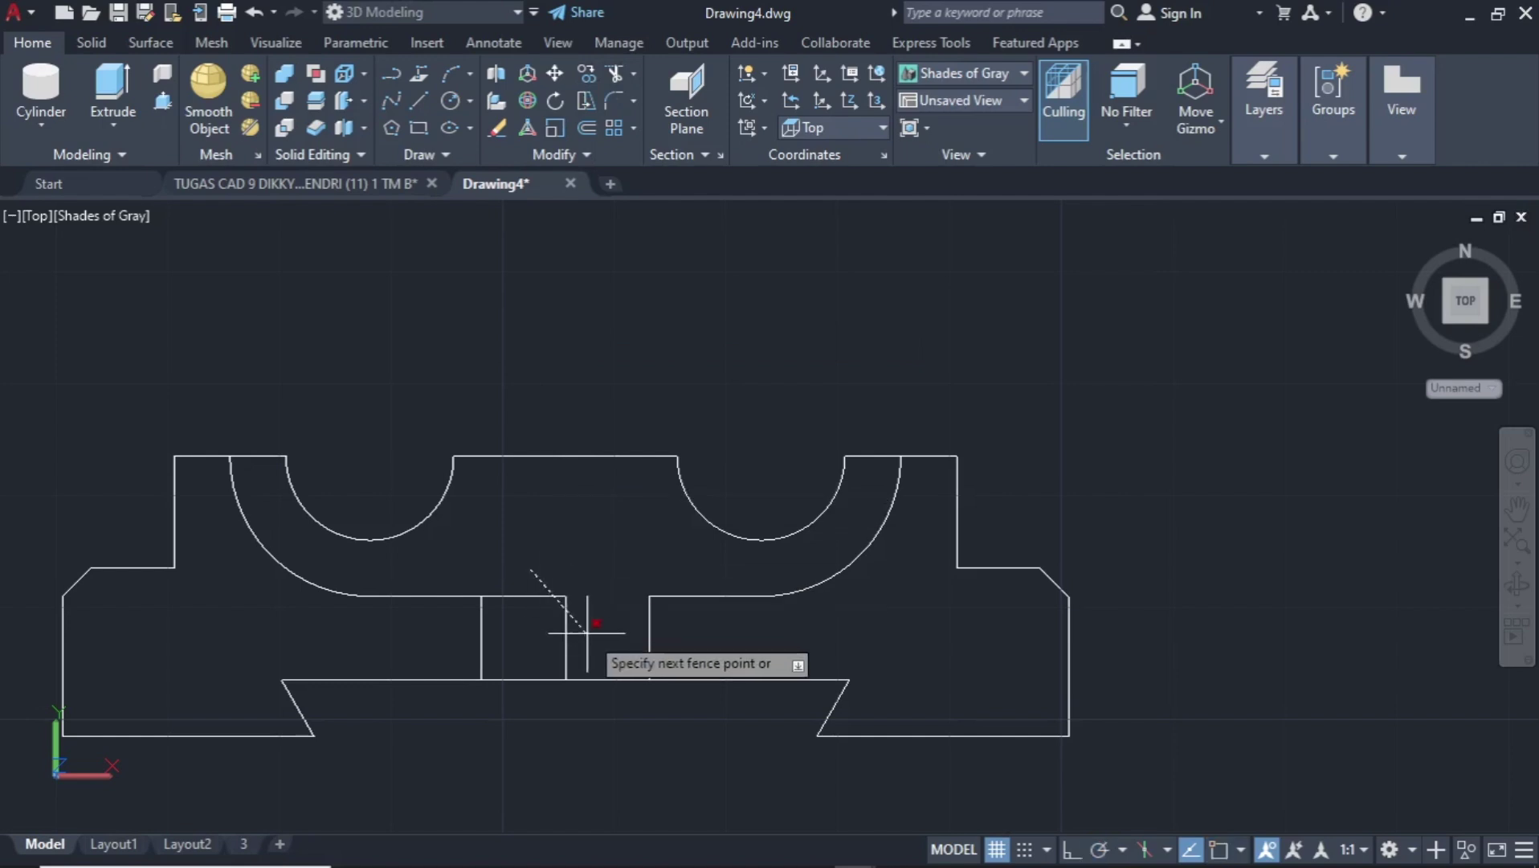
{"action": "left_click_drag", "start_coordinate": [533, 577], "coordinate": [586, 626]}
{"action": "scroll", "coordinate": [586, 626], "scroll_direction": "down", "scroll_amount": 2}
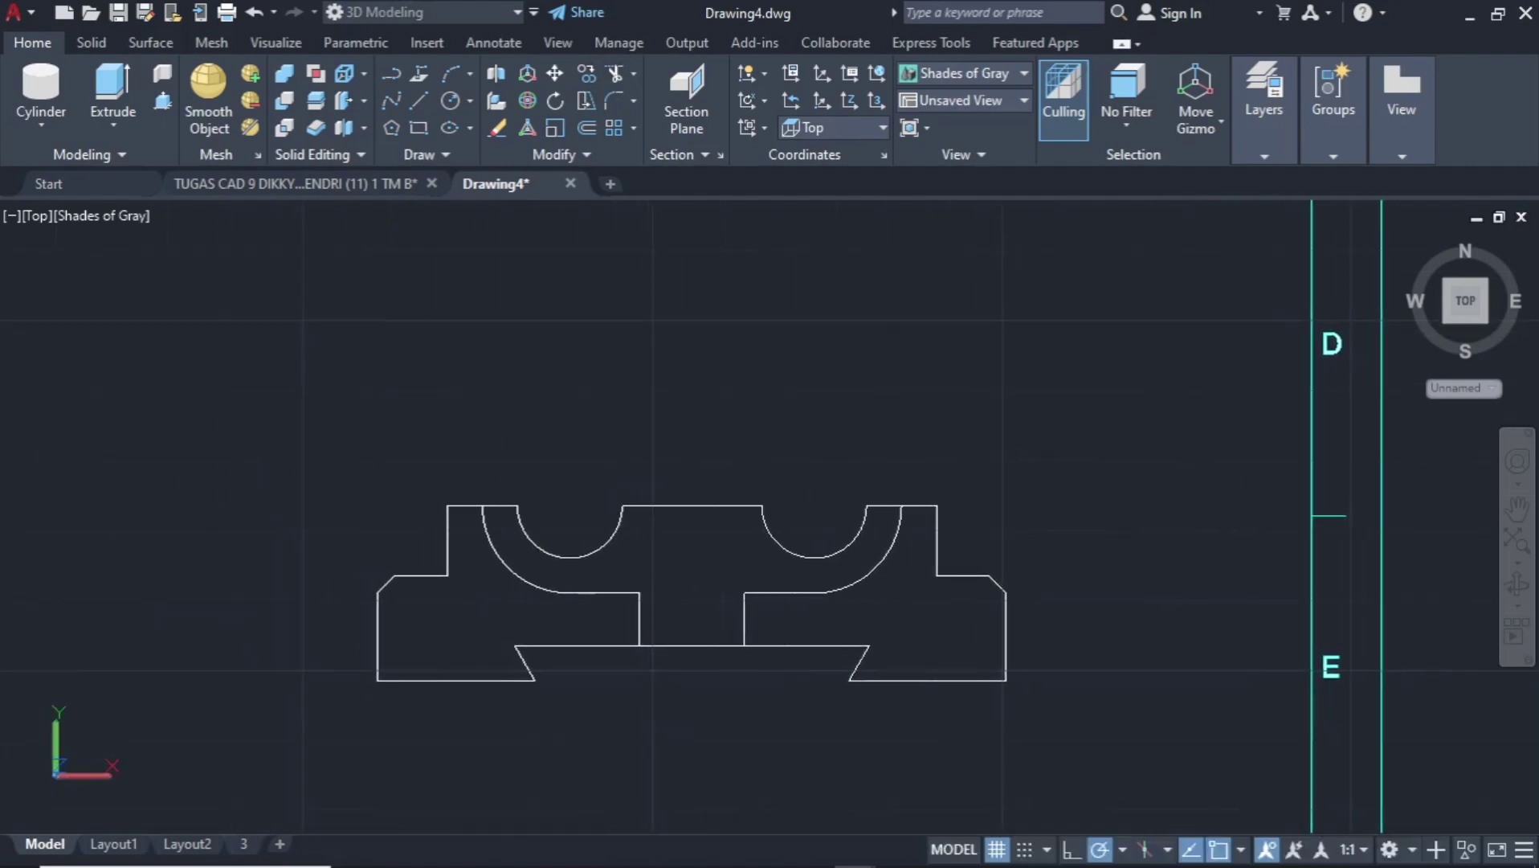
{"action": "scroll", "coordinate": [629, 433], "scroll_direction": "down", "scroll_amount": 1}
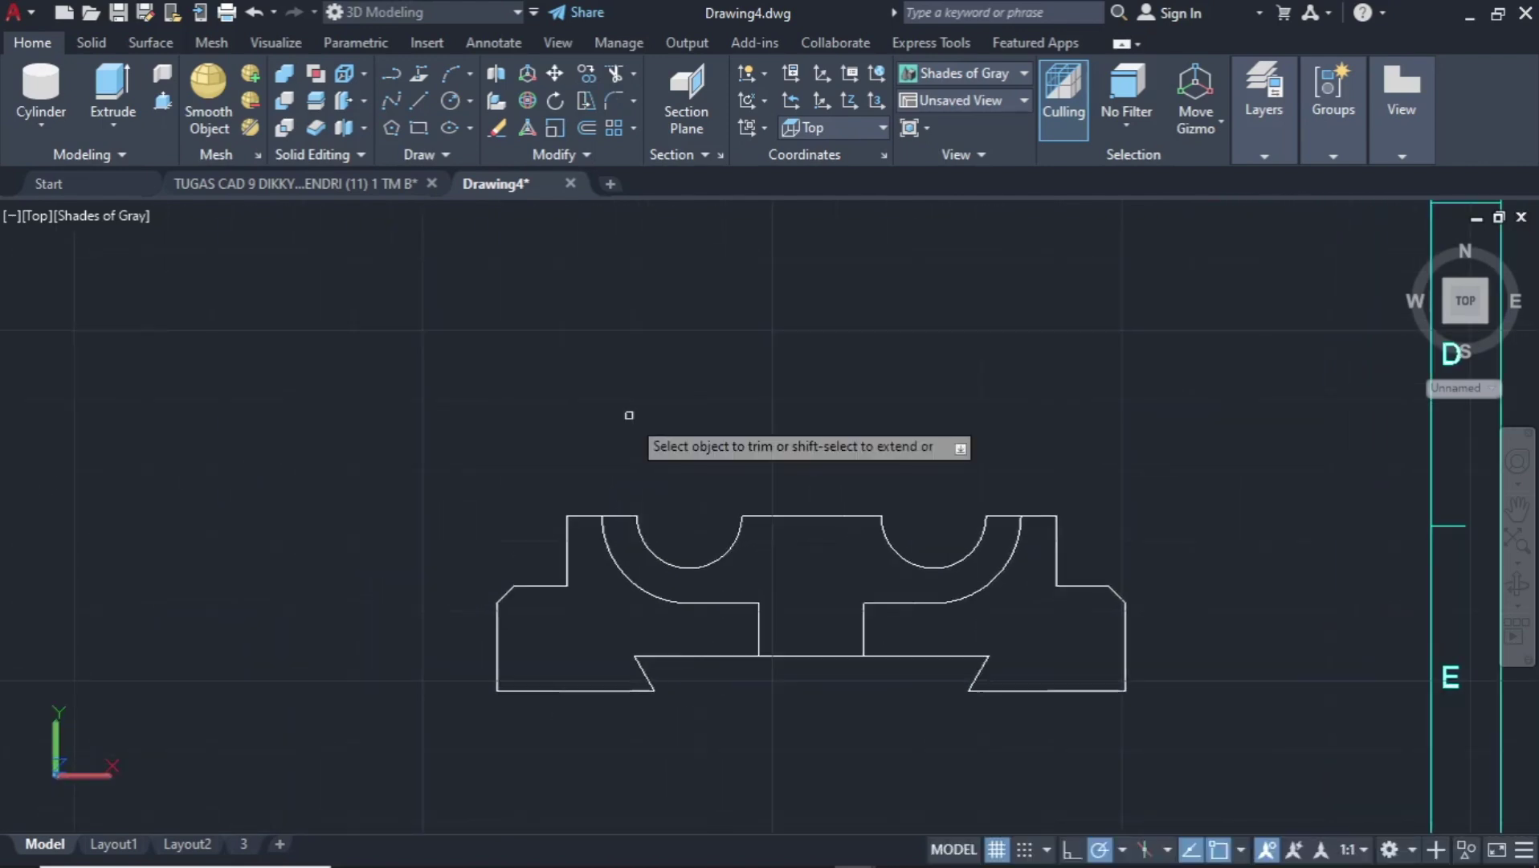
{"action": "scroll", "coordinate": [629, 433], "scroll_direction": "down", "scroll_amount": 3}
{"action": "left_click", "coordinate": [450, 101]}
{"action": "scroll", "coordinate": [591, 489], "scroll_direction": "up", "scroll_amount": 2}
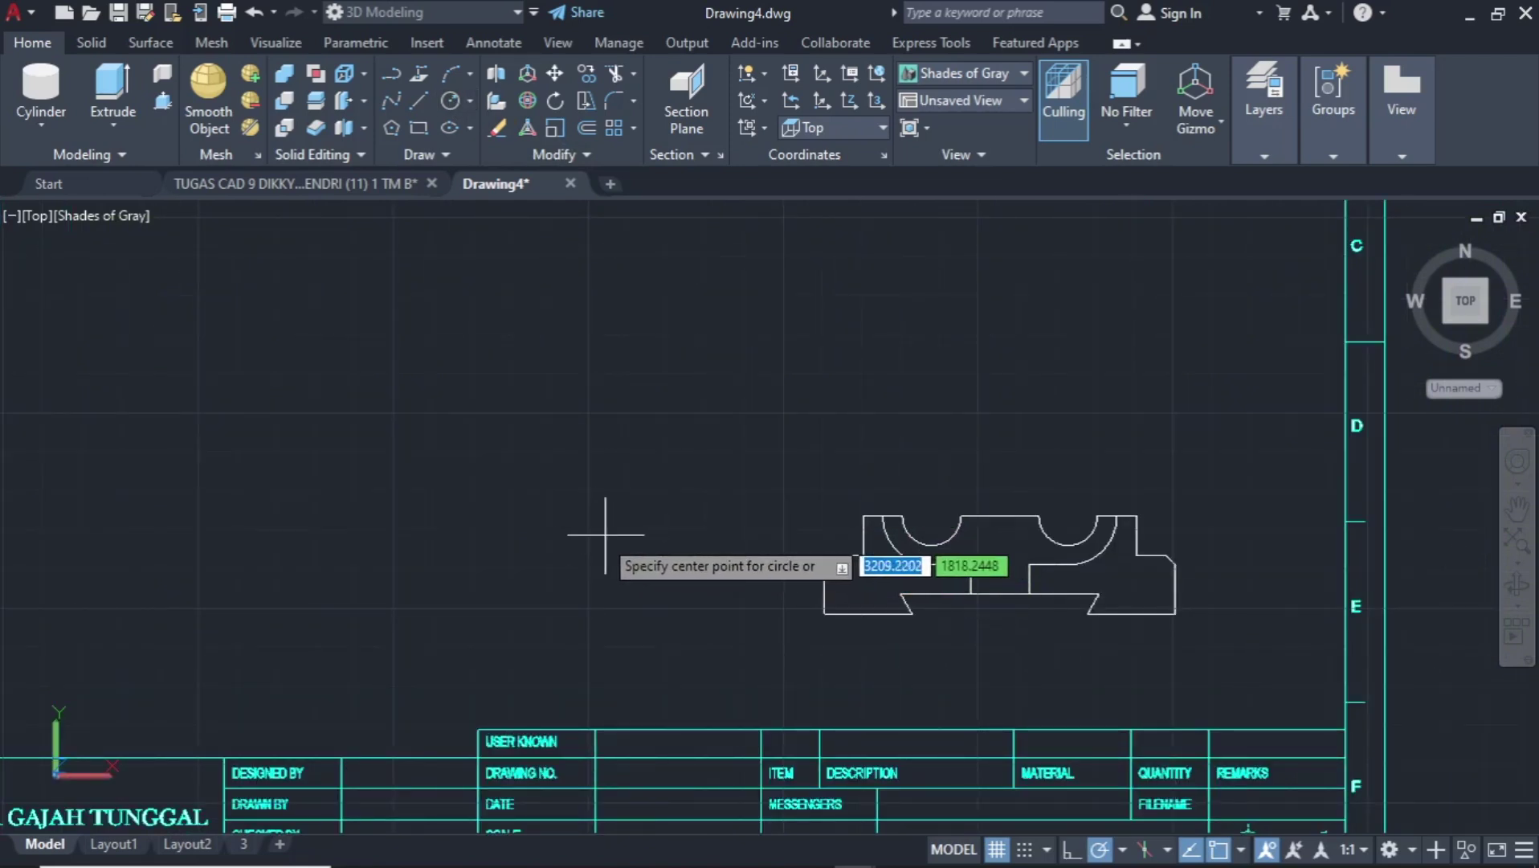
Draw a radius-12 circle and a smaller concentric circle left of the profile.
{"action": "left_click", "coordinate": [604, 541]}
{"action": "type", "text": "12."}
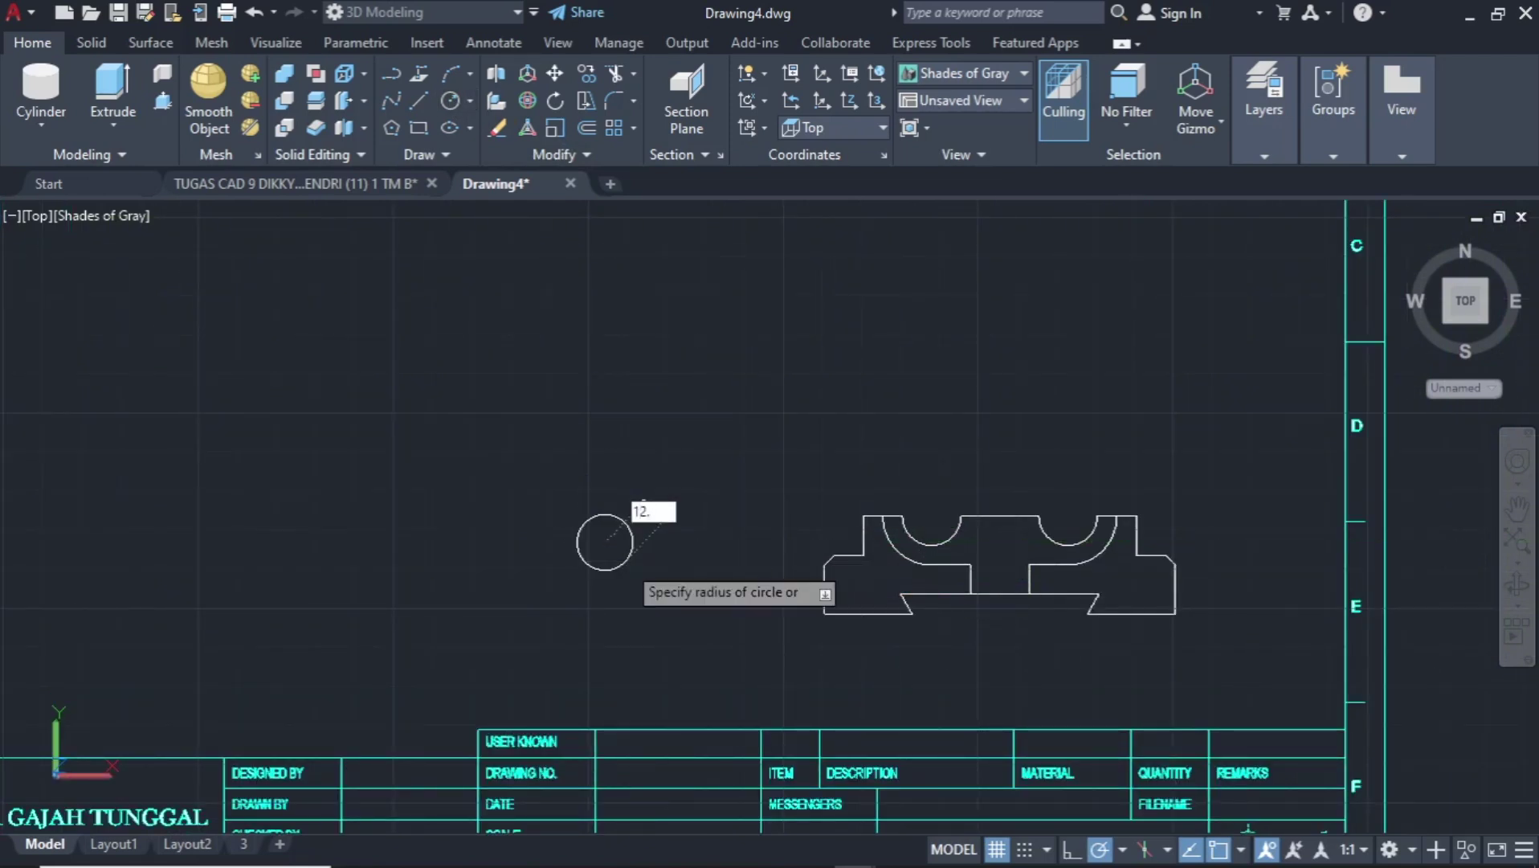
{"action": "key", "text": "Return"}
{"action": "key", "text": "Return"}
{"action": "left_click", "coordinate": [604, 542]}
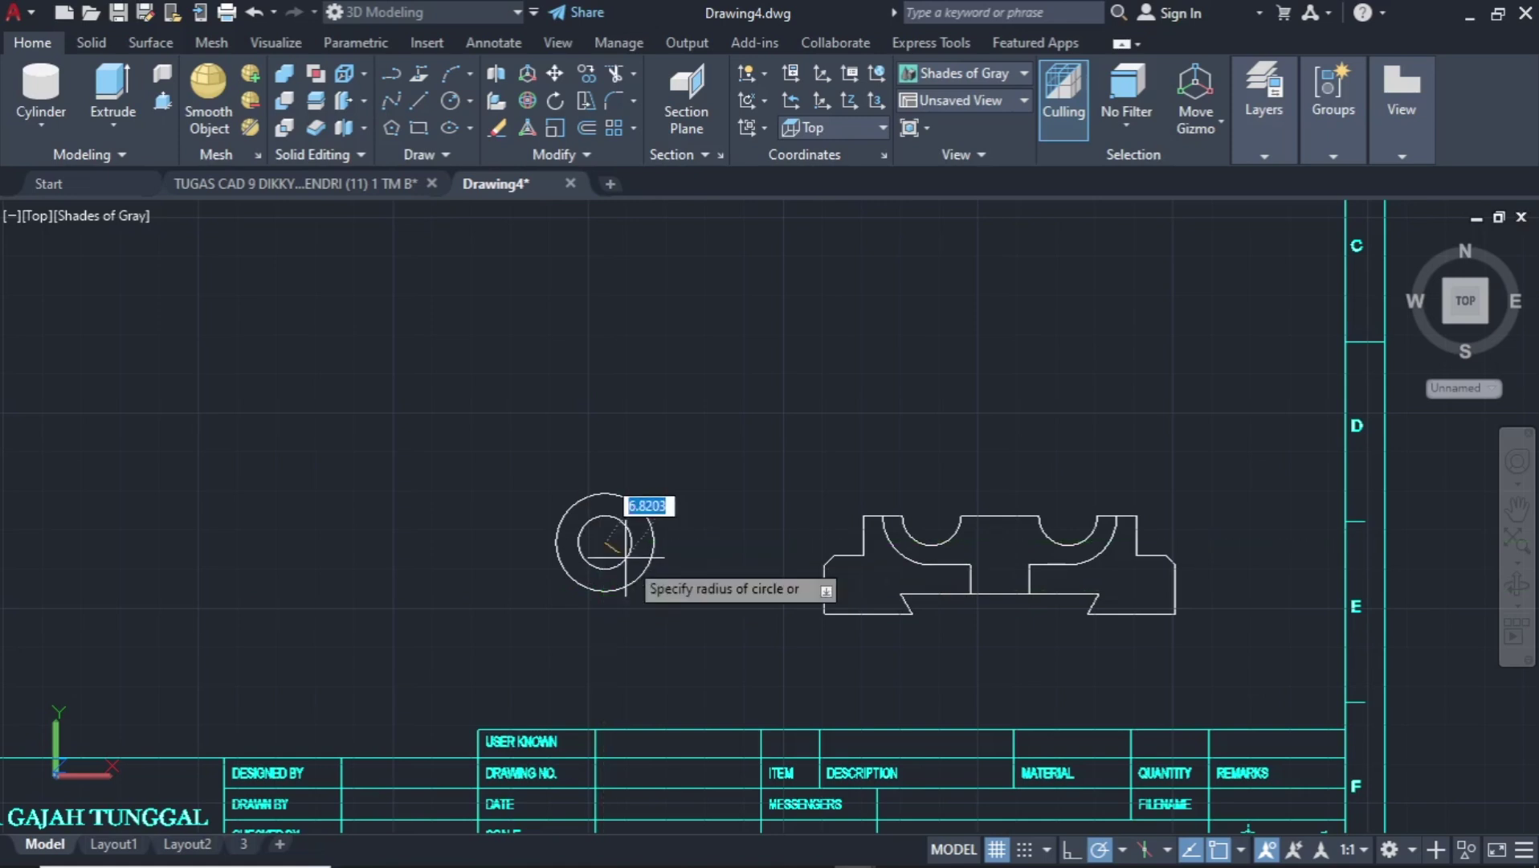
{"action": "key", "text": "Return"}
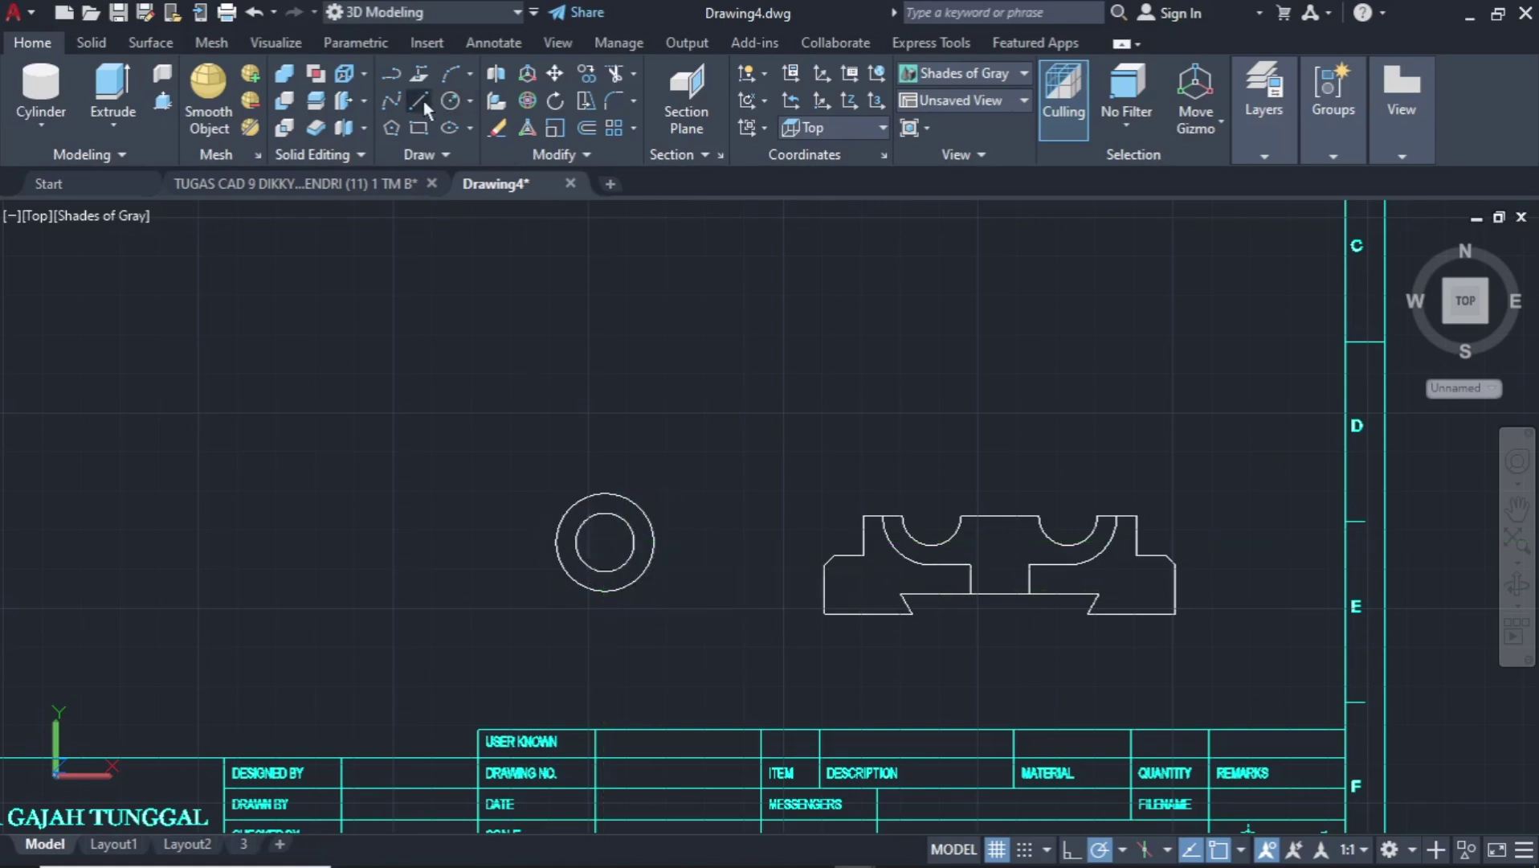
Draw a horizontal line leftward from the circles' centre and select both circles for copying.
{"action": "left_click", "coordinate": [418, 100]}
{"action": "scroll", "coordinate": [535, 376], "scroll_direction": "up", "scroll_amount": 3}
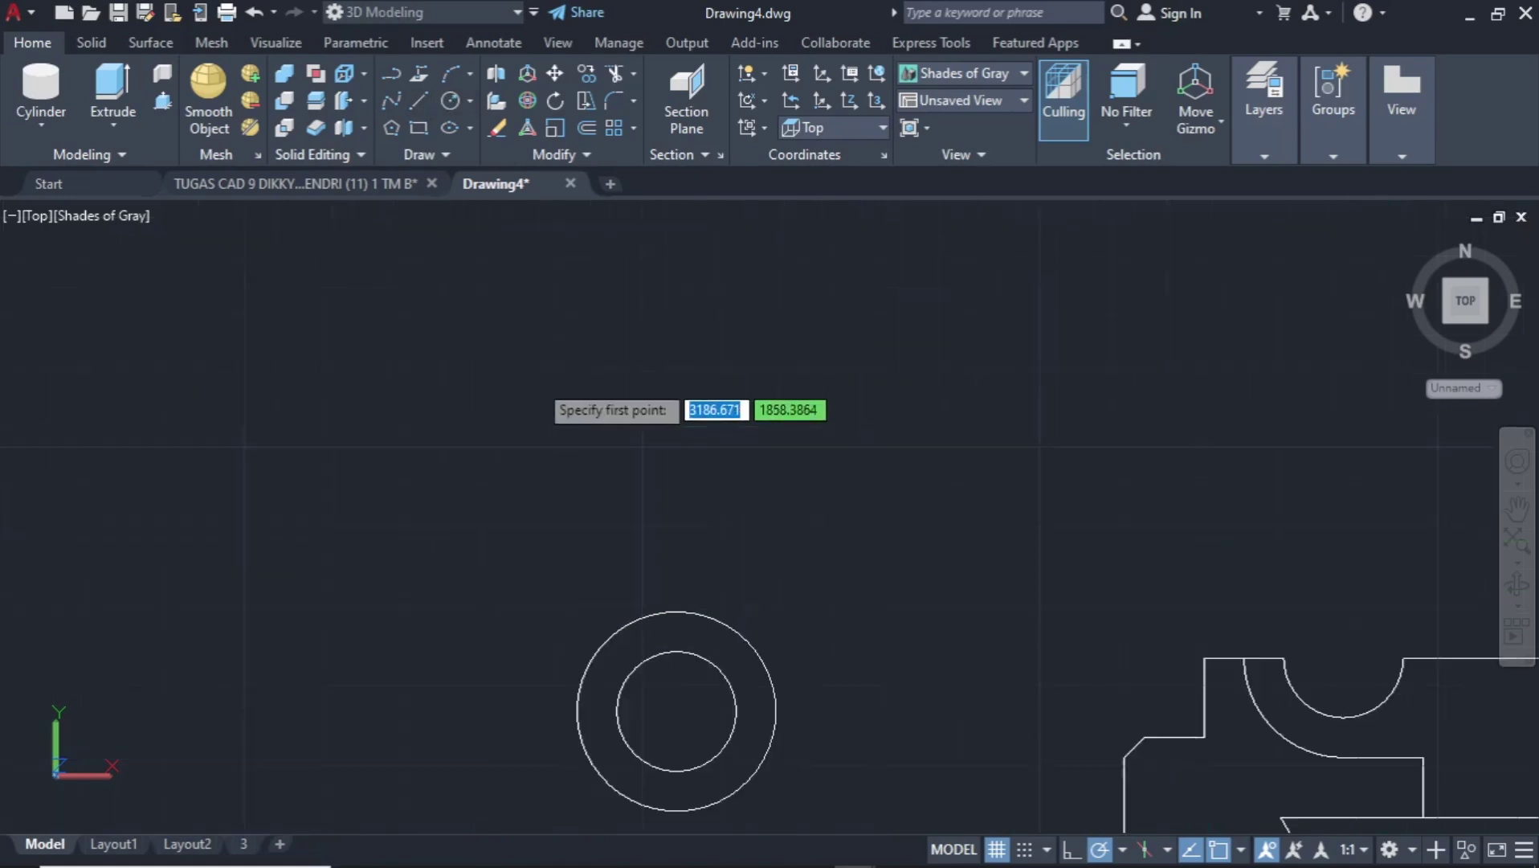
{"action": "left_click", "coordinate": [676, 711]}
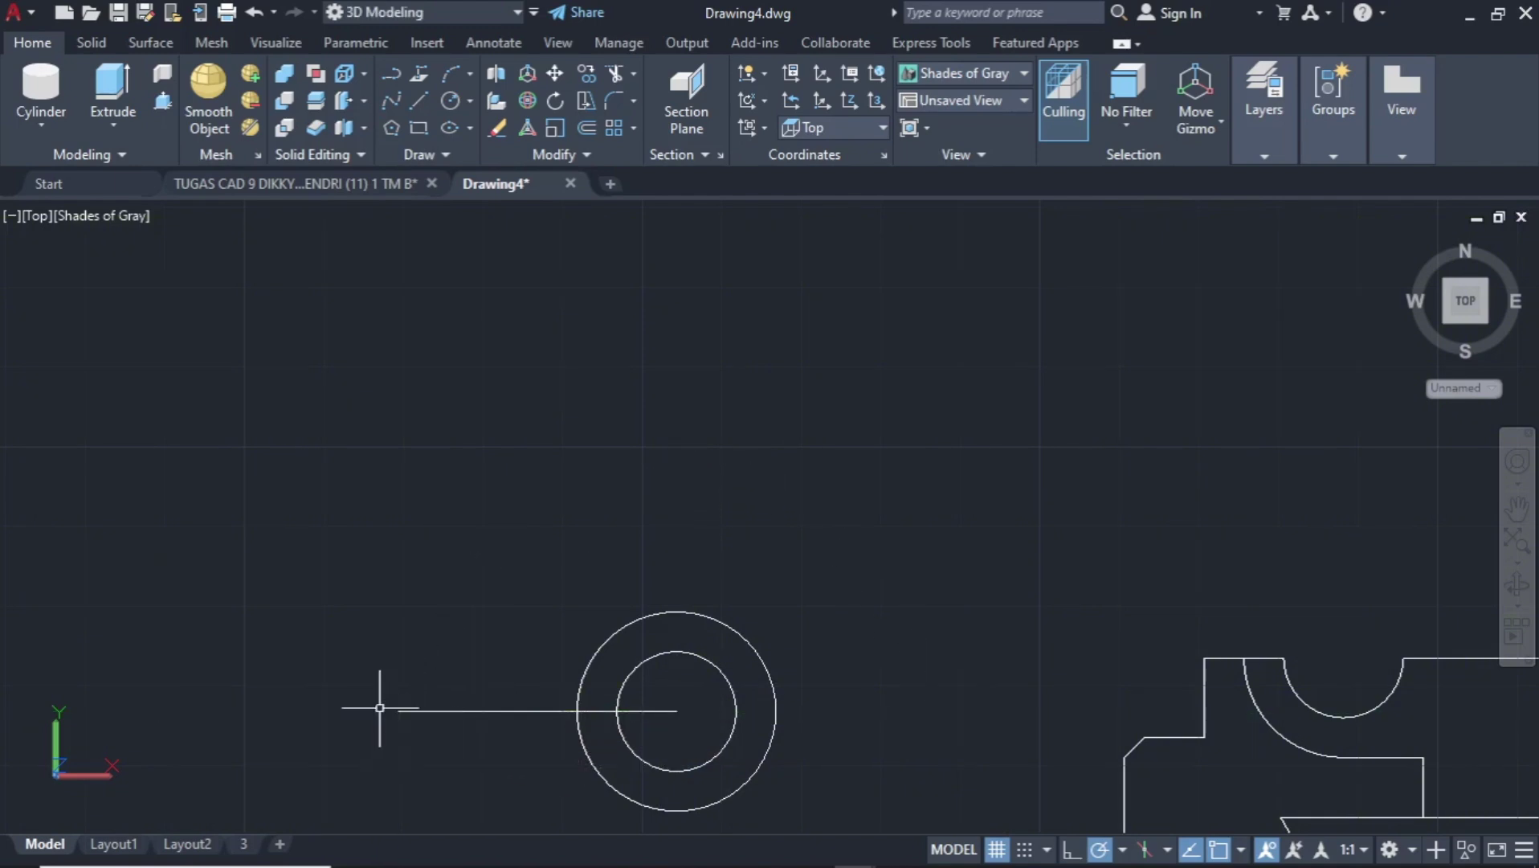
{"action": "left_click", "coordinate": [380, 708]}
{"action": "key", "text": "Return"}
{"action": "left_click_drag", "start_coordinate": [677, 615], "coordinate": [631, 668]}
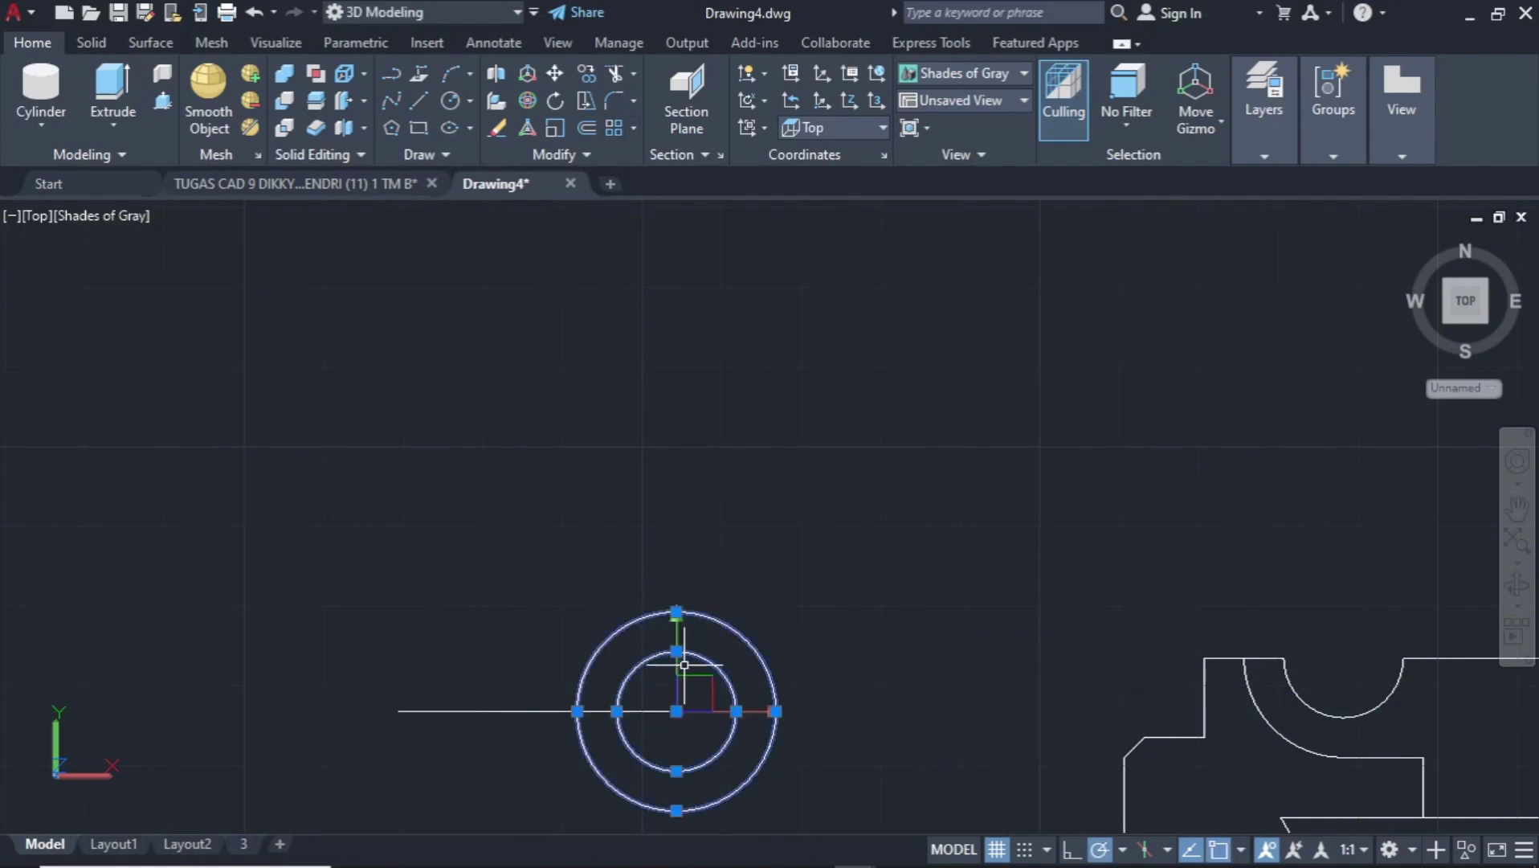
{"action": "type", "text": "co"}
{"action": "key", "text": "Return"}
Copy the circle pair left, then draw the top edge extended 17.5 right and down to the centre line.
{"action": "left_click", "coordinate": [677, 712]}
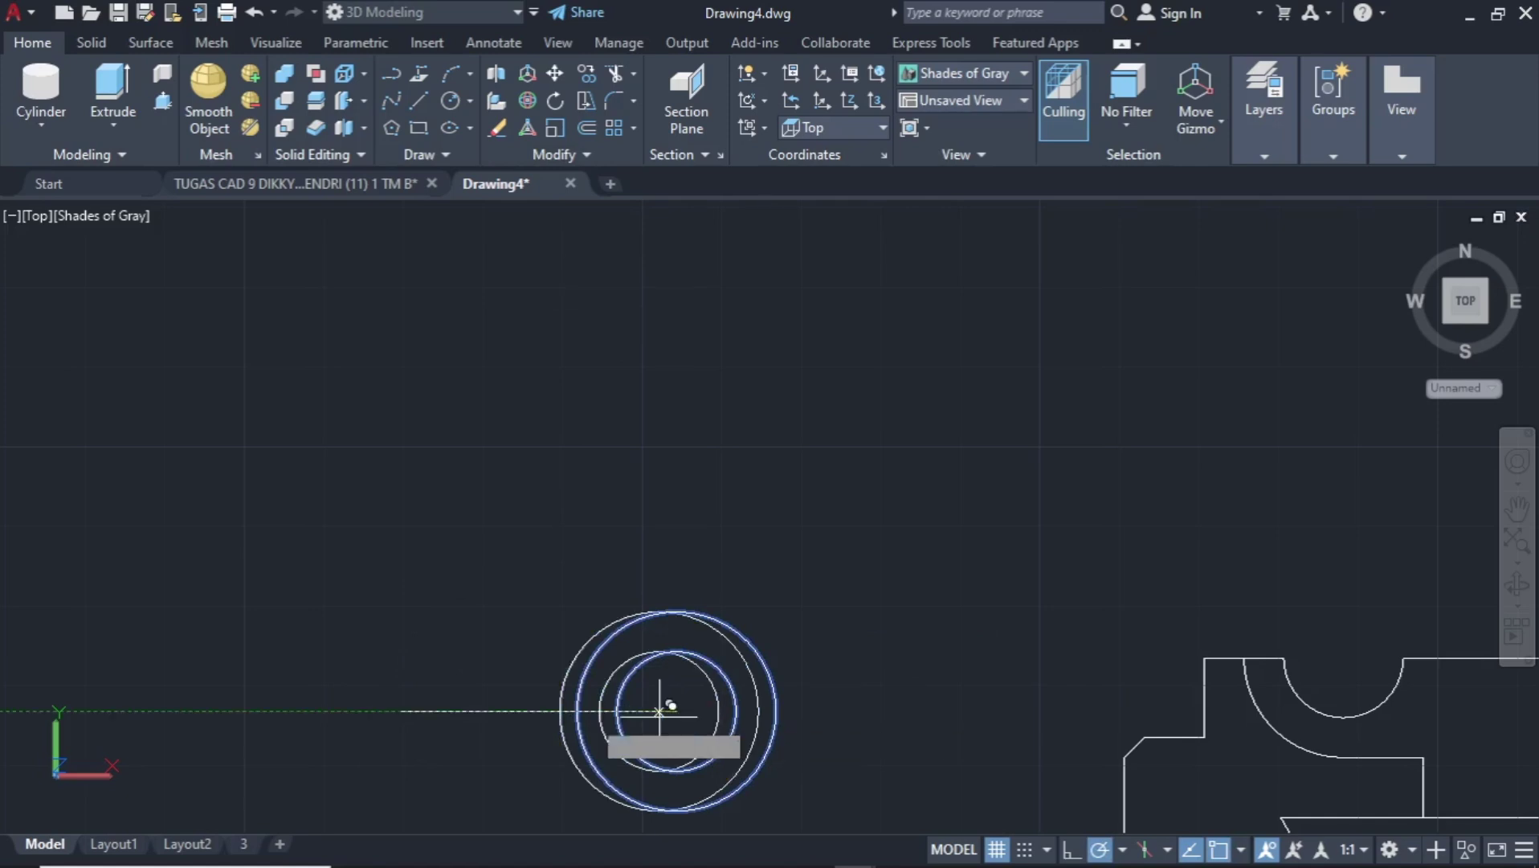
{"action": "key", "text": "Return"}
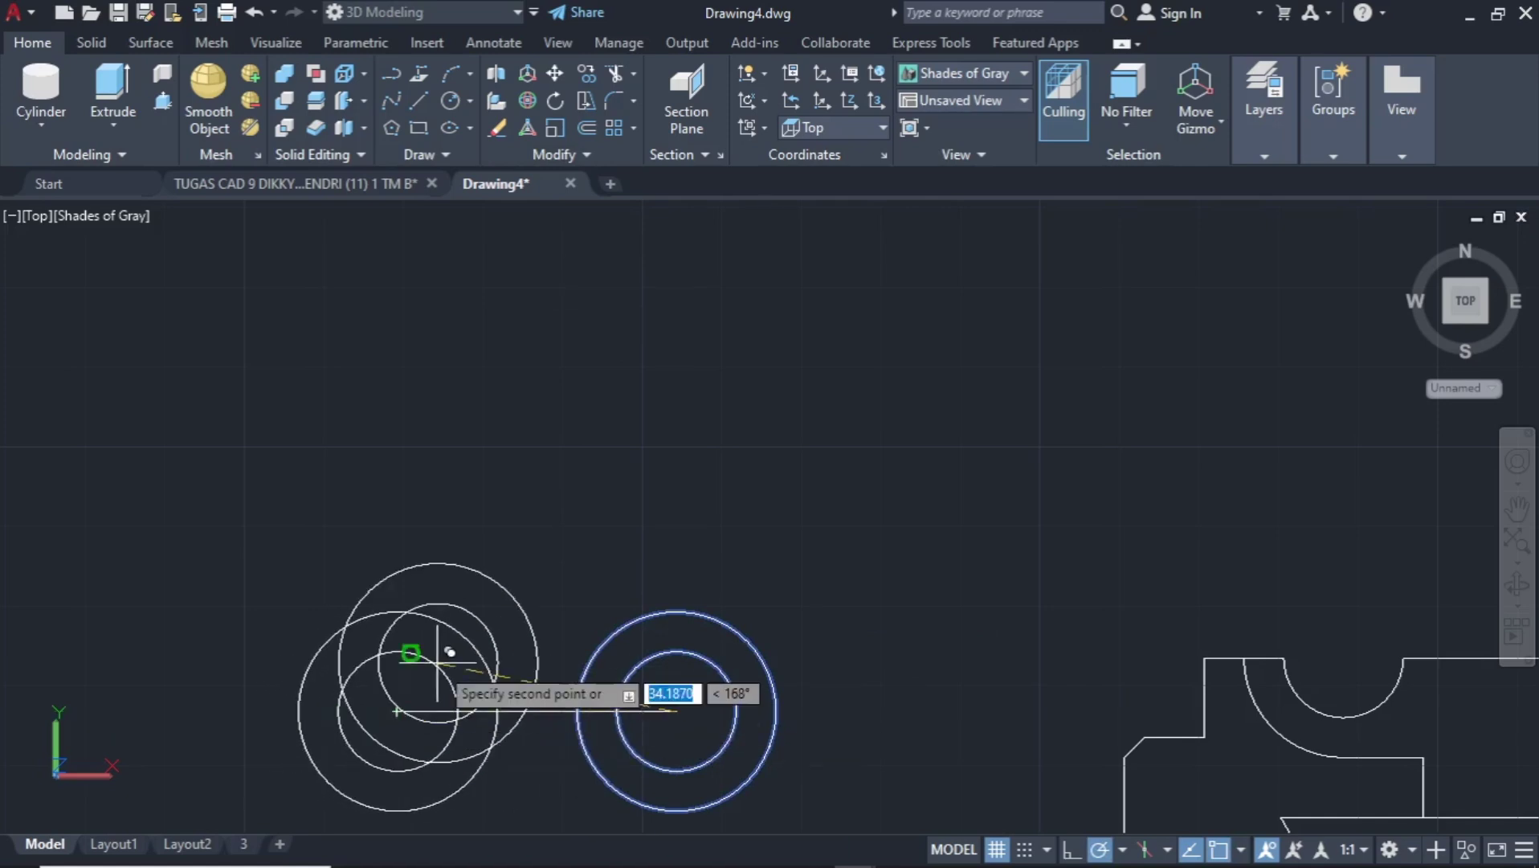
{"action": "key", "text": "Return"}
{"action": "left_click", "coordinate": [417, 109]}
{"action": "left_click", "coordinate": [398, 612]}
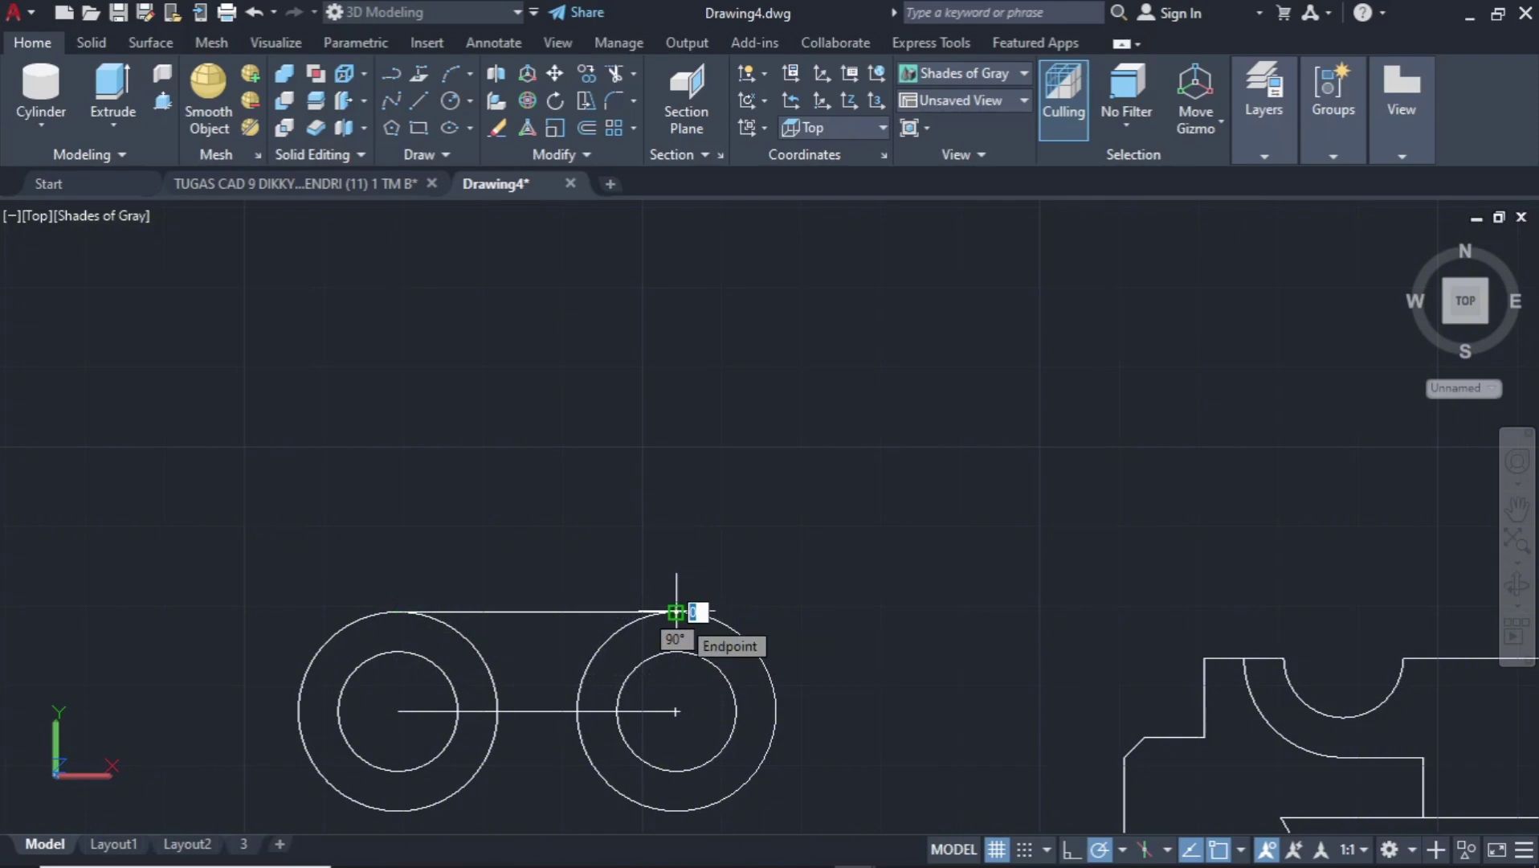
{"action": "left_click", "coordinate": [676, 612]}
{"action": "type", "text": "17."}
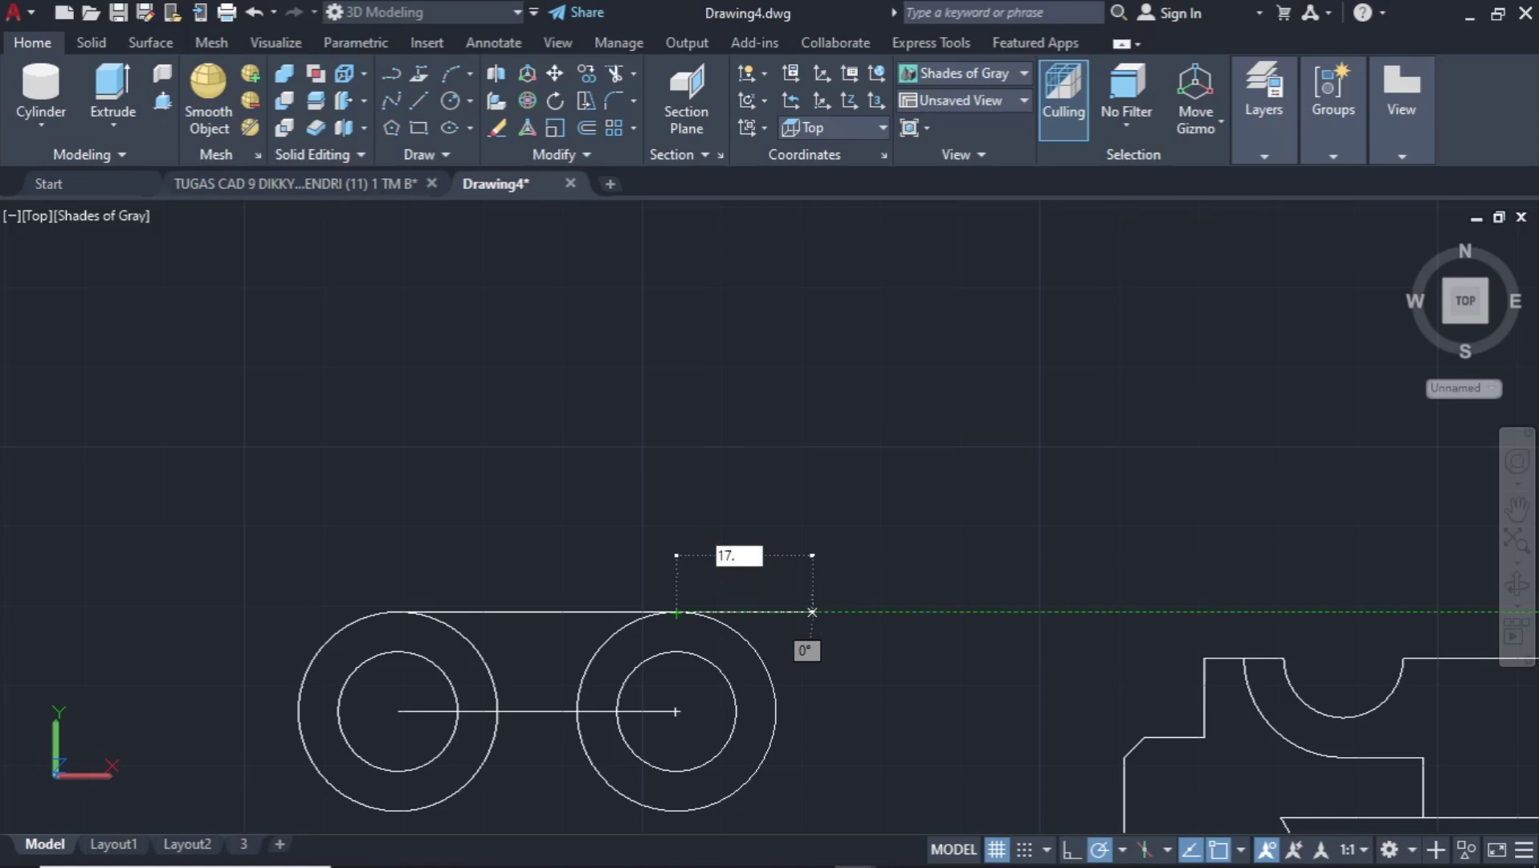
{"action": "type", "text": "5"}
{"action": "key", "text": "Return"}
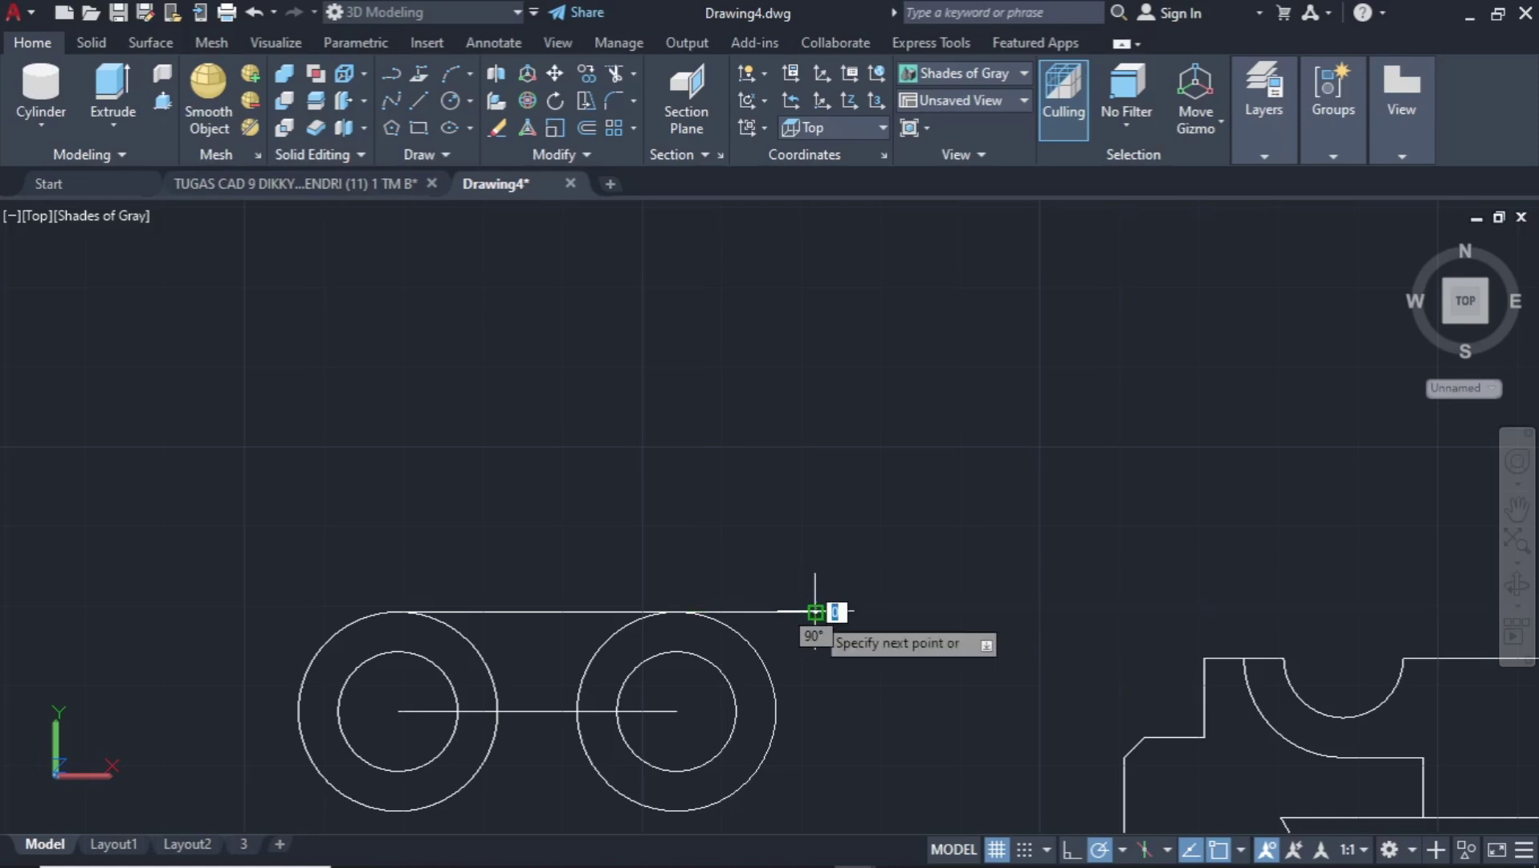
{"action": "left_click", "coordinate": [816, 711]}
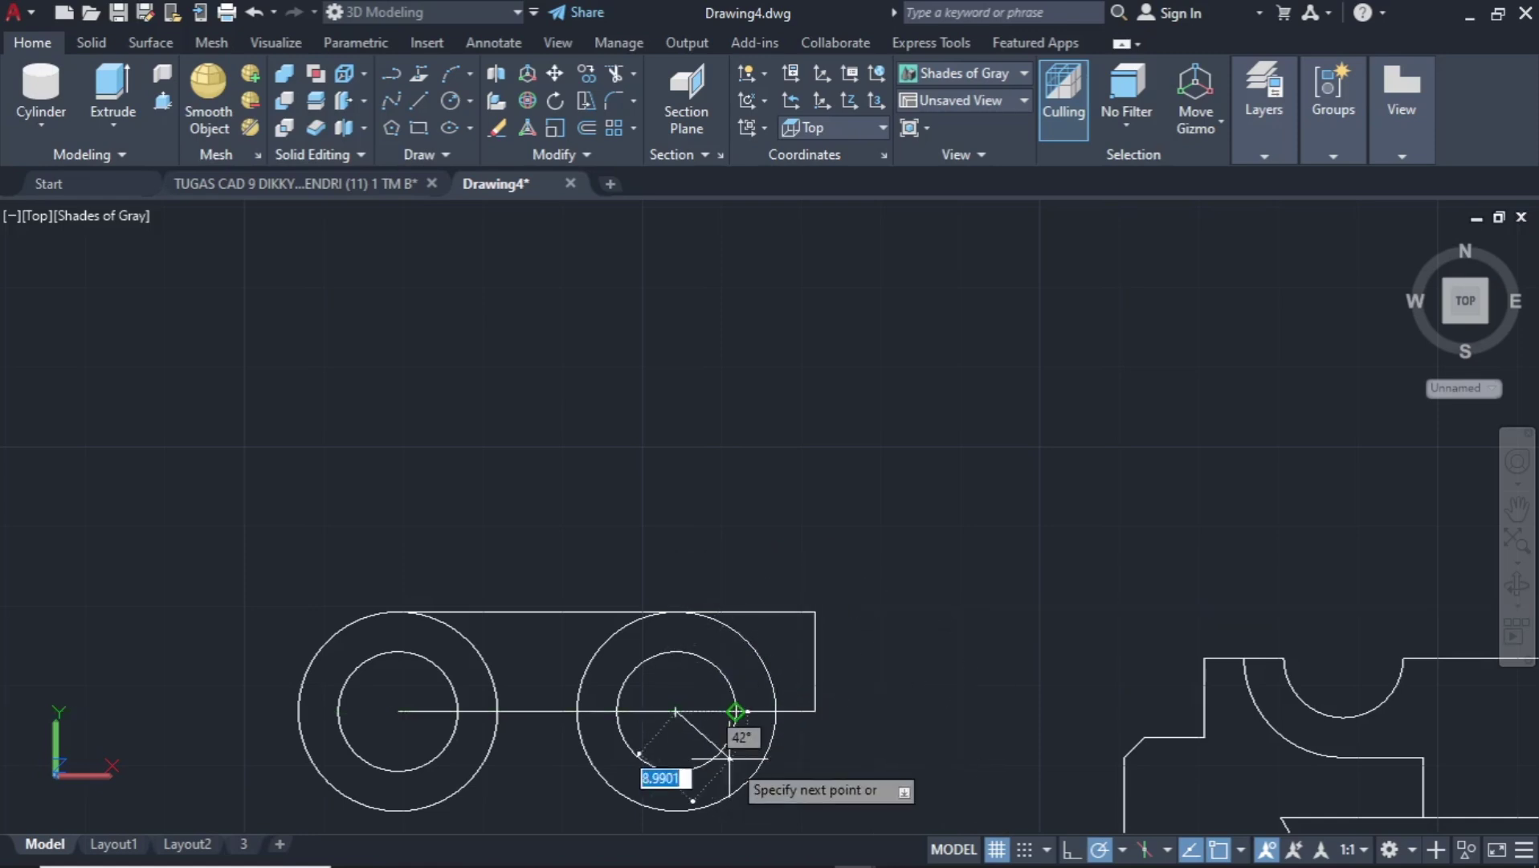
{"action": "key", "text": "Escape"}
Extend the top edge 17.5 to the left and drop it to the centre line.
{"action": "key", "text": "Return"}
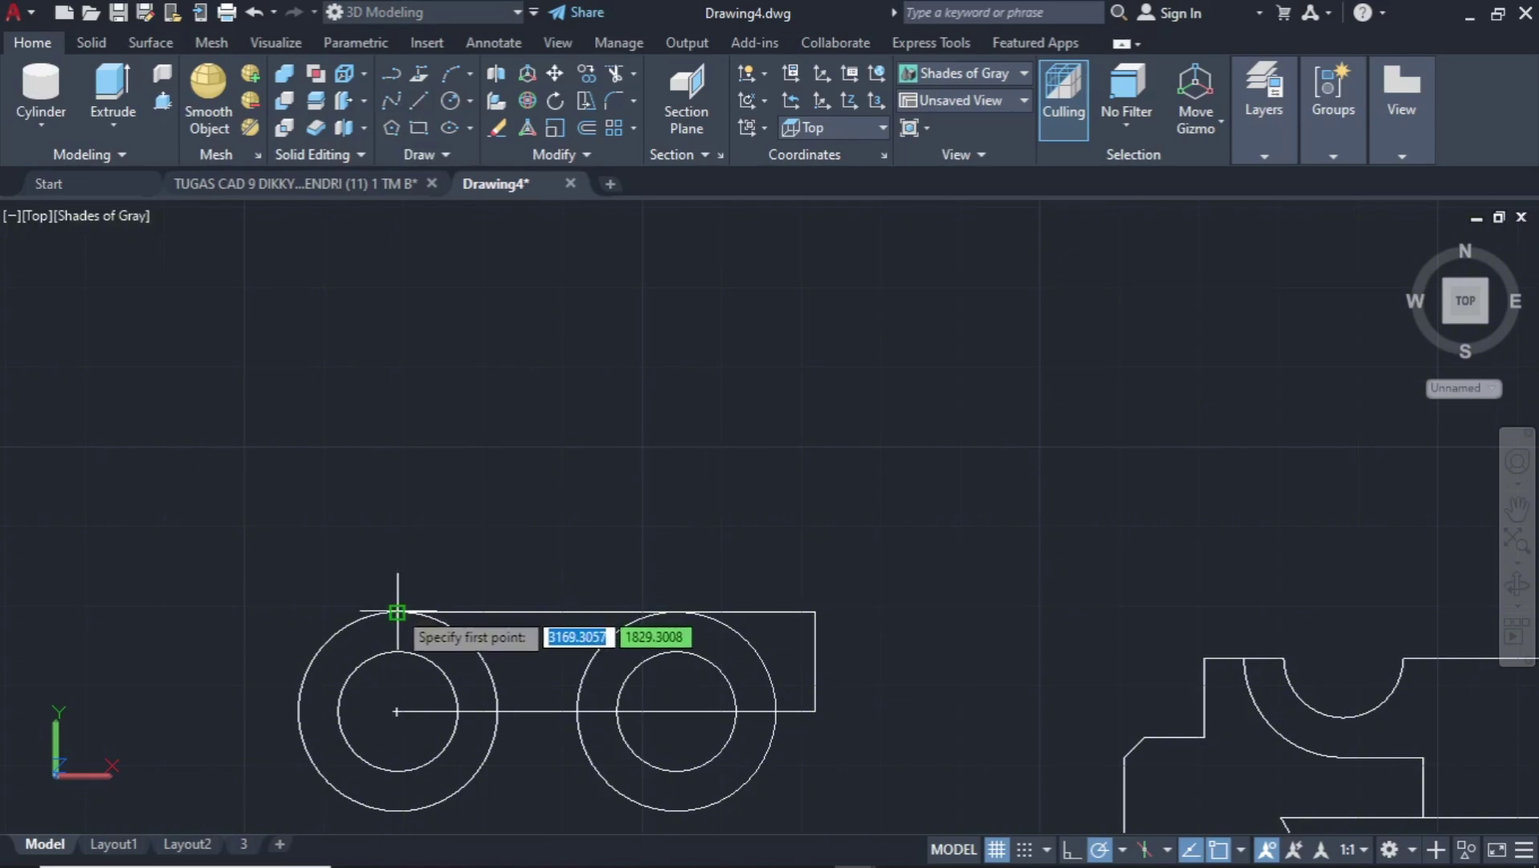
{"action": "left_click", "coordinate": [398, 612]}
{"action": "type", "text": "5"}
{"action": "key", "text": "Return"}
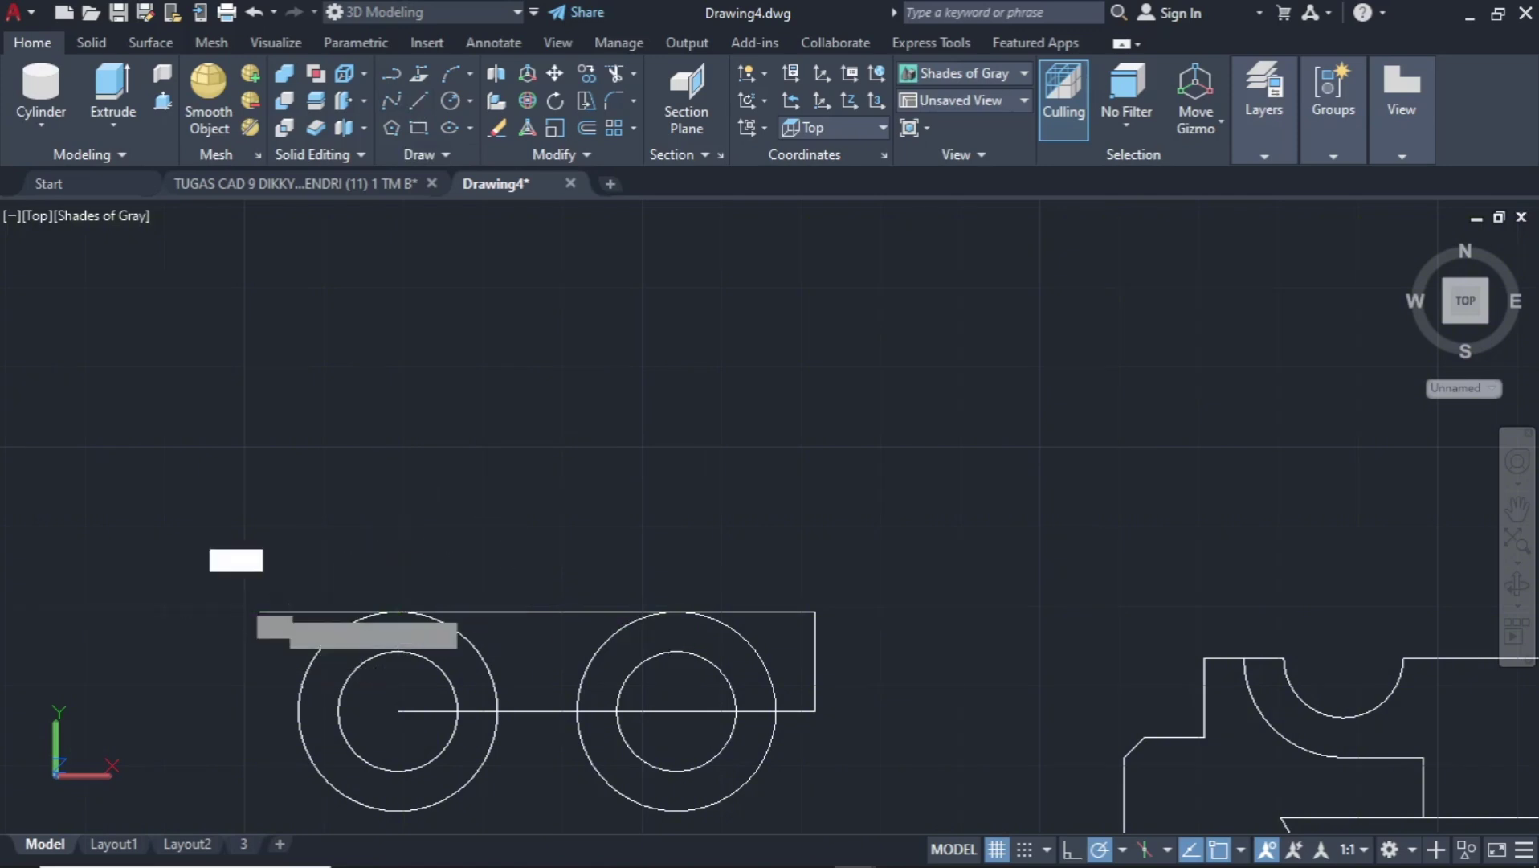
{"action": "left_click", "coordinate": [259, 711]}
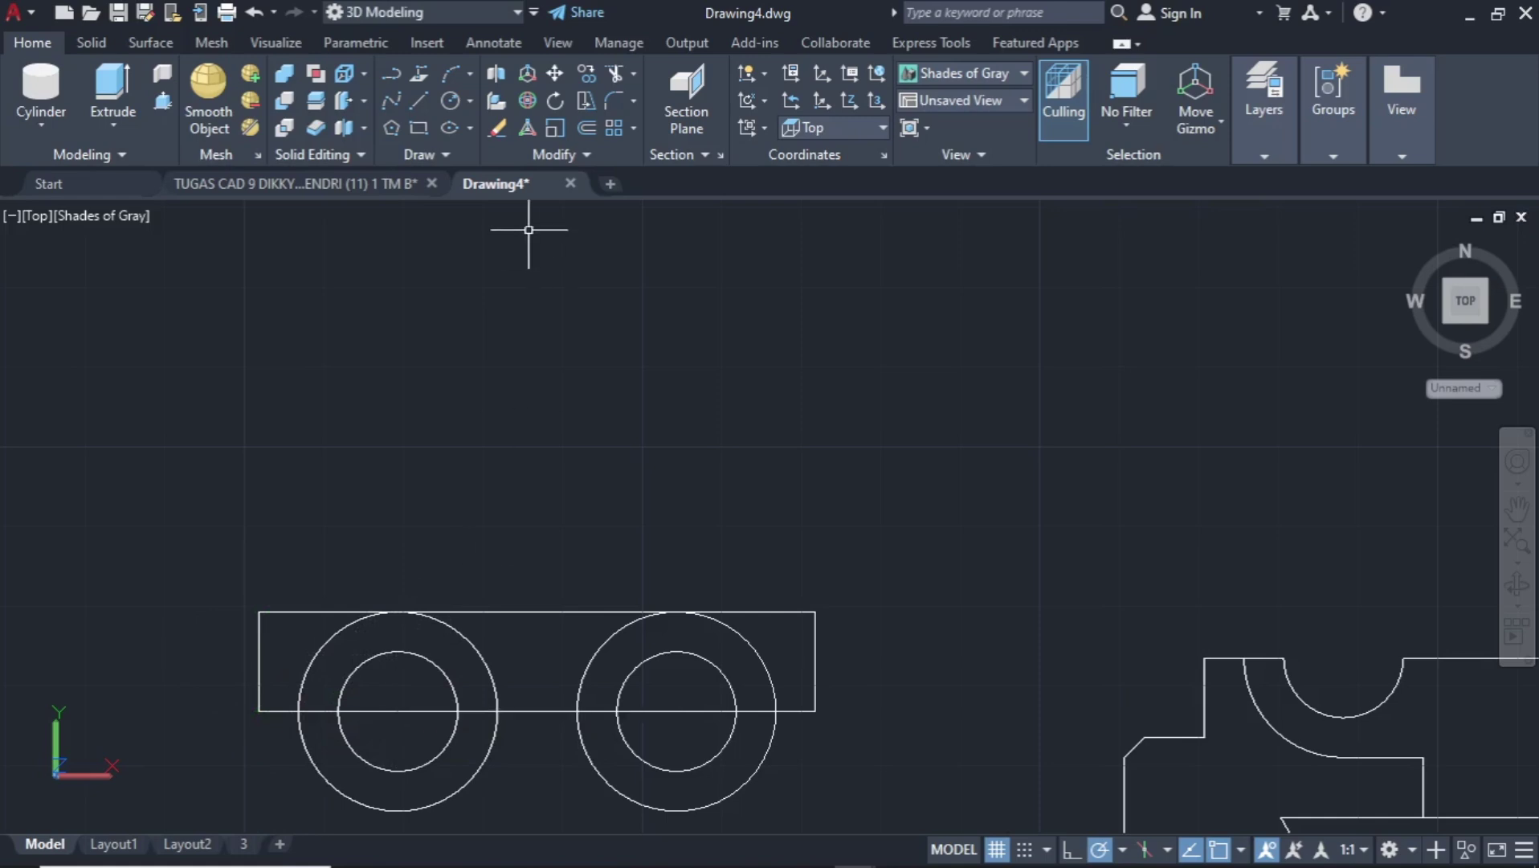
Trim both circles' lower halves, the bottom edge under the right arcs, and the inner arc halves.
{"action": "type", "text": "tr"}
{"action": "key", "text": "Return"}
{"action": "left_click_drag", "start_coordinate": [292, 738], "coordinate": [851, 833]}
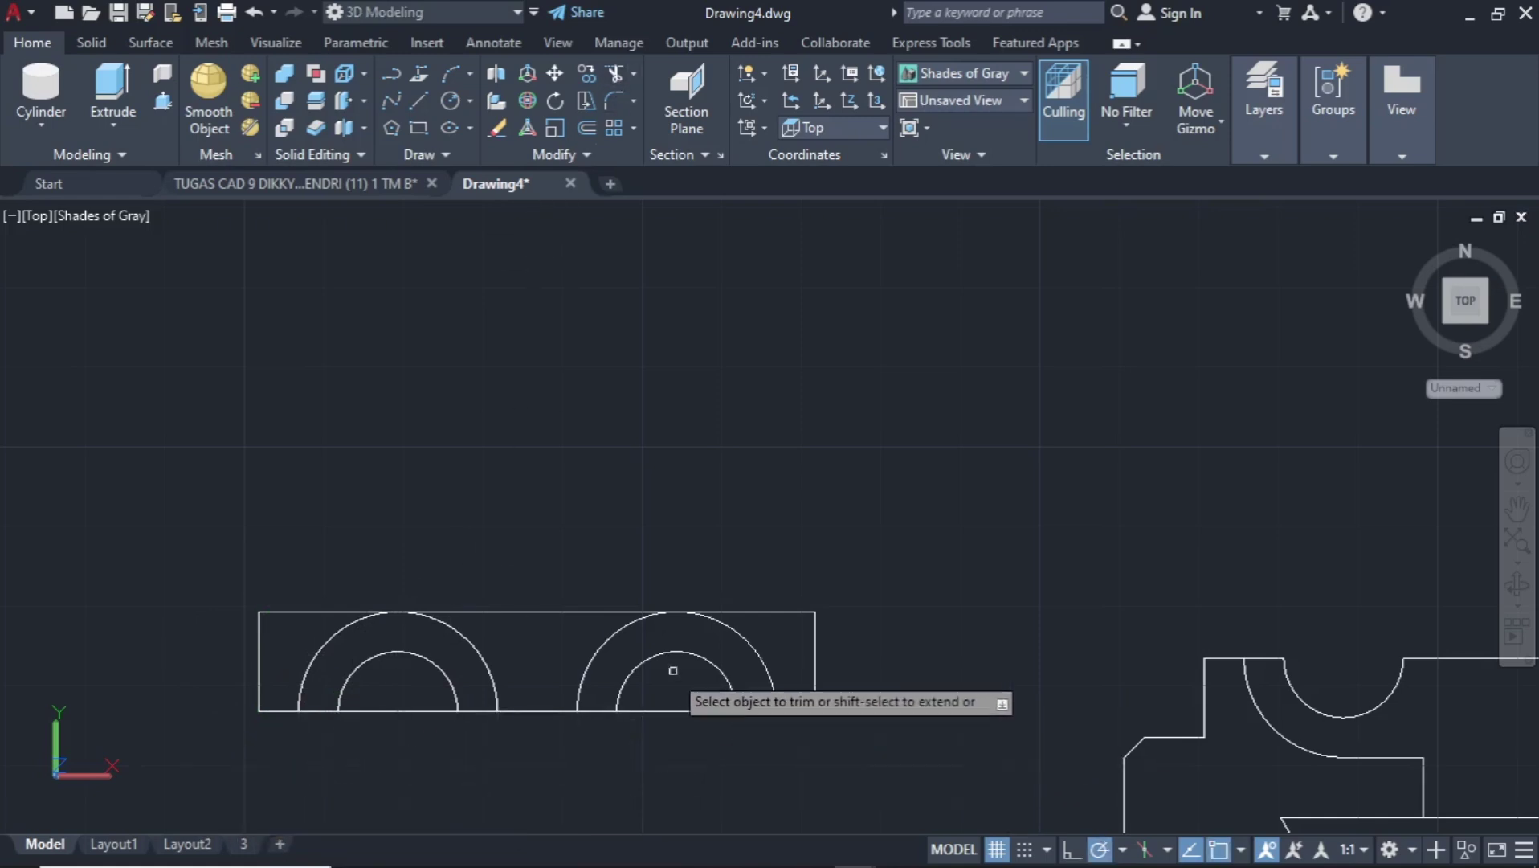
{"action": "left_click", "coordinate": [683, 714]}
{"action": "left_click", "coordinate": [492, 683]}
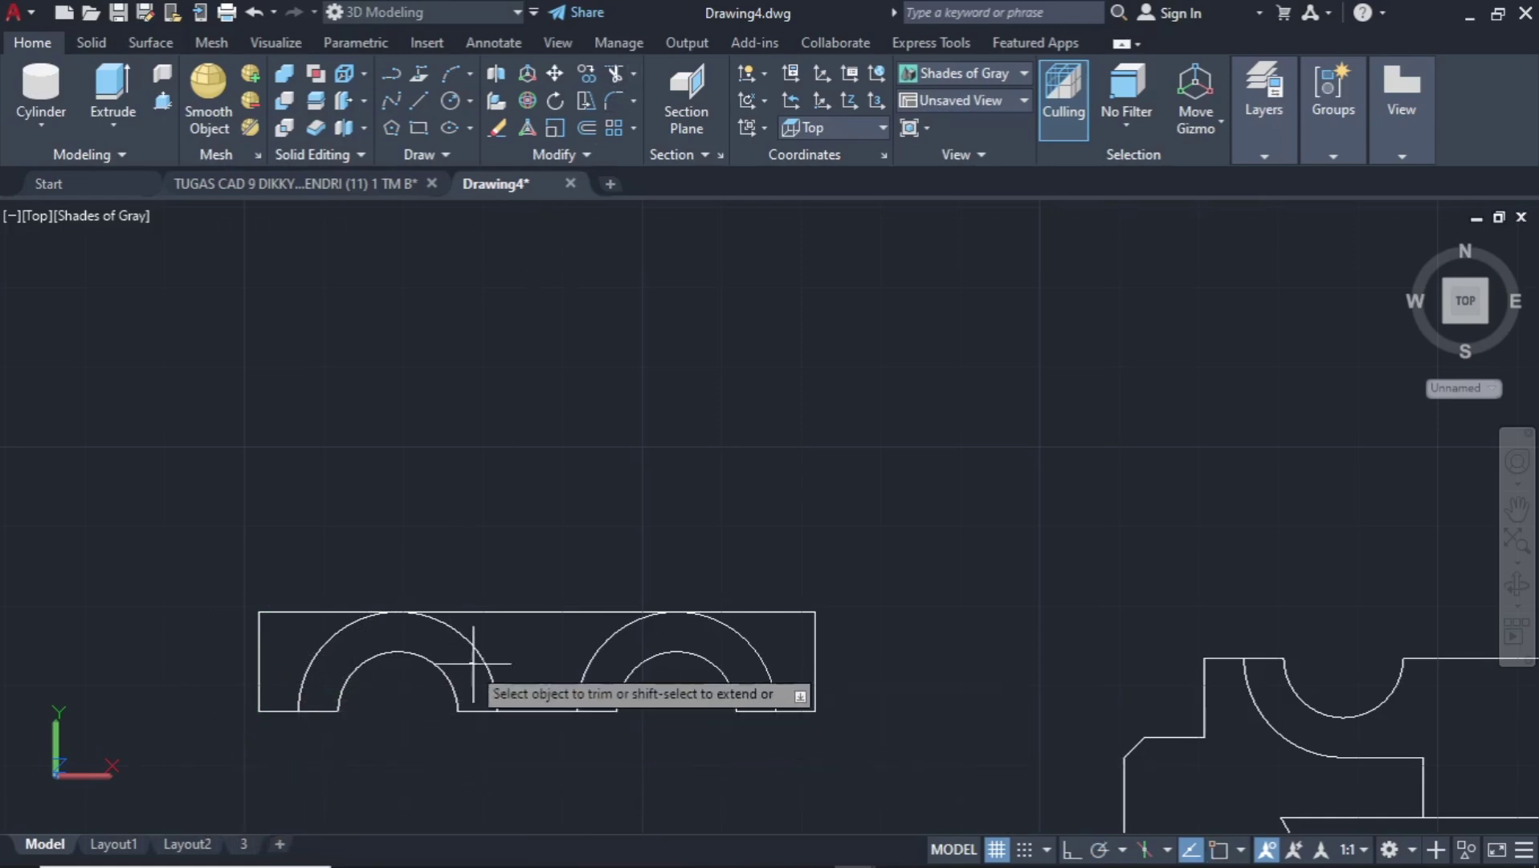
{"action": "left_click", "coordinate": [595, 657]}
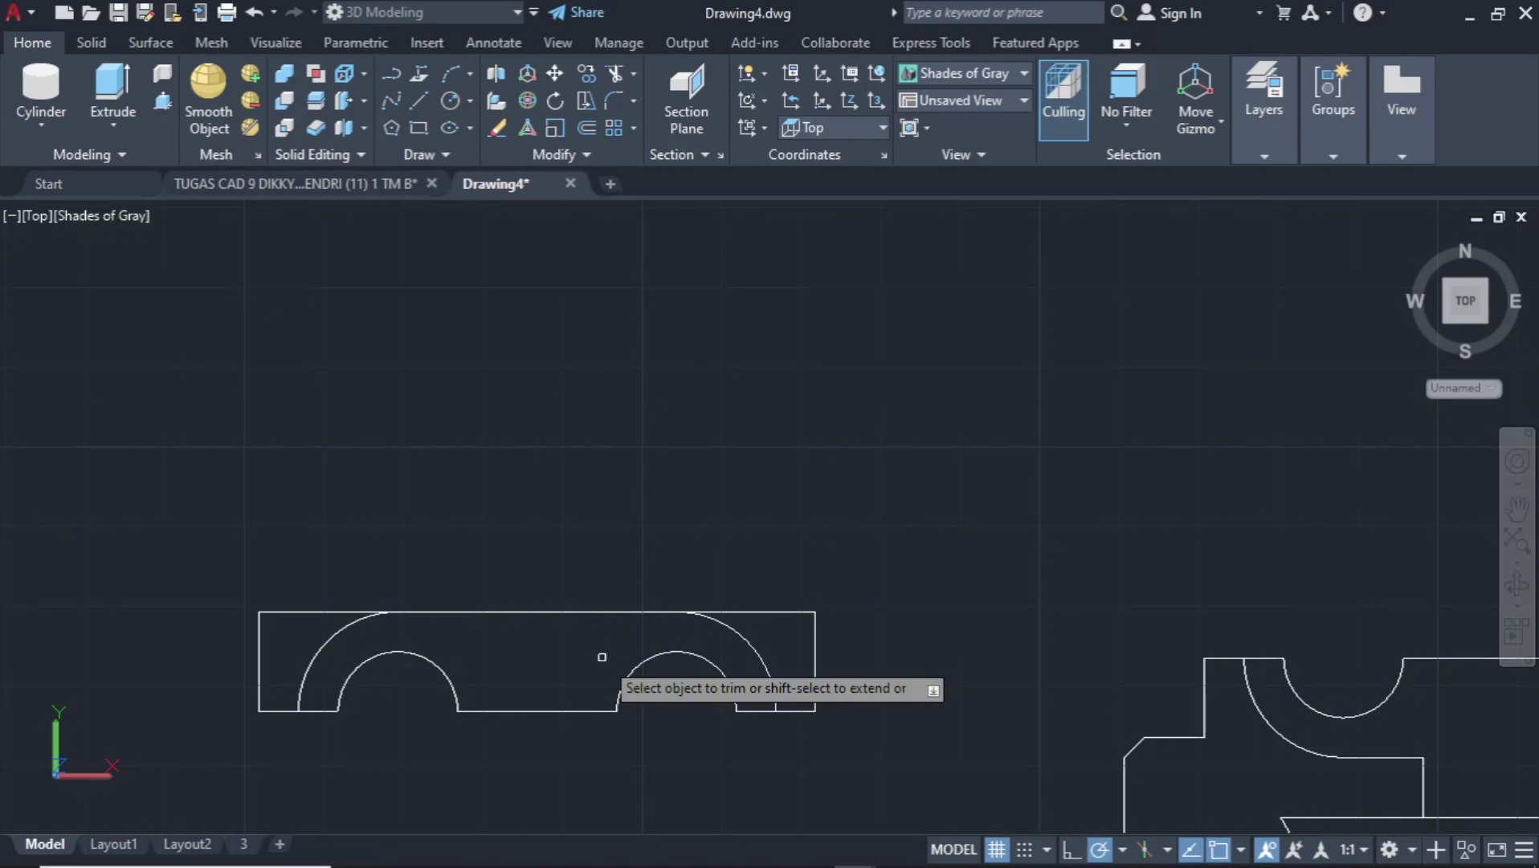
{"action": "scroll", "coordinate": [839, 475], "scroll_direction": "down", "scroll_amount": 2}
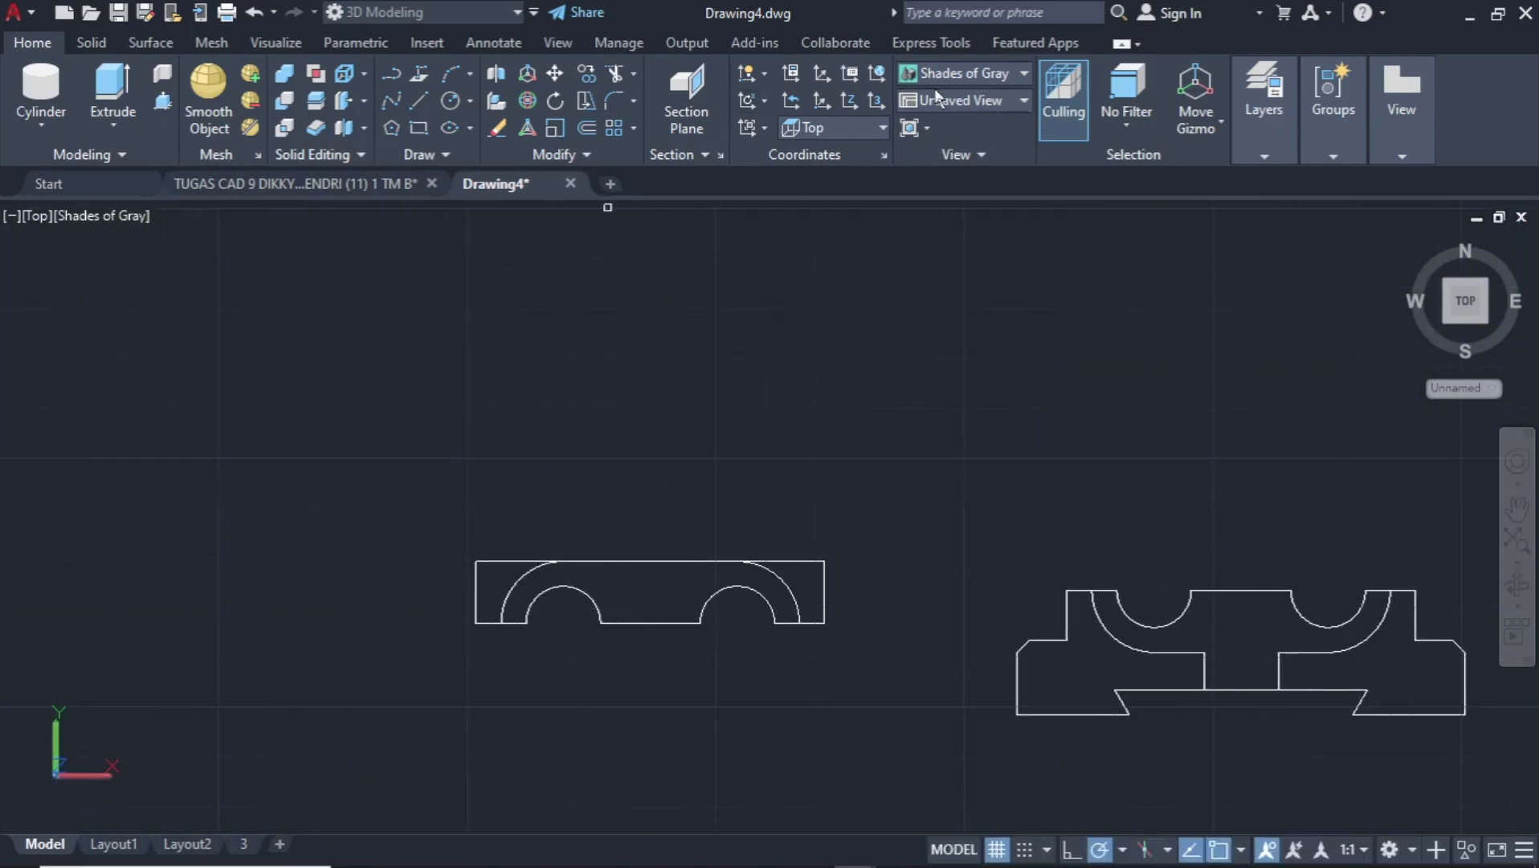
Switch to the SW Isometric view.
{"action": "left_click", "coordinate": [951, 106]}
{"action": "left_click", "coordinate": [964, 265]}
{"action": "scroll", "coordinate": [869, 526], "scroll_direction": "up", "scroll_amount": 3}
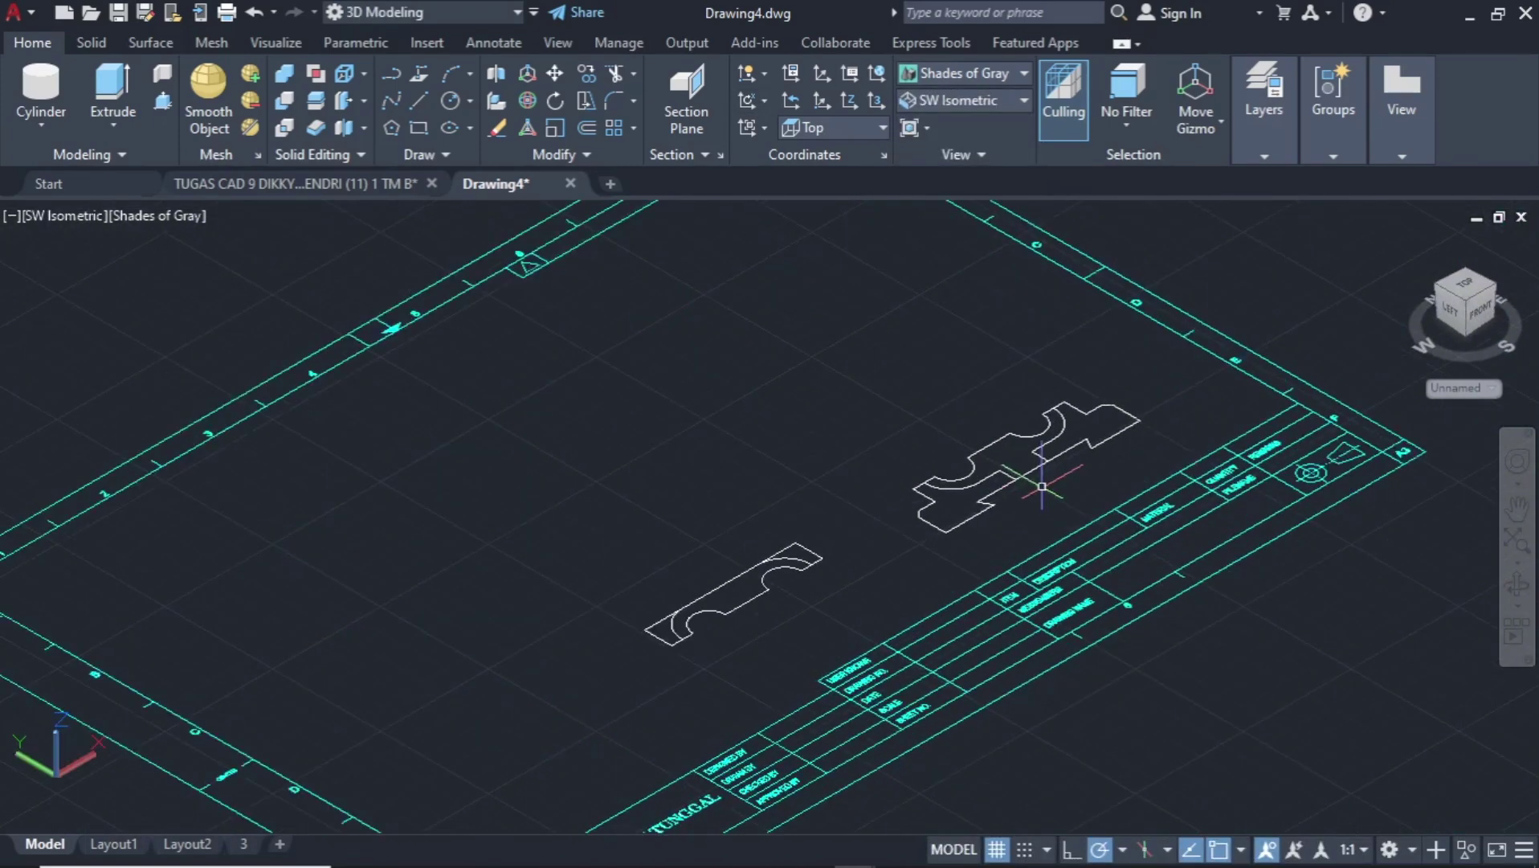
{"action": "scroll", "coordinate": [870, 527], "scroll_direction": "up", "scroll_amount": 2}
Presspull the central areas of both the cap and pillow-block outlines into solids.
{"action": "left_click", "coordinate": [163, 100]}
{"action": "scroll", "coordinate": [430, 450], "scroll_direction": "down", "scroll_amount": 3}
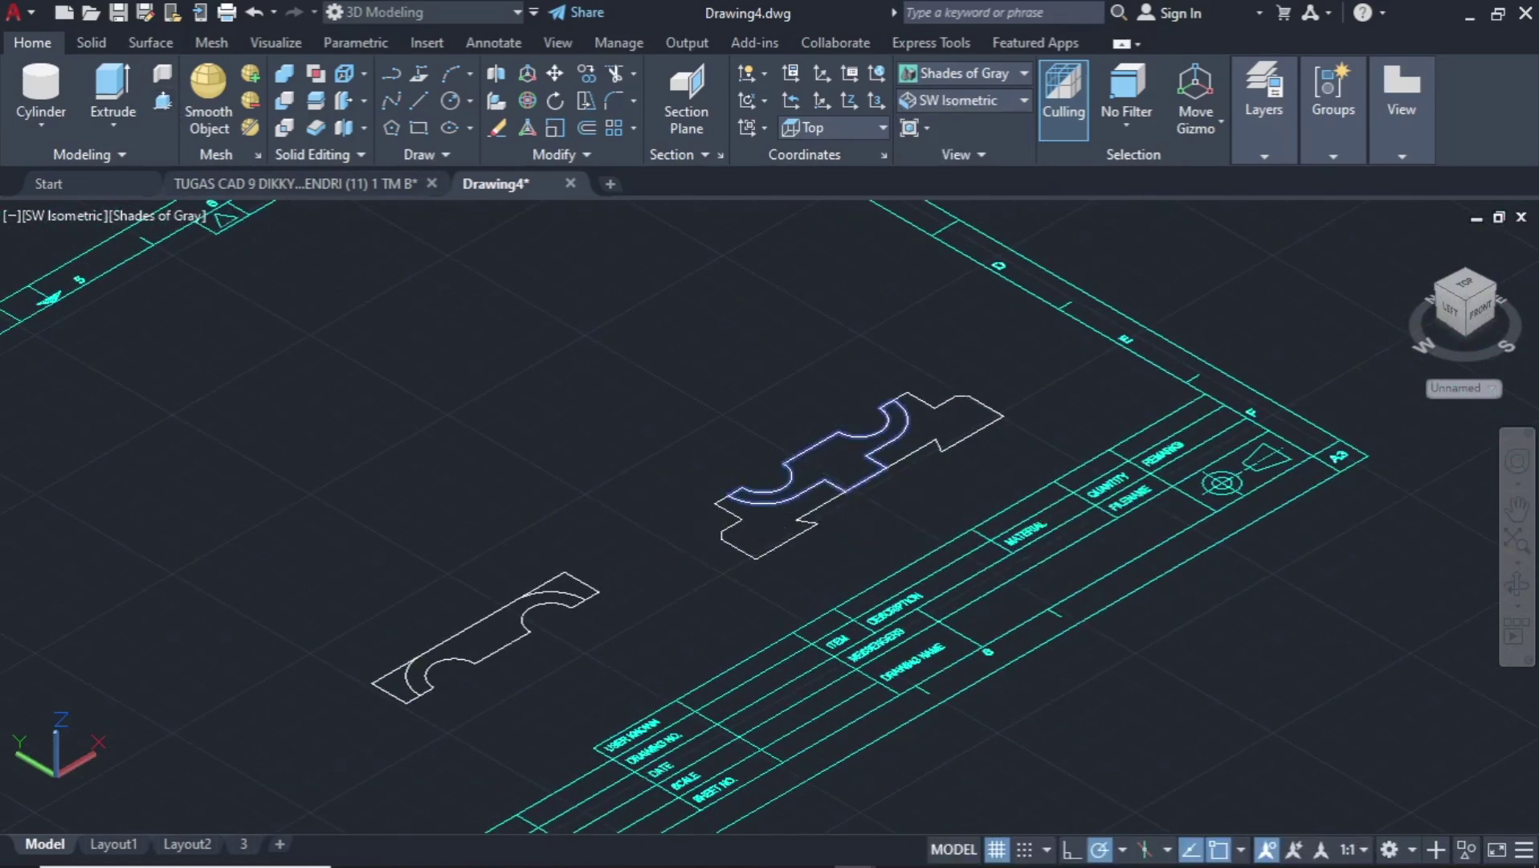
{"action": "left_click", "coordinate": [812, 468], "text": "shift"}
{"action": "left_click", "coordinate": [491, 642], "text": "shift"}
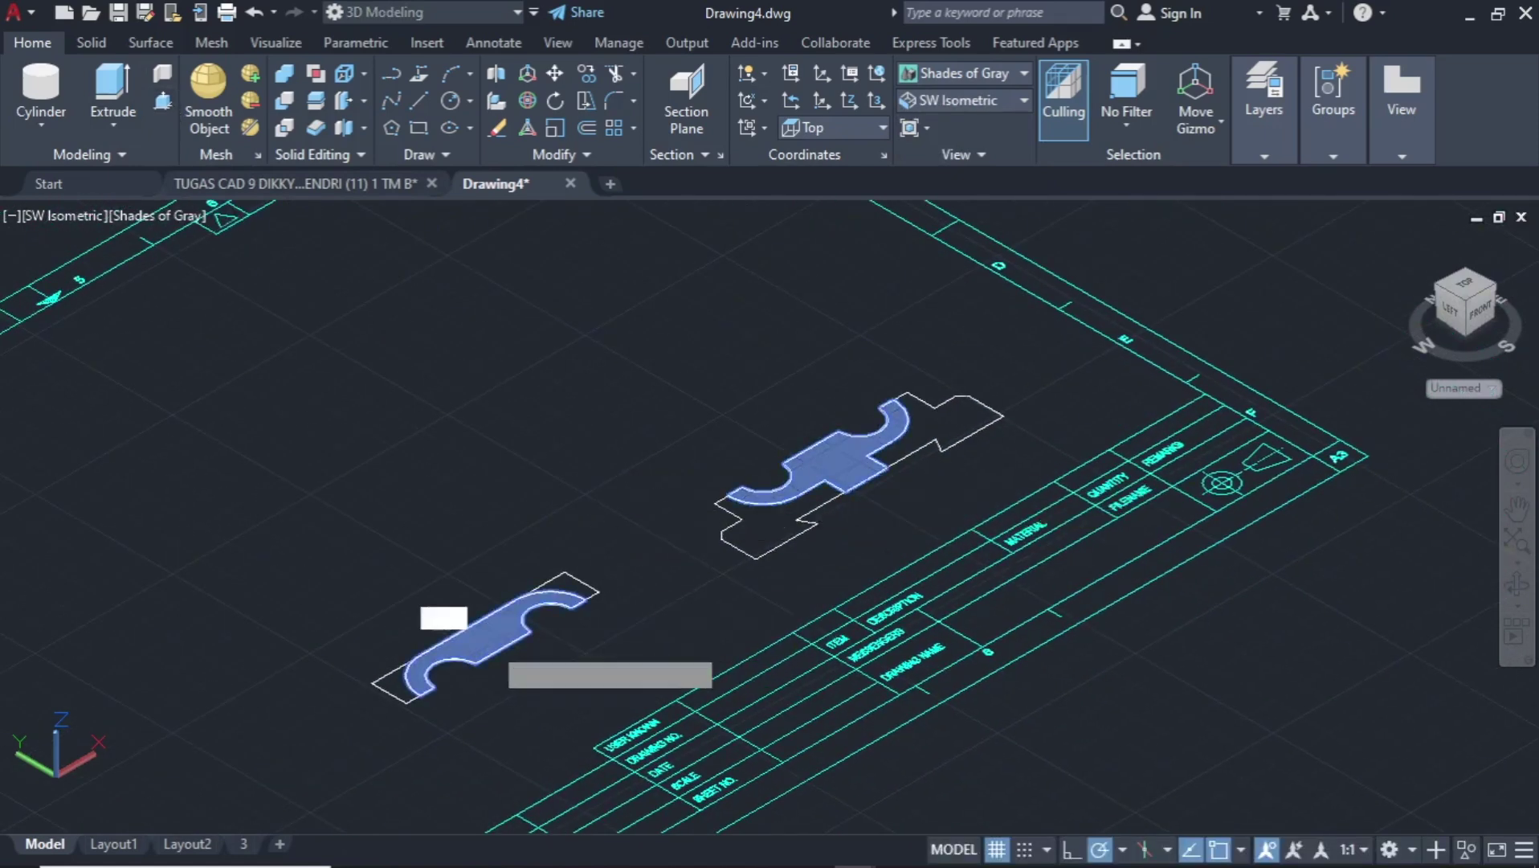
{"action": "key", "text": "Return"}
{"action": "key", "text": "Return"}
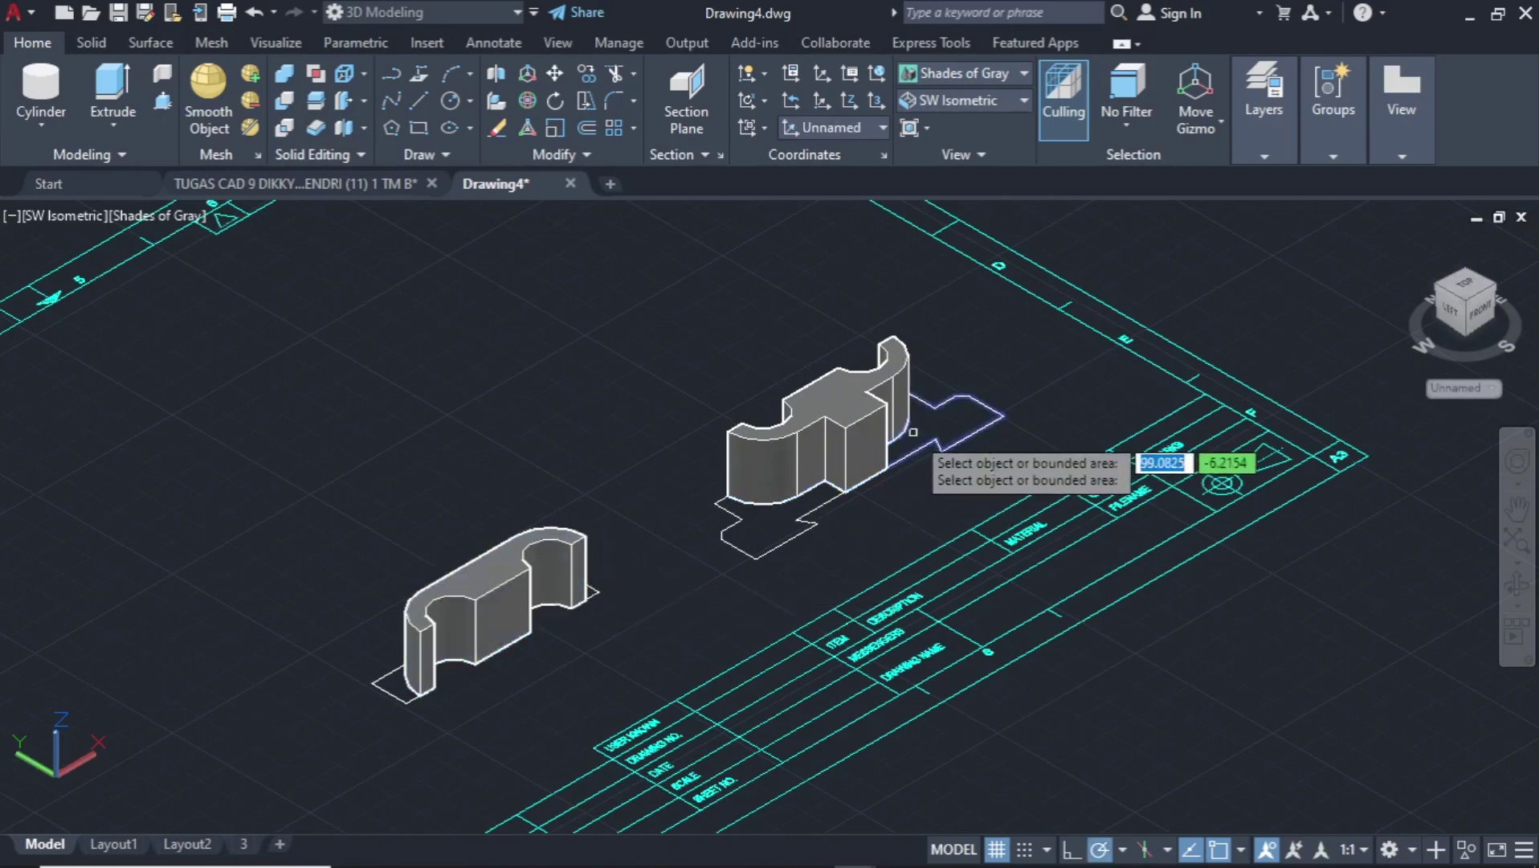
Press-pull the base and tab areas of both parts up 15 units, then orbit to the underside.
{"action": "left_click", "coordinate": [924, 417], "text": "shift"}
{"action": "left_click", "coordinate": [776, 534], "text": "shift"}
{"action": "left_click", "coordinate": [592, 593], "text": "shift"}
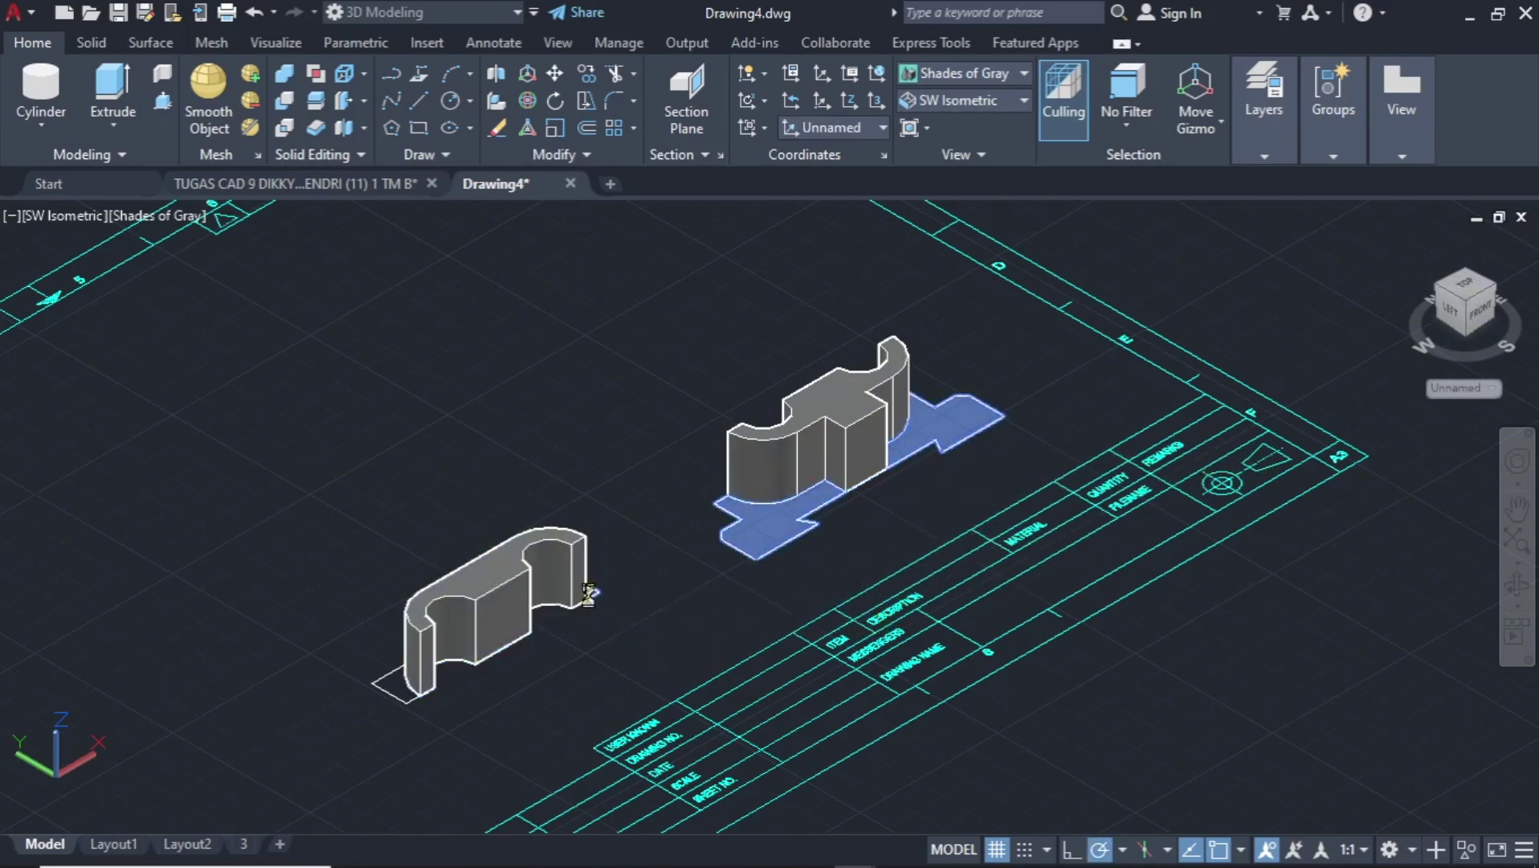
{"action": "left_click", "coordinate": [396, 687], "text": "shift"}
{"action": "key", "text": "Return"}
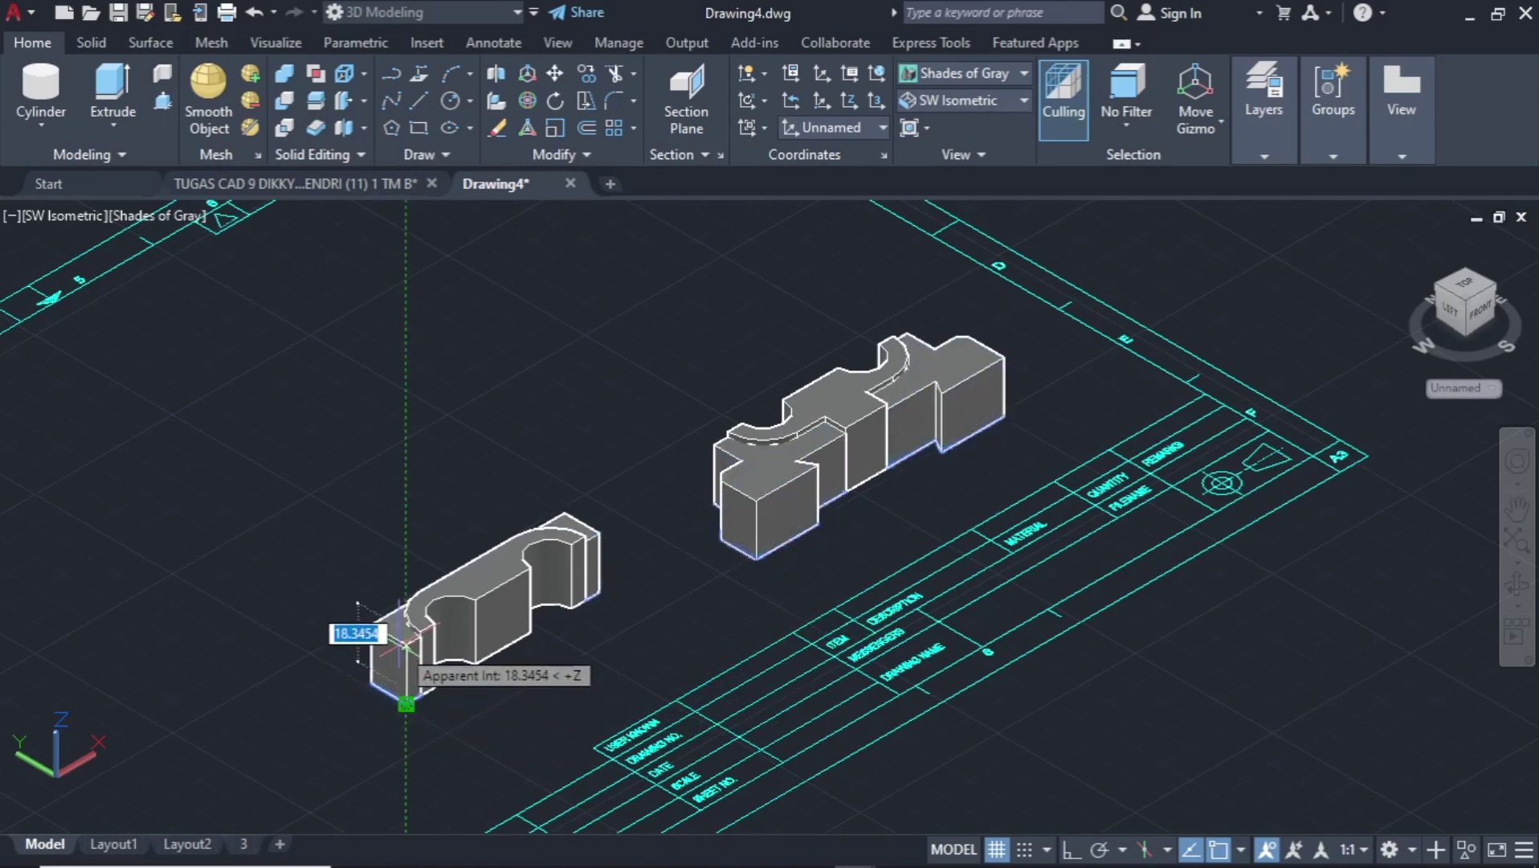
{"action": "key", "text": "Return"}
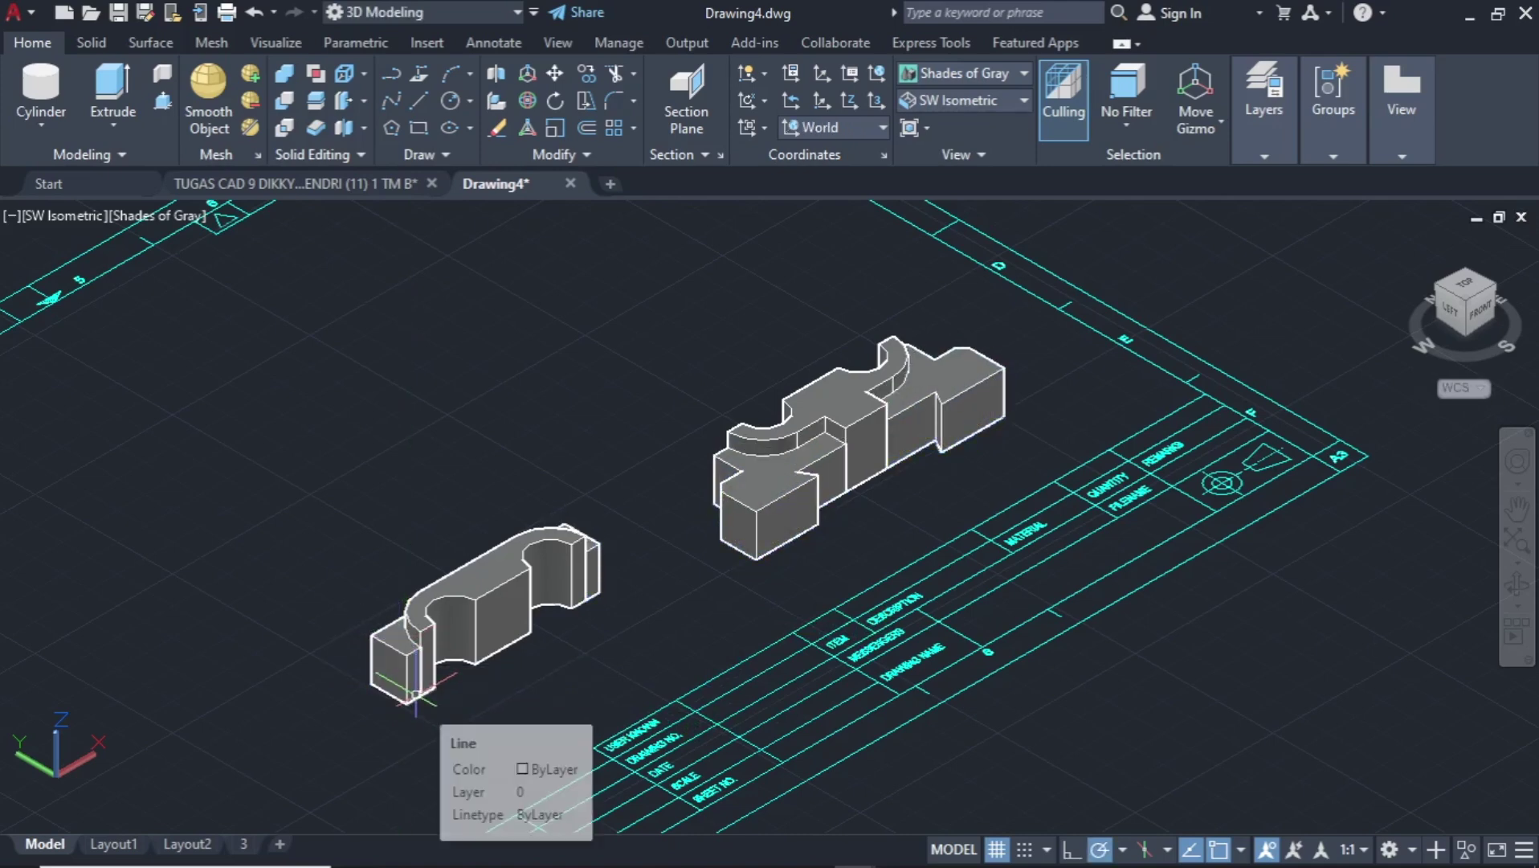
{"action": "middle_click_drag", "start_coordinate": [497, 720], "coordinate": [471, 563], "text": "shift"}
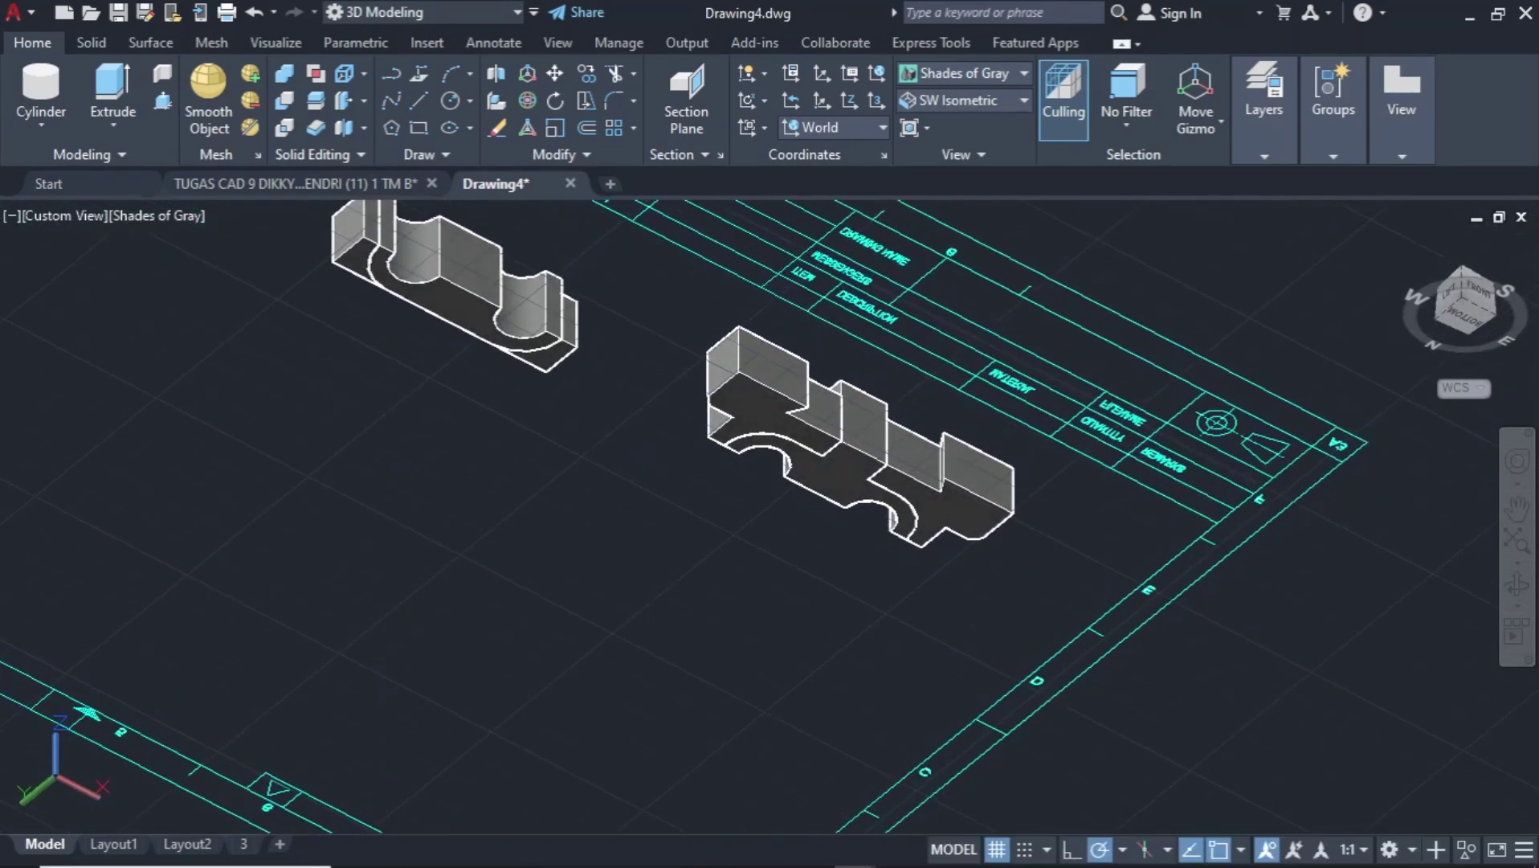
Press-pull the right part's underside area, accepting the height.
{"action": "key", "text": "Return"}
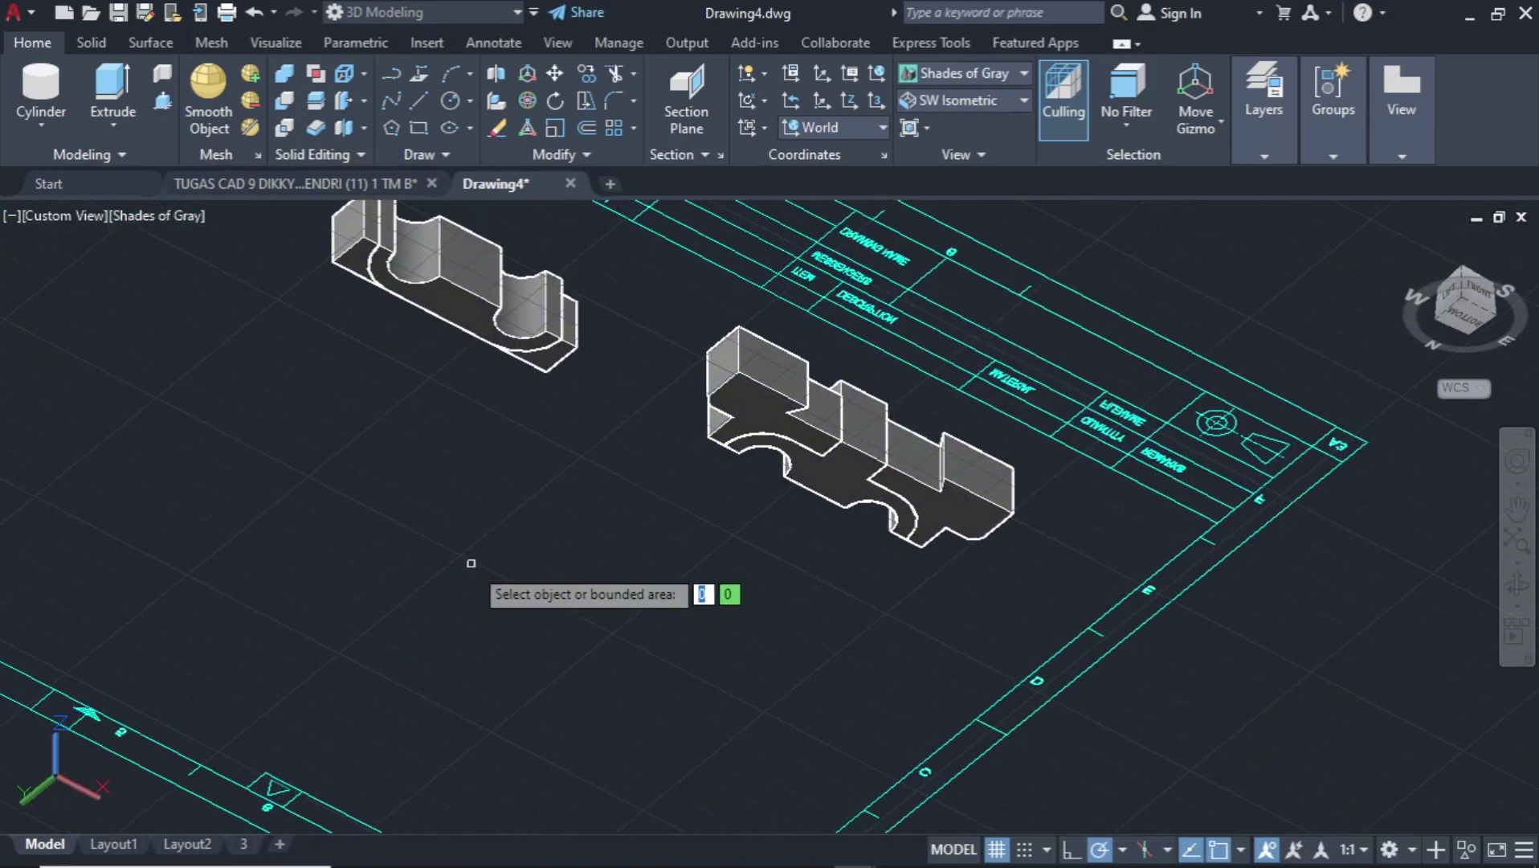
{"action": "left_click", "coordinate": [831, 480]}
{"action": "key", "text": "Return"}
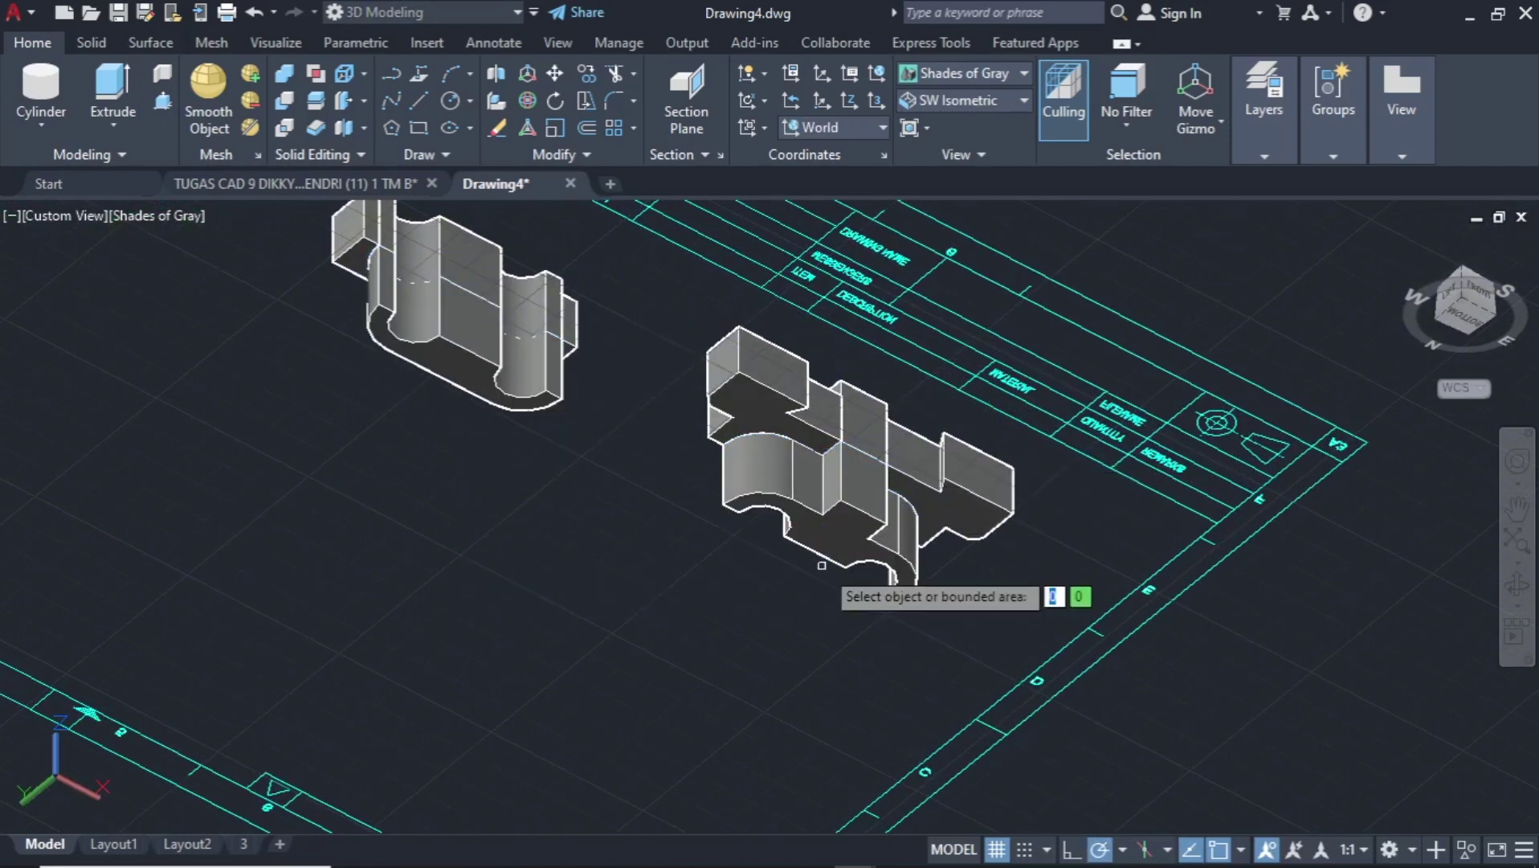
{"action": "type", "text": "M"}
Pull several more underside areas on both parts at once, then return to SW Isometric.
{"action": "key", "text": "Return"}
{"action": "left_click", "coordinate": [960, 507]}
{"action": "left_click", "coordinate": [772, 410]}
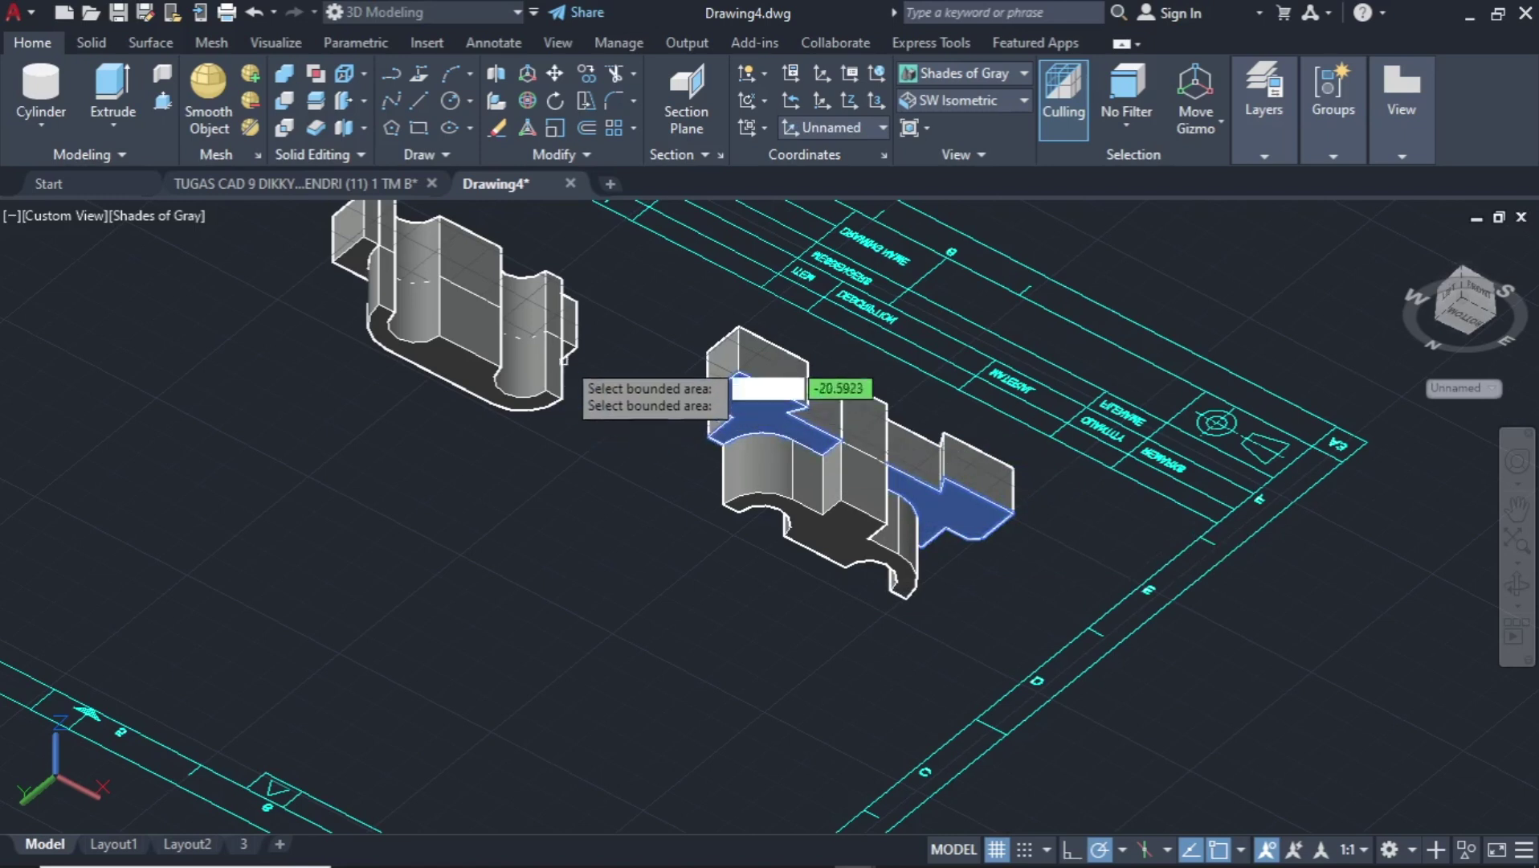
{"action": "left_click", "coordinate": [368, 342]}
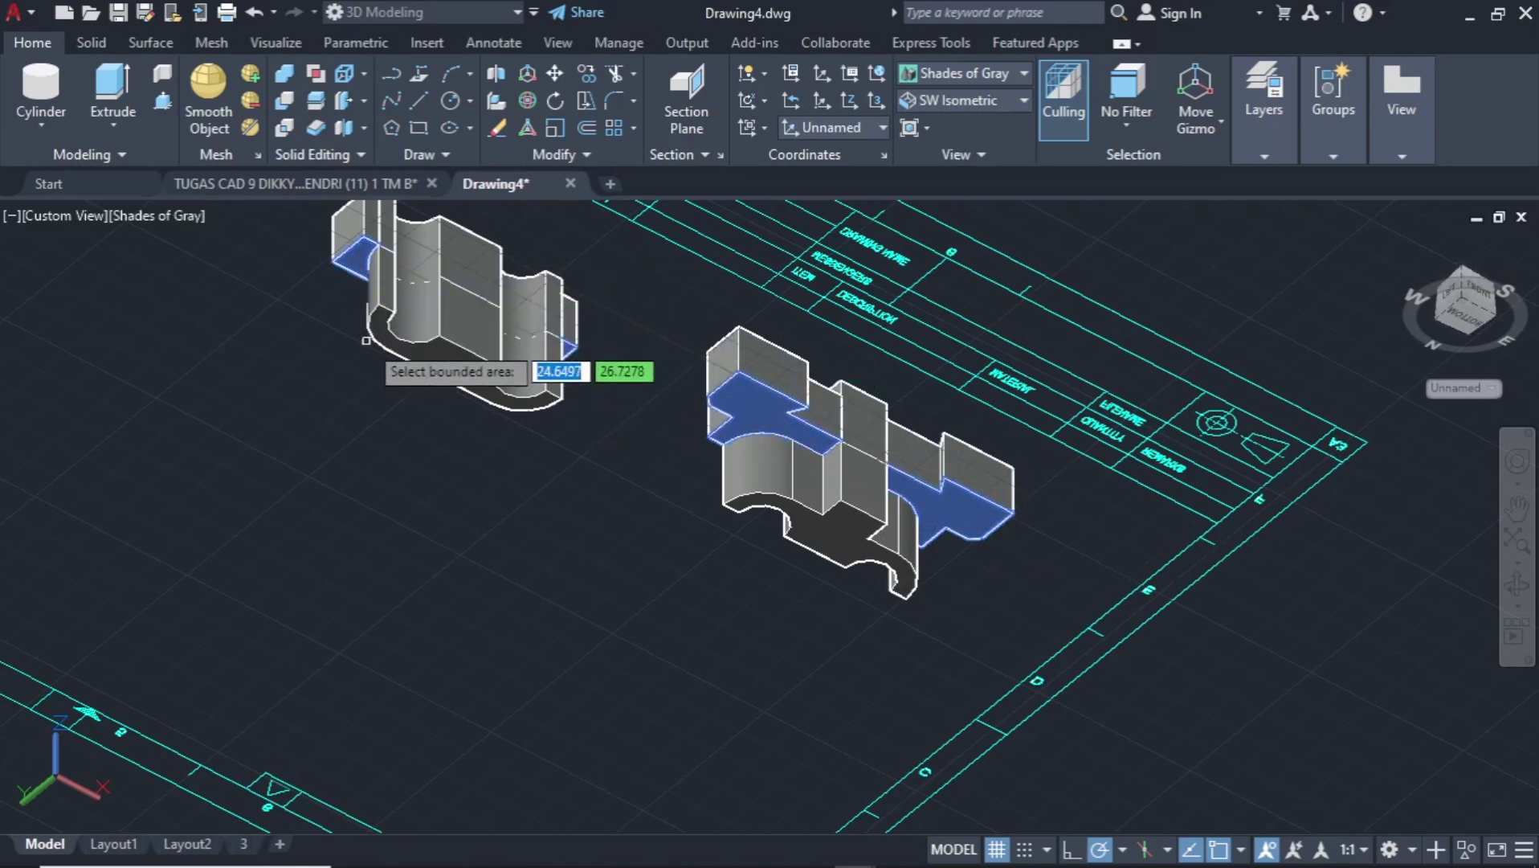
{"action": "key", "text": "Return"}
{"action": "left_click", "coordinate": [416, 322]}
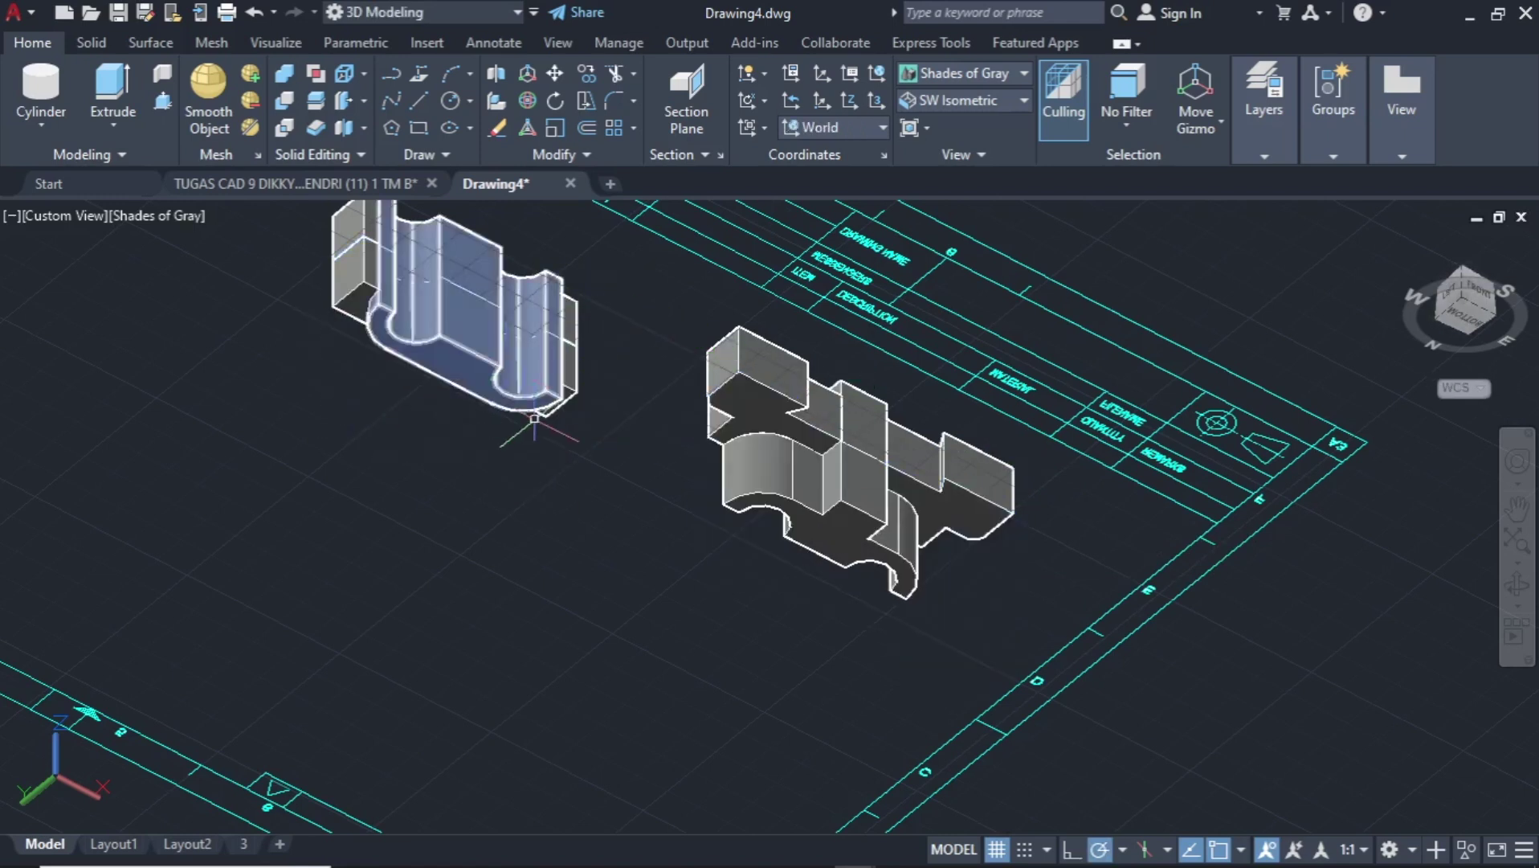
{"action": "left_click", "coordinate": [956, 100]}
{"action": "left_click", "coordinate": [943, 259]}
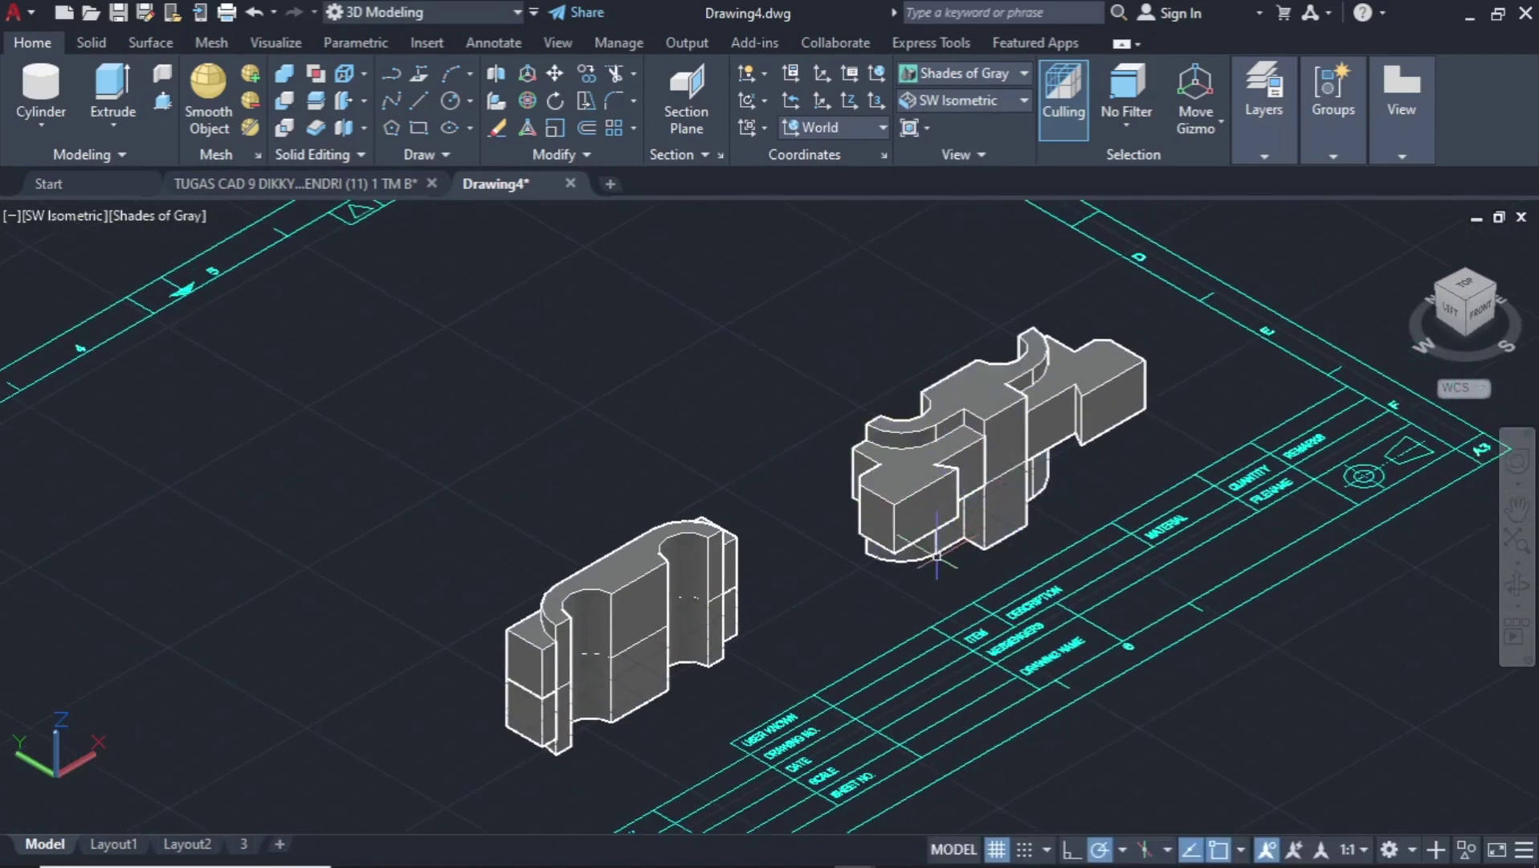
Extrude a lower face of the right part by 15 units, then return to SW Isometric and zoom in.
{"action": "mouse_move", "coordinate": [842, 601]}
{"action": "middle_mouse_down", "text": "shift"}
{"action": "mouse_move", "coordinate": [801, 402]}
{"action": "mouse_move", "coordinate": [611, 257]}
{"action": "middle_mouse_up", "text": "shift"}
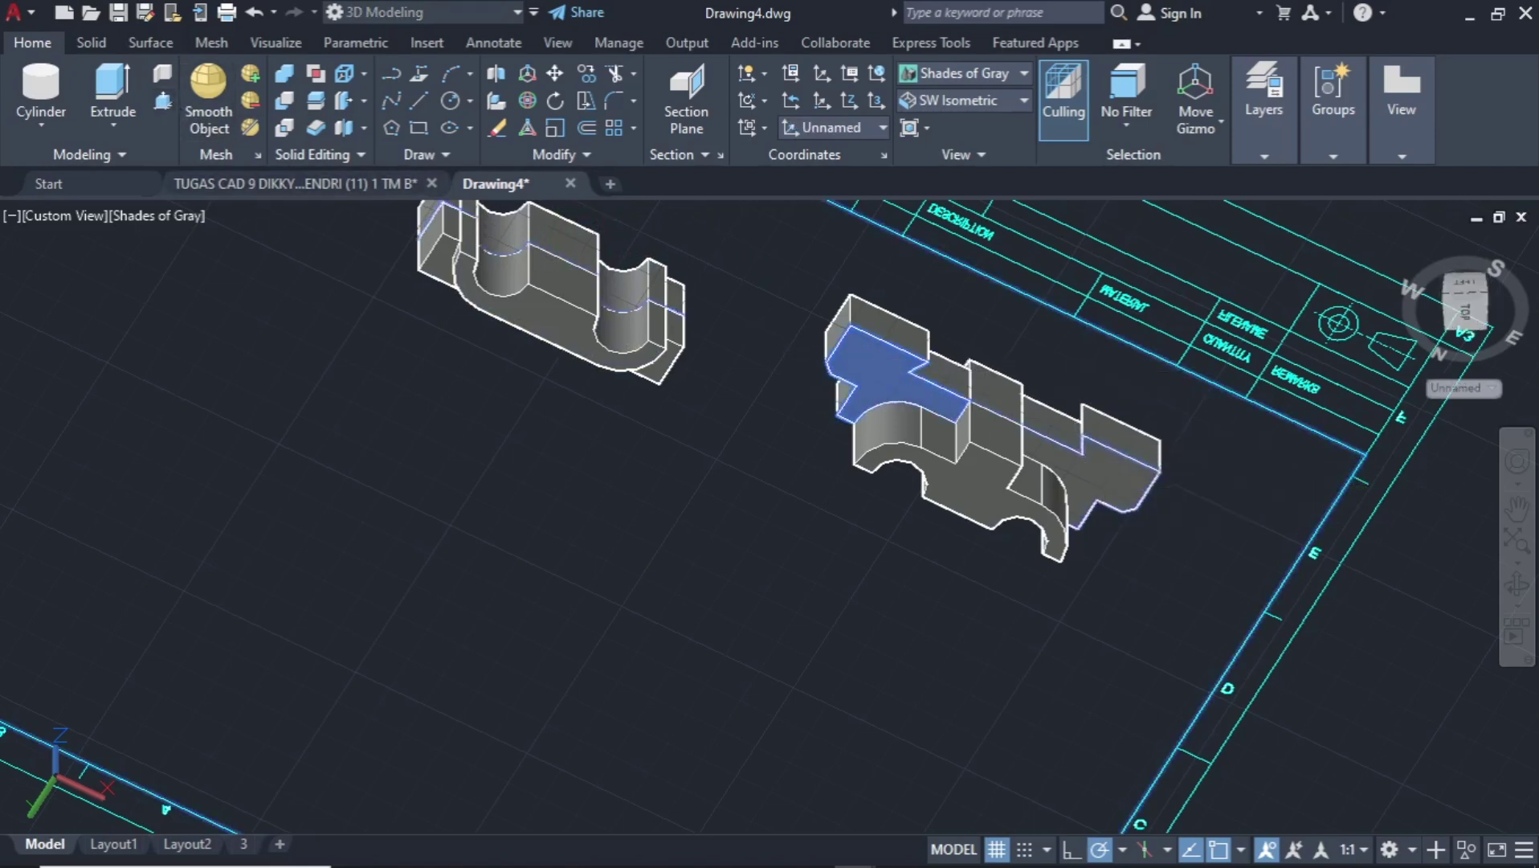
{"action": "left_click", "coordinate": [1075, 515]}
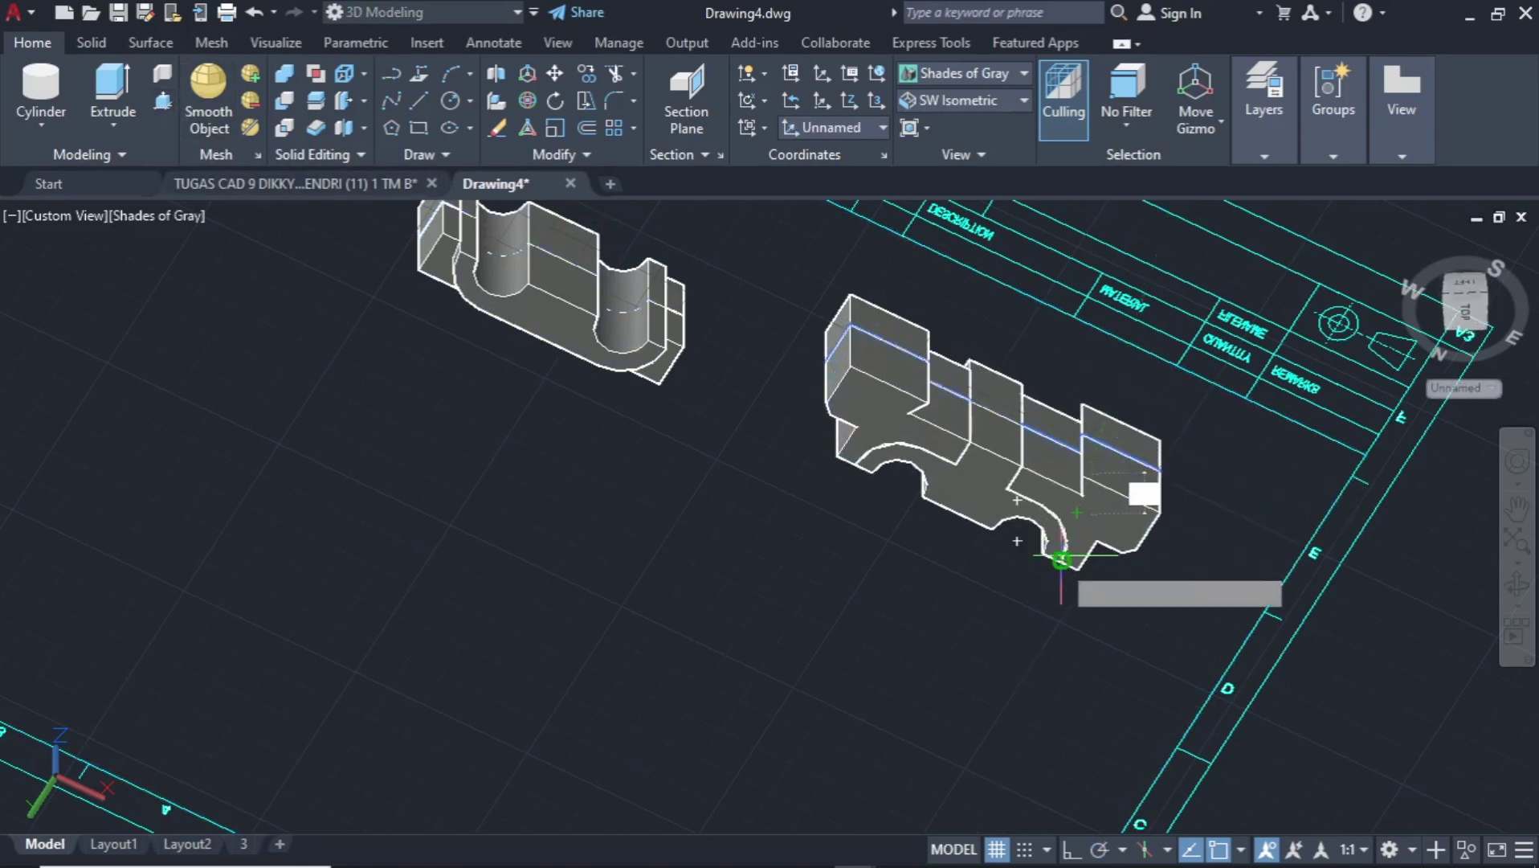
{"action": "type", "text": "15"}
{"action": "key", "text": "Return"}
{"action": "middle_click_drag", "start_coordinate": [1059, 599], "coordinate": [912, 733], "text": "shift"}
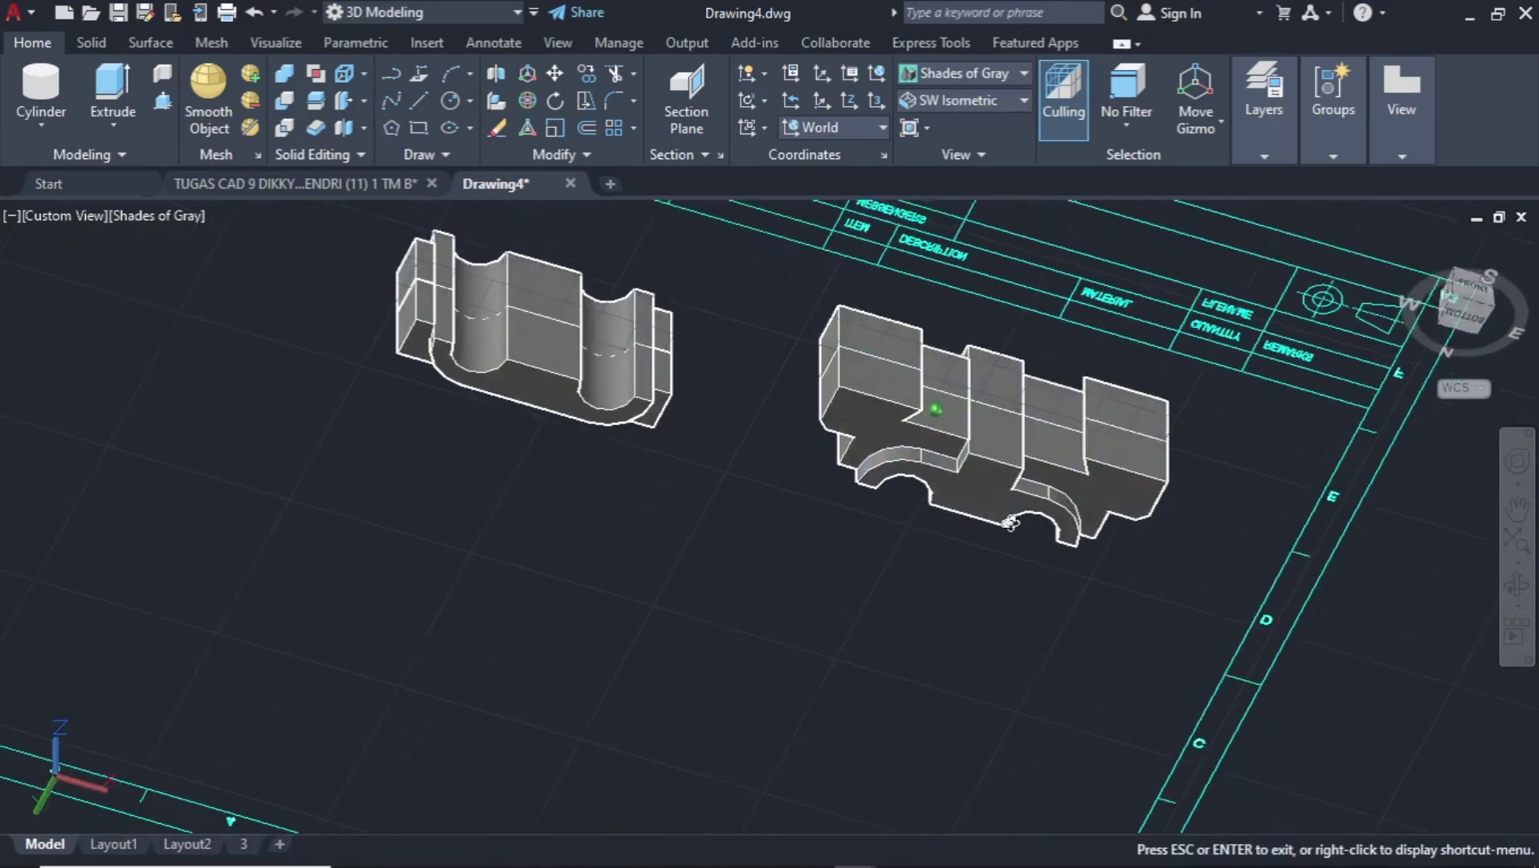
{"action": "key", "text": "Escape"}
{"action": "left_click", "coordinate": [1024, 99]}
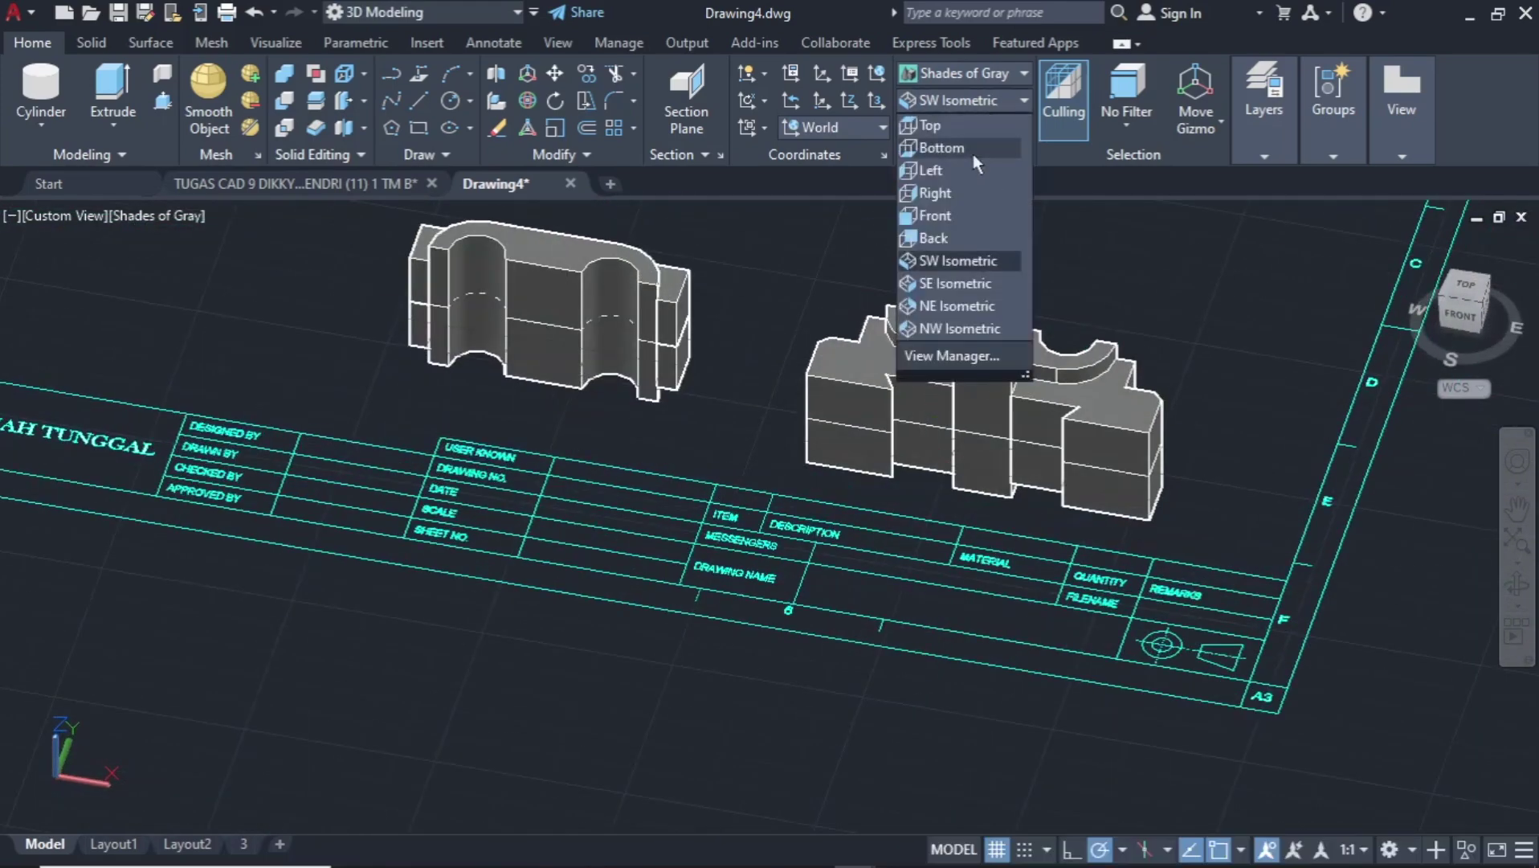
{"action": "left_click", "coordinate": [945, 250]}
{"action": "scroll", "coordinate": [876, 545], "scroll_direction": "up", "scroll_amount": 3}
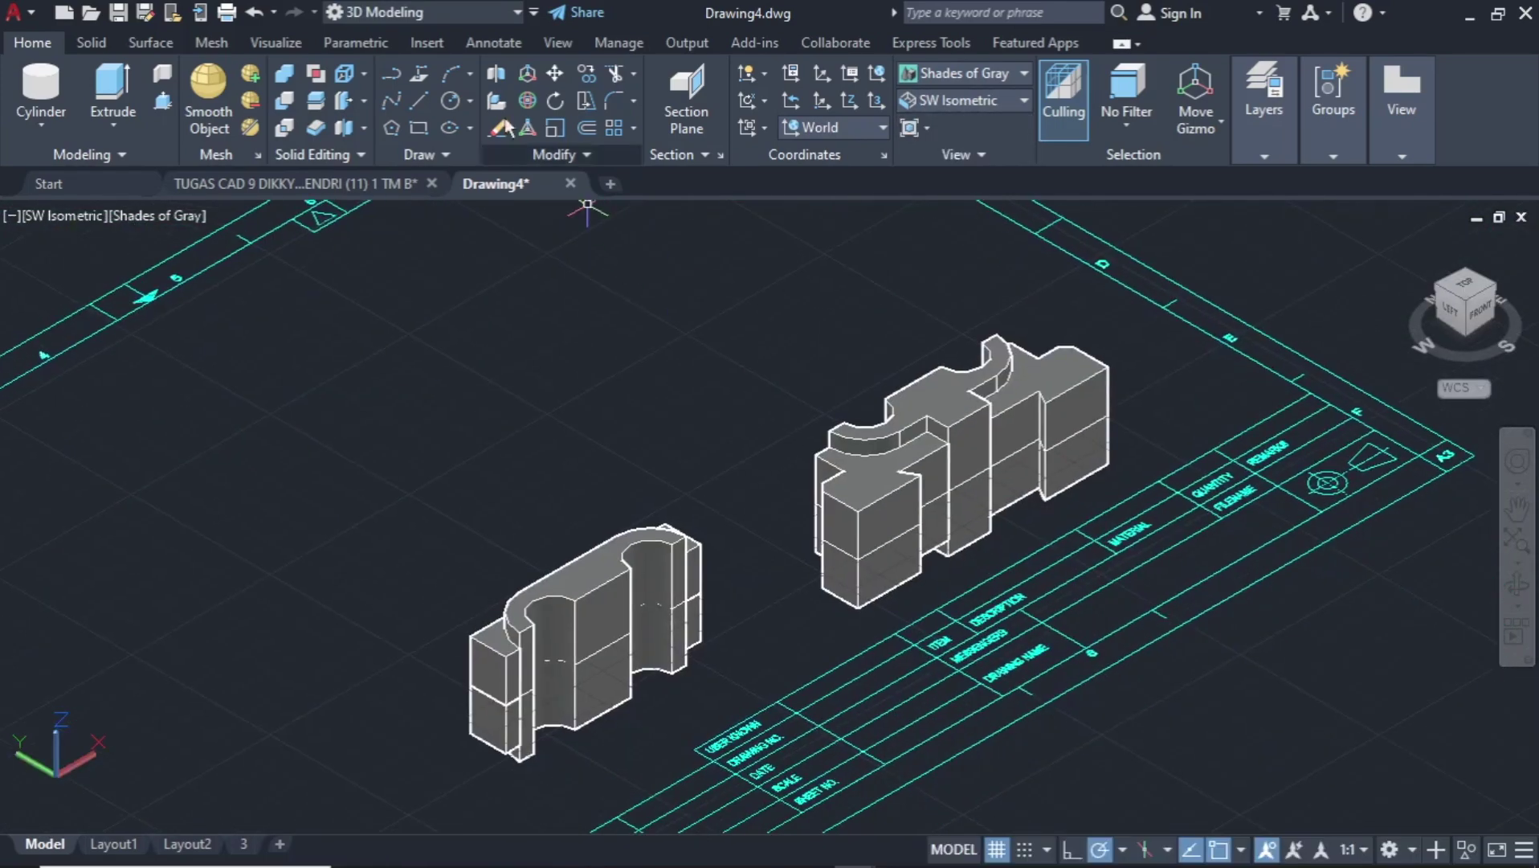
Select both solids and 3D-rotate them 180° about the X axis, then orbit to a front view.
{"action": "middle_click_drag", "start_coordinate": [568, 464], "coordinate": [546, 390]}
{"action": "left_click", "coordinate": [291, 352]}
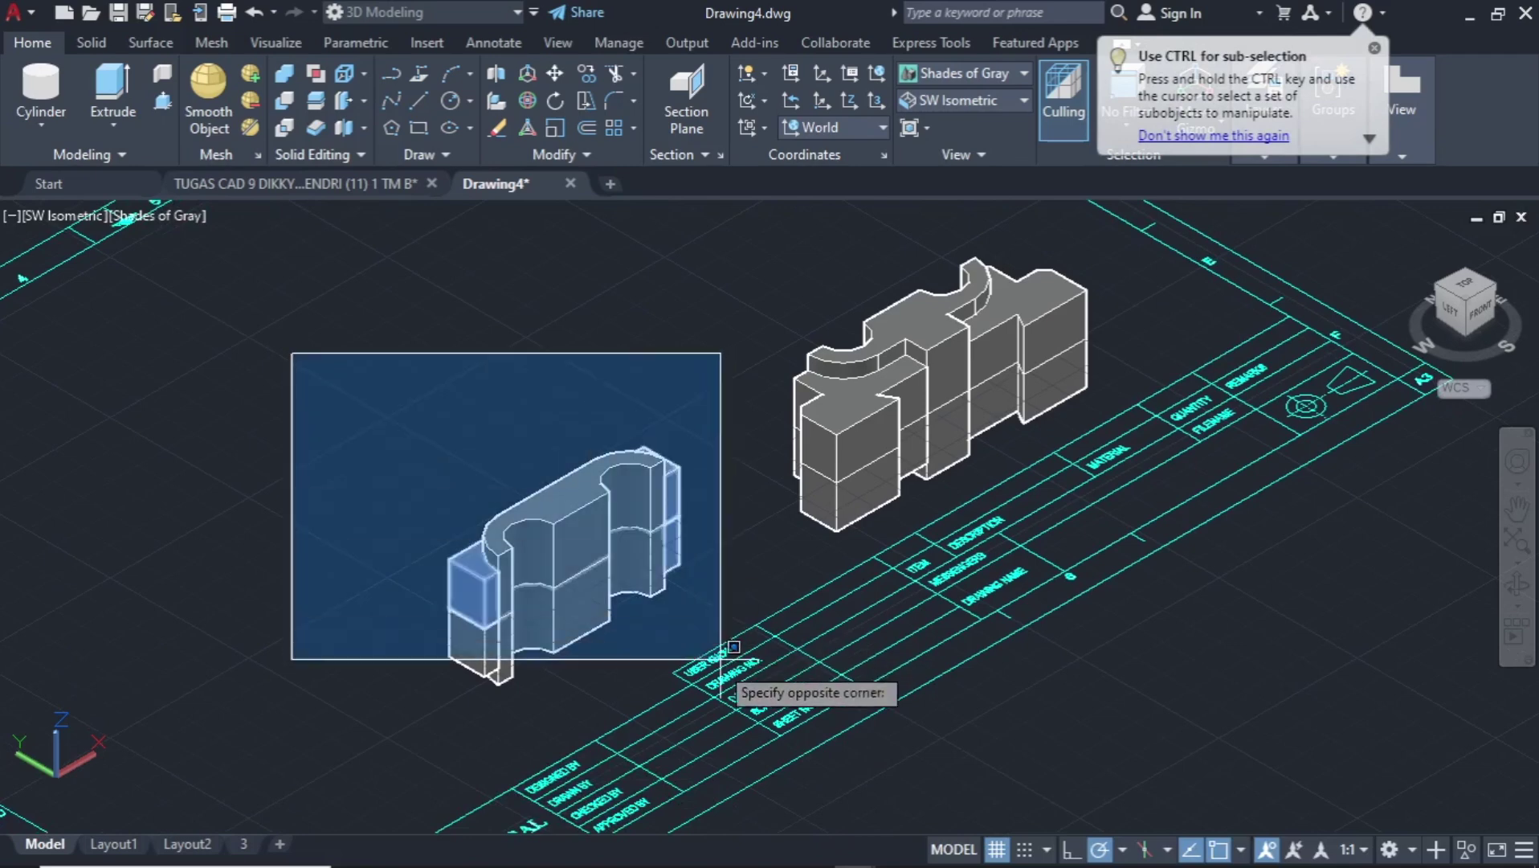
{"action": "left_click", "coordinate": [691, 696]}
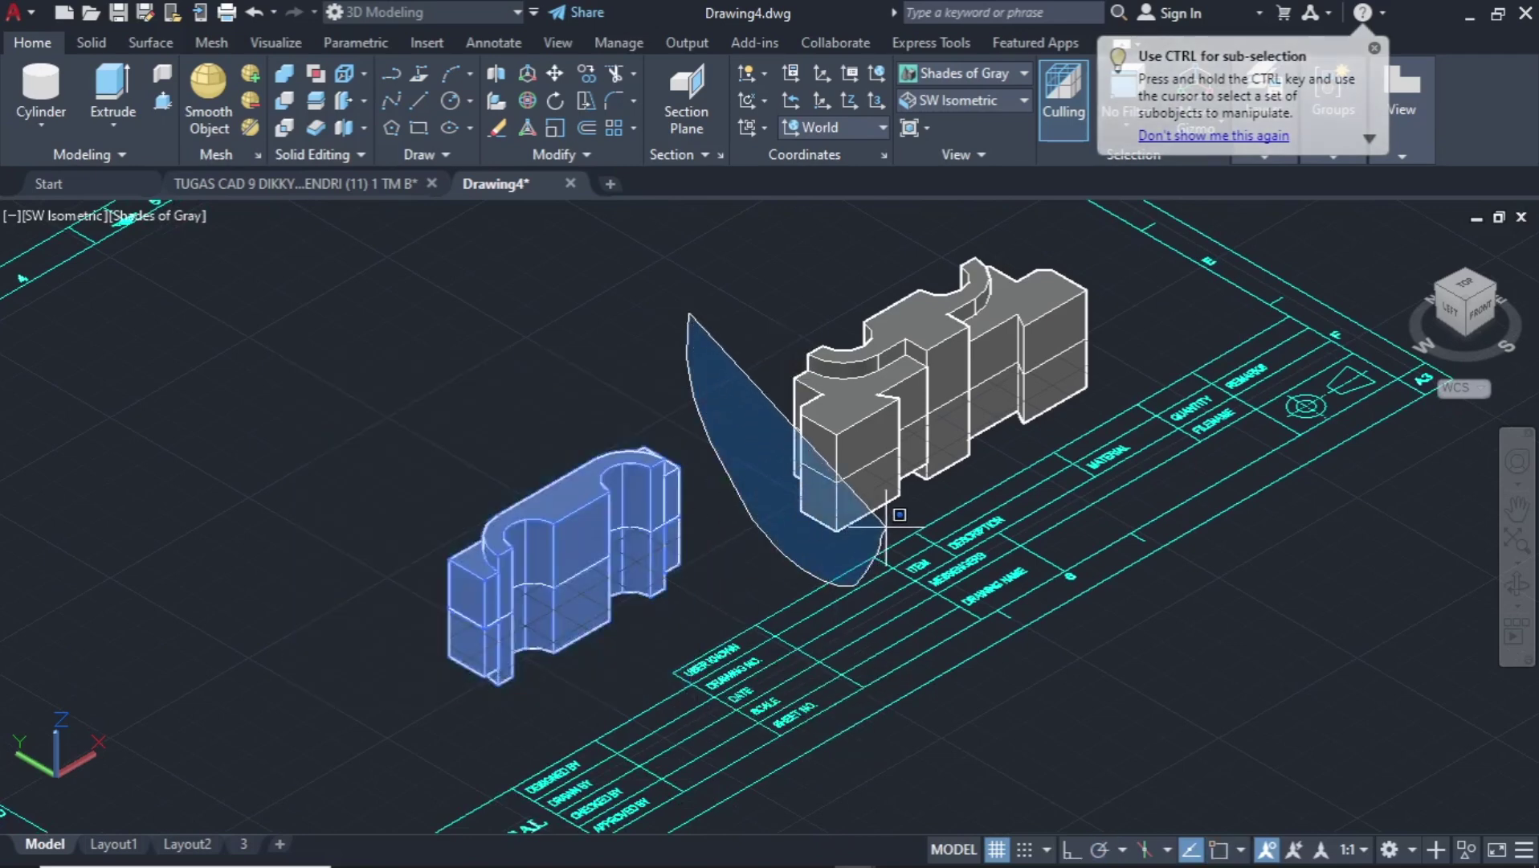
{"action": "left_click_drag", "start_coordinate": [763, 531], "coordinate": [937, 235]}
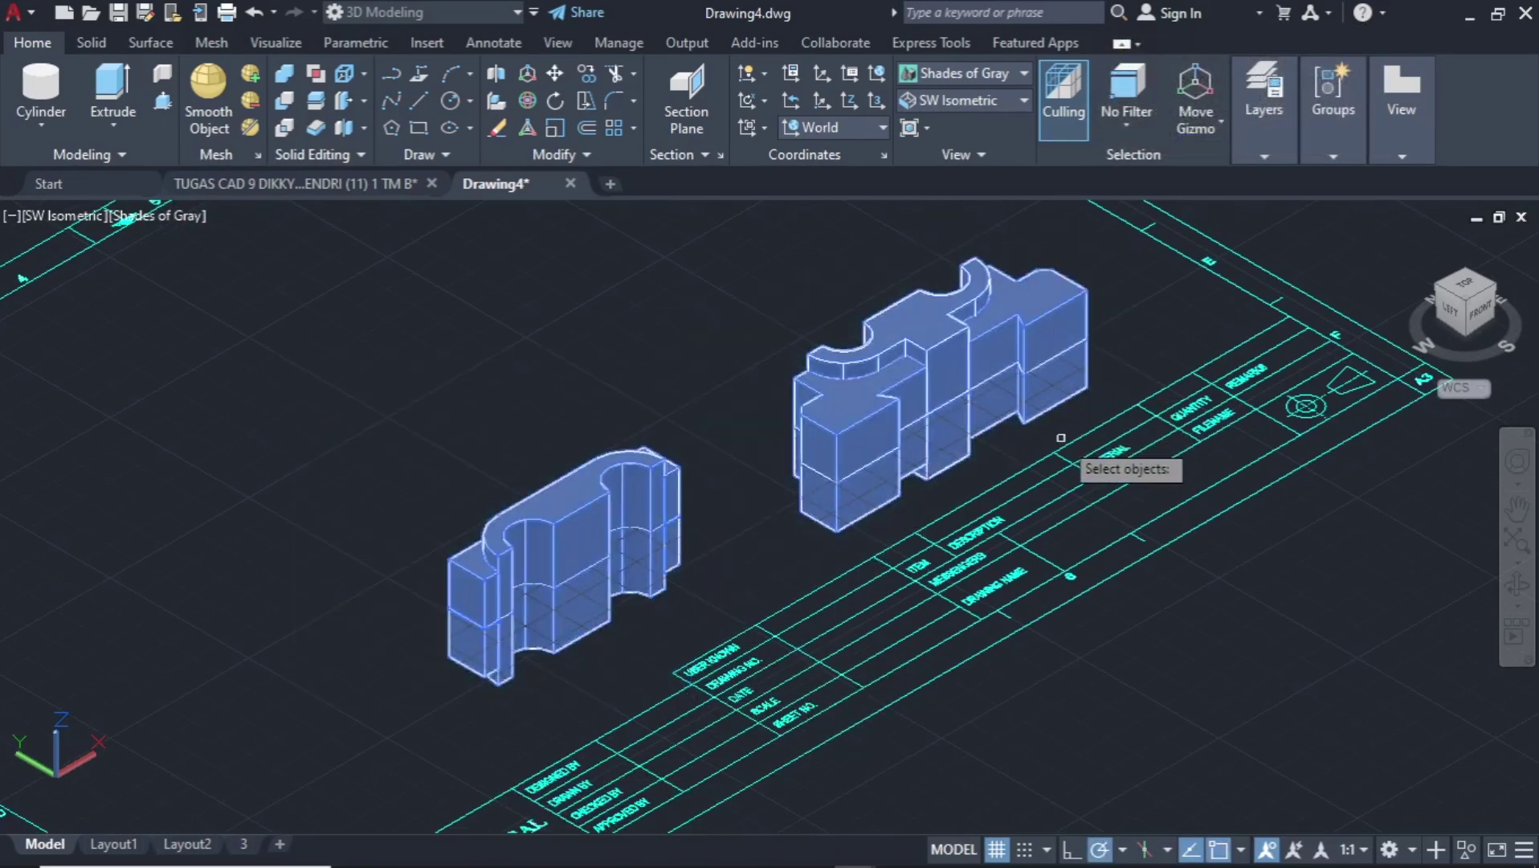
{"action": "key", "text": "Return"}
{"action": "left_click", "coordinate": [768, 472]}
{"action": "left_click", "coordinate": [727, 450]}
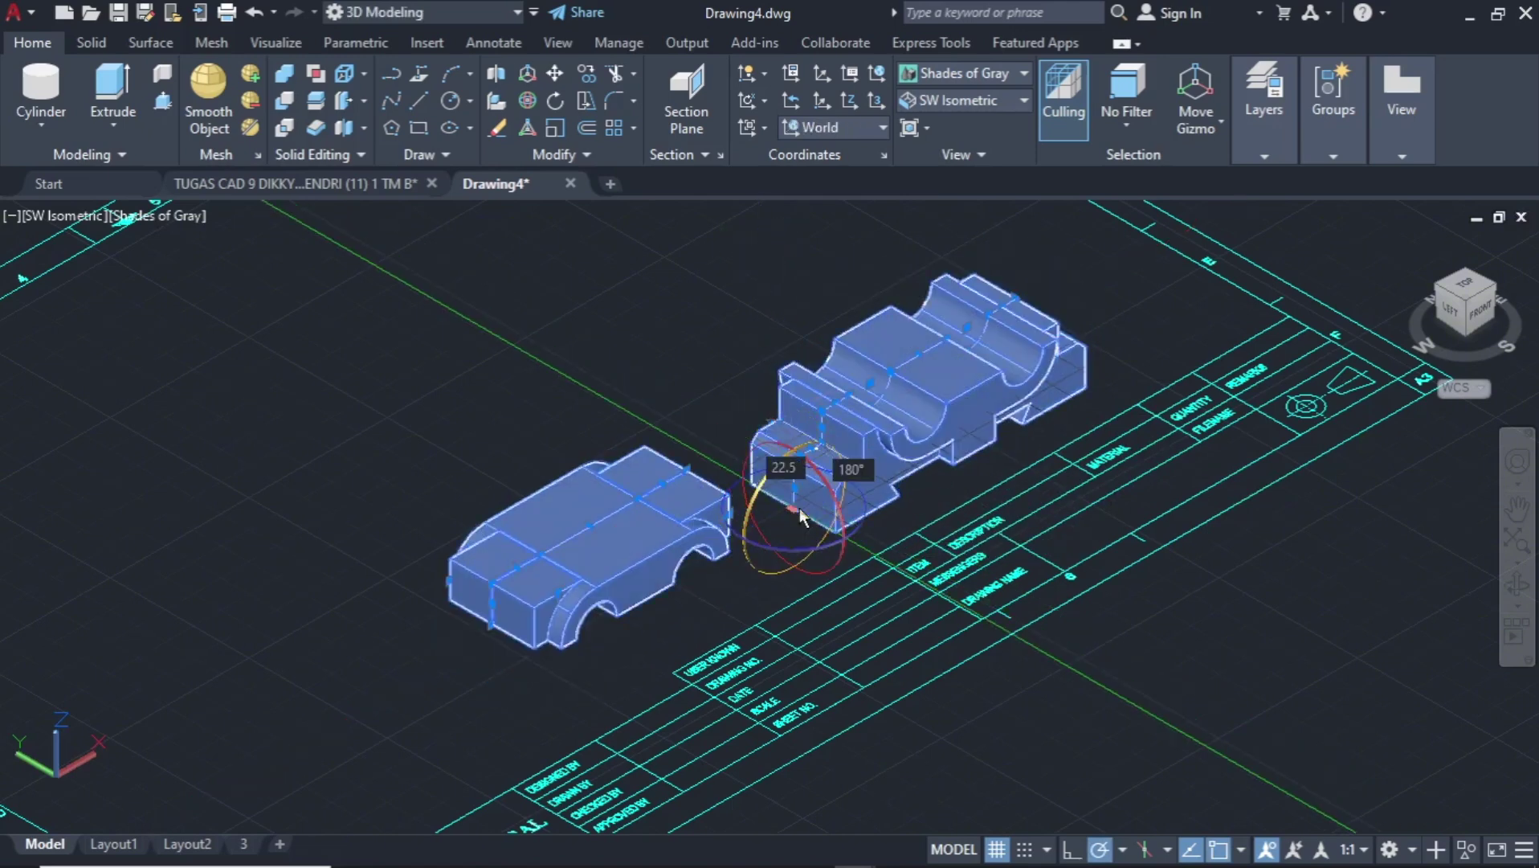
{"action": "left_click", "coordinate": [800, 508]}
{"action": "middle_click_drag", "start_coordinate": [775, 447], "coordinate": [705, 437], "text": "shift"}
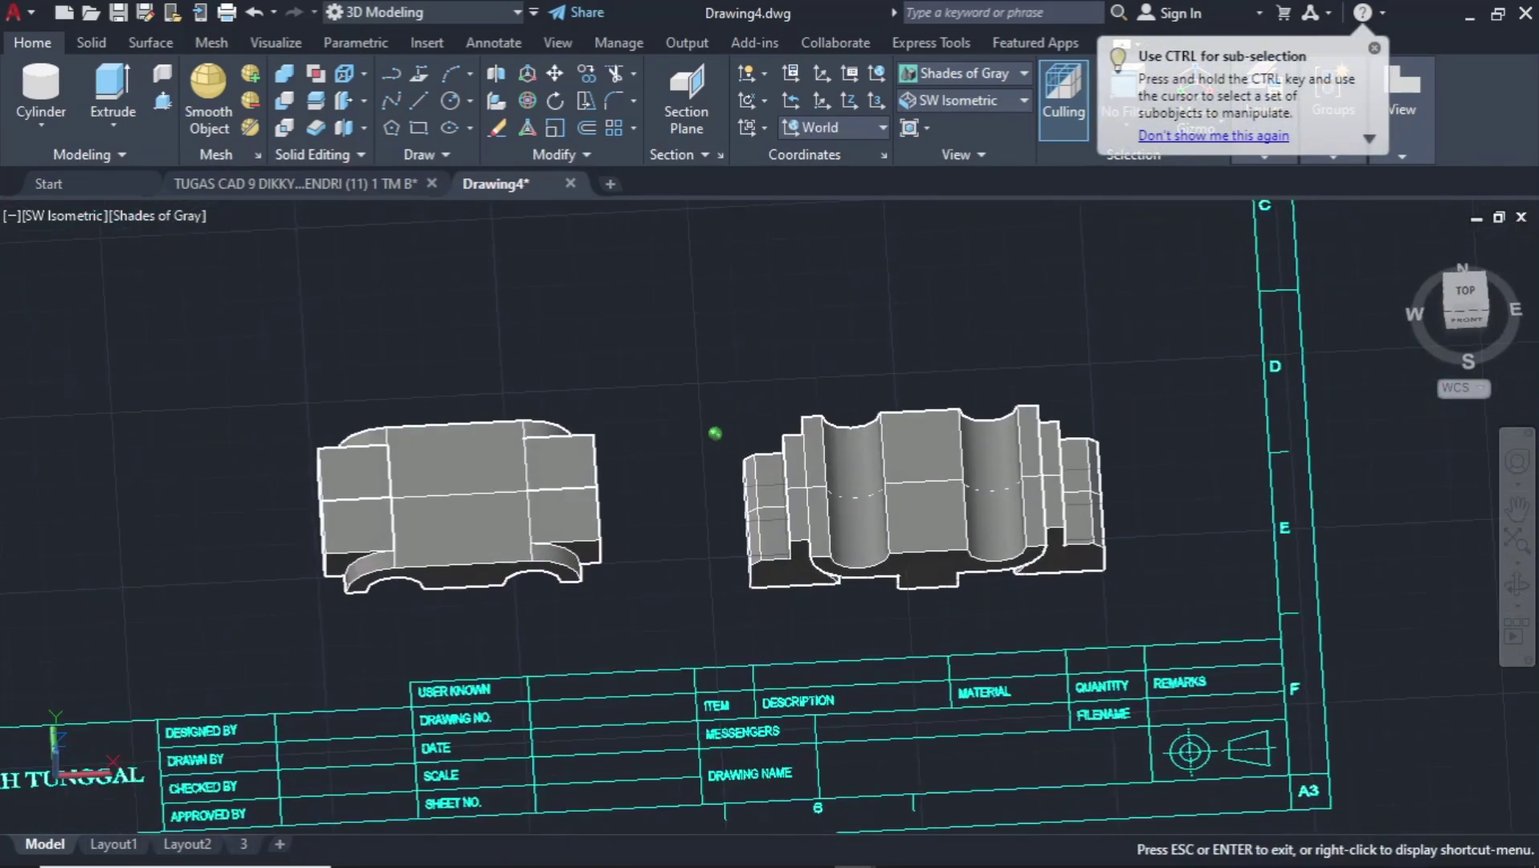
Zoom in on the flipped parts and reset the orbit to the Top preset view.
{"action": "scroll", "coordinate": [408, 481], "scroll_direction": "up", "scroll_amount": 2}
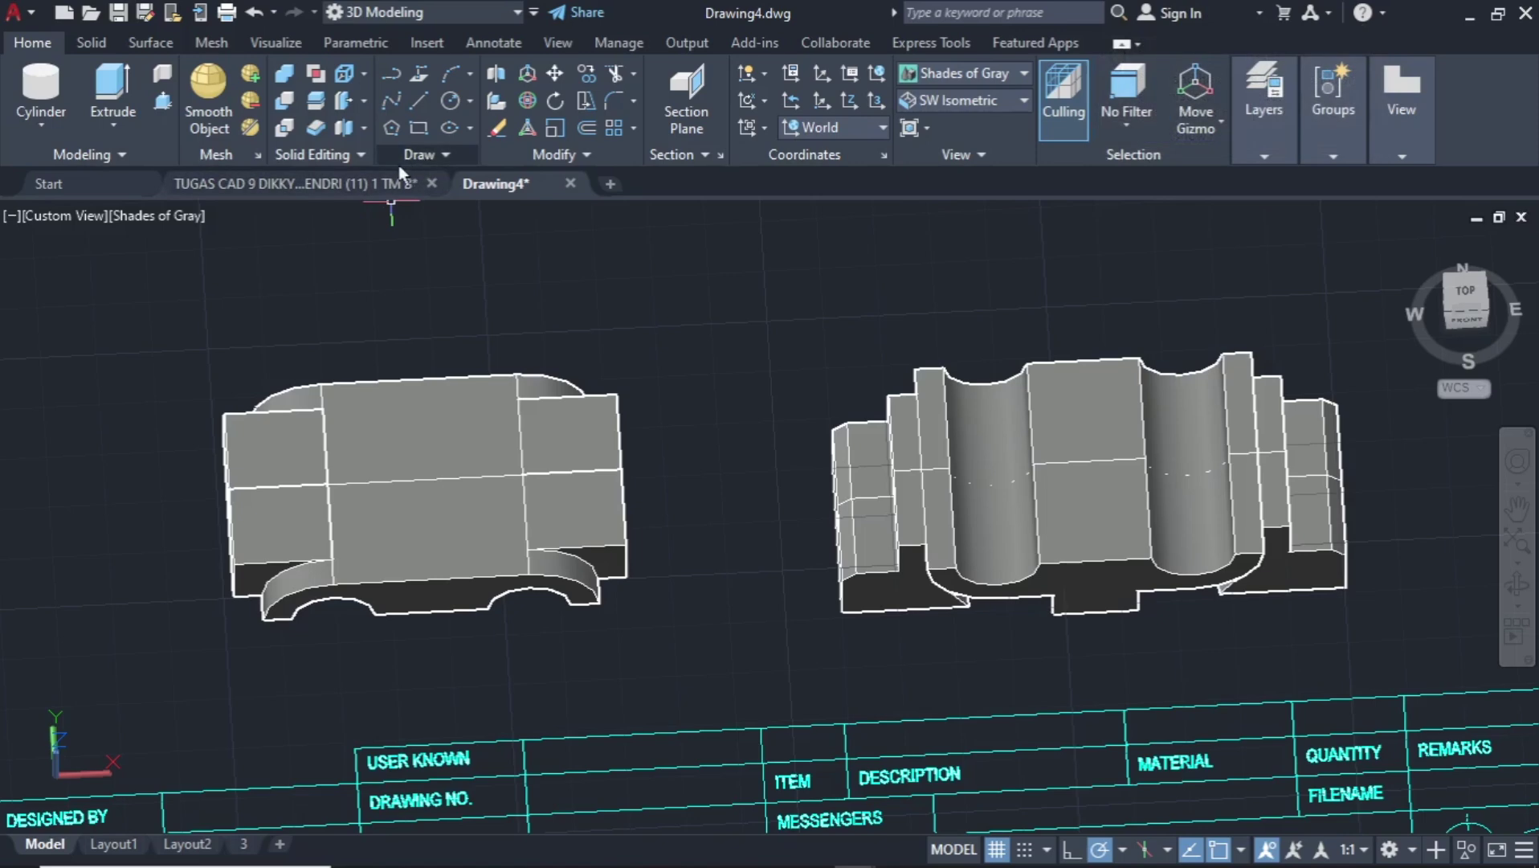
{"action": "left_click", "coordinate": [451, 100]}
{"action": "scroll", "coordinate": [1411, 463], "scroll_direction": "up", "scroll_amount": 2}
{"action": "scroll", "coordinate": [662, 612], "scroll_direction": "up", "scroll_amount": 3}
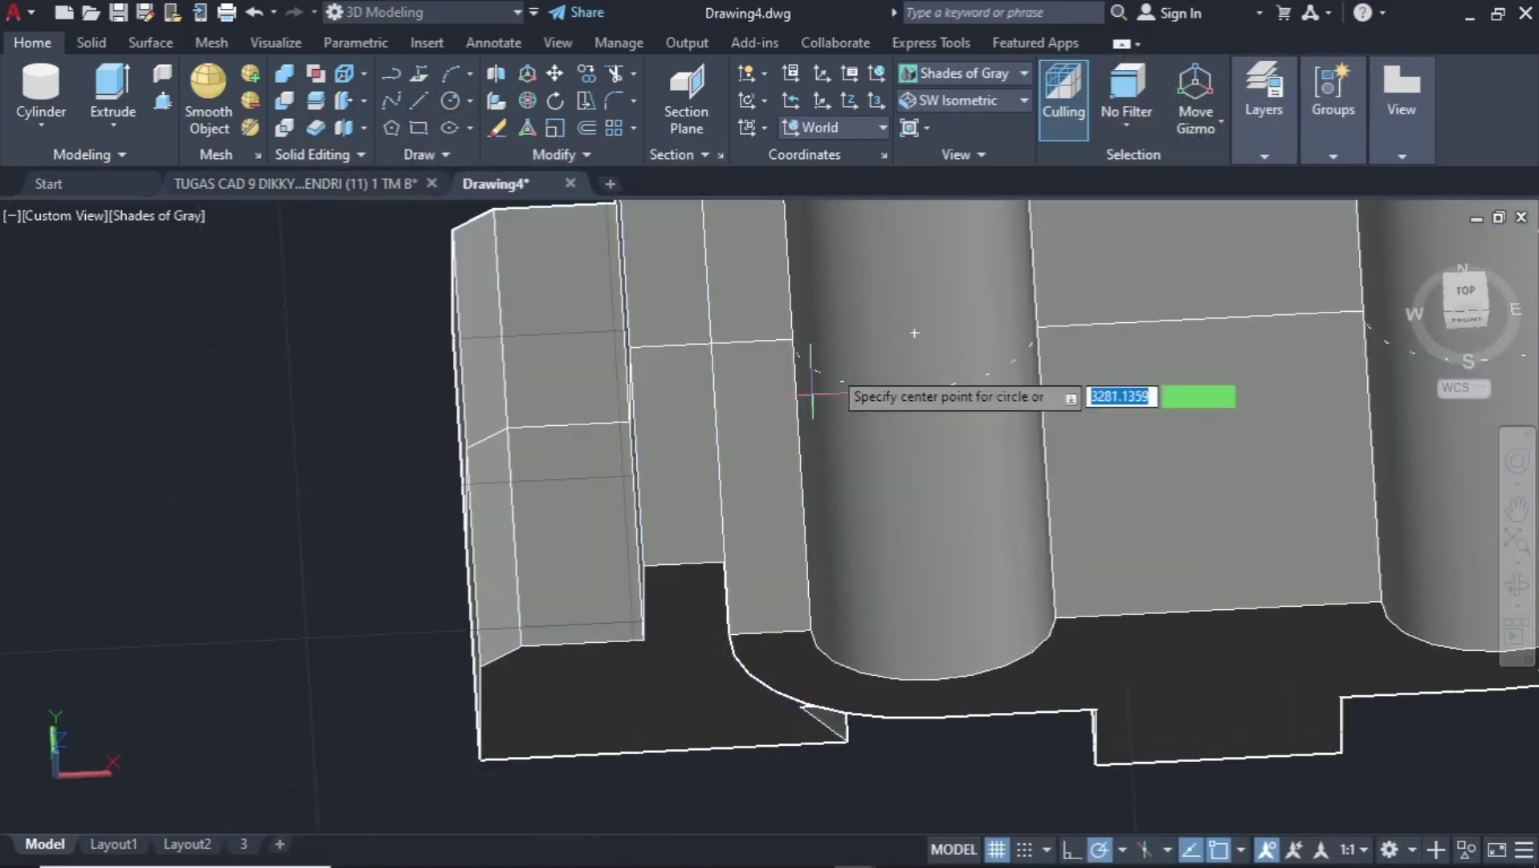
{"action": "left_click", "coordinate": [961, 102]}
{"action": "left_click", "coordinate": [932, 124]}
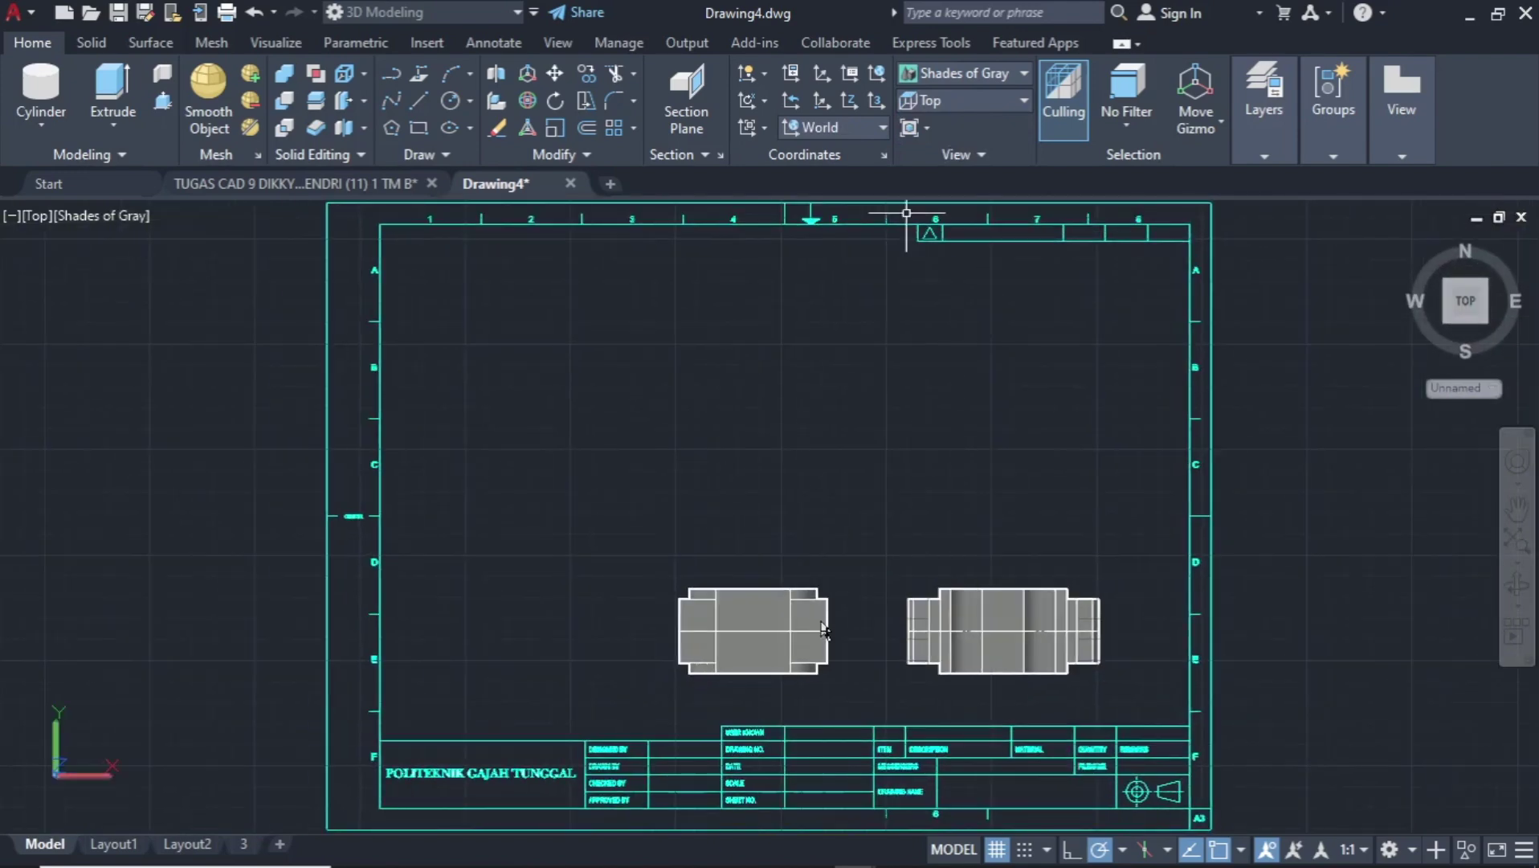
{"action": "left_click_drag", "start_coordinate": [630, 345], "coordinate": [630, 274]}
{"action": "scroll", "coordinate": [629, 566], "scroll_direction": "up", "scroll_amount": 3}
{"action": "mouse_move", "coordinate": [629, 567]}
{"action": "middle_mouse_down", "text": "shift"}
{"action": "mouse_move", "coordinate": [619, 505]}
{"action": "mouse_move", "coordinate": [588, 482]}
{"action": "middle_mouse_up", "text": "shift"}
{"action": "left_click", "coordinate": [962, 100]}
{"action": "left_click", "coordinate": [944, 134]}
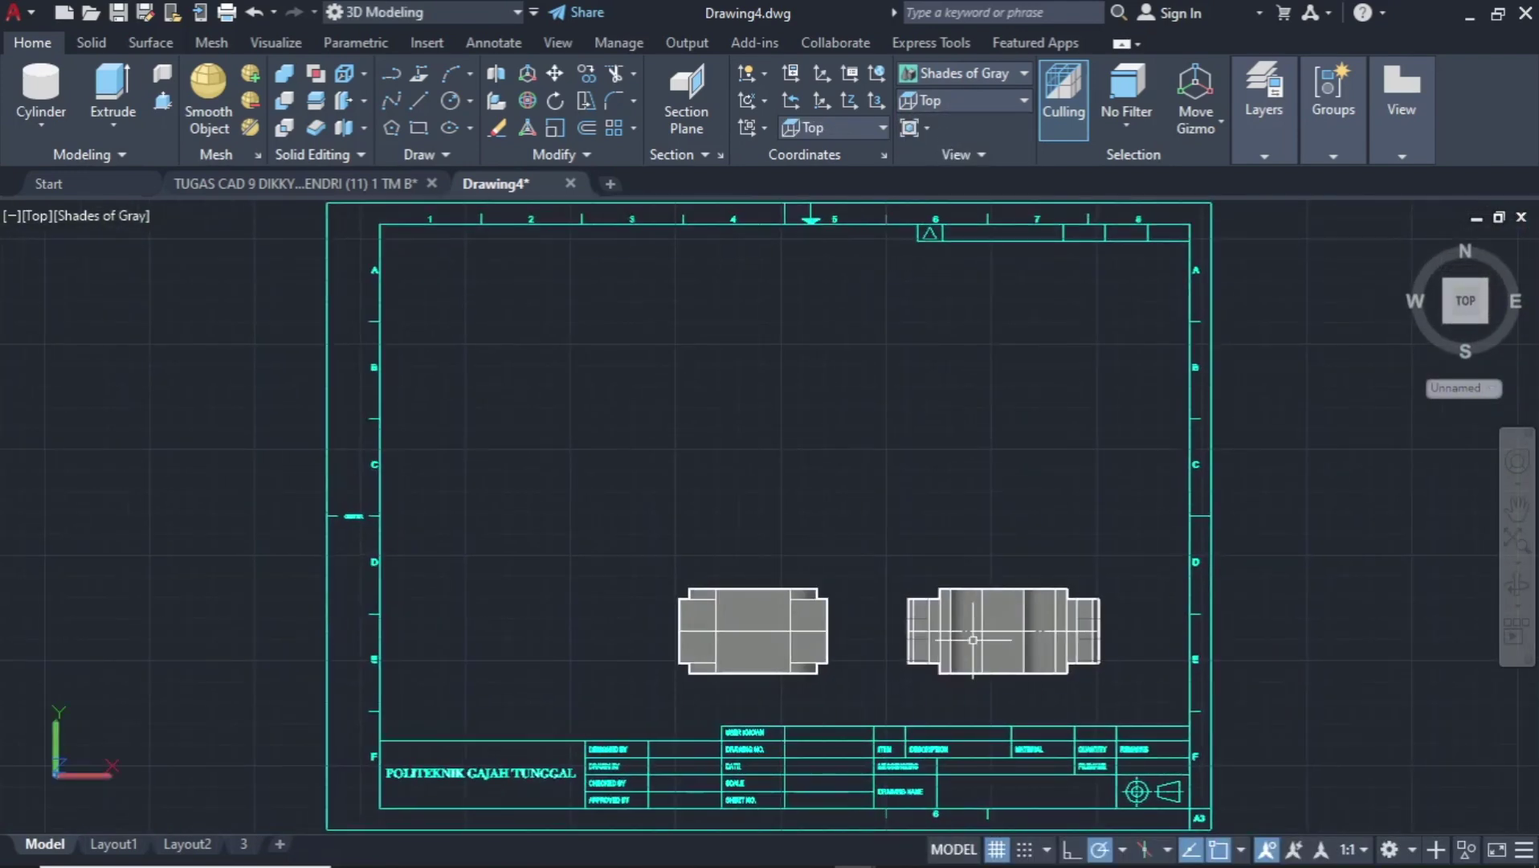
Settle on the Top view and set the visual style to 2D Wireframe.
{"action": "scroll", "coordinate": [830, 678], "scroll_direction": "up", "scroll_amount": 3}
{"action": "scroll", "coordinate": [830, 677], "scroll_direction": "up", "scroll_amount": 2}
{"action": "scroll", "coordinate": [707, 595], "scroll_direction": "up", "scroll_amount": 2}
{"action": "scroll", "coordinate": [697, 532], "scroll_direction": "up", "scroll_amount": 3}
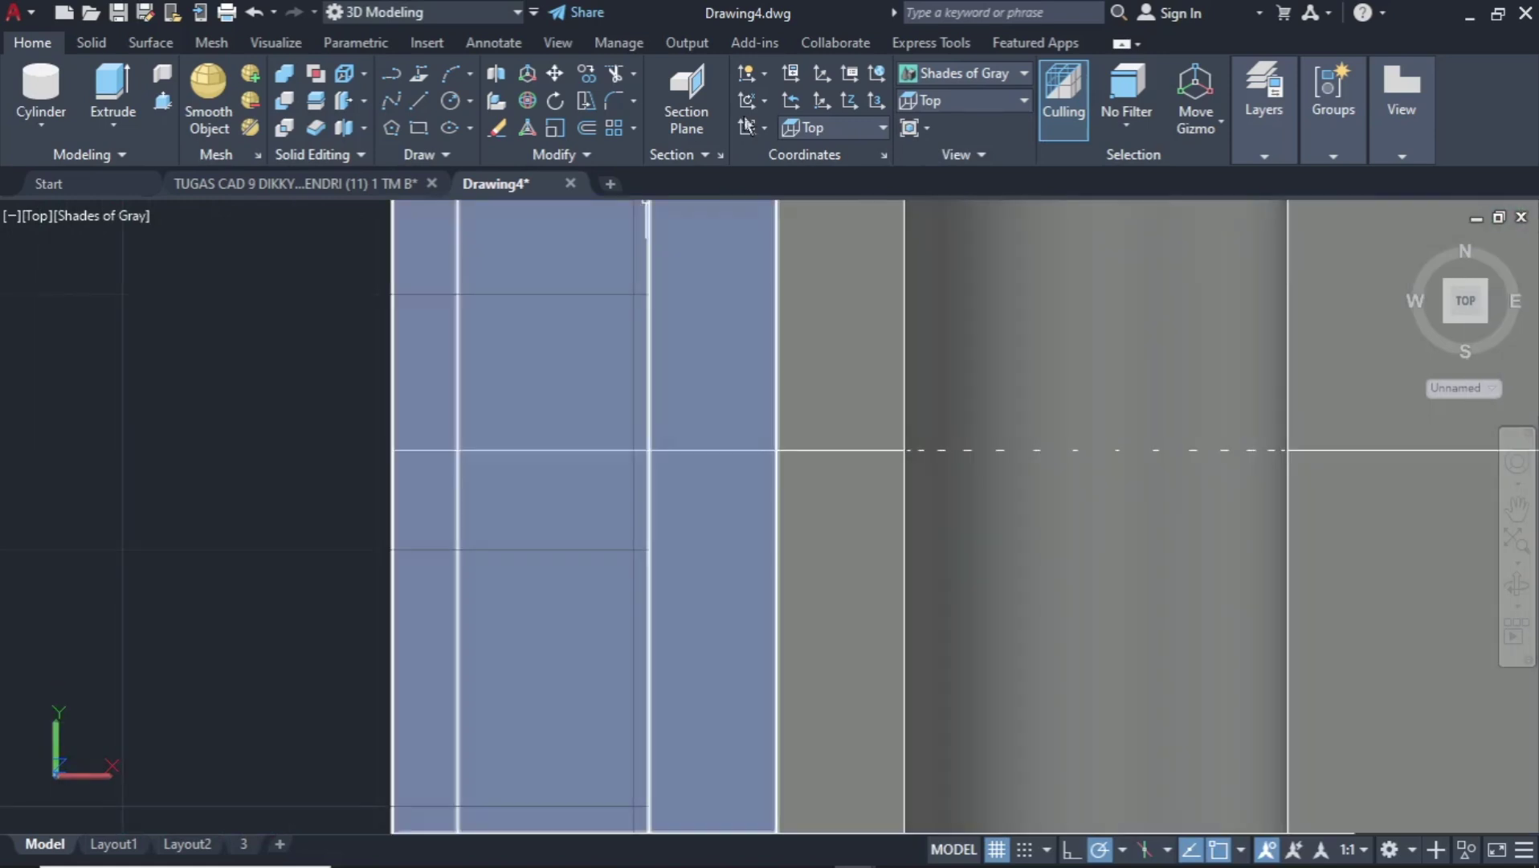
{"action": "left_click", "coordinate": [452, 101]}
{"action": "middle_click_drag", "start_coordinate": [721, 481], "coordinate": [808, 447], "text": "shift"}
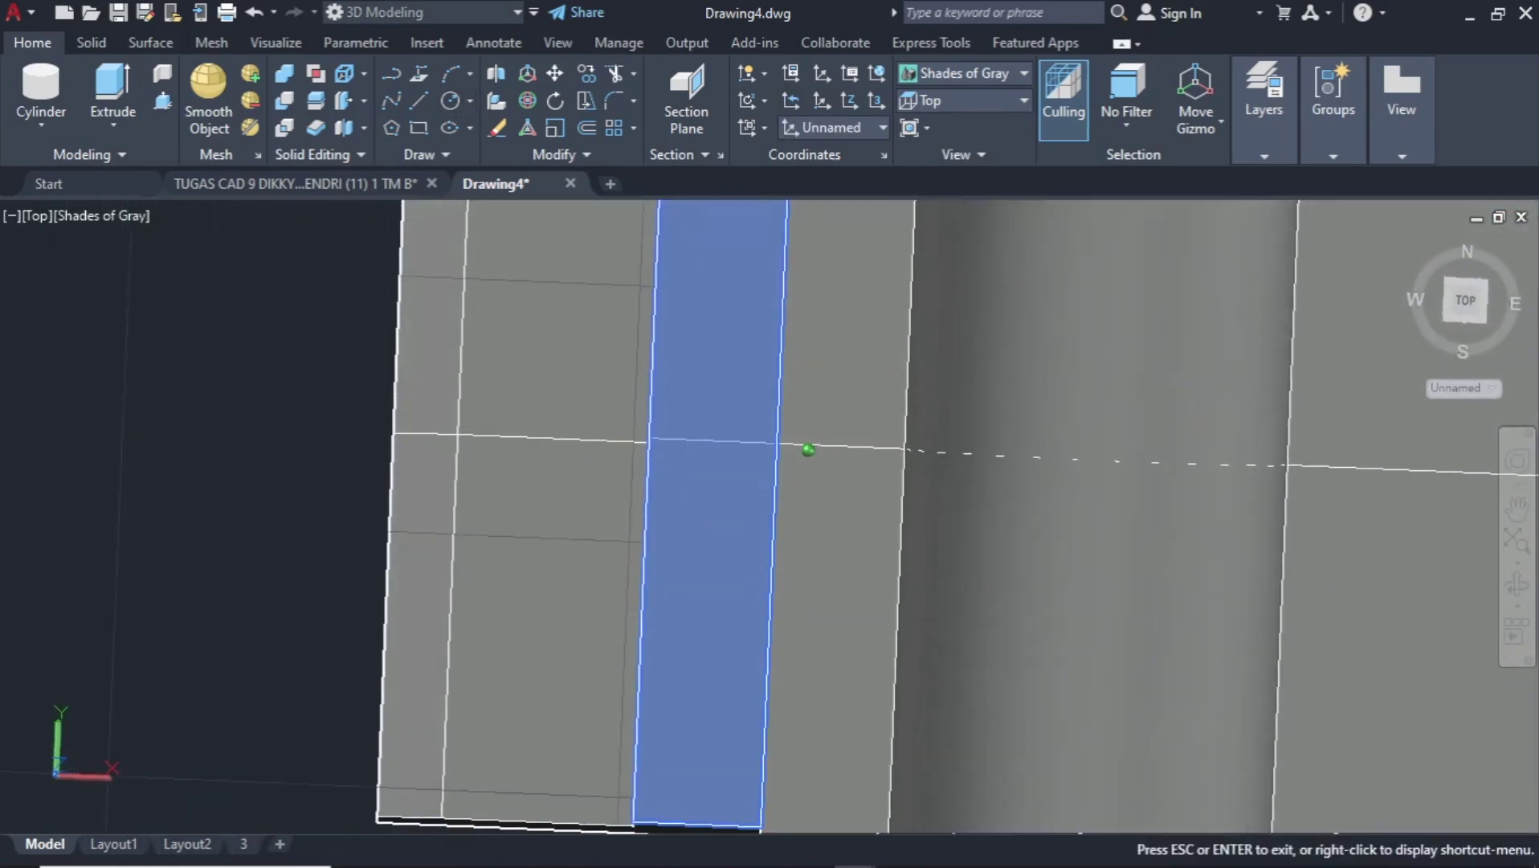
{"action": "left_click", "coordinate": [951, 102]}
{"action": "left_click", "coordinate": [943, 125]}
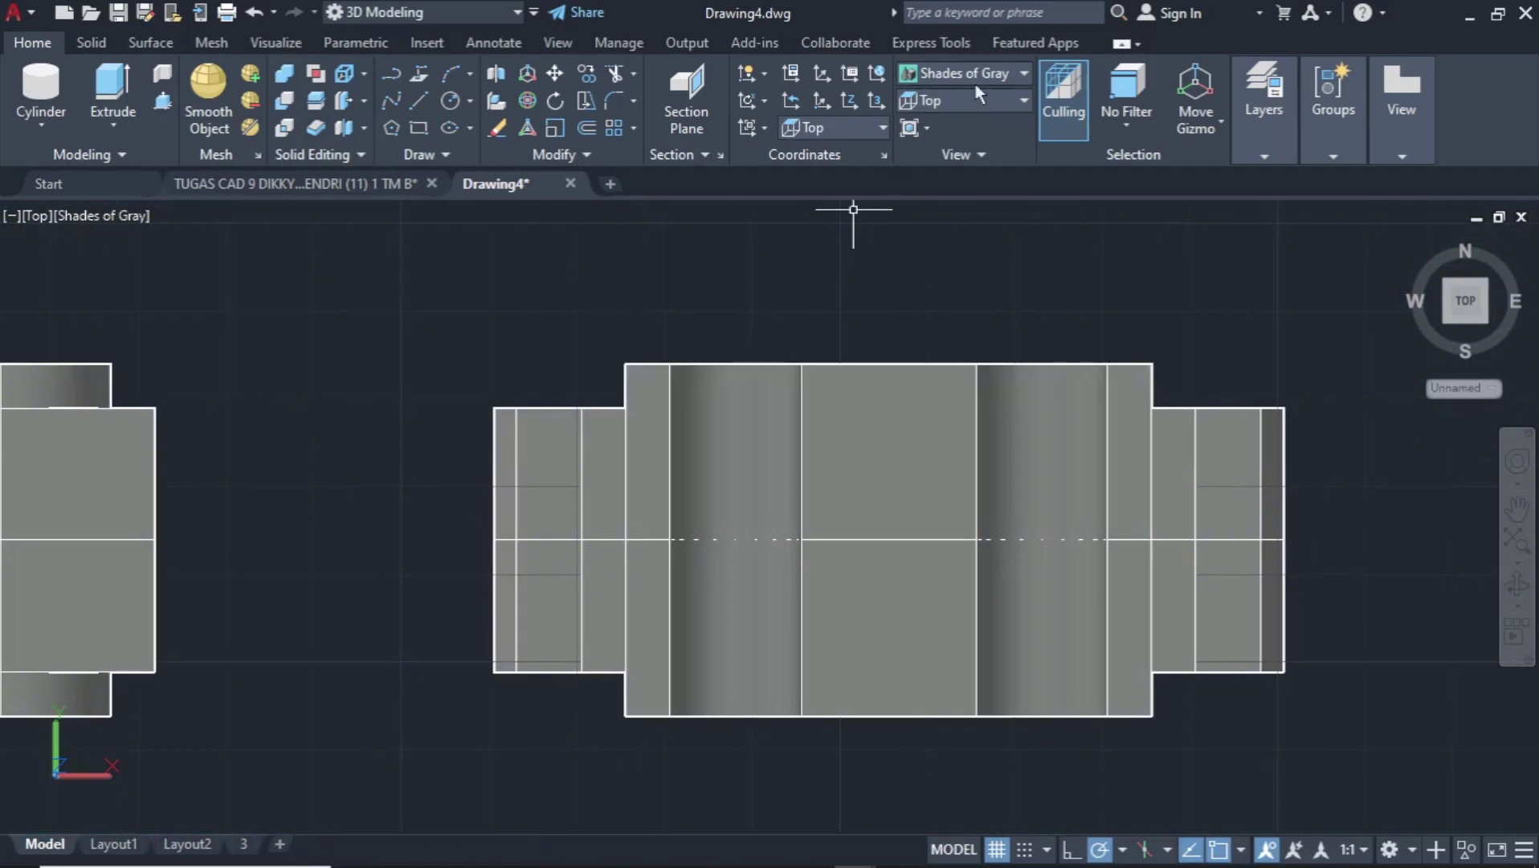
{"action": "left_click", "coordinate": [969, 74]}
{"action": "left_click", "coordinate": [953, 127]}
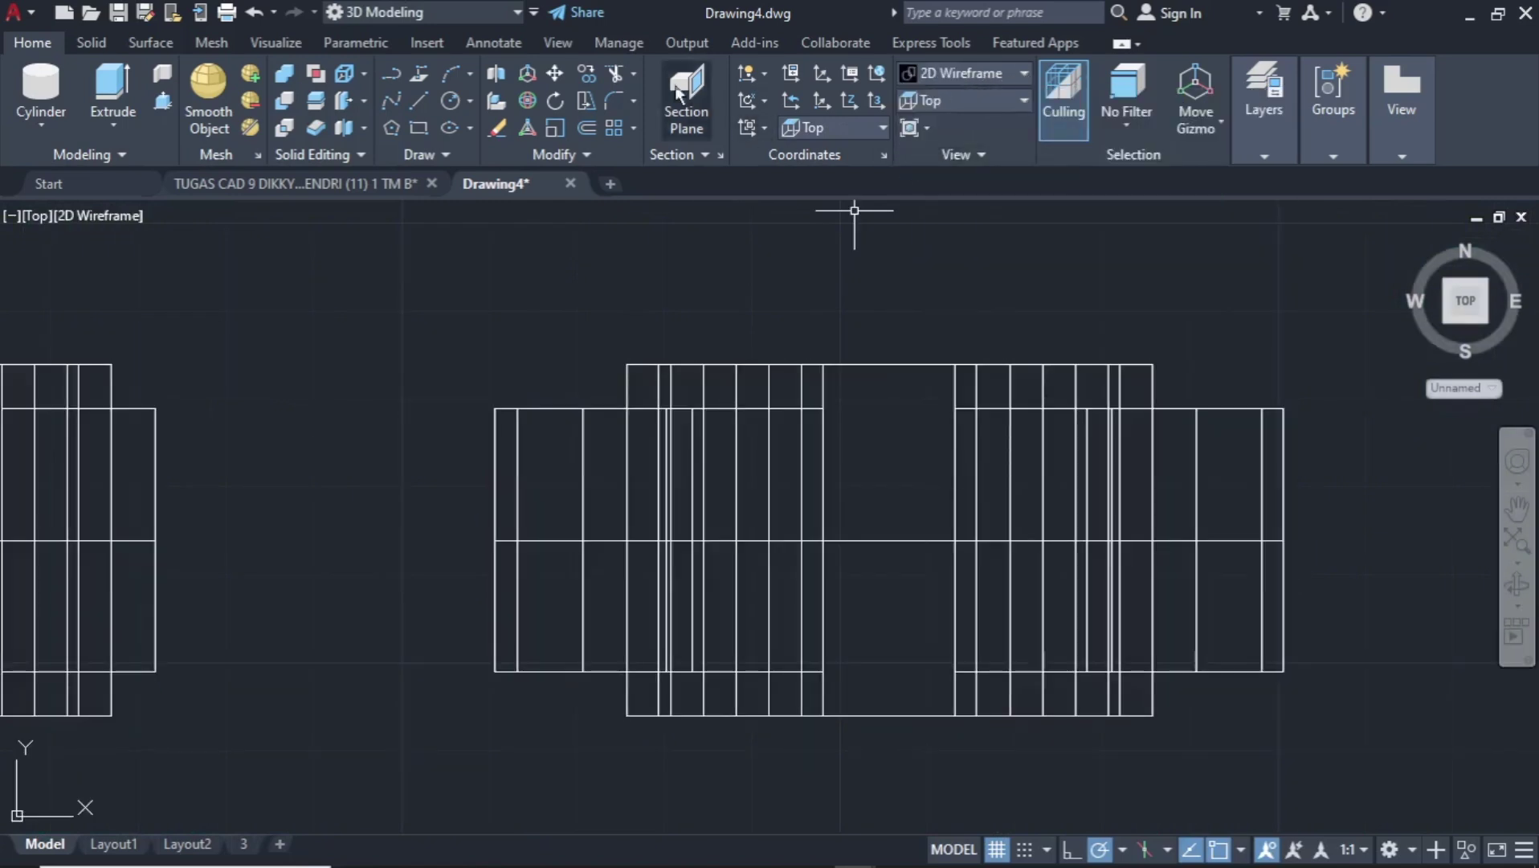
Draw three 2.2-radius hole circles on the first block.
{"action": "left_click", "coordinate": [452, 101]}
{"action": "scroll", "coordinate": [635, 542], "scroll_direction": "up", "scroll_amount": 2}
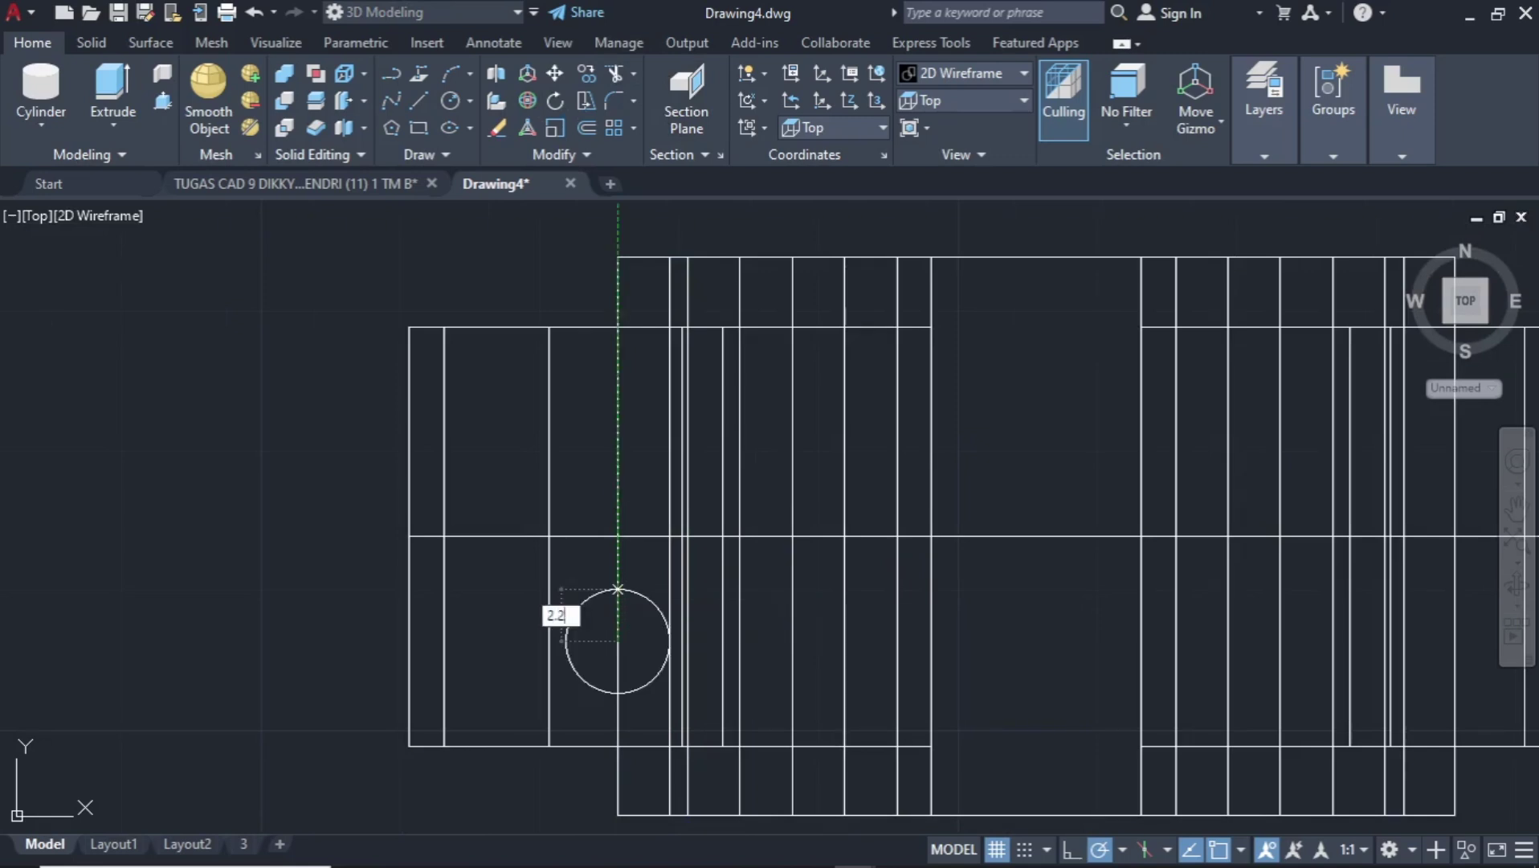
{"action": "middle_click_drag", "start_coordinate": [605, 609], "coordinate": [437, 565]}
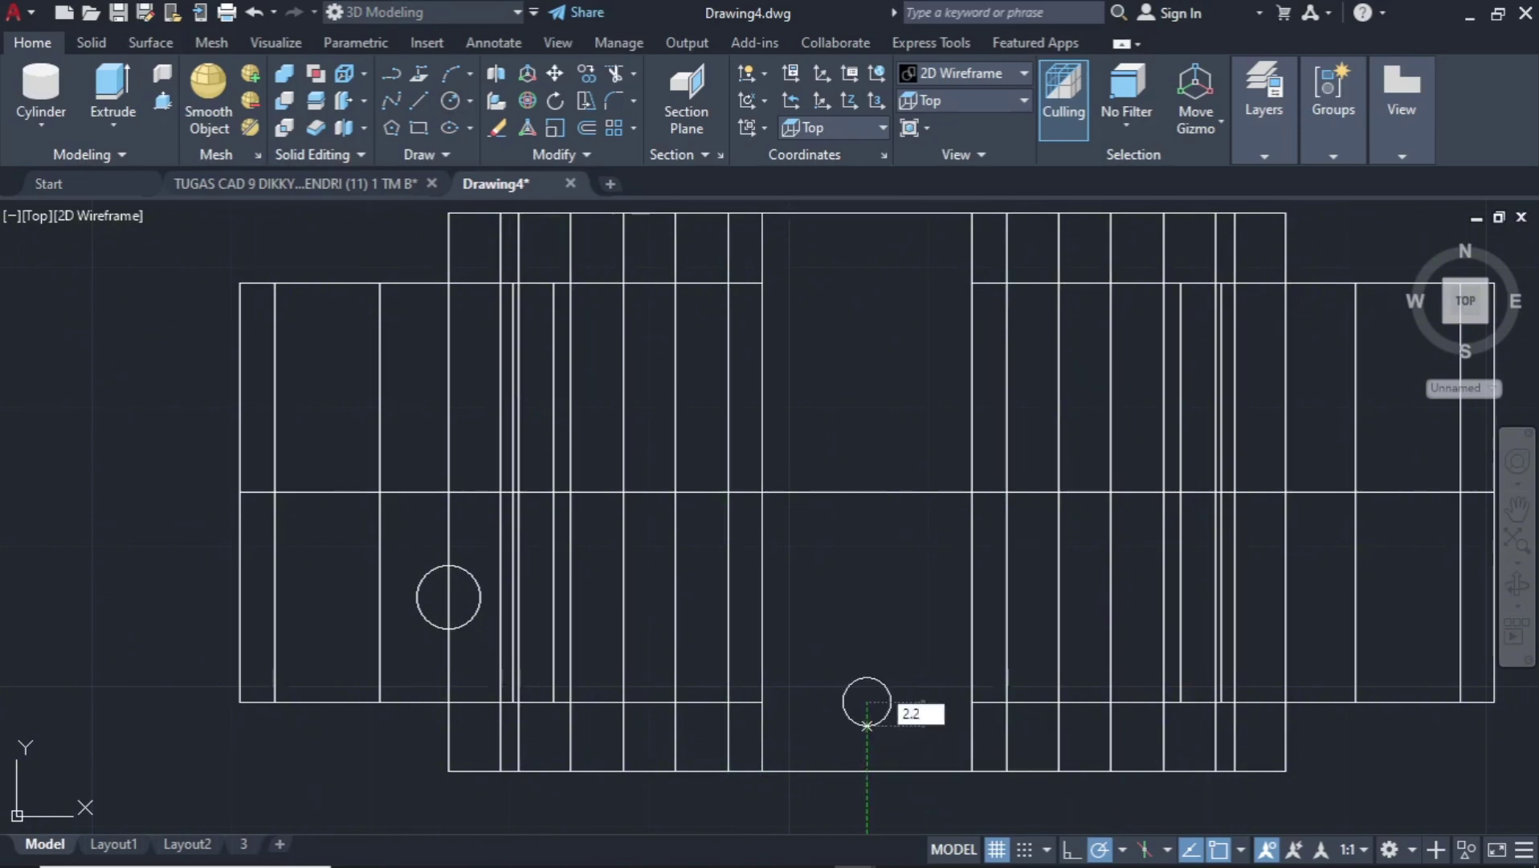
{"action": "middle_click_drag", "start_coordinate": [808, 492], "coordinate": [610, 490]}
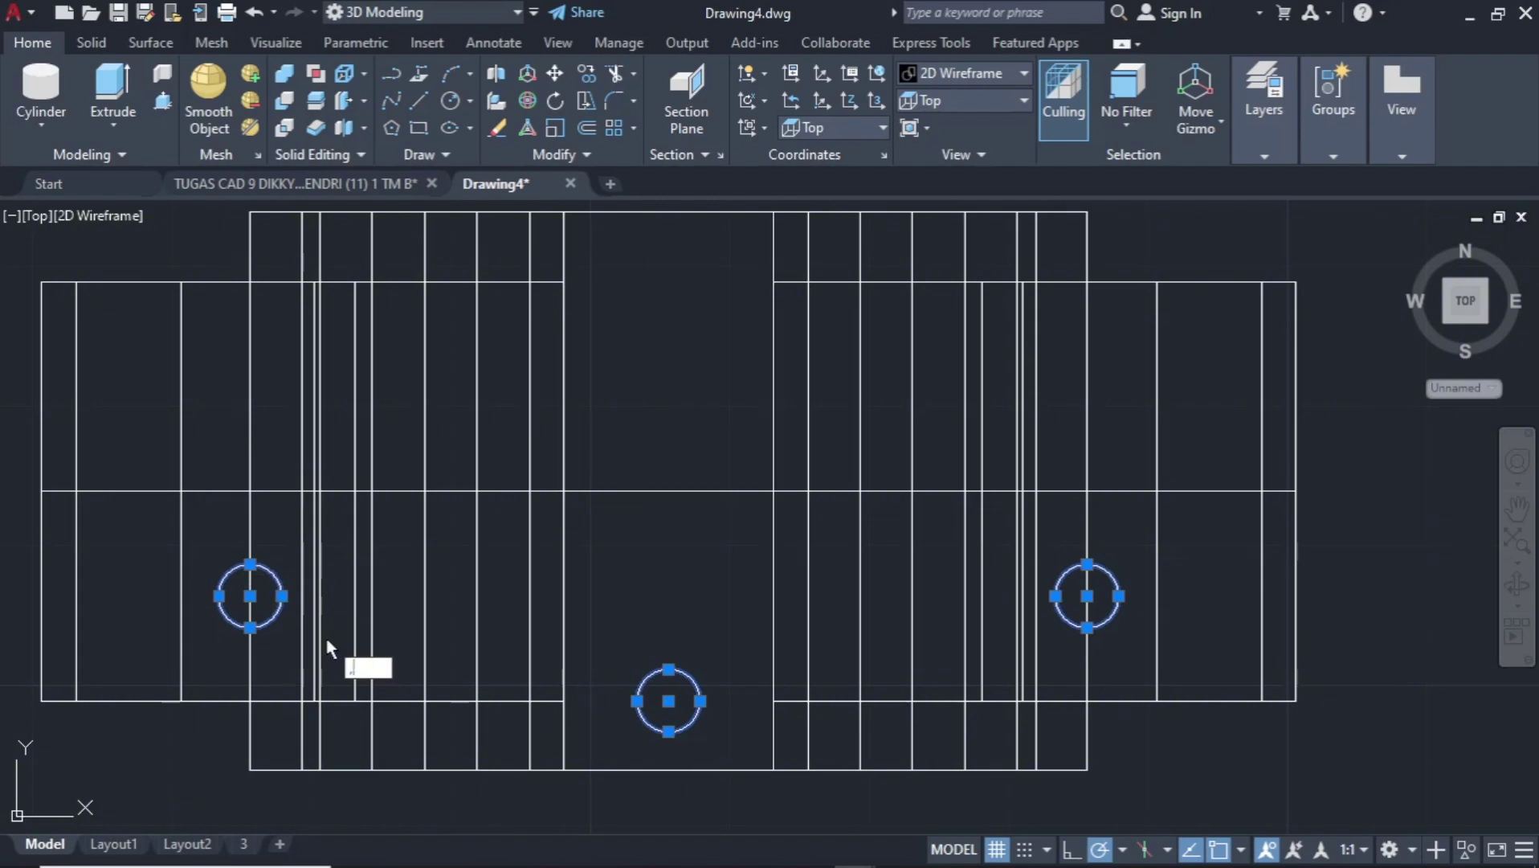
{"action": "type", "text": "MI"}
Mirror the three circles about the horizontal centre line, keeping originals, and shade in Shades of Gray.
{"action": "key", "text": "Return"}
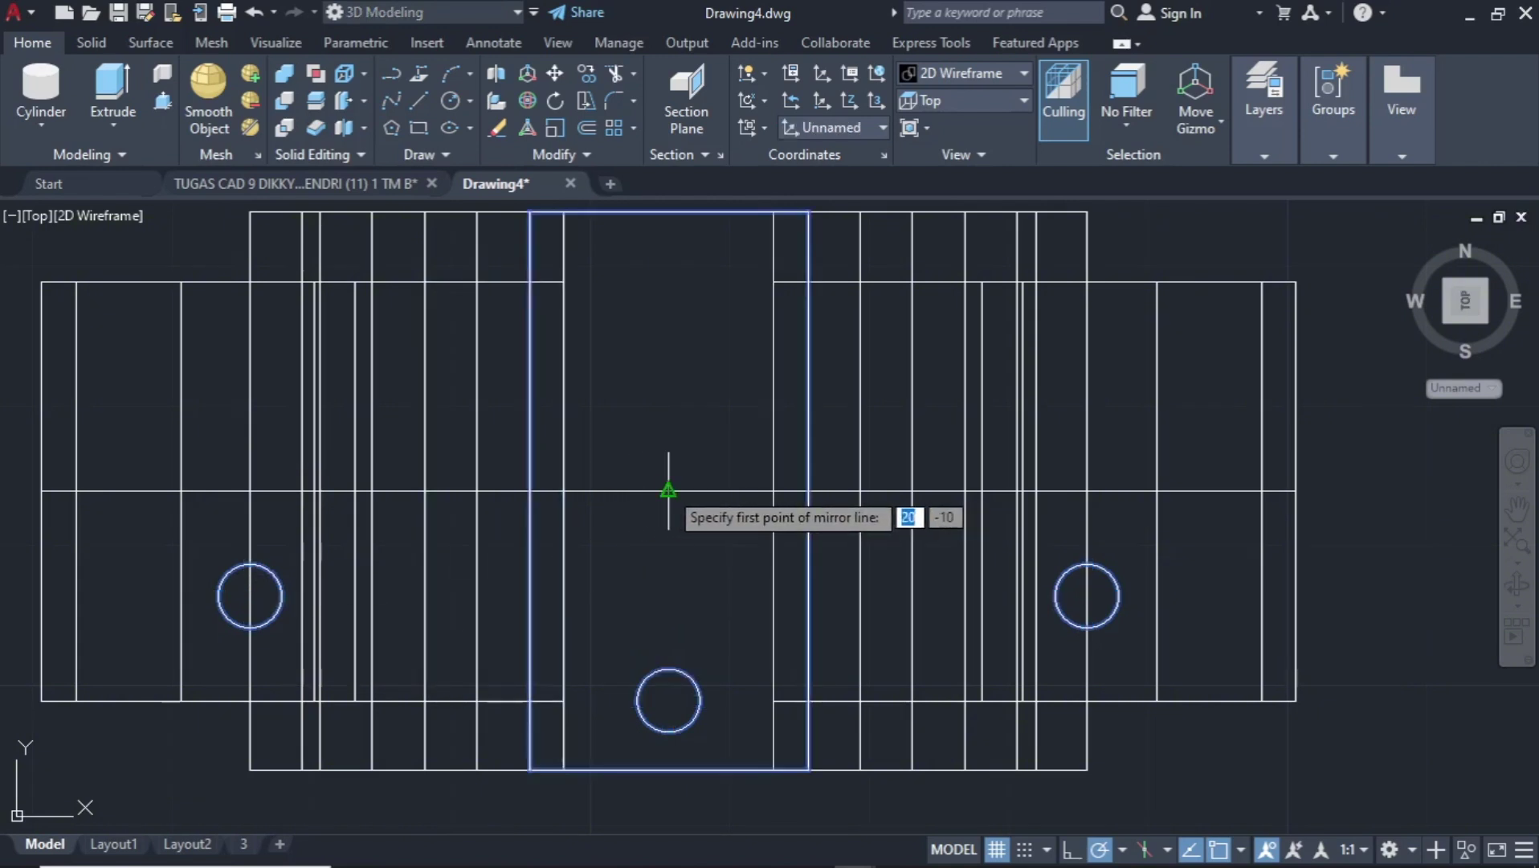
{"action": "left_click", "coordinate": [668, 491]}
{"action": "left_click", "coordinate": [714, 491]}
{"action": "key", "text": "Return"}
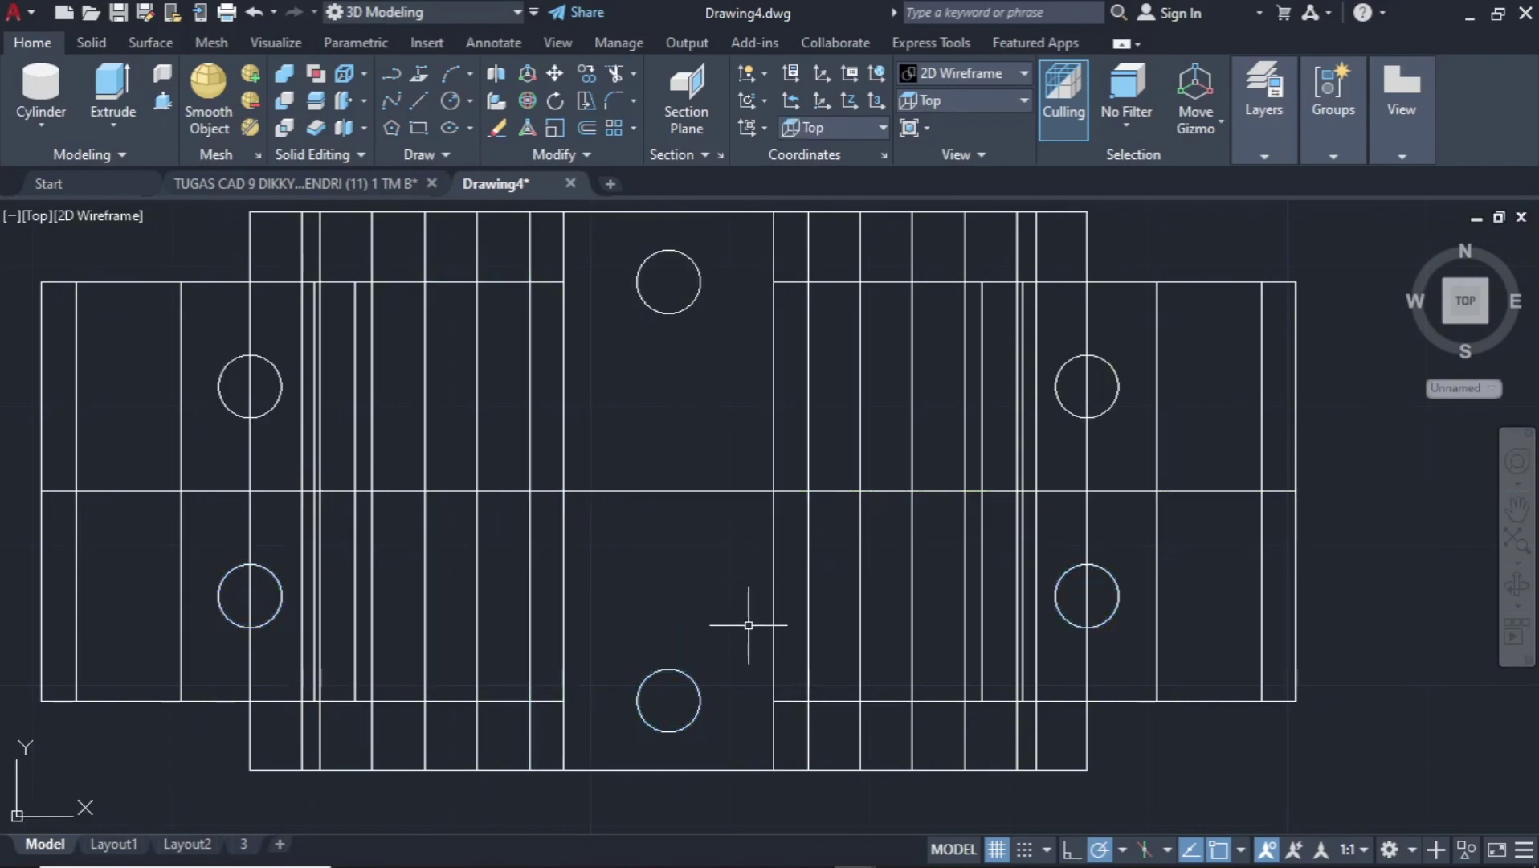
{"action": "left_click", "coordinate": [946, 78]}
{"action": "left_click", "coordinate": [1133, 205]}
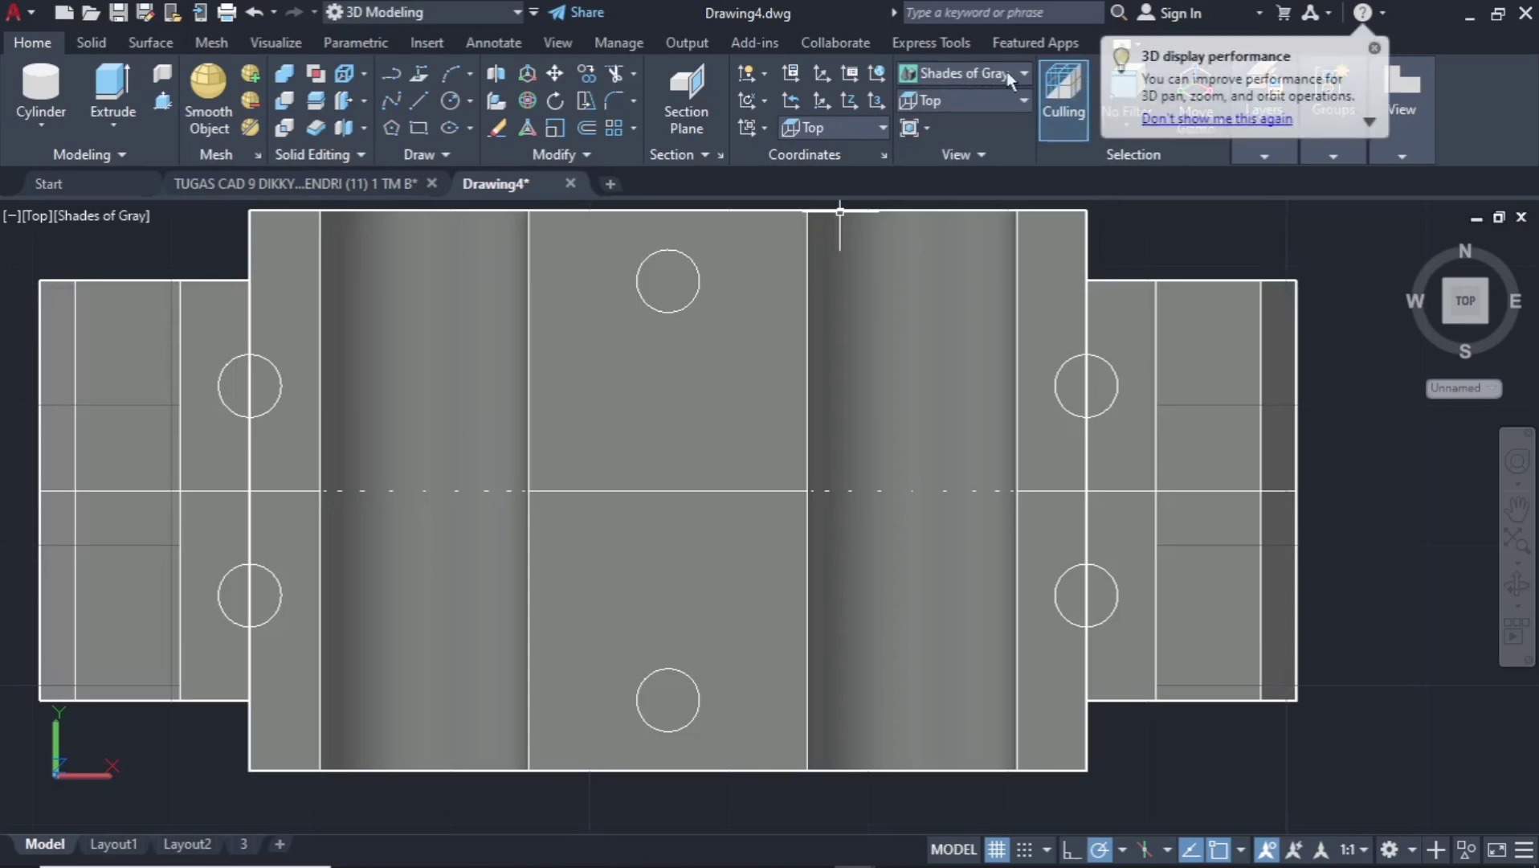
Switch back to 2D Wireframe and draw the first 2.2-radius hole circle on the second block.
{"action": "left_click", "coordinate": [956, 73]}
{"action": "left_click", "coordinate": [944, 117]}
{"action": "scroll", "coordinate": [439, 418], "scroll_direction": "down", "scroll_amount": 3}
{"action": "scroll", "coordinate": [895, 491], "scroll_direction": "up", "scroll_amount": 2}
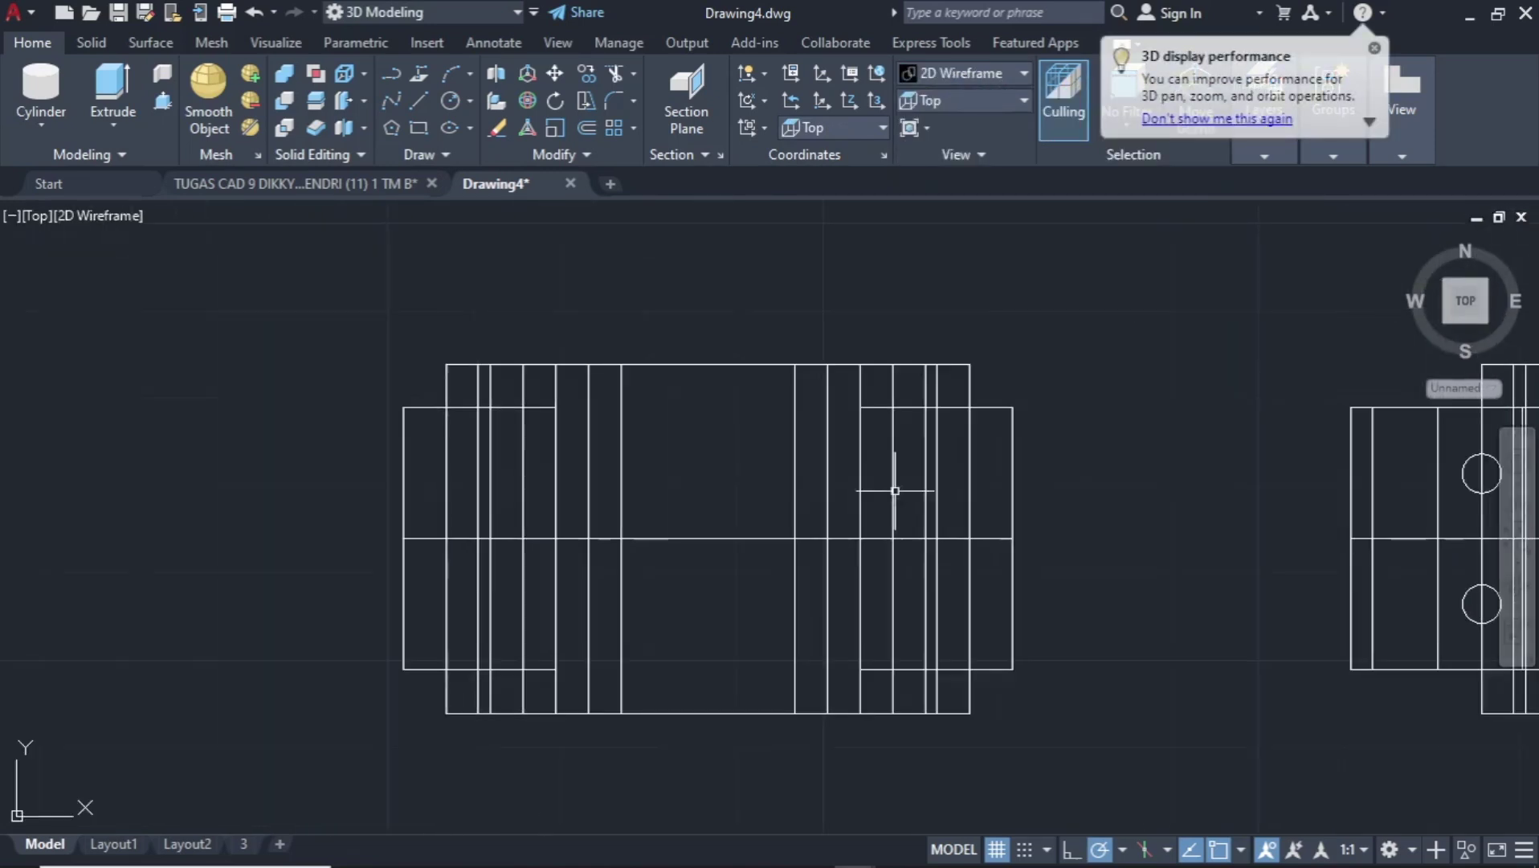
{"action": "left_click", "coordinate": [450, 100]}
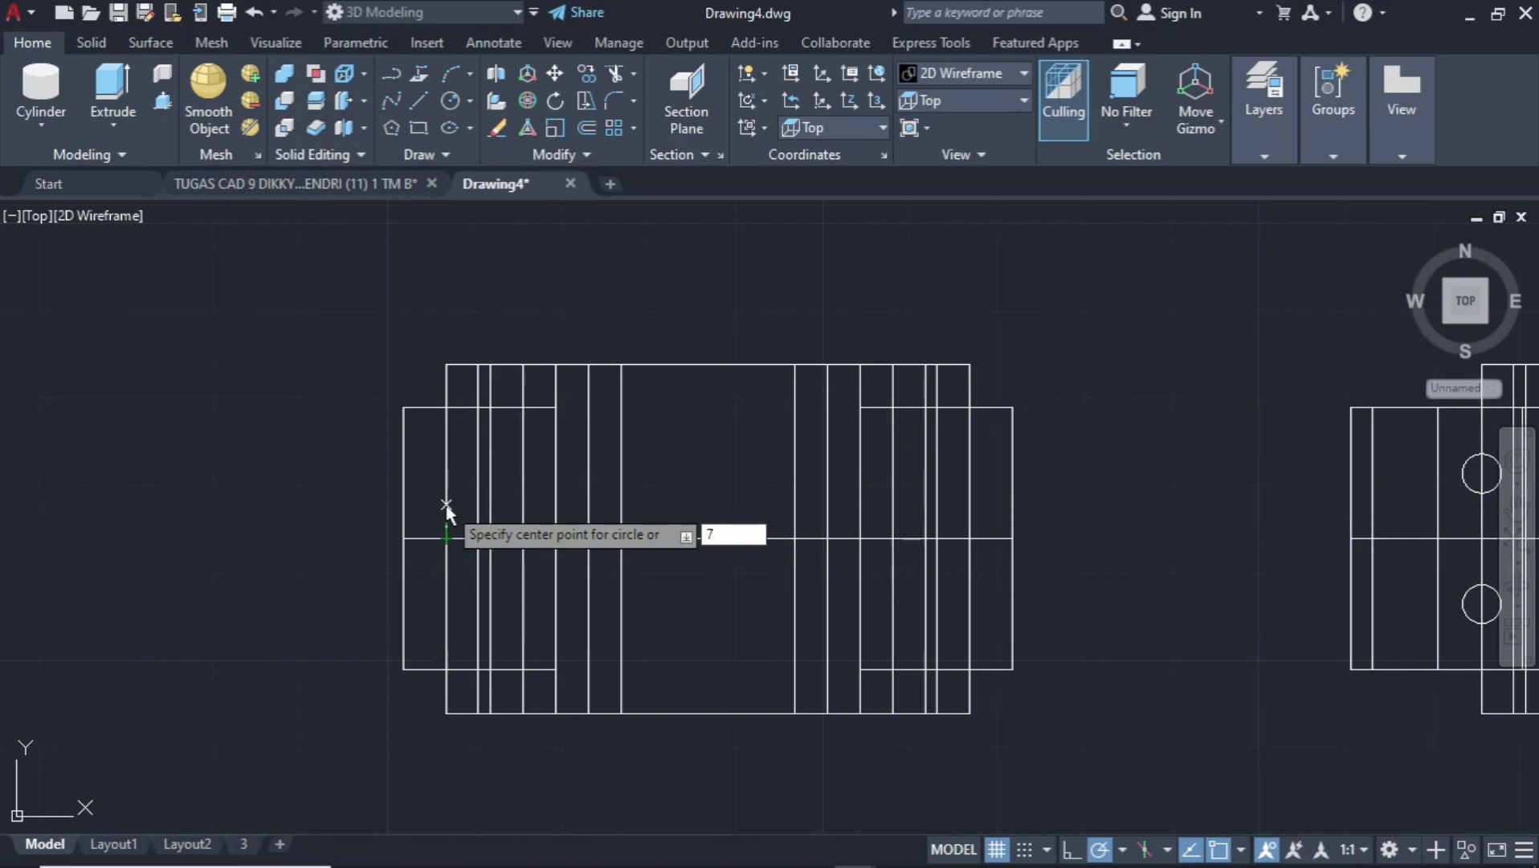
{"action": "key", "text": "Return"}
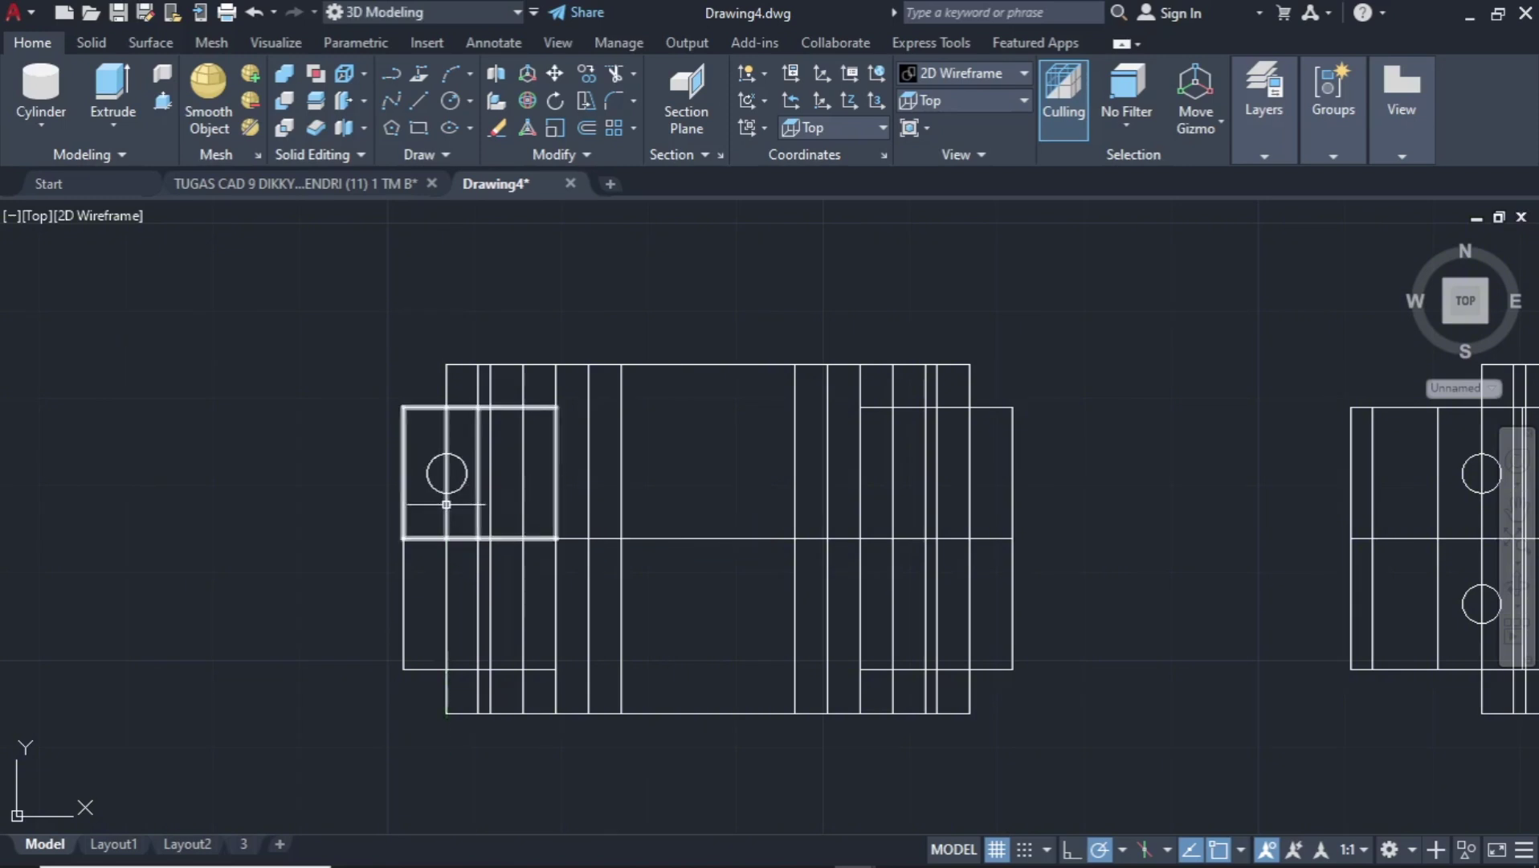
Draw two more 2.2-radius circles, placing the right one 7 units along a tracked line.
{"action": "key", "text": "Return"}
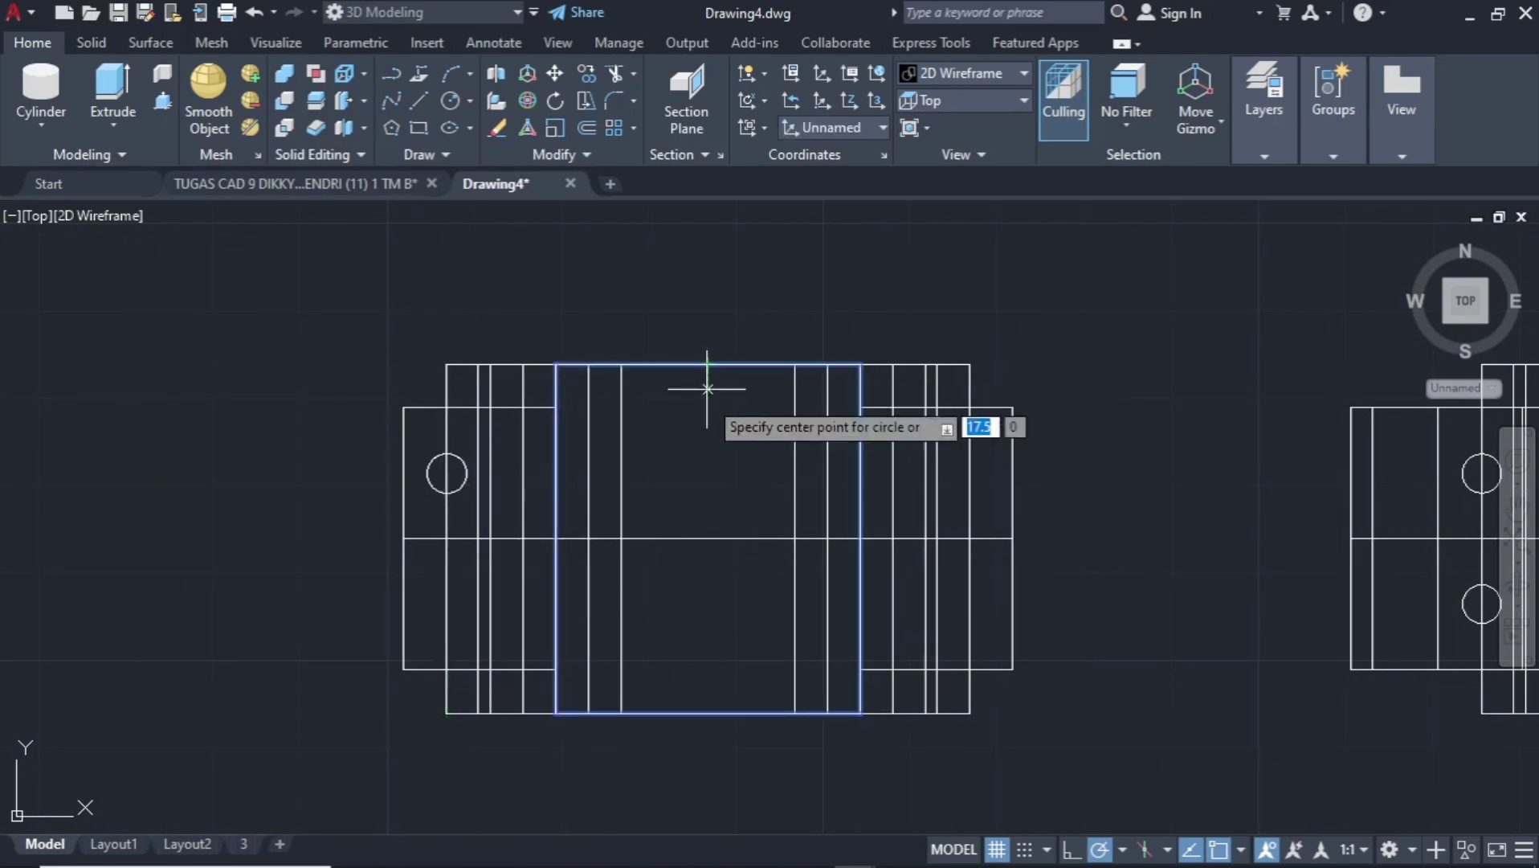
{"action": "left_click", "coordinate": [708, 408]}
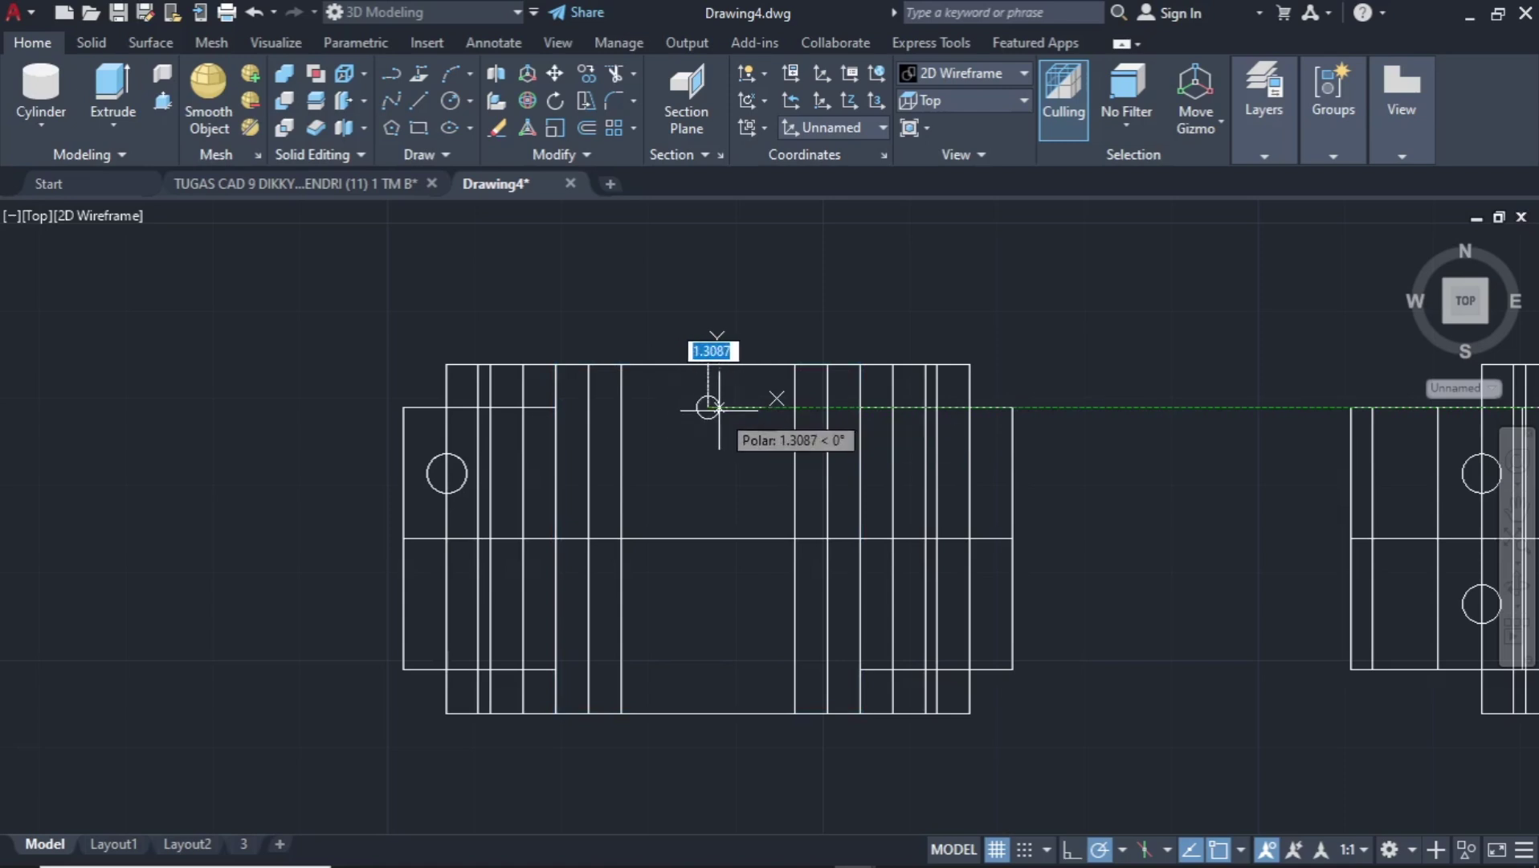
{"action": "type", "text": "2.2"}
{"action": "key", "text": "Return"}
{"action": "key", "text": "Return"}
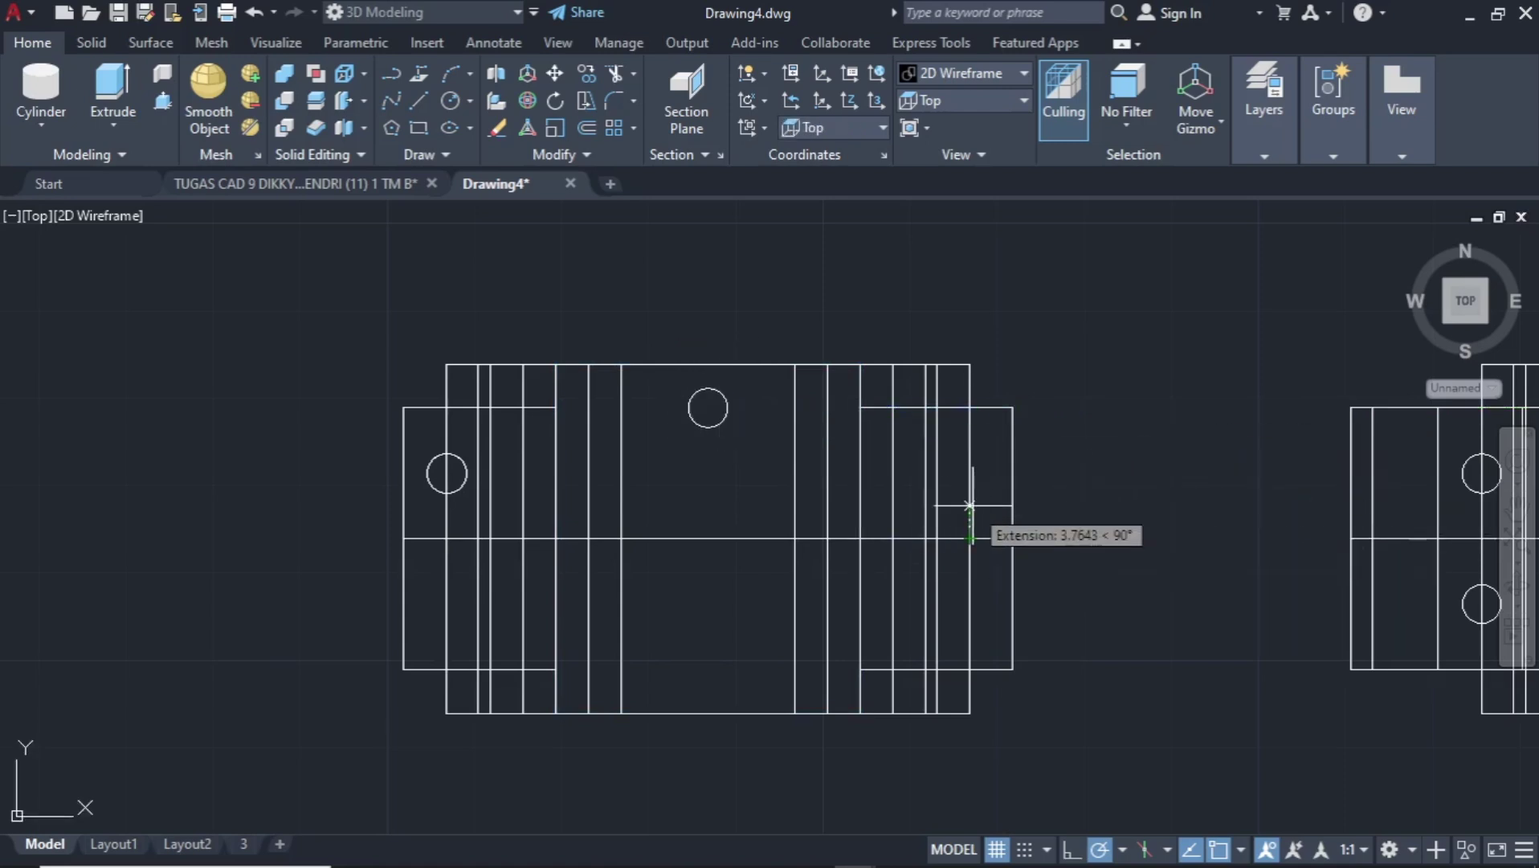
{"action": "type", "text": "7.5"}
{"action": "key", "text": "Return"}
{"action": "type", "text": "2.2"}
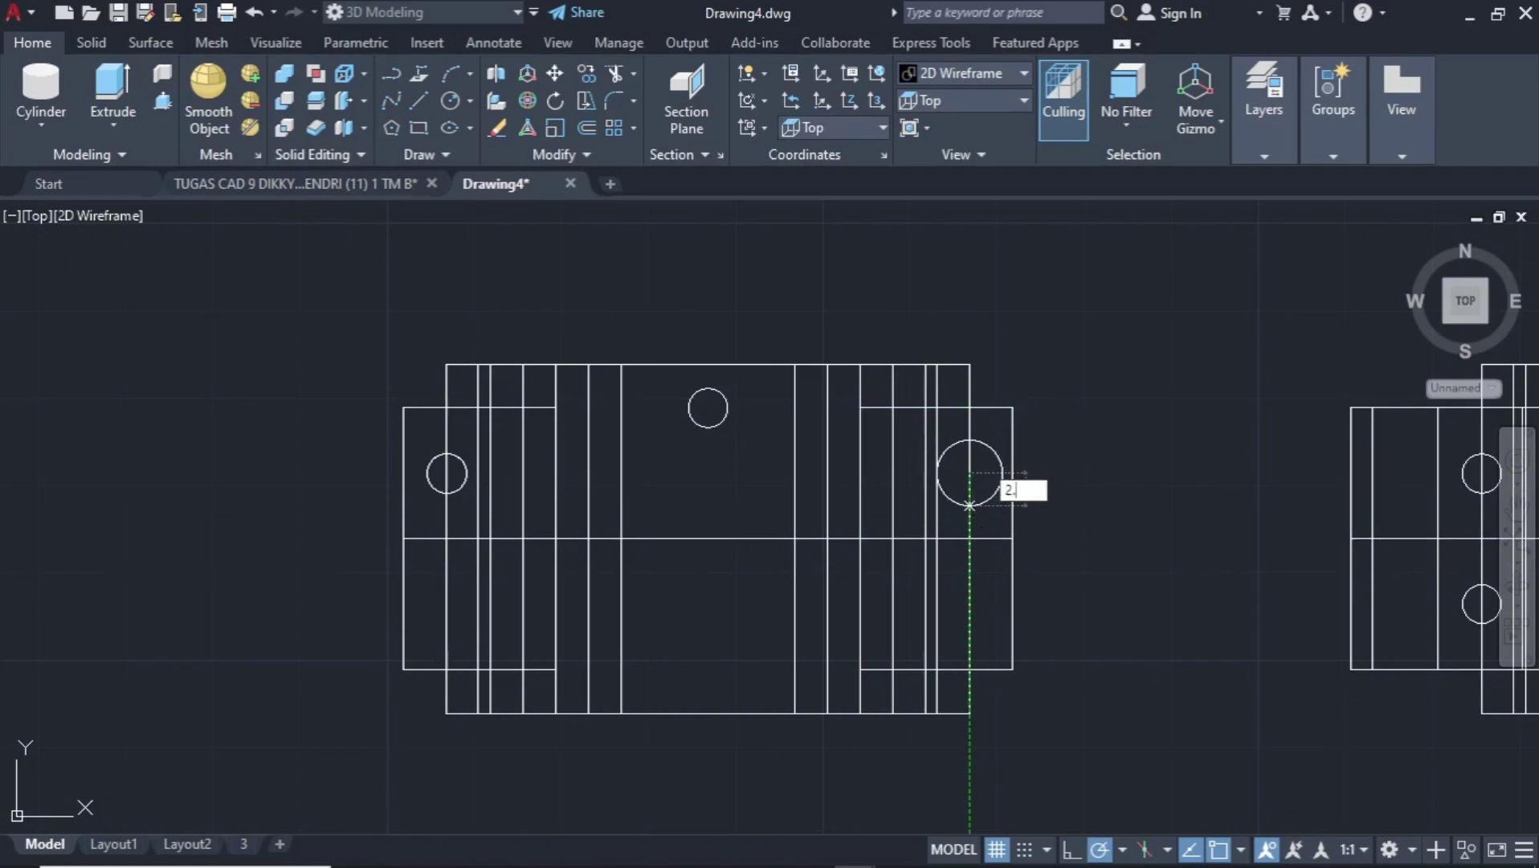
{"action": "key", "text": "Return"}
Mirror the three new circles across the horizontal centre line, keeping the originals.
{"action": "left_click", "coordinate": [683, 422]}
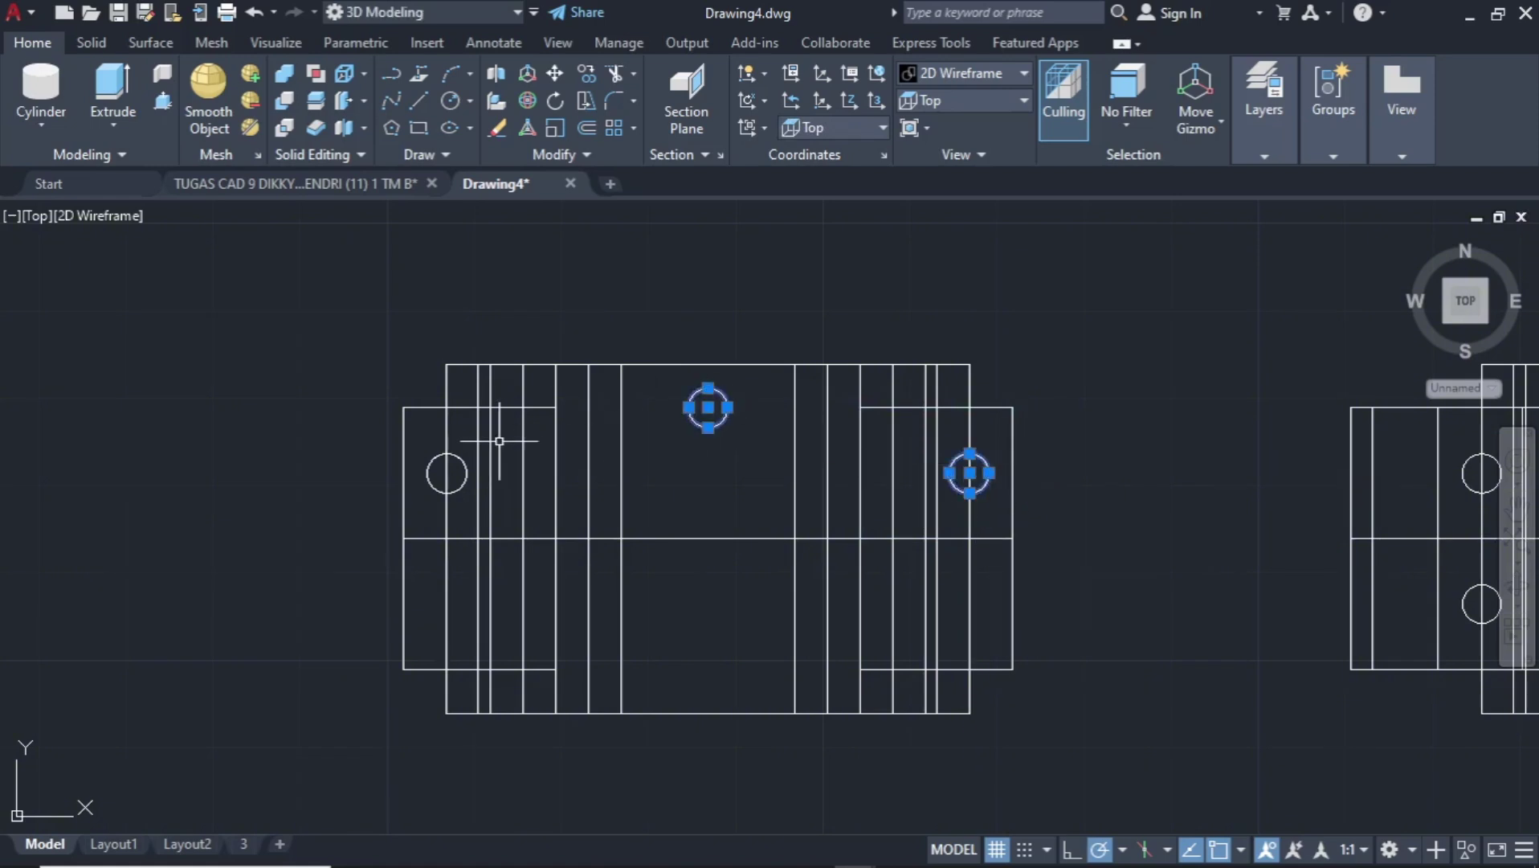
{"action": "type", "text": "MI"}
{"action": "key", "text": "Return"}
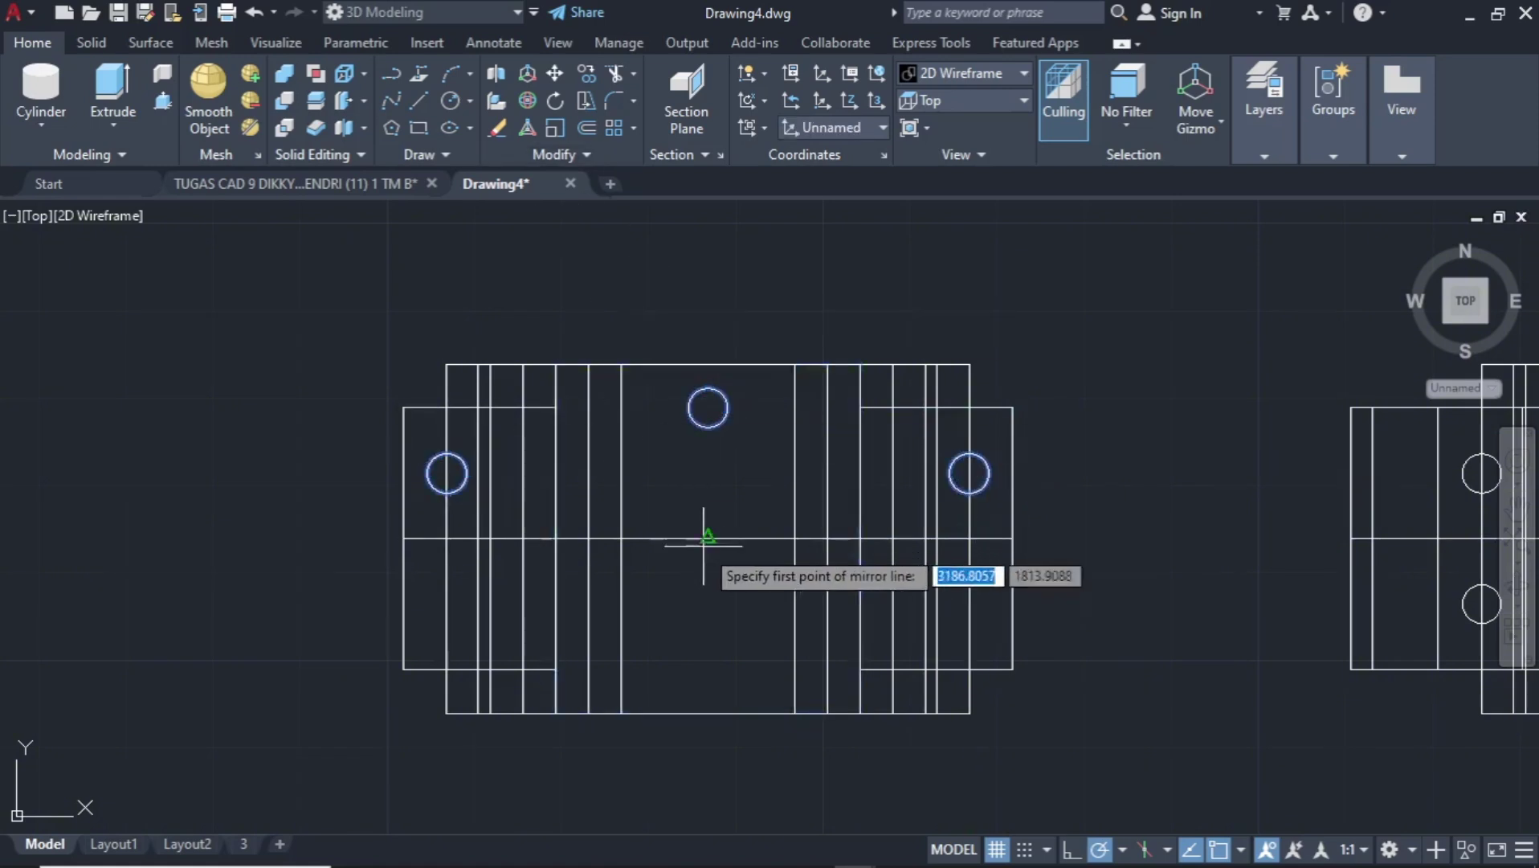
{"action": "left_click", "coordinate": [708, 539]}
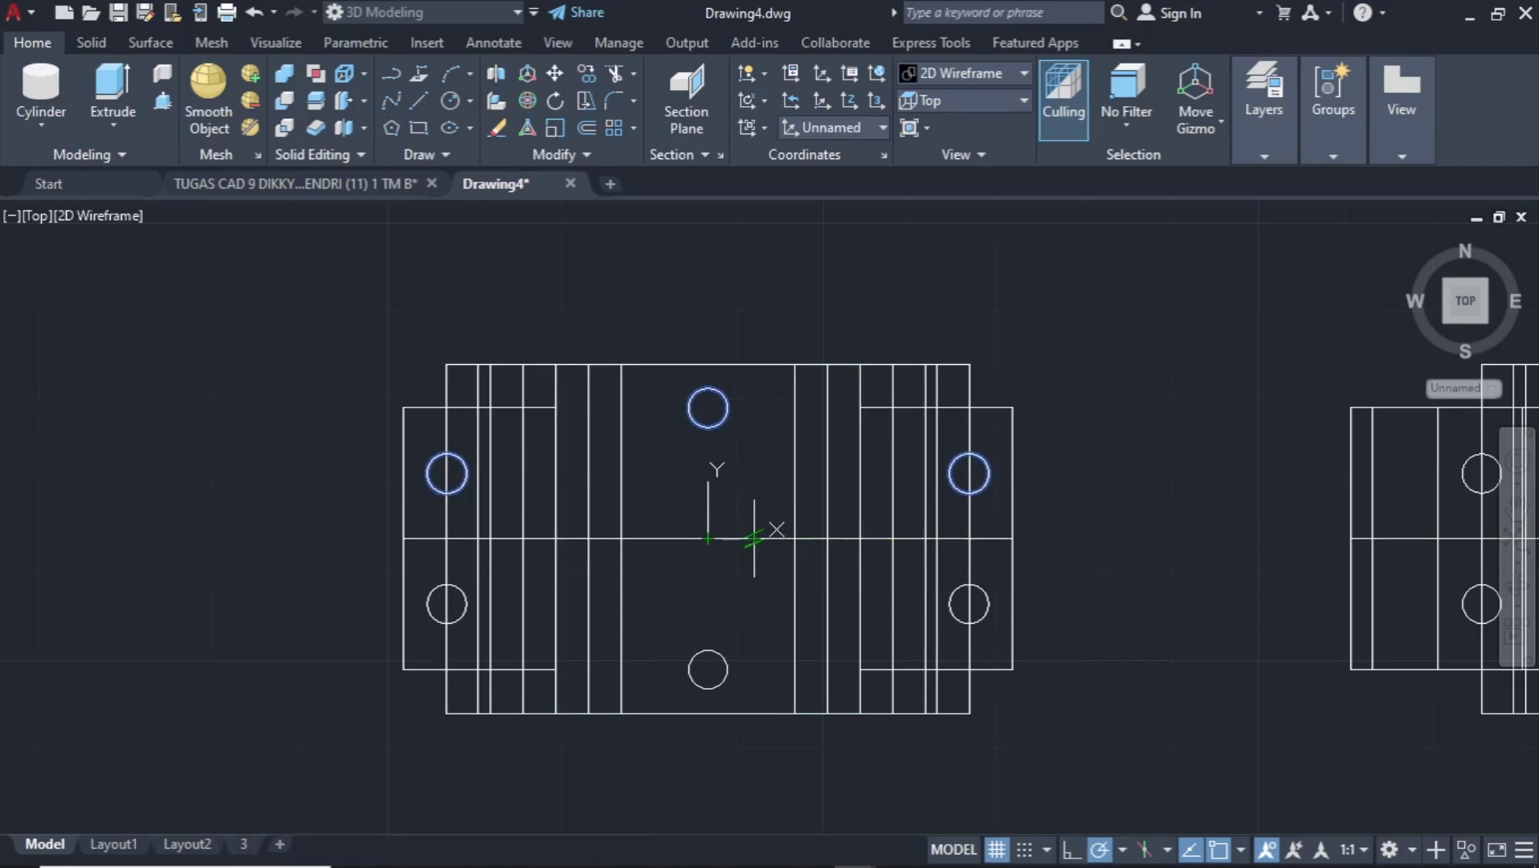
{"action": "left_click", "coordinate": [838, 599]}
Switch to the Shaded style and orbit around to inspect both parts' hole faces.
{"action": "left_click", "coordinate": [952, 73]}
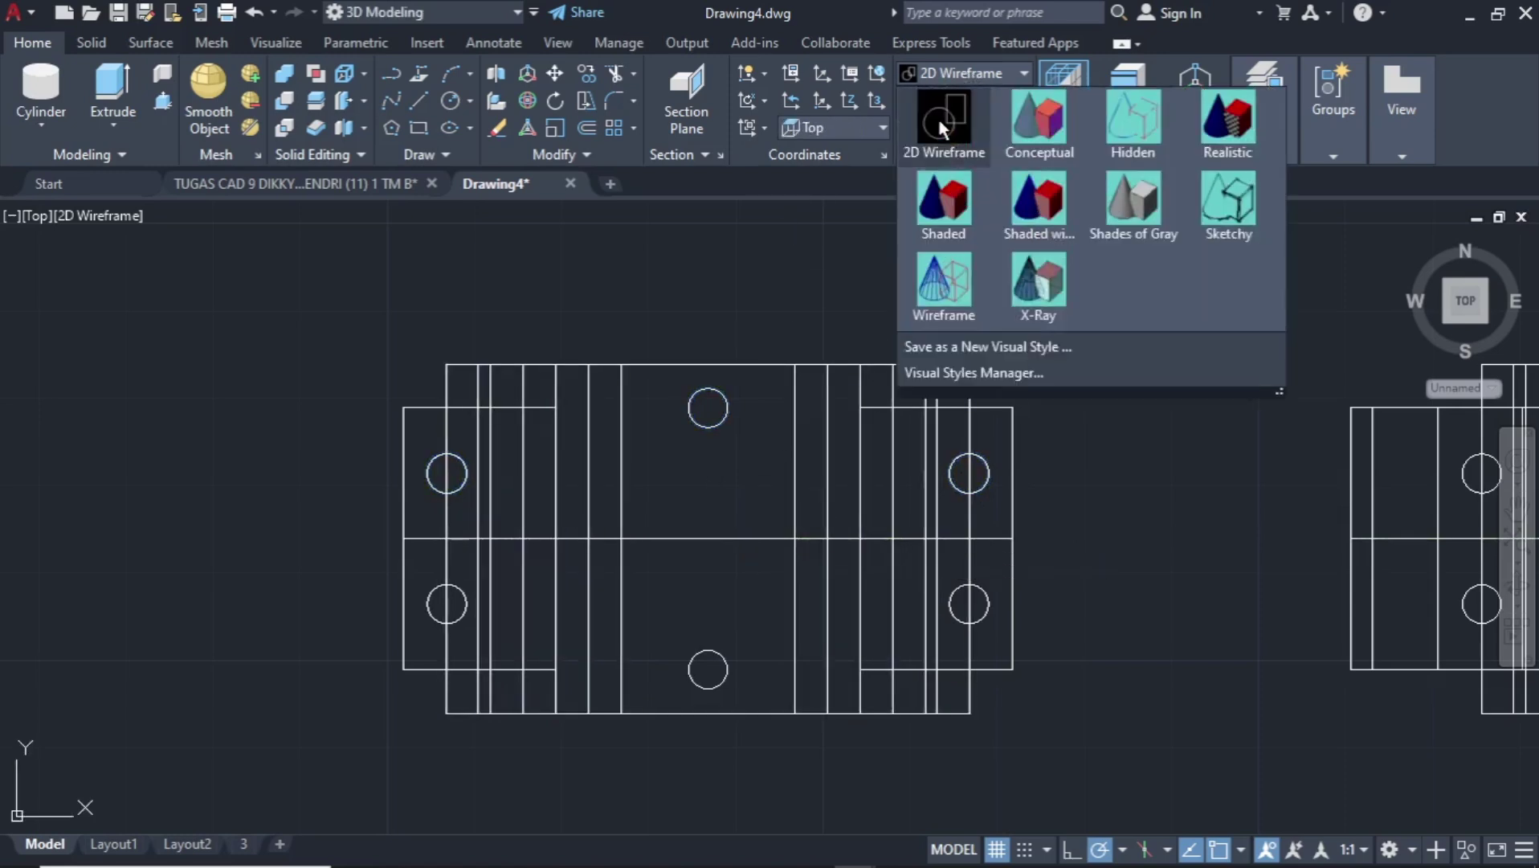
{"action": "left_click", "coordinate": [943, 201]}
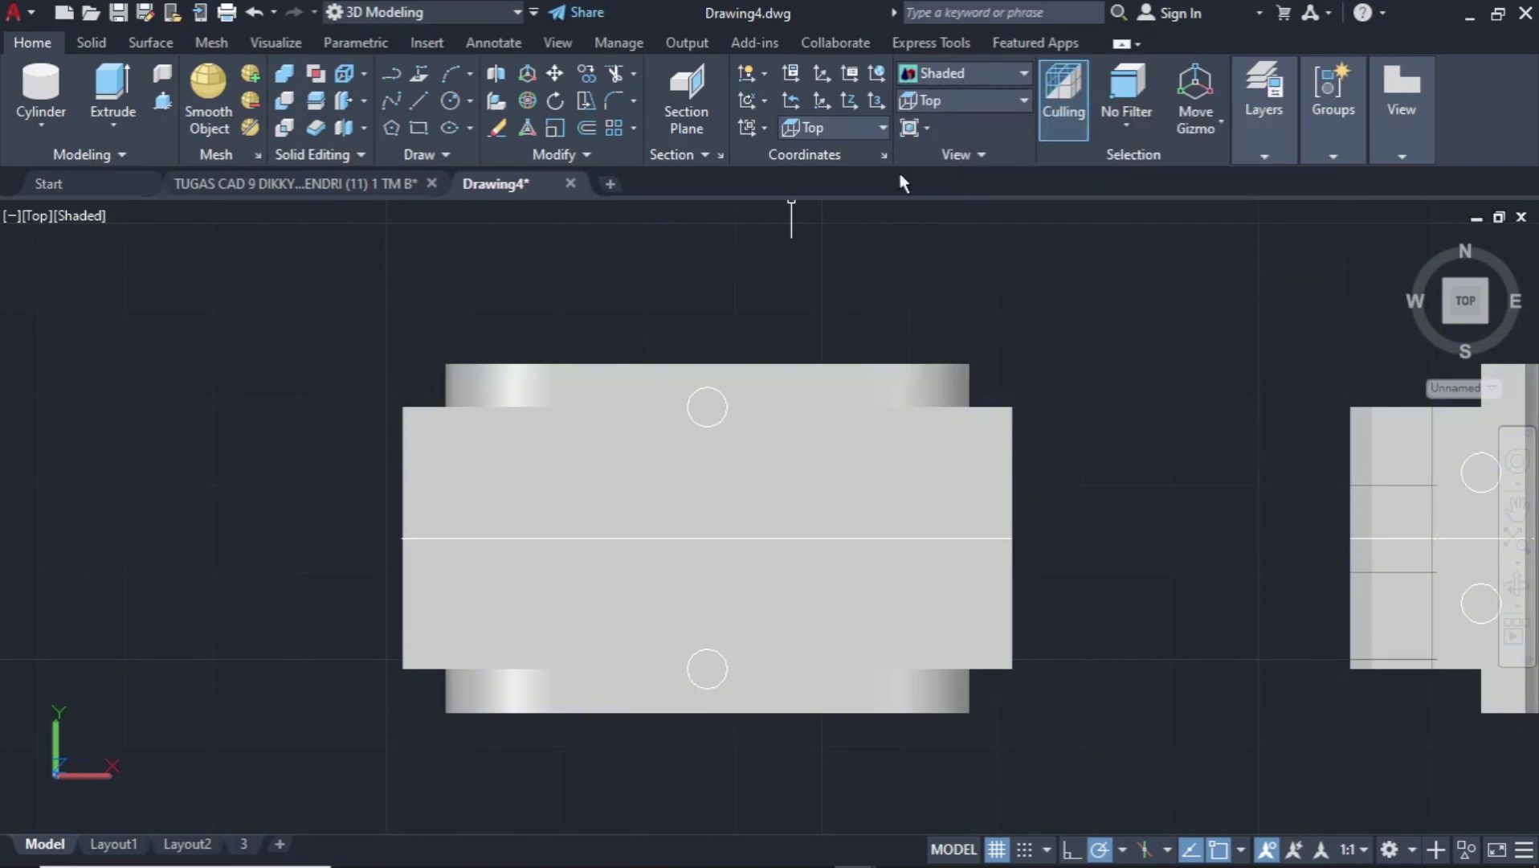
{"action": "middle_click_drag", "start_coordinate": [756, 652], "coordinate": [750, 498]}
{"action": "middle_click_drag", "start_coordinate": [735, 595], "coordinate": [739, 268], "text": "shift"}
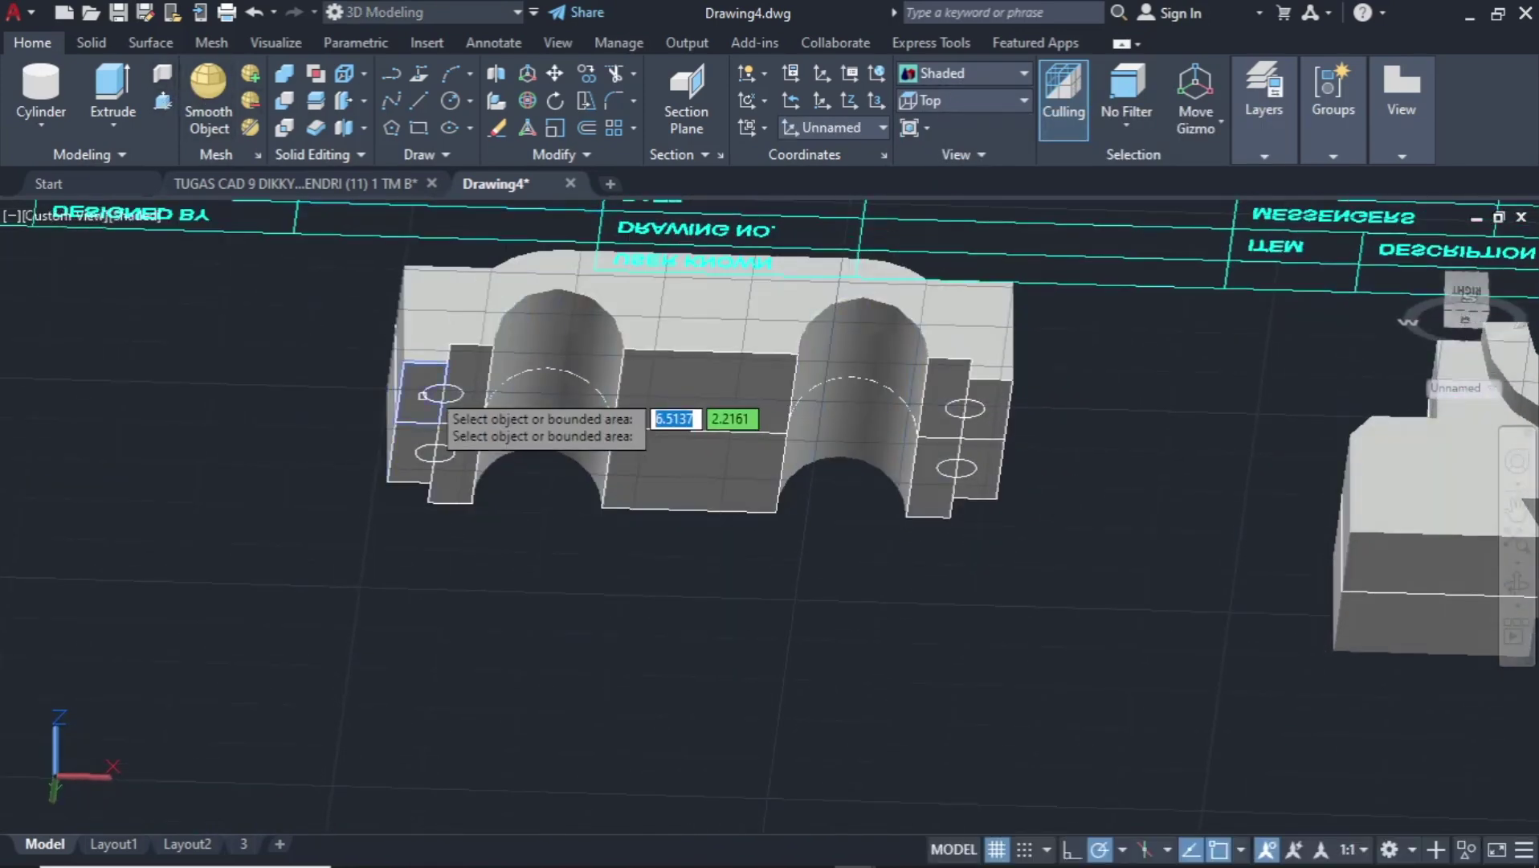
{"action": "middle_click_drag", "start_coordinate": [533, 581], "coordinate": [312, 213], "text": "shift"}
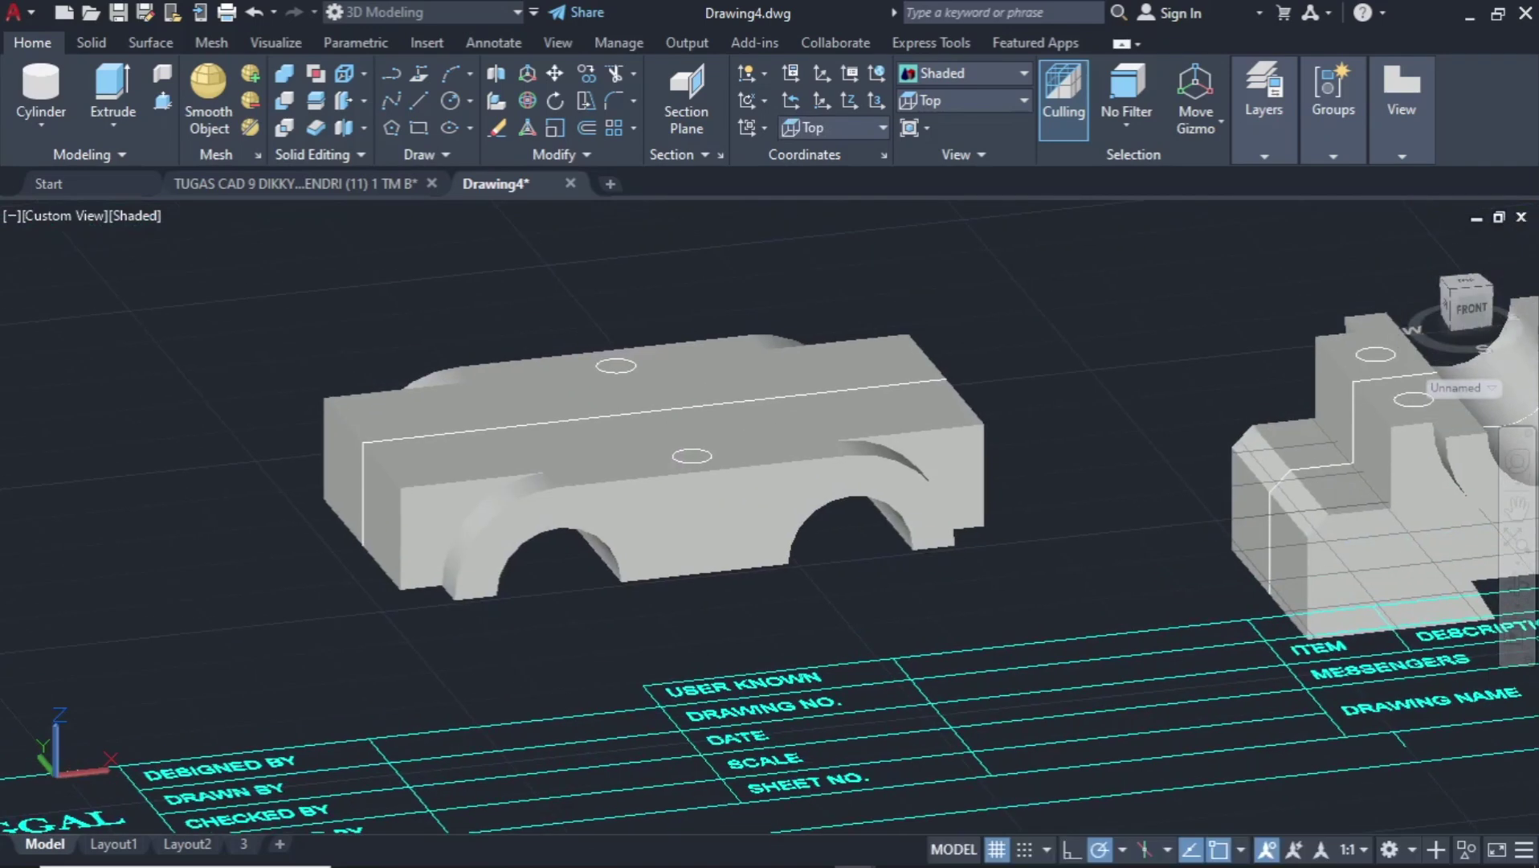
{"action": "left_click", "coordinate": [199, 284]}
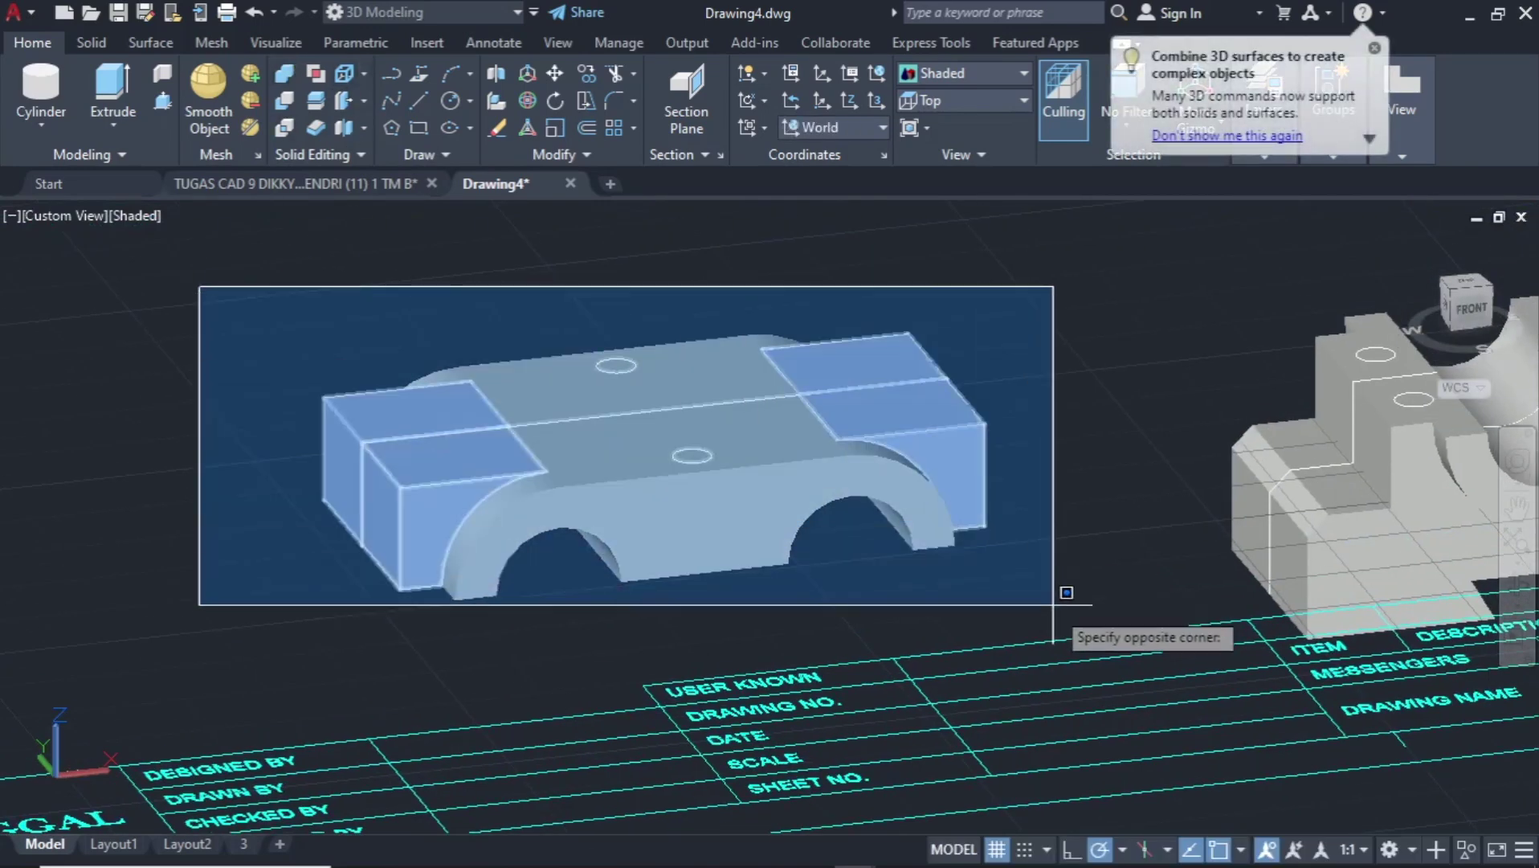
{"action": "left_click", "coordinate": [1055, 583]}
{"action": "key", "text": "Return"}
{"action": "middle_click_drag", "start_coordinate": [1121, 436], "coordinate": [405, 384]}
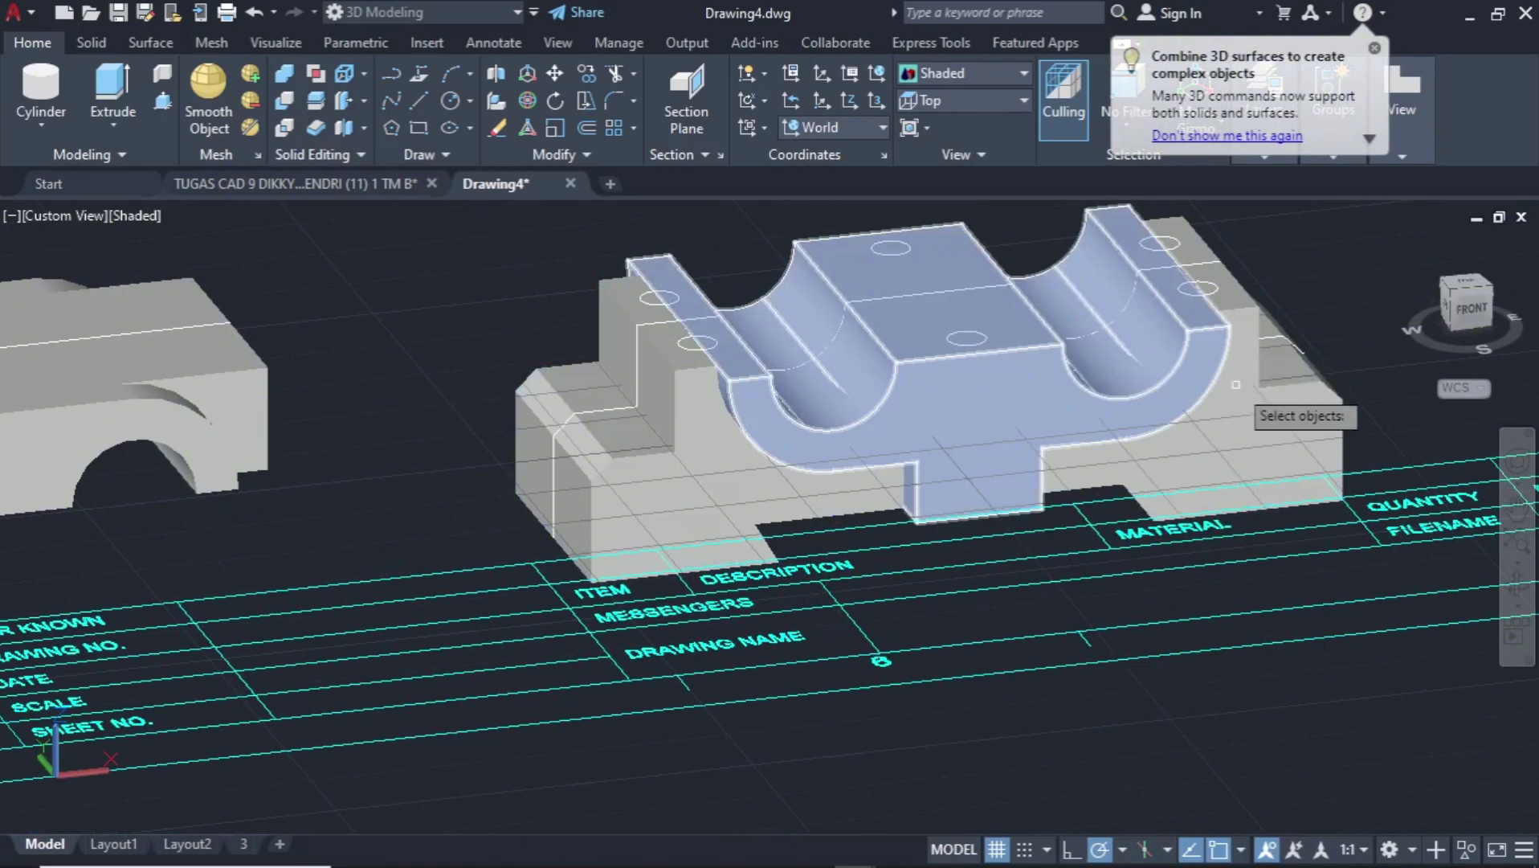
{"action": "left_click", "coordinate": [806, 434]}
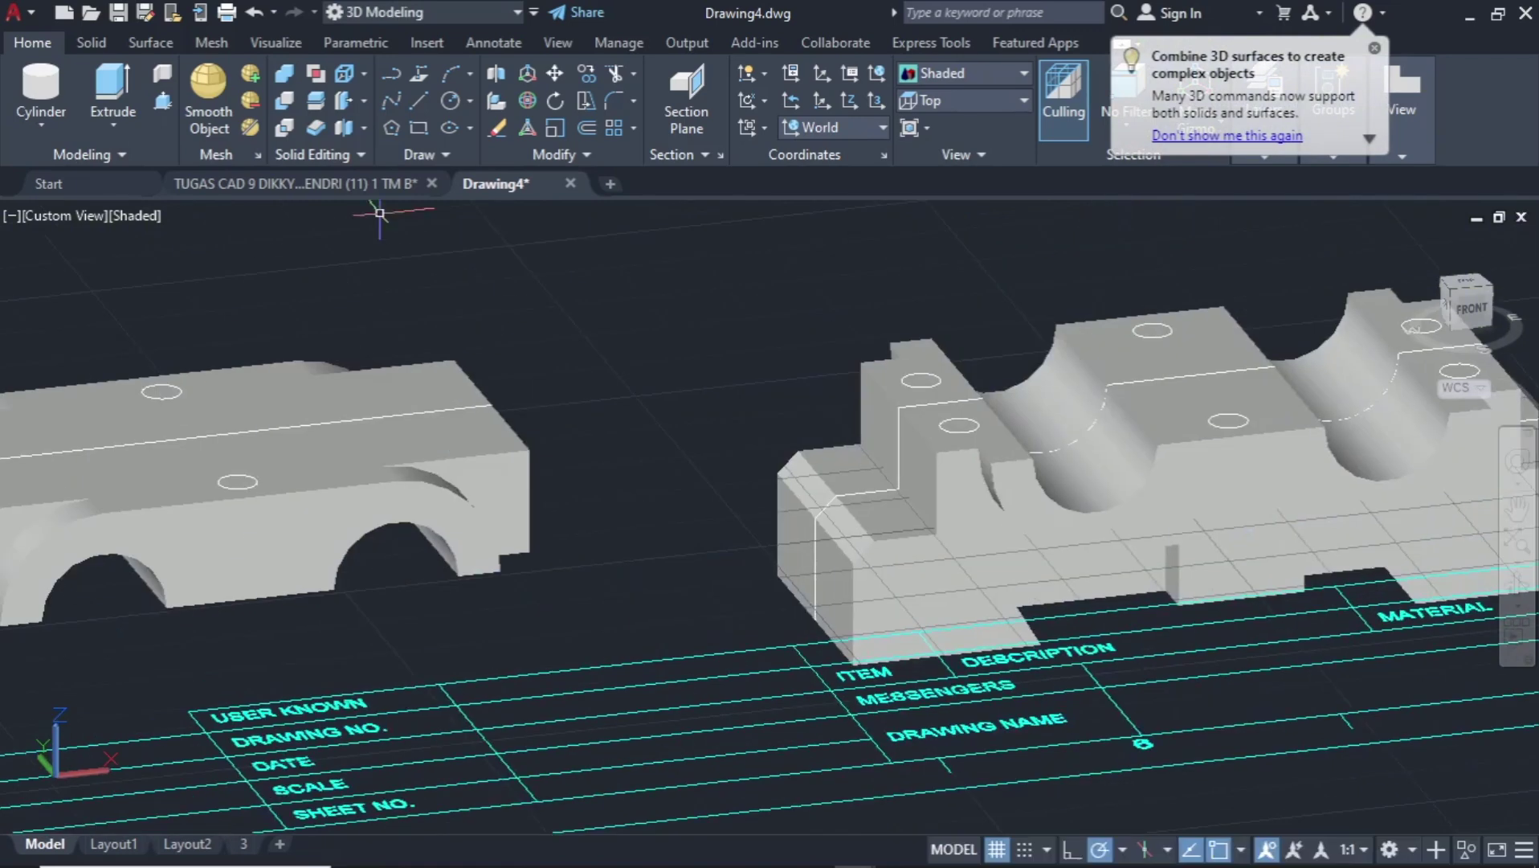
{"action": "mouse_move", "coordinate": [372, 339]}
{"action": "middle_mouse_down", "text": "shift"}
{"action": "mouse_move", "coordinate": [445, 253]}
{"action": "mouse_move", "coordinate": [345, 345]}
{"action": "middle_mouse_up", "text": "shift"}
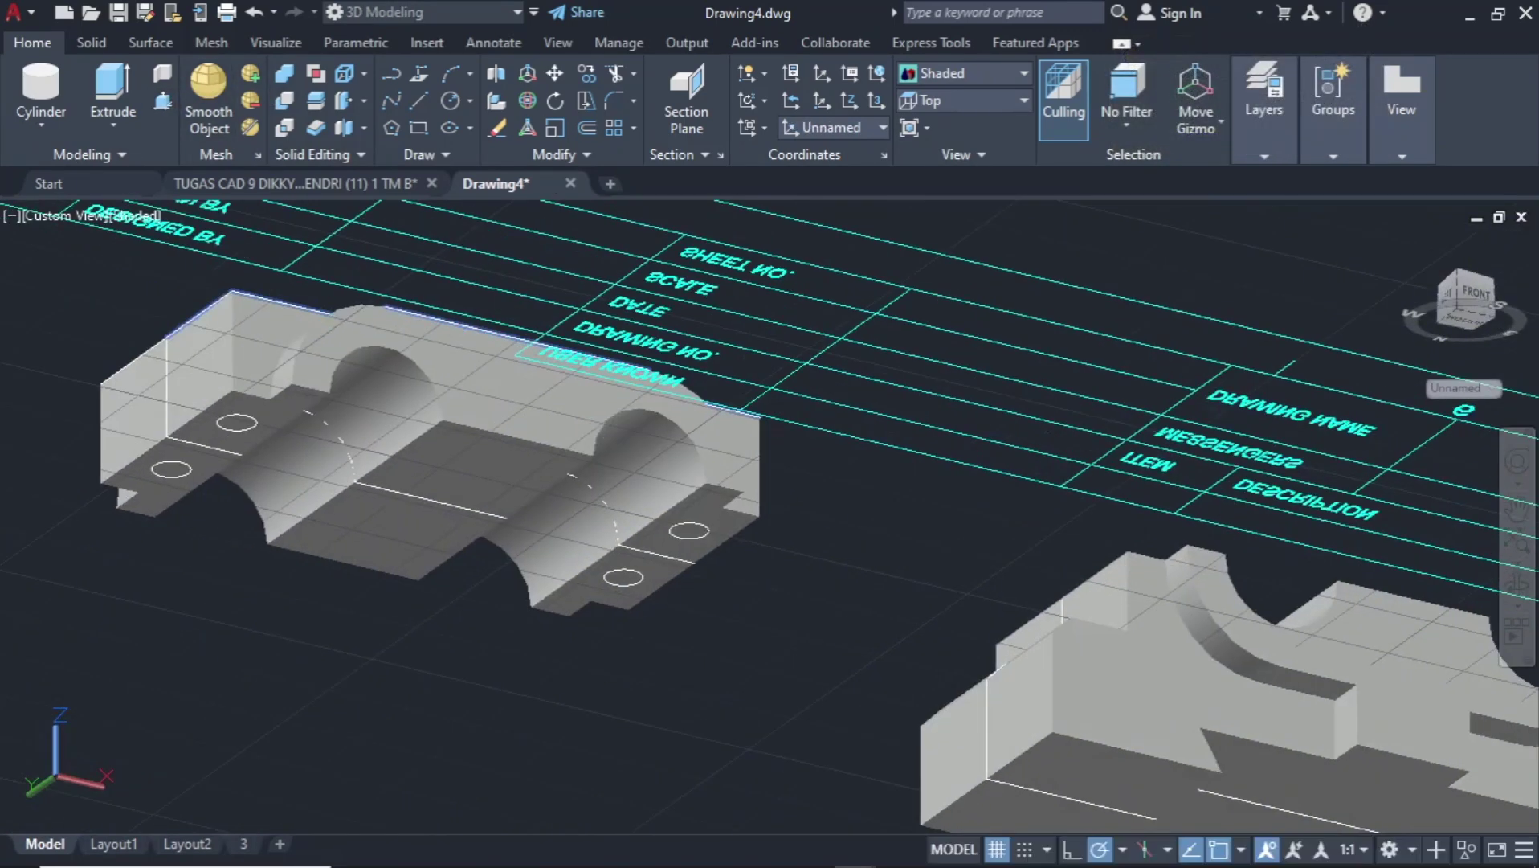
Try press-pulling hole circles, cancelling the first attempts while orbiting to the top faces.
{"action": "key", "text": "ctrl+shift+e"}
{"action": "left_click", "coordinate": [177, 473]}
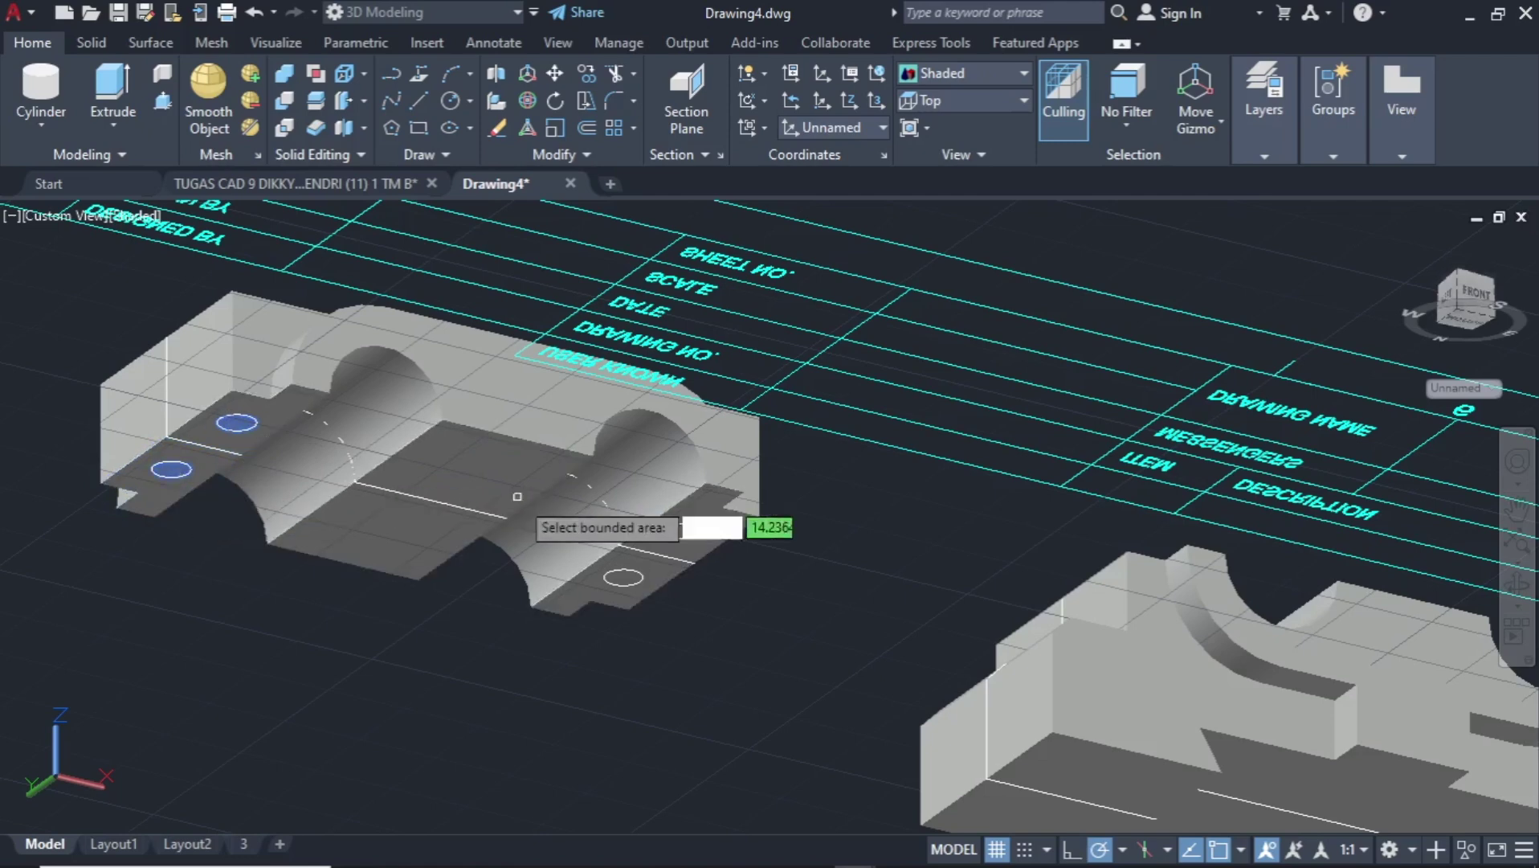
{"action": "left_click", "coordinate": [687, 532]}
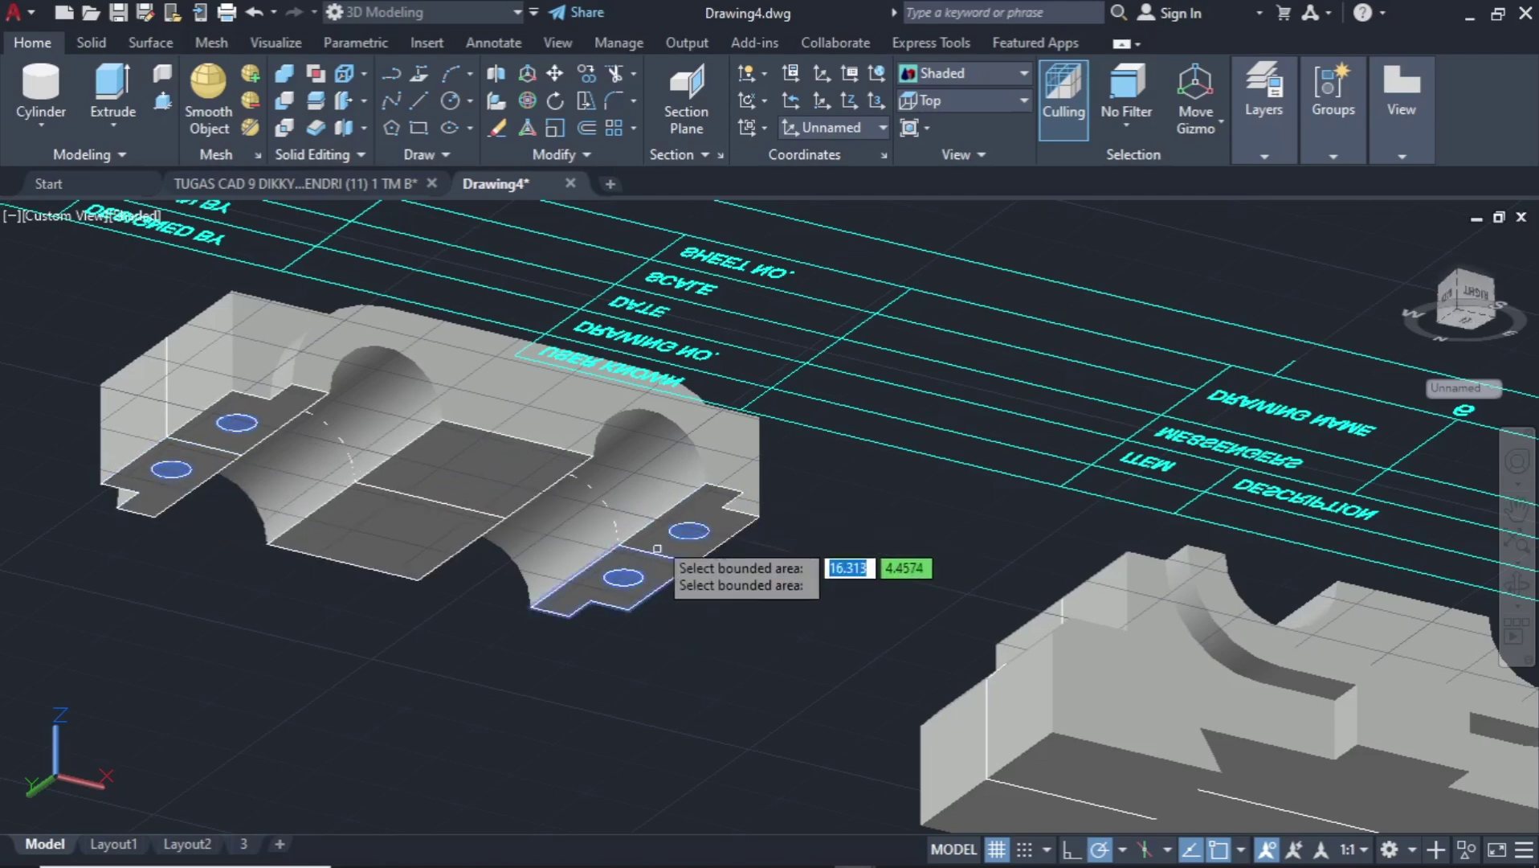
{"action": "middle_click_drag", "start_coordinate": [699, 563], "coordinate": [575, 609], "text": "shift"}
{"action": "key", "text": "Return"}
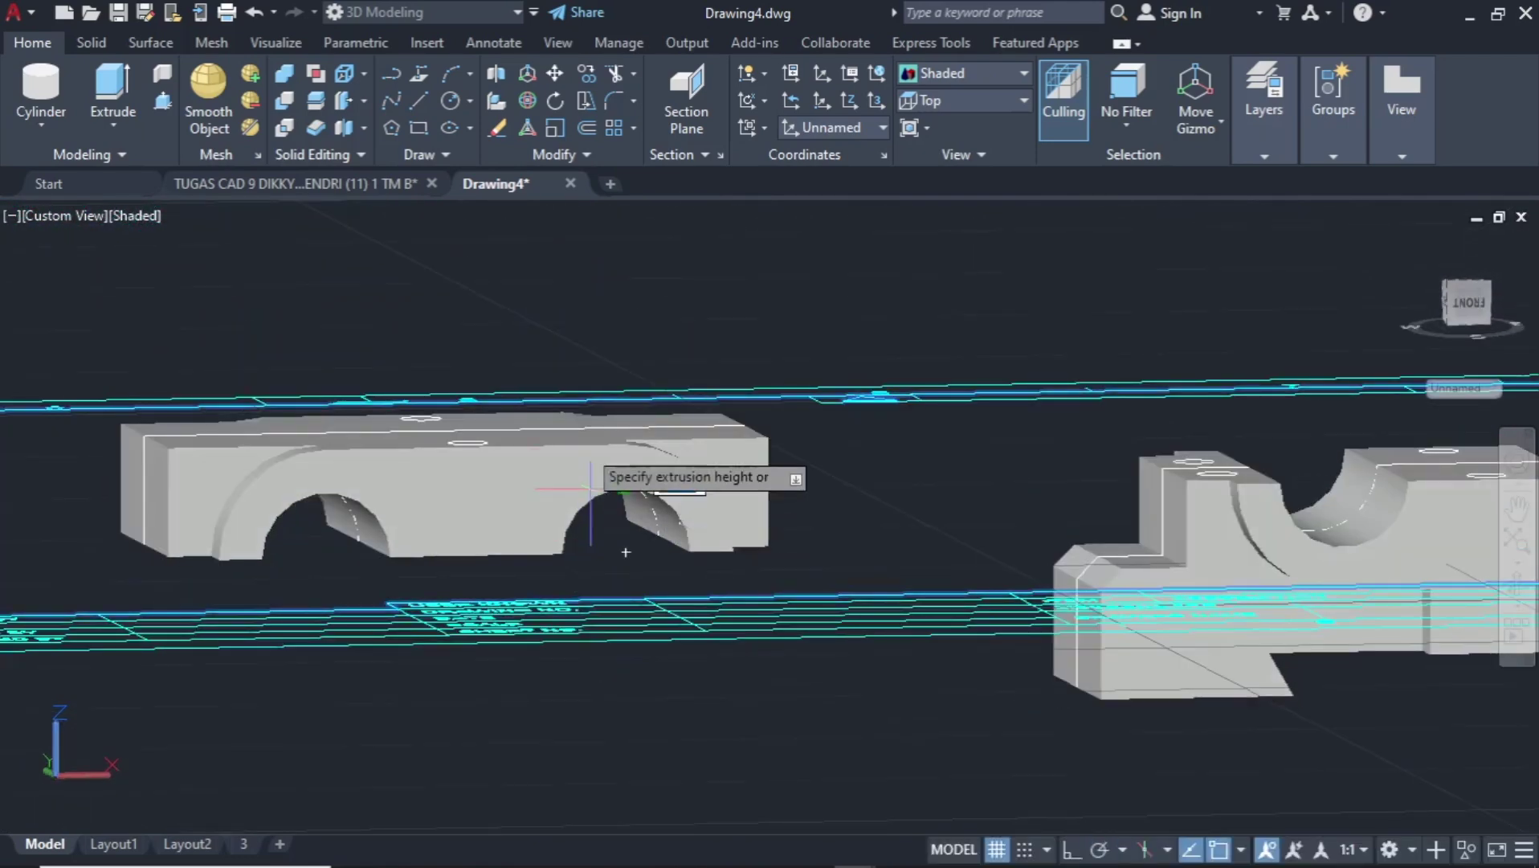
{"action": "key", "text": "Escape"}
{"action": "middle_click_drag", "start_coordinate": [494, 389], "coordinate": [474, 482], "text": "shift"}
{"action": "left_click", "coordinate": [412, 555]}
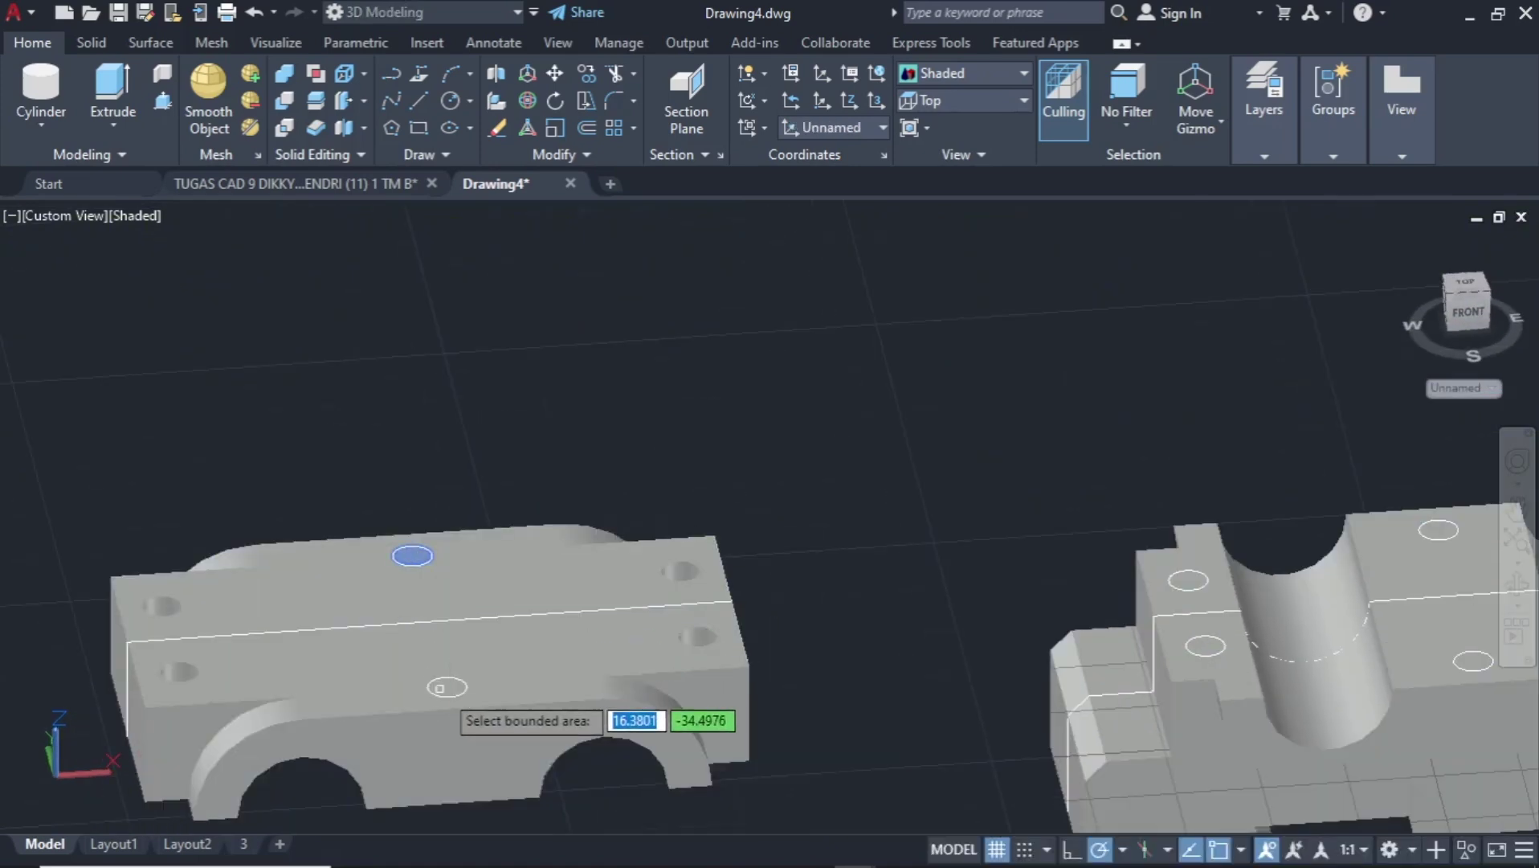
{"action": "left_click", "coordinate": [442, 683]}
{"action": "mouse_move", "coordinate": [602, 791]}
{"action": "middle_mouse_down", "text": "shift"}
{"action": "mouse_move", "coordinate": [567, 731]}
{"action": "mouse_move", "coordinate": [450, 764]}
{"action": "mouse_move", "coordinate": [482, 643]}
{"action": "mouse_move", "coordinate": [474, 593]}
{"action": "middle_mouse_up", "text": "shift"}
{"action": "key", "text": "Escape"}
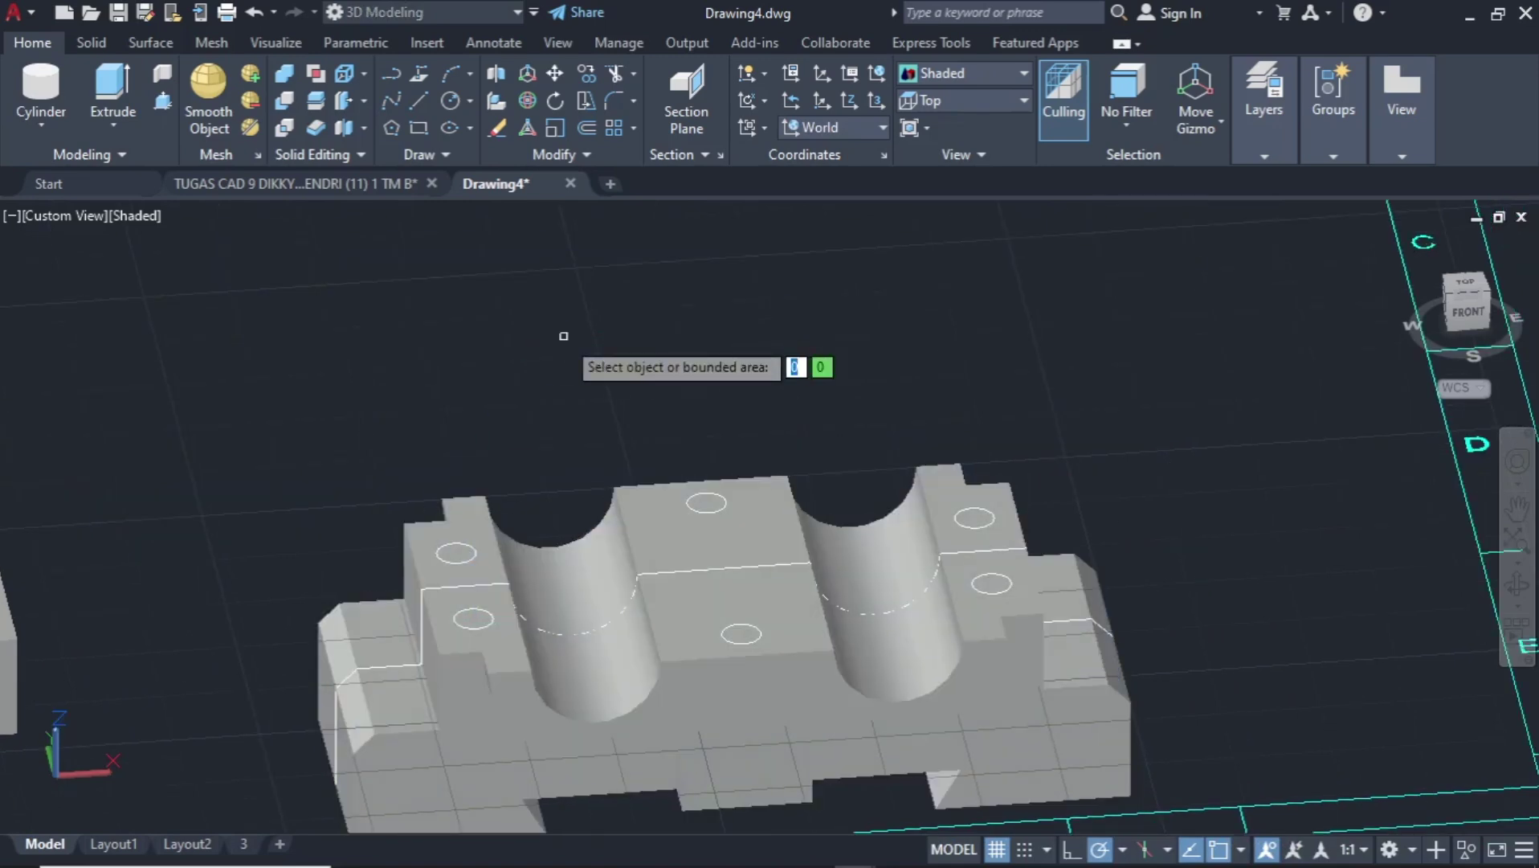
Press-pull all six hole circles about 15 units into the solids as holes.
{"action": "left_click", "coordinate": [456, 552], "text": "shift"}
{"action": "left_click", "coordinate": [473, 618], "text": "shift"}
{"action": "left_click", "coordinate": [706, 502], "text": "shift"}
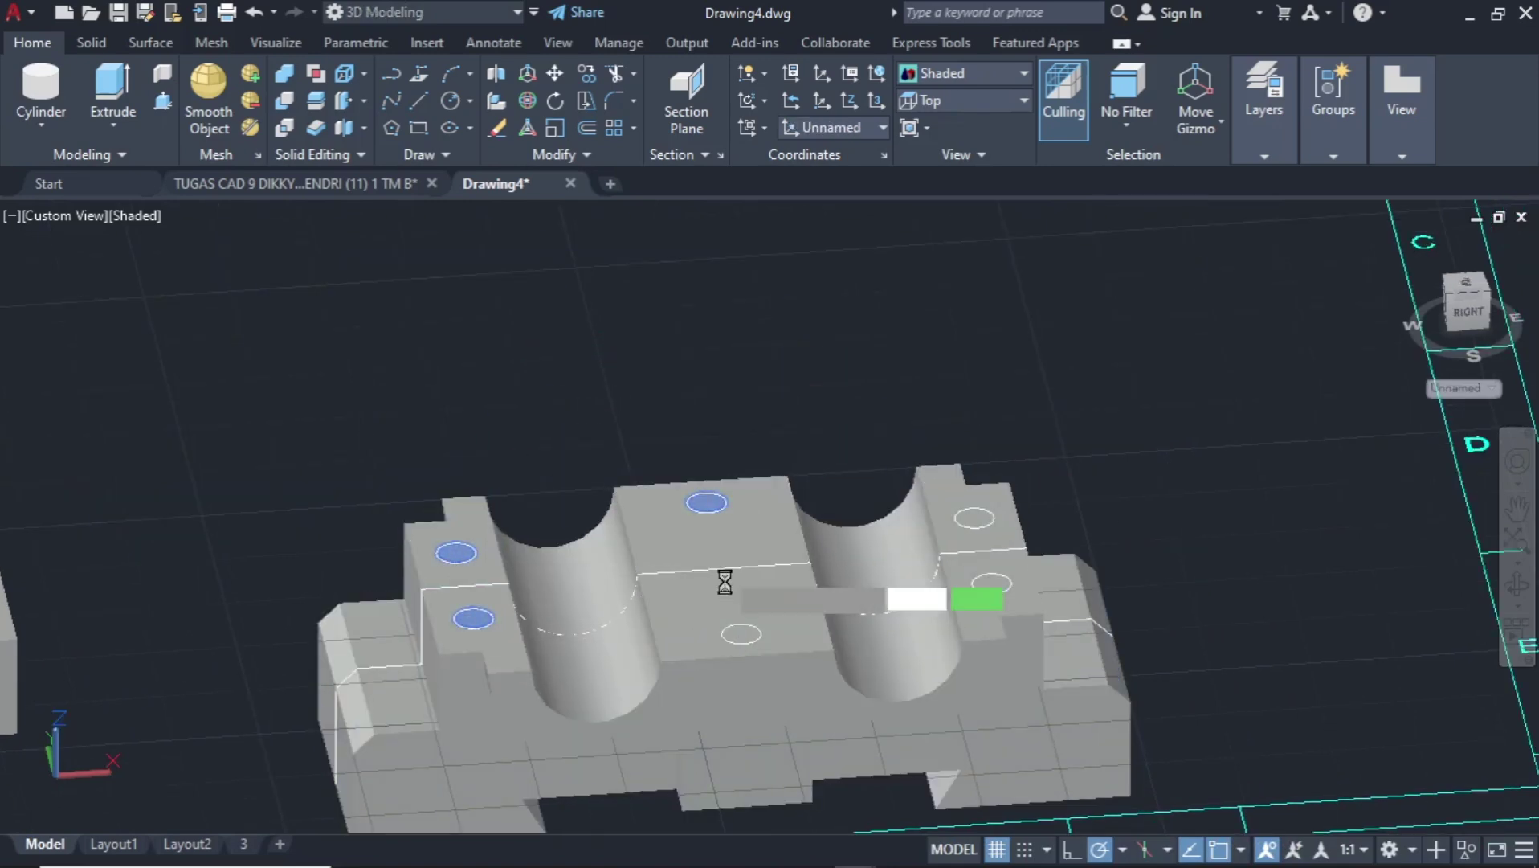
{"action": "left_click", "coordinate": [740, 634], "text": "shift"}
{"action": "left_click", "coordinate": [974, 517], "text": "shift"}
{"action": "left_click", "coordinate": [993, 581], "text": "shift"}
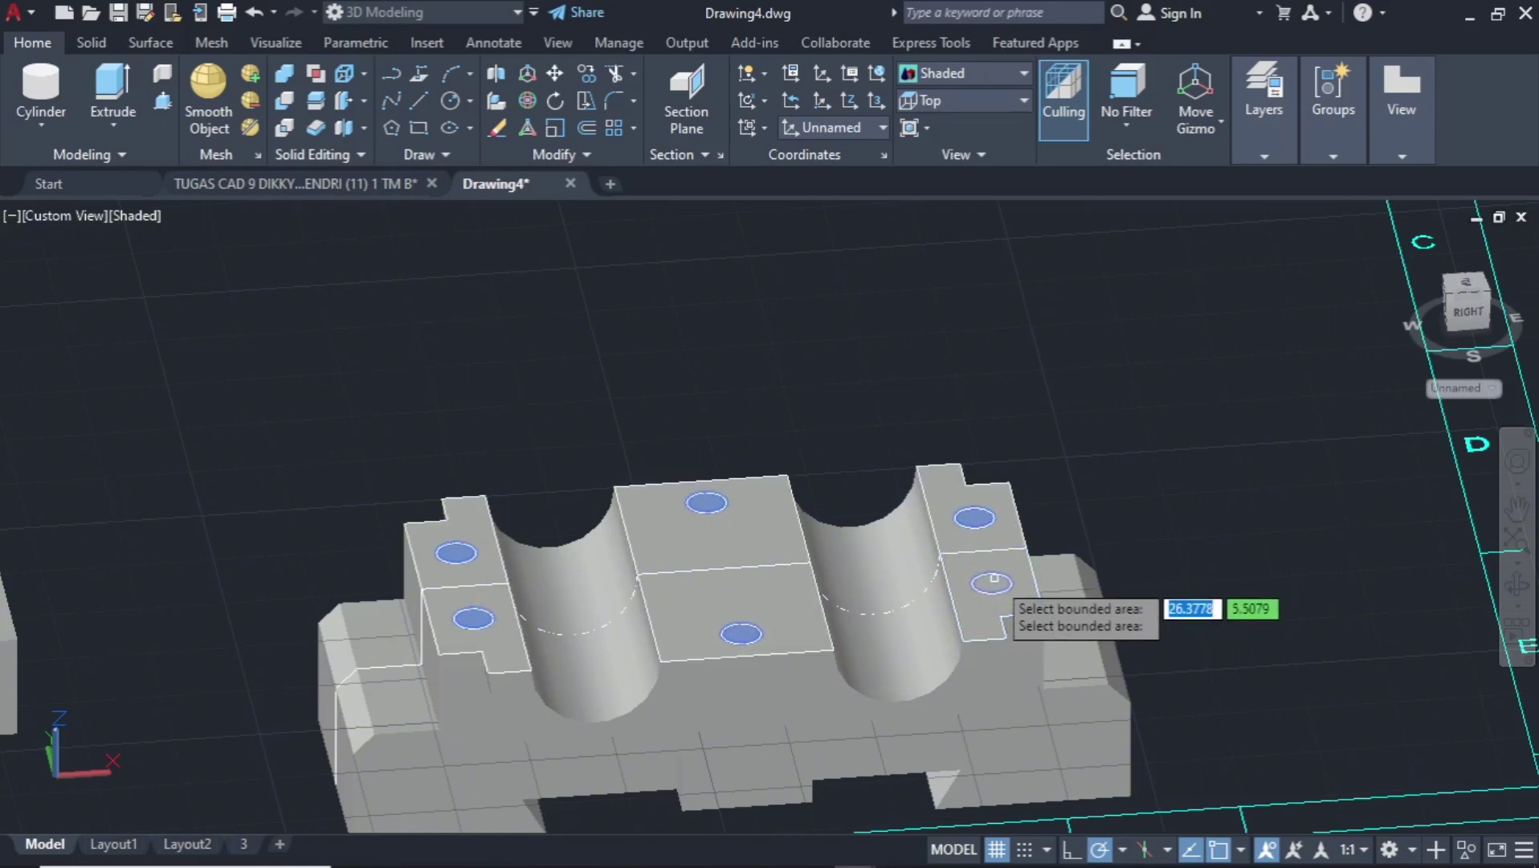
{"action": "key", "text": "Return"}
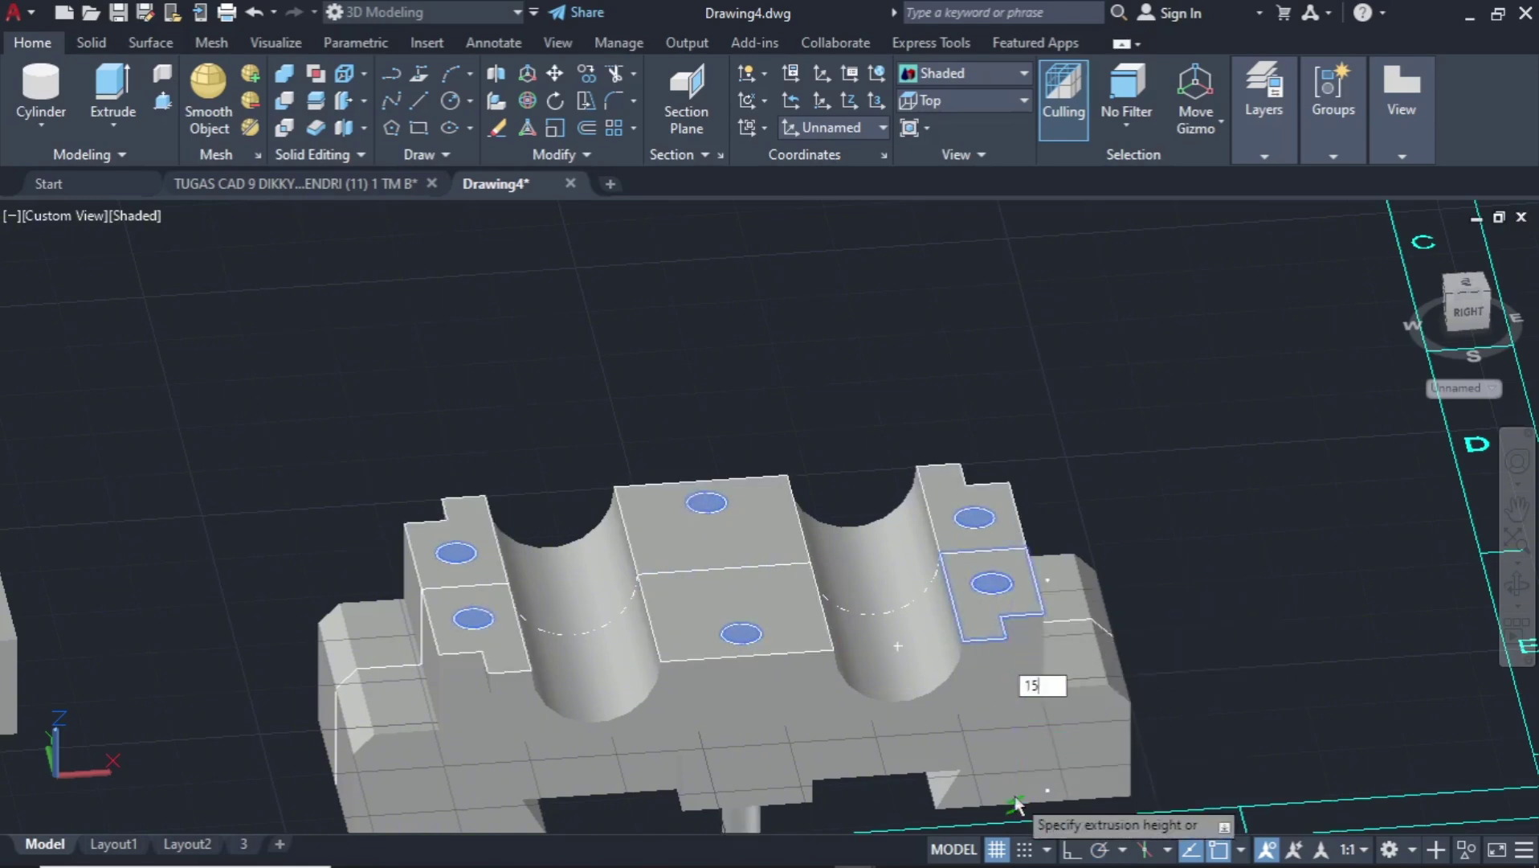
{"action": "left_click", "coordinate": [1016, 804]}
{"action": "scroll", "coordinate": [1186, 526], "scroll_direction": "down", "scroll_amount": 2}
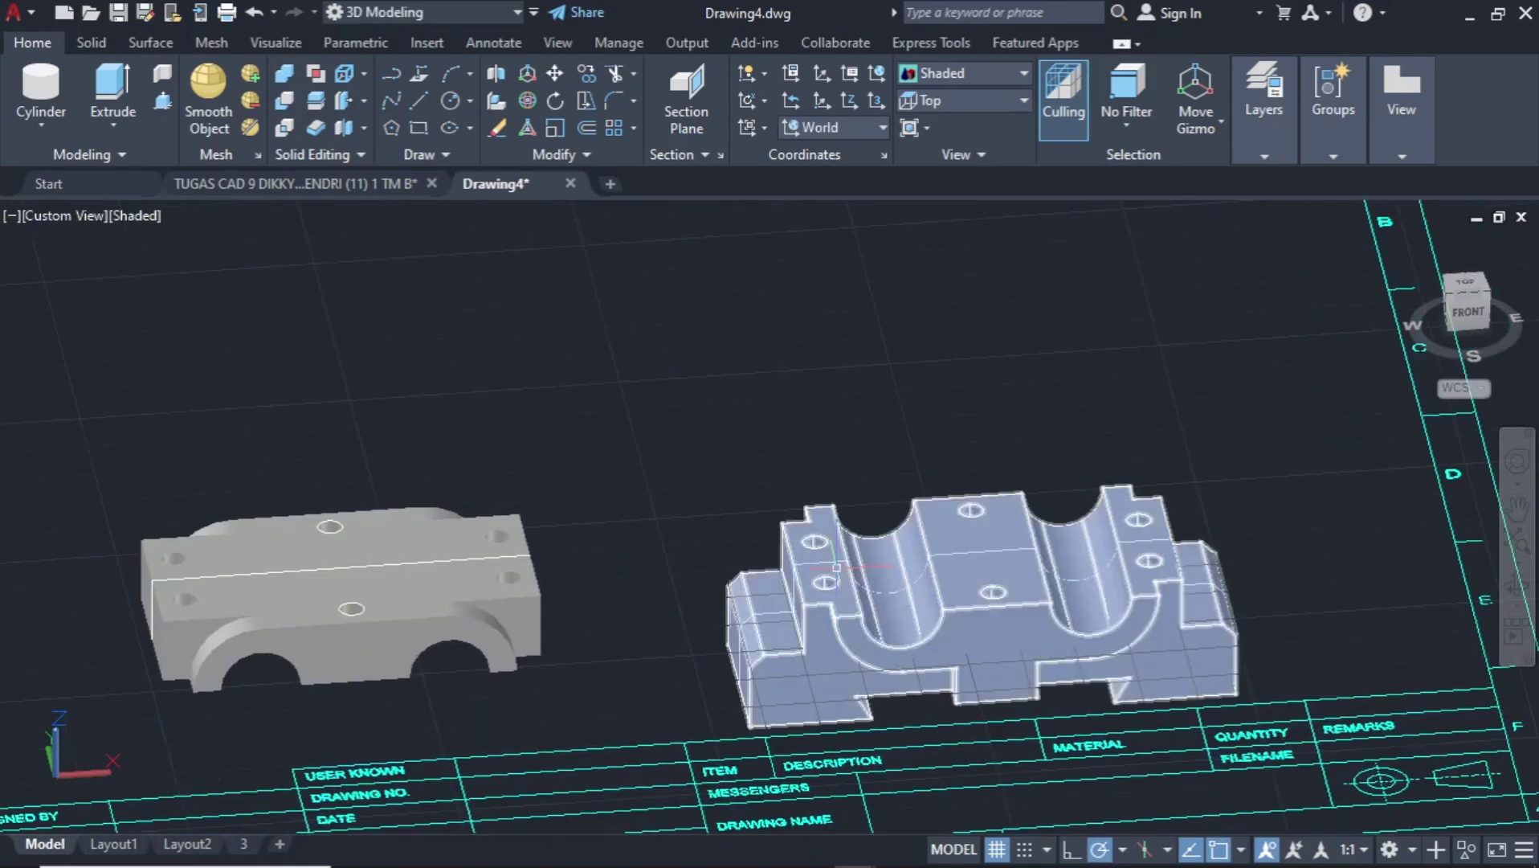
Move the cap block from its corner endpoint onto the matching corner of the base block.
{"action": "left_click", "coordinate": [821, 652]}
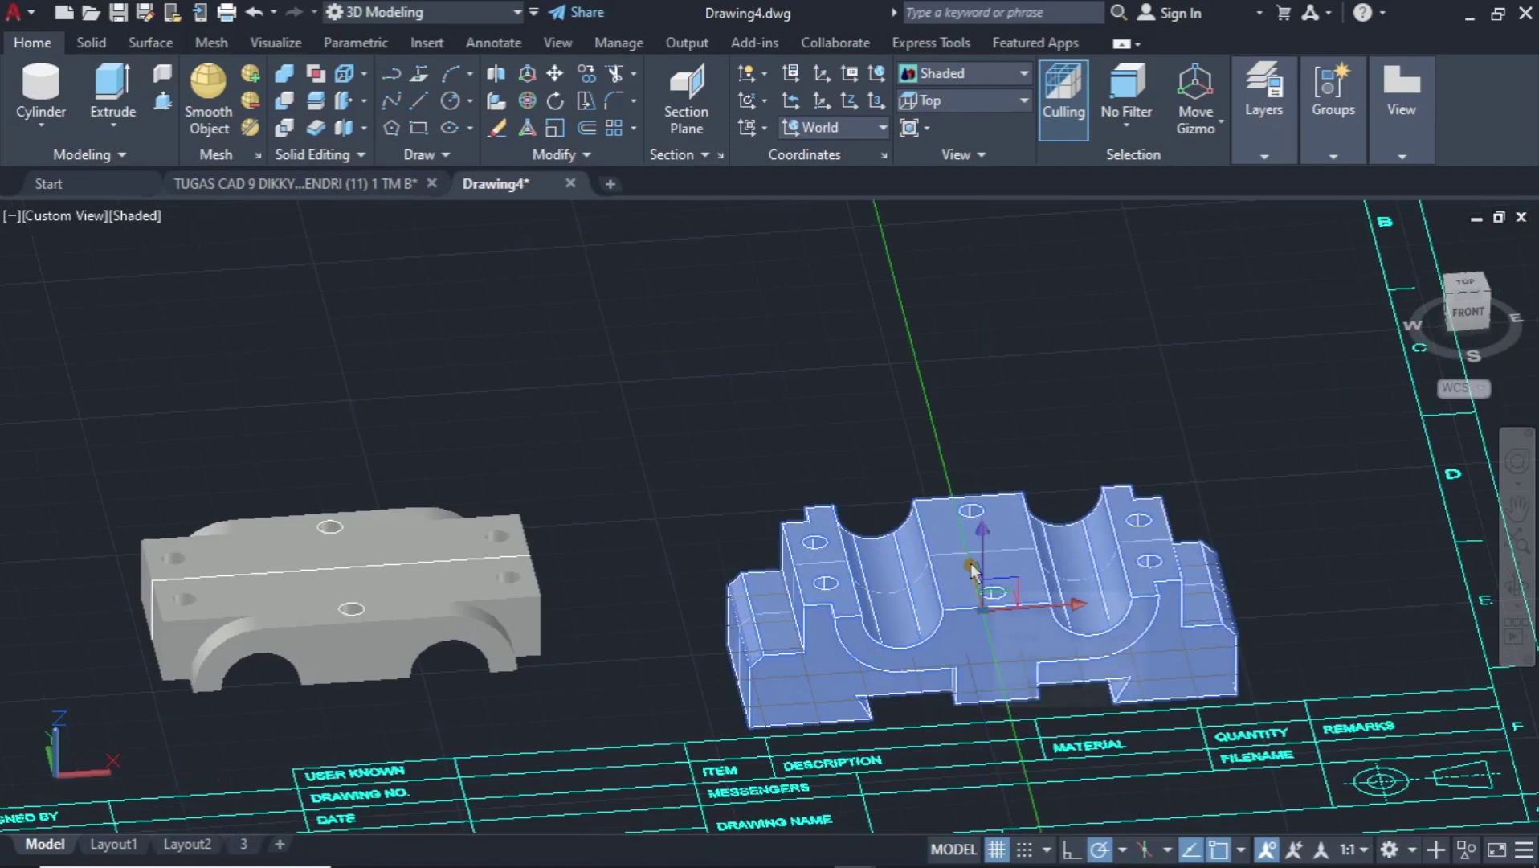
{"action": "key", "text": "Escape"}
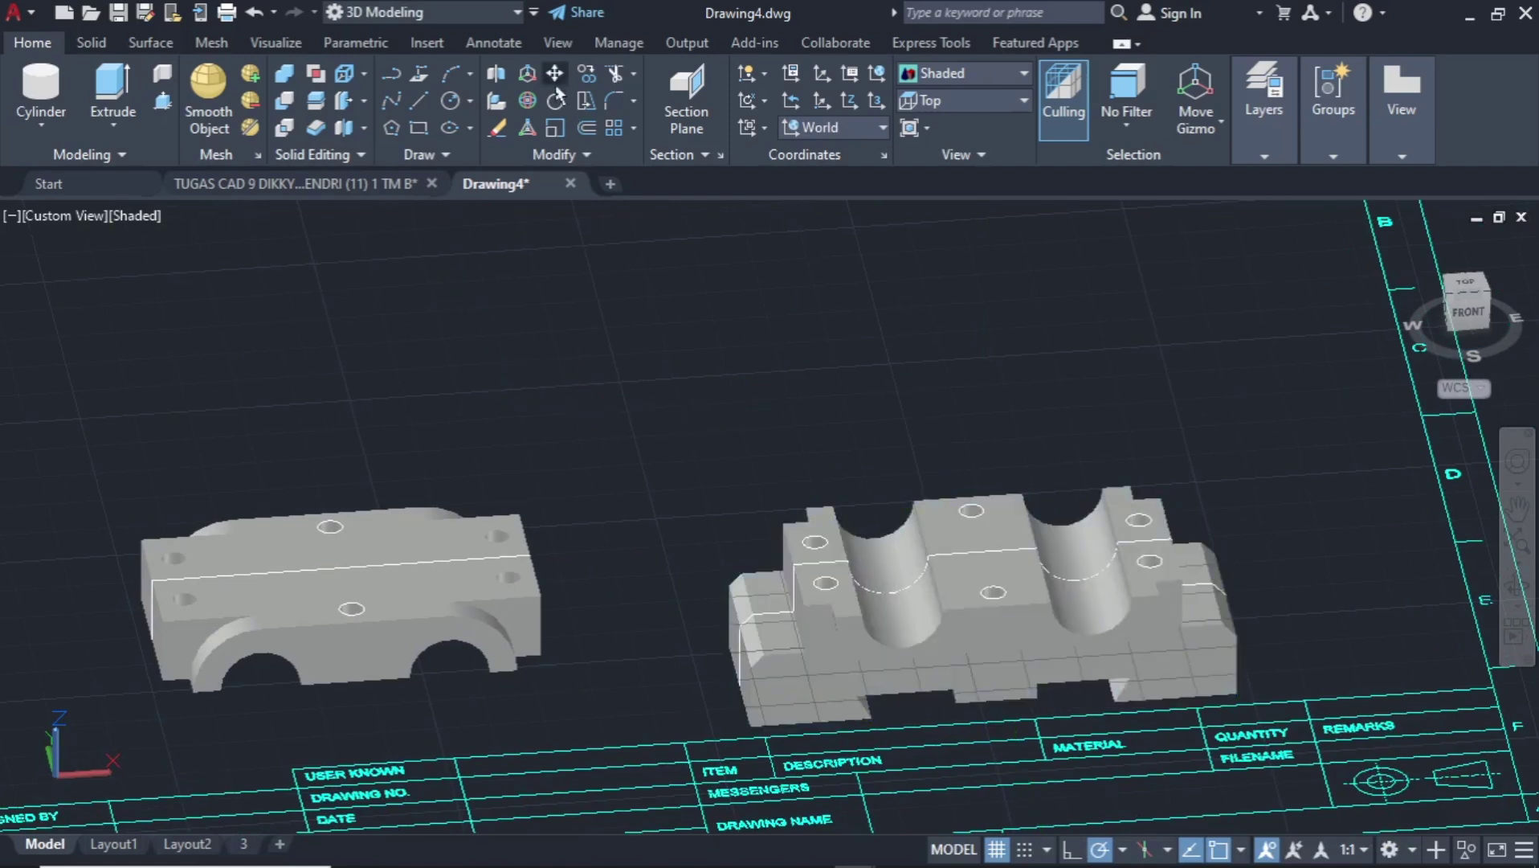
{"action": "left_click", "coordinate": [554, 74]}
{"action": "left_click", "coordinate": [477, 566]}
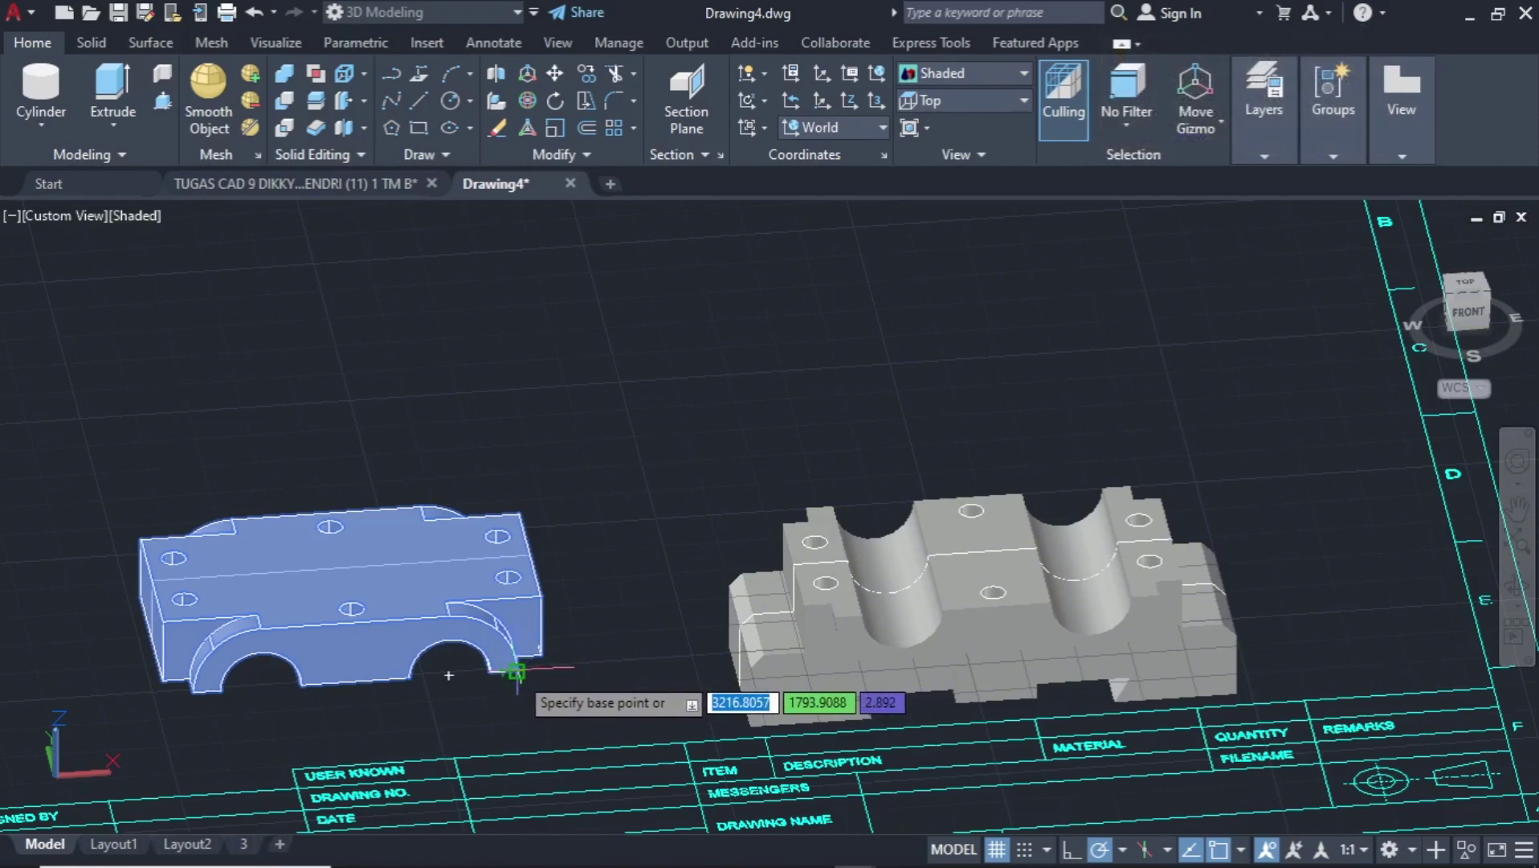
{"action": "left_click", "coordinate": [516, 672]}
{"action": "scroll", "coordinate": [1072, 611], "scroll_direction": "up", "scroll_amount": 5}
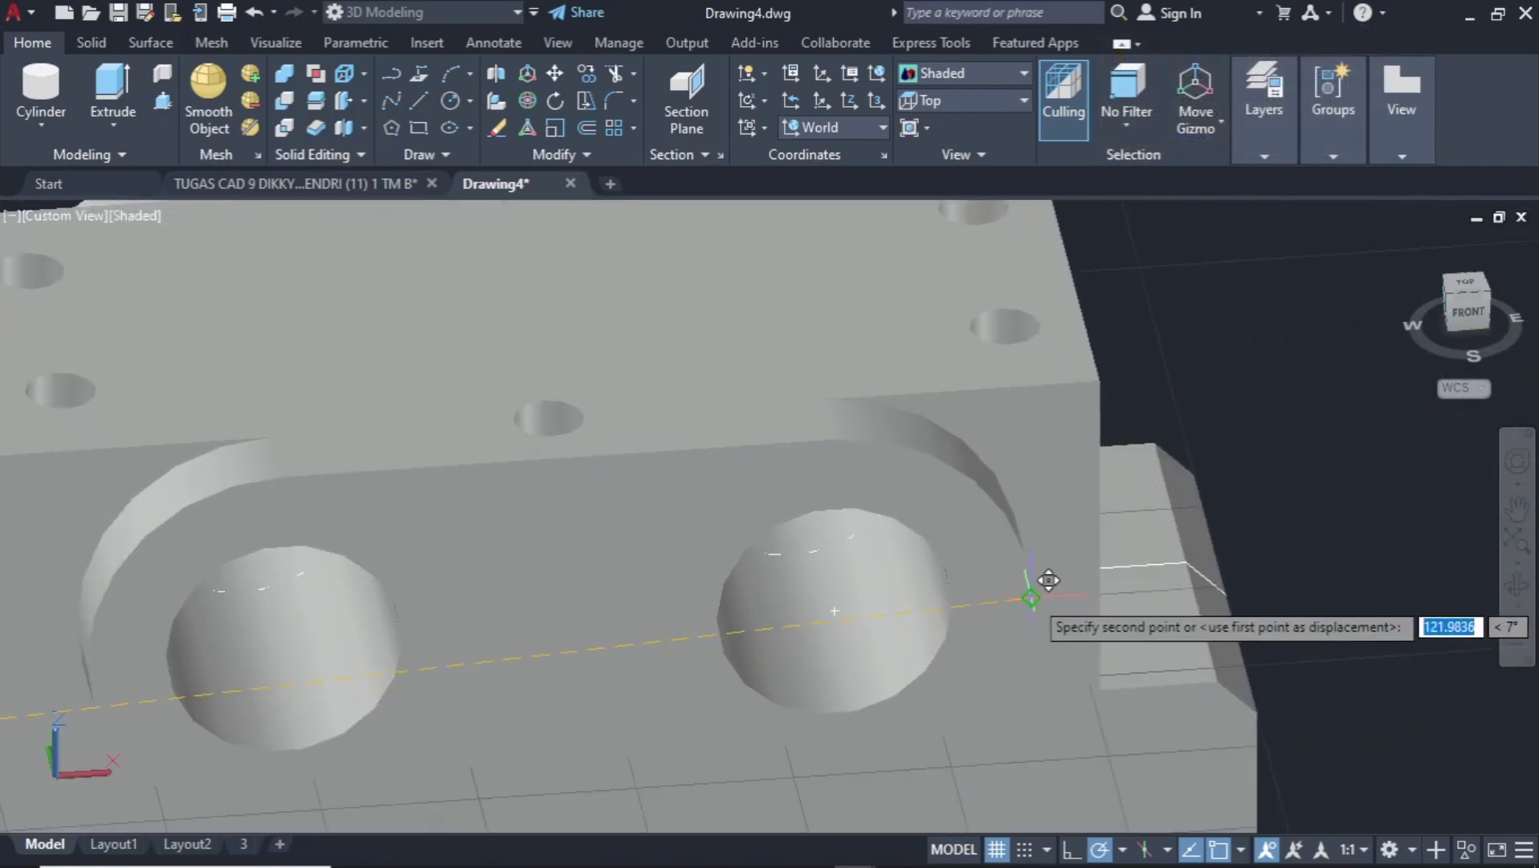
{"action": "scroll", "coordinate": [1048, 580], "scroll_direction": "down", "scroll_amount": 2}
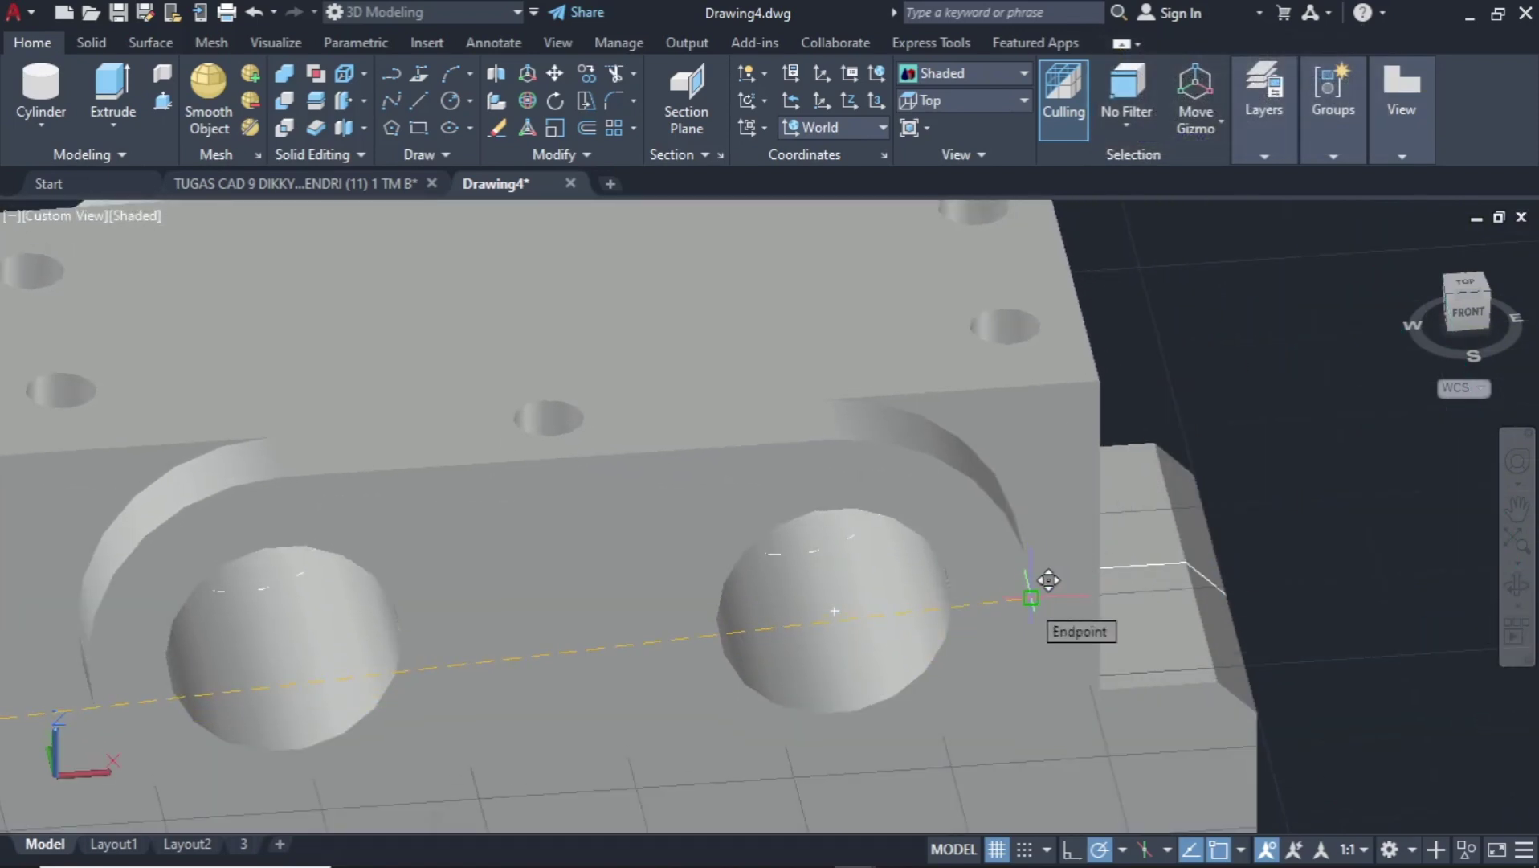
{"action": "scroll", "coordinate": [1161, 571], "scroll_direction": "down", "scroll_amount": 4}
{"action": "left_click", "coordinate": [1161, 571]}
Move the assembled pillow block above the left flat profile on the sheet.
{"action": "left_click", "coordinate": [554, 73]}
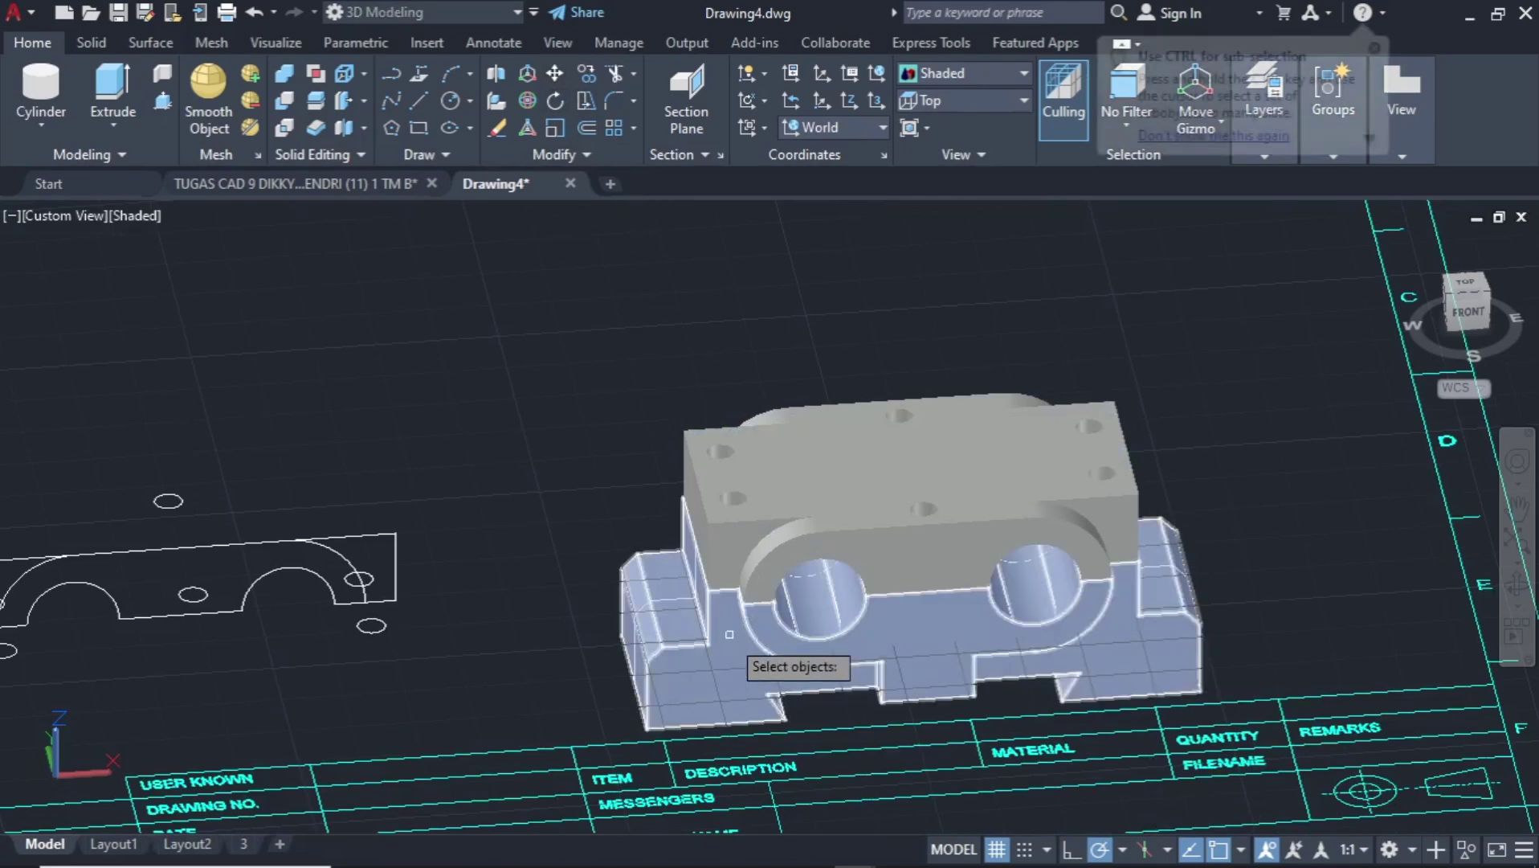
{"action": "key", "text": "Return"}
{"action": "middle_click_drag", "start_coordinate": [683, 430], "coordinate": [913, 560]}
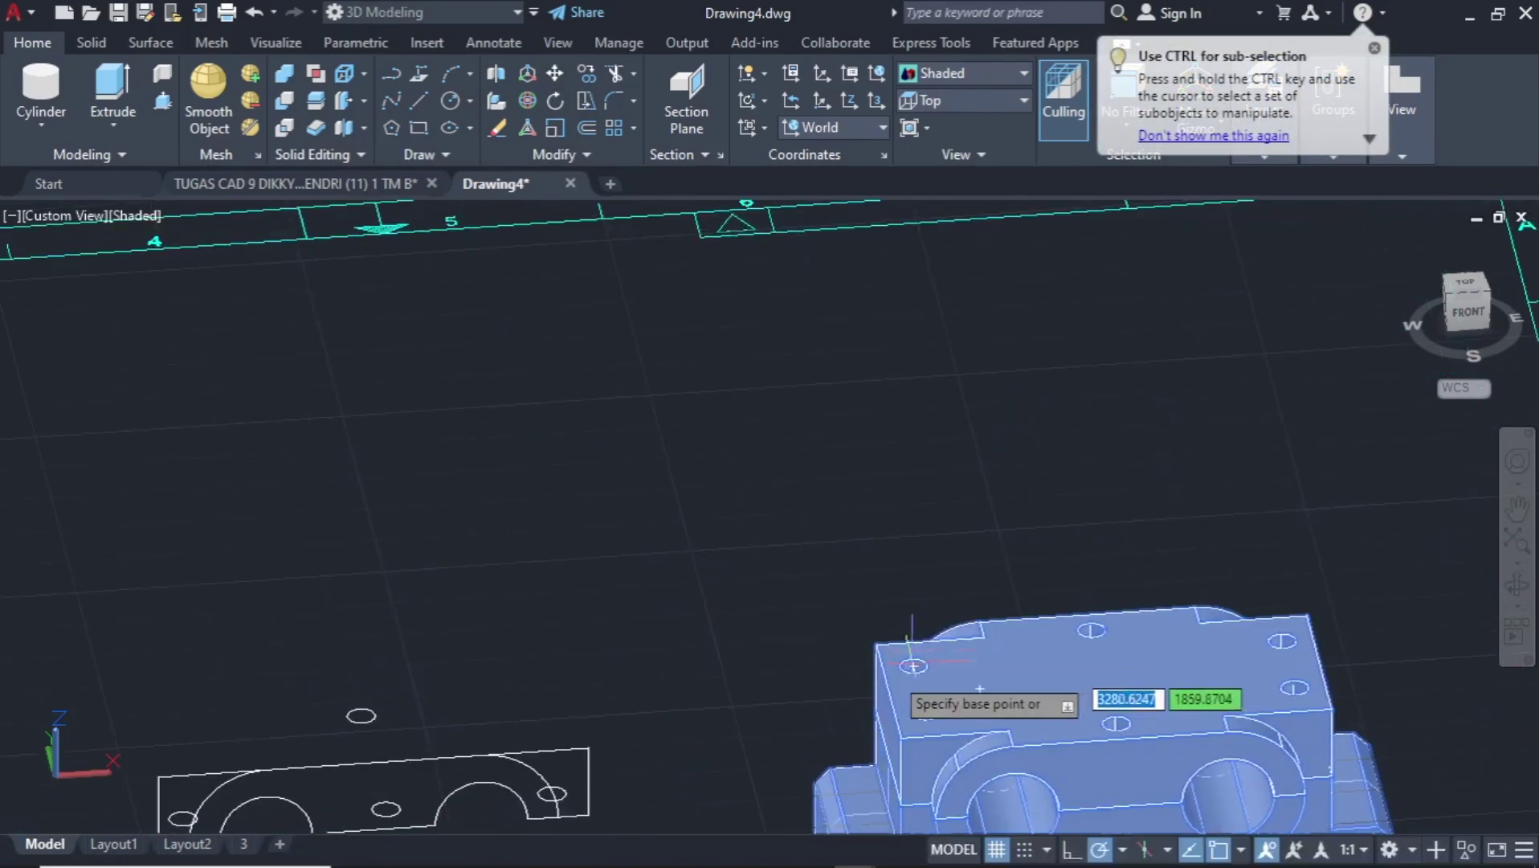
{"action": "left_click", "coordinate": [913, 560]}
{"action": "middle_click_drag", "start_coordinate": [310, 326], "coordinate": [430, 402]}
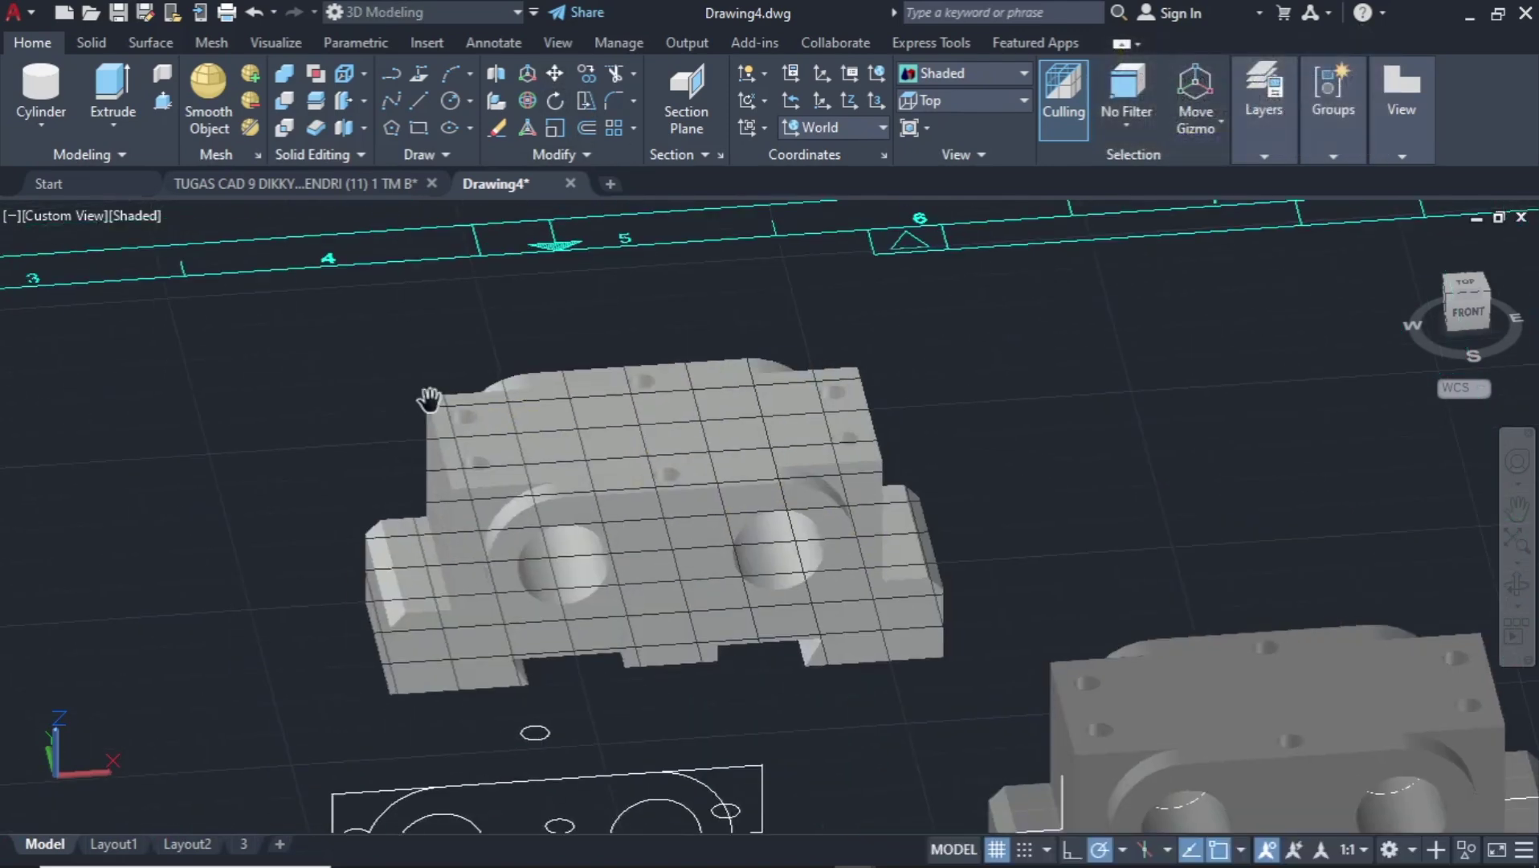
{"action": "scroll", "coordinate": [556, 450], "scroll_direction": "down", "scroll_amount": 5}
{"action": "scroll", "coordinate": [506, 394], "scroll_direction": "up", "scroll_amount": 4}
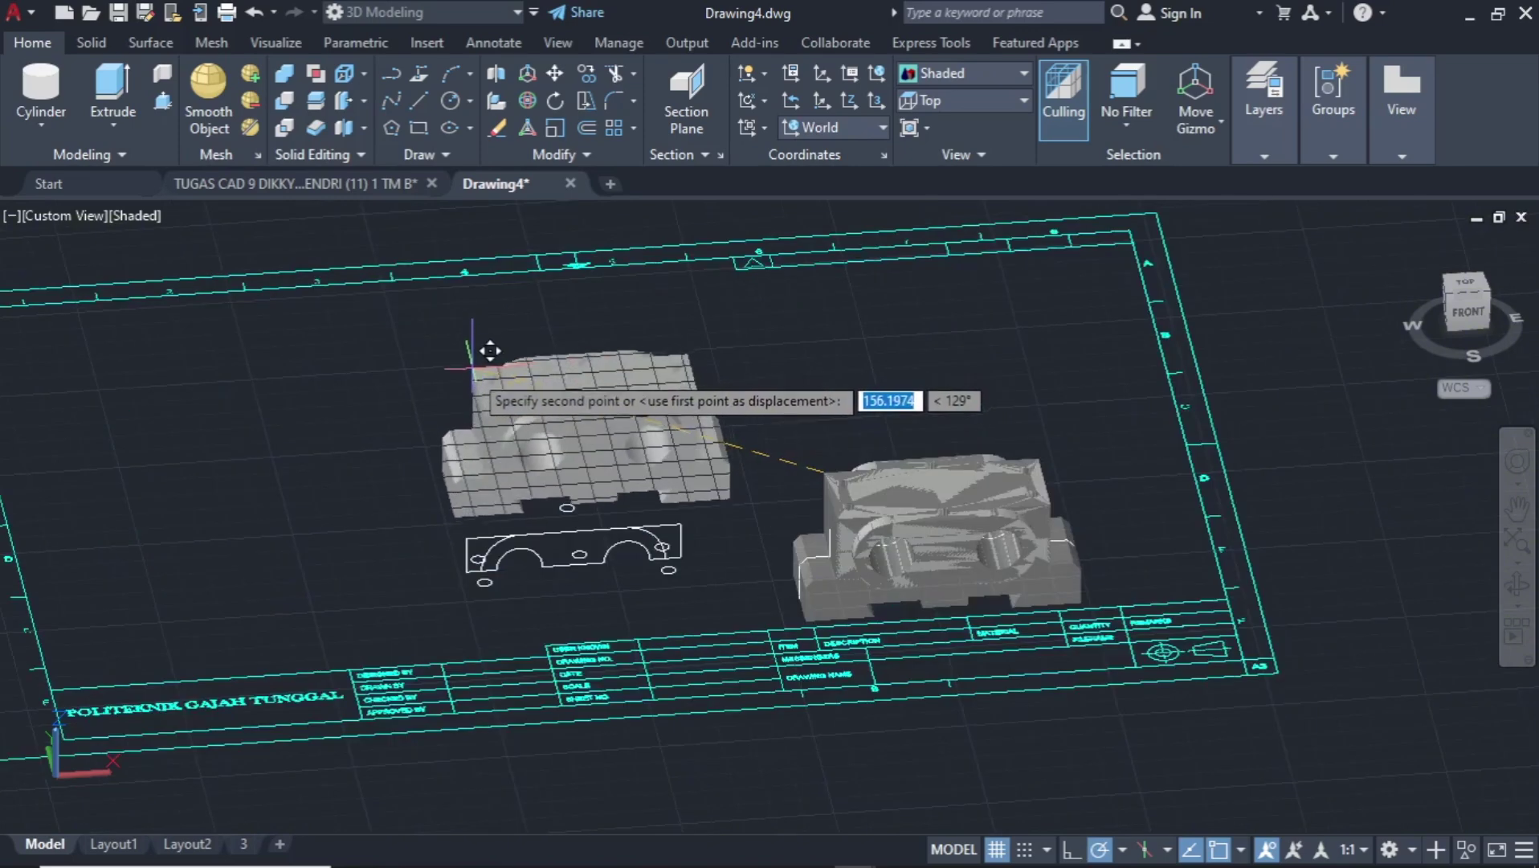
{"action": "left_click", "coordinate": [464, 398]}
Lift the assembly about 40 units along the gizmo's Z axis.
{"action": "left_click", "coordinate": [577, 405]}
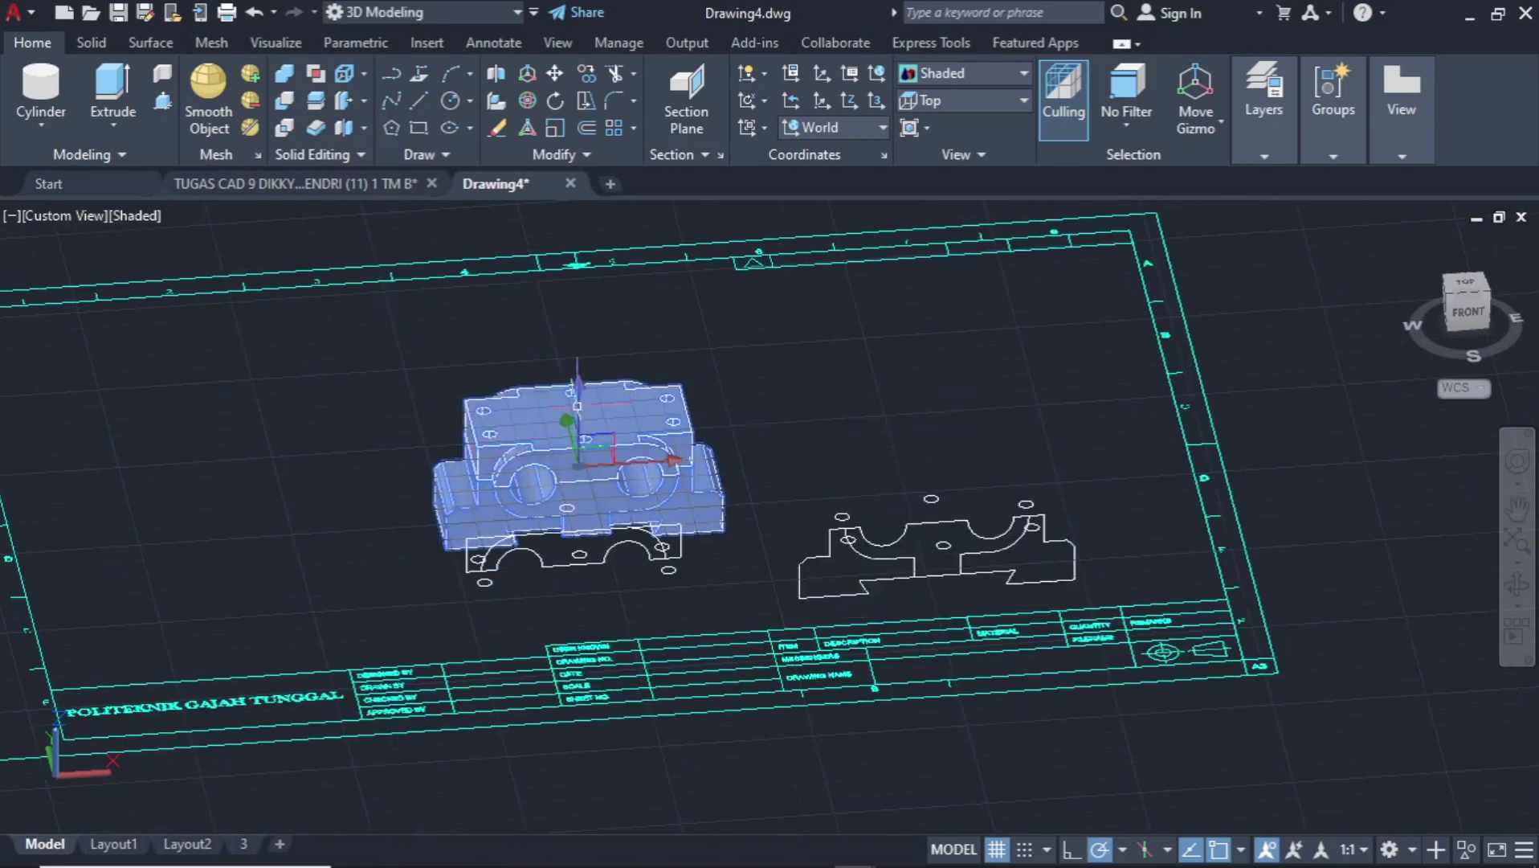
{"action": "left_click", "coordinate": [580, 398]}
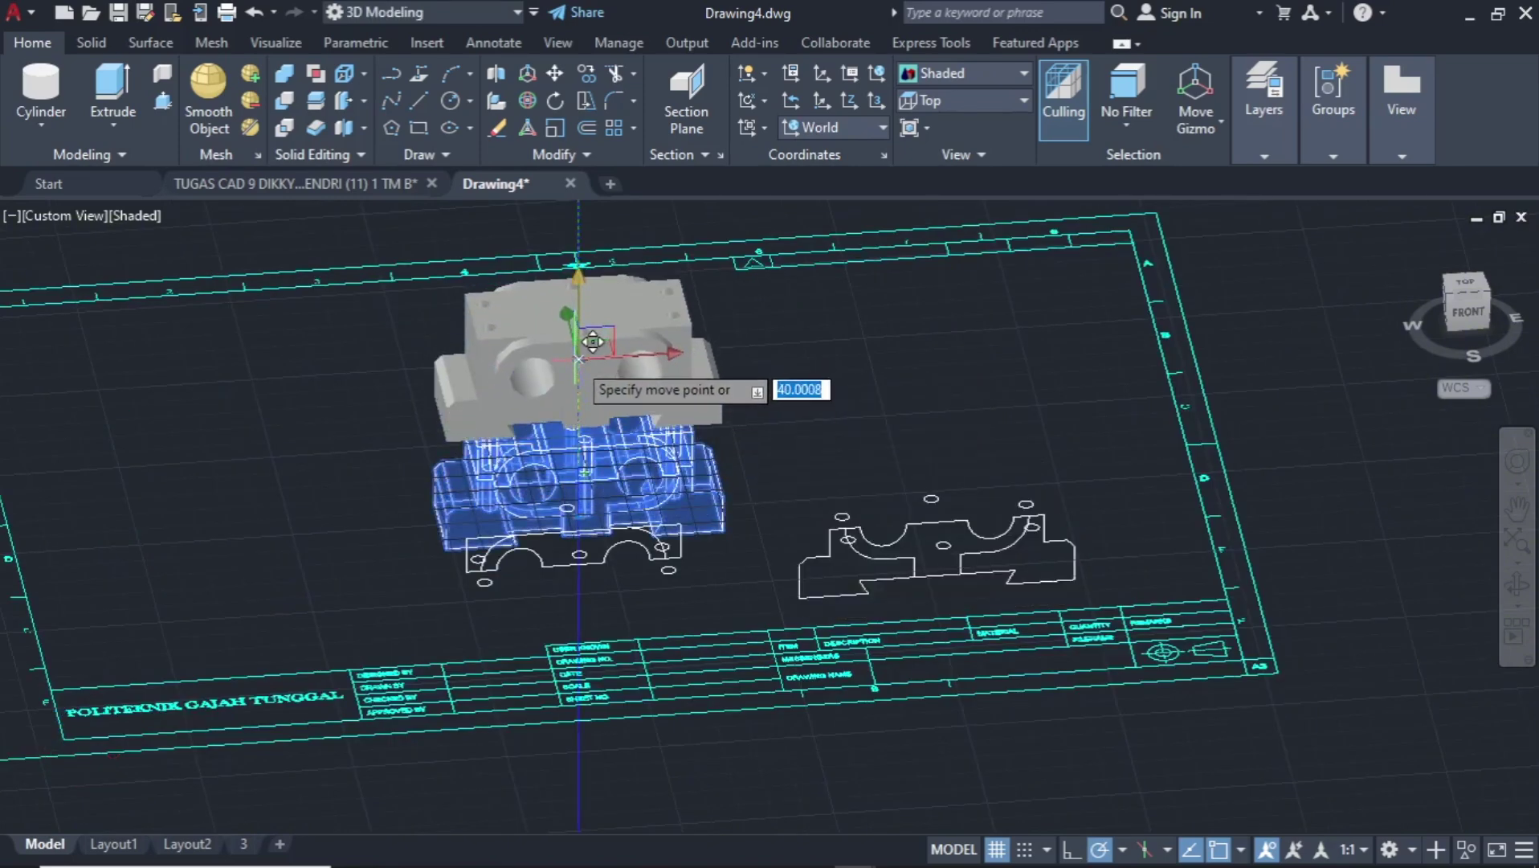
{"action": "left_click", "coordinate": [591, 344]}
{"action": "middle_click_drag", "start_coordinate": [664, 543], "coordinate": [723, 522], "text": "shift"}
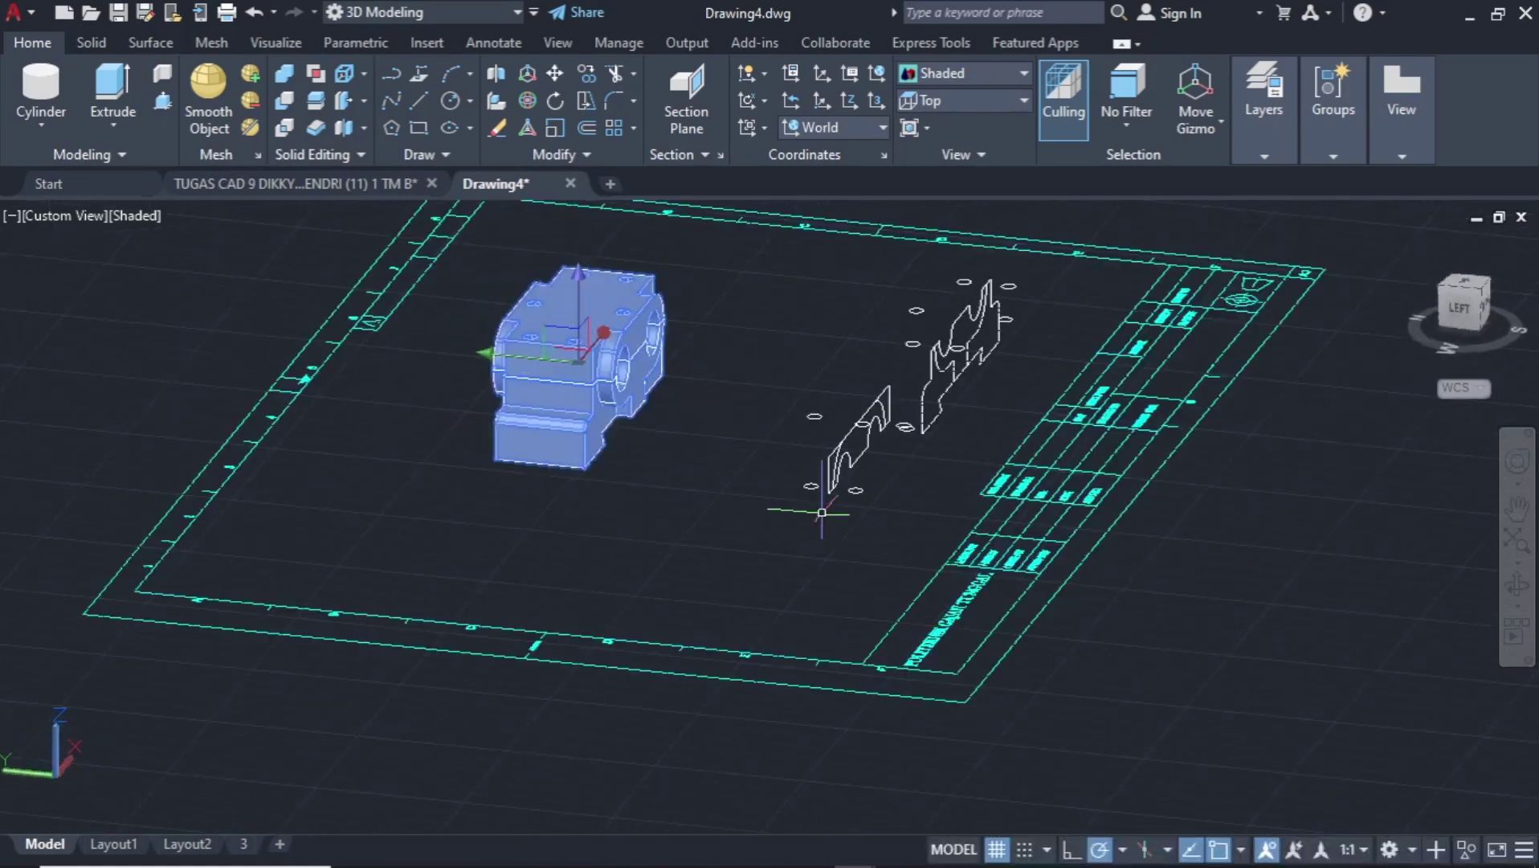
Erase the left and right flat 2D profile outlines, leaving only the pillow block.
{"action": "key", "text": "Escape"}
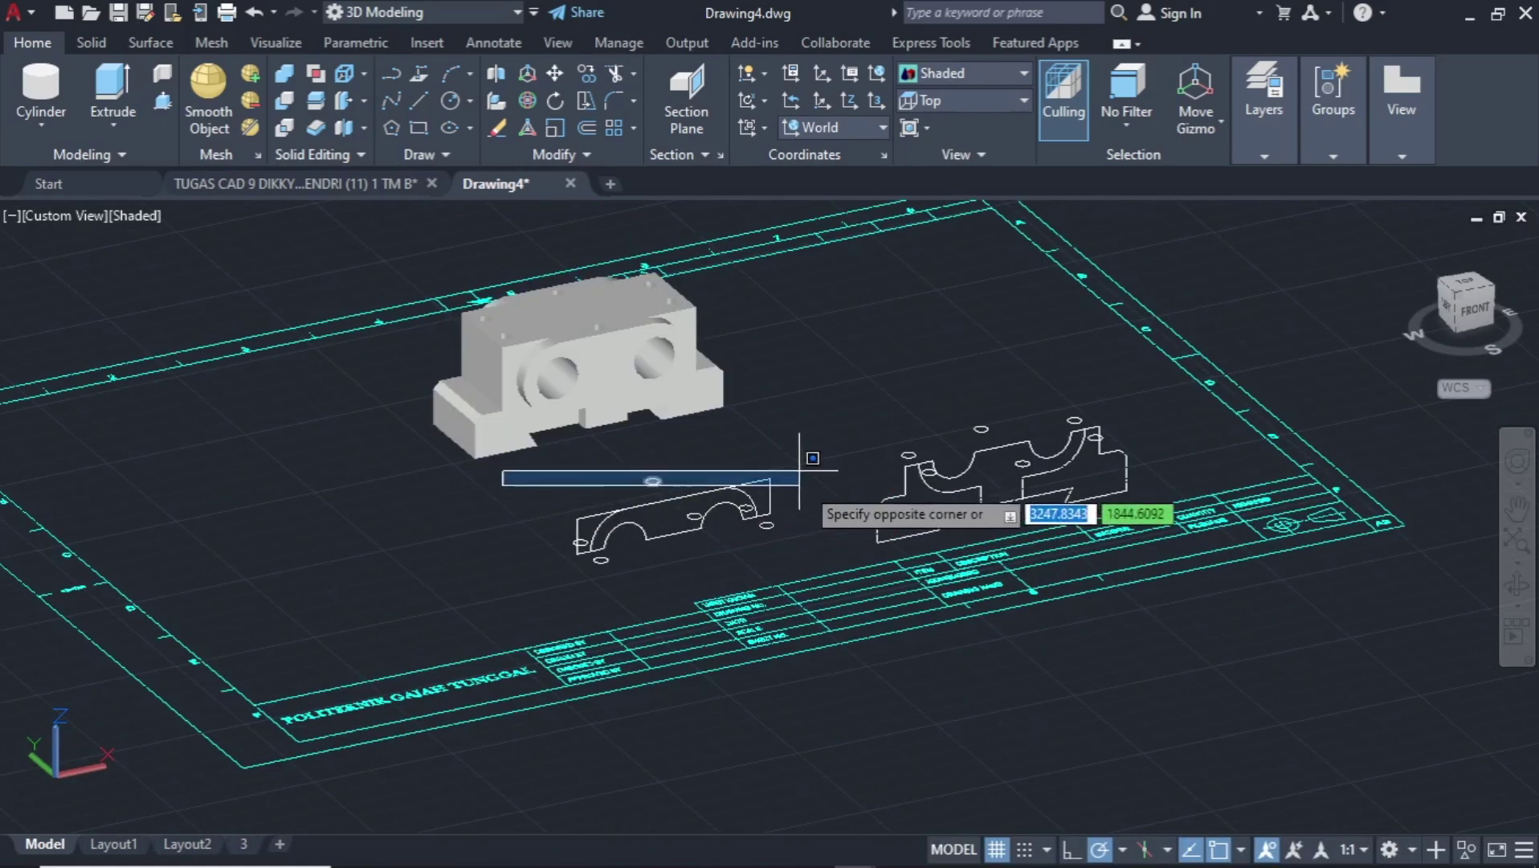
{"action": "mouse_move", "coordinate": [509, 483]}
{"action": "left_mouse_down"}
{"action": "mouse_move", "coordinate": [526, 522]}
{"action": "mouse_move", "coordinate": [836, 526]}
{"action": "left_mouse_up"}
{"action": "middle_click_drag", "start_coordinate": [836, 527], "coordinate": [679, 486], "text": "shift"}
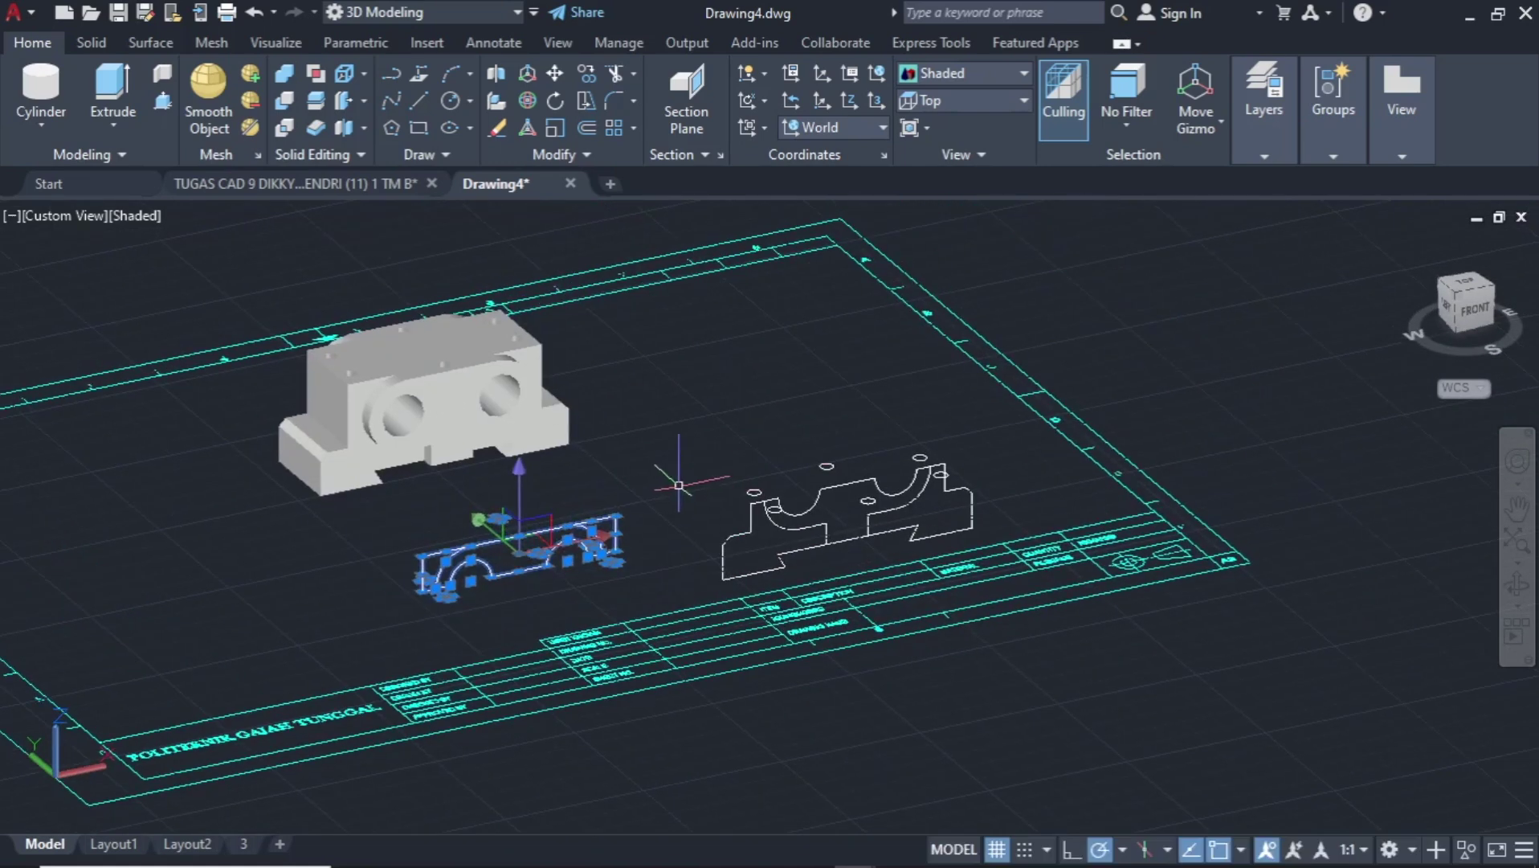
{"action": "left_click_drag", "start_coordinate": [987, 530], "coordinate": [732, 474]}
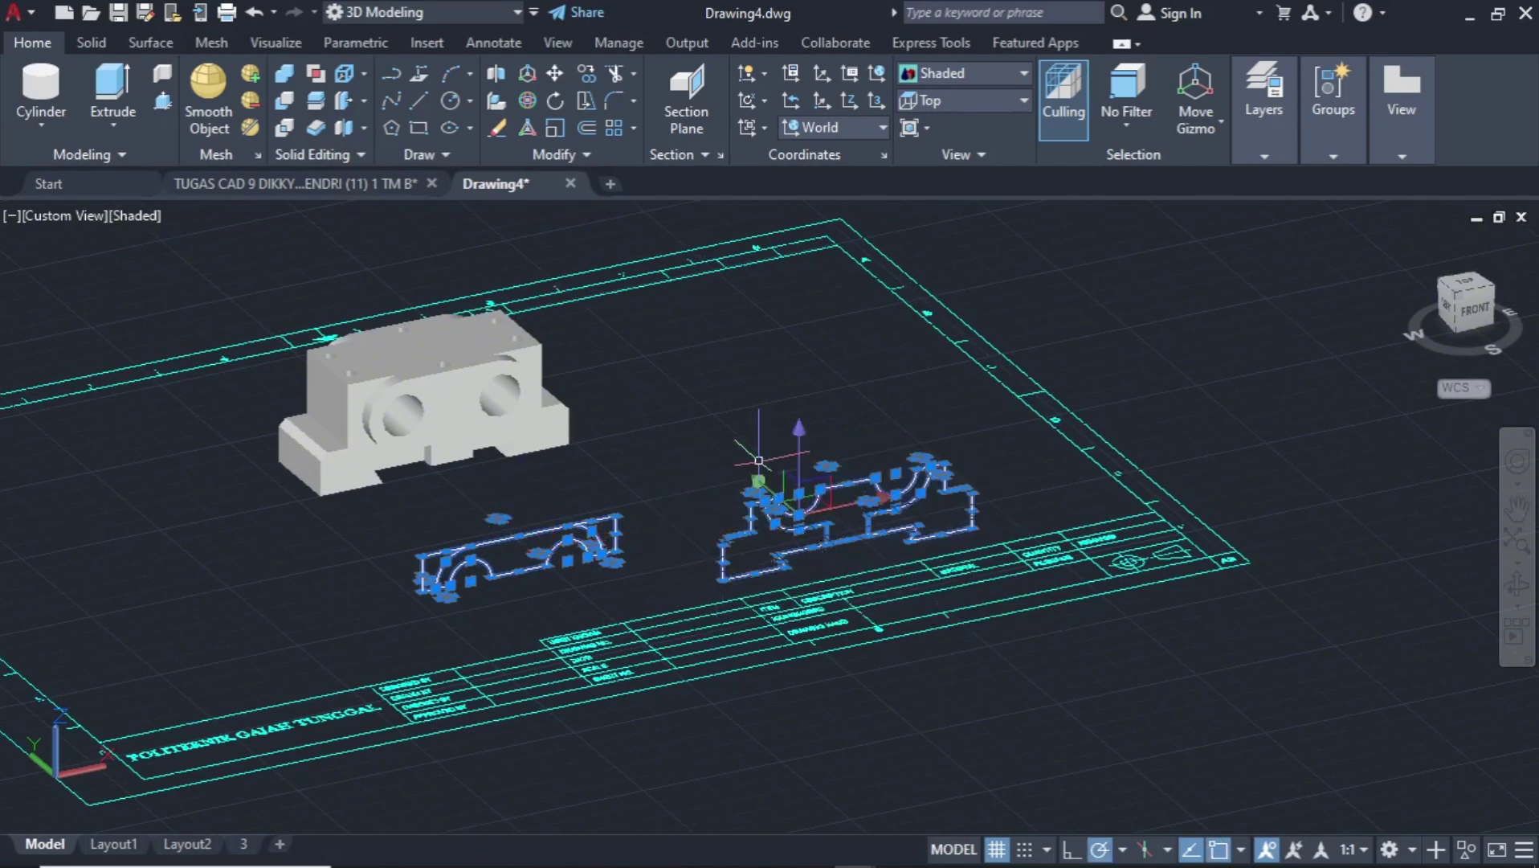
{"action": "key", "text": "Delete"}
{"action": "mouse_move", "coordinate": [567, 480]}
{"action": "middle_mouse_down"}
{"action": "mouse_move", "coordinate": [695, 567]}
{"action": "mouse_move", "coordinate": [854, 512]}
{"action": "middle_mouse_up"}
{"action": "scroll", "coordinate": [695, 567], "scroll_direction": "up", "scroll_amount": 2}
Draw a radius-5, 45-high cylinder beside the block as the bolt body.
{"action": "left_click", "coordinate": [41, 88]}
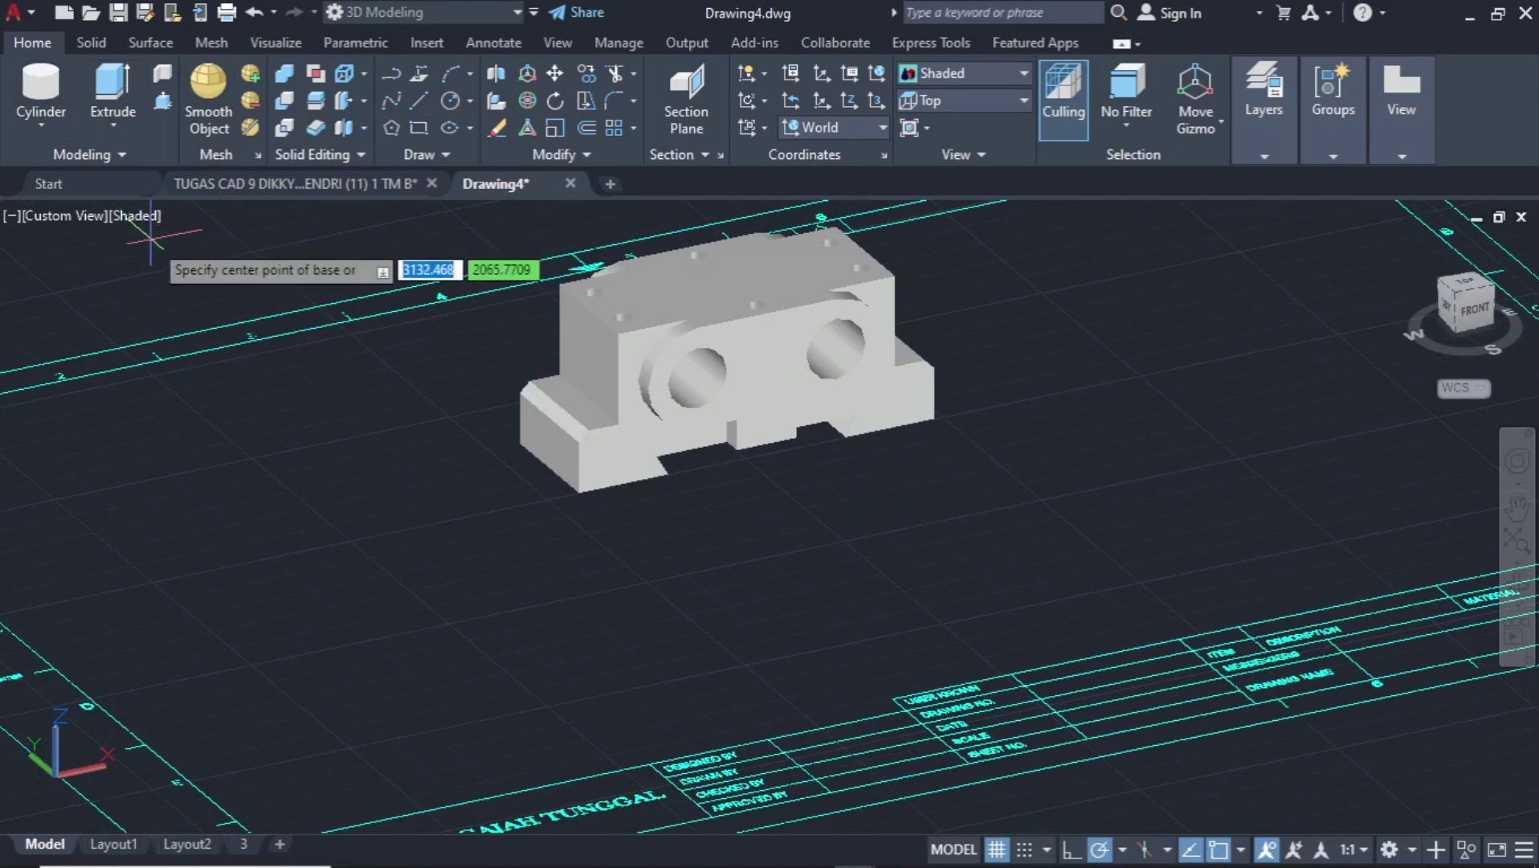
{"action": "left_click", "coordinate": [370, 680]}
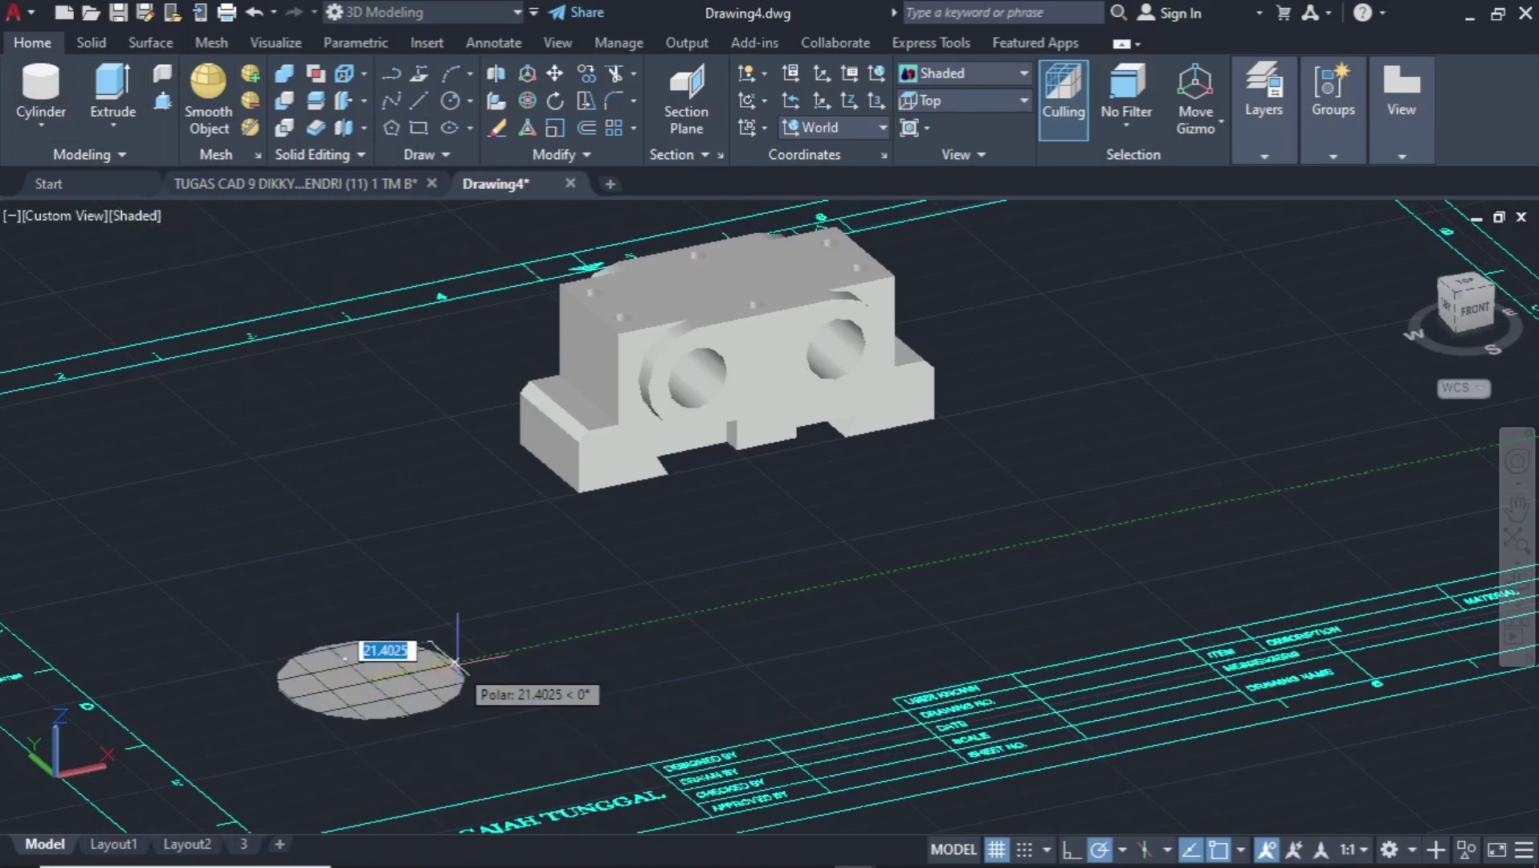
{"action": "type", "text": "5"}
{"action": "key", "text": "Return"}
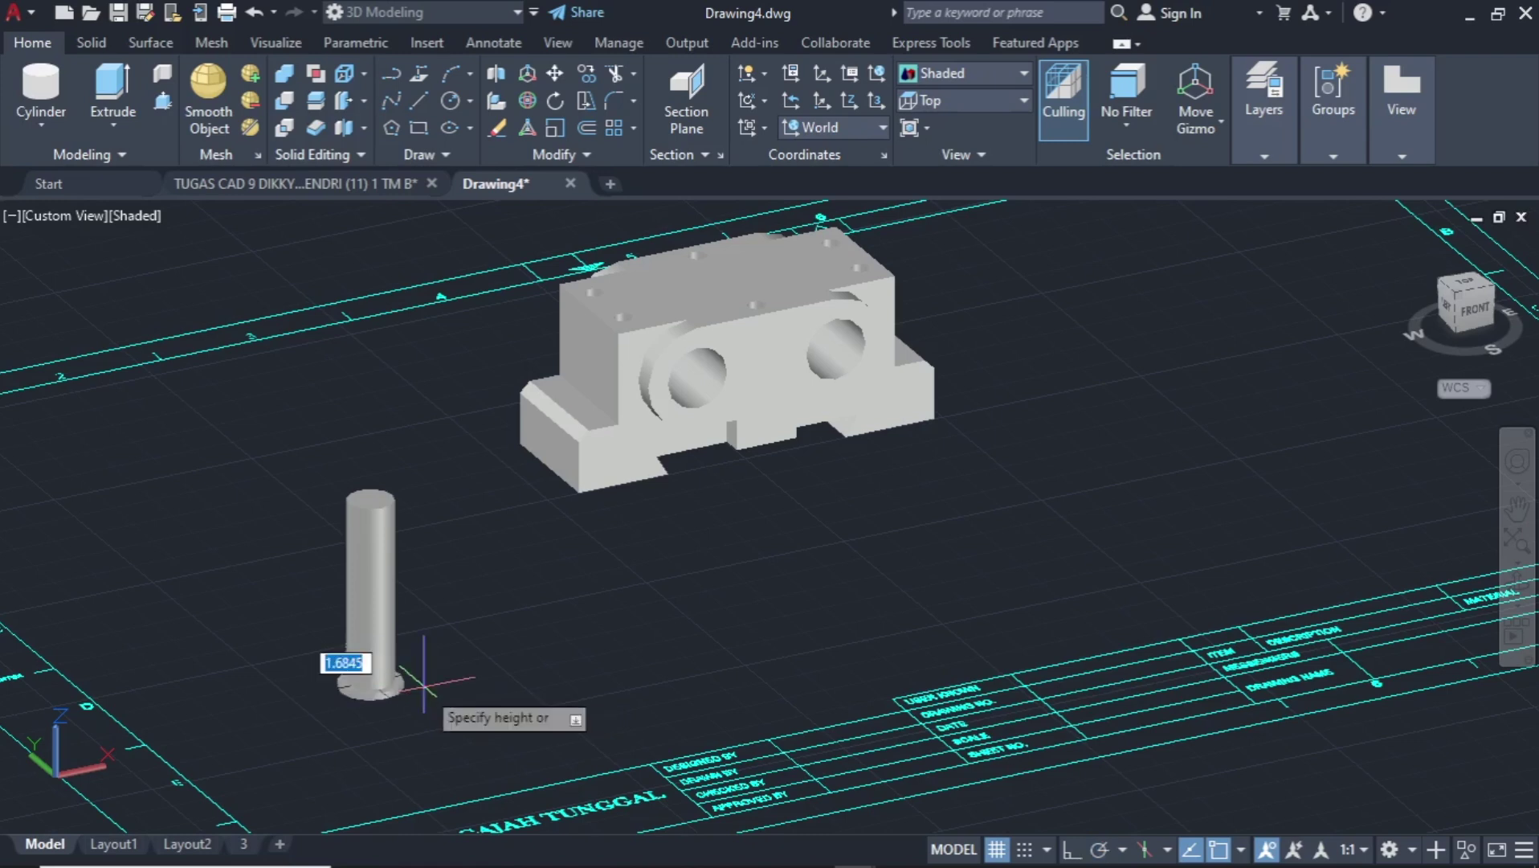
{"action": "type", "text": "45"}
{"action": "key", "text": "Return"}
{"action": "key", "text": "Return"}
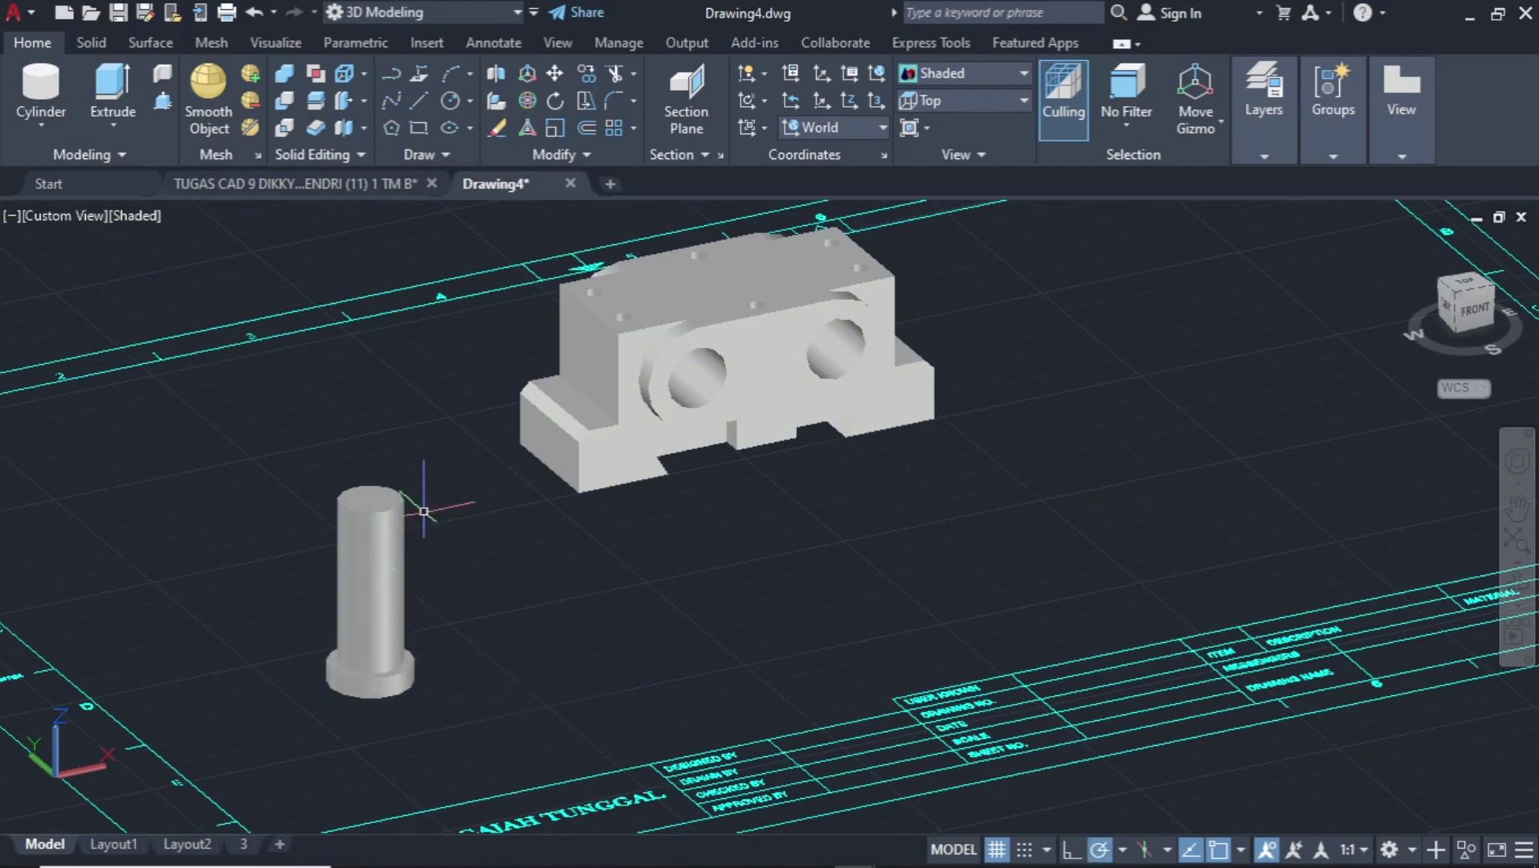
{"action": "left_click", "coordinate": [361, 525]}
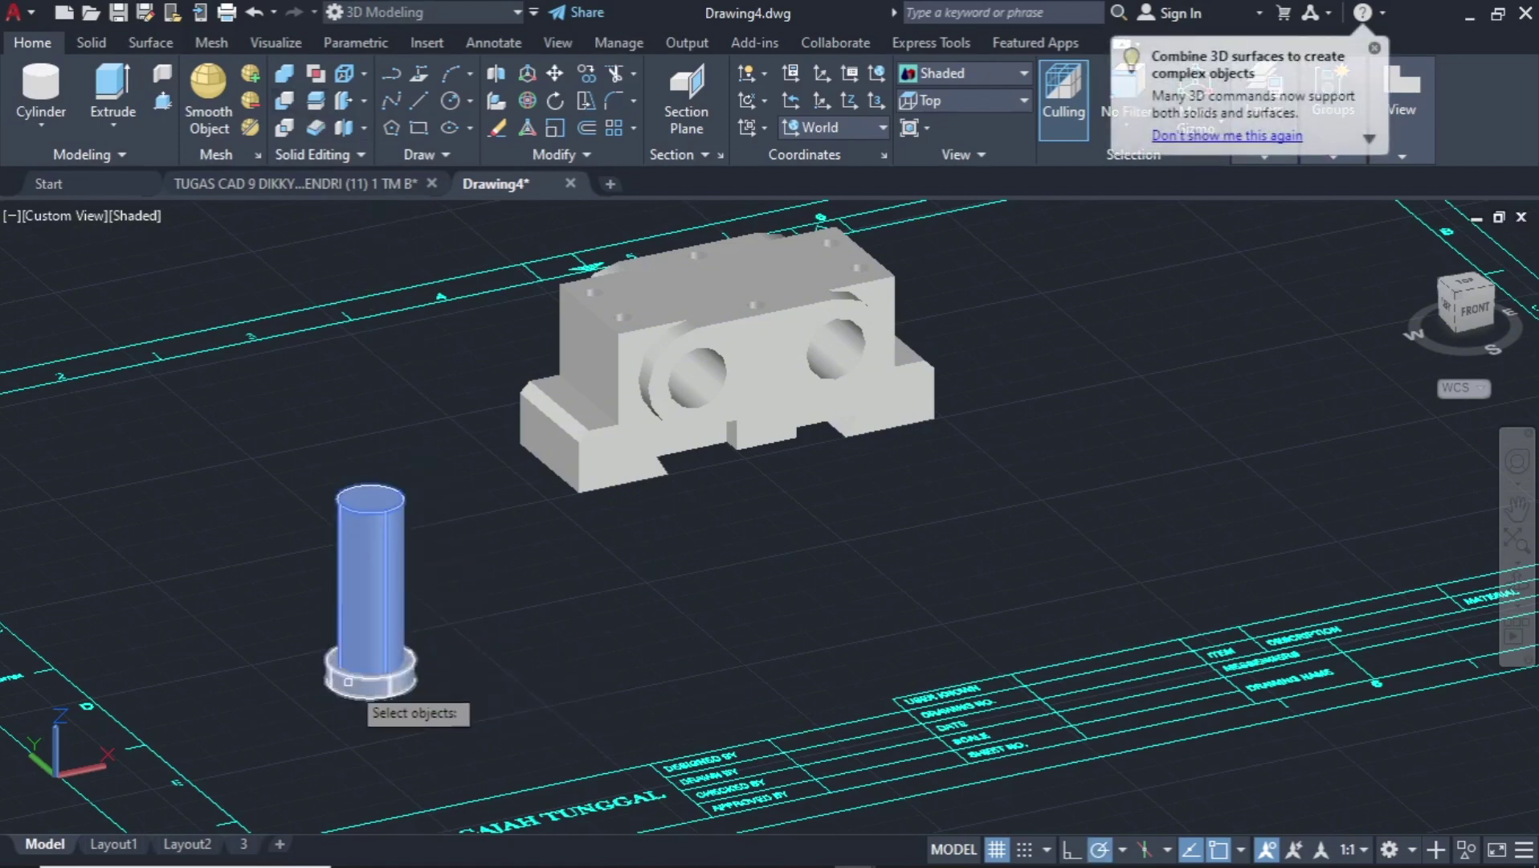
{"action": "key", "text": "Return"}
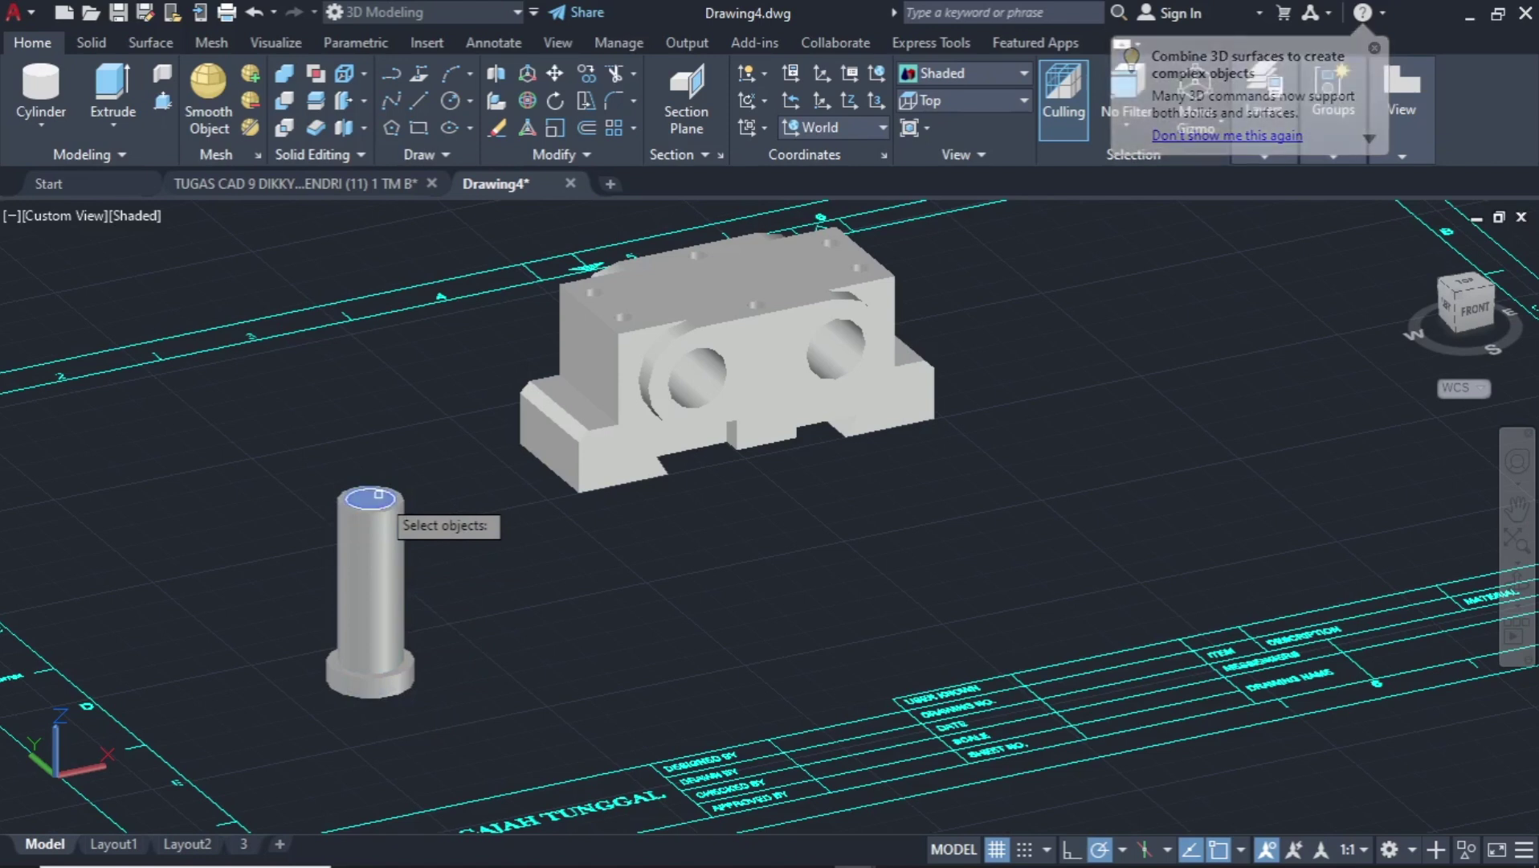
{"action": "key", "text": "Return"}
Add a thin cylinder of radius 2.2 and height 25.
{"action": "left_click", "coordinate": [43, 93]}
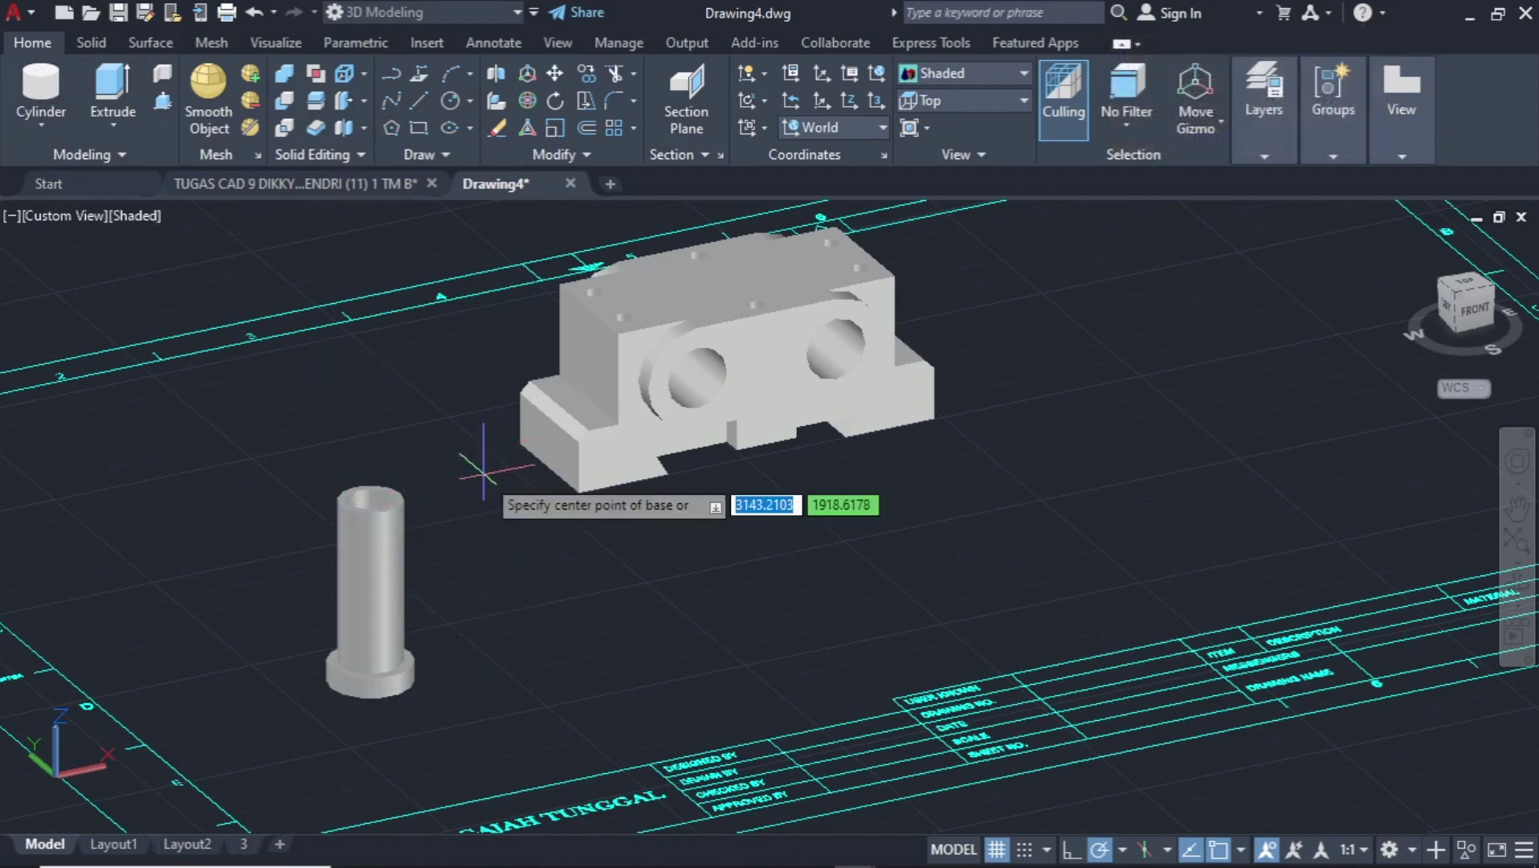
{"action": "left_click", "coordinate": [565, 656]}
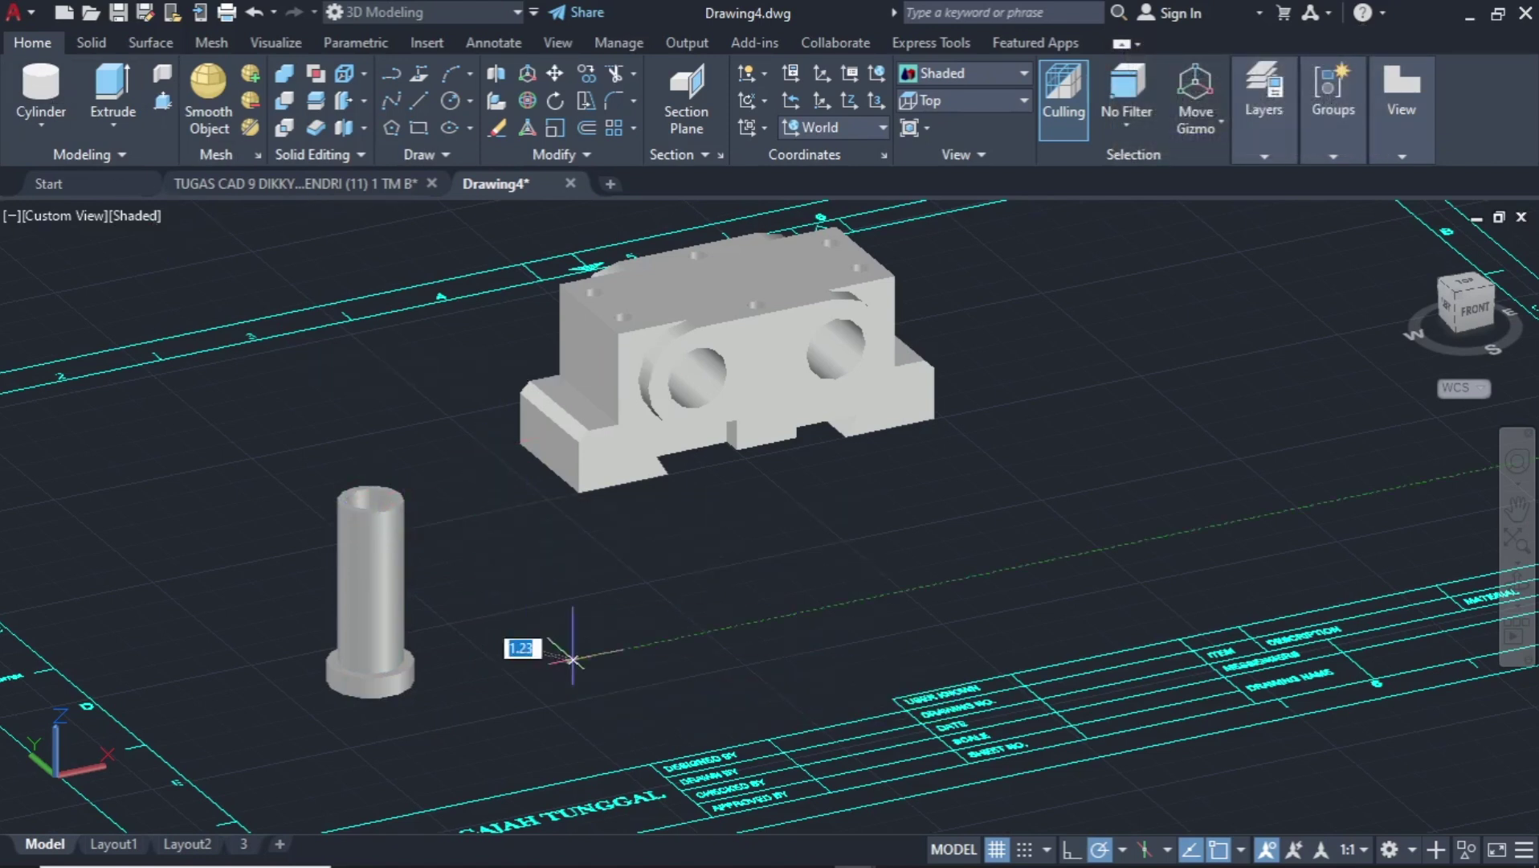
{"action": "key", "text": "Return"}
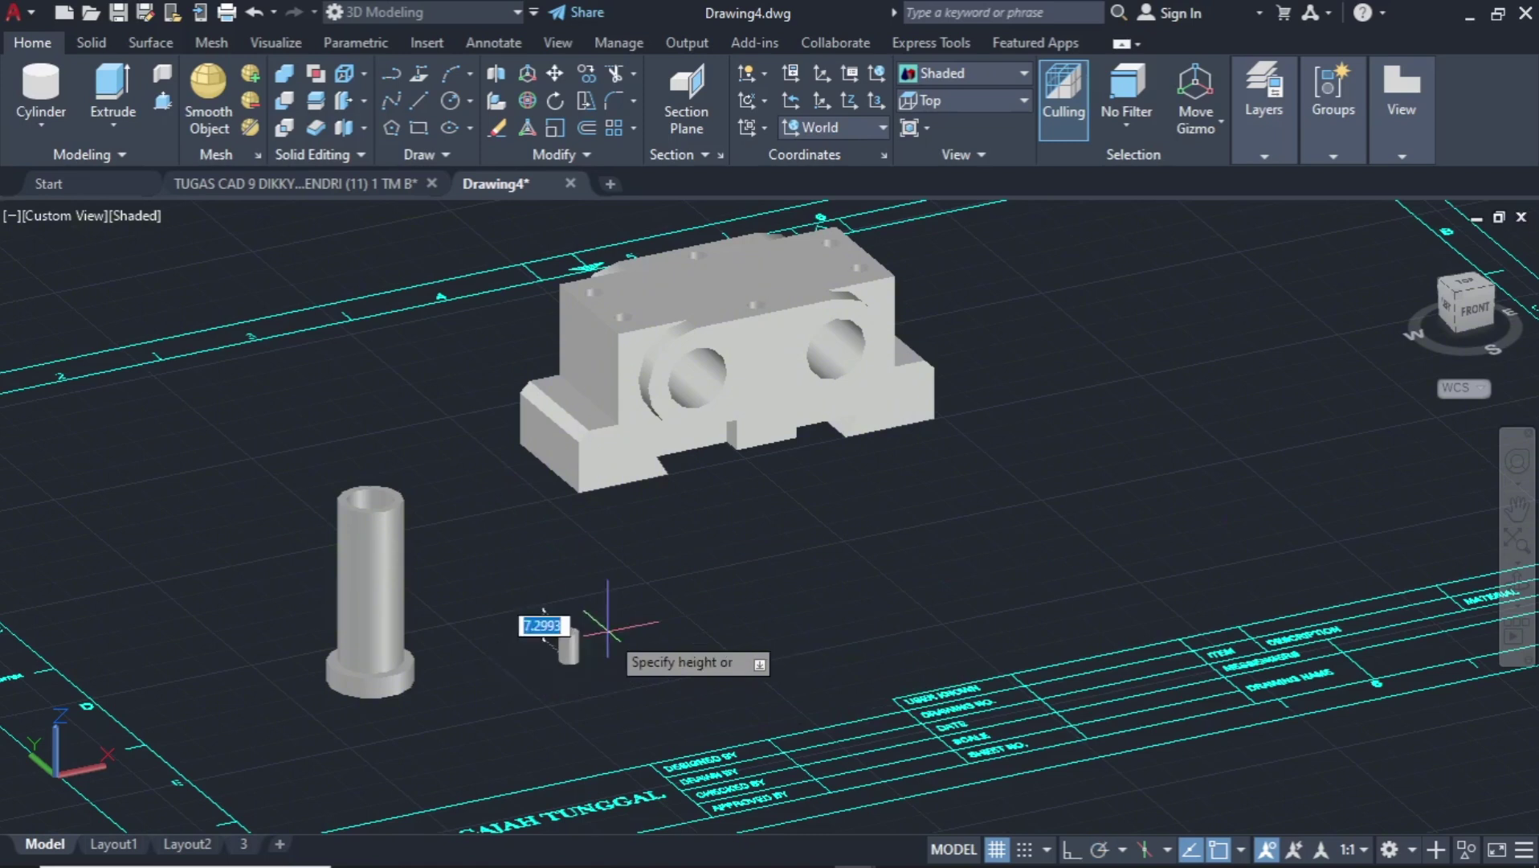
{"action": "type", "text": "25"}
{"action": "key", "text": "Return"}
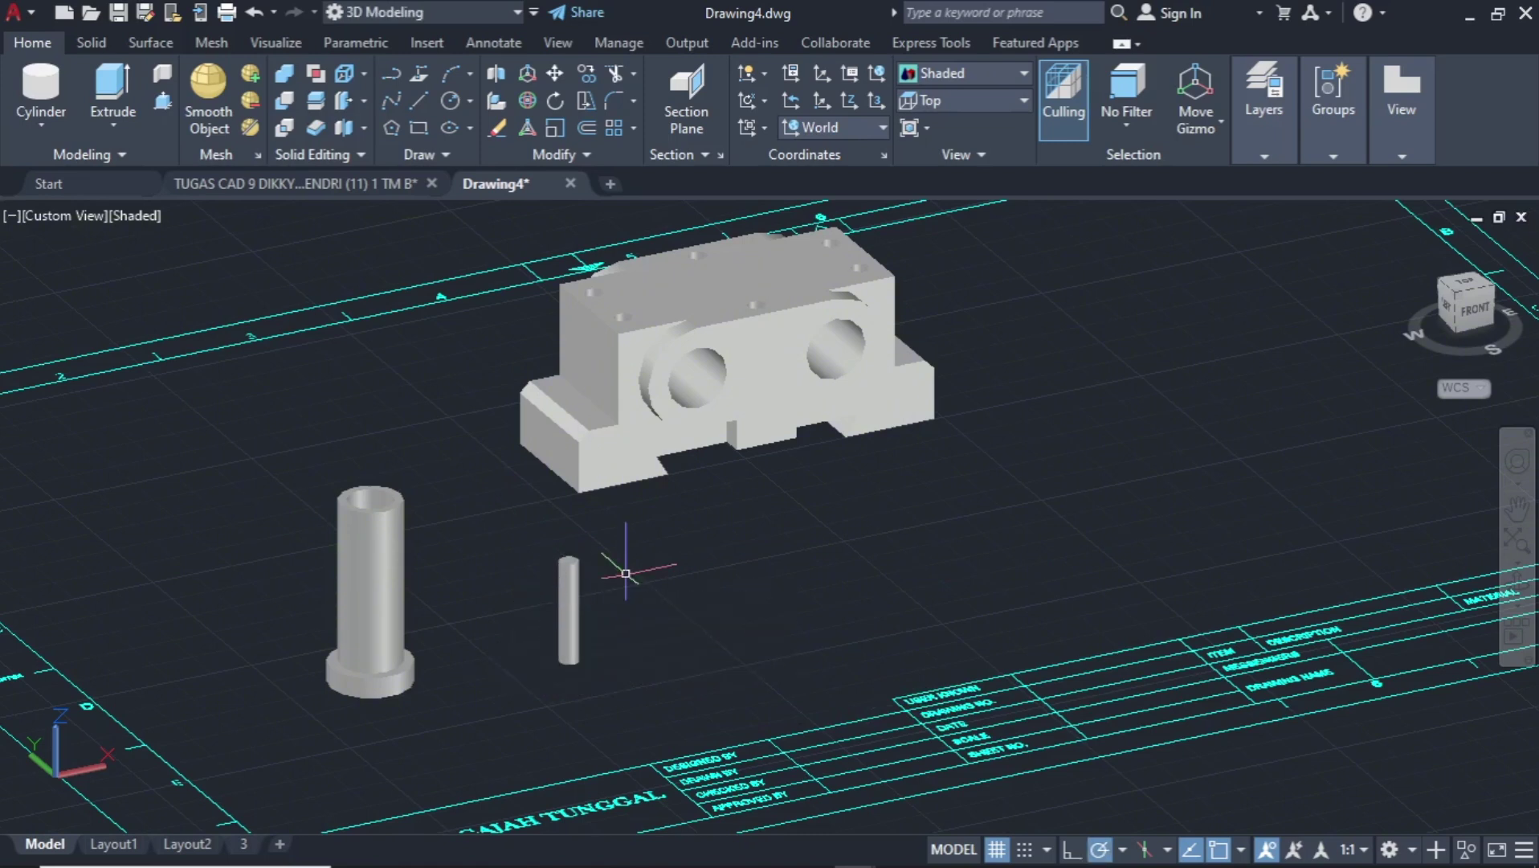
Draw a circumscribed hexagon of radius 3.5 centred on the thin cylinder's top.
{"action": "left_click", "coordinate": [391, 127]}
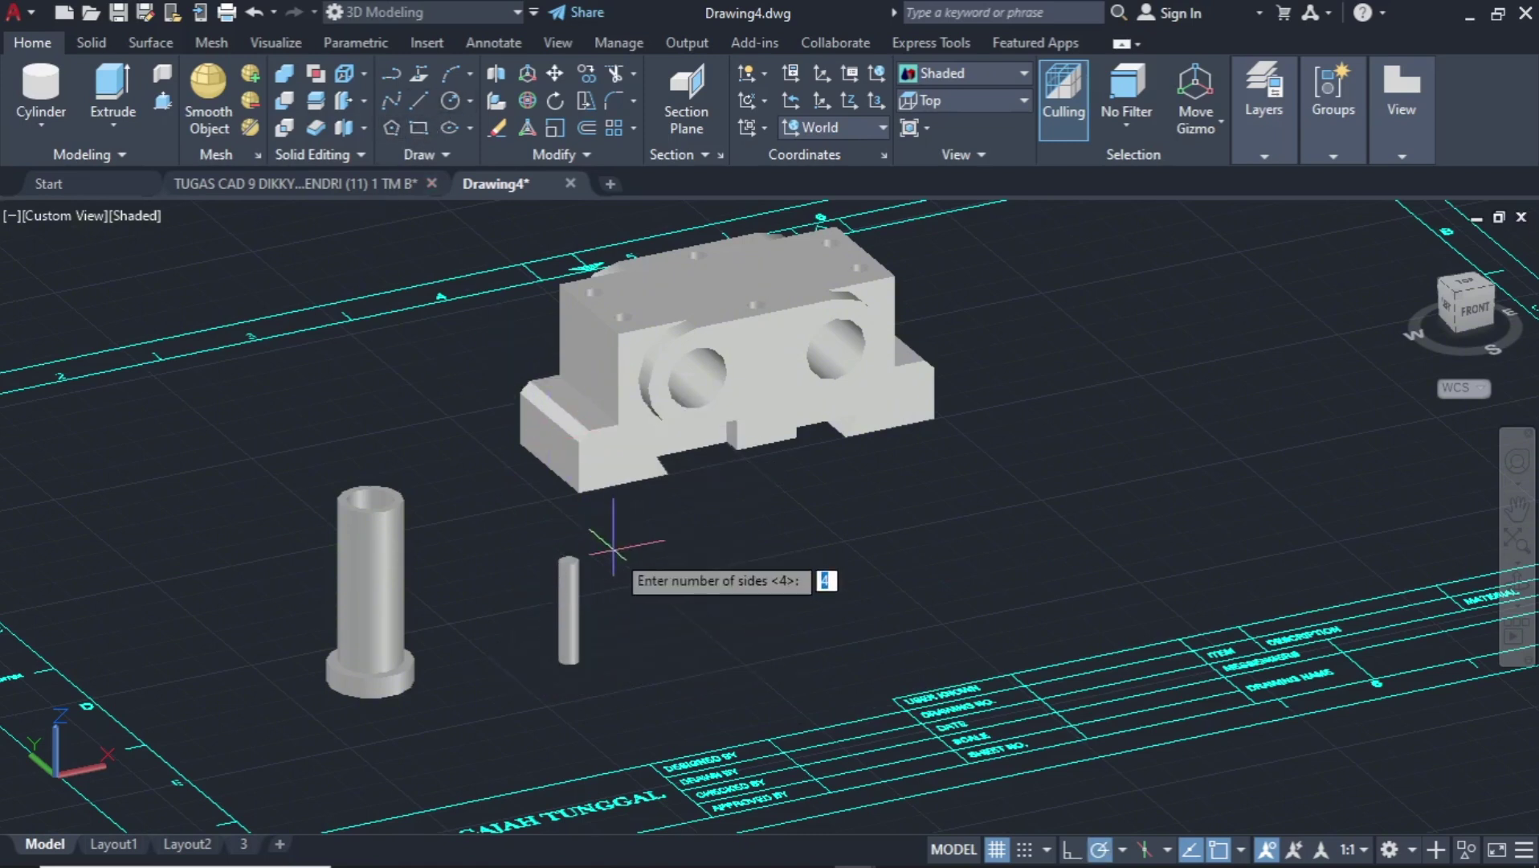
{"action": "key", "text": "Return"}
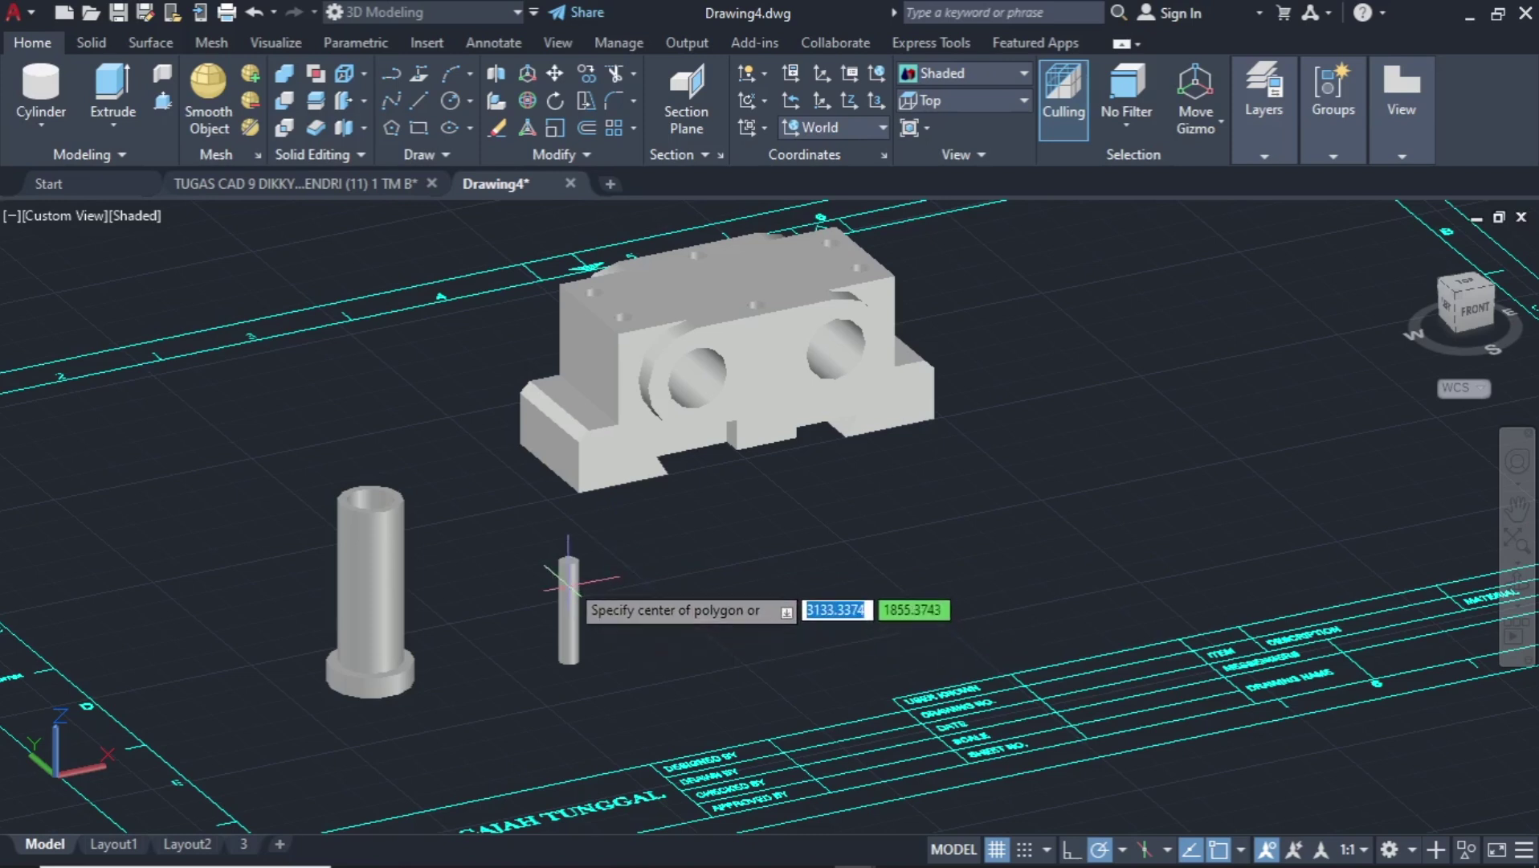
{"action": "scroll", "coordinate": [567, 562], "scroll_direction": "up", "scroll_amount": 5}
{"action": "left_click", "coordinate": [567, 572]}
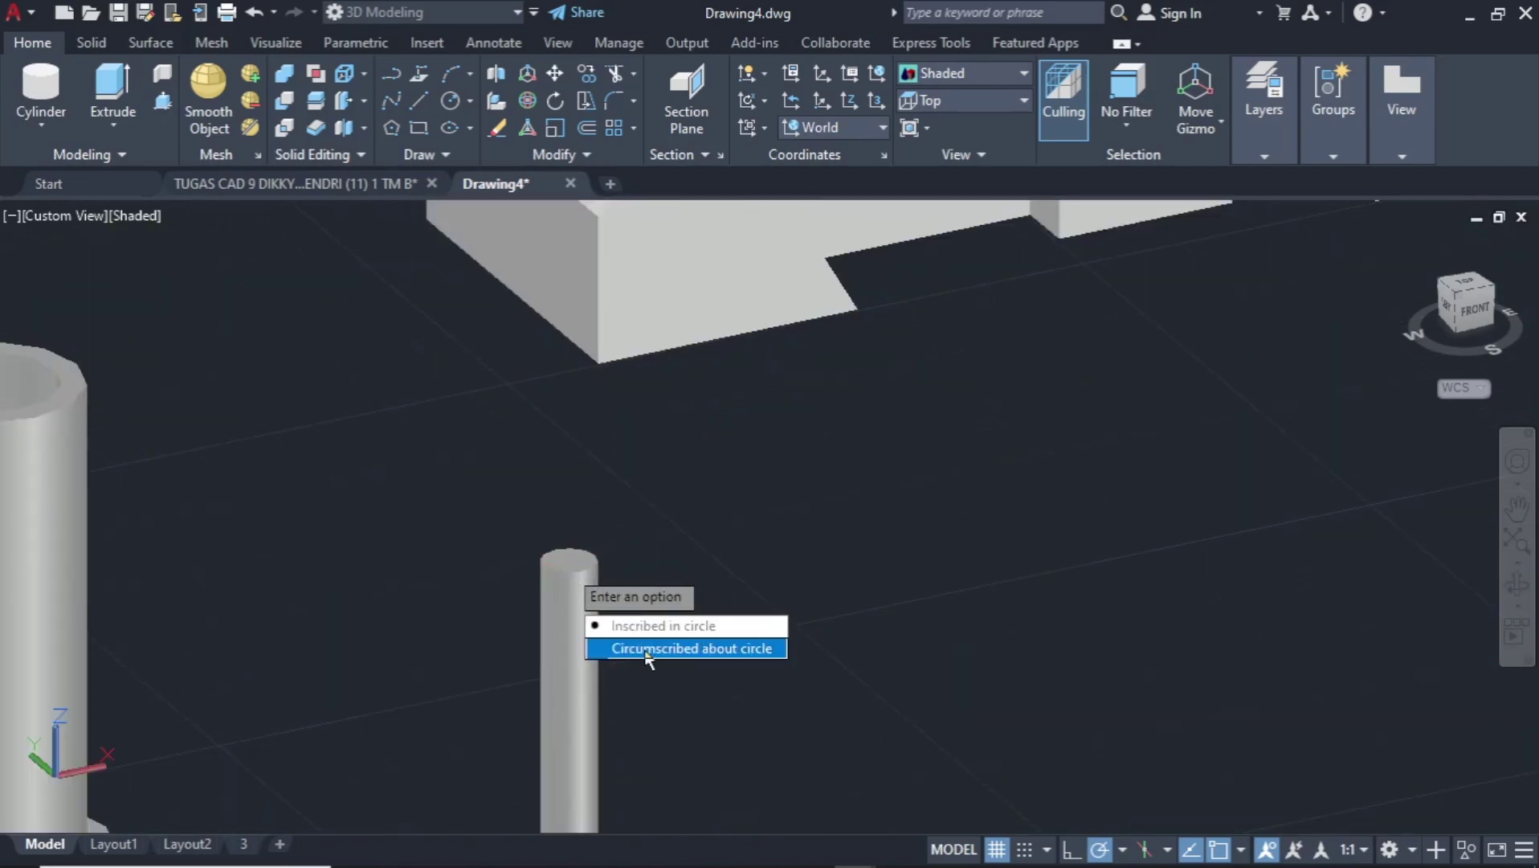
{"action": "left_click", "coordinate": [647, 650]}
{"action": "type", "text": "7"}
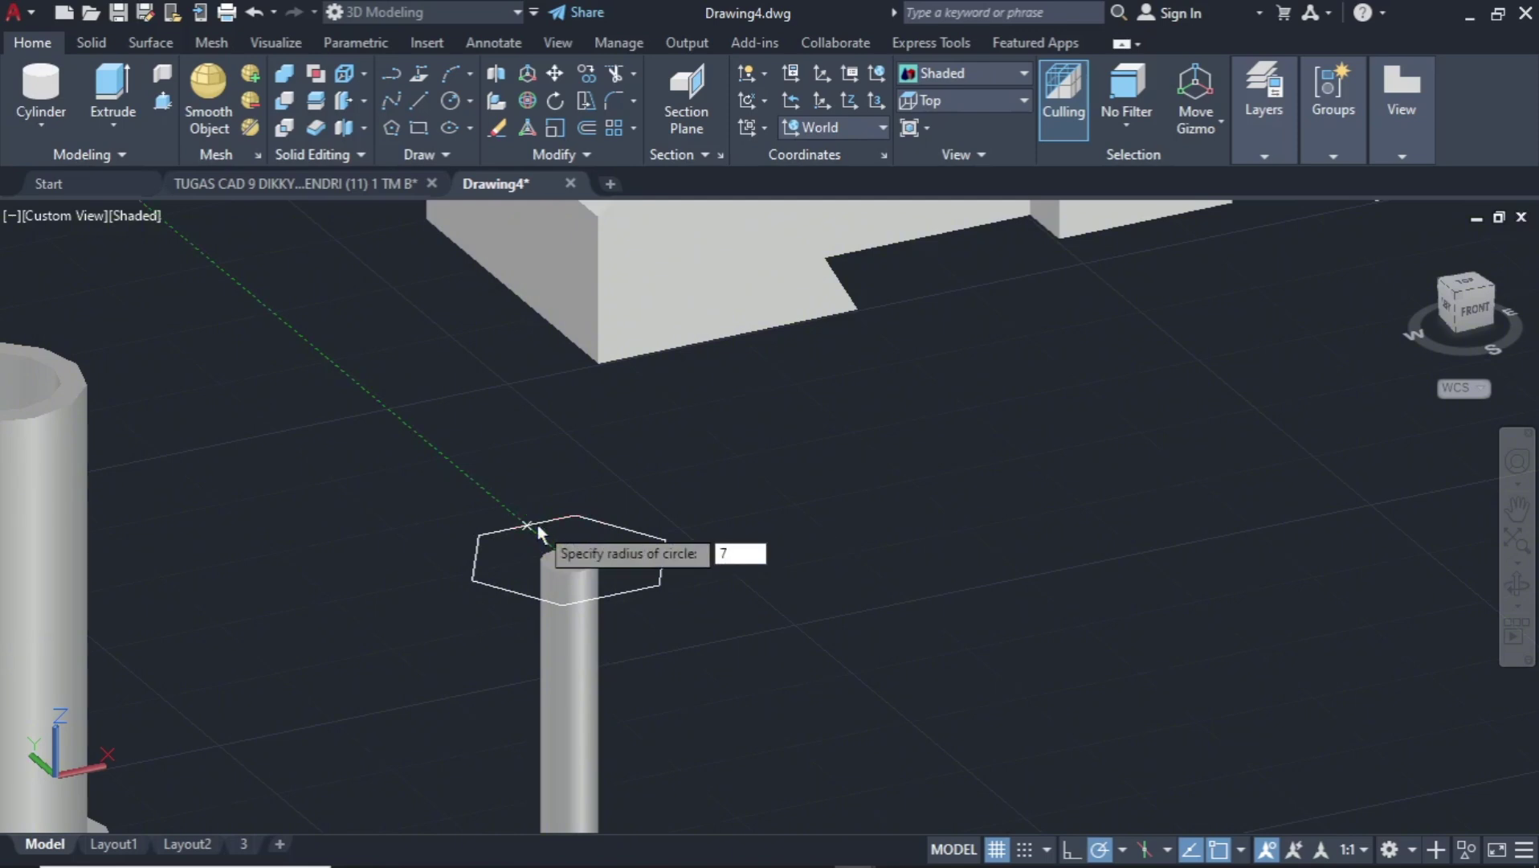
{"action": "key", "text": "BackSpace"}
{"action": "type", "text": "3"}
{"action": "key", "text": "Tab"}
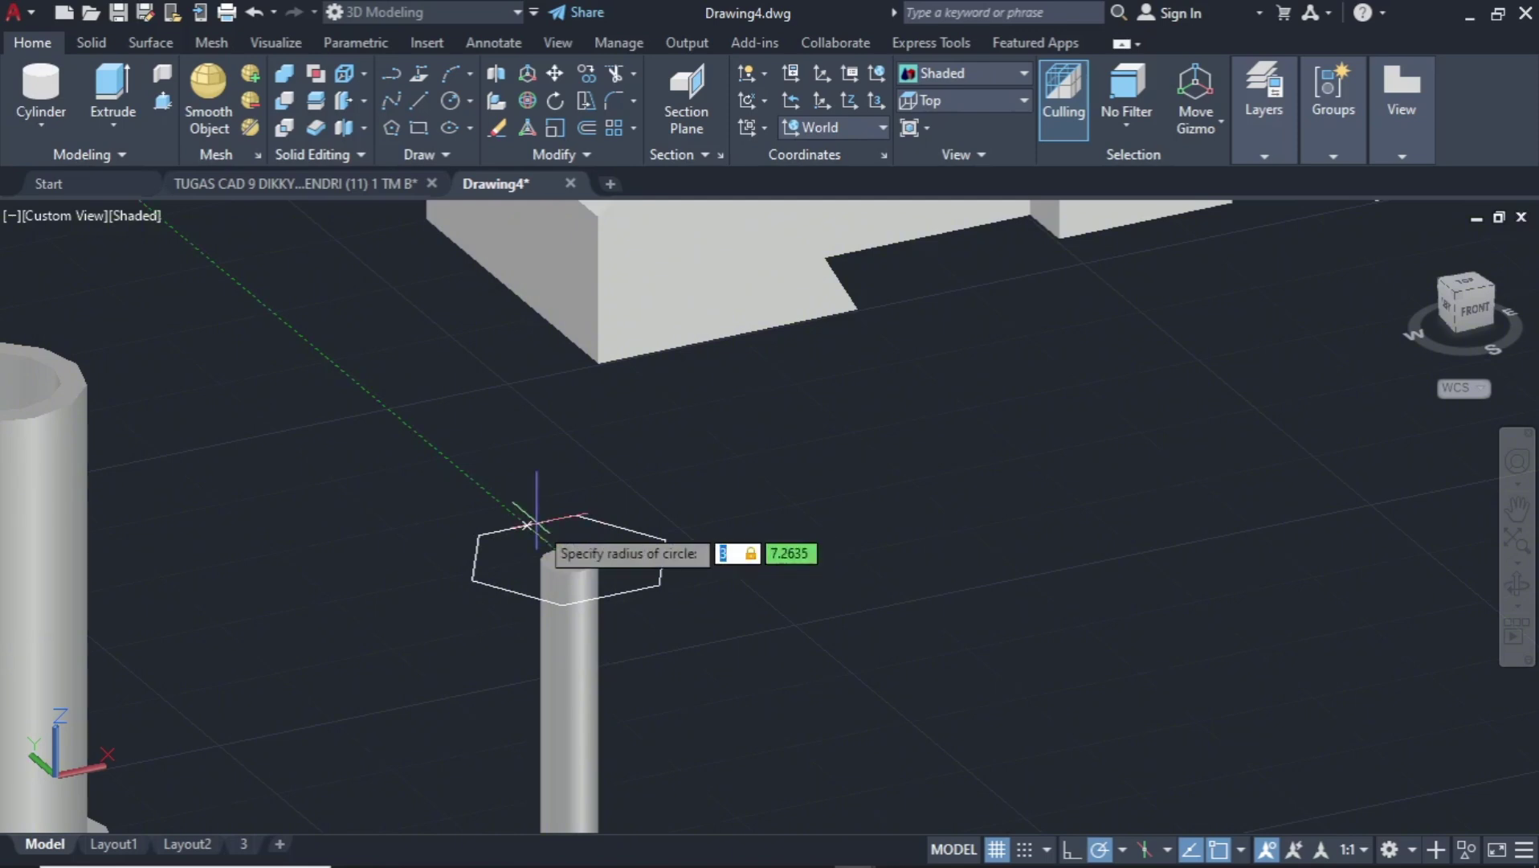
{"action": "key", "text": "Return"}
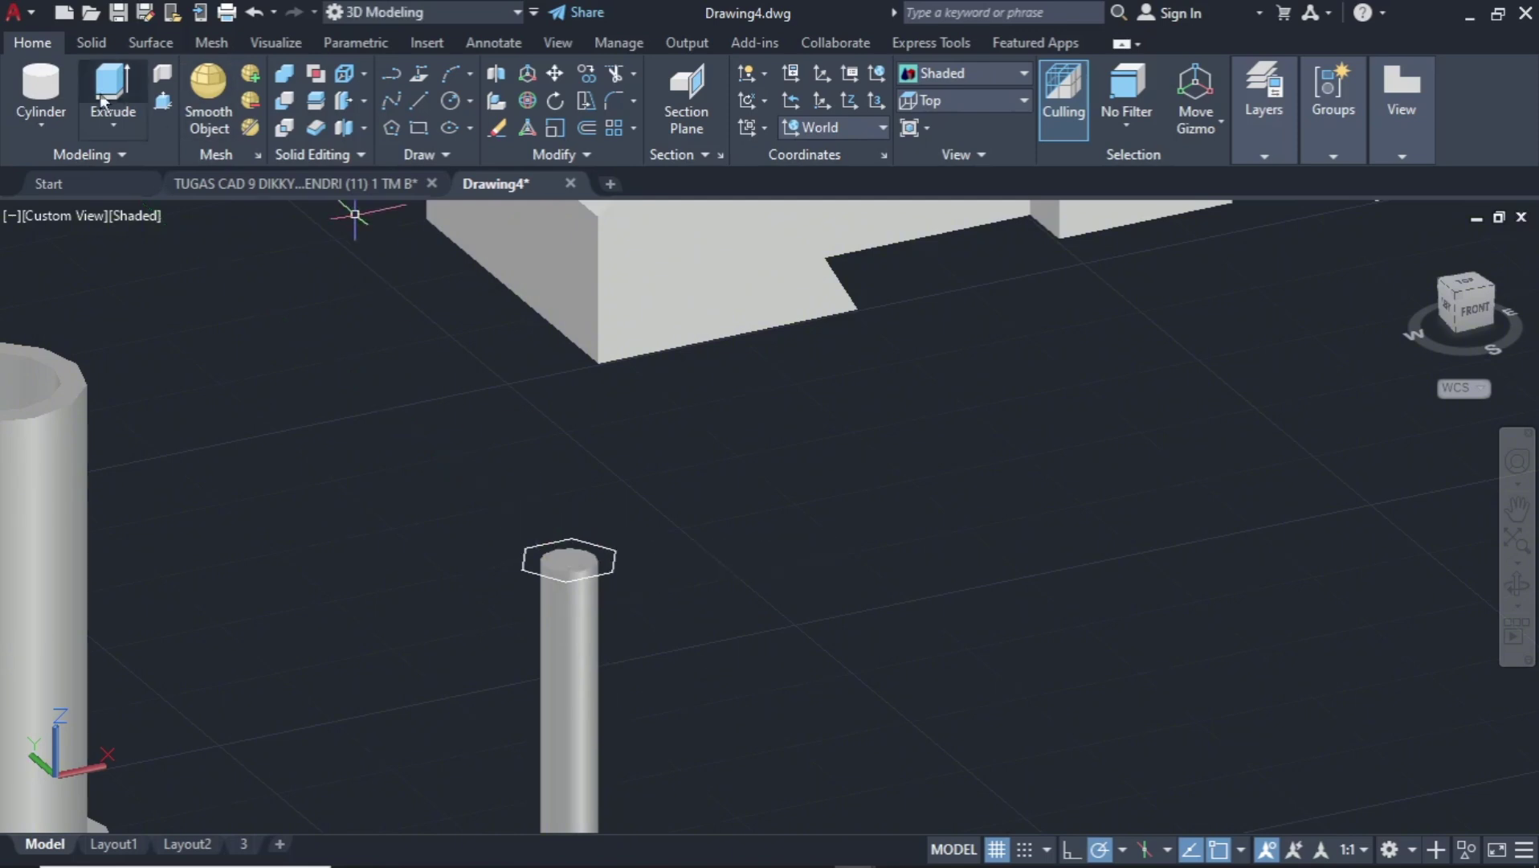
Move the hexagon outline aside, next to the column.
{"action": "left_click", "coordinate": [161, 104]}
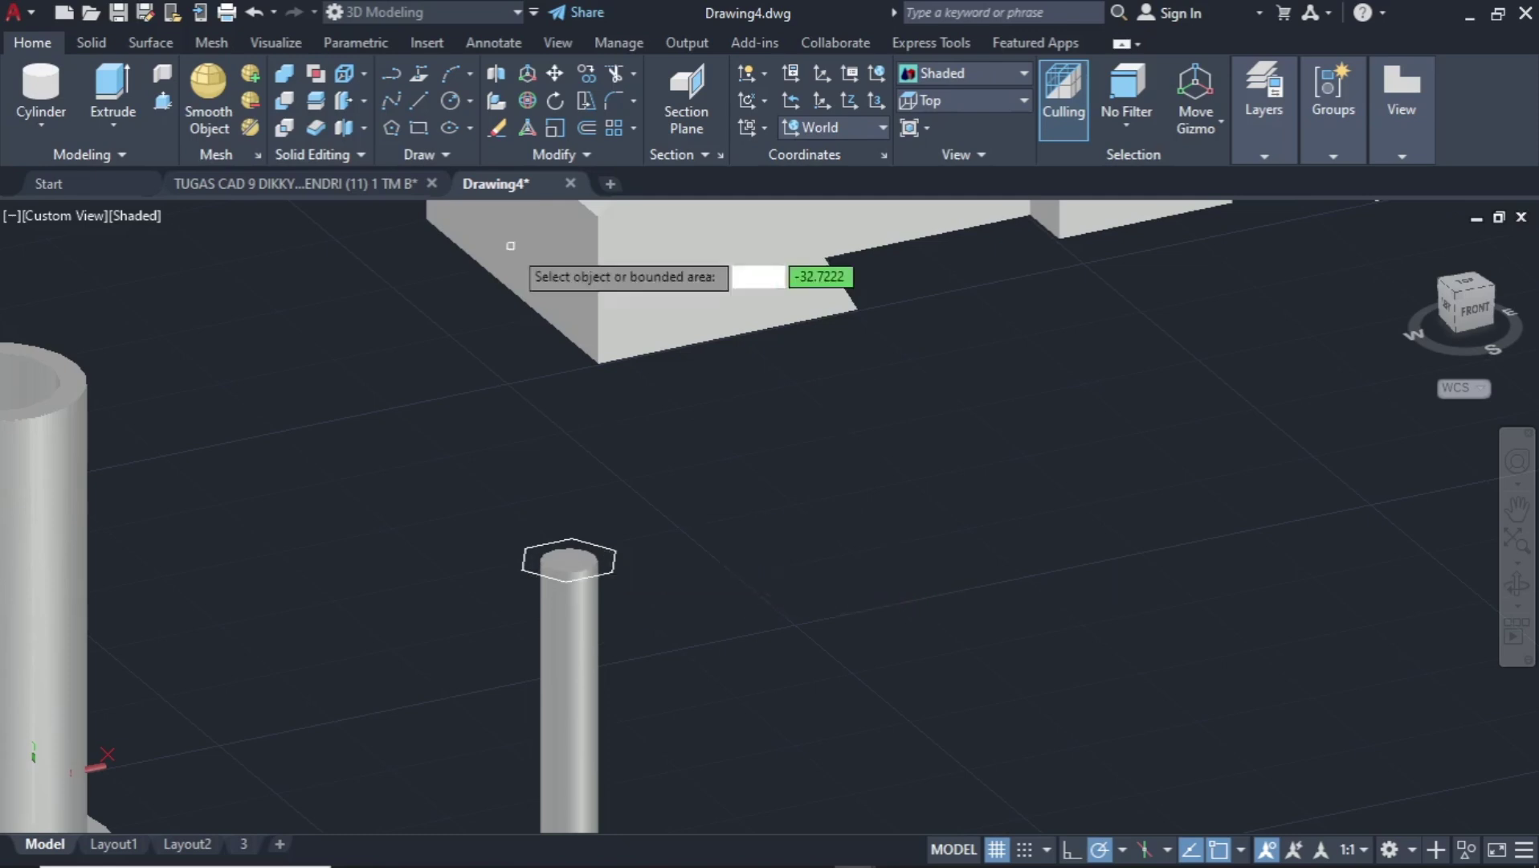
{"action": "left_click", "coordinate": [554, 73]}
{"action": "left_click", "coordinate": [615, 557]}
{"action": "key", "text": "Return"}
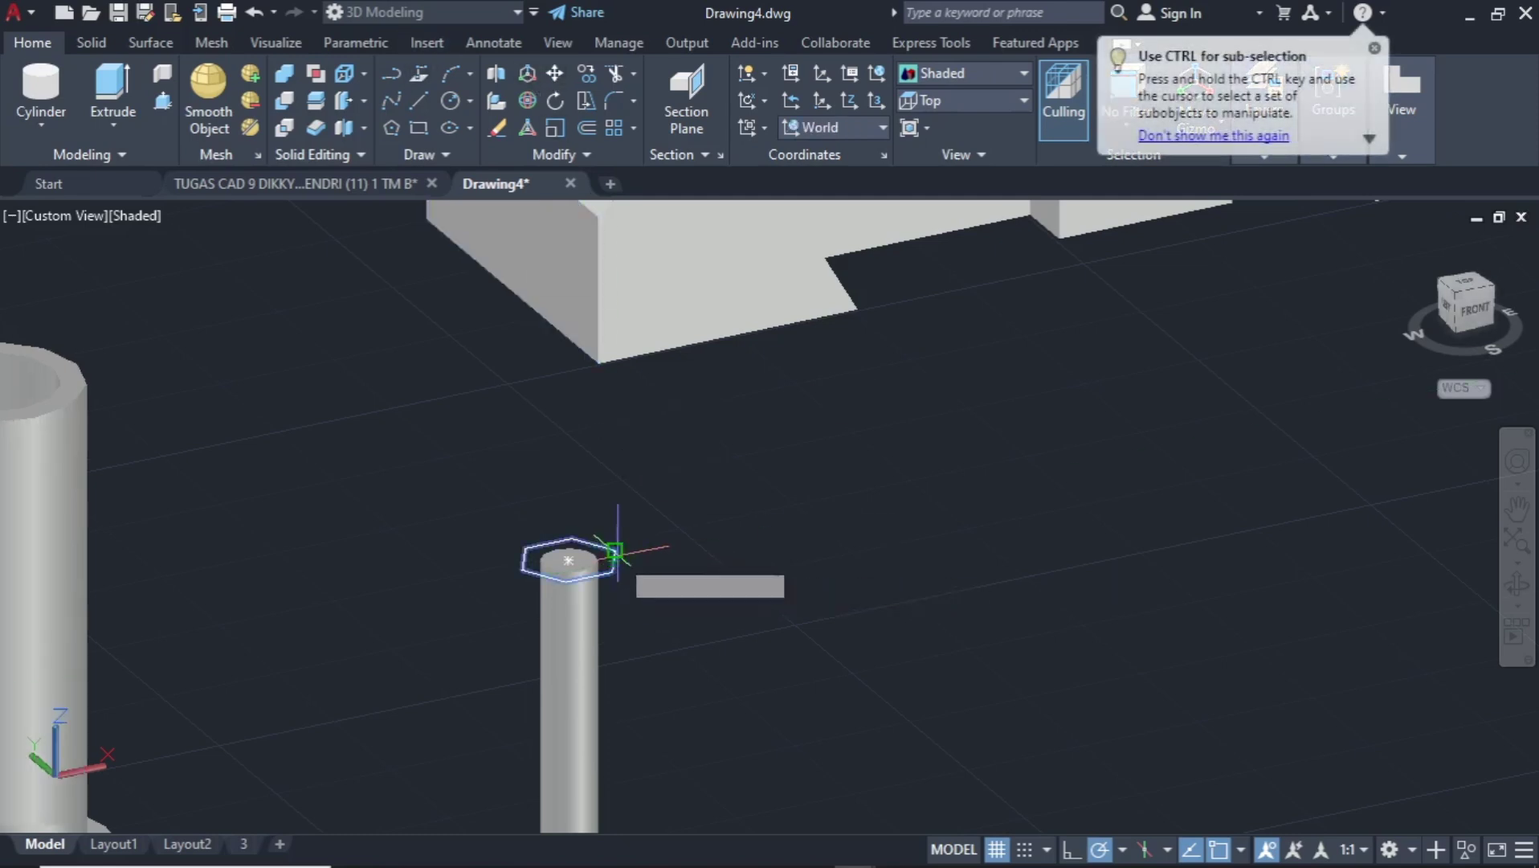
{"action": "left_click", "coordinate": [617, 553]}
{"action": "left_click", "coordinate": [736, 517]}
Presspull the hexagon 4 units into a solid and move it onto the column top.
{"action": "left_click", "coordinate": [161, 103]}
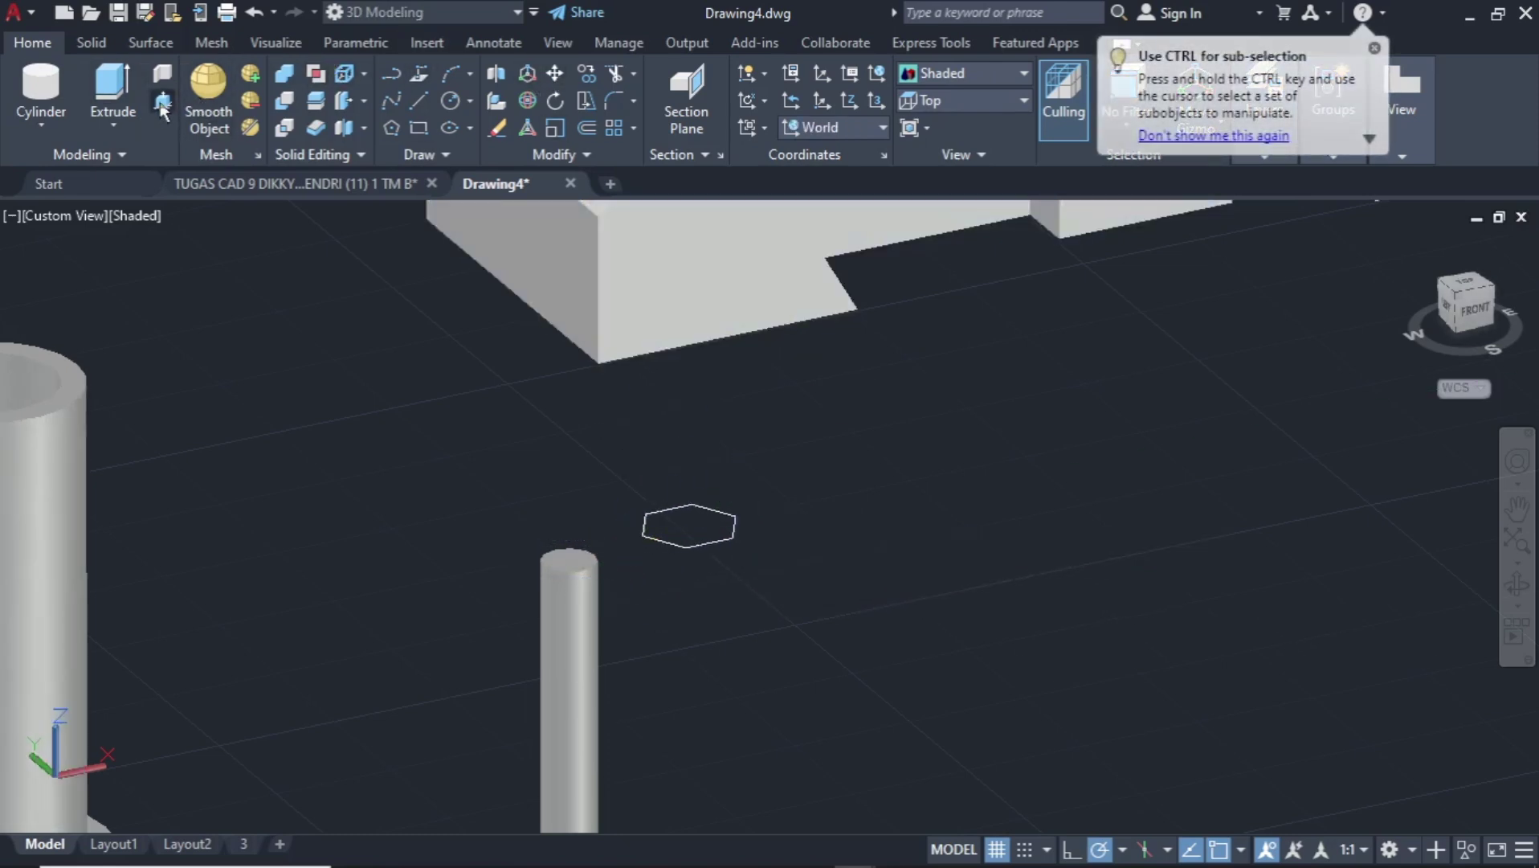
{"action": "left_click", "coordinate": [687, 543]}
{"action": "type", "text": "4"}
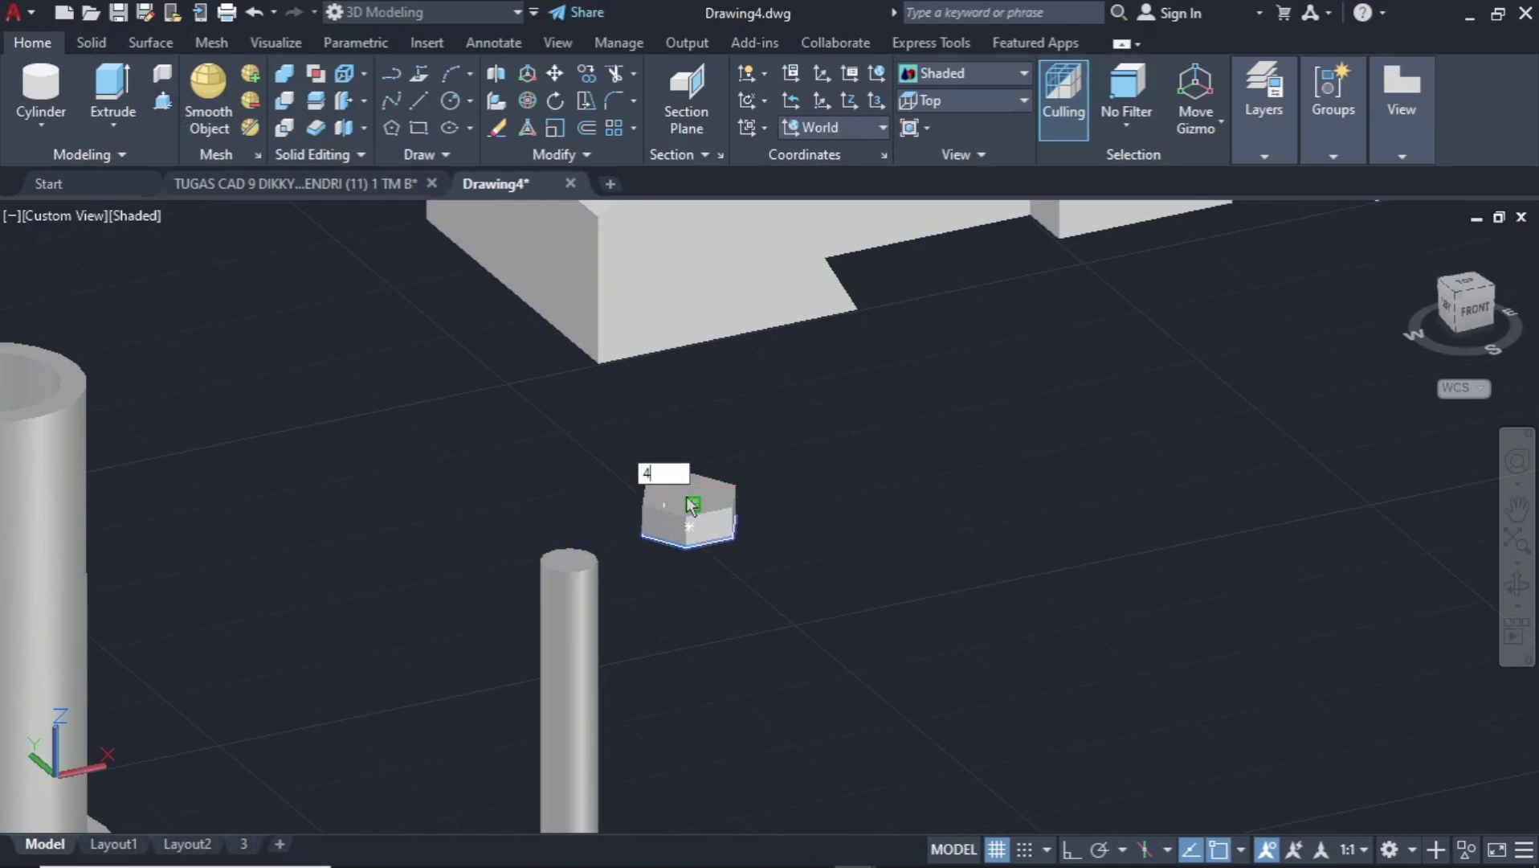
{"action": "key", "text": "Return"}
{"action": "left_click", "coordinate": [554, 73]}
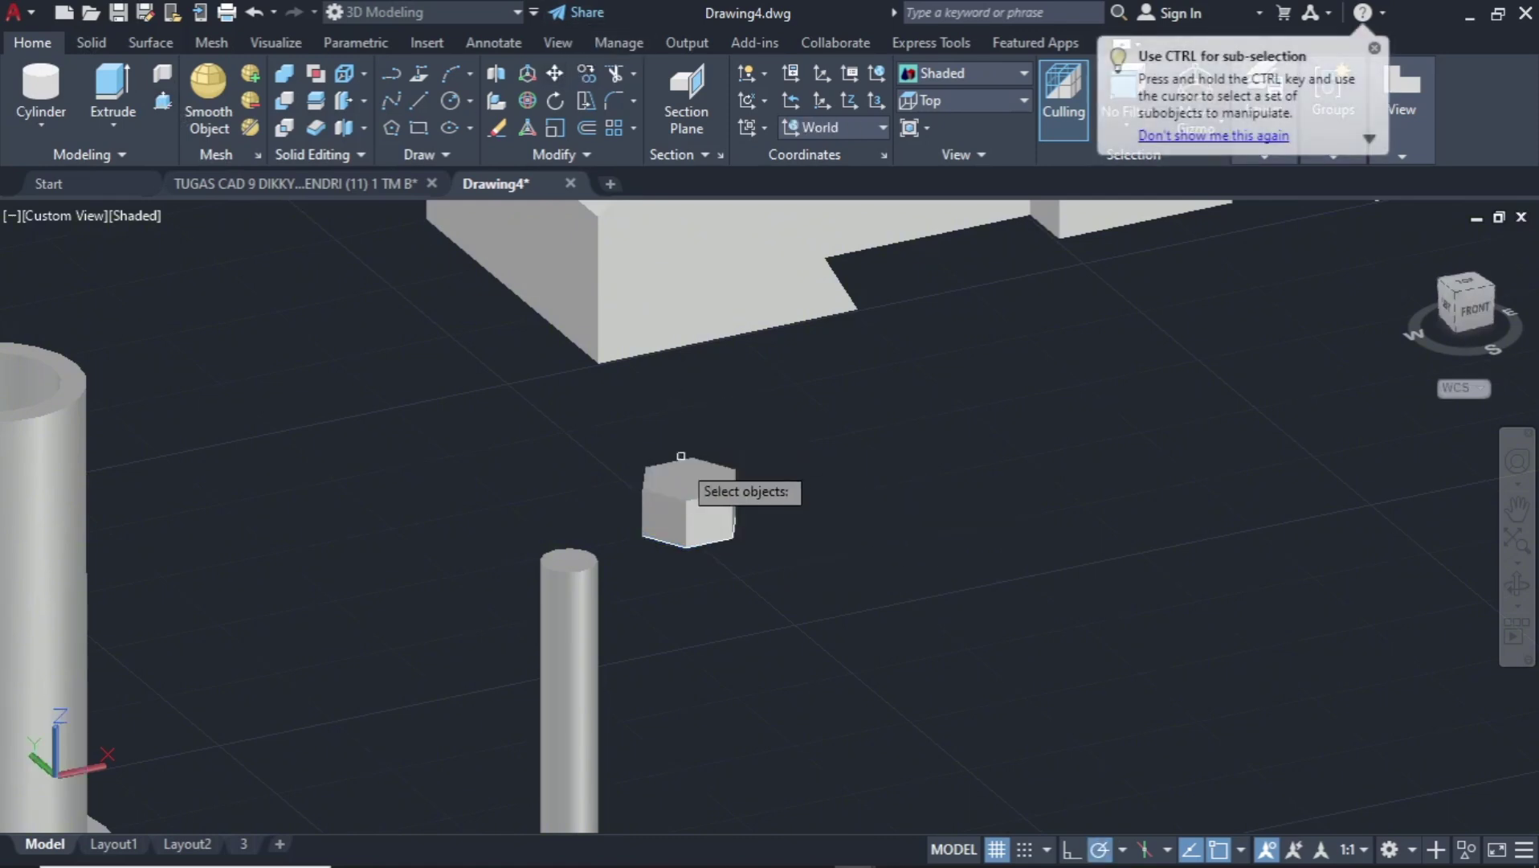
{"action": "left_click", "coordinate": [689, 498]}
{"action": "key", "text": "Return"}
{"action": "left_click", "coordinate": [689, 526]}
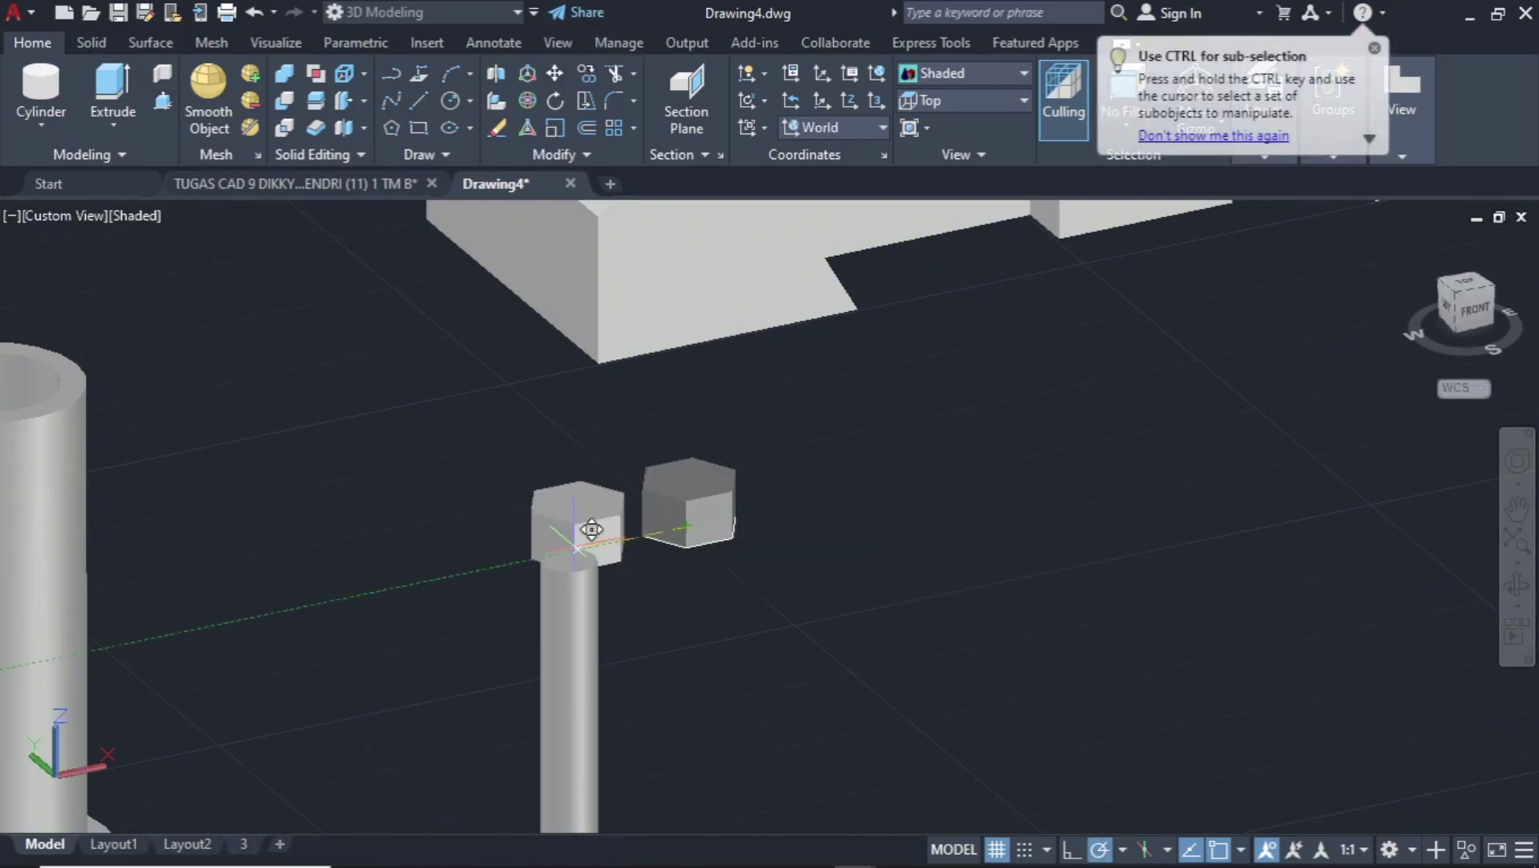
{"action": "left_click", "coordinate": [569, 561]}
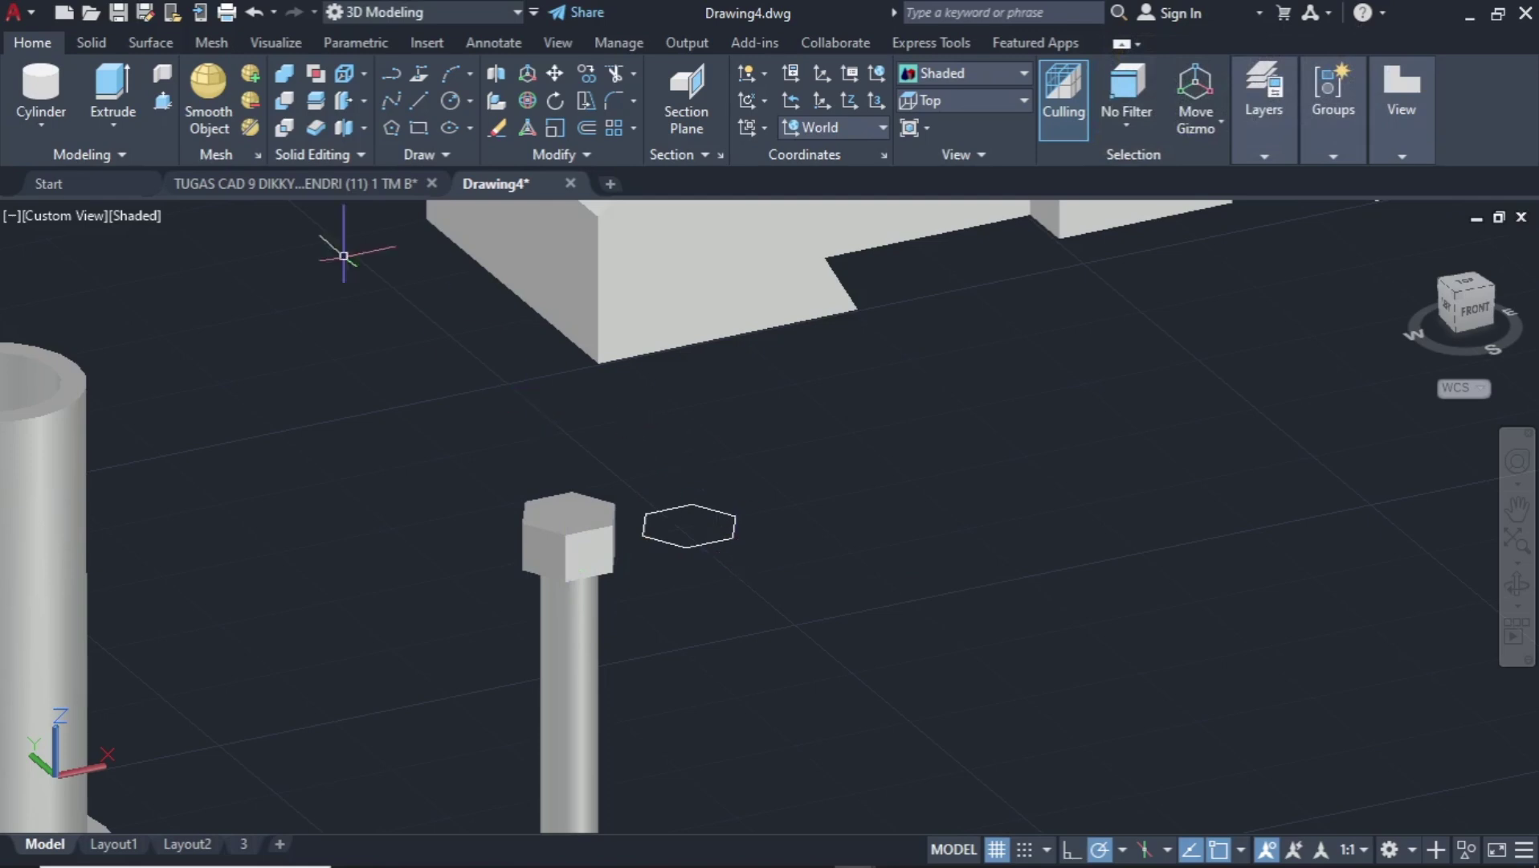
{"action": "left_click", "coordinate": [46, 121]}
Switch to the Top view in 2D Wireframe style.
{"action": "left_click", "coordinate": [56, 211]}
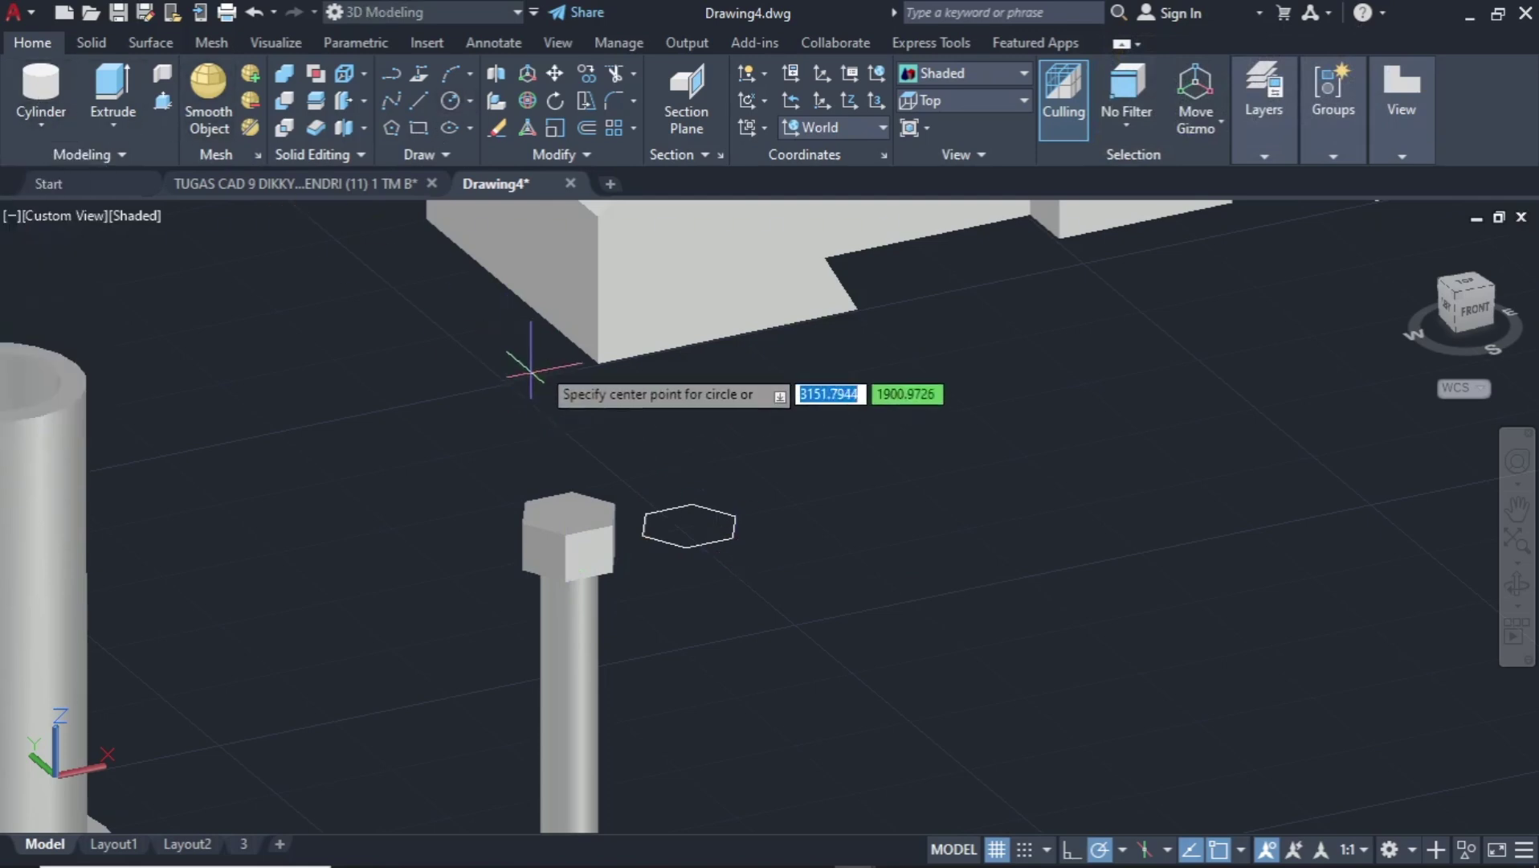
{"action": "mouse_move", "coordinate": [515, 360]}
{"action": "middle_mouse_down", "text": "shift"}
{"action": "mouse_move", "coordinate": [535, 455]}
{"action": "mouse_move", "coordinate": [526, 370]}
{"action": "middle_mouse_up", "text": "shift"}
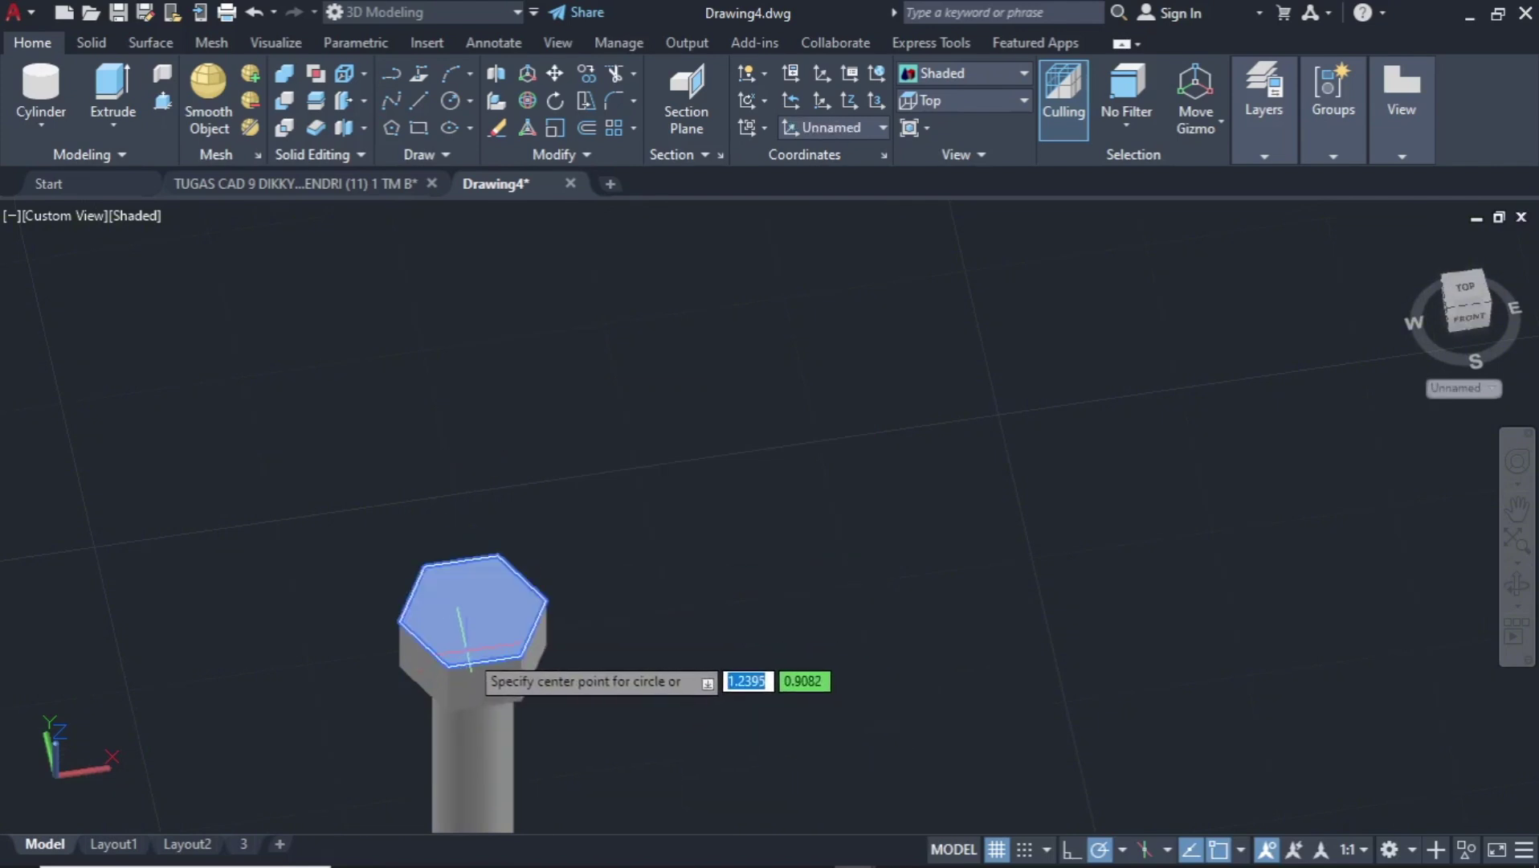
{"action": "left_click", "coordinate": [931, 102]}
{"action": "left_click", "coordinate": [944, 128]}
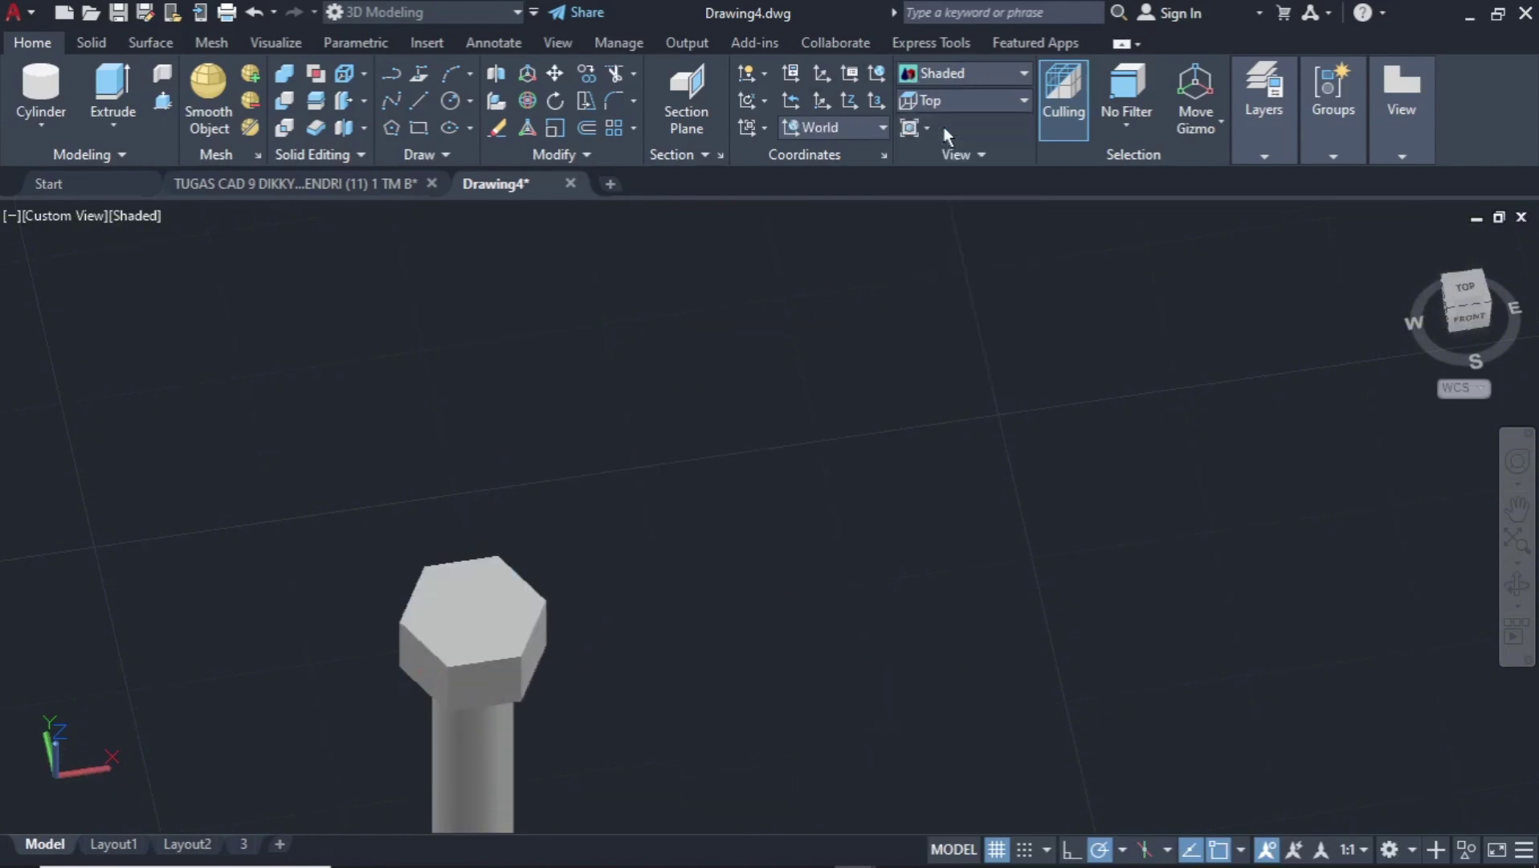
{"action": "left_click", "coordinate": [1005, 76]}
{"action": "left_click", "coordinate": [945, 207]}
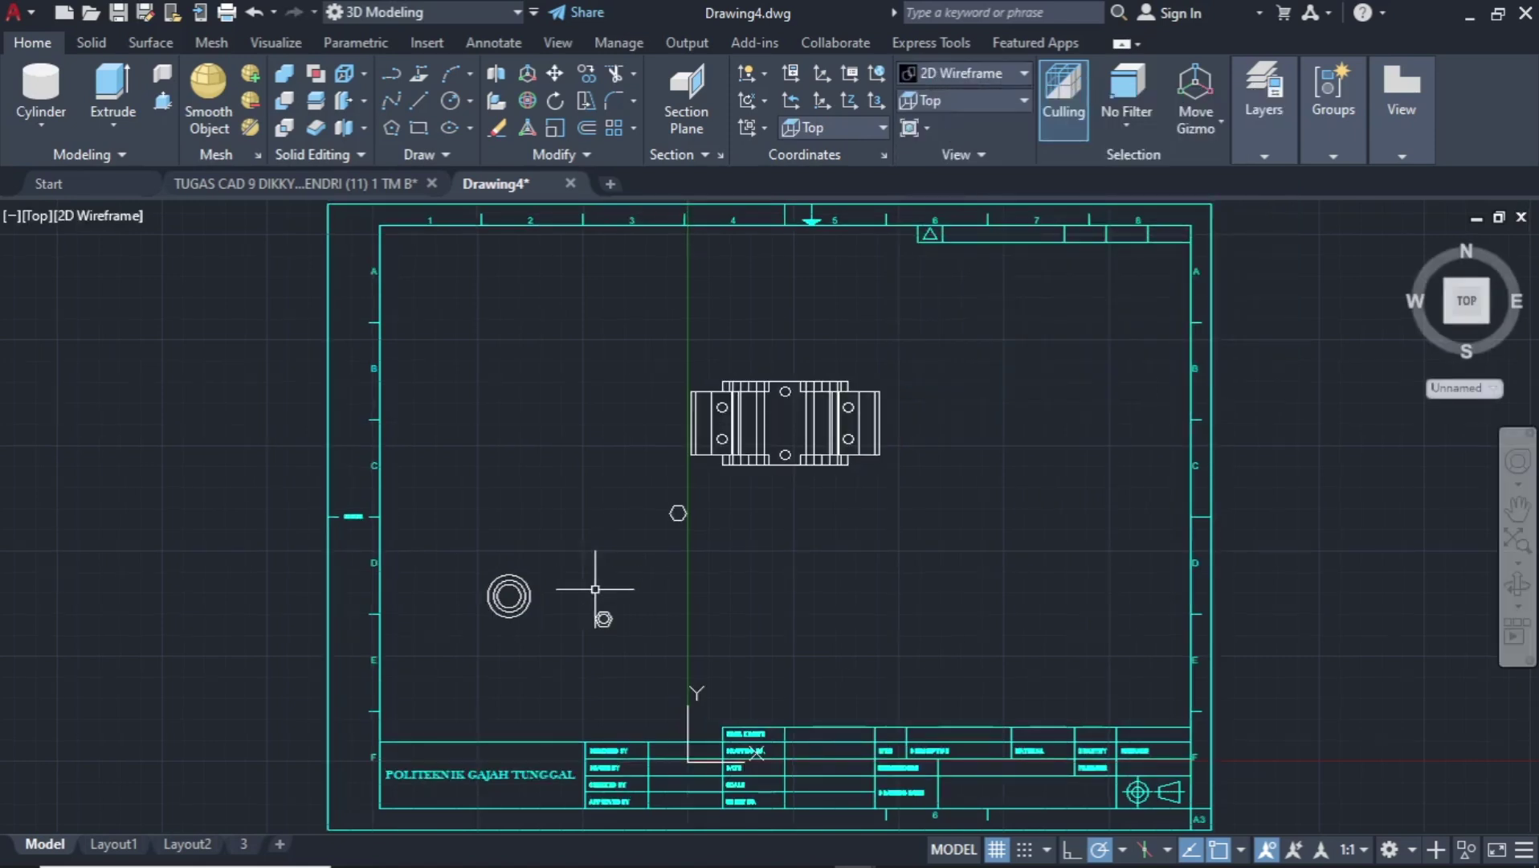
{"action": "scroll", "coordinate": [601, 591], "scroll_direction": "up", "scroll_amount": 5}
{"action": "scroll", "coordinate": [591, 555], "scroll_direction": "up", "scroll_amount": 2}
Draw a circle inside the hexagon touching its sides, then return to SW Isometric.
{"action": "left_click", "coordinate": [450, 100]}
{"action": "scroll", "coordinate": [599, 522], "scroll_direction": "down", "scroll_amount": 3}
{"action": "scroll", "coordinate": [540, 343], "scroll_direction": "up", "scroll_amount": 3}
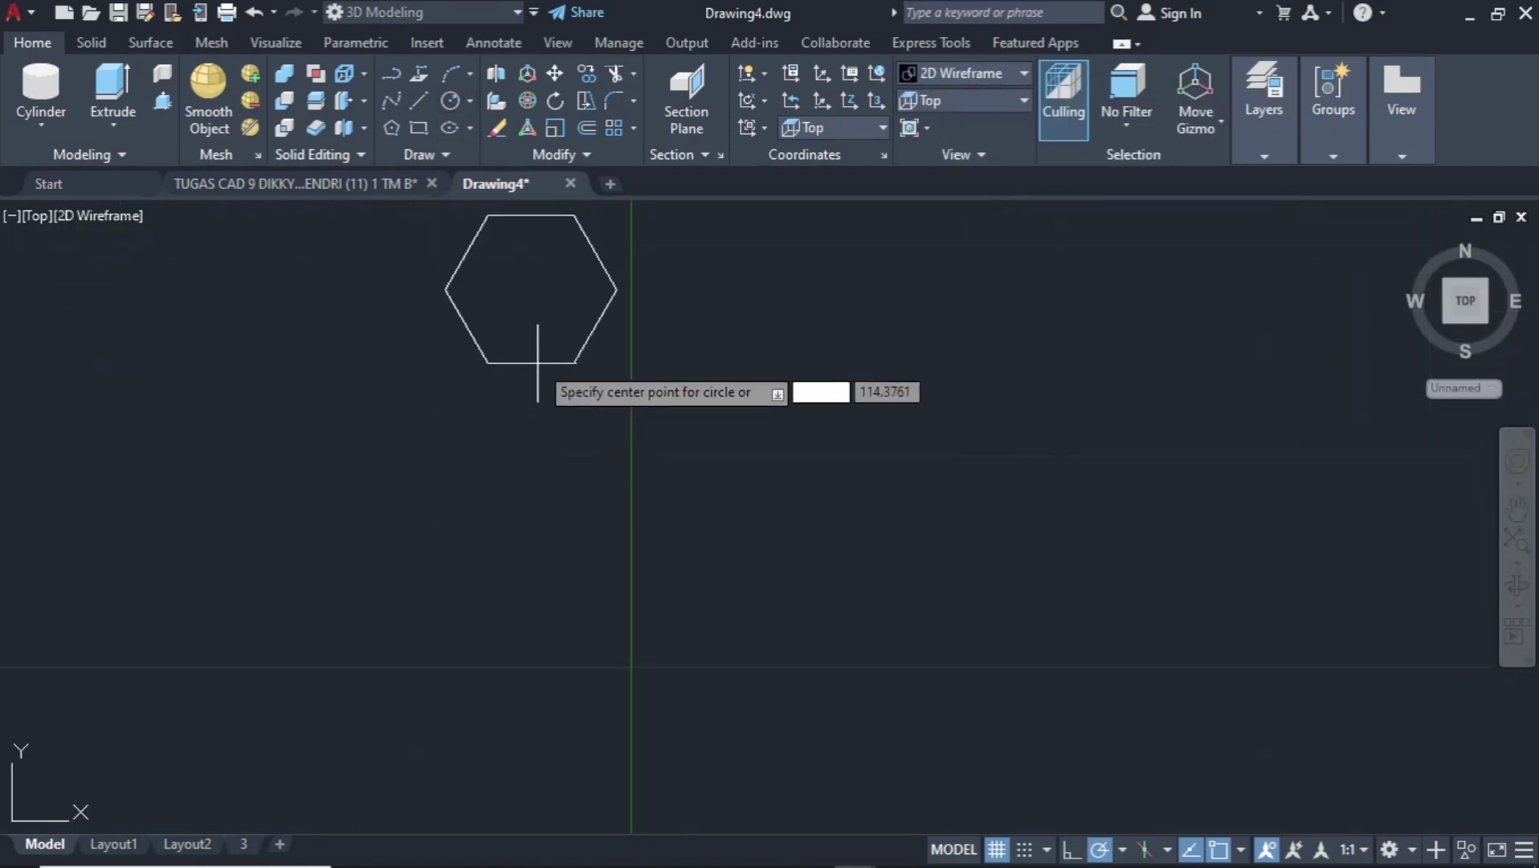
{"action": "left_click", "coordinate": [530, 290]}
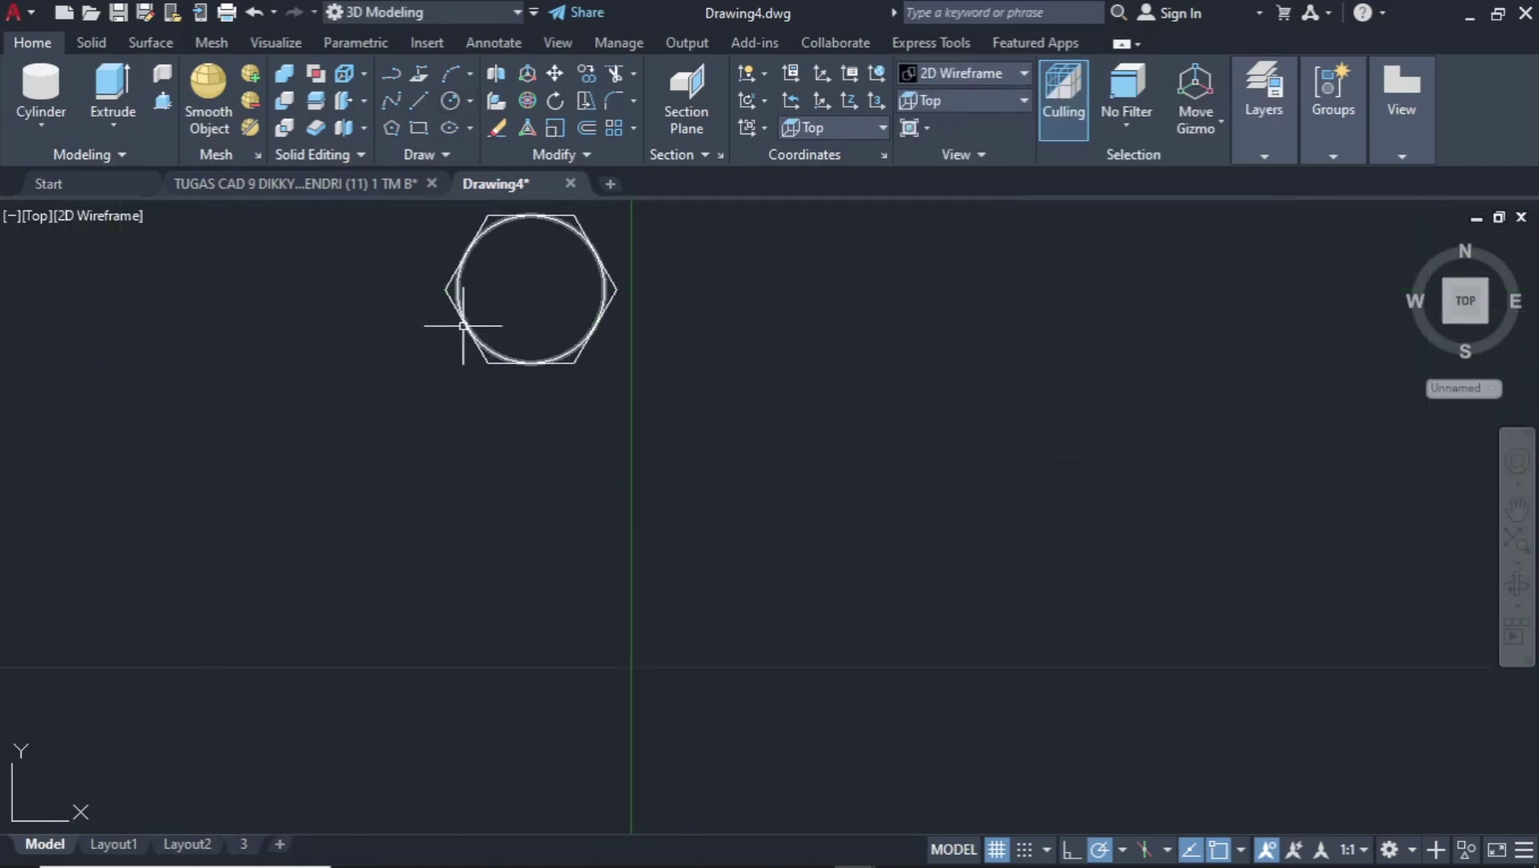
{"action": "left_click", "coordinate": [988, 106]}
{"action": "left_click", "coordinate": [950, 264]}
Set the visual style to Shades of Gray.
{"action": "scroll", "coordinate": [603, 556], "scroll_direction": "up", "scroll_amount": 5}
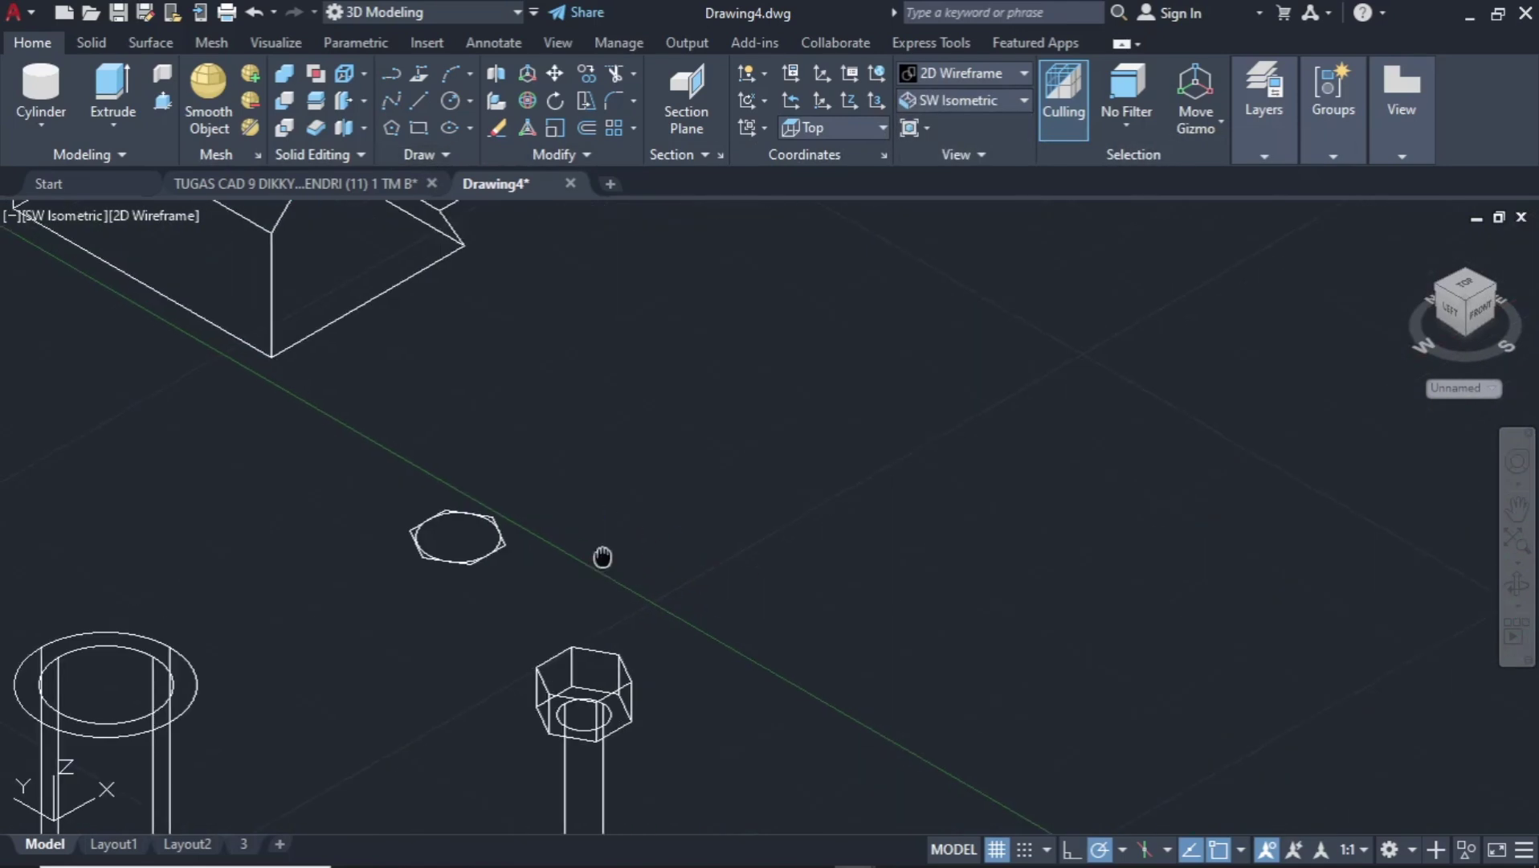
{"action": "scroll", "coordinate": [603, 557], "scroll_direction": "up", "scroll_amount": 2}
{"action": "middle_click_drag", "start_coordinate": [660, 543], "coordinate": [672, 408]}
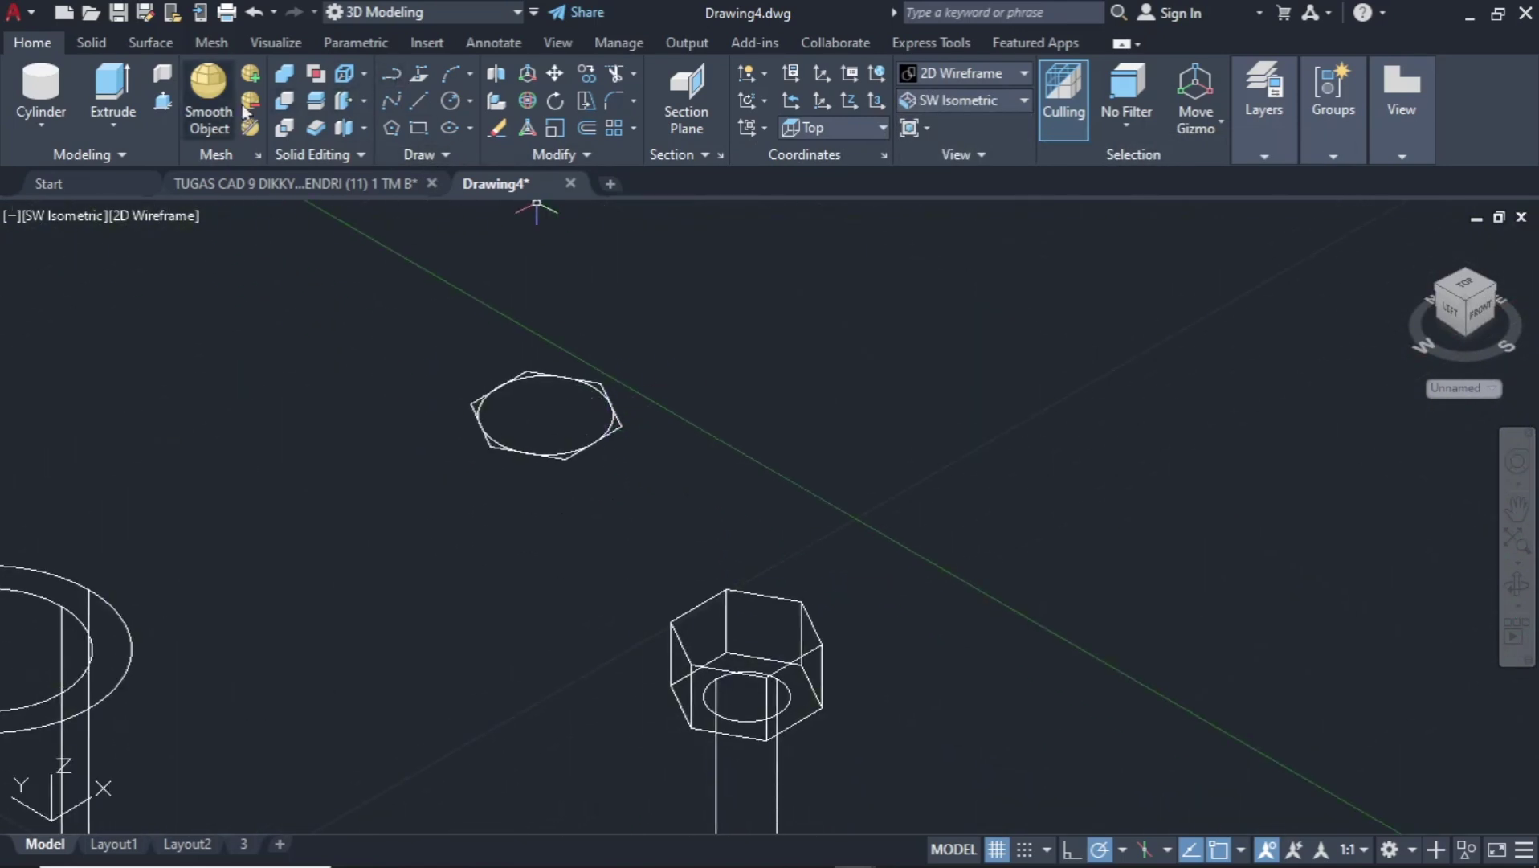
{"action": "left_click", "coordinate": [967, 81]}
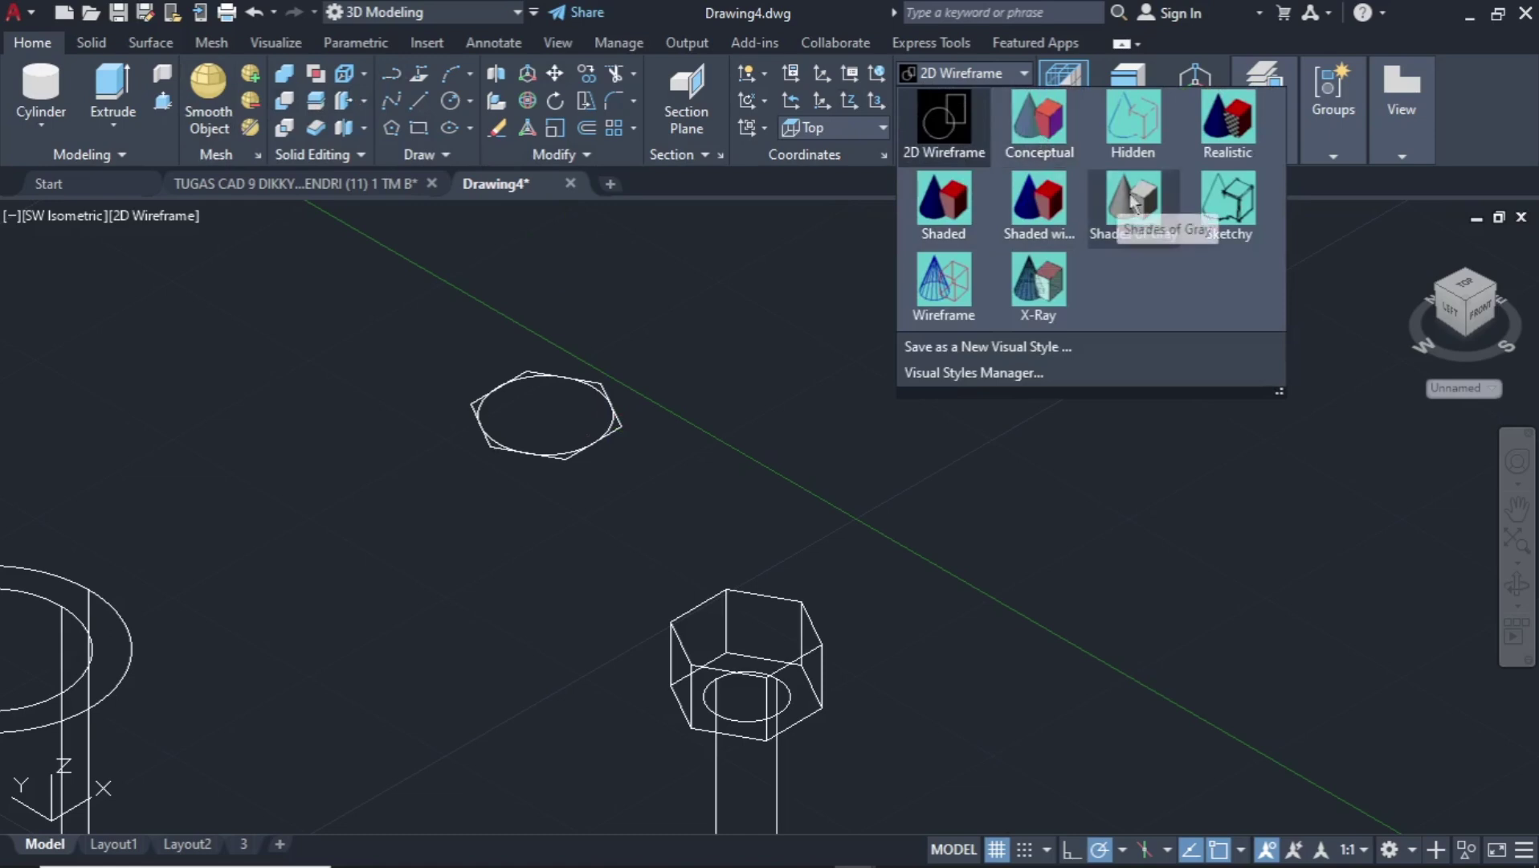
{"action": "left_click", "coordinate": [1175, 207]}
Presspull the circle area, then the hexagon area to a height of 4.
{"action": "left_click", "coordinate": [163, 100]}
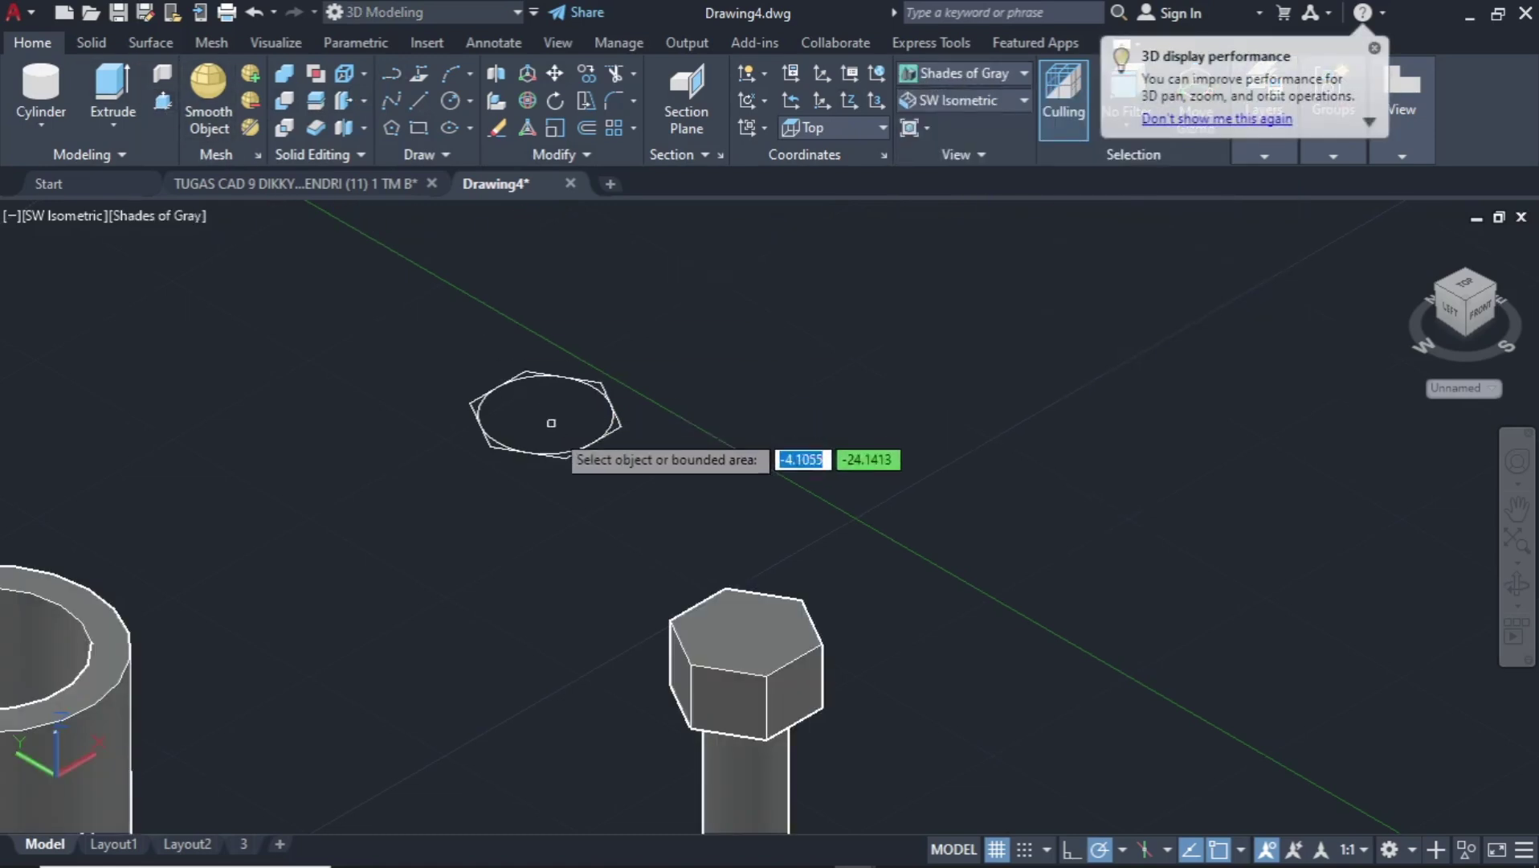
{"action": "left_click", "coordinate": [544, 415]}
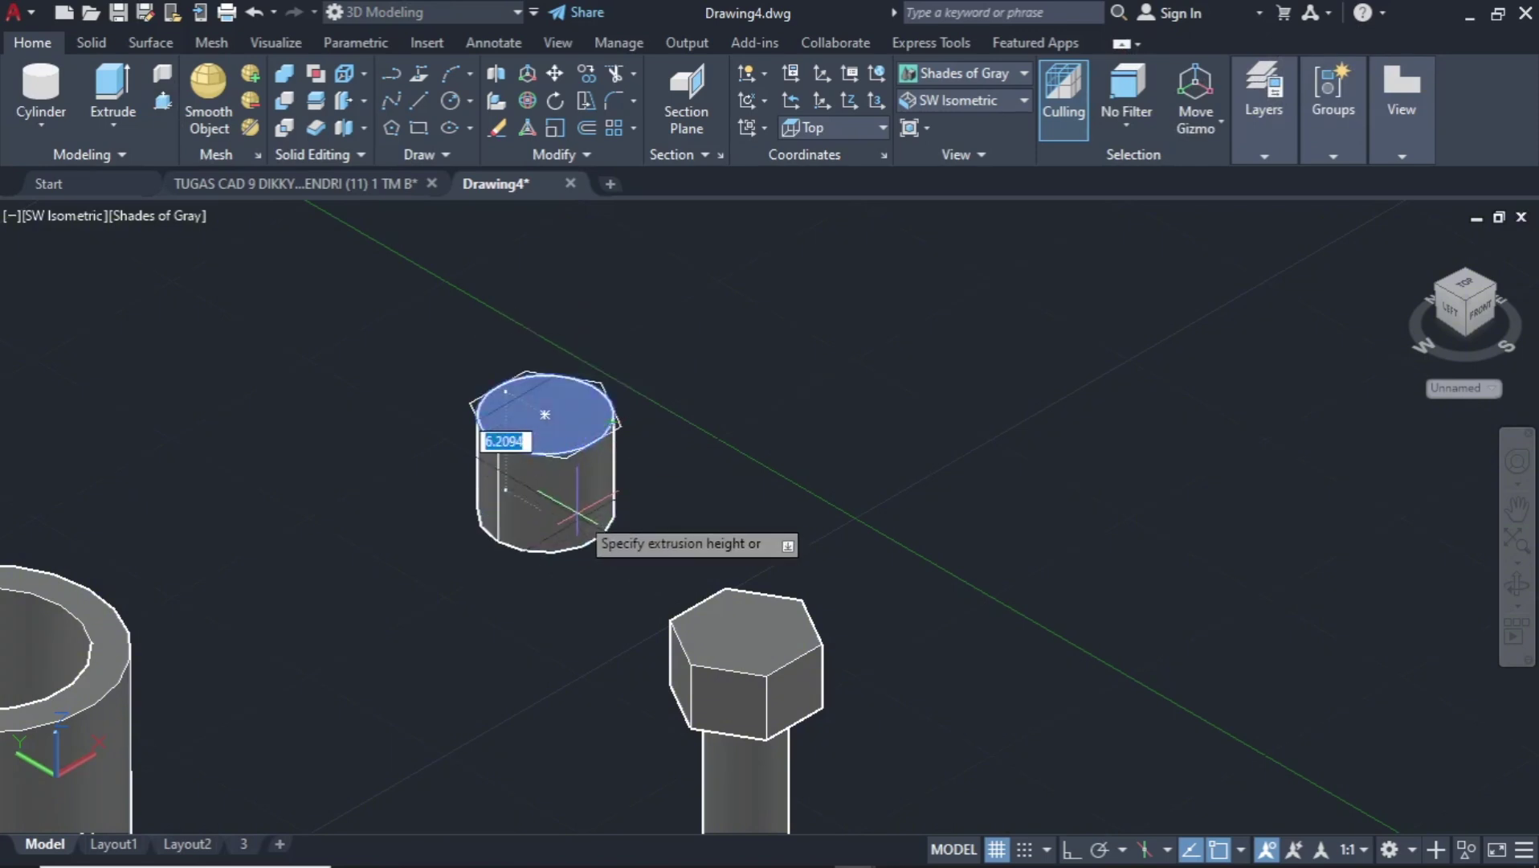
{"action": "left_click", "coordinate": [562, 498]}
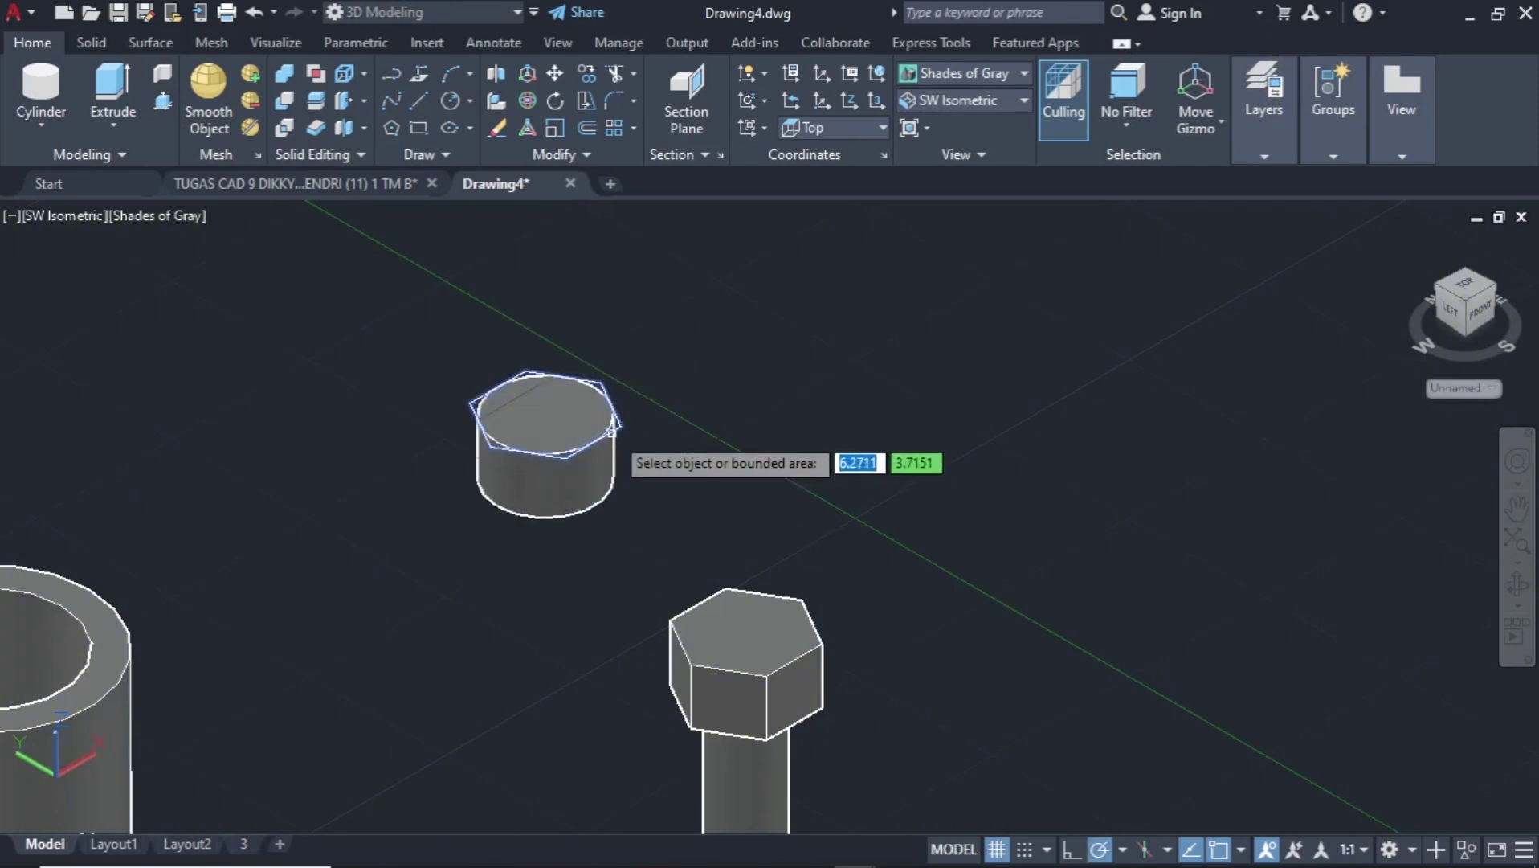
{"action": "left_click", "coordinate": [607, 450]}
{"action": "type", "text": "4"}
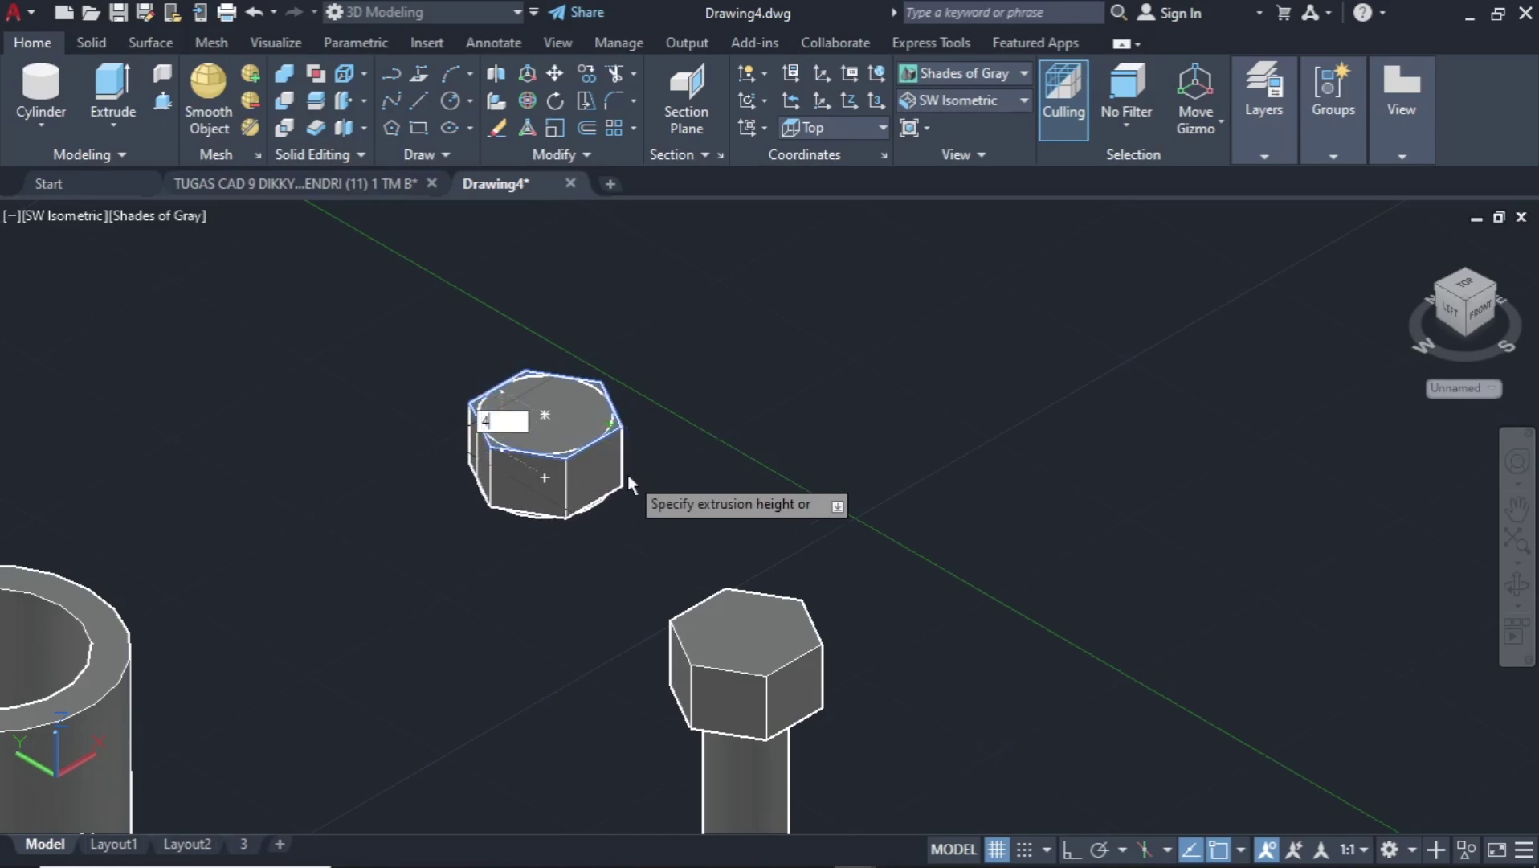
{"action": "key", "text": "Return"}
{"action": "scroll", "coordinate": [628, 474], "scroll_direction": "up", "scroll_amount": 3}
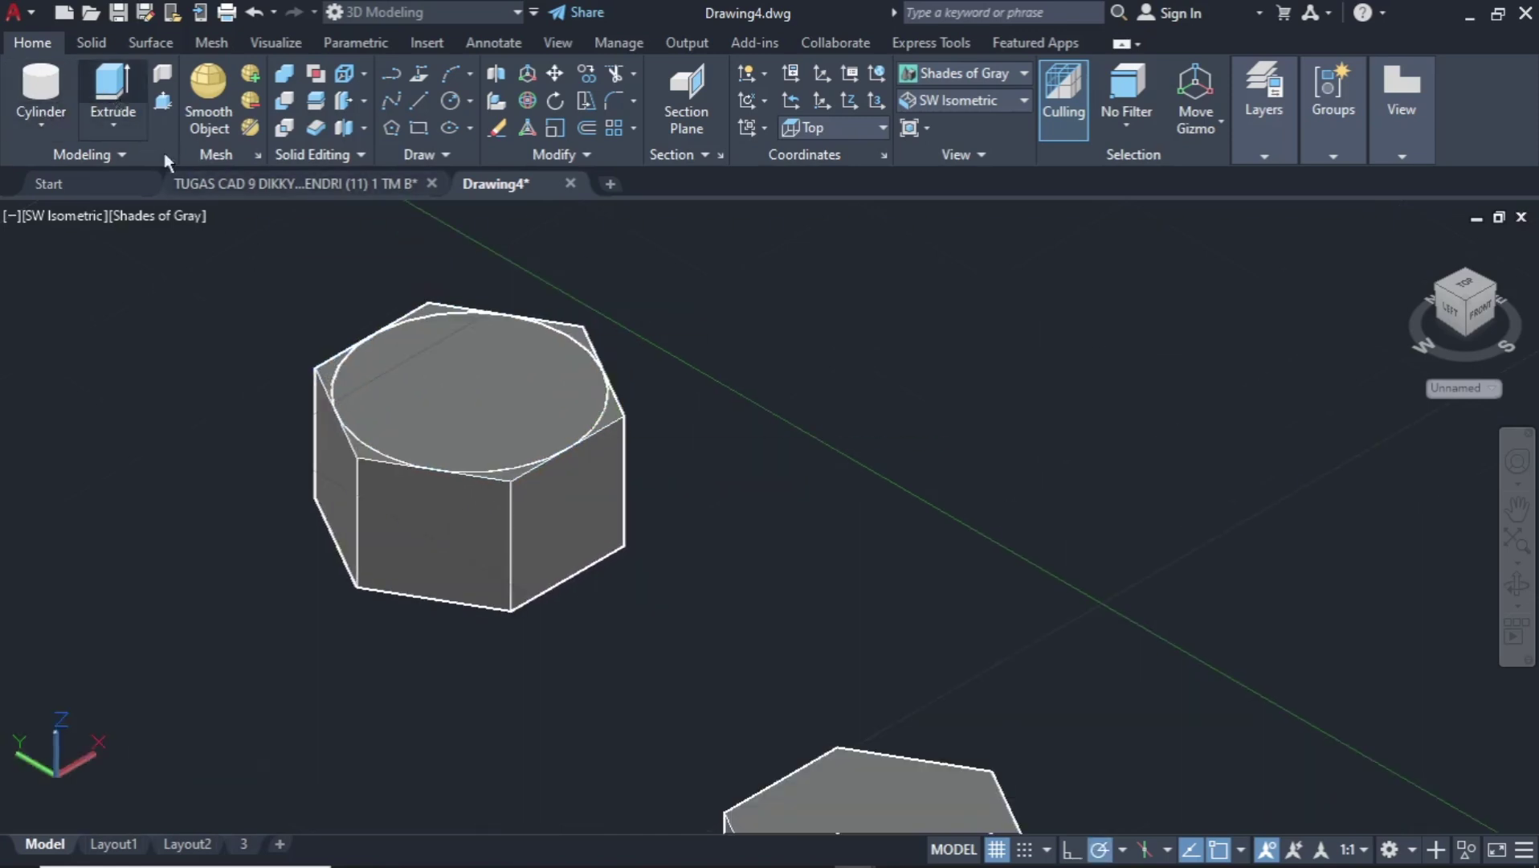
Select the hex solid's top circle for extrusion after a cancelled first attempt.
{"action": "left_click", "coordinate": [113, 90]}
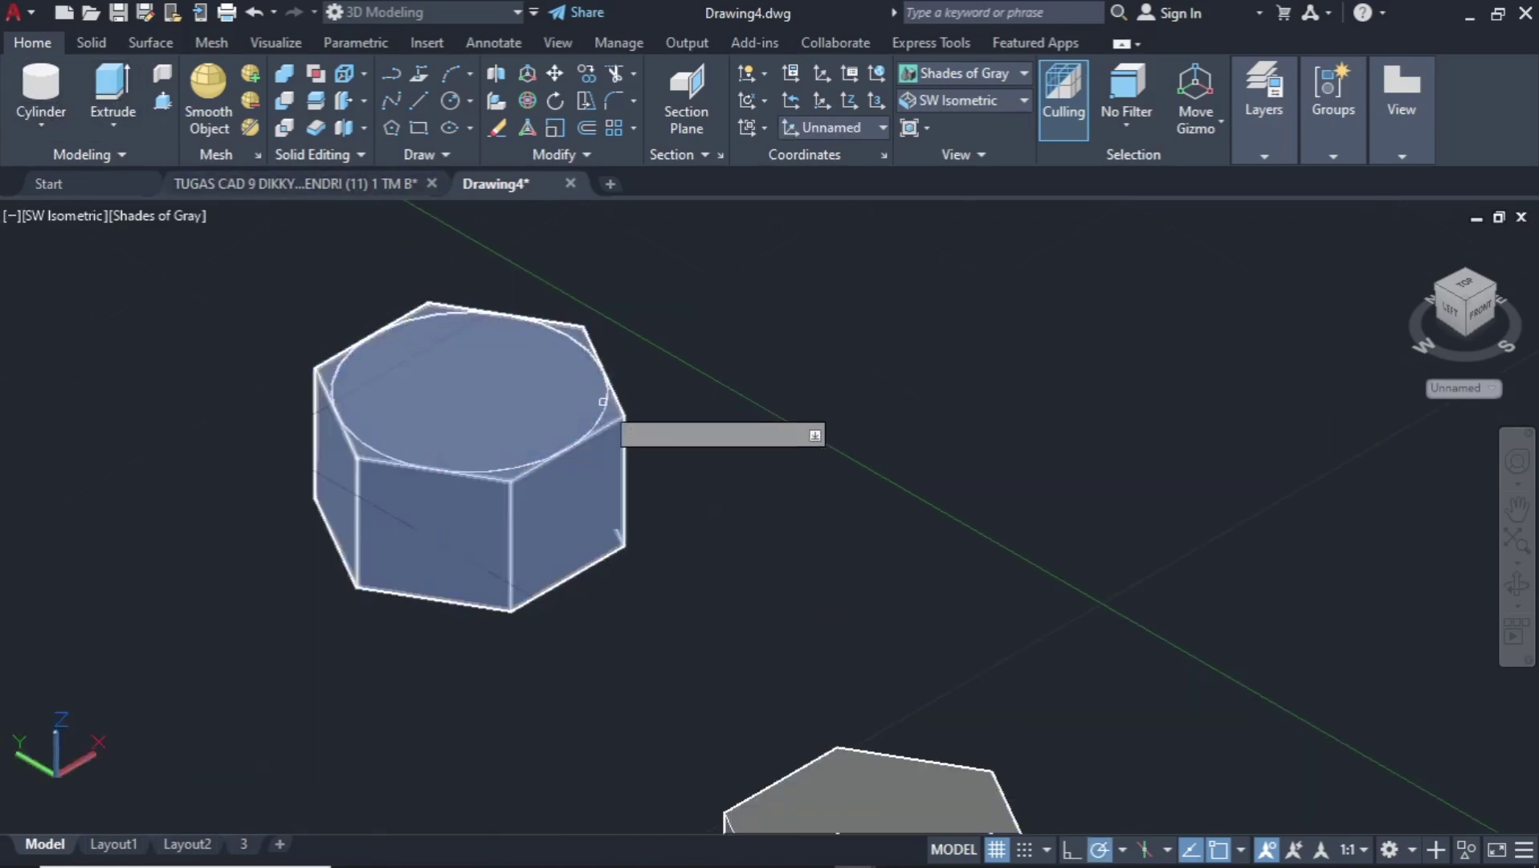
{"action": "left_click", "coordinate": [608, 422]}
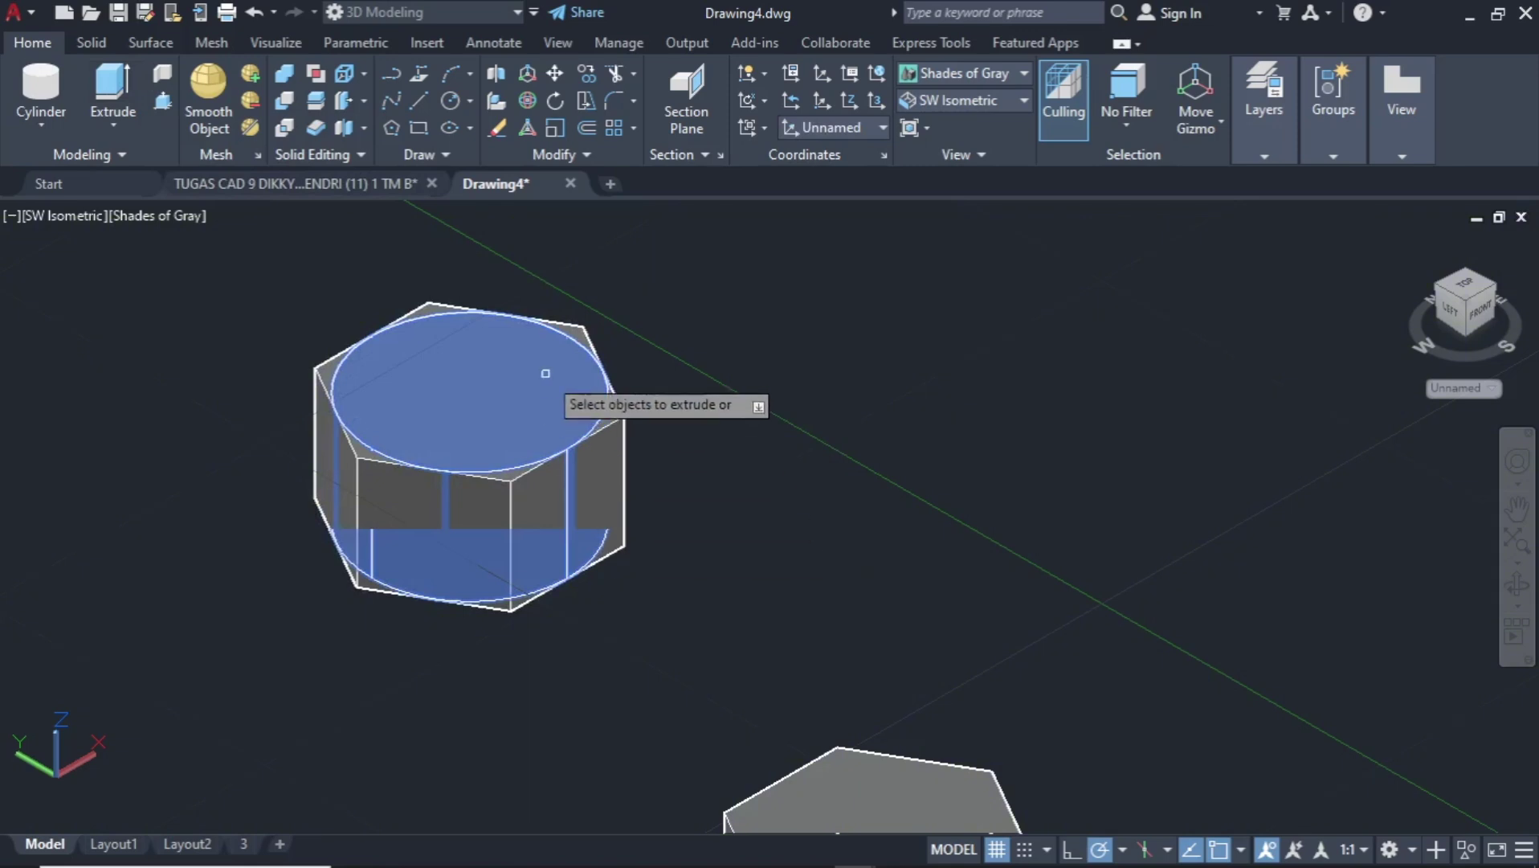
{"action": "key", "text": "Escape"}
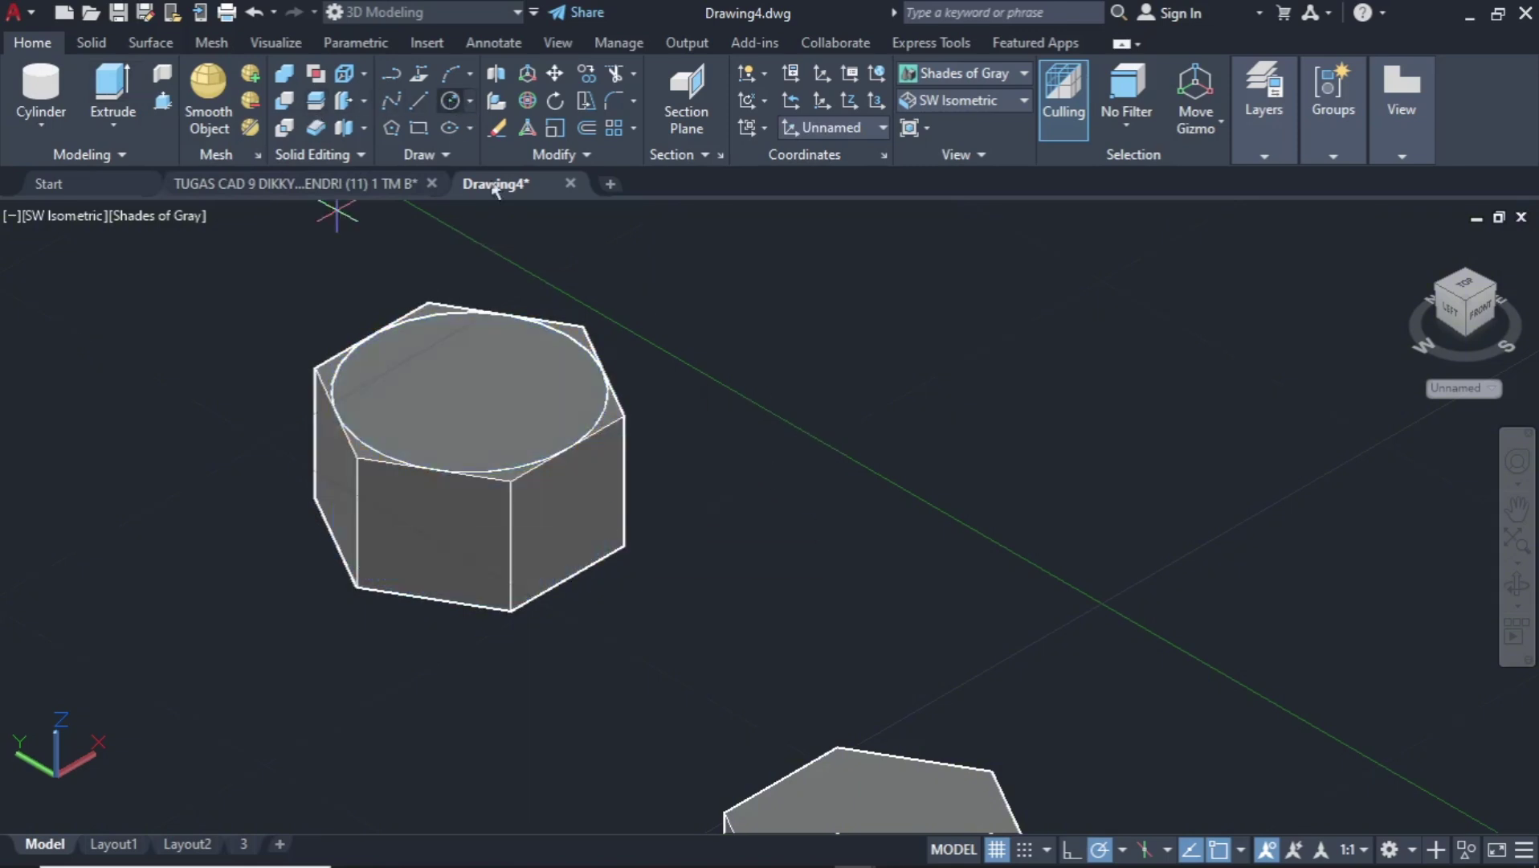
{"action": "left_click", "coordinate": [470, 392]}
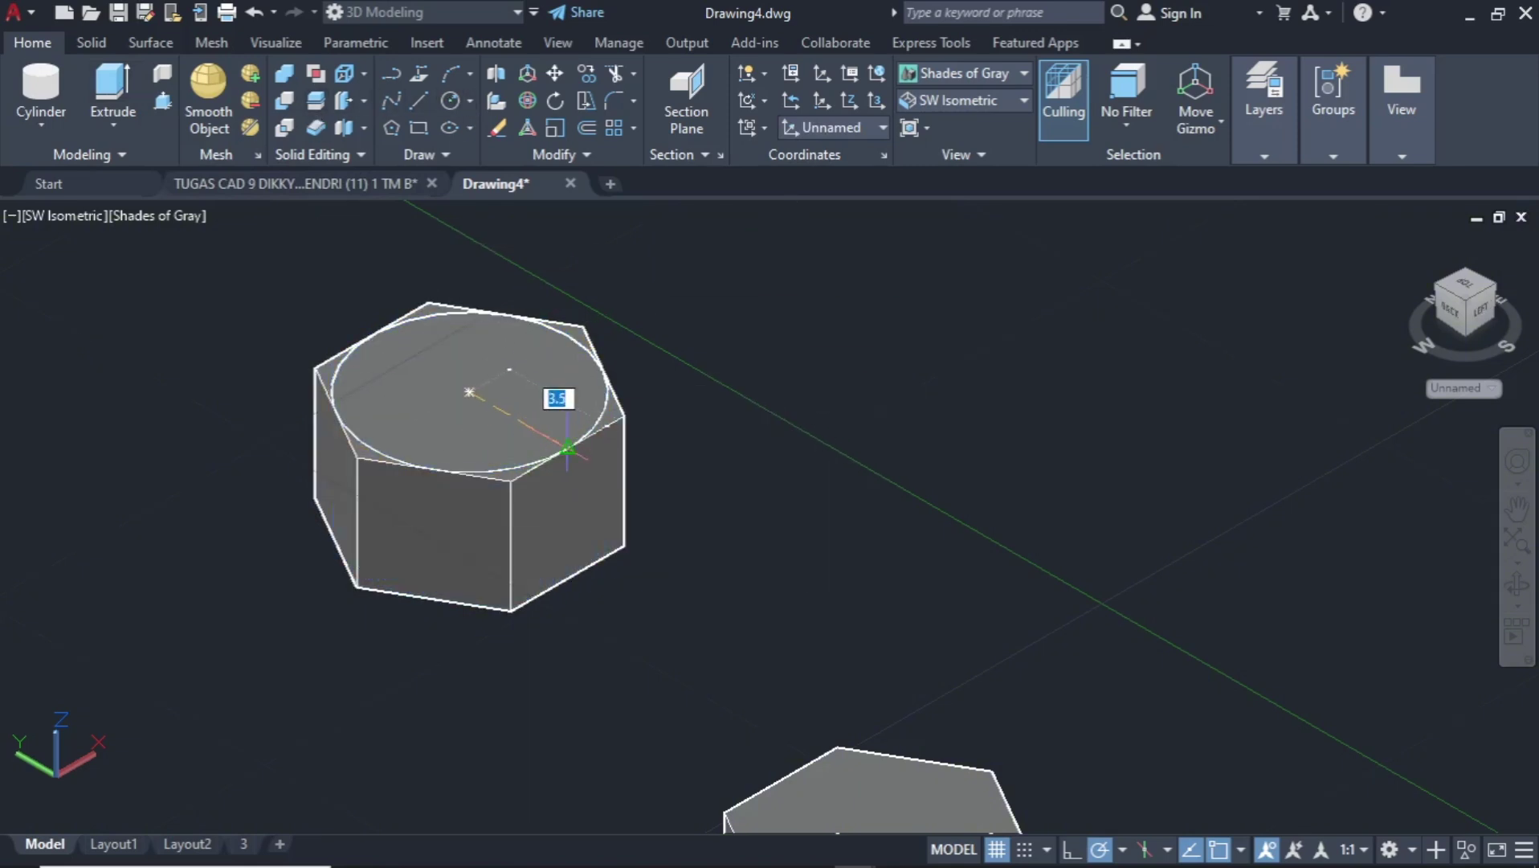
{"action": "left_click", "coordinate": [112, 88]}
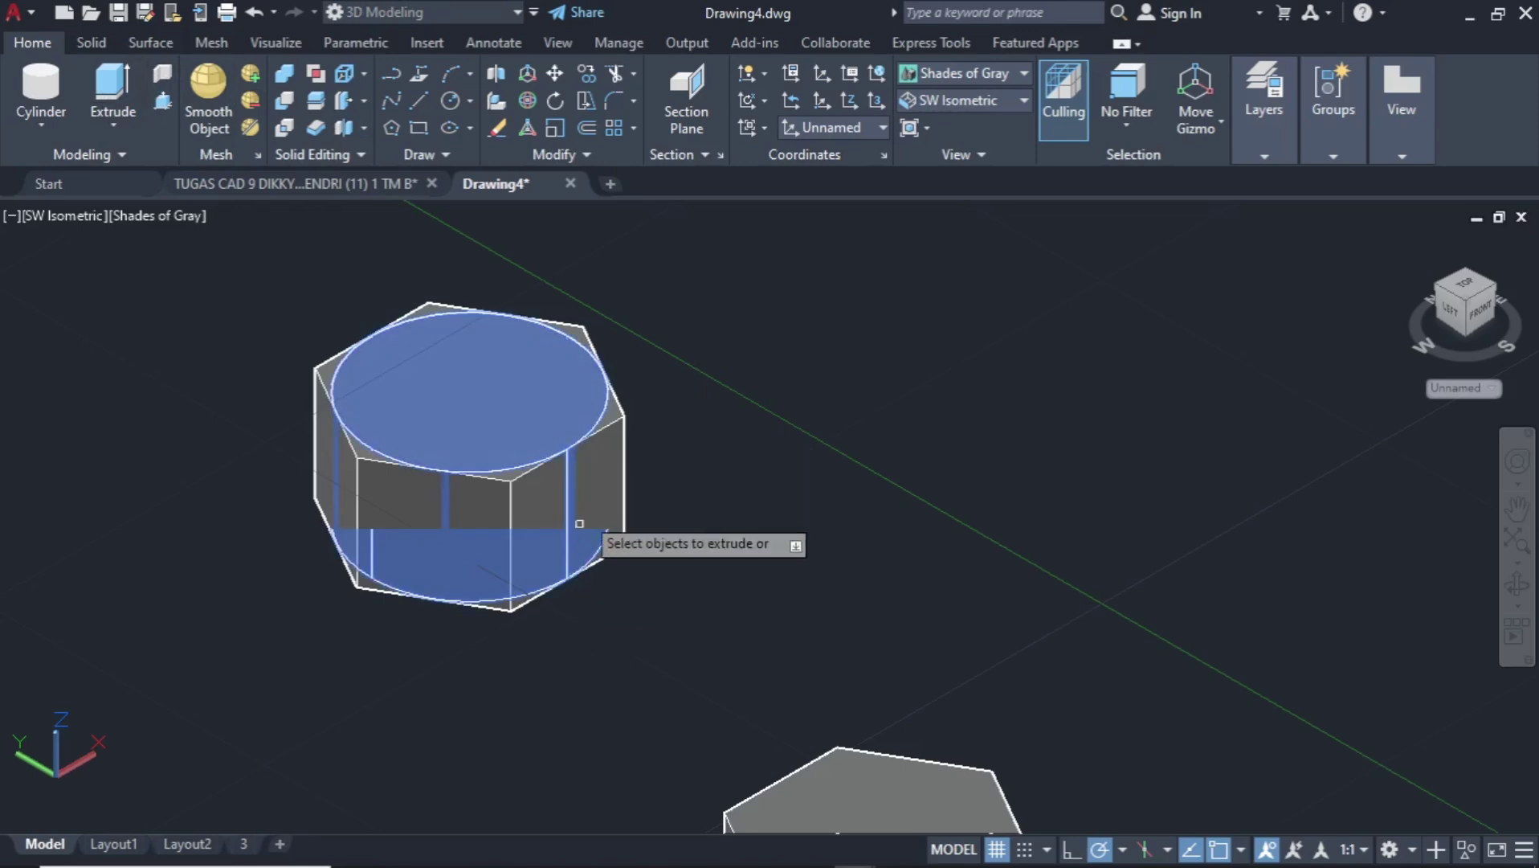
{"action": "left_click", "coordinate": [512, 466]}
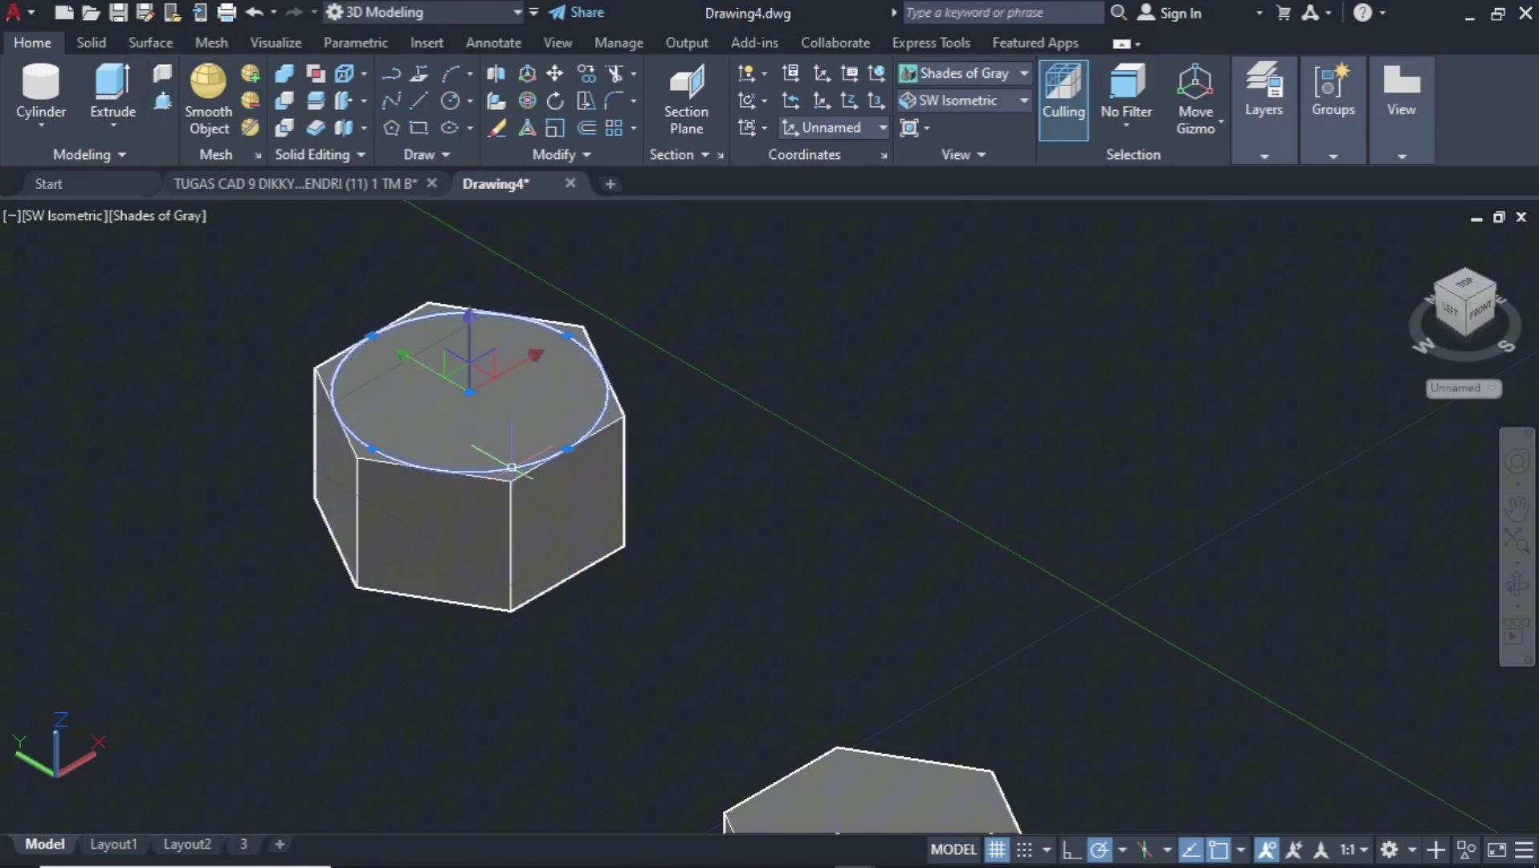
{"action": "left_click", "coordinate": [112, 84]}
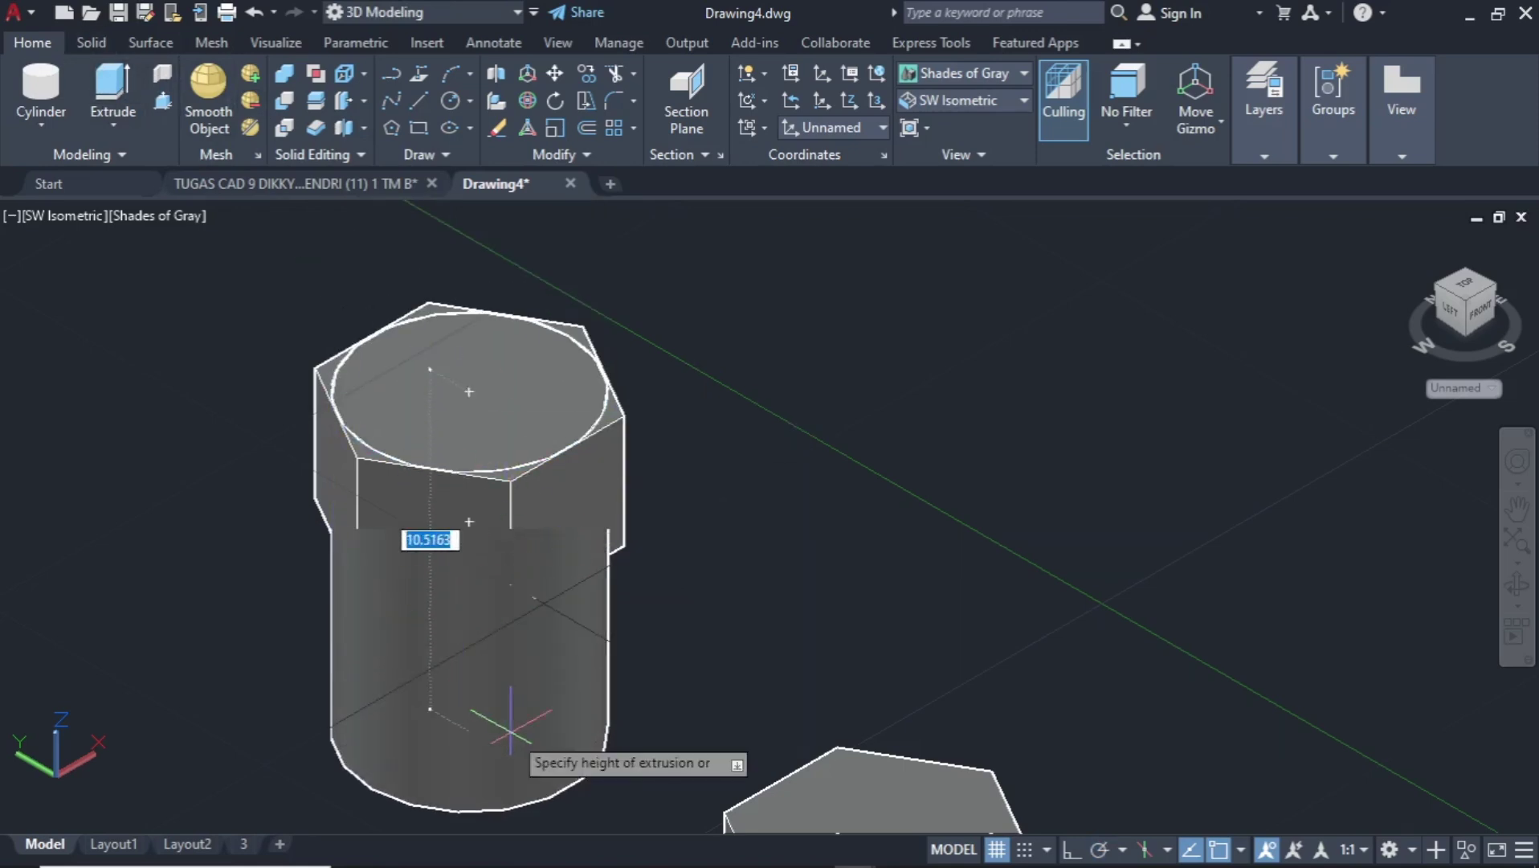
Extrude the circle with a -45° taper into a cone, then start ERASE.
{"action": "scroll", "coordinate": [511, 730], "scroll_direction": "down", "scroll_amount": 2}
{"action": "type", "text": "TA"}
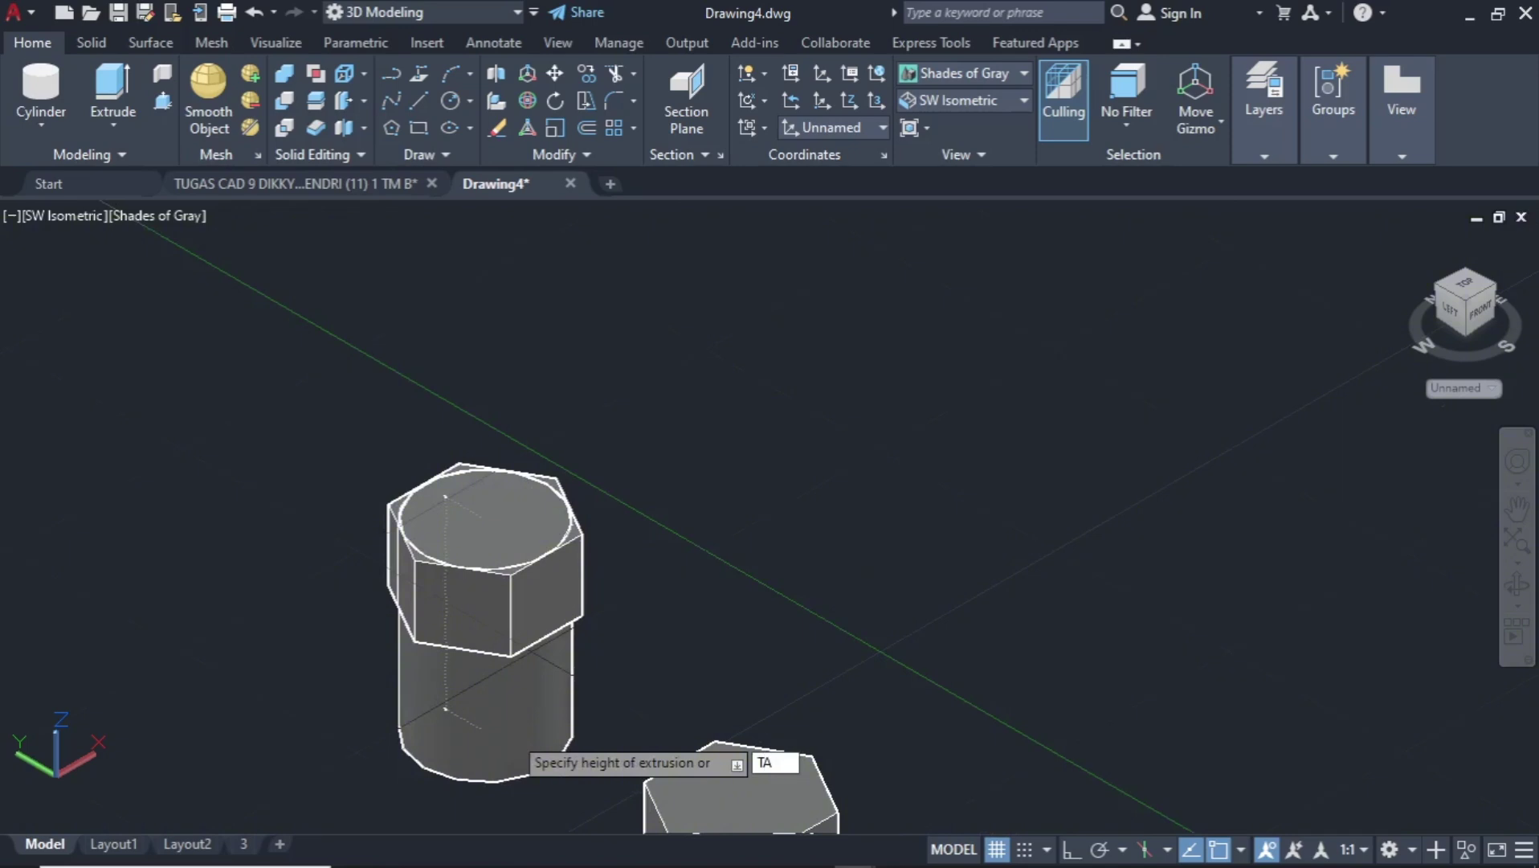
{"action": "key", "text": "Return"}
{"action": "type", "text": "-45"}
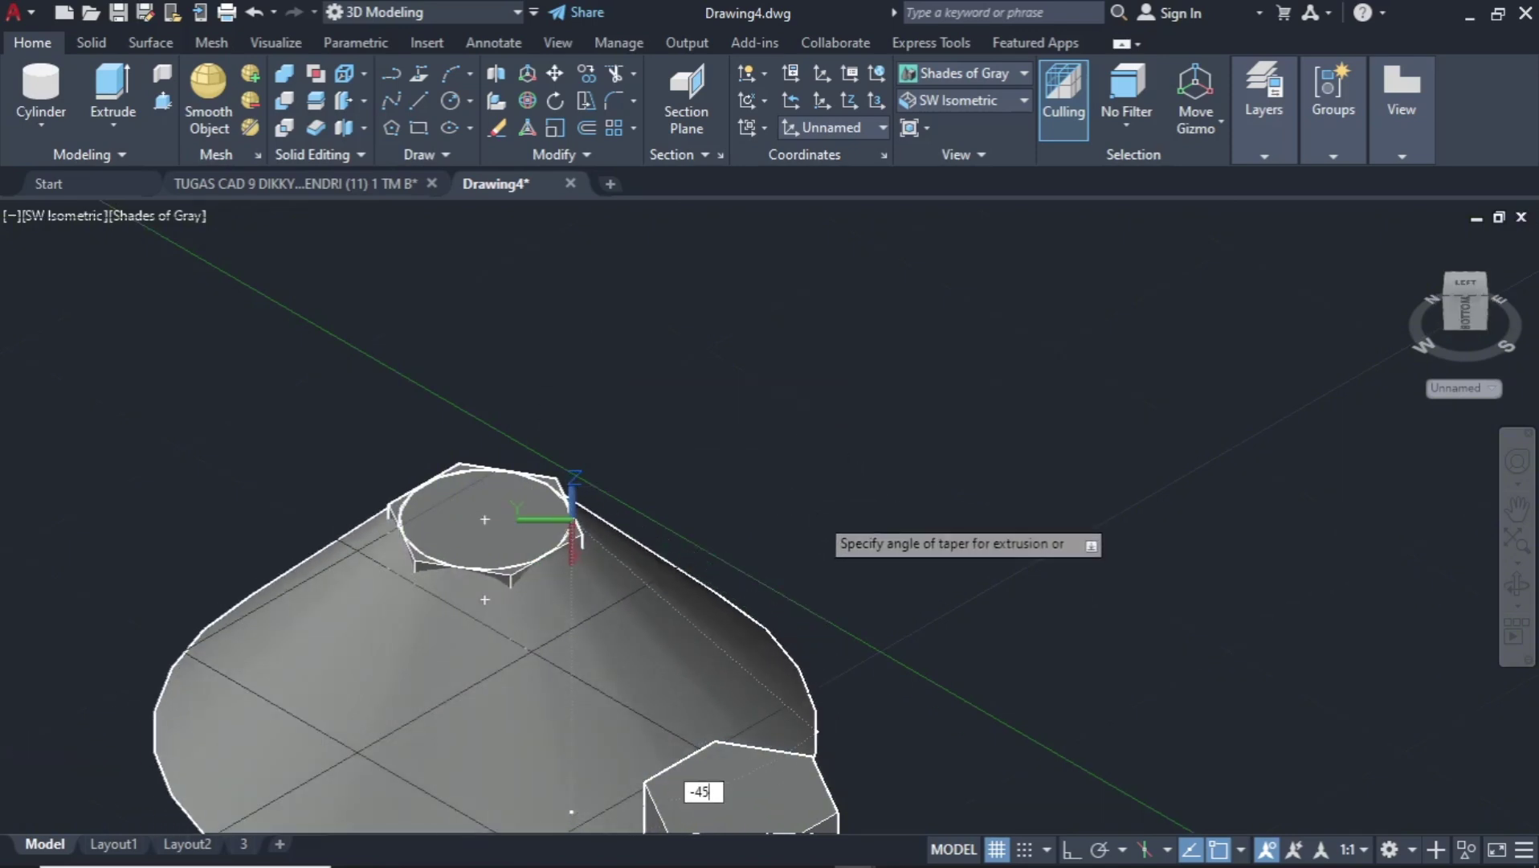
{"action": "key", "text": "Return"}
{"action": "left_click", "coordinate": [627, 582]}
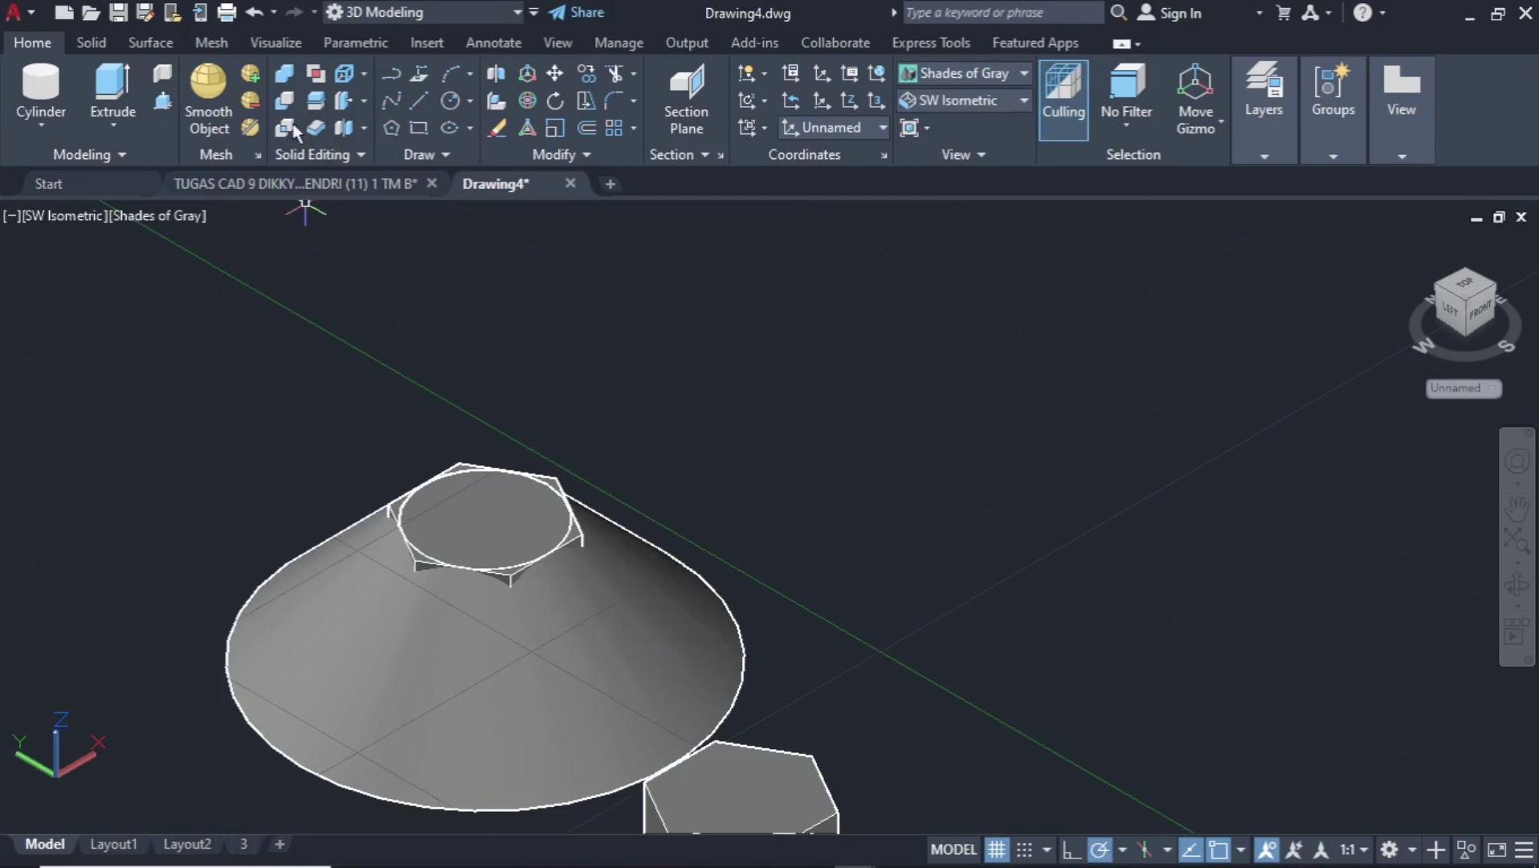
{"action": "type", "text": "e"}
{"action": "key", "text": "Return"}
Erase the tapered cone and delete the lower hexagonal prism.
{"action": "left_click", "coordinate": [438, 631]}
{"action": "key", "text": "Return"}
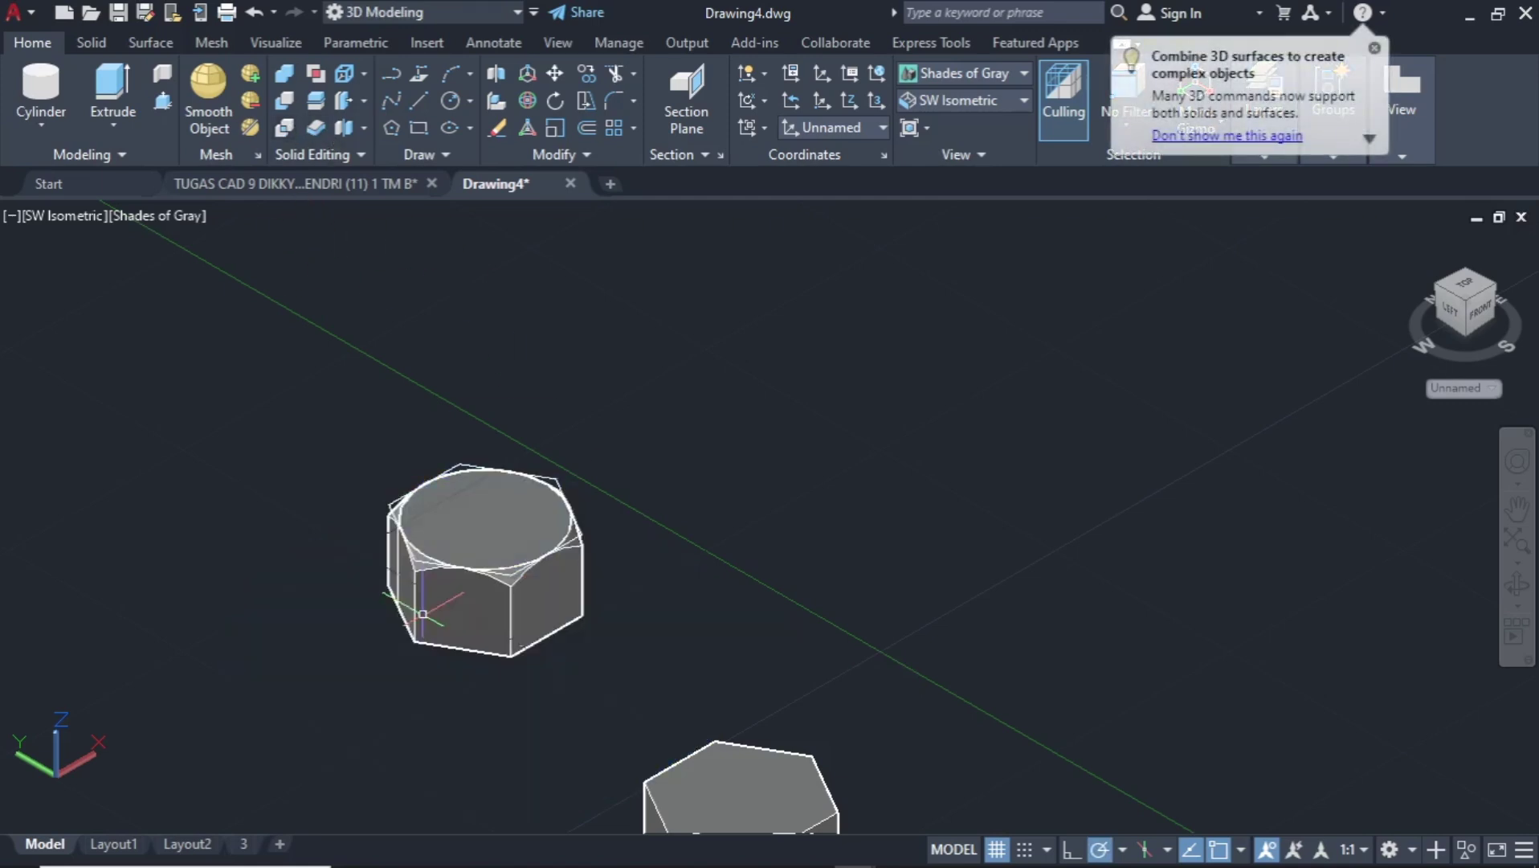
{"action": "middle_click_drag", "start_coordinate": [438, 630], "coordinate": [438, 526]}
{"action": "left_click", "coordinate": [723, 723]}
{"action": "key", "text": "Delete"}
Move the hex head onto the bolt shank.
{"action": "left_click", "coordinate": [554, 73]}
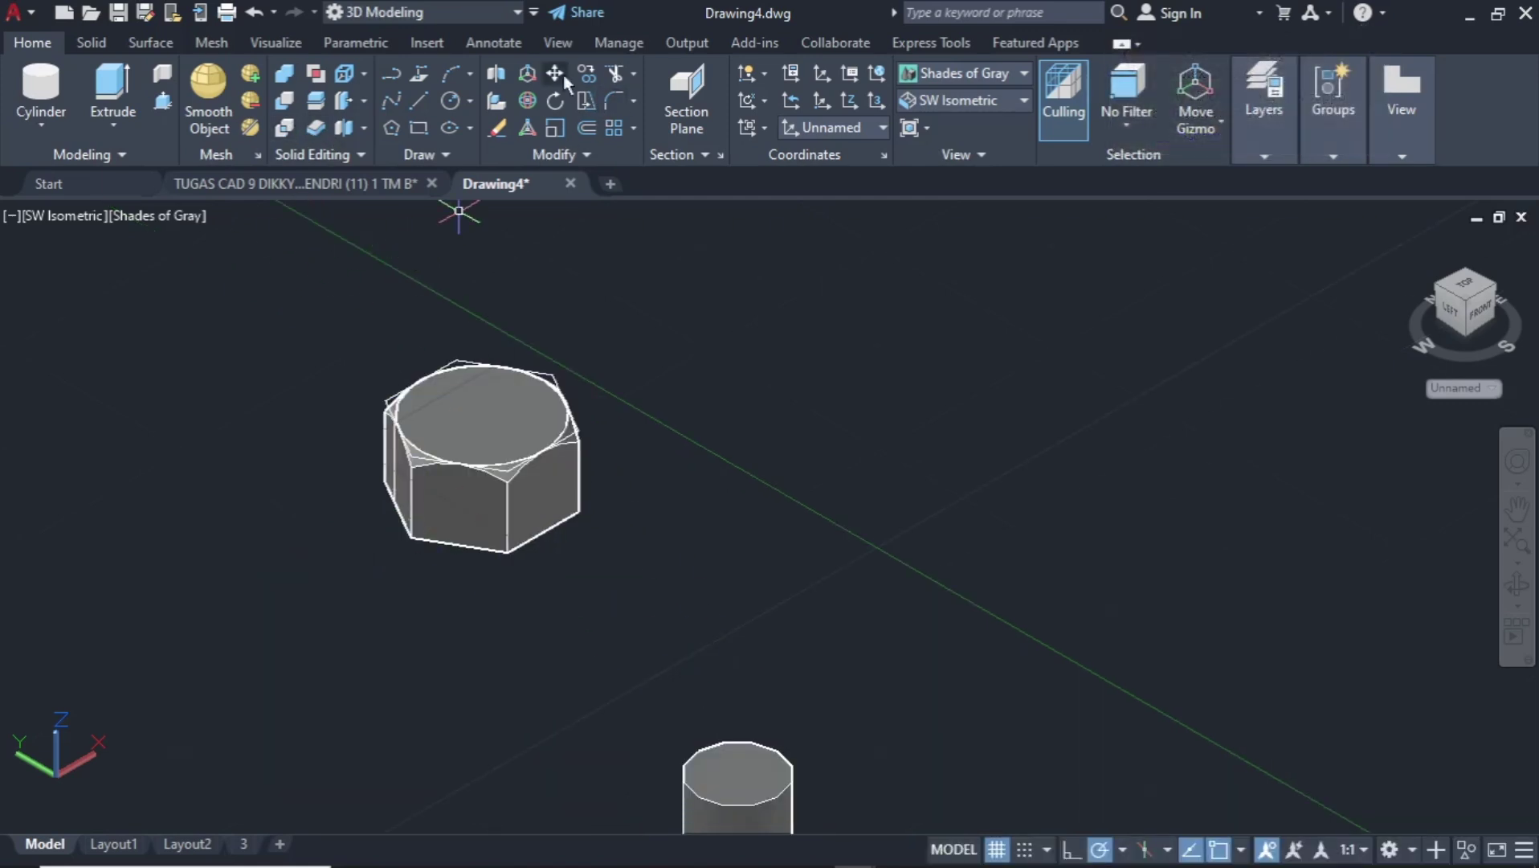
{"action": "left_click", "coordinate": [465, 499]}
{"action": "key", "text": "Return"}
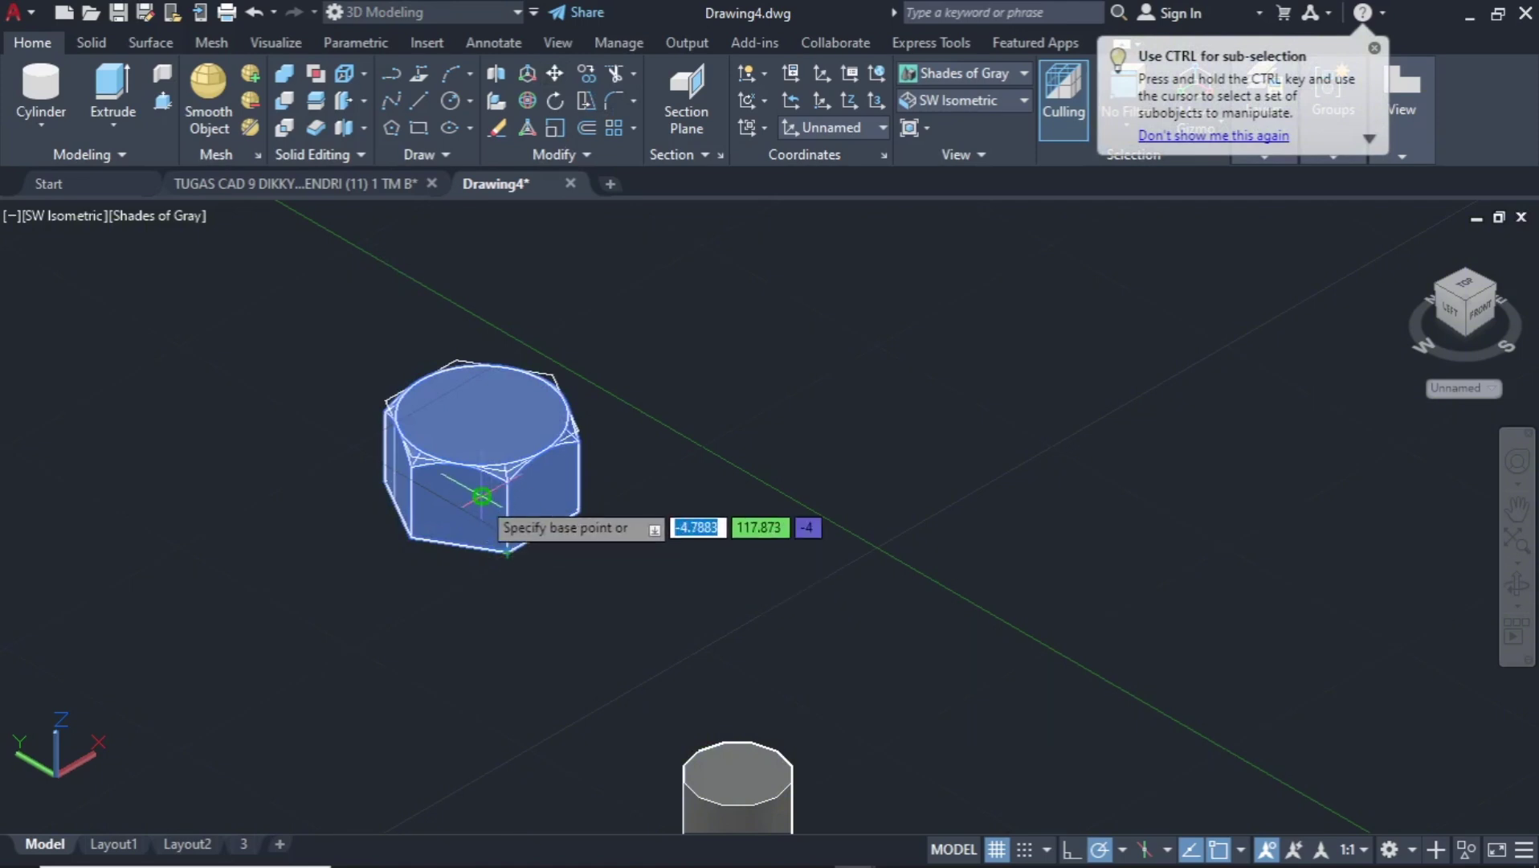
{"action": "left_click", "coordinate": [500, 477]}
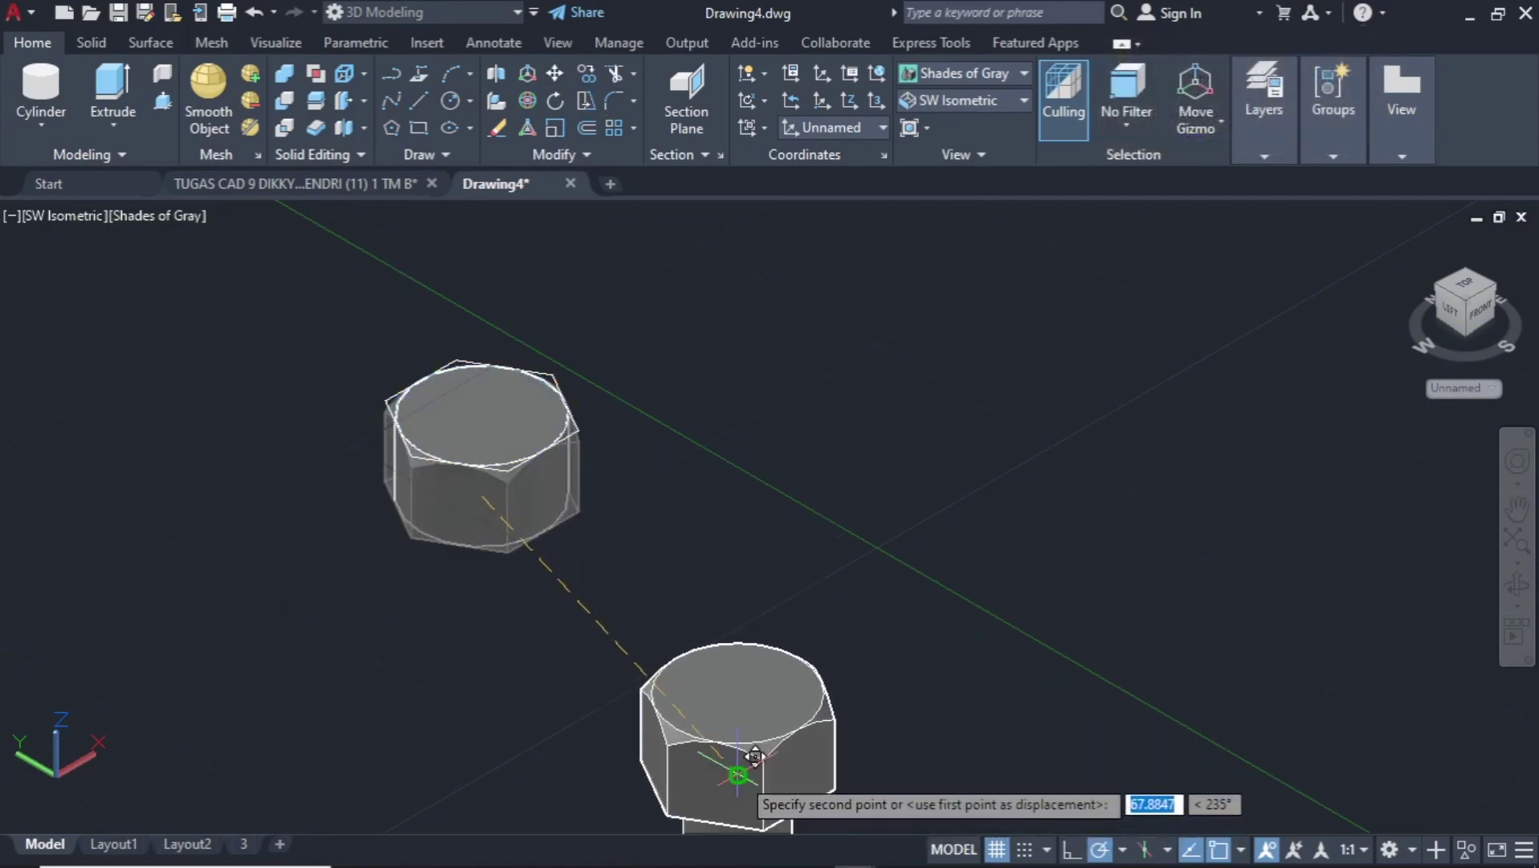
{"action": "left_click", "coordinate": [738, 771]}
{"action": "middle_click_drag", "start_coordinate": [738, 771], "coordinate": [703, 667]}
{"action": "scroll", "coordinate": [842, 584], "scroll_direction": "up", "scroll_amount": 3}
{"action": "scroll", "coordinate": [842, 592], "scroll_direction": "down", "scroll_amount": 4}
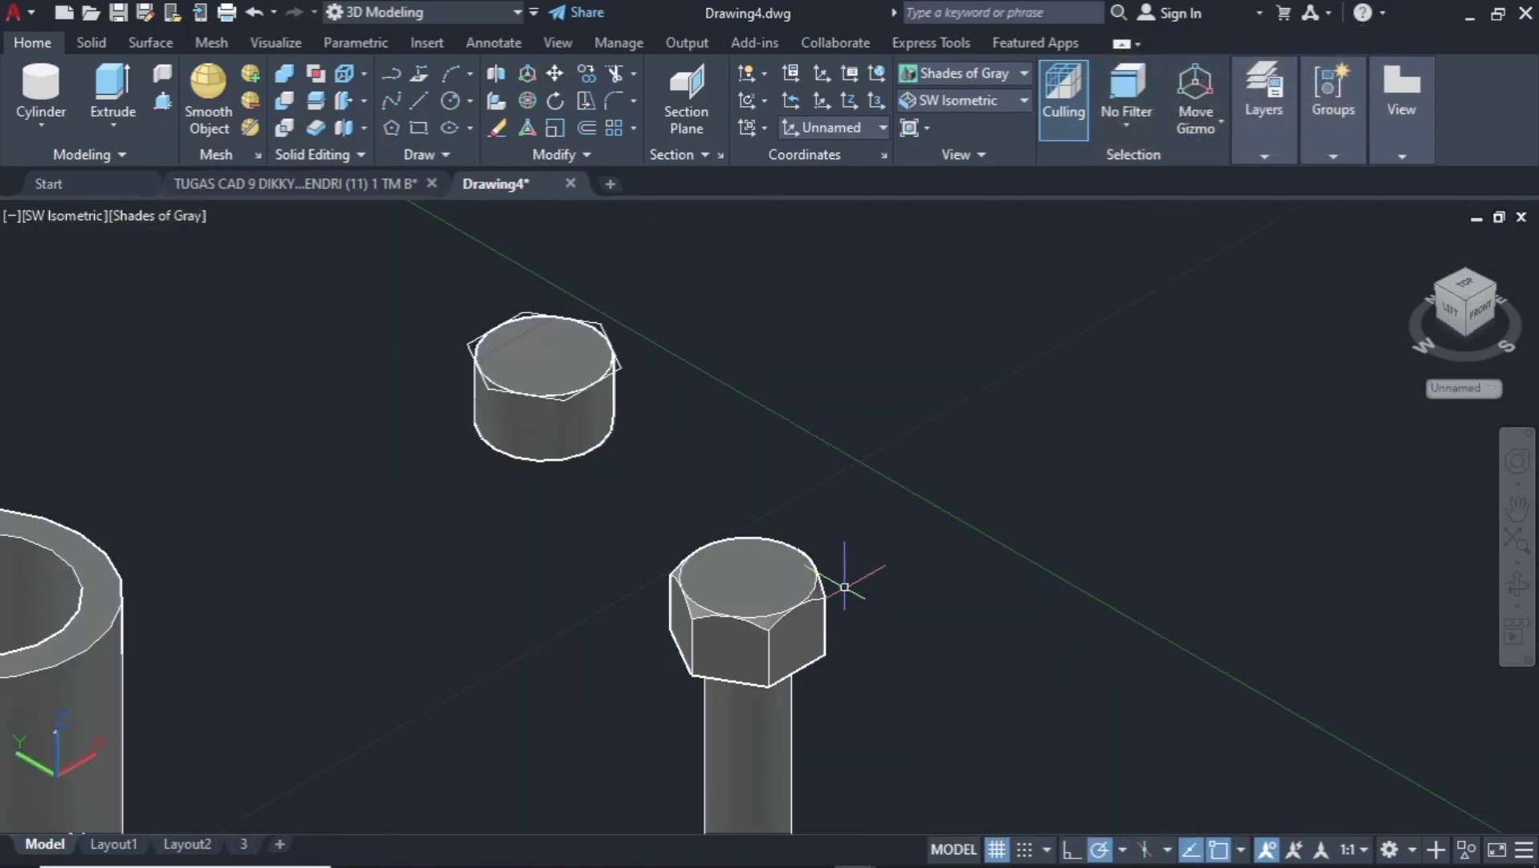
{"action": "scroll", "coordinate": [894, 555], "scroll_direction": "down", "scroll_amount": 4}
{"action": "scroll", "coordinate": [894, 554], "scroll_direction": "down", "scroll_amount": 2}
Rotate the flanged sleeve 90° from upright to horizontal.
{"action": "left_click", "coordinate": [717, 504]}
{"action": "left_click", "coordinate": [855, 550]}
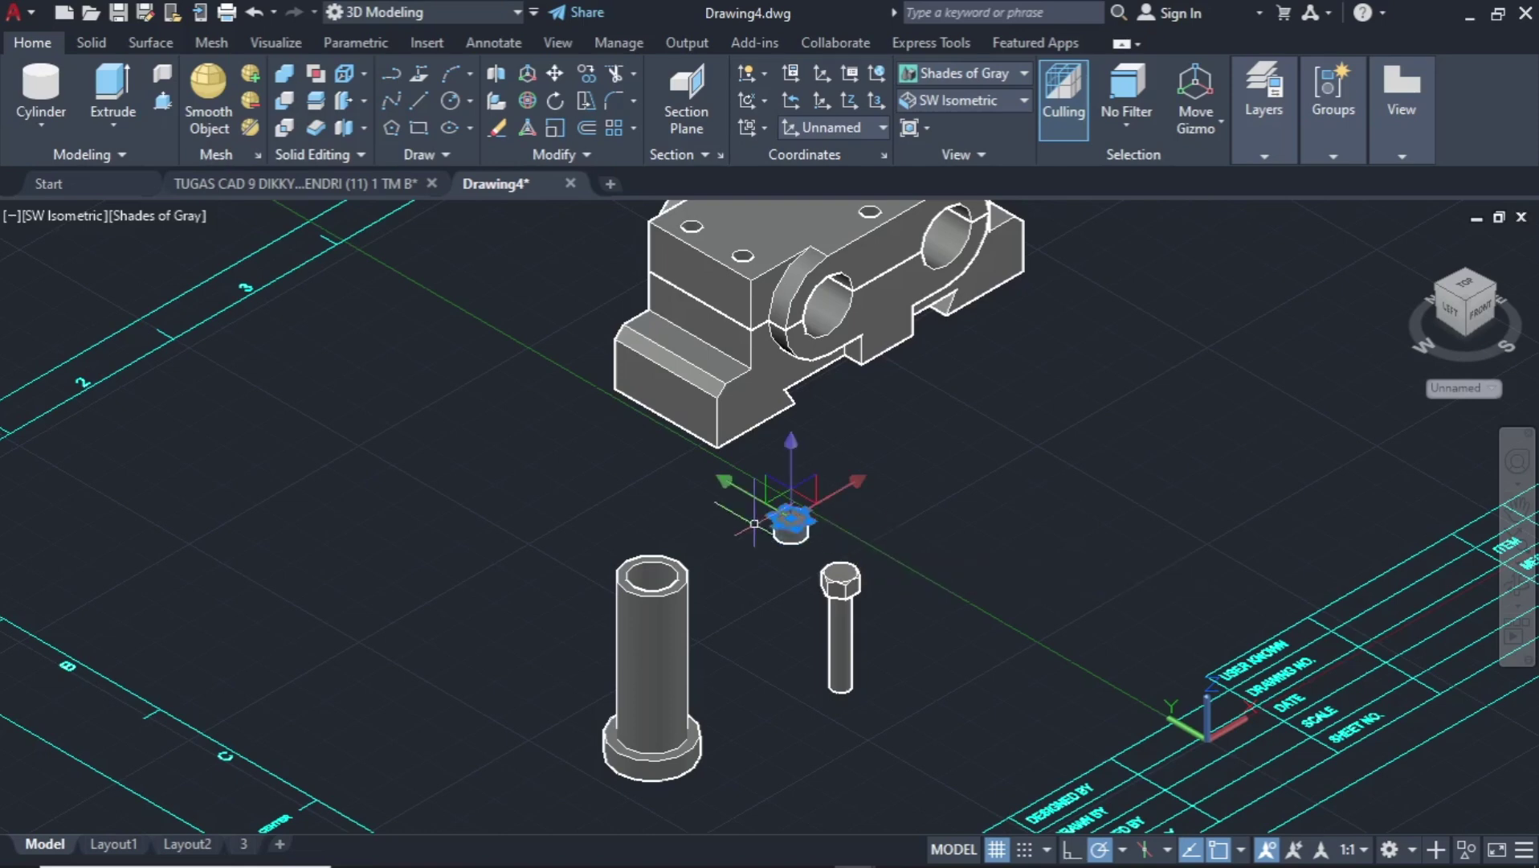
{"action": "left_click", "coordinate": [718, 503]}
{"action": "left_click", "coordinate": [855, 550]}
{"action": "middle_click_drag", "start_coordinate": [1053, 448], "coordinate": [745, 561]}
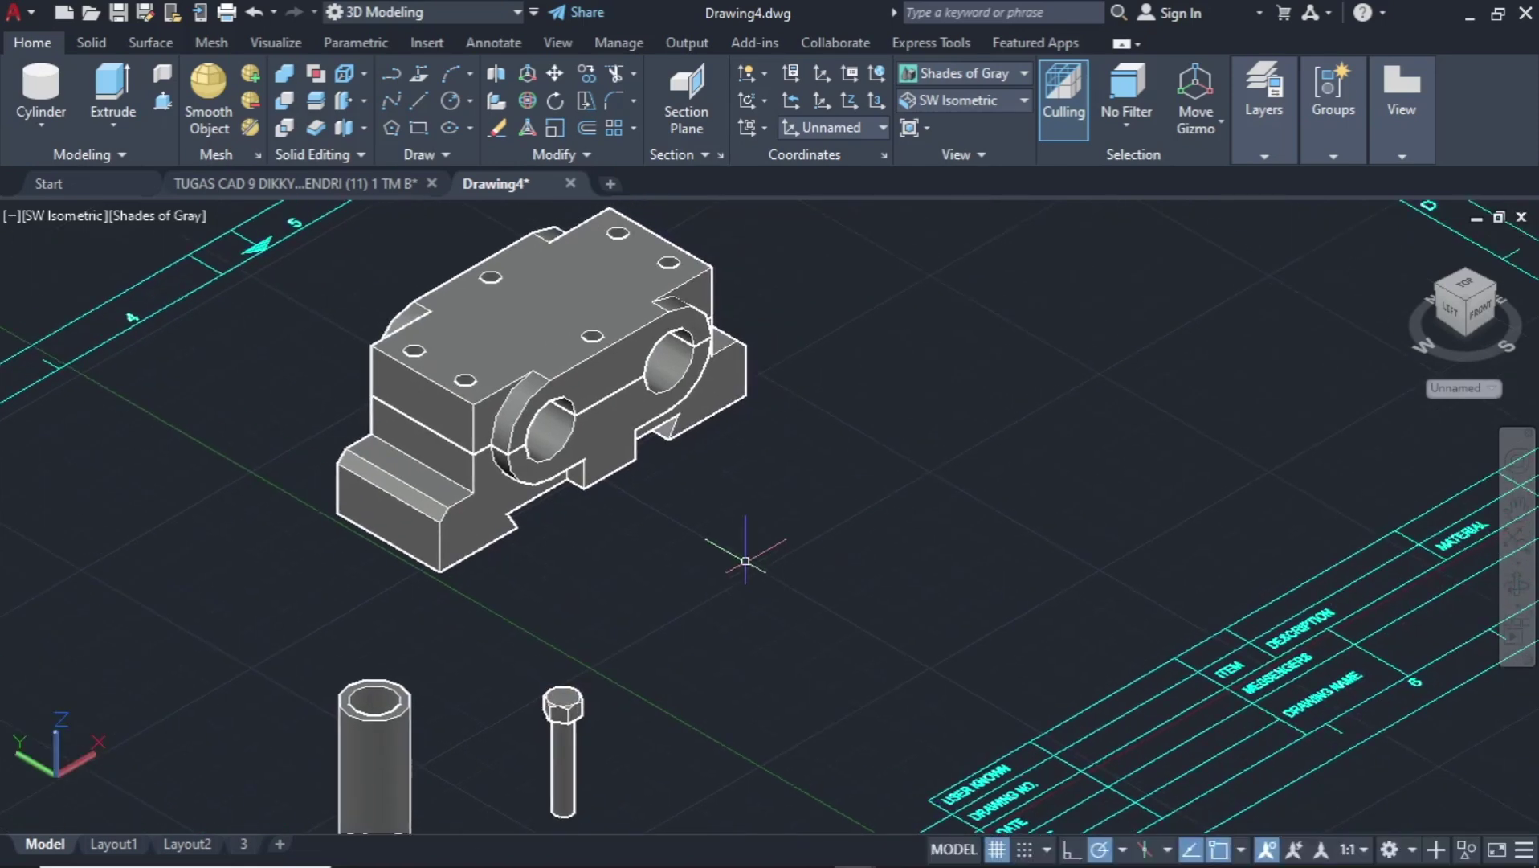
{"action": "middle_click_drag", "start_coordinate": [397, 747], "coordinate": [485, 652]}
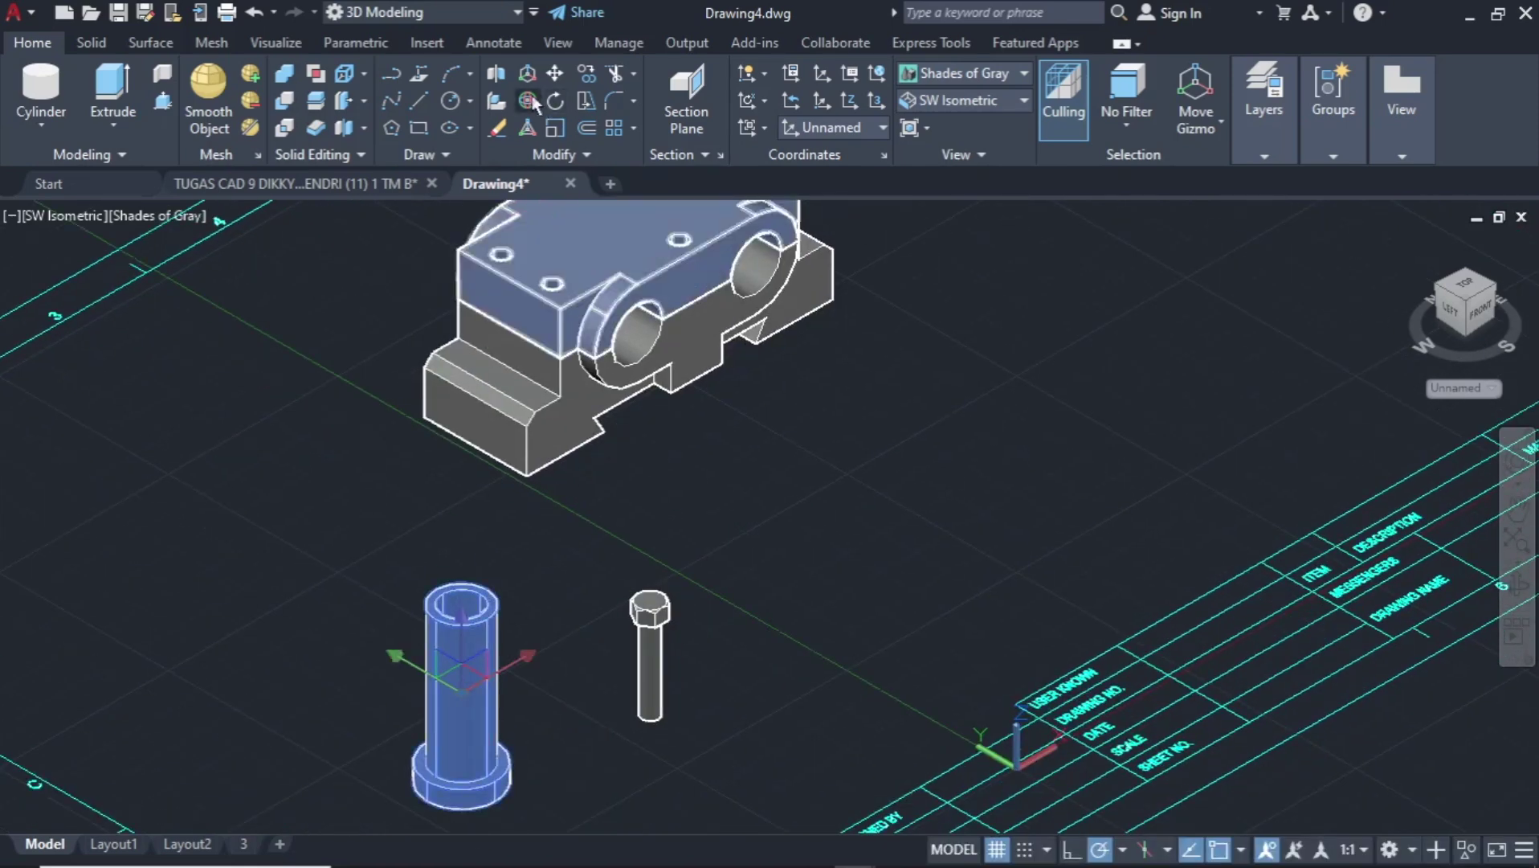
{"action": "left_click", "coordinate": [474, 659]}
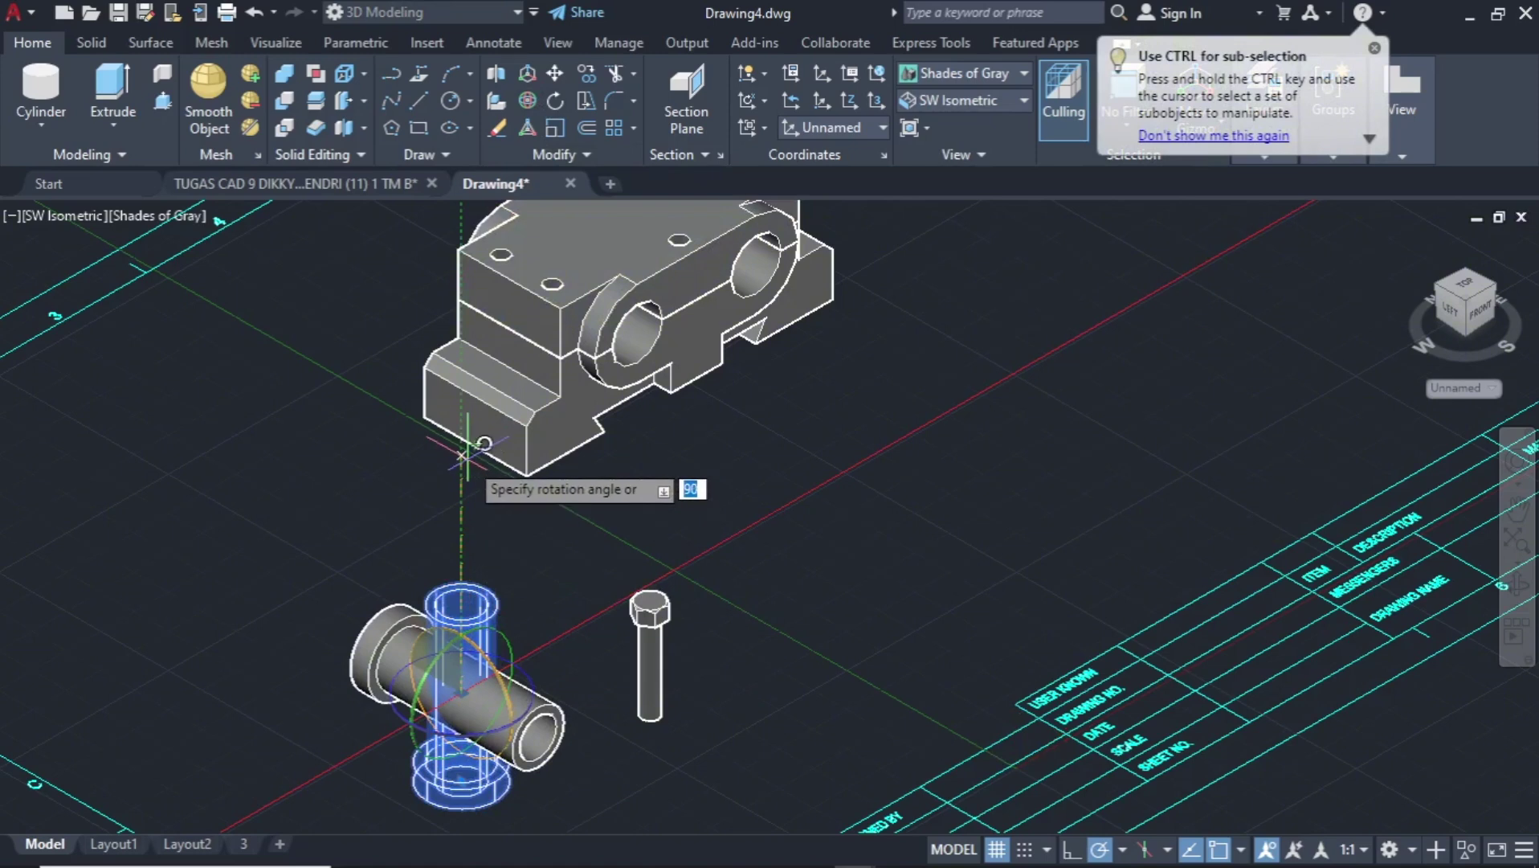
{"action": "left_click", "coordinate": [452, 482]}
{"action": "key", "text": "Escape"}
Move the horizontal sleeve by its end into the bracket's bearing bore.
{"action": "type", "text": "m"}
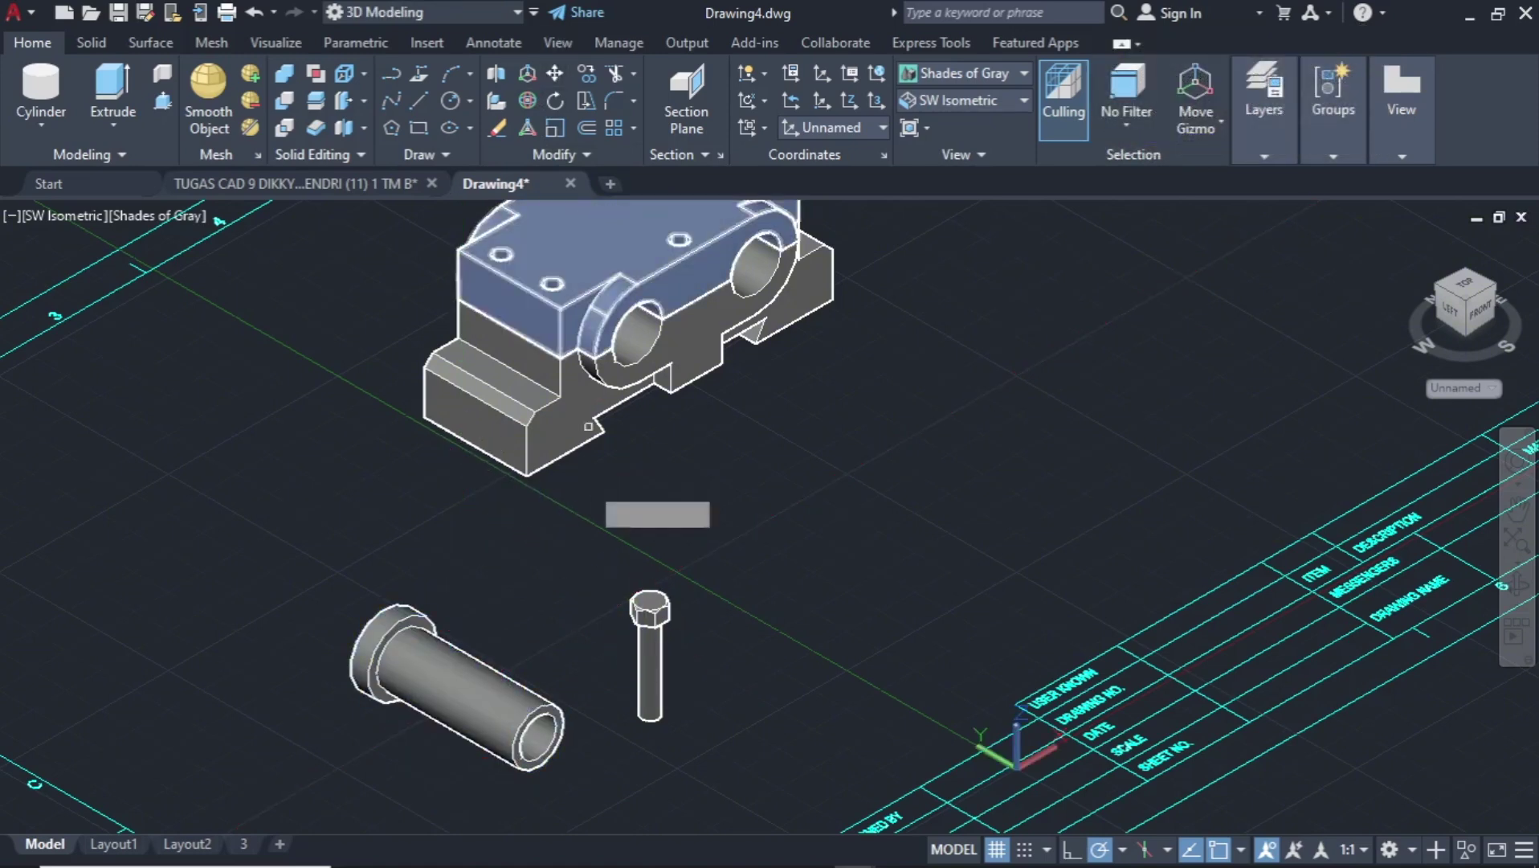
{"action": "key", "text": "Return"}
{"action": "left_click", "coordinate": [553, 746]}
{"action": "key", "text": "Return"}
{"action": "scroll", "coordinate": [554, 748], "scroll_direction": "up", "scroll_amount": 3}
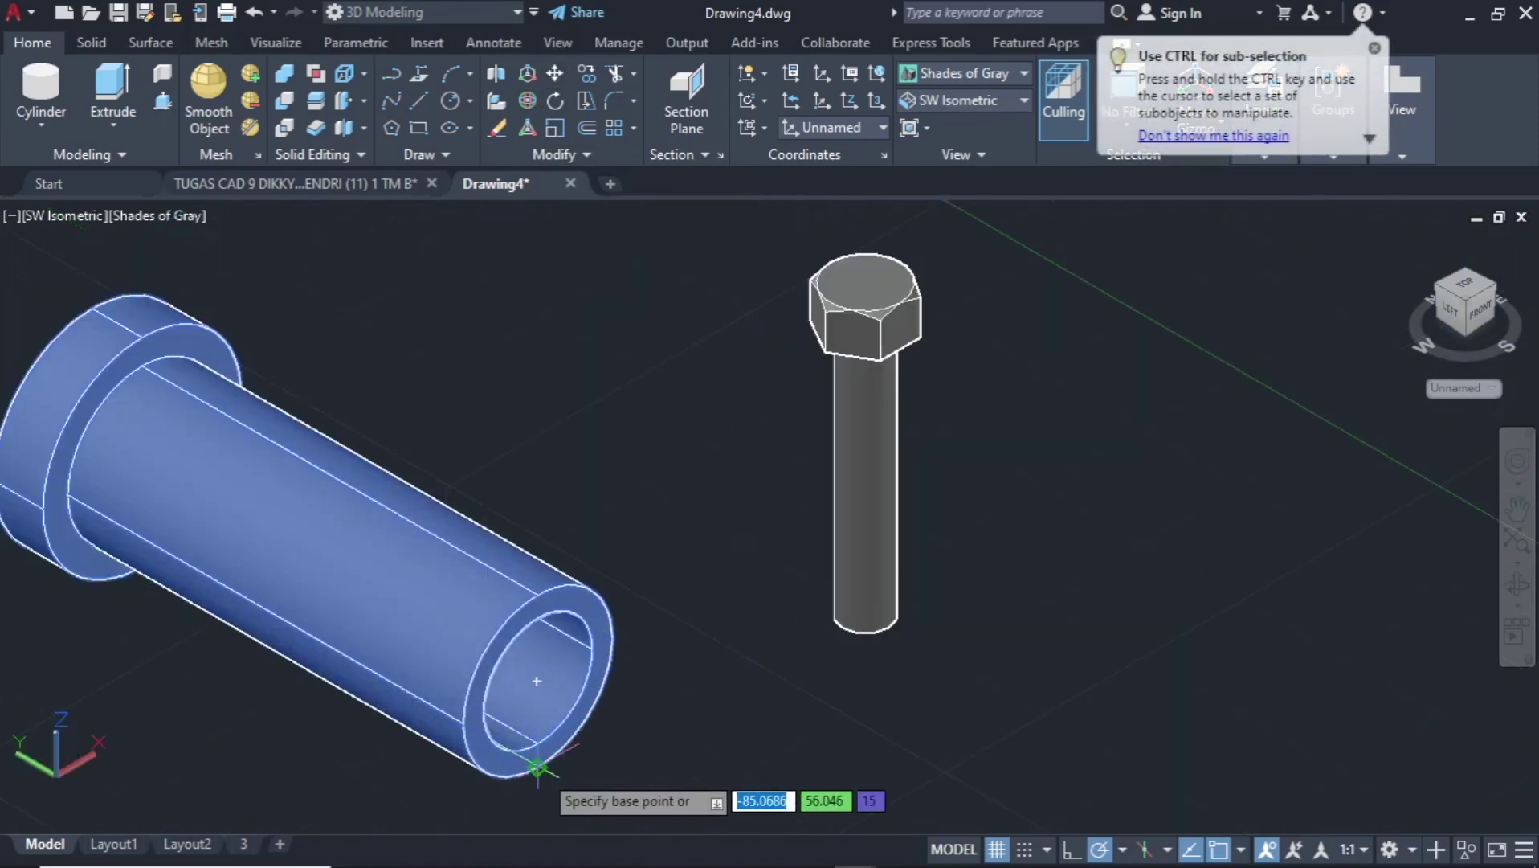
{"action": "scroll", "coordinate": [534, 759], "scroll_direction": "up", "scroll_amount": 3}
{"action": "left_click", "coordinate": [537, 757]}
{"action": "scroll", "coordinate": [537, 758], "scroll_direction": "up", "scroll_amount": 2}
{"action": "scroll", "coordinate": [568, 634], "scroll_direction": "down", "scroll_amount": 5}
{"action": "middle_click_drag", "start_coordinate": [580, 184], "coordinate": [580, 455]}
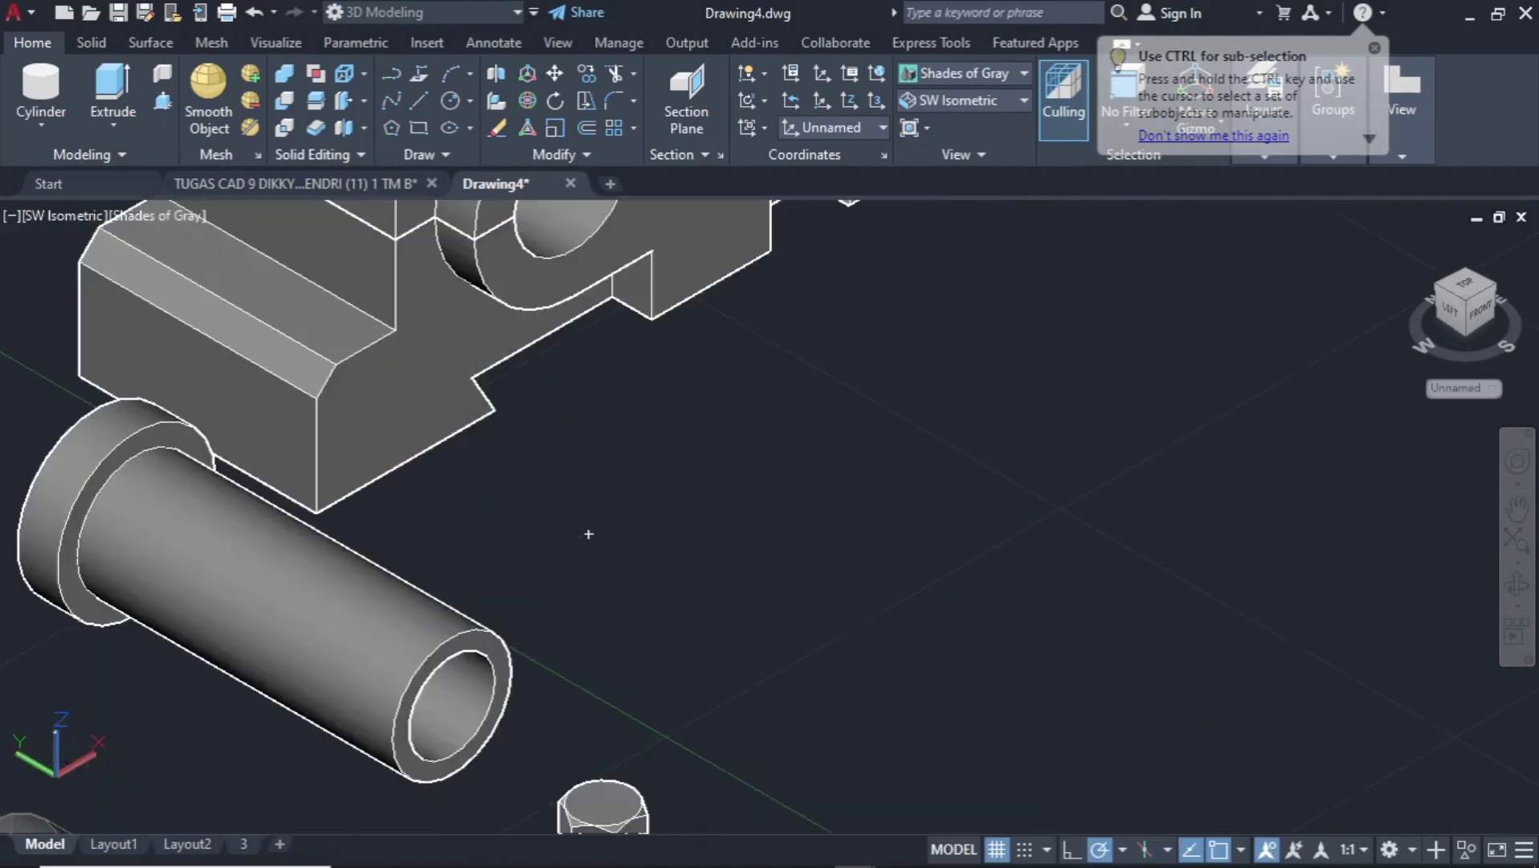
{"action": "scroll", "coordinate": [580, 455], "scroll_direction": "up", "scroll_amount": 5}
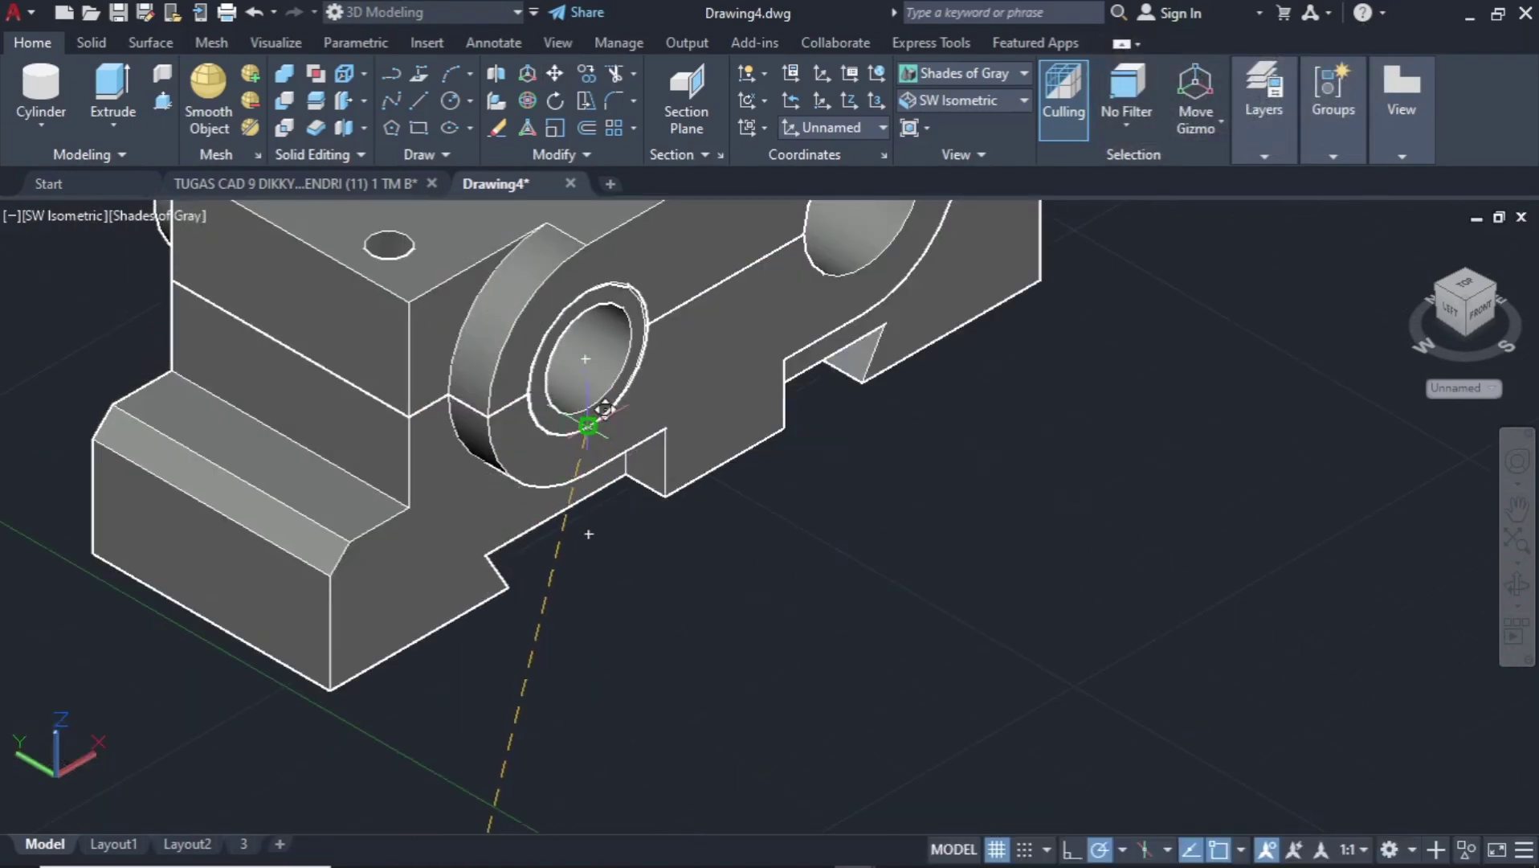
{"action": "scroll", "coordinate": [721, 493], "scroll_direction": "down", "scroll_amount": 4}
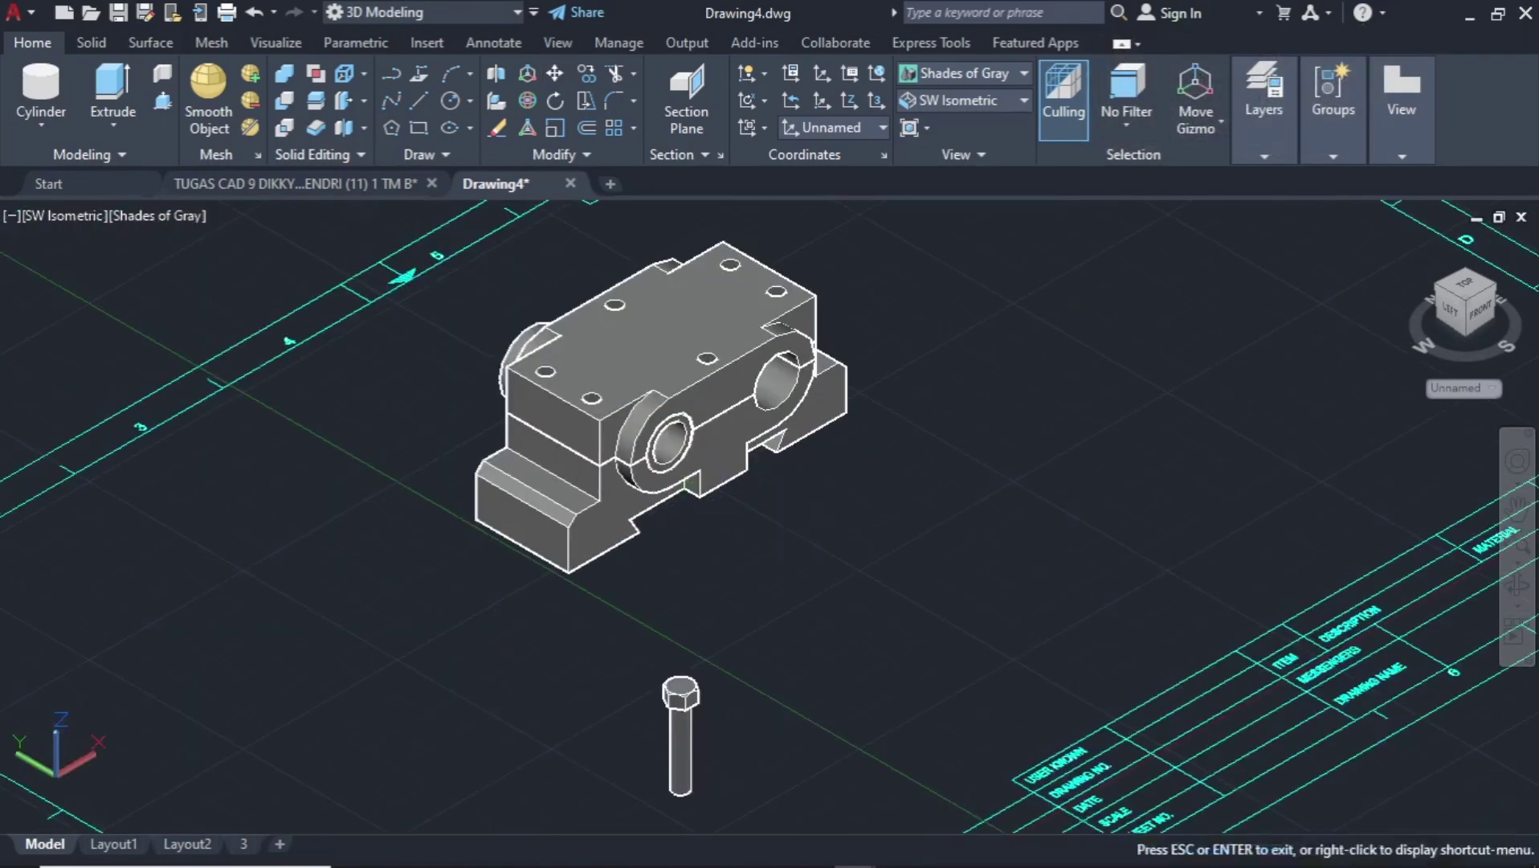
{"action": "middle_click_drag", "start_coordinate": [796, 538], "coordinate": [727, 570]}
{"action": "mouse_move", "coordinate": [1264, 94]}
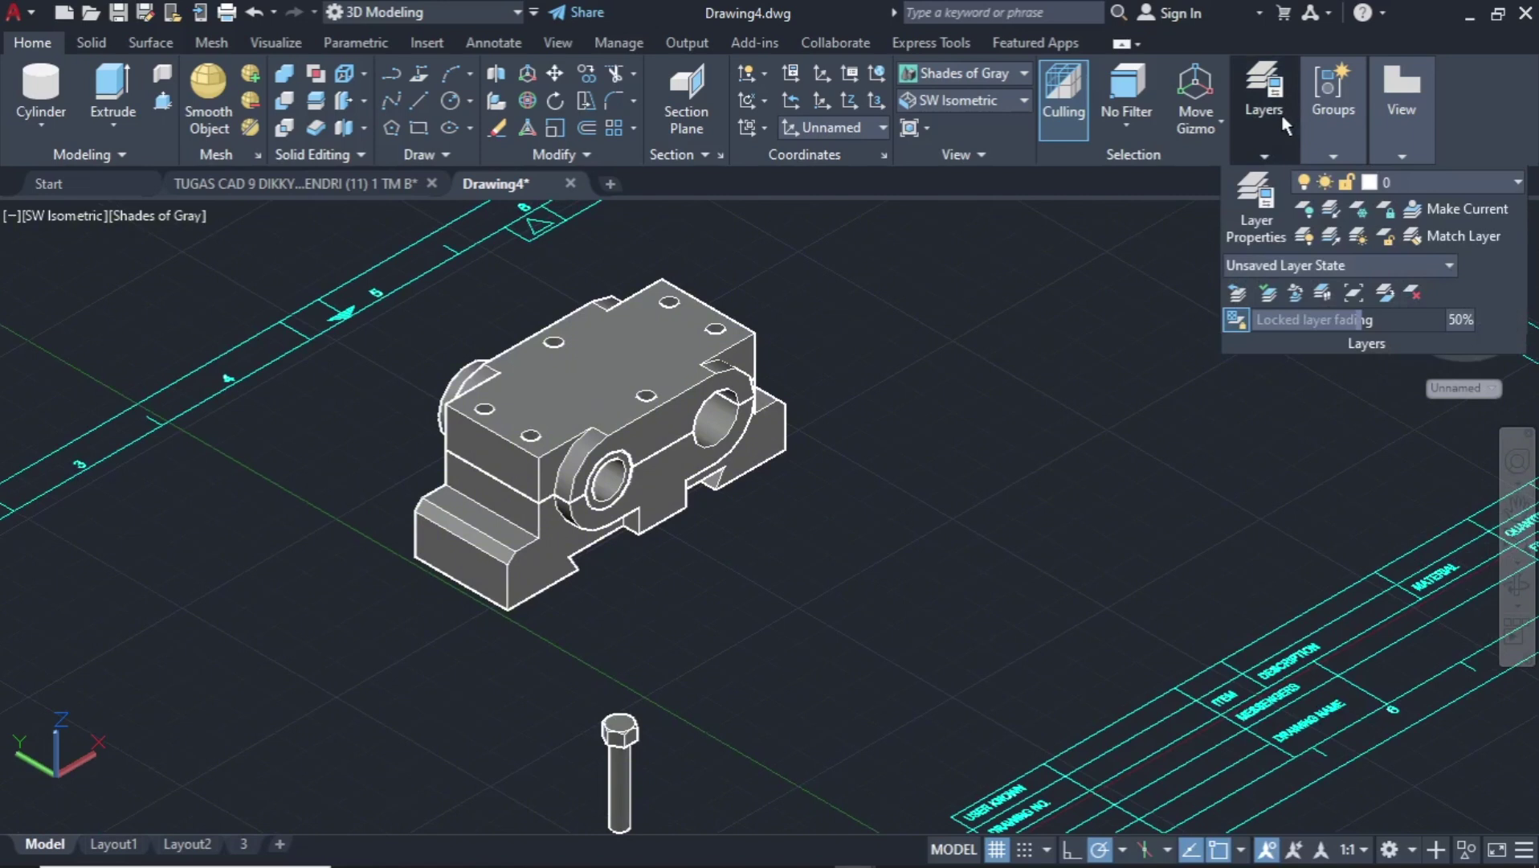
Add four new layers named 1, 2, 3 and 4.
{"action": "left_click", "coordinate": [1247, 210]}
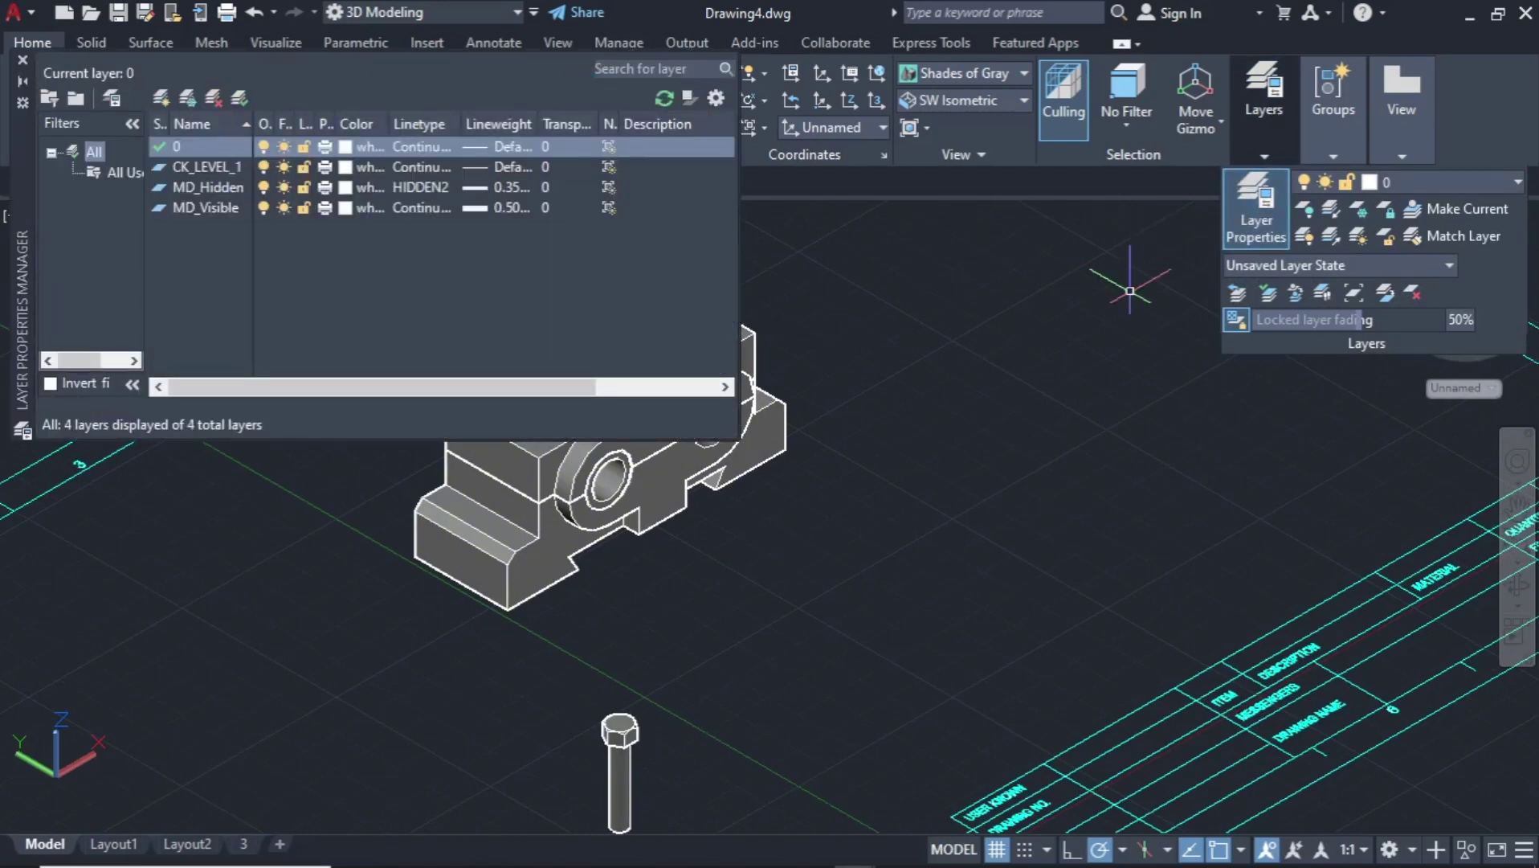
{"action": "left_click", "coordinate": [163, 100]}
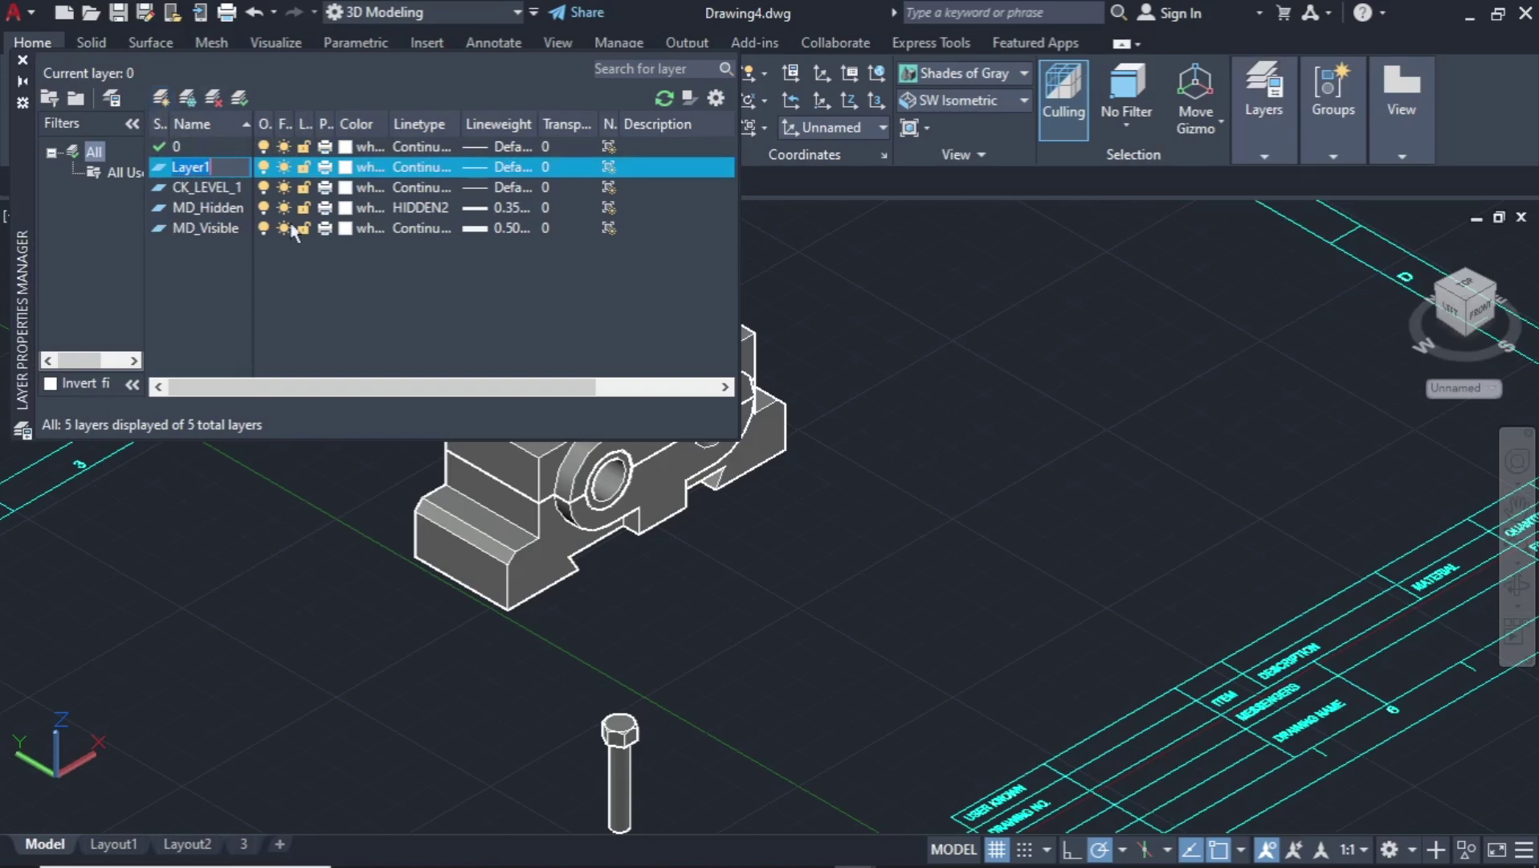
{"action": "type", "text": "1"}
{"action": "left_click", "coordinate": [199, 188]}
{"action": "left_click", "coordinate": [162, 99]}
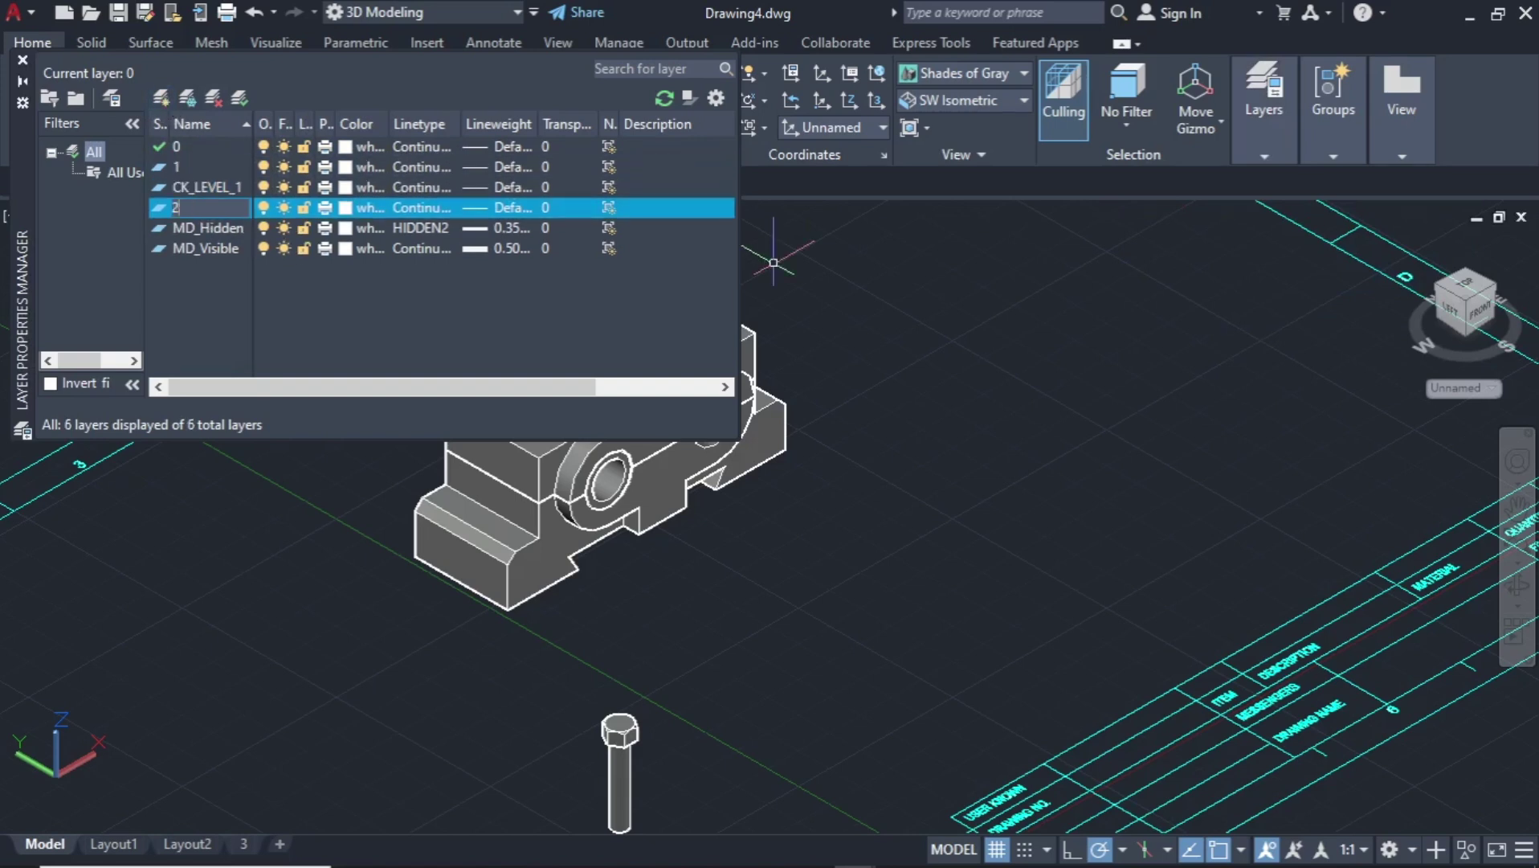
{"action": "left_click", "coordinate": [161, 100]}
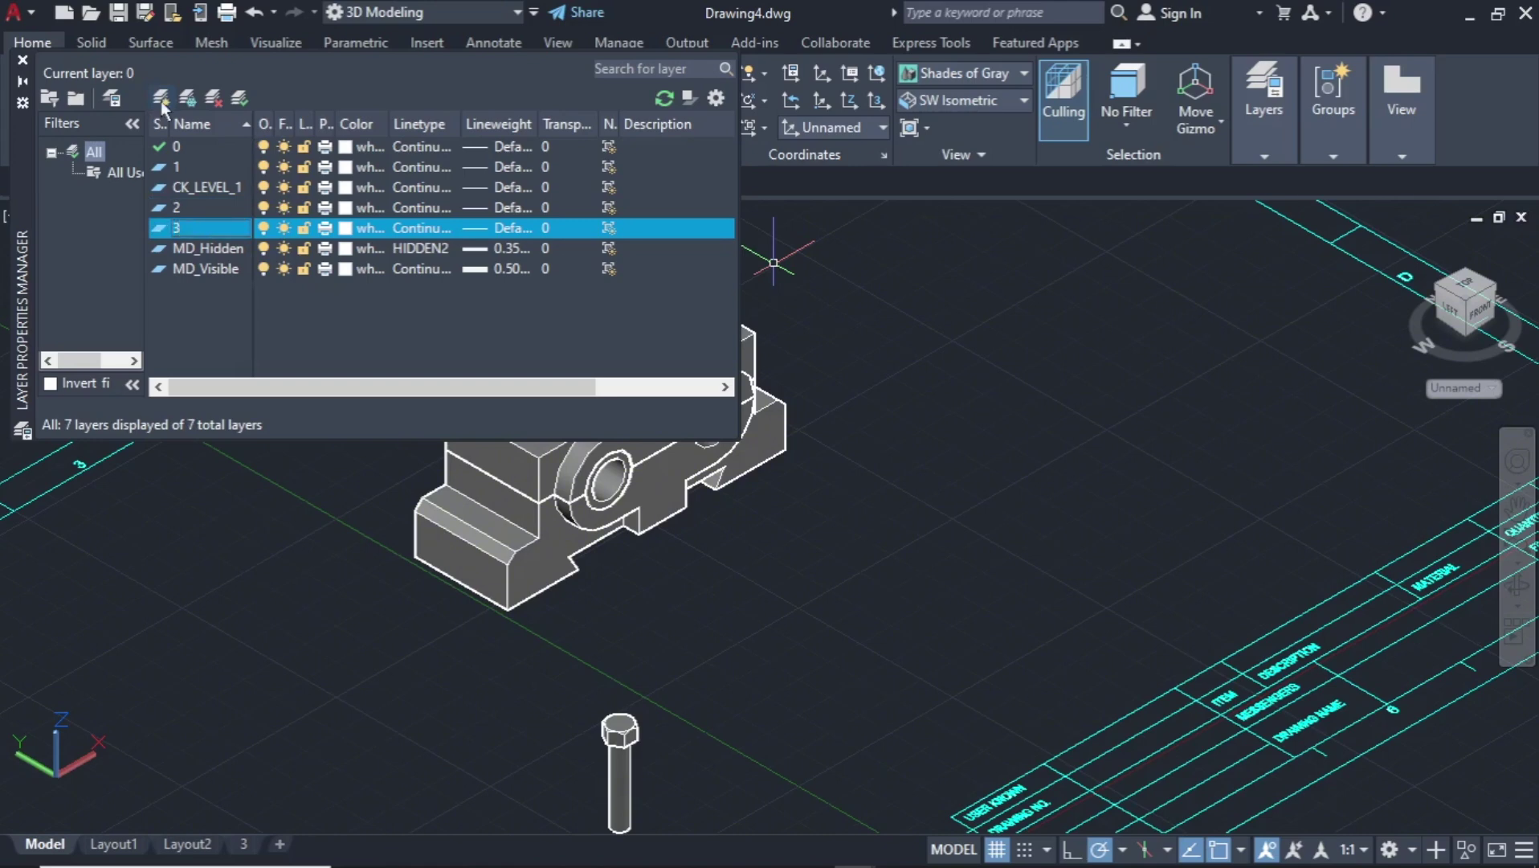
{"action": "left_click", "coordinate": [162, 101]}
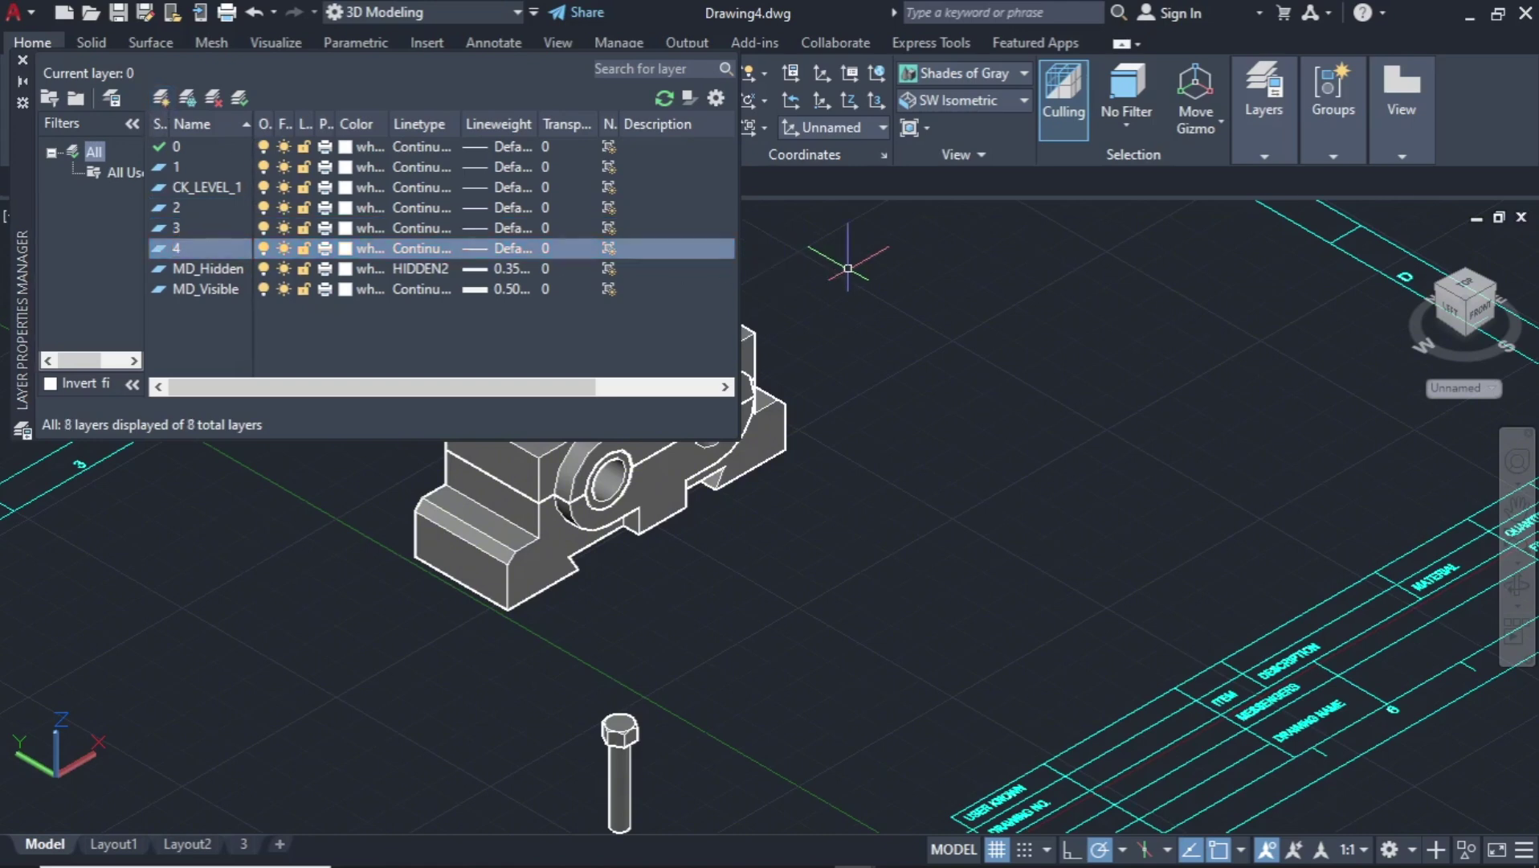
Colour layers 1–4 red, green, yellow and blue respectively.
{"action": "left_click", "coordinate": [345, 167]}
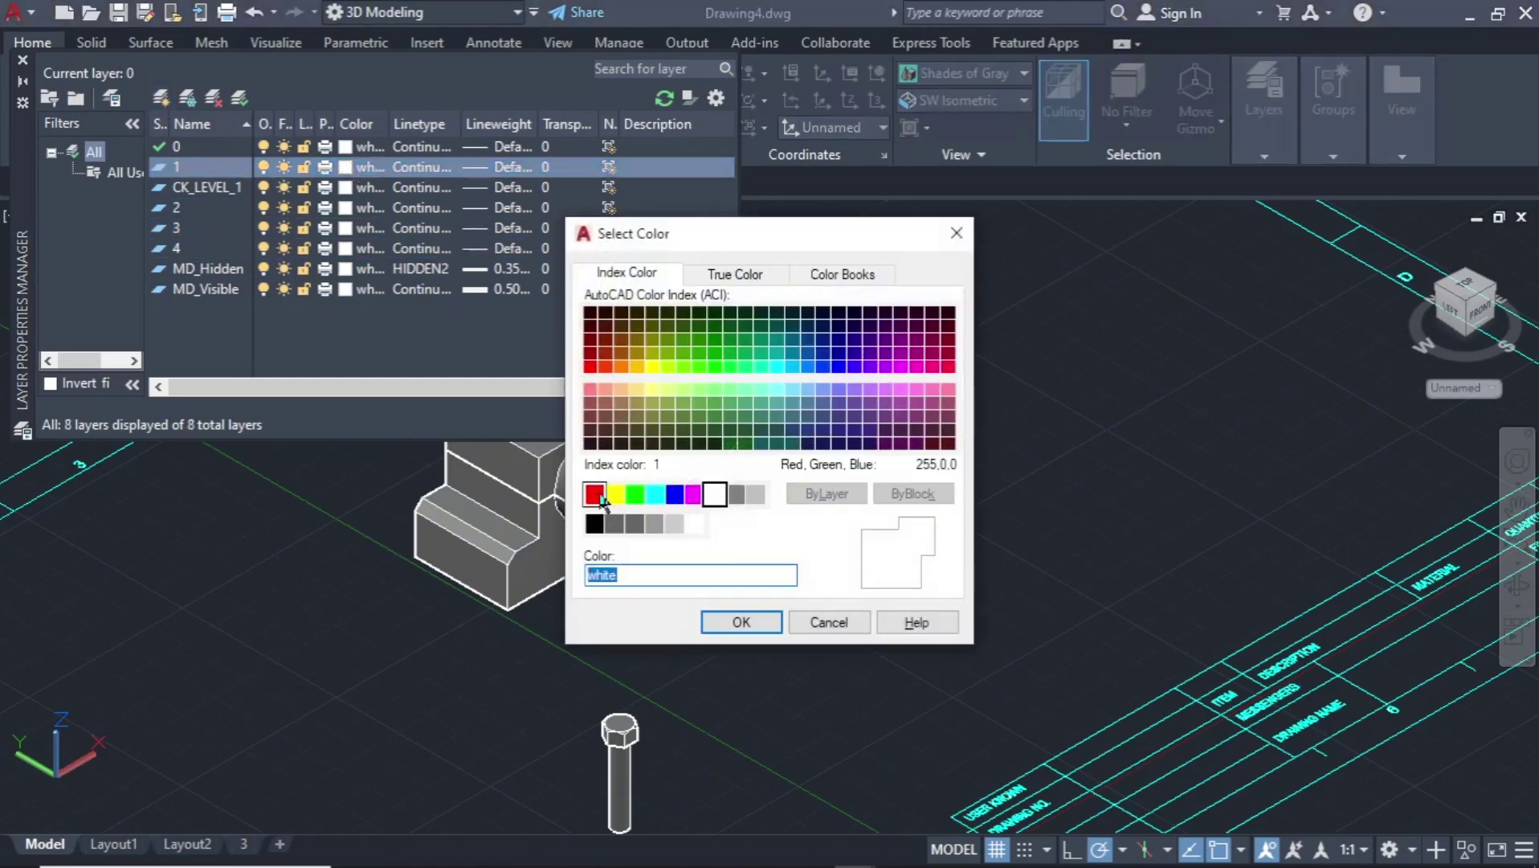
{"action": "left_click", "coordinate": [594, 494]}
{"action": "left_click", "coordinate": [740, 621]}
{"action": "left_click", "coordinate": [345, 208]}
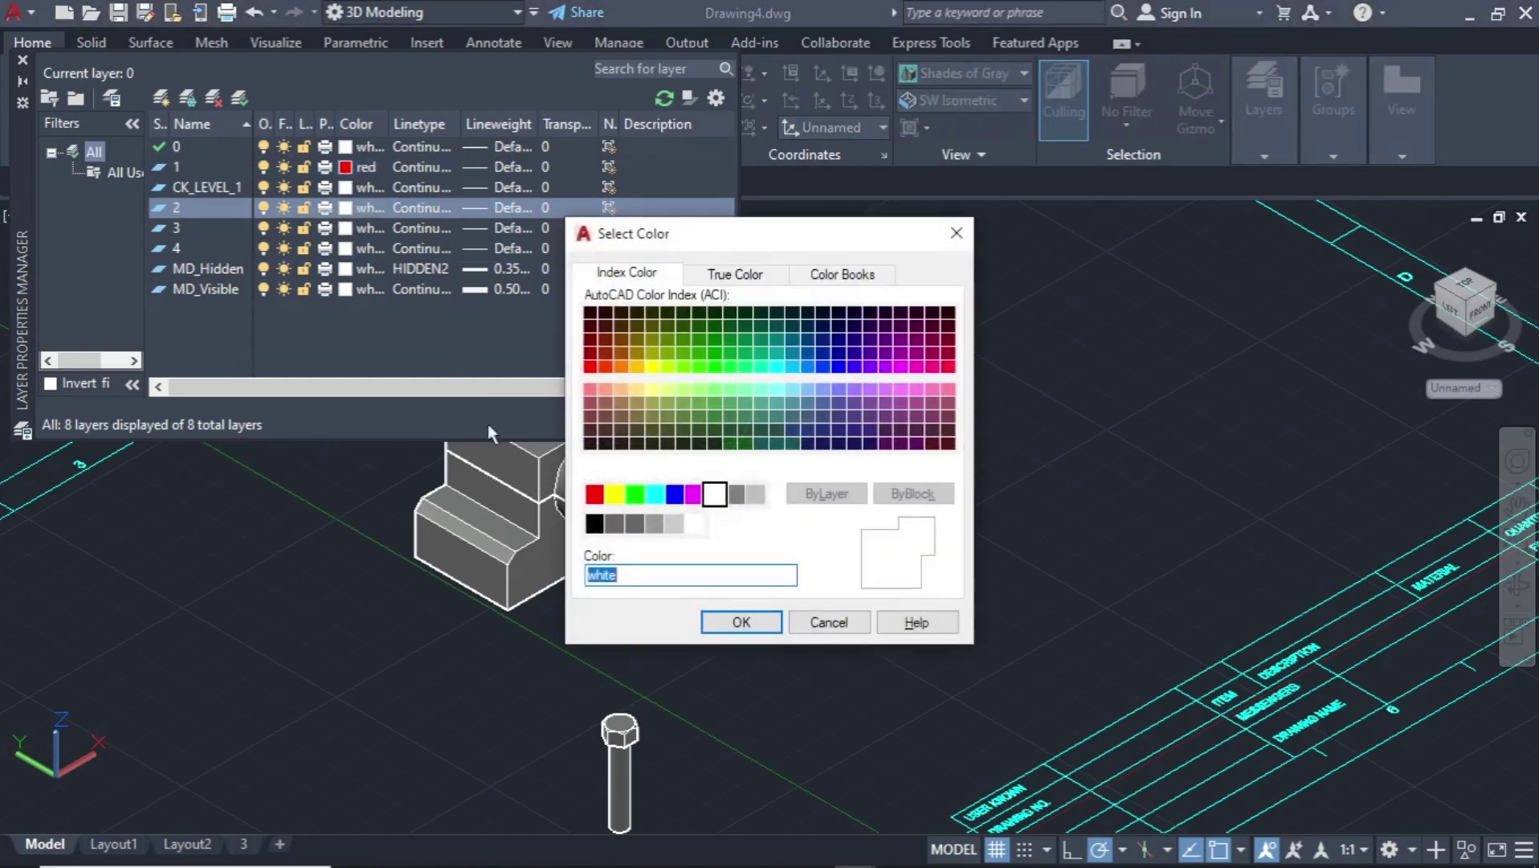
{"action": "left_click", "coordinate": [635, 493]}
{"action": "left_click", "coordinate": [741, 621]}
{"action": "left_click", "coordinate": [344, 228]}
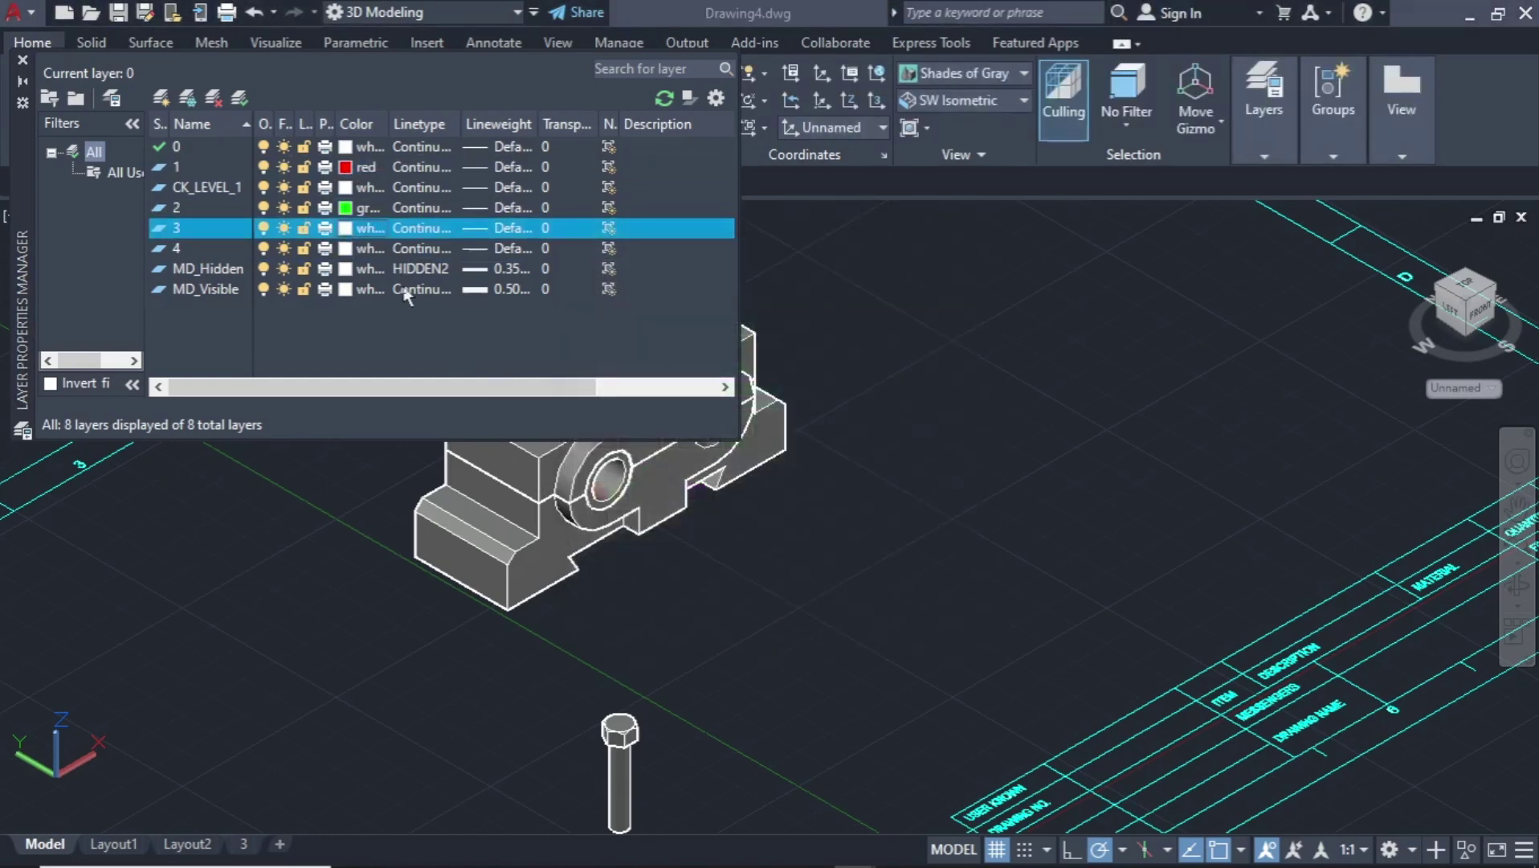
{"action": "left_click", "coordinate": [614, 494]}
{"action": "left_click", "coordinate": [740, 621]}
{"action": "left_click", "coordinate": [345, 247]}
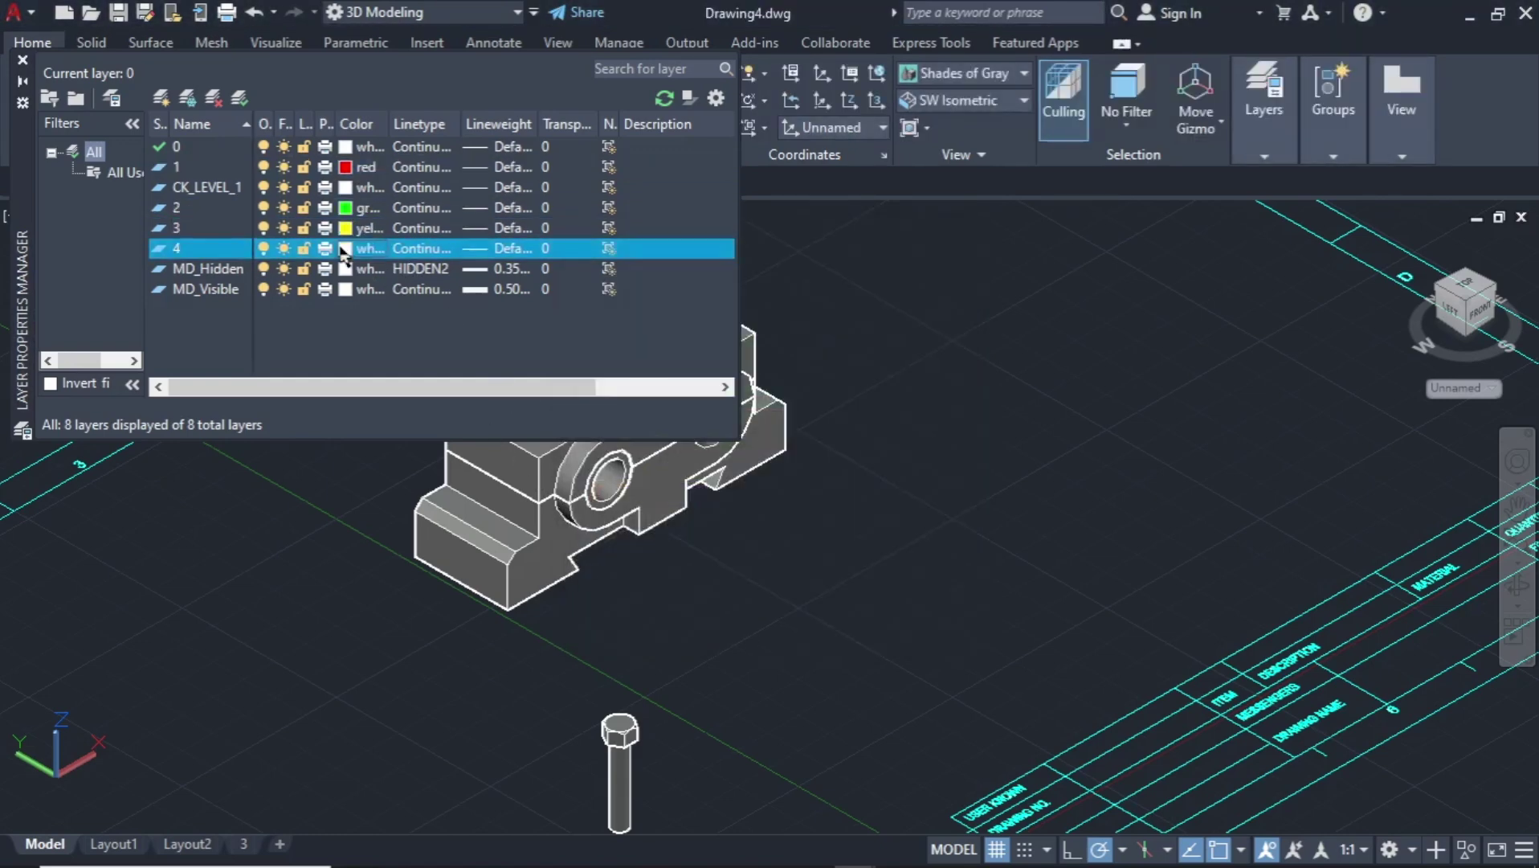
{"action": "left_click", "coordinate": [675, 494]}
{"action": "left_click", "coordinate": [741, 621]}
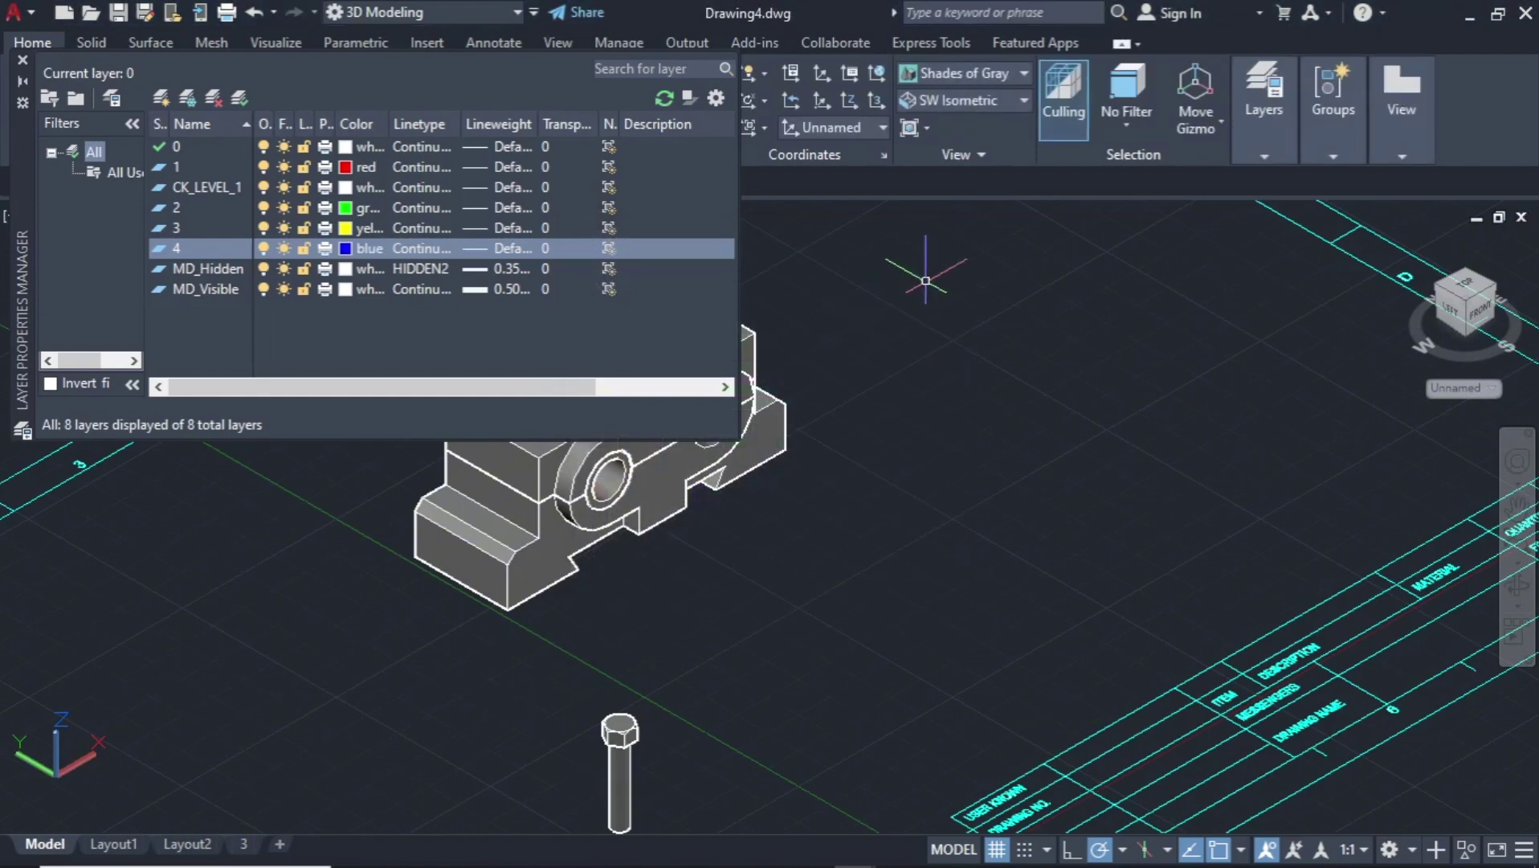
Window-select the base part and put it on layer 1 in Properties.
{"action": "left_click", "coordinate": [1016, 476]}
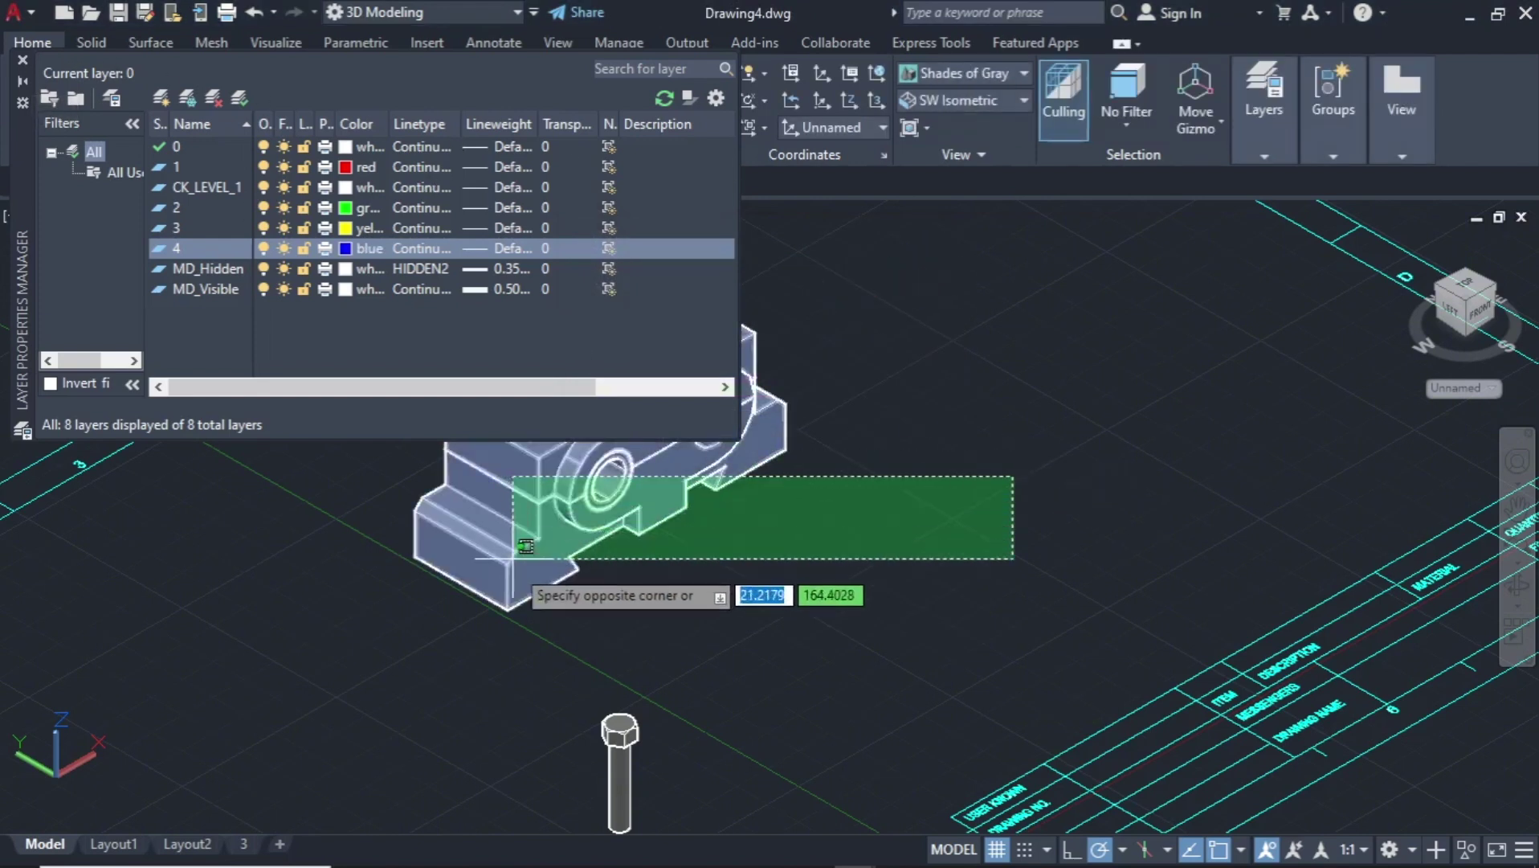
{"action": "left_click", "coordinate": [508, 559]}
{"action": "right_click", "coordinate": [560, 591]}
{"action": "left_click", "coordinate": [627, 826]}
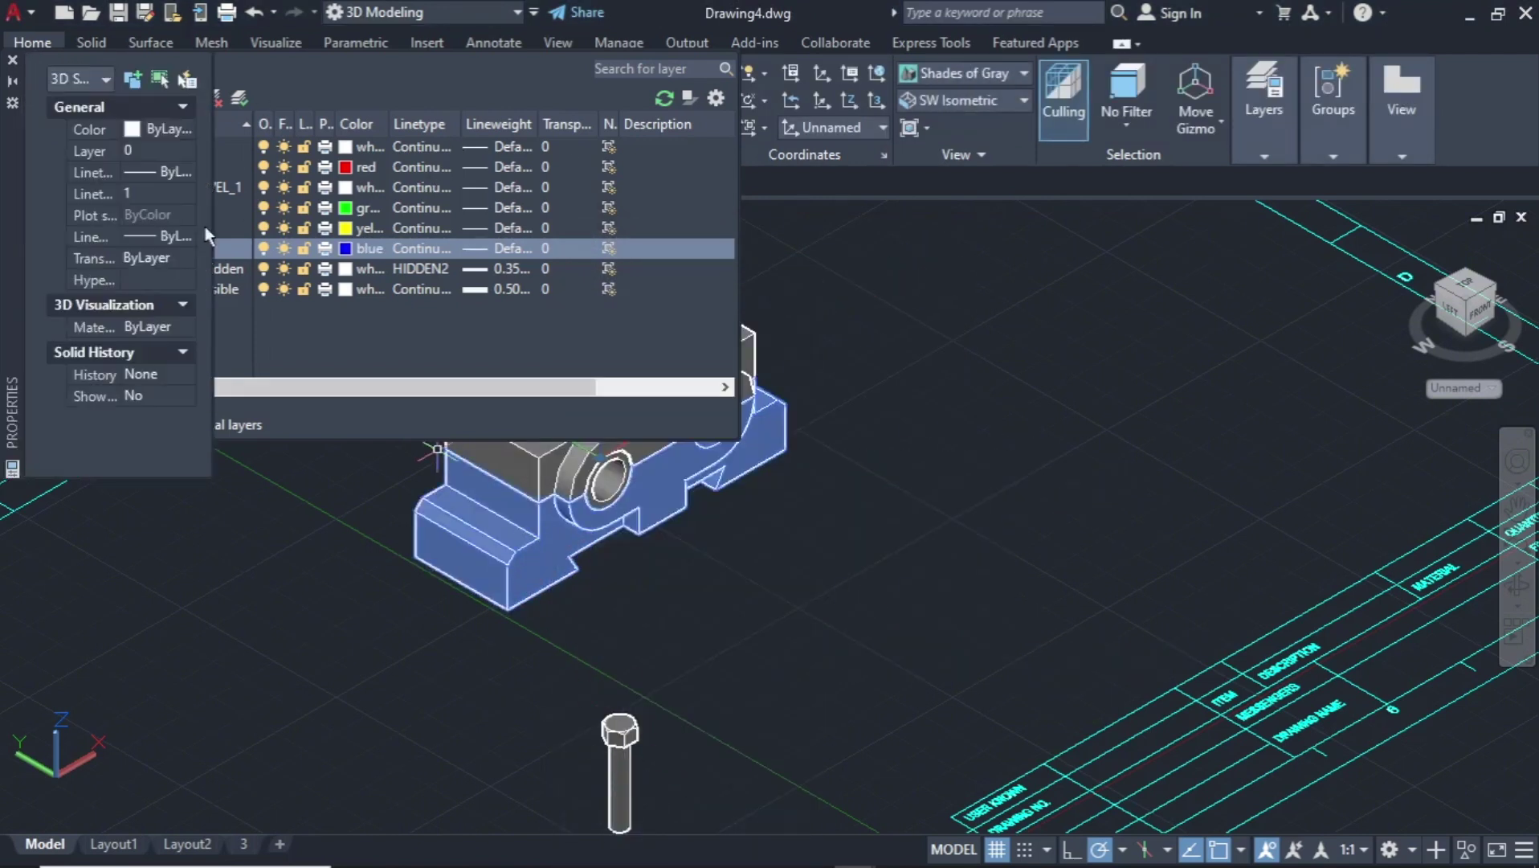
{"action": "left_click", "coordinate": [147, 150]}
{"action": "left_click", "coordinate": [159, 193]}
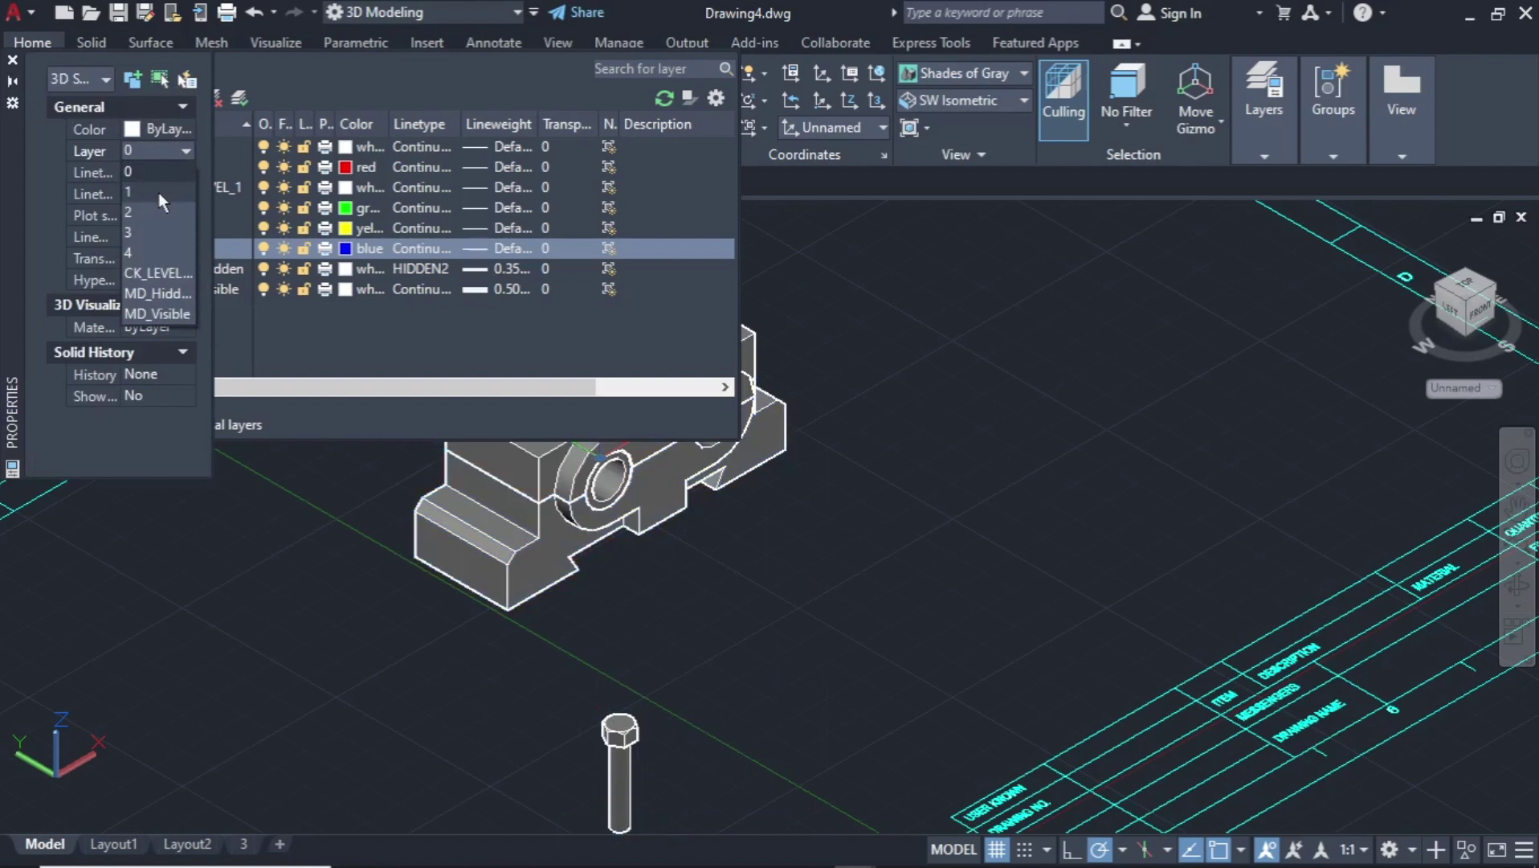
{"action": "key", "text": "Escape"}
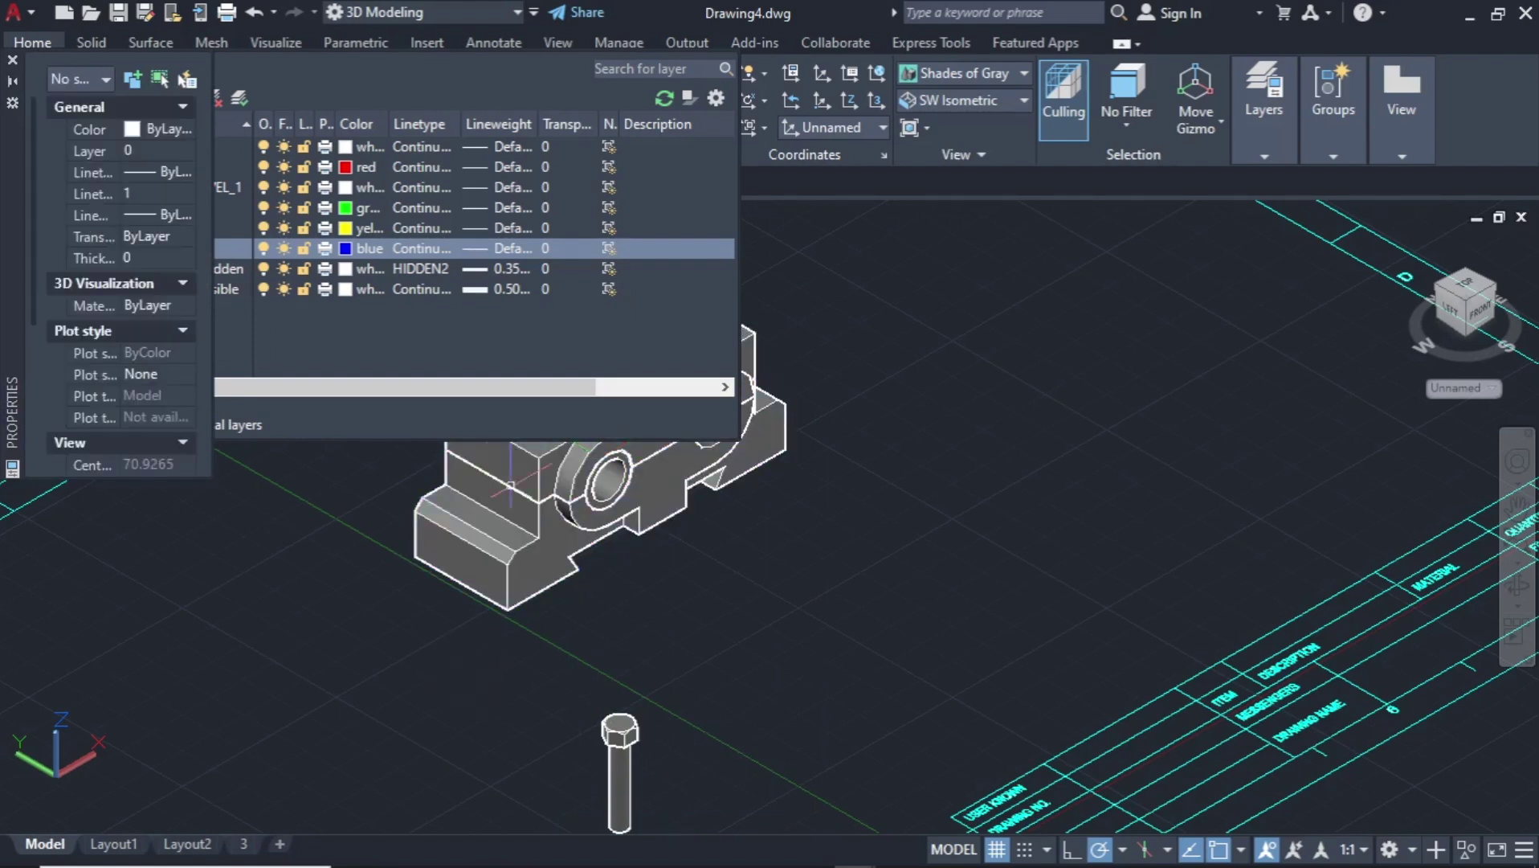
Put the top cap on layer 2 and check its layer.
{"action": "left_click", "coordinate": [547, 479]}
{"action": "left_click", "coordinate": [164, 151]}
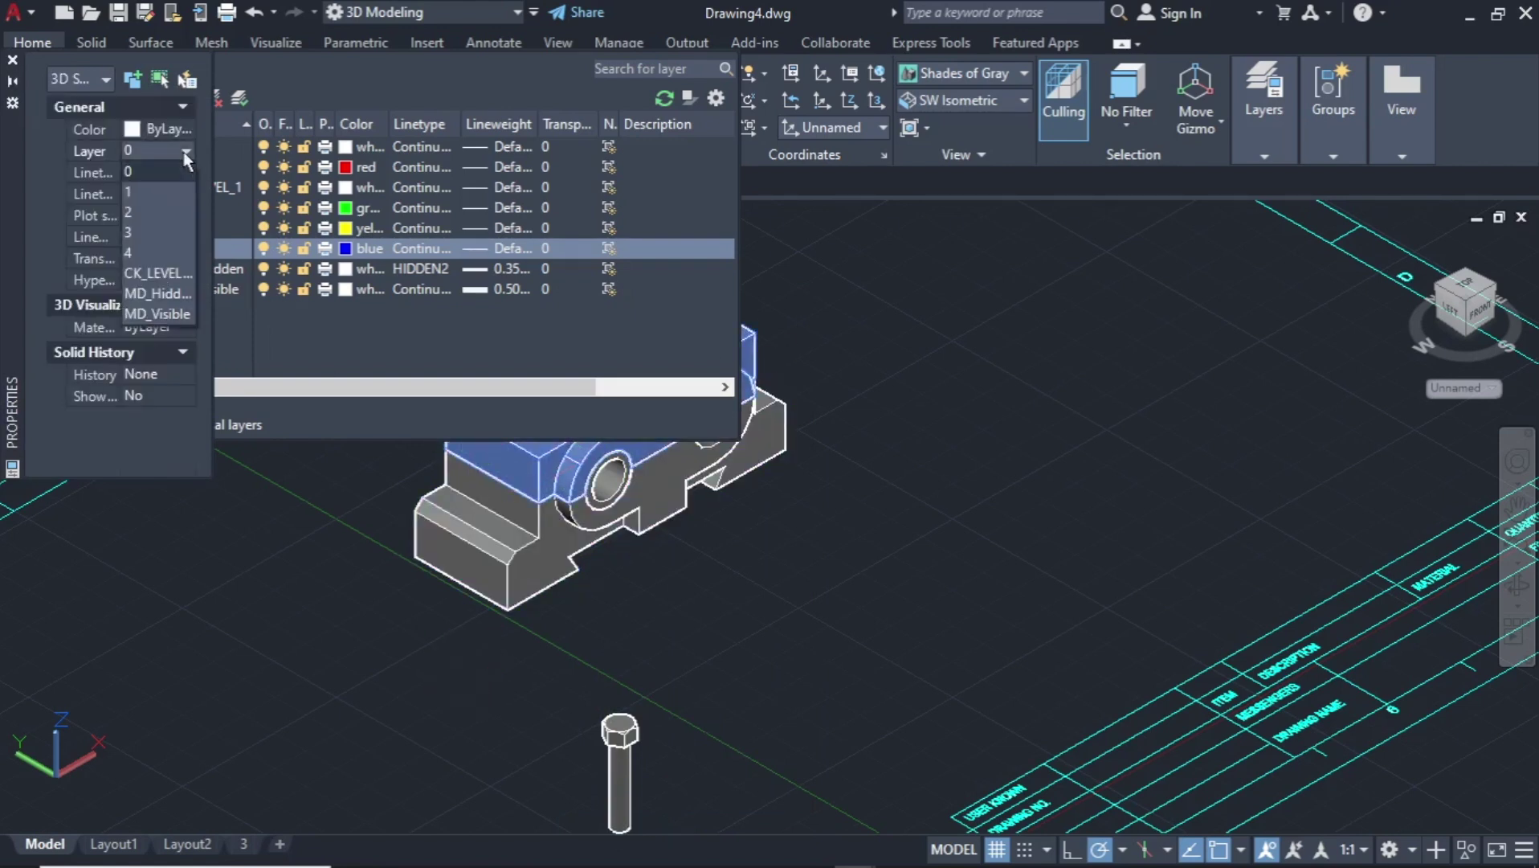
{"action": "left_click", "coordinate": [149, 216]}
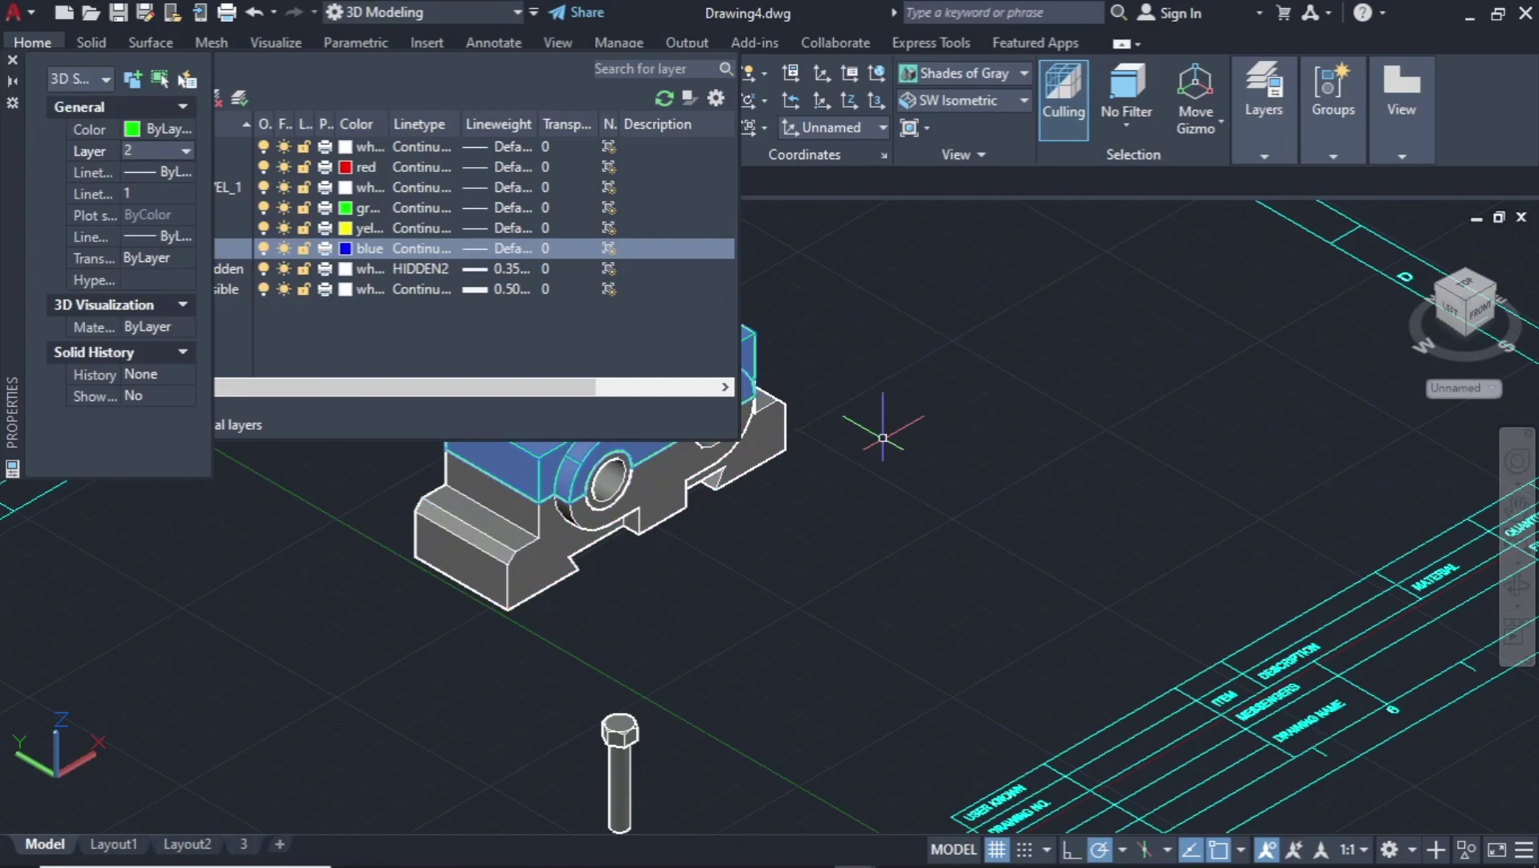
{"action": "key", "text": "Escape"}
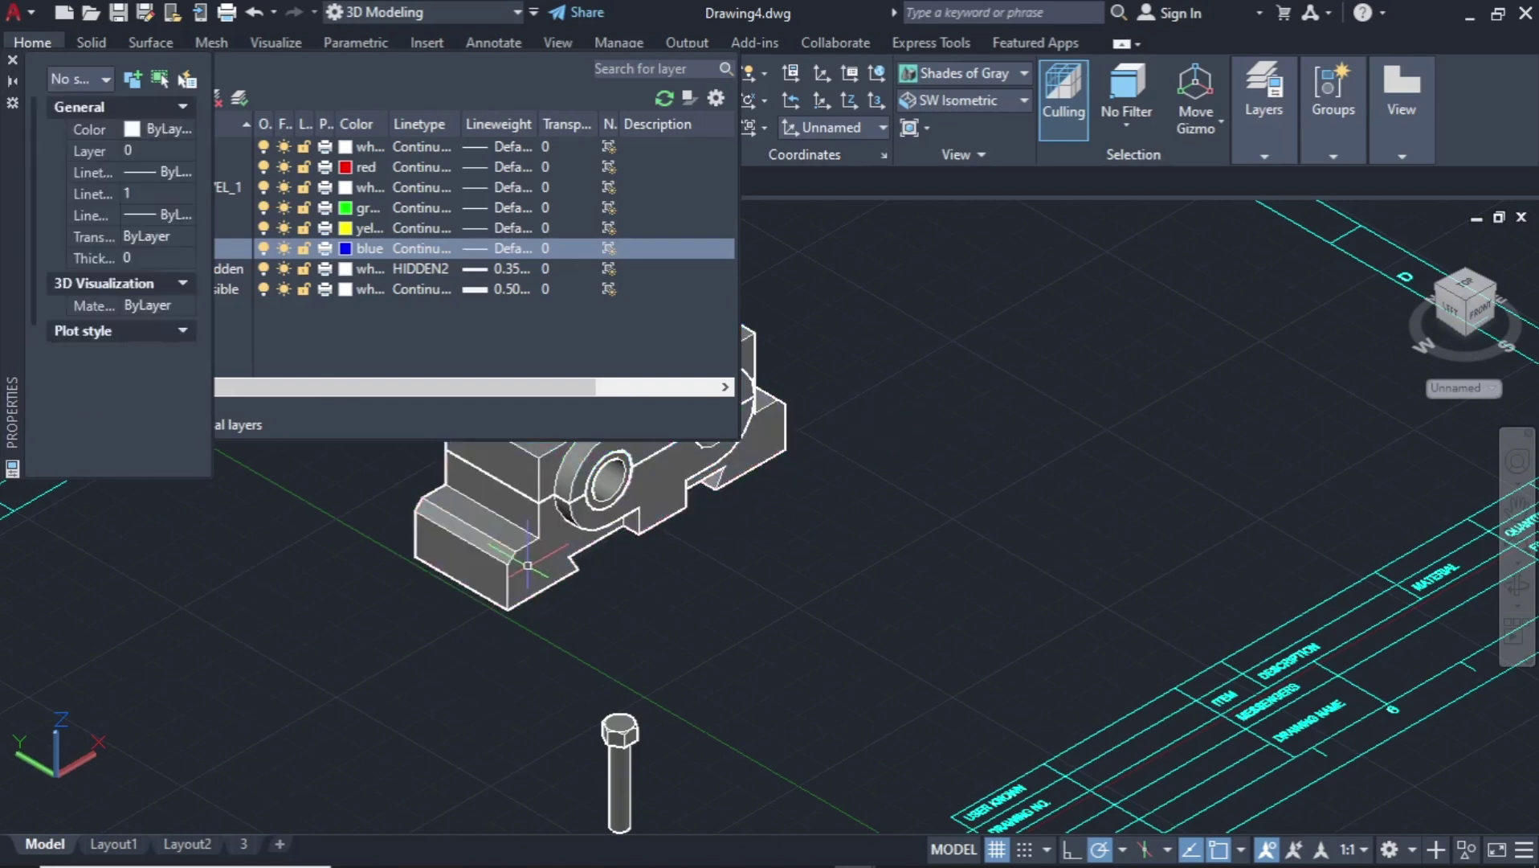
{"action": "left_click", "coordinate": [572, 450]}
{"action": "key", "text": "Escape"}
{"action": "left_click", "coordinate": [548, 458]}
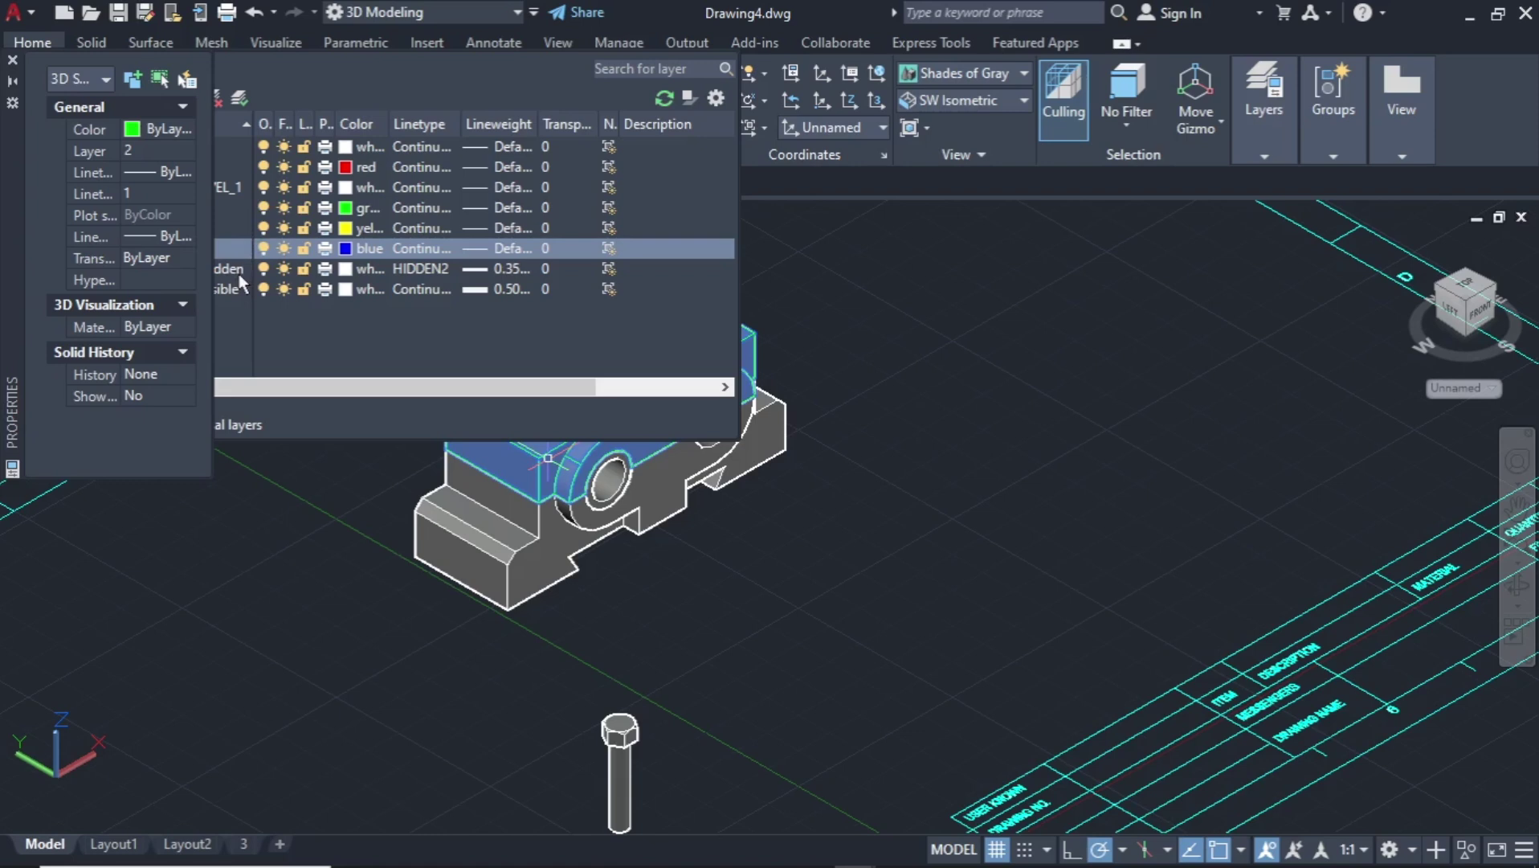
{"action": "key", "text": "Escape"}
Put the rings inside the bores on layer 3.
{"action": "middle_click_drag", "start_coordinate": [749, 543], "coordinate": [717, 634]}
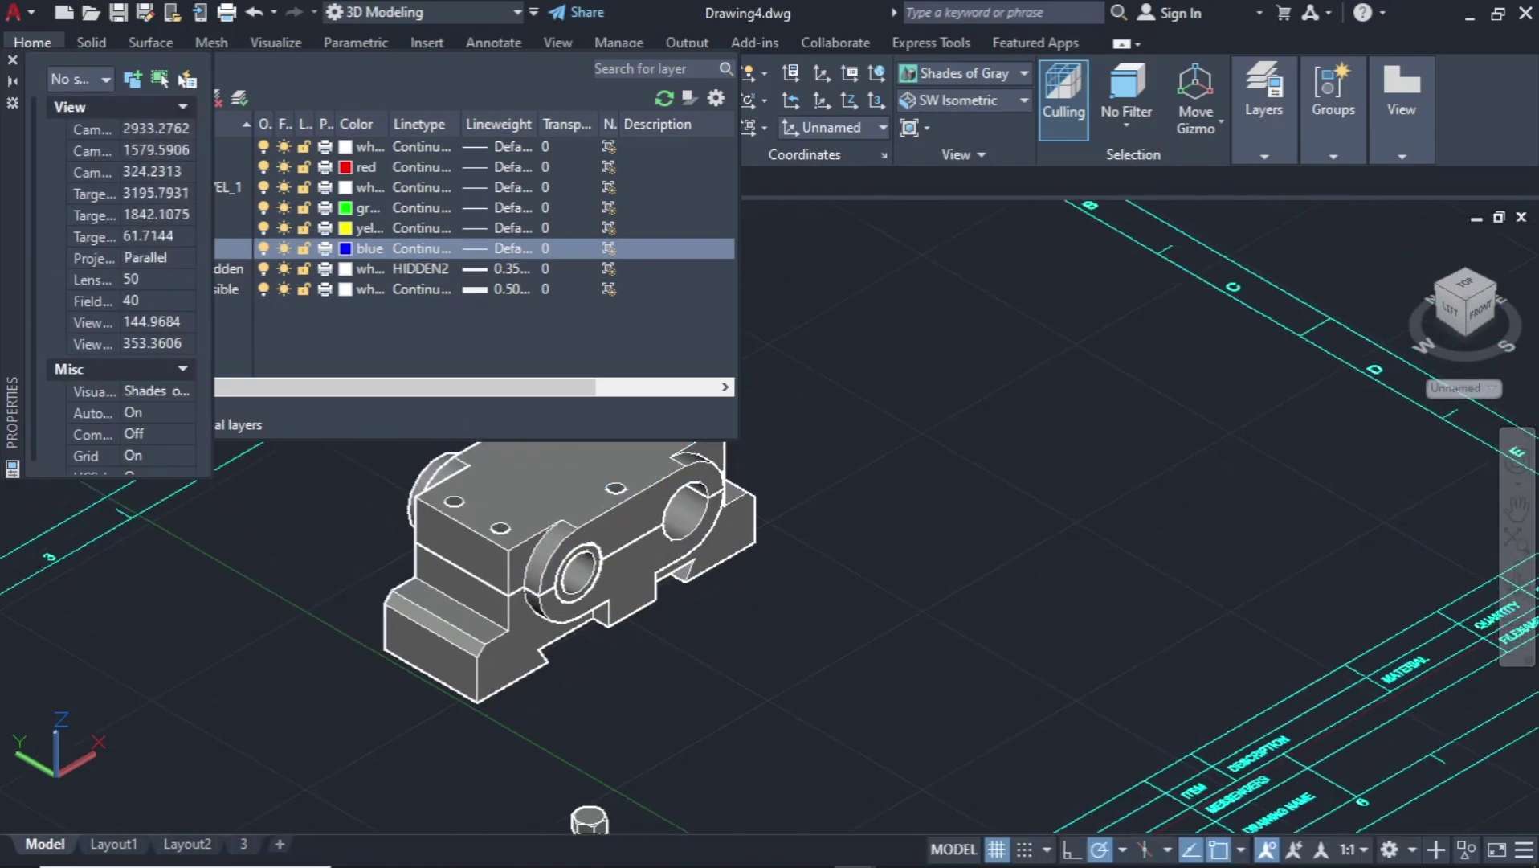
{"action": "left_click", "coordinate": [572, 579]}
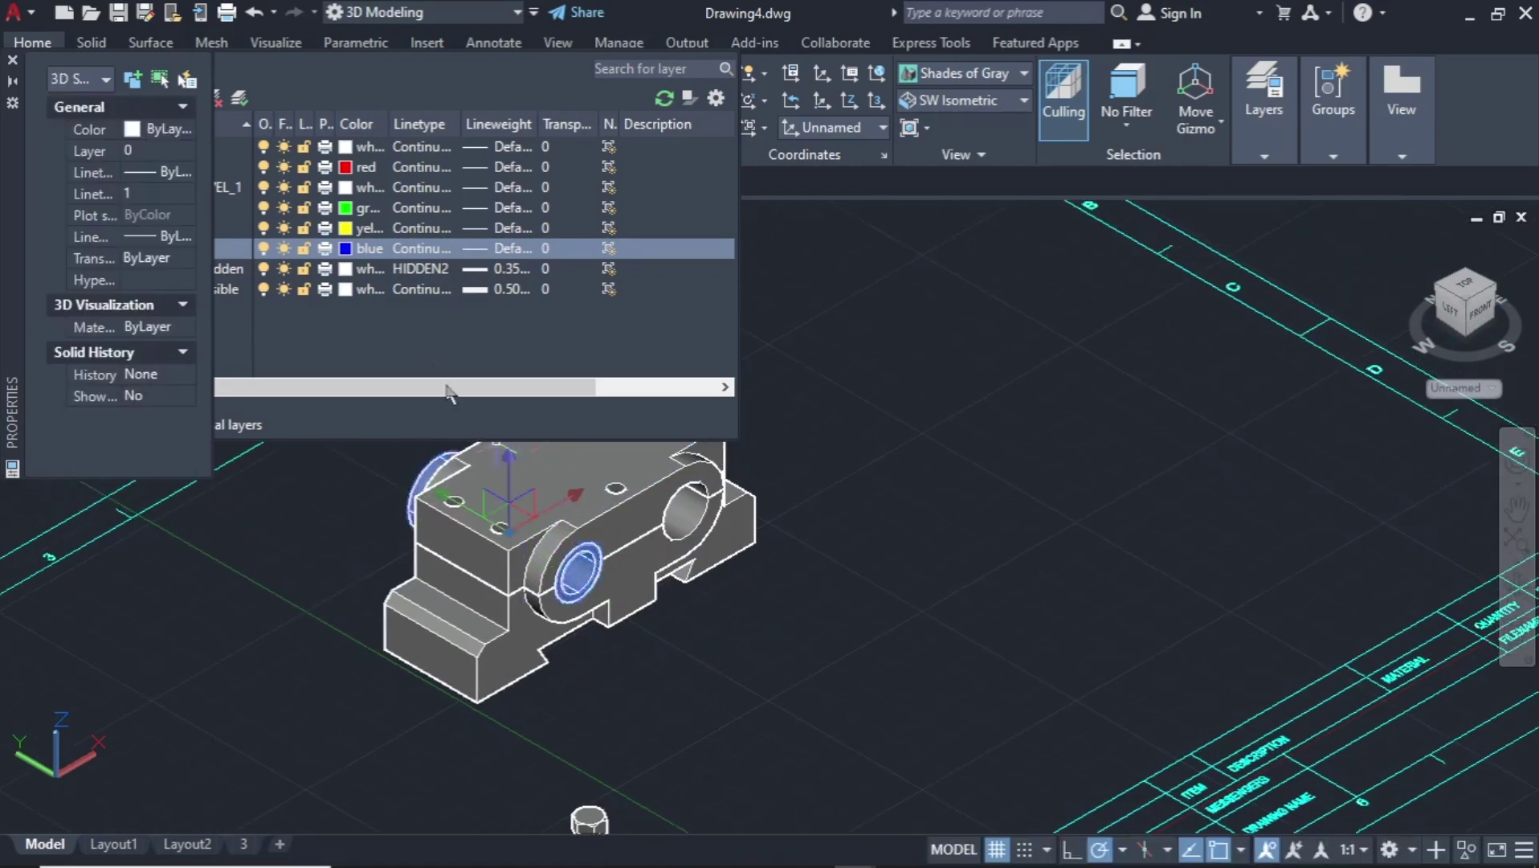
{"action": "left_click", "coordinate": [175, 147]}
{"action": "left_click", "coordinate": [144, 232]}
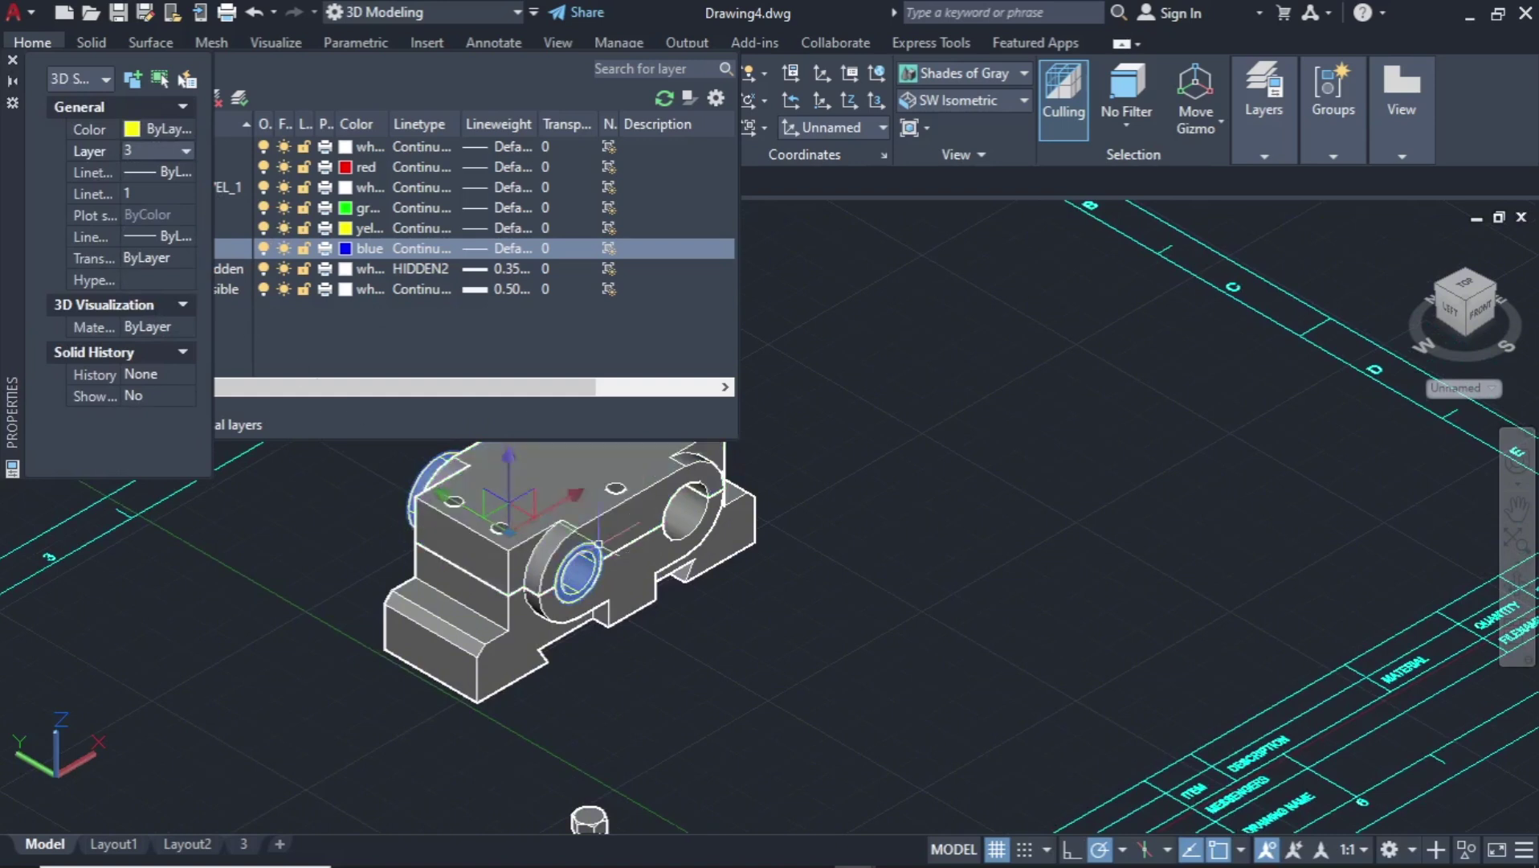
{"action": "key", "text": "Escape"}
Put the loose bolt on layer 4 and close the Properties palette.
{"action": "left_click", "coordinate": [590, 818]}
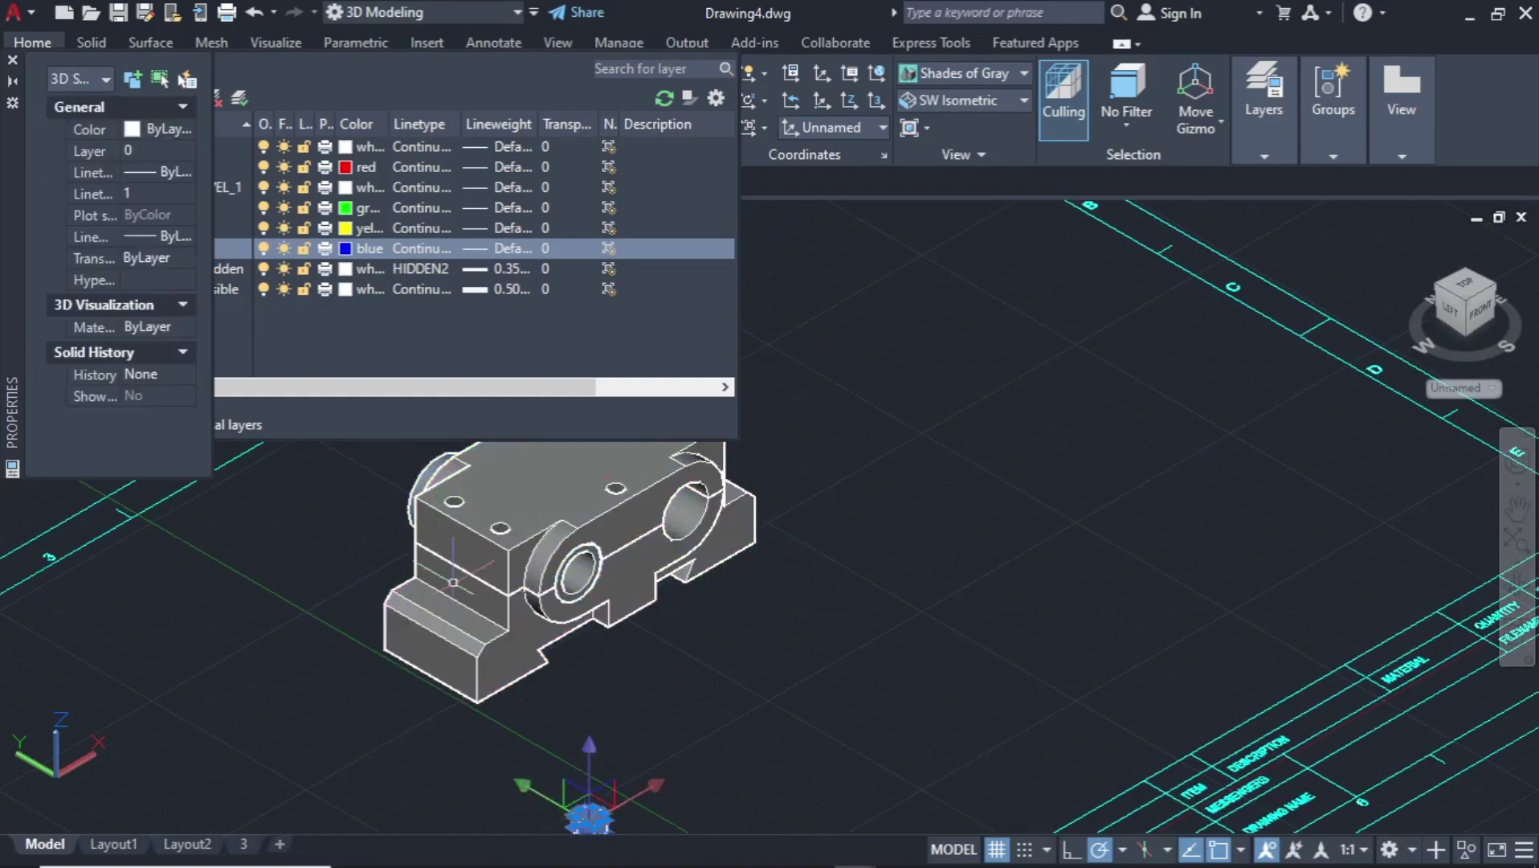
{"action": "left_click", "coordinate": [185, 151]}
{"action": "left_click", "coordinate": [165, 255]}
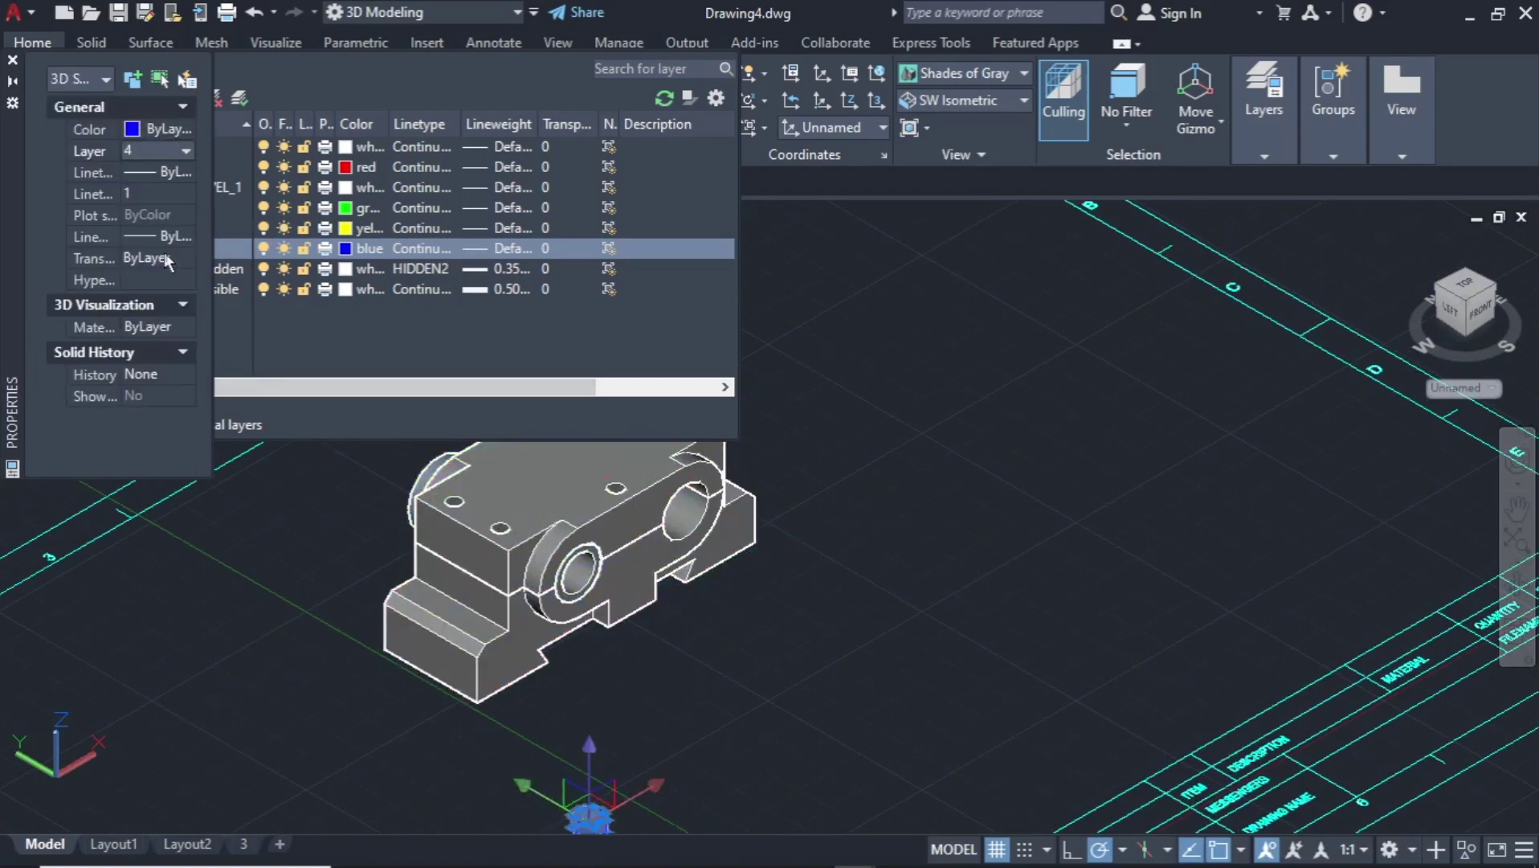
{"action": "key", "text": "Escape"}
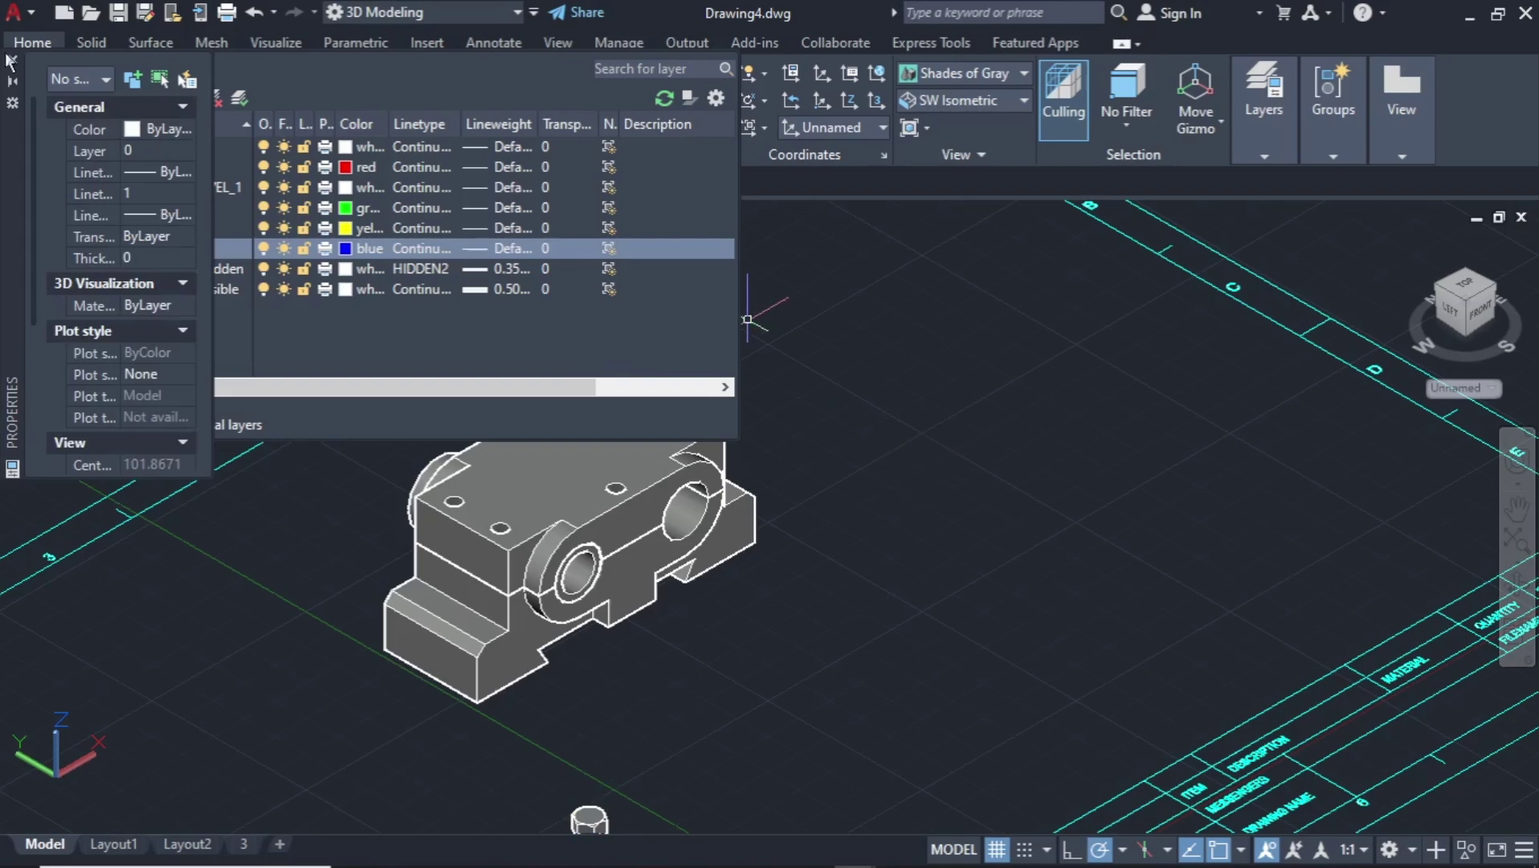
{"action": "left_click", "coordinate": [14, 61]}
Close the Layer Properties Manager and copy the bolt from its head centre.
{"action": "left_click", "coordinate": [22, 61]}
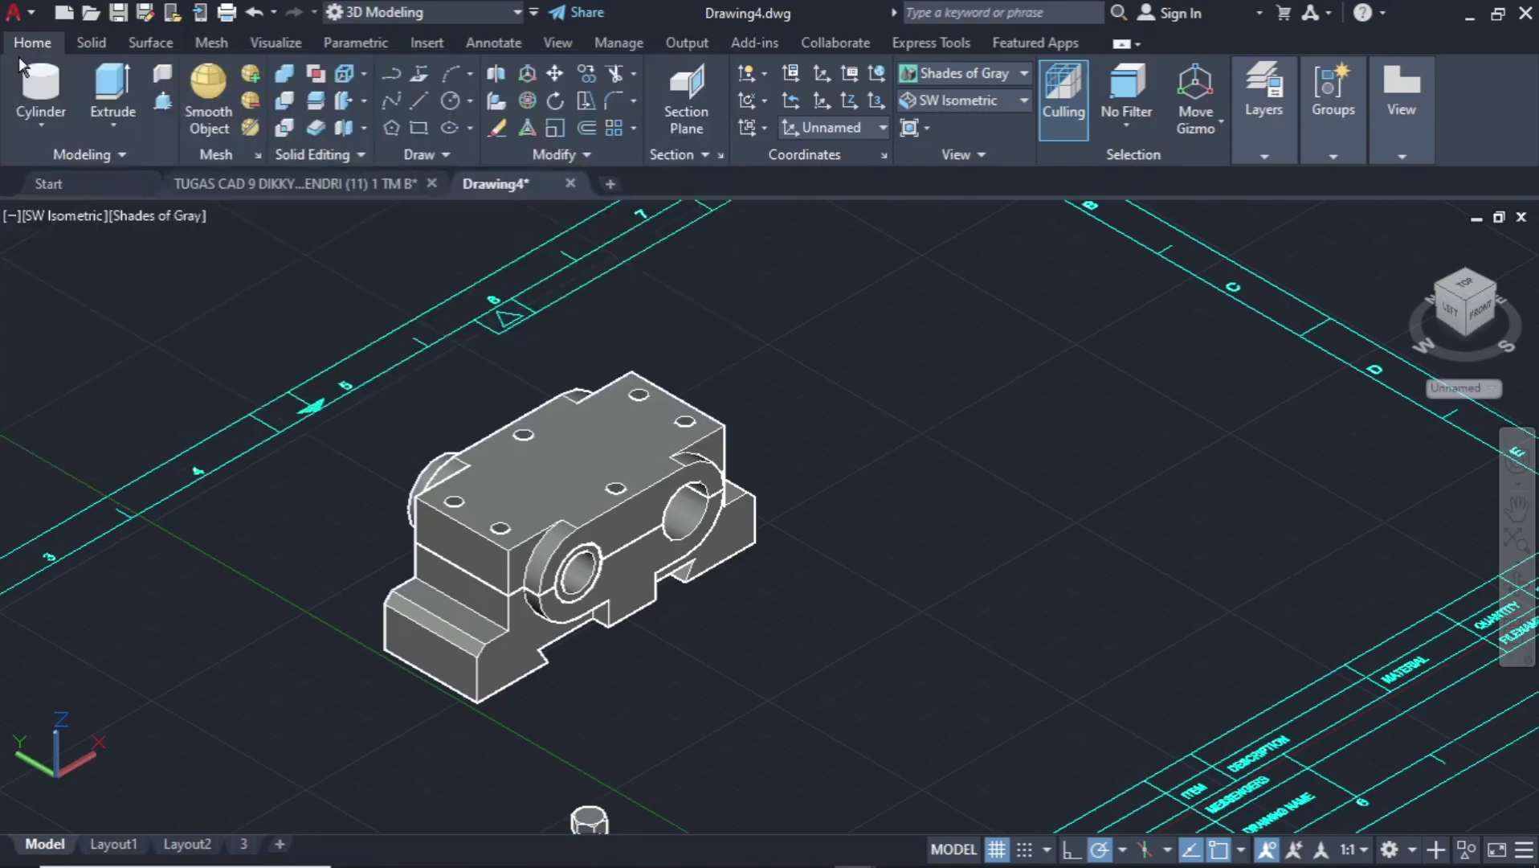
{"action": "mouse_move", "coordinate": [598, 819]}
{"action": "middle_mouse_down"}
{"action": "mouse_move", "coordinate": [610, 768]}
{"action": "mouse_move", "coordinate": [560, 638]}
{"action": "middle_mouse_up"}
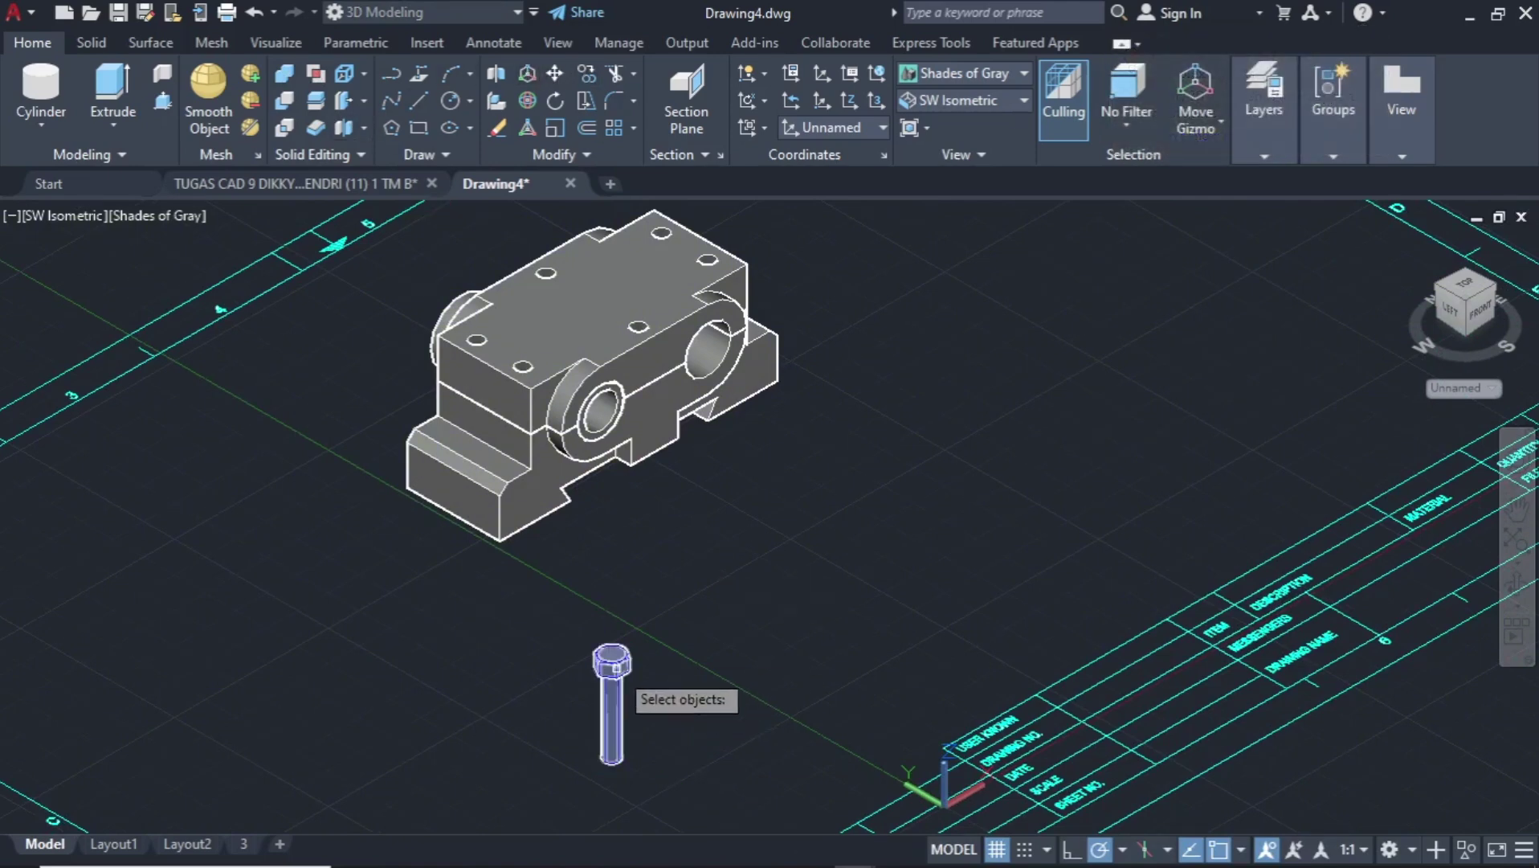
{"action": "scroll", "coordinate": [617, 668], "scroll_direction": "up", "scroll_amount": 3}
{"action": "left_click", "coordinate": [604, 687]}
{"action": "key", "text": "Return"}
{"action": "left_click", "coordinate": [606, 643]}
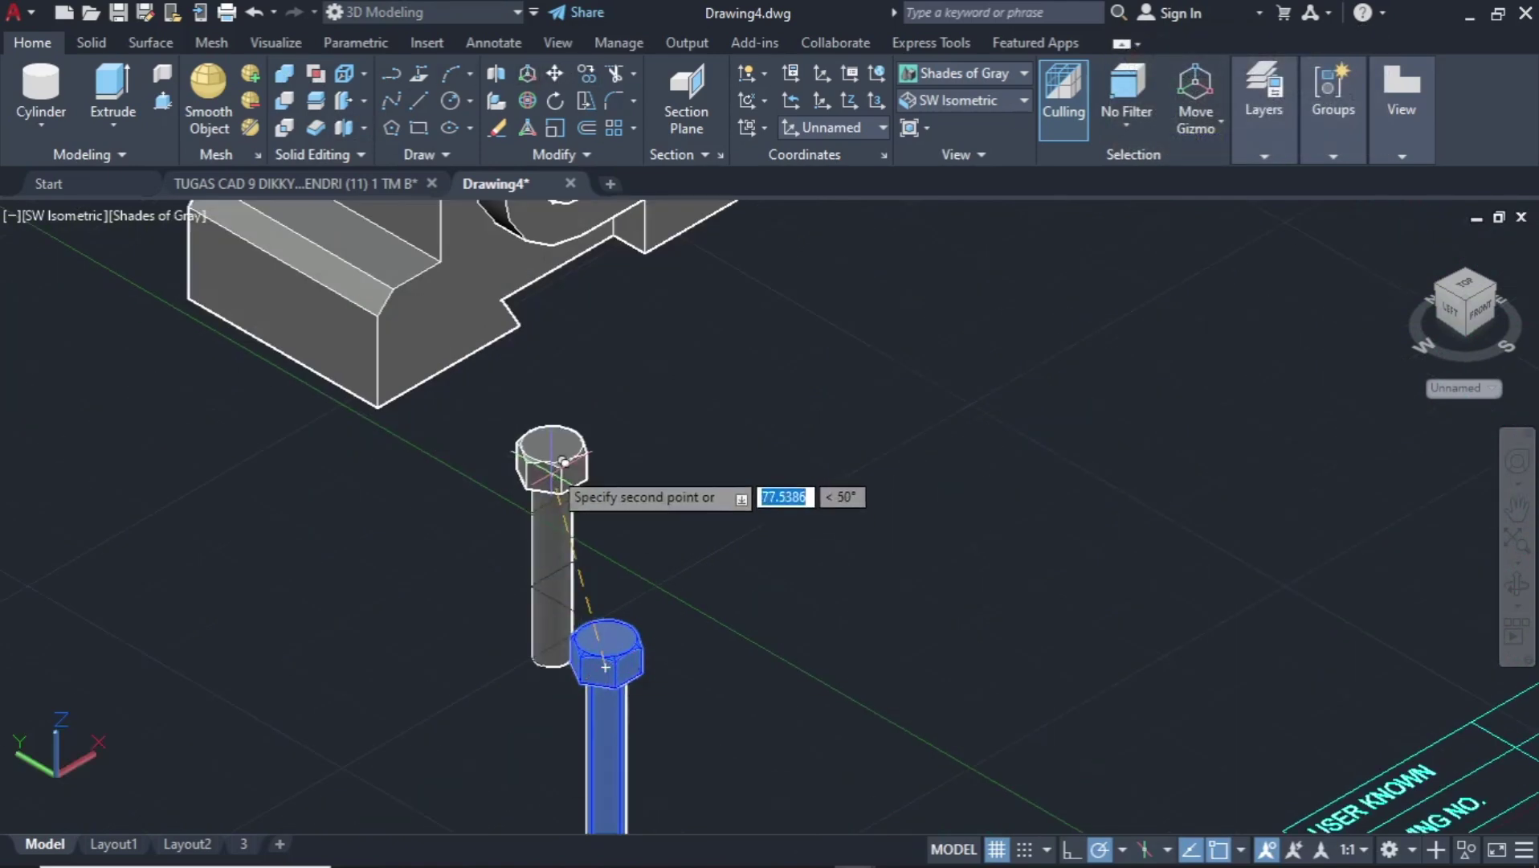
Place bolt copies in each top hole, ending with the corner hole.
{"action": "scroll", "coordinate": [563, 464], "scroll_direction": "down", "scroll_amount": 3}
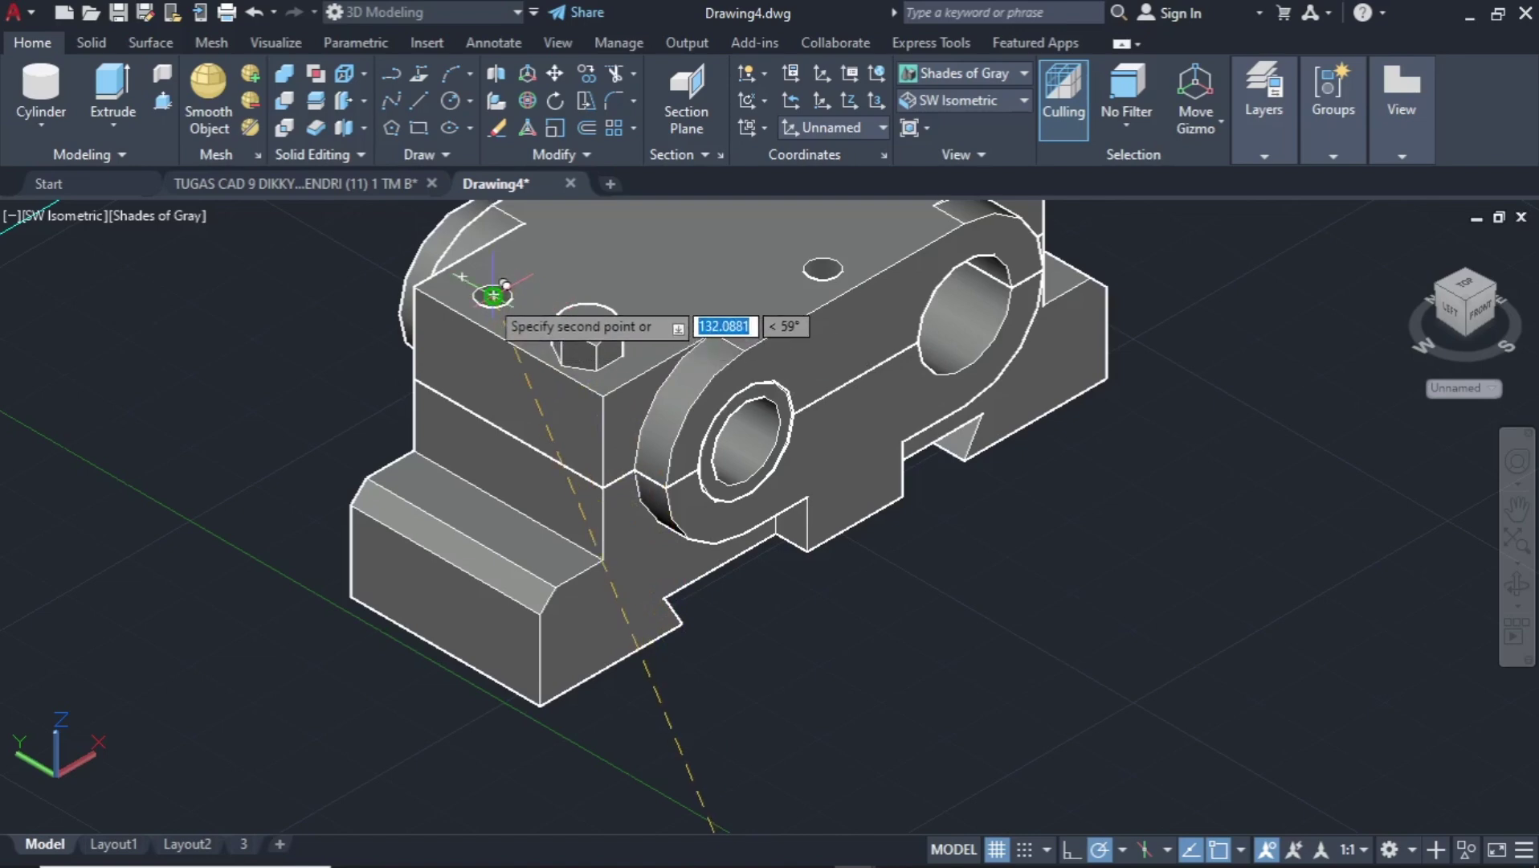
{"action": "scroll", "coordinate": [492, 292], "scroll_direction": "up", "scroll_amount": 3}
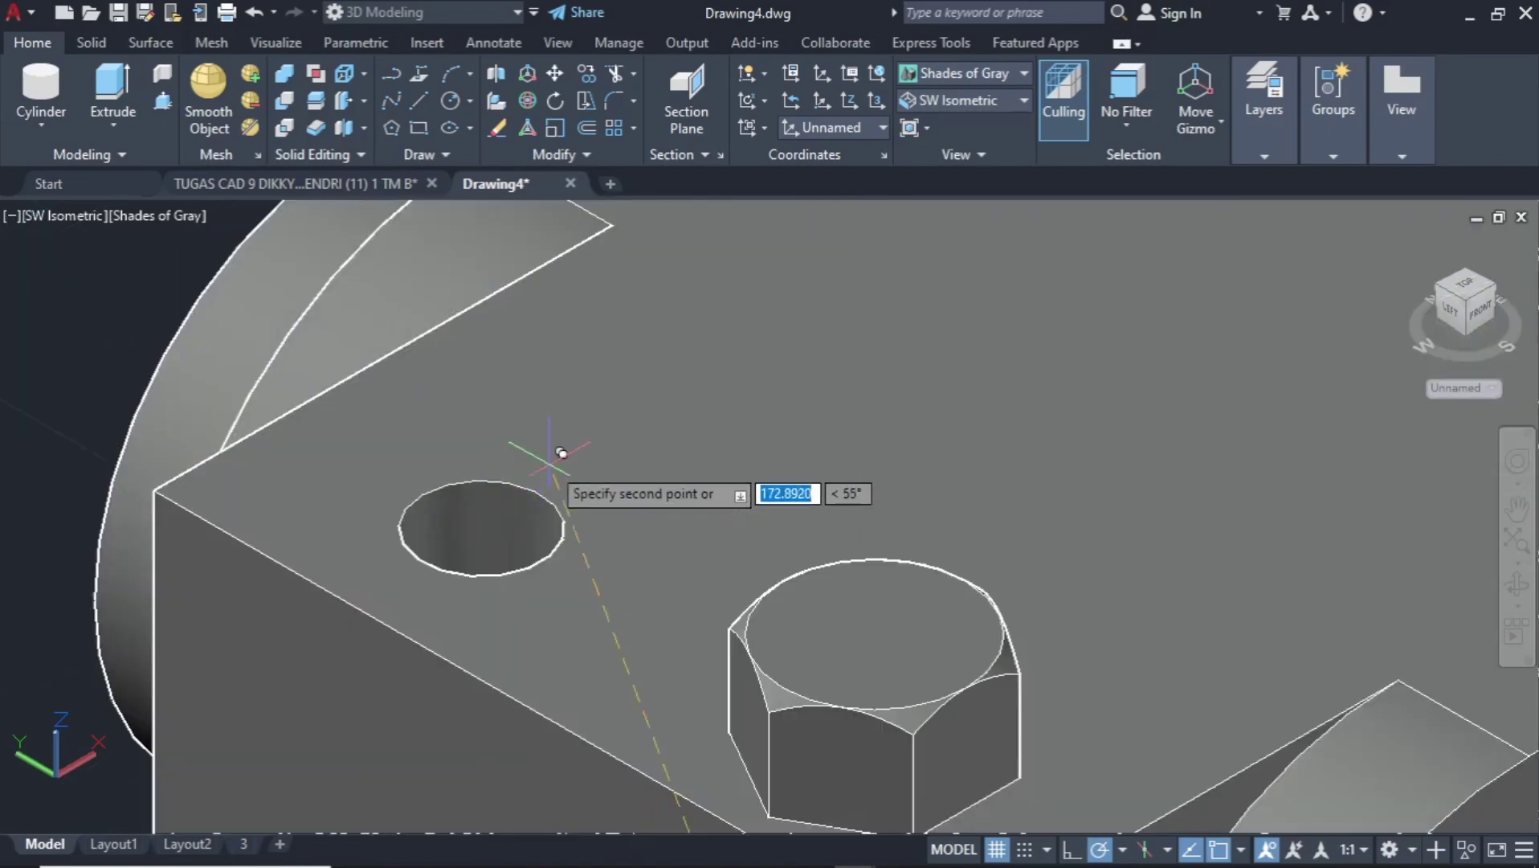
{"action": "scroll", "coordinate": [554, 458], "scroll_direction": "up", "scroll_amount": 3}
{"action": "scroll", "coordinate": [482, 527], "scroll_direction": "down", "scroll_amount": 2}
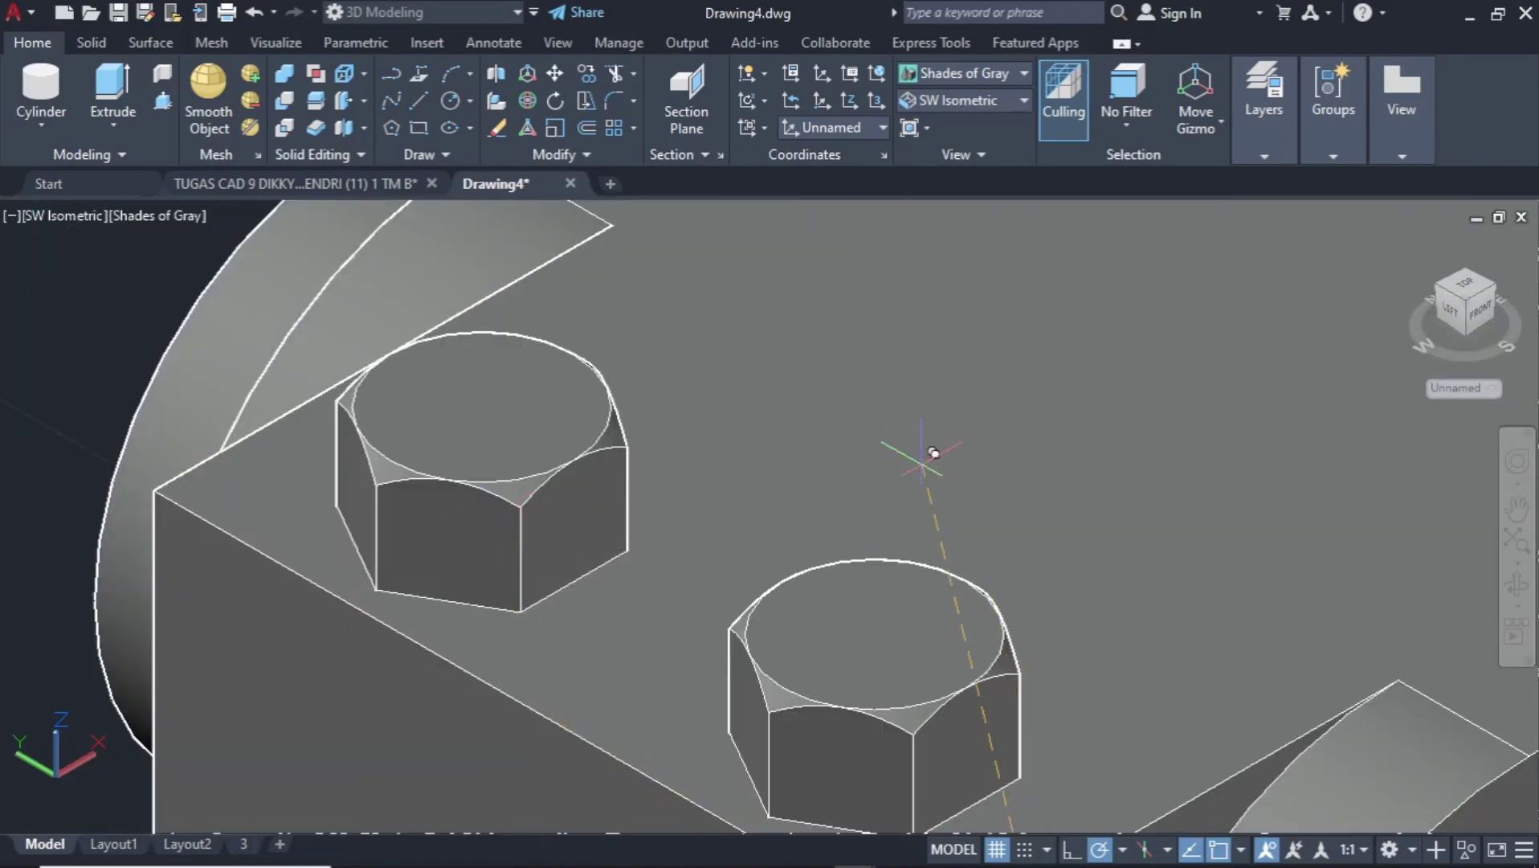
{"action": "scroll", "coordinate": [933, 452], "scroll_direction": "up", "scroll_amount": 2}
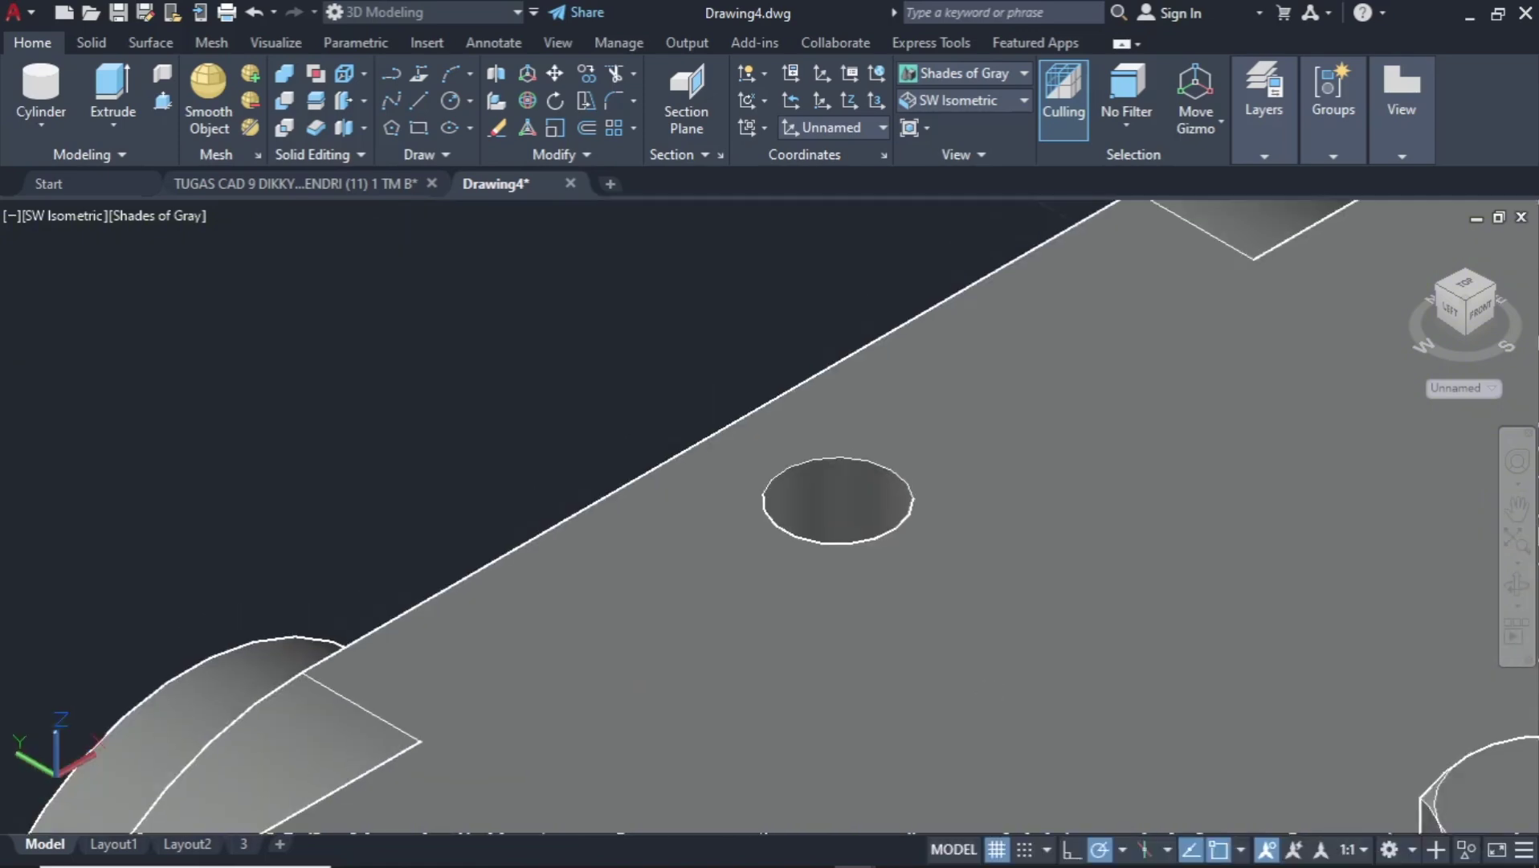
{"action": "middle_click_drag", "start_coordinate": [1400, 600], "coordinate": [831, 462]}
{"action": "scroll", "coordinate": [1004, 361], "scroll_direction": "down", "scroll_amount": 3}
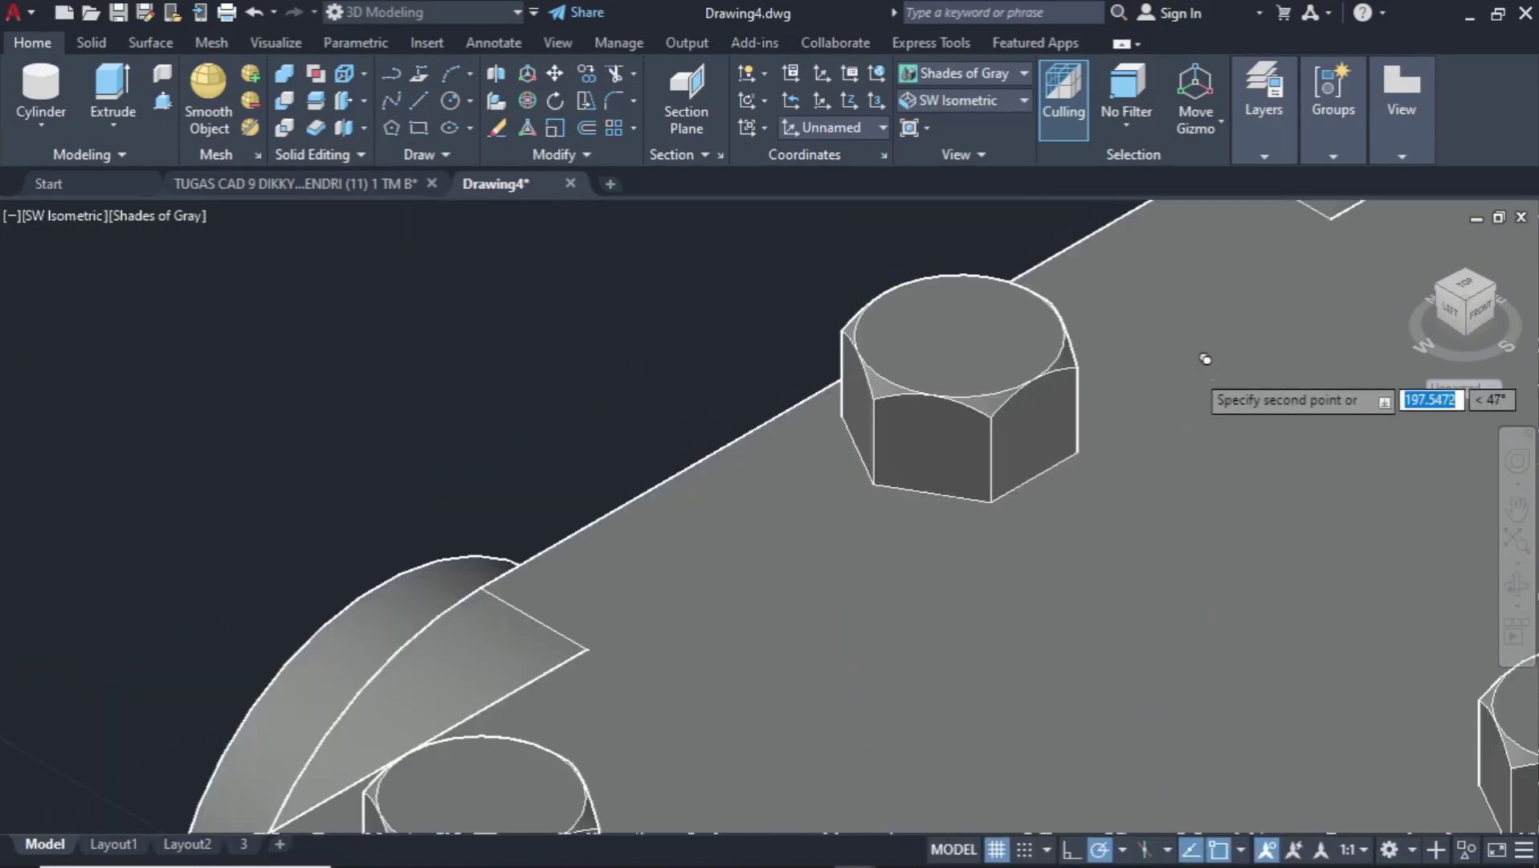
{"action": "scroll", "coordinate": [1202, 350], "scroll_direction": "down", "scroll_amount": 2}
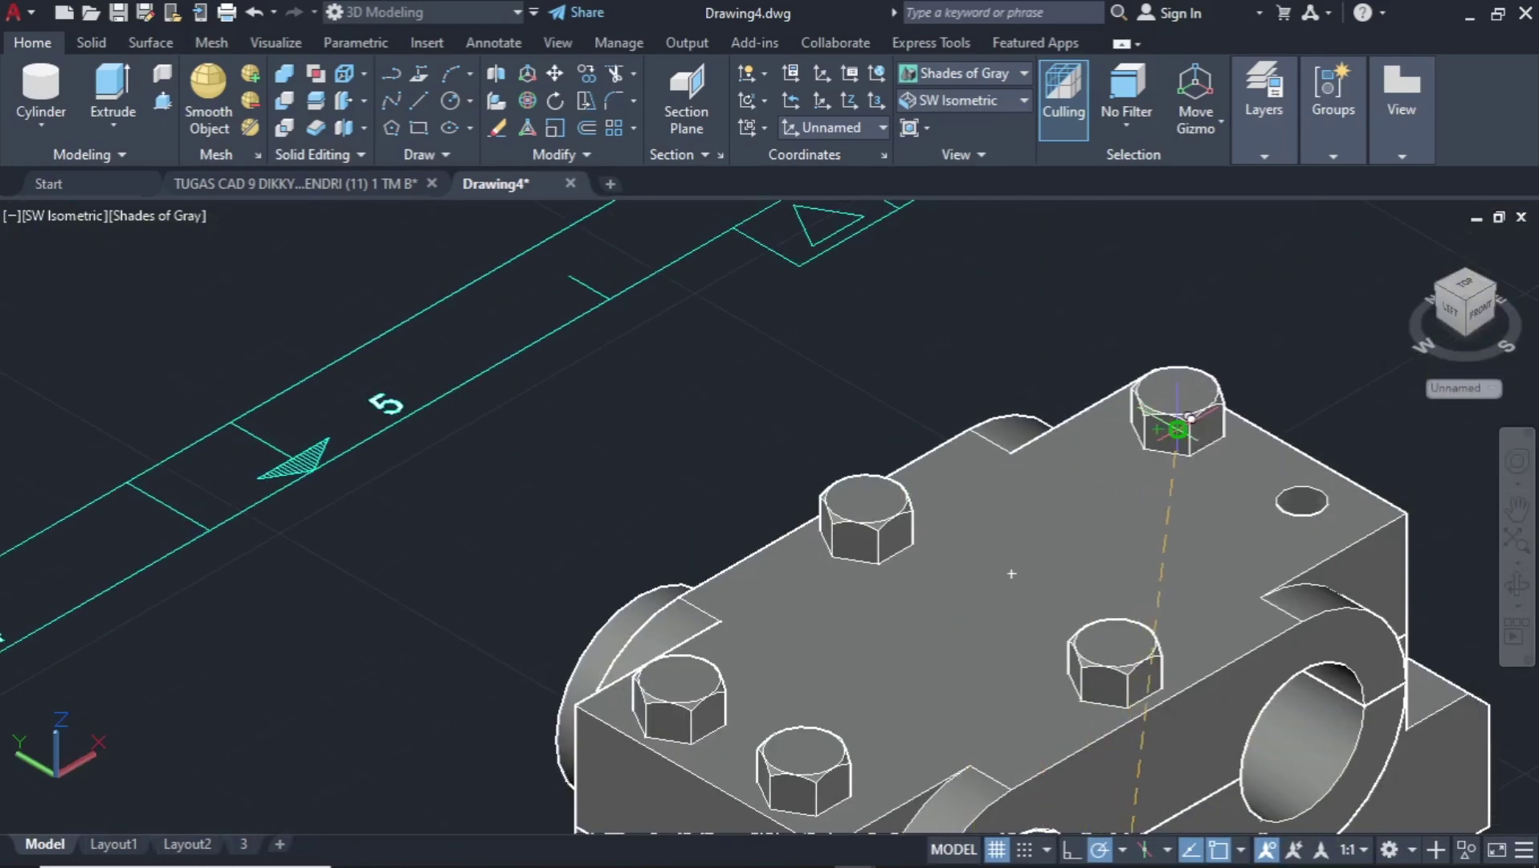
{"action": "left_click", "coordinate": [1302, 378]}
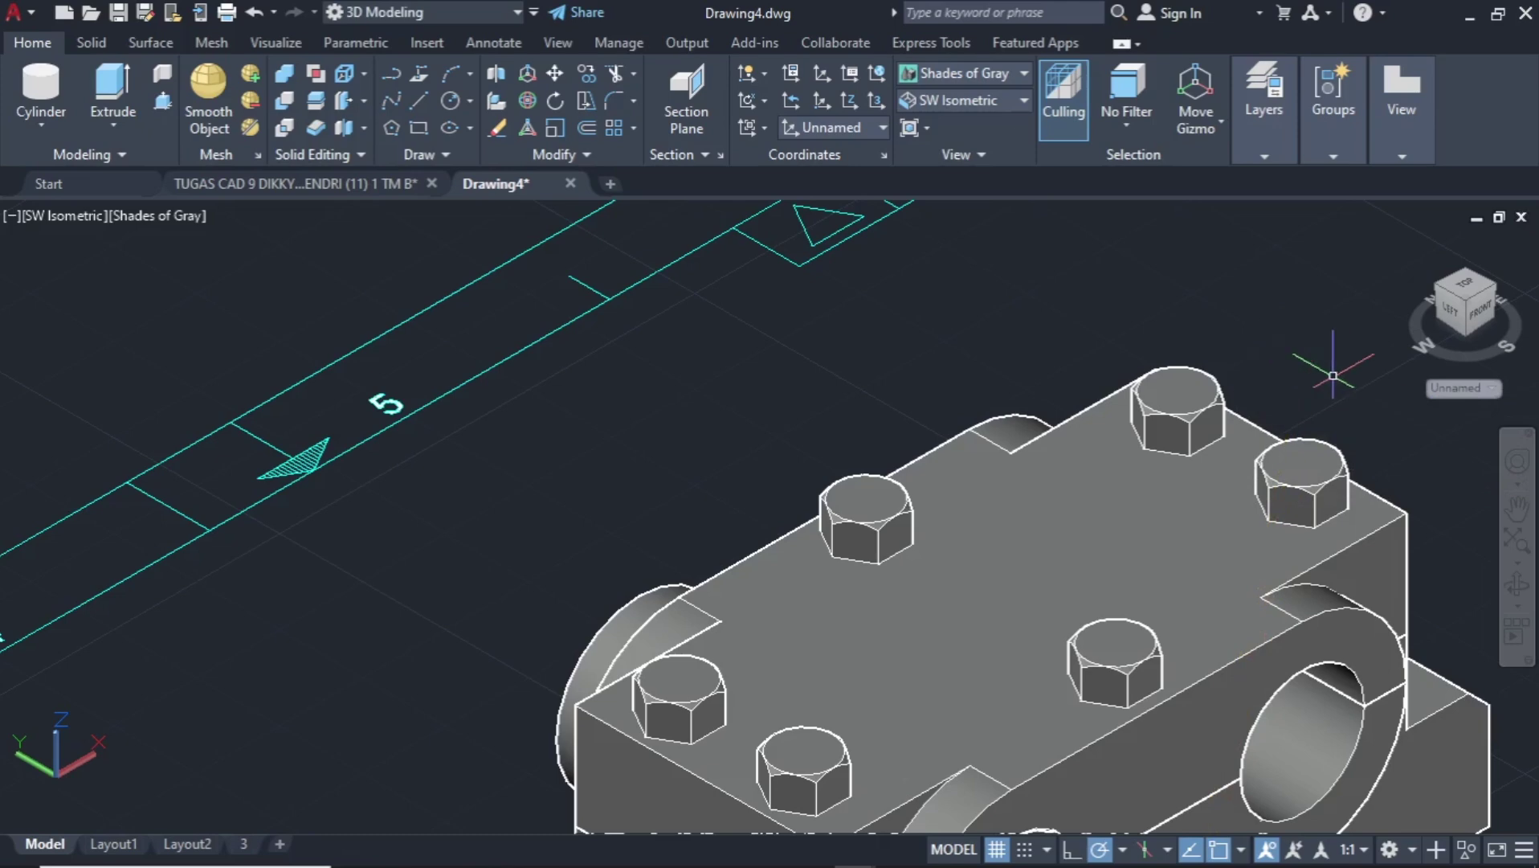
{"action": "mouse_move", "coordinate": [1302, 378]}
{"action": "middle_mouse_down", "text": "shift"}
{"action": "mouse_move", "coordinate": [1199, 340]}
{"action": "mouse_move", "coordinate": [1193, 313]}
{"action": "mouse_move", "coordinate": [964, 450]}
{"action": "middle_mouse_up", "text": "shift"}
{"action": "scroll", "coordinate": [1225, 448], "scroll_direction": "down", "scroll_amount": 3}
Select the original loose bolt and switch to the Realistic visual style.
{"action": "left_click_drag", "start_coordinate": [801, 532], "coordinate": [946, 719]}
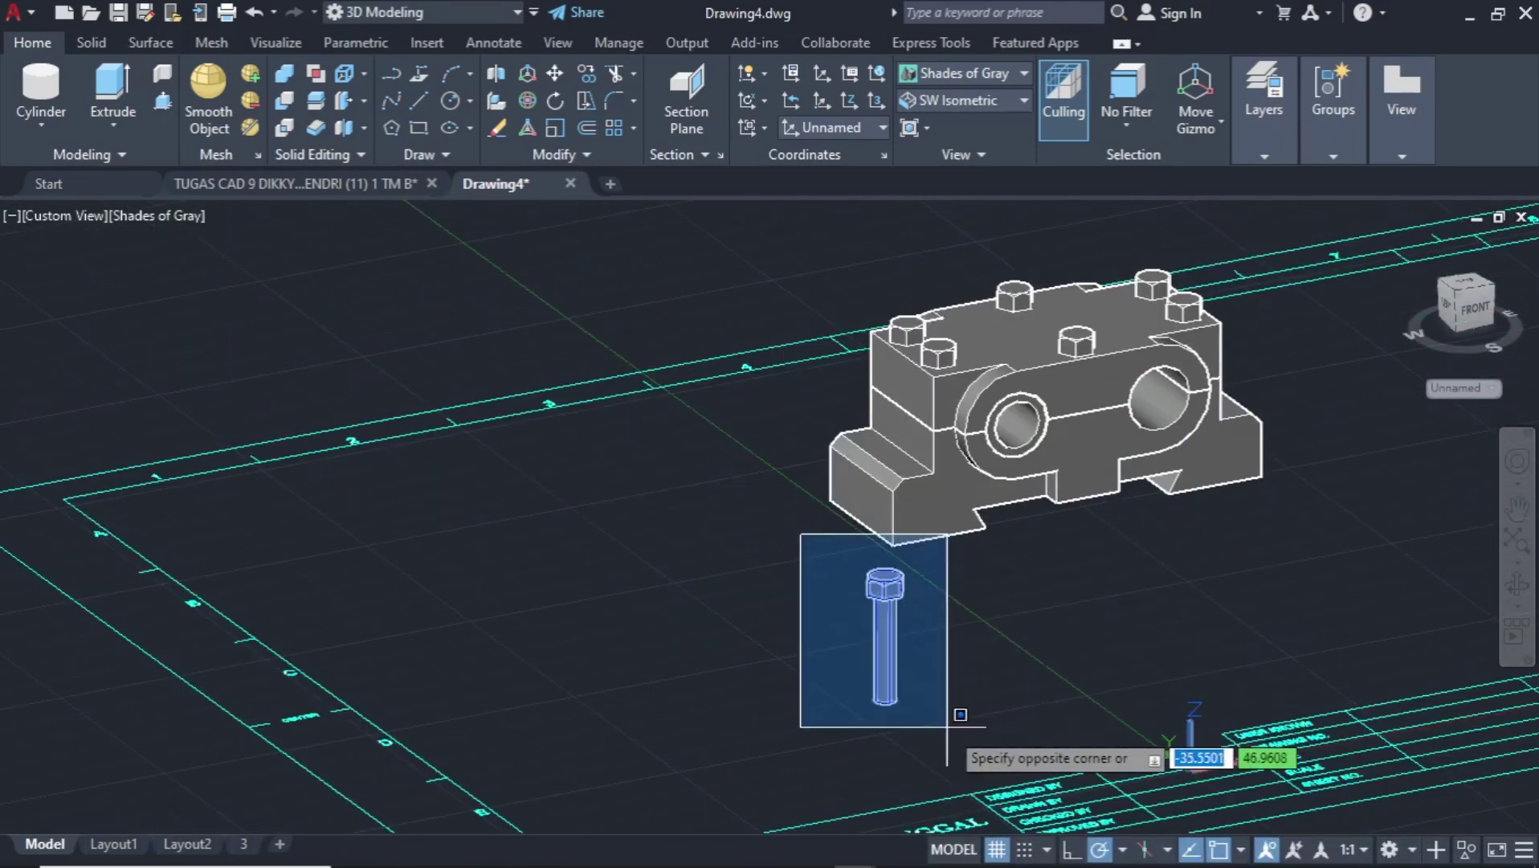
{"action": "left_click", "coordinate": [1007, 74]}
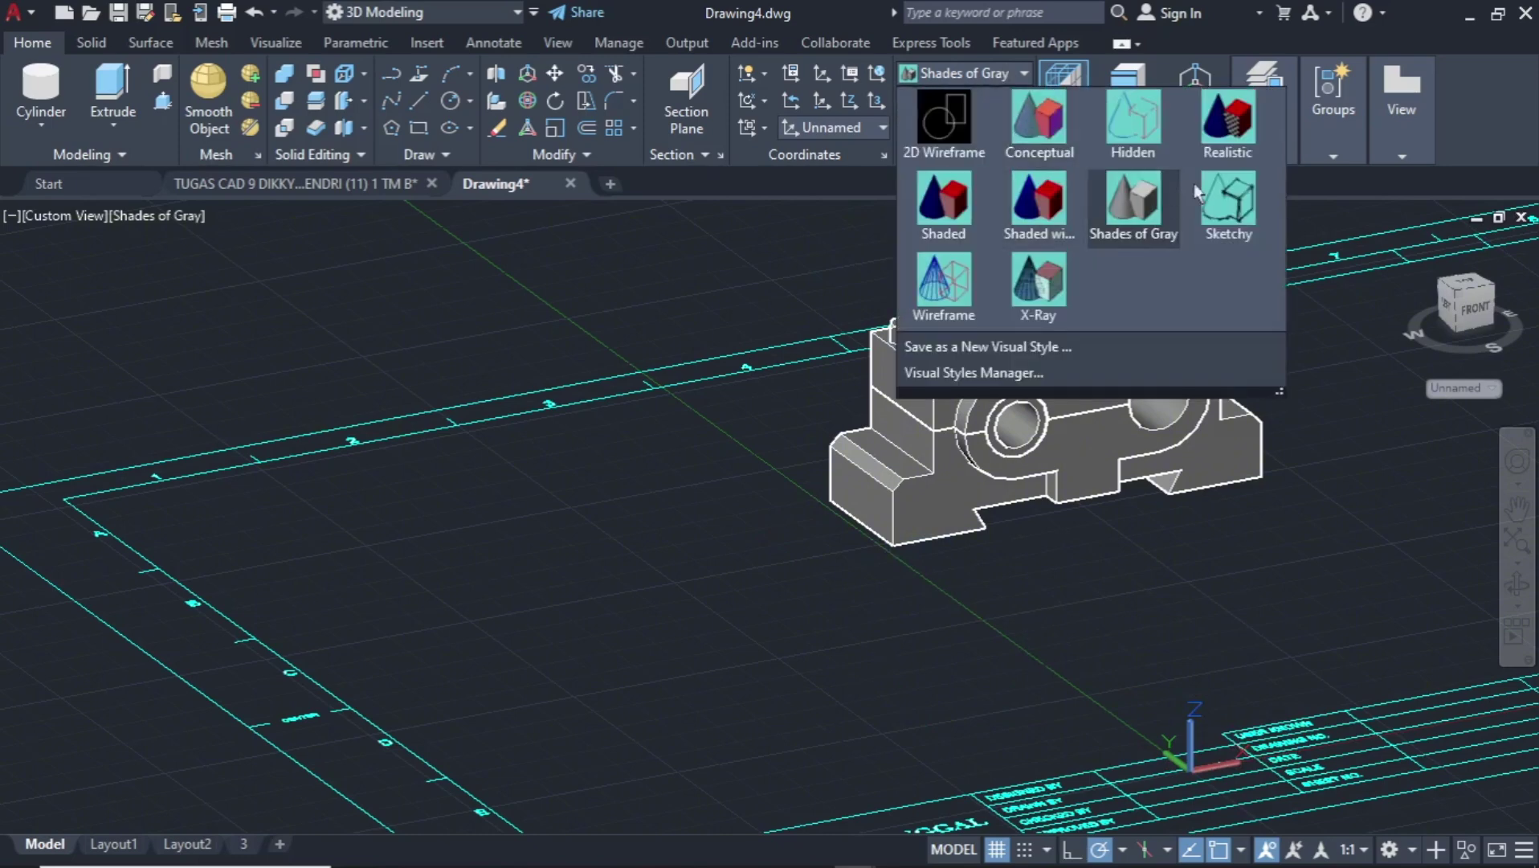
{"action": "left_click", "coordinate": [1230, 121]}
{"action": "scroll", "coordinate": [1034, 406], "scroll_direction": "up", "scroll_amount": 3}
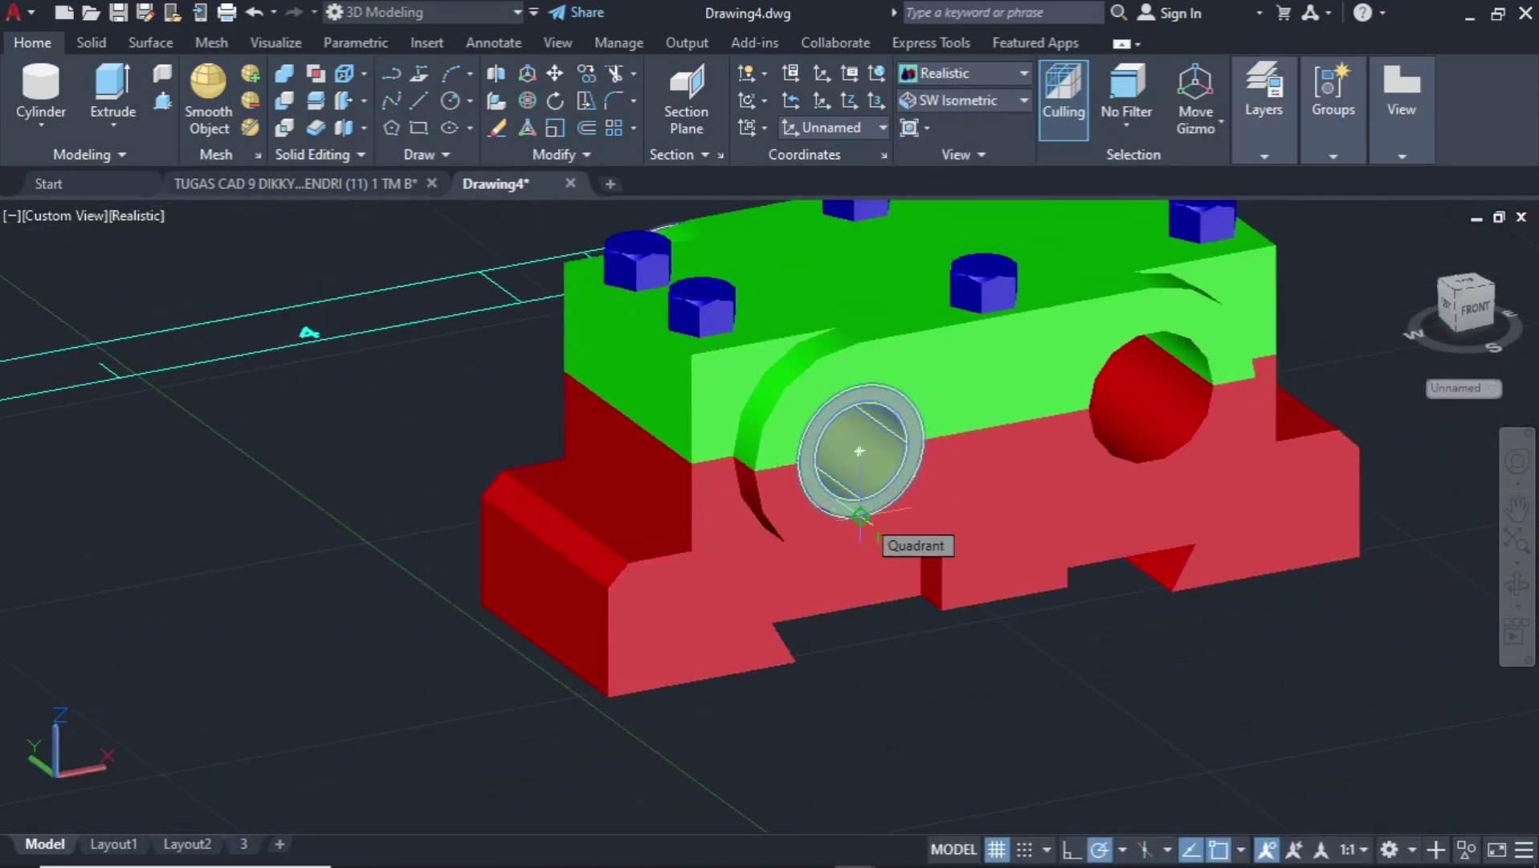
Move the left ring into its bore and view the model from SW Isometric.
{"action": "left_click", "coordinate": [860, 517]}
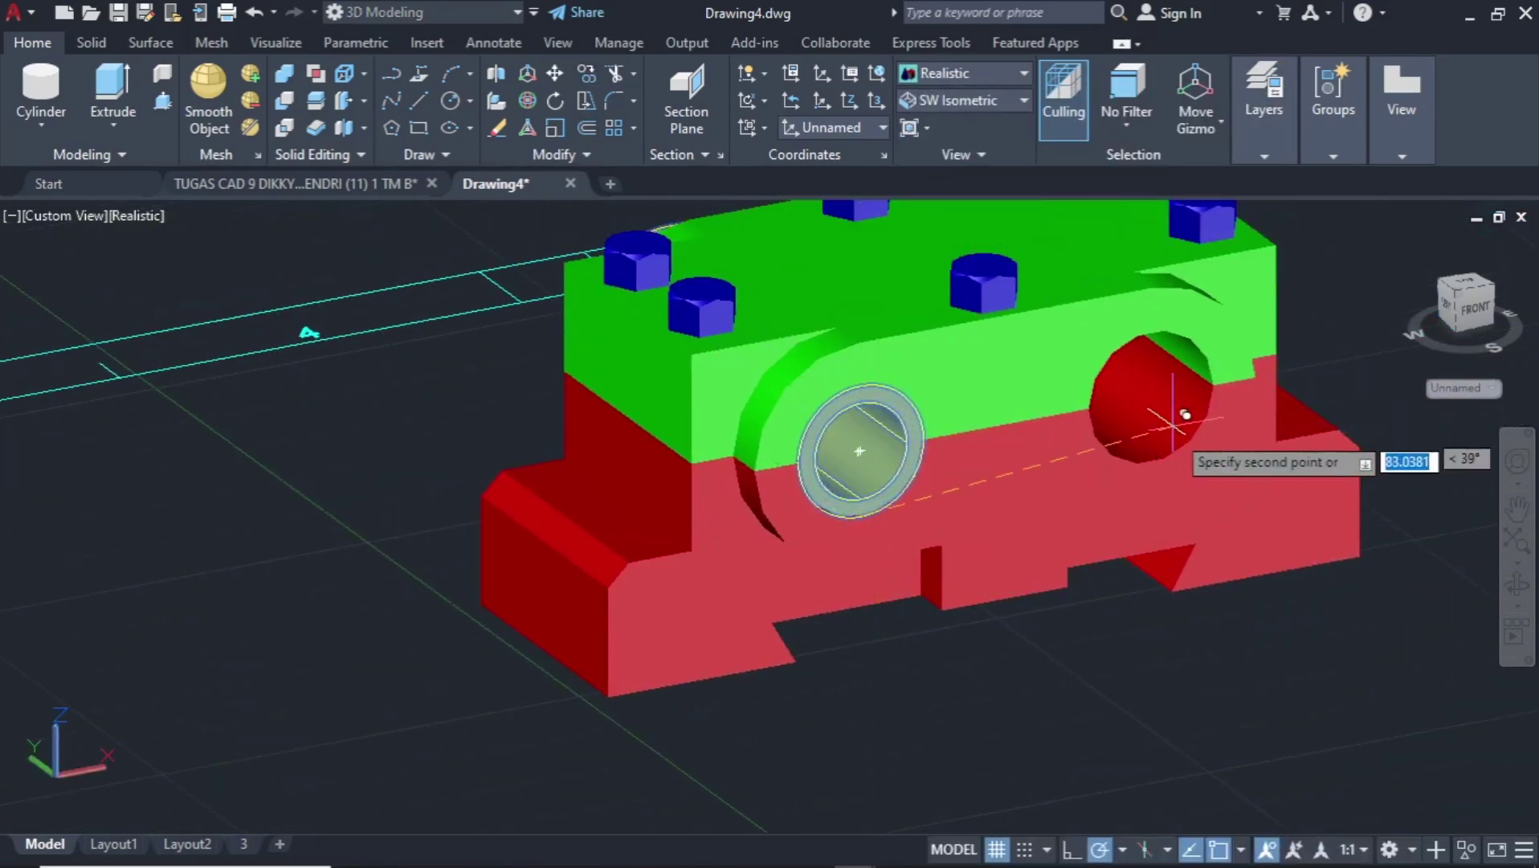
{"action": "left_click", "coordinate": [1187, 576]}
{"action": "scroll", "coordinate": [1123, 679], "scroll_direction": "down", "scroll_amount": 3}
{"action": "middle_click_drag", "start_coordinate": [885, 732], "coordinate": [1205, 642], "text": "shift"}
{"action": "left_click", "coordinate": [1004, 100]}
{"action": "mouse_move", "coordinate": [1401, 108]}
{"action": "left_click", "coordinate": [964, 261]}
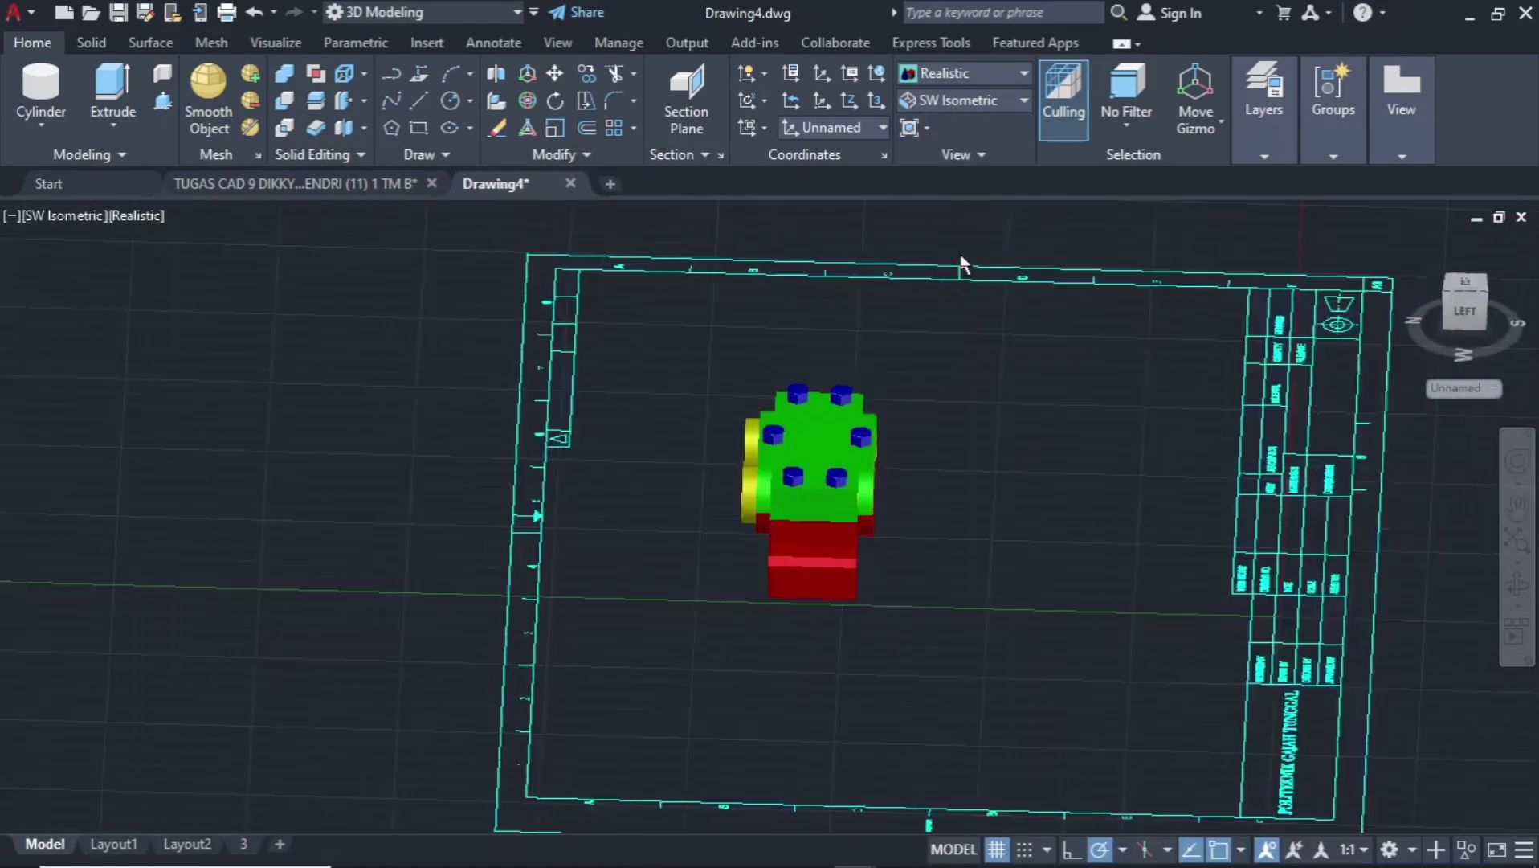
Create a base view of the whole assembly from model space at 1:2 scale.
{"action": "left_click", "coordinate": [1336, 218]}
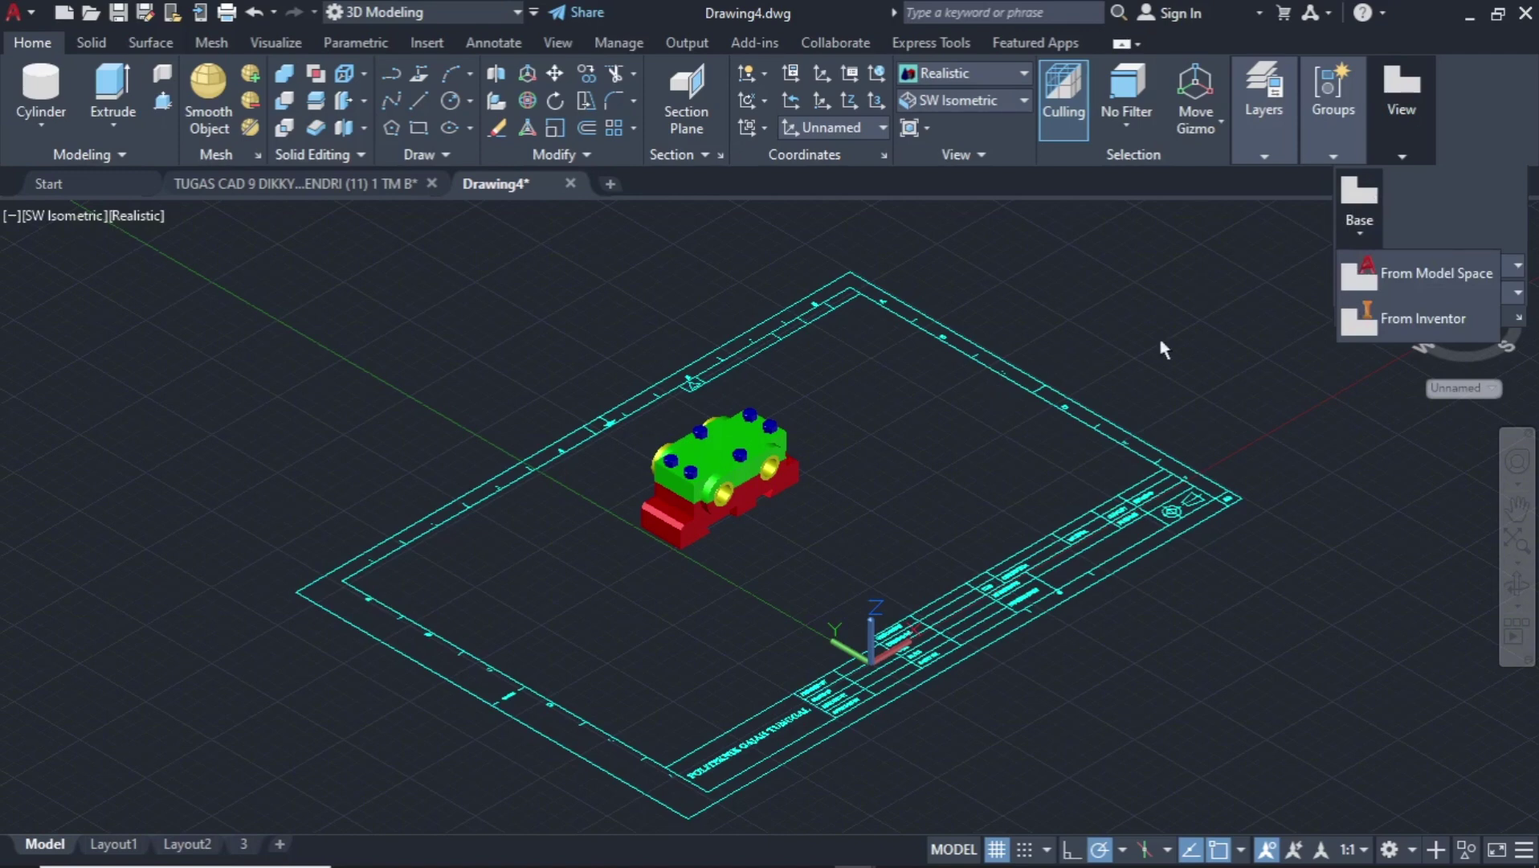
{"action": "scroll", "coordinate": [904, 446], "scroll_direction": "up", "scroll_amount": 3}
{"action": "left_click_drag", "start_coordinate": [298, 449], "coordinate": [474, 344]}
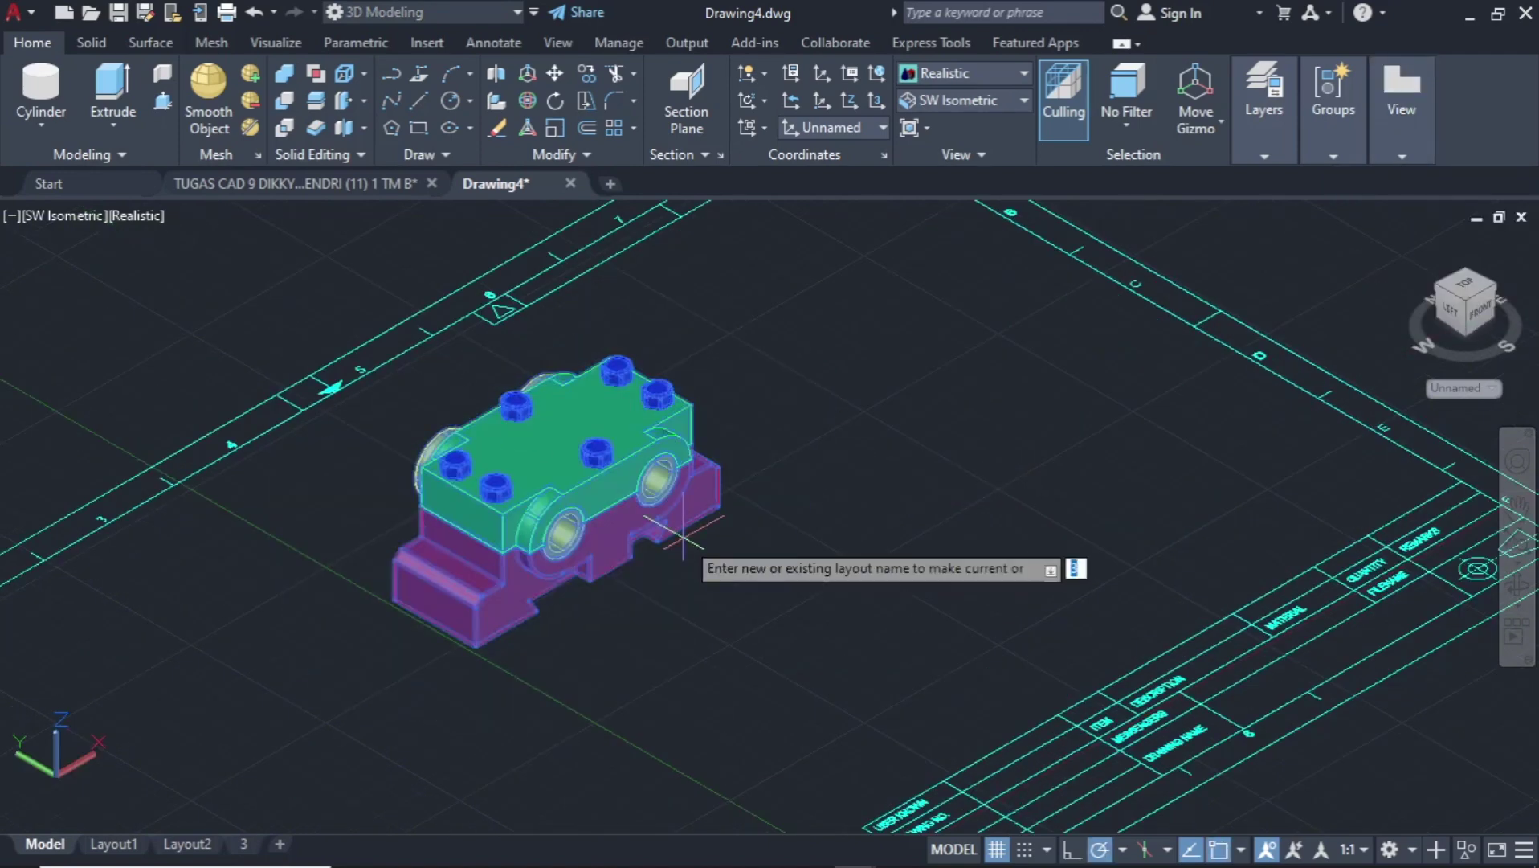
{"action": "key", "text": "Return"}
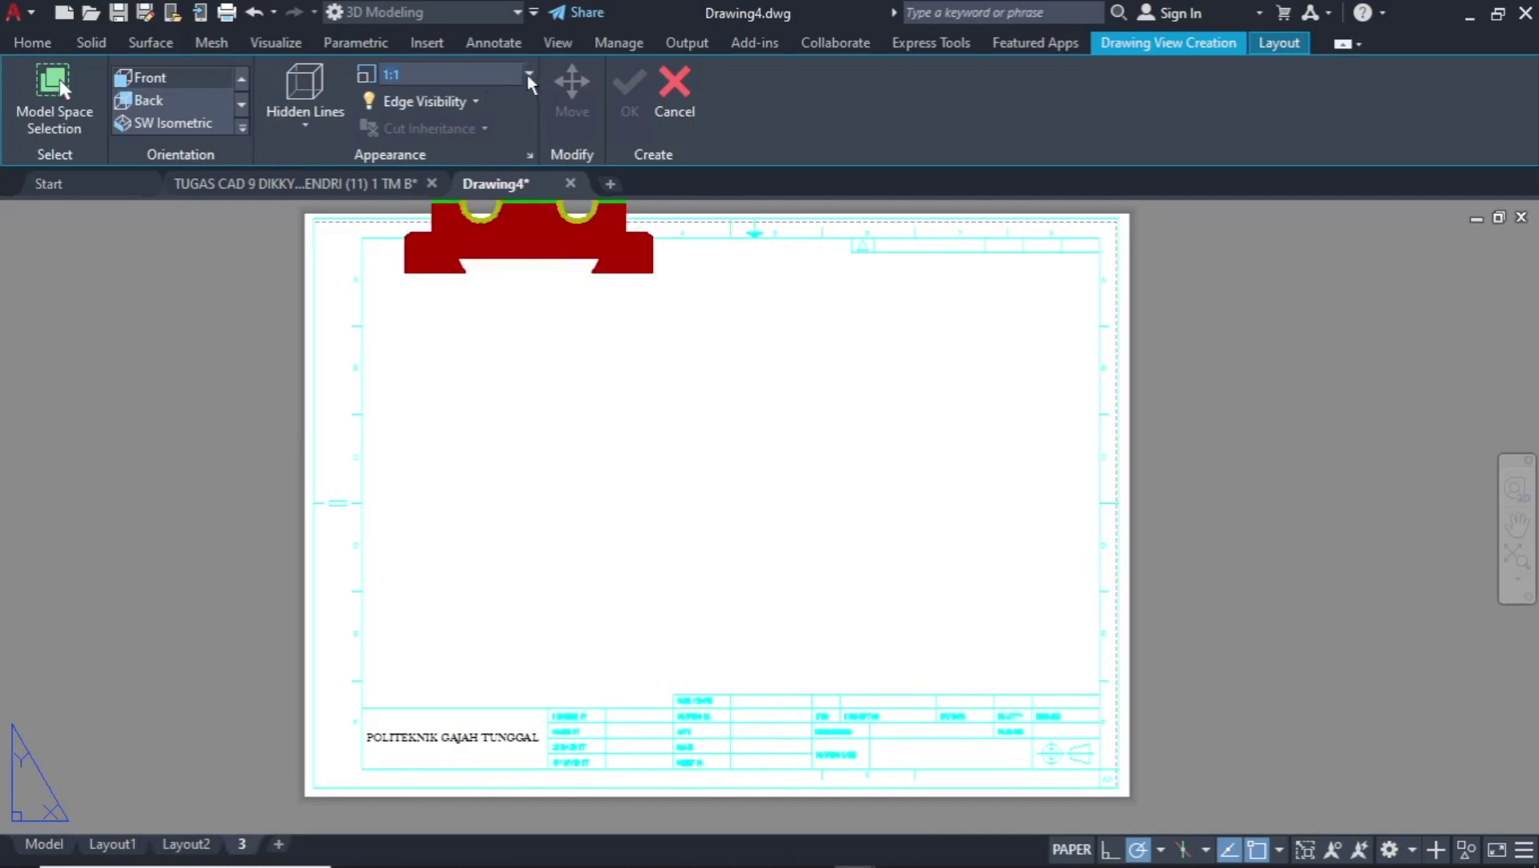
{"action": "left_click", "coordinate": [530, 75]}
{"action": "left_click", "coordinate": [484, 116]}
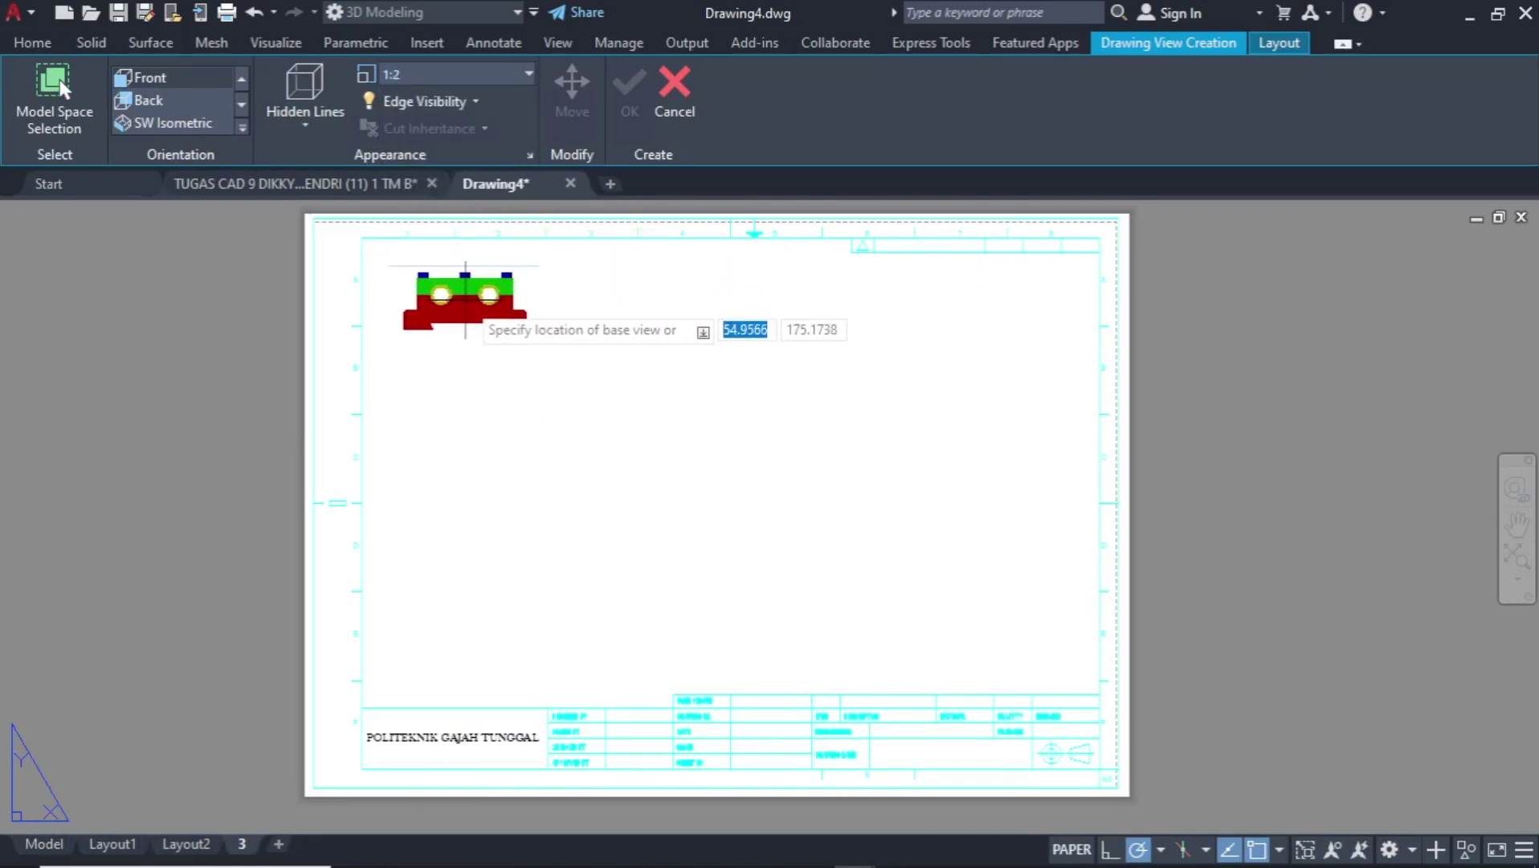
{"action": "scroll", "coordinate": [466, 299], "scroll_direction": "up", "scroll_amount": 3}
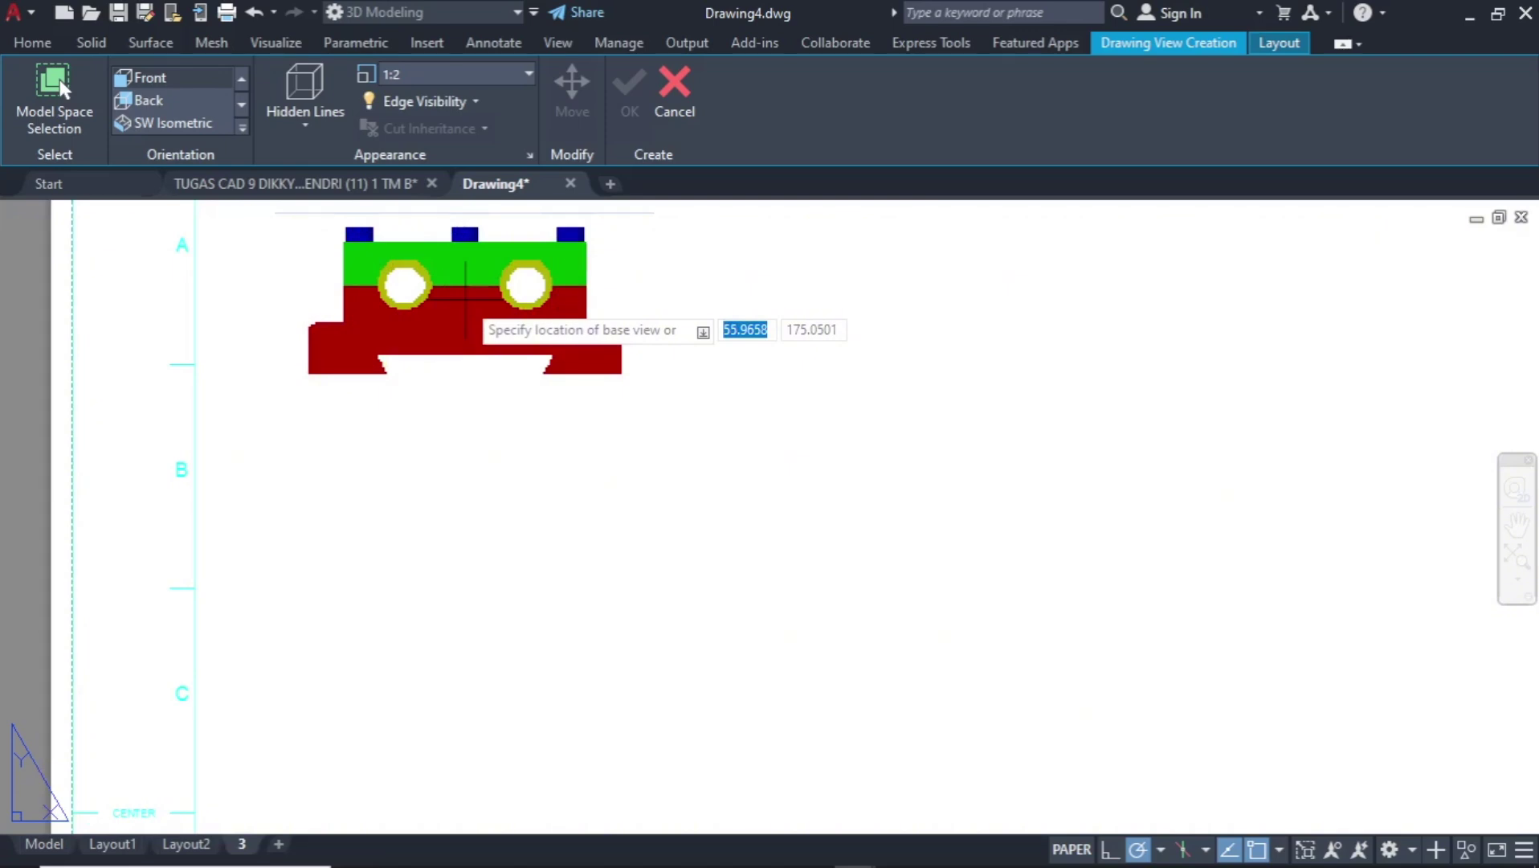
Place the assembly's front view, then project top, right-side and isometric views around it.
{"action": "scroll", "coordinate": [402, 233], "scroll_direction": "down", "scroll_amount": 2}
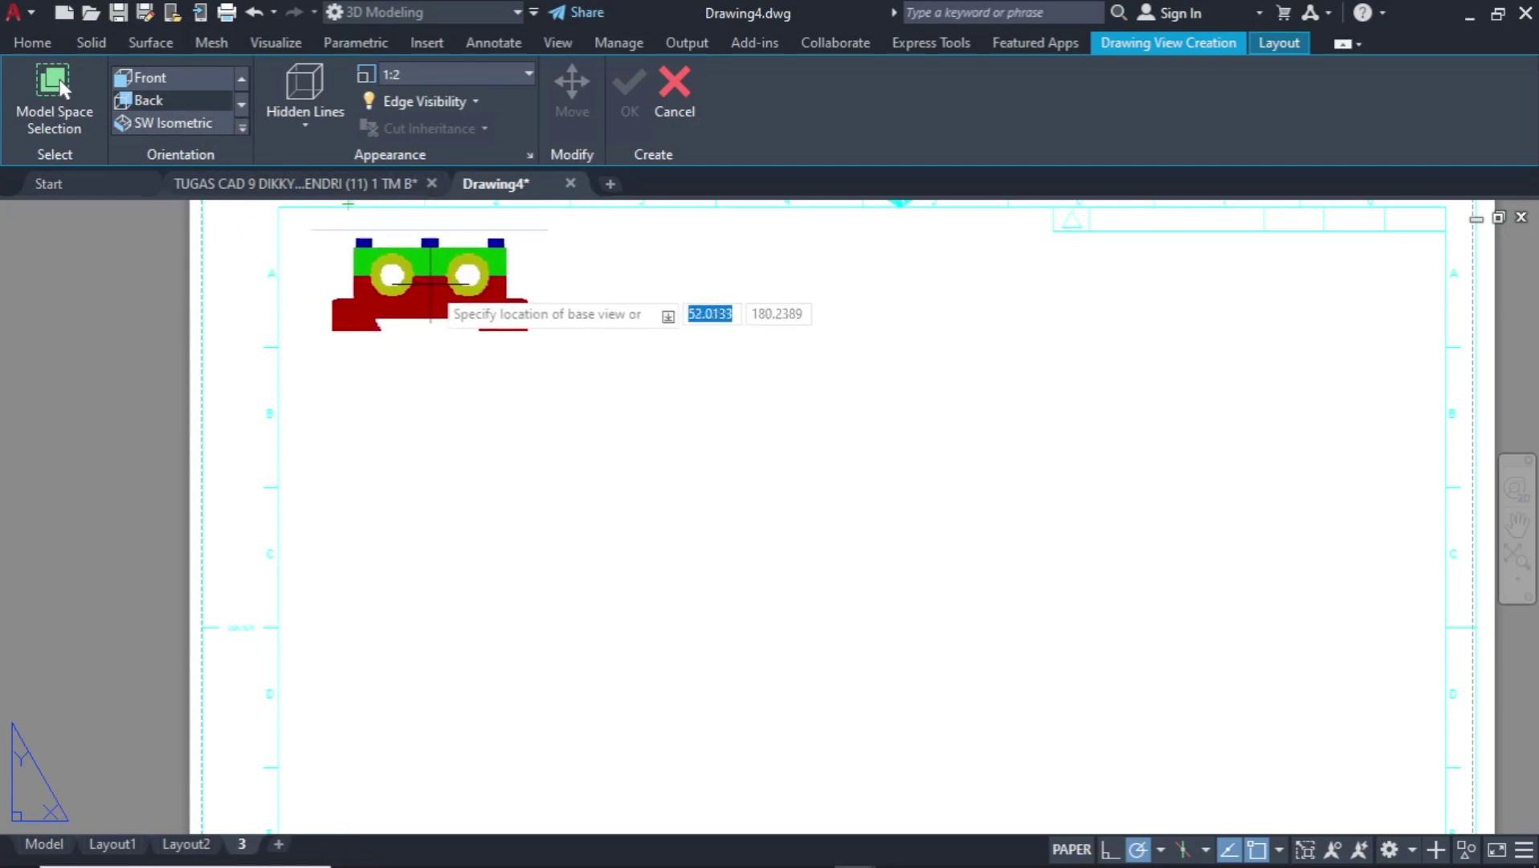
{"action": "left_click", "coordinate": [417, 285]}
{"action": "key", "text": "Return"}
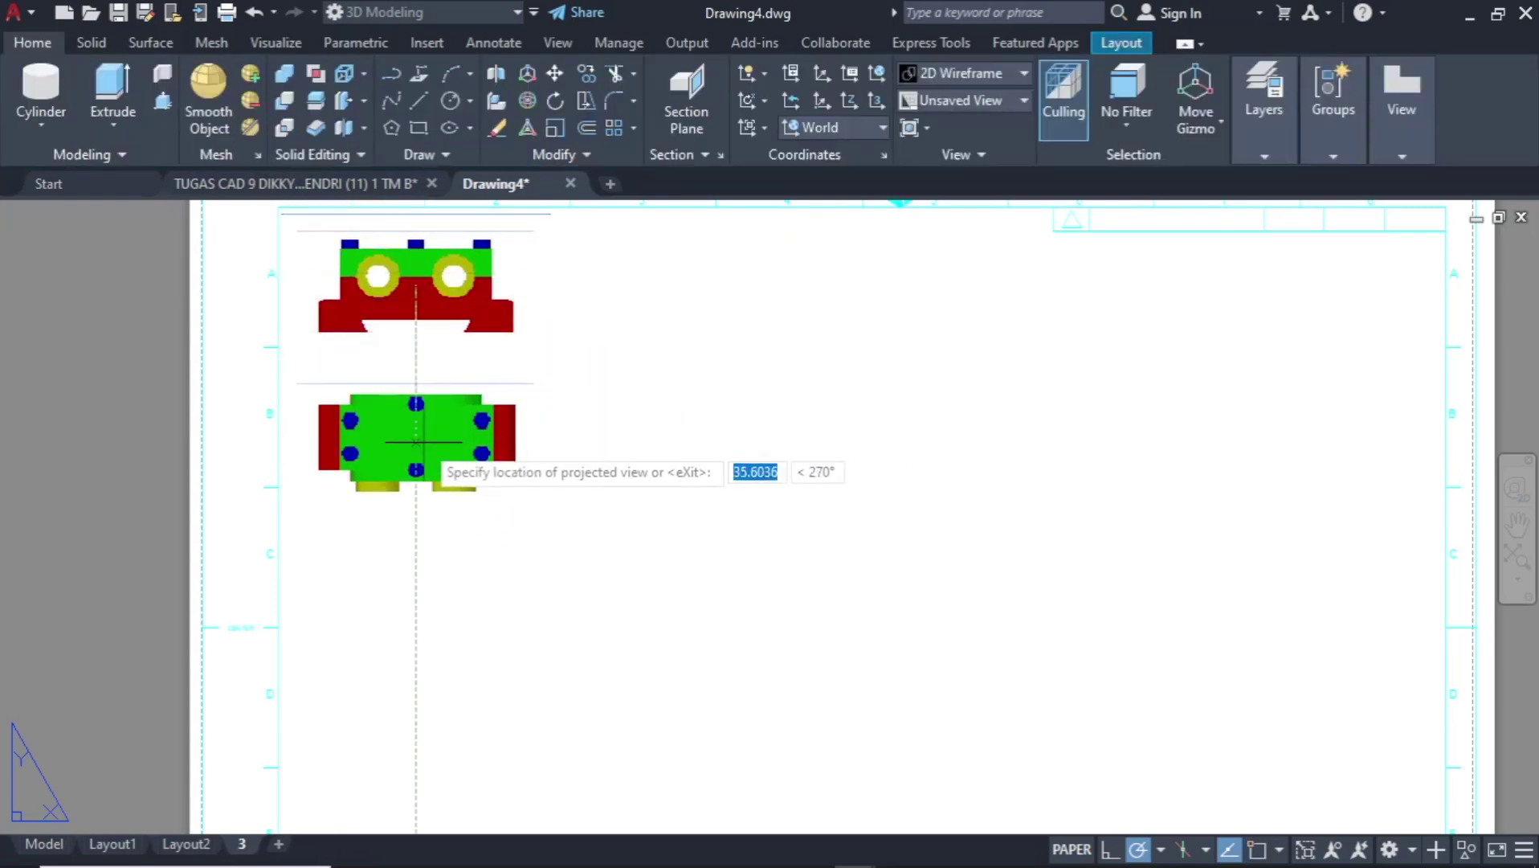
{"action": "left_click", "coordinate": [417, 437]}
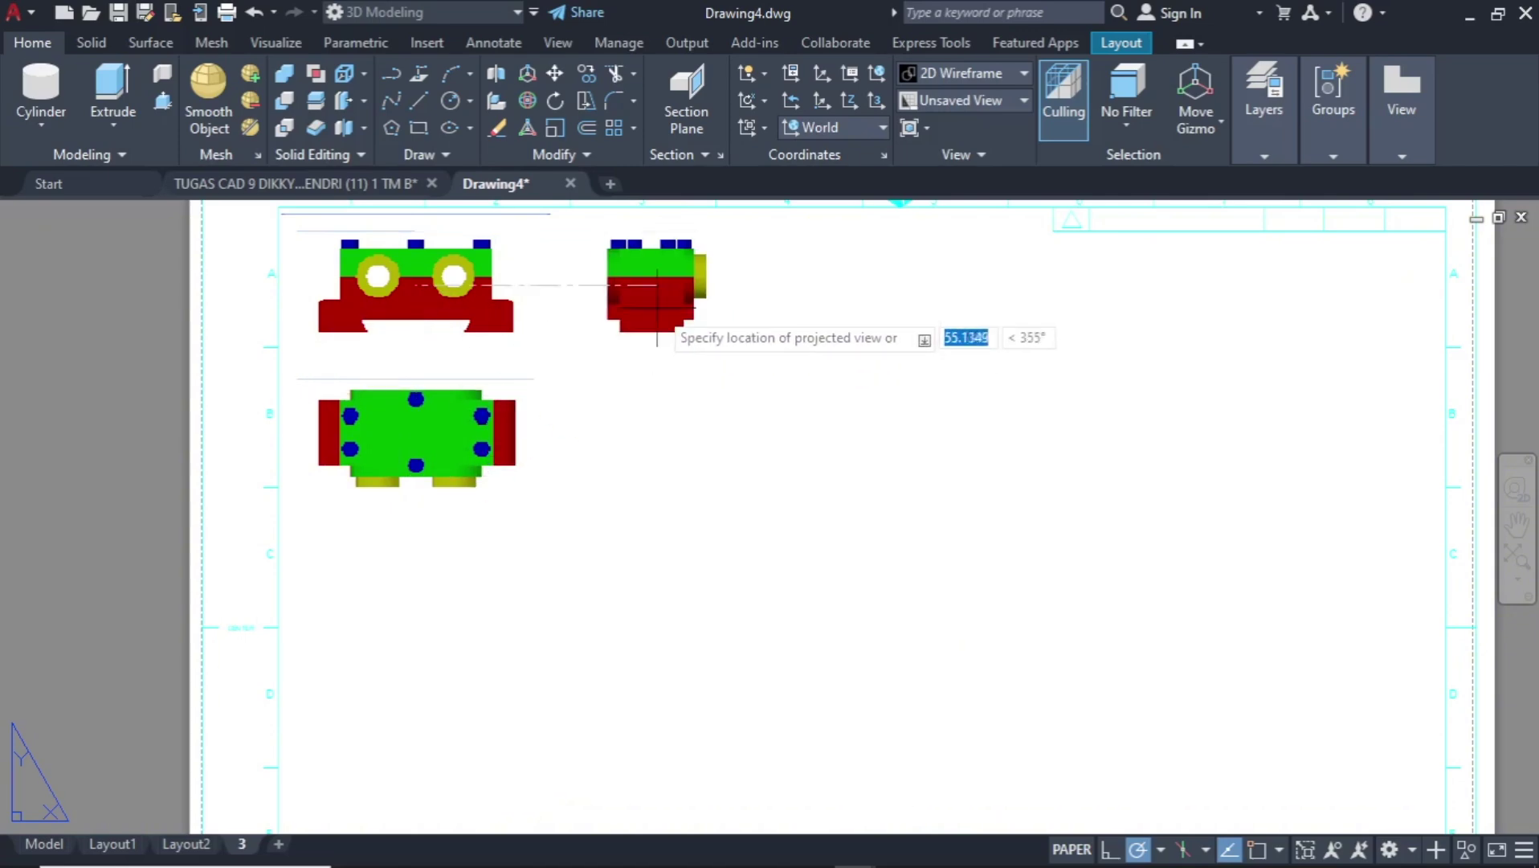
{"action": "left_click", "coordinate": [658, 305]}
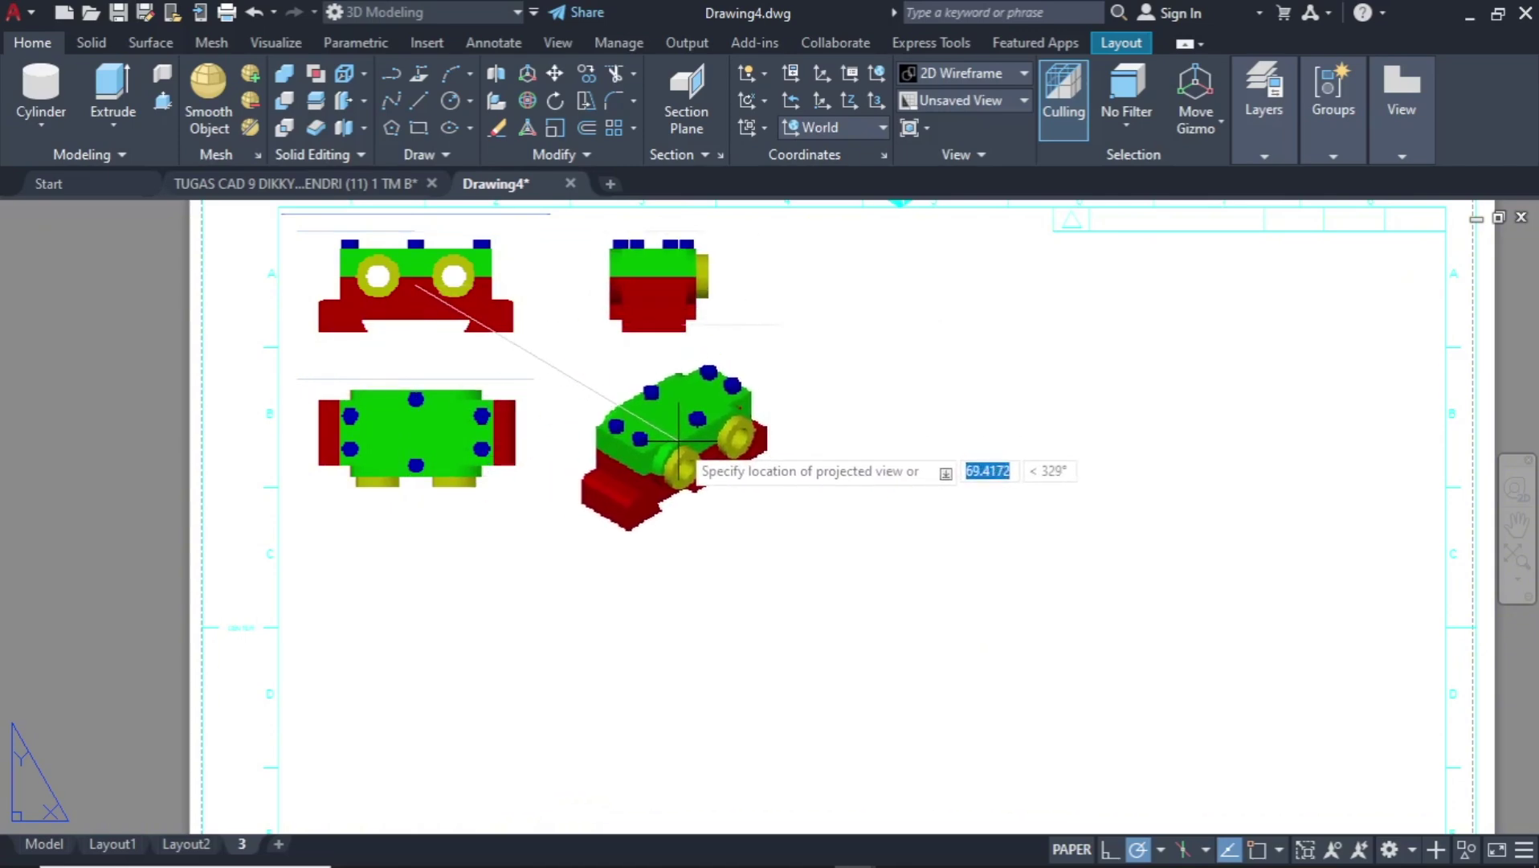
{"action": "left_click", "coordinate": [671, 438]}
{"action": "key", "text": "Return"}
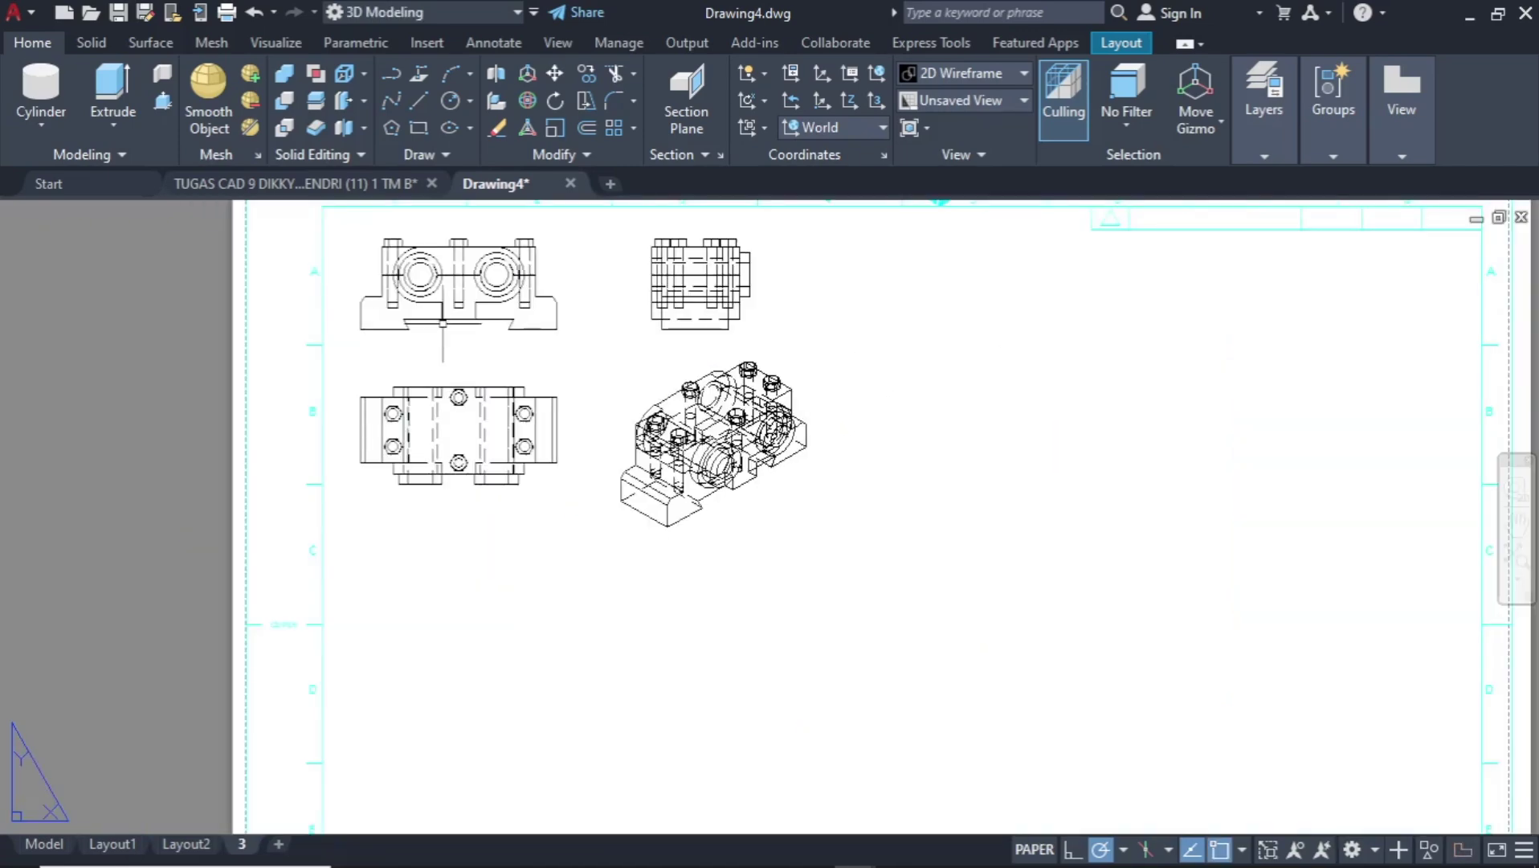
Select the top, isometric and side views to restyle them as shaded.
{"action": "left_click", "coordinate": [450, 321]}
{"action": "left_click", "coordinate": [687, 353]}
{"action": "left_click", "coordinate": [699, 281]}
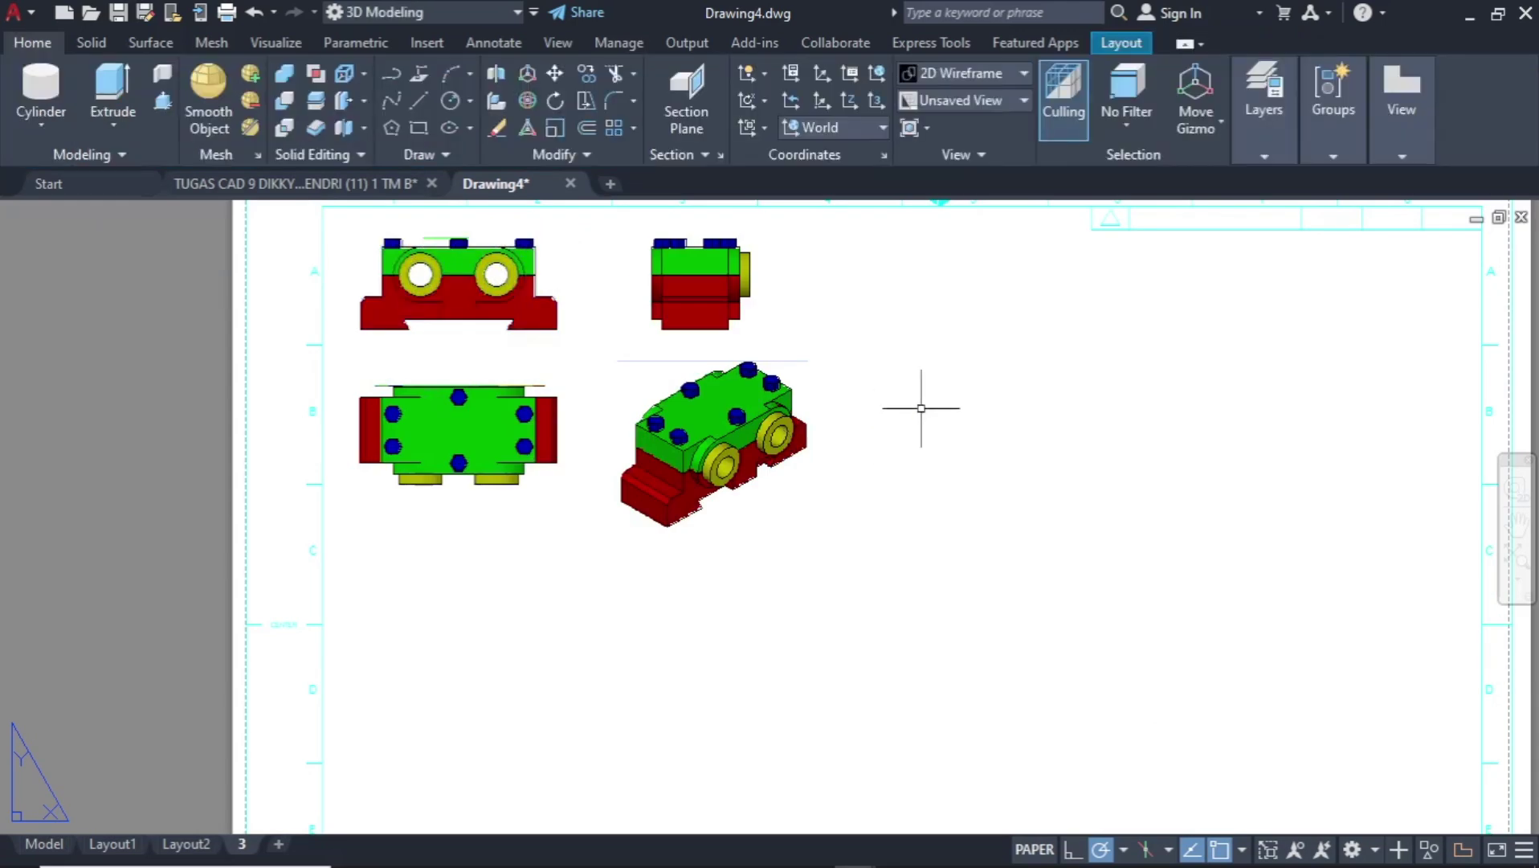
{"action": "scroll", "coordinate": [851, 425], "scroll_direction": "down", "scroll_amount": 2}
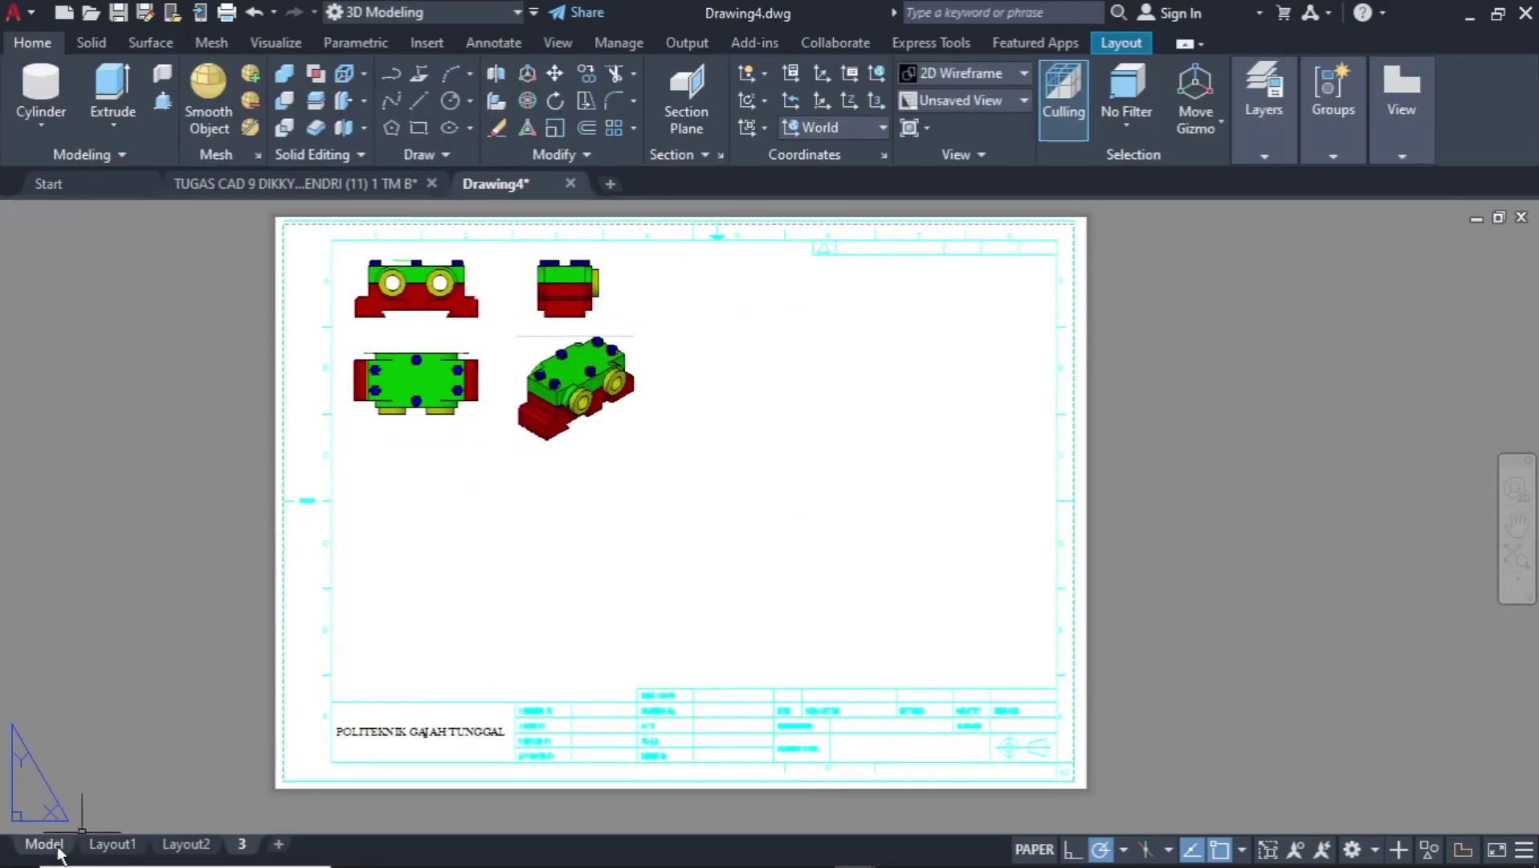
{"action": "left_click", "coordinate": [48, 845]}
Start a base view of the red base part from model space at 1:2 scale.
{"action": "mouse_move", "coordinate": [1401, 108]}
{"action": "left_click", "coordinate": [1360, 213]}
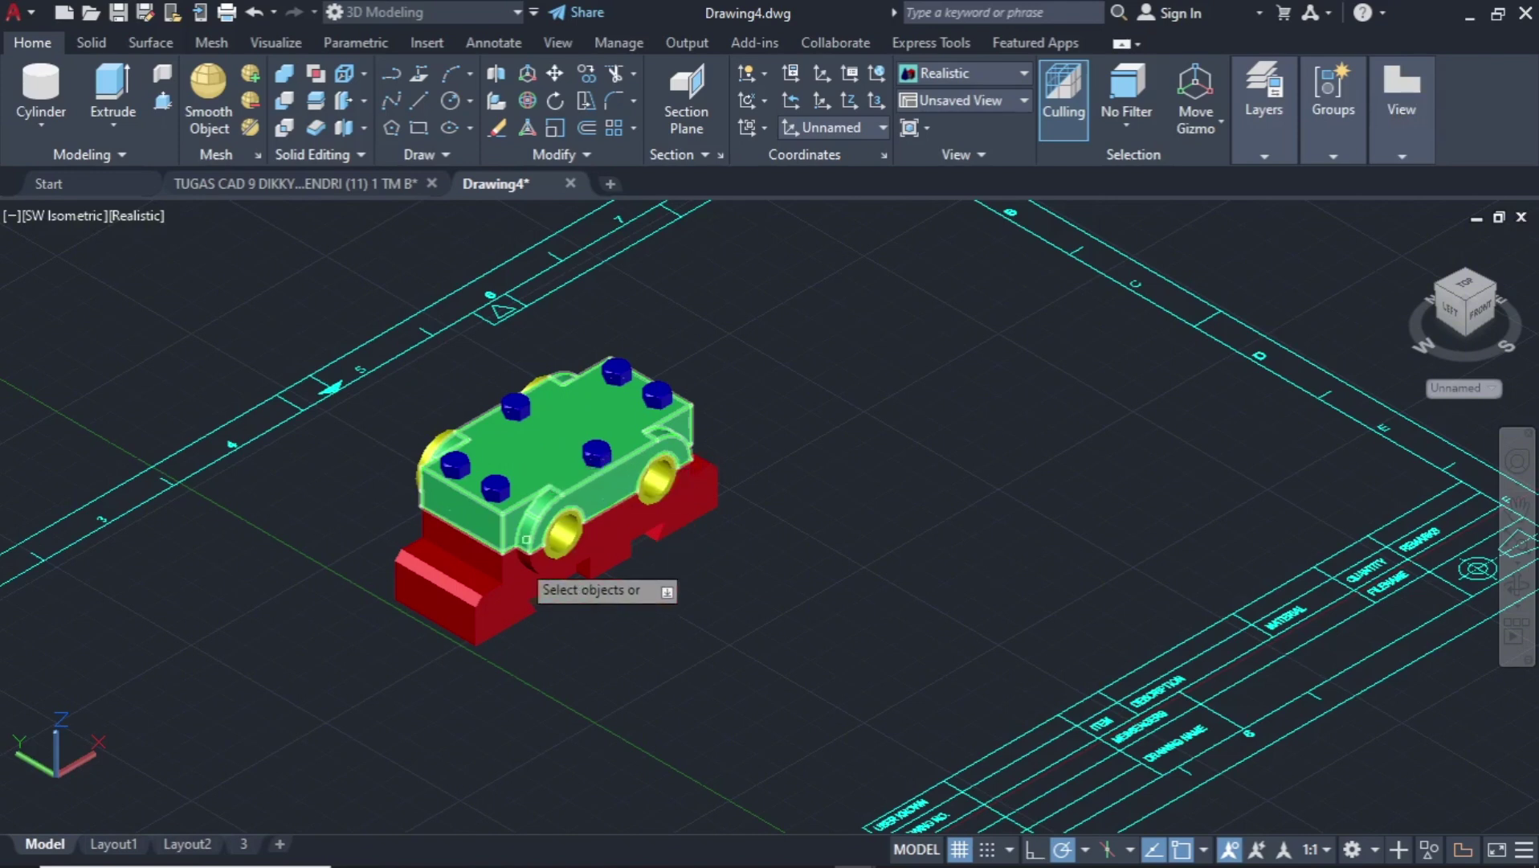
{"action": "key", "text": "Return"}
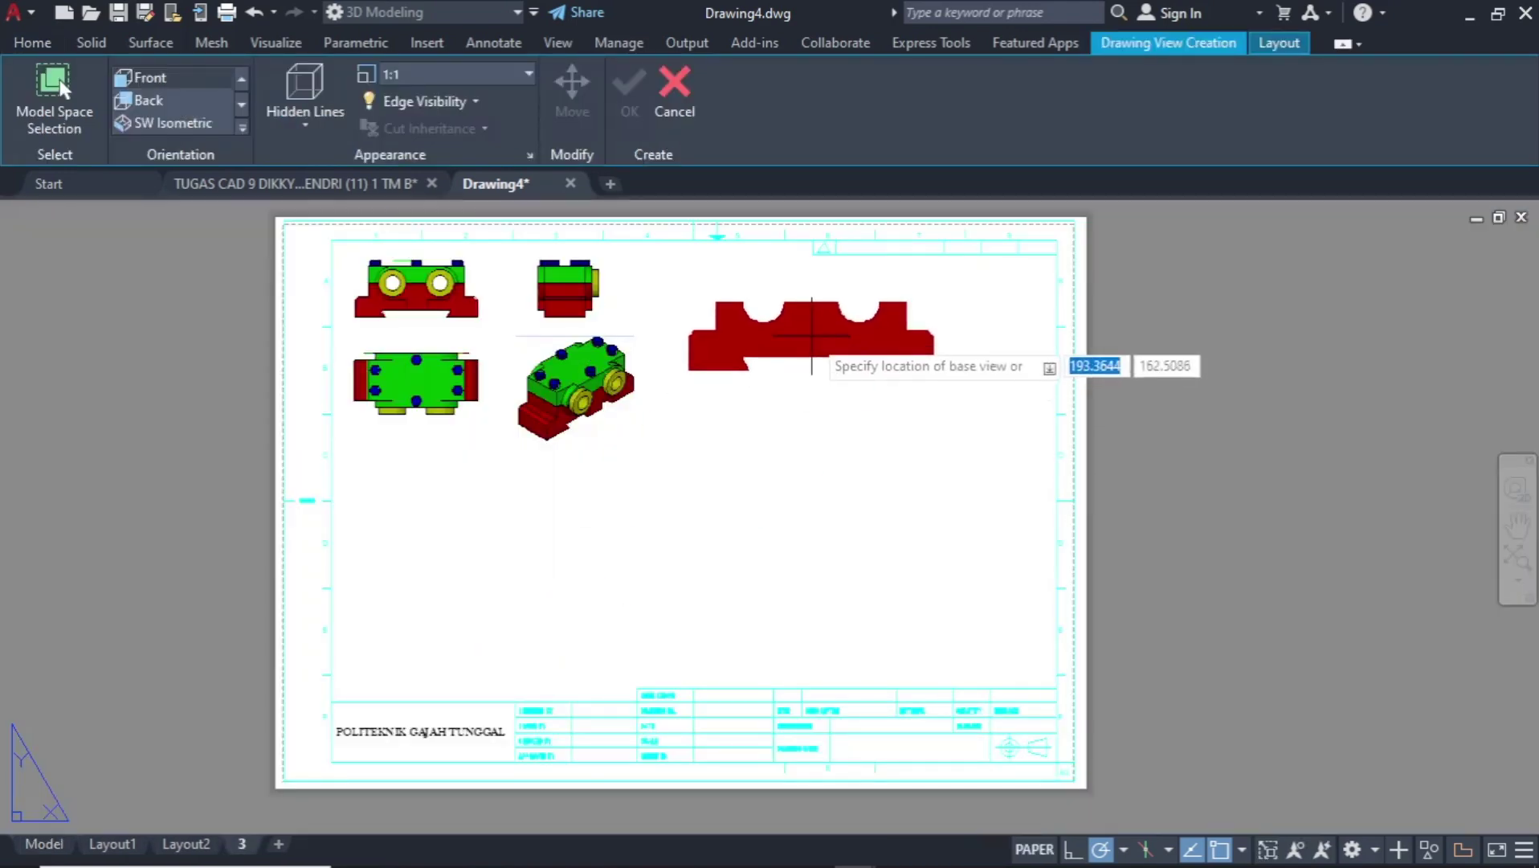
{"action": "left_click", "coordinate": [529, 74]}
{"action": "left_click", "coordinate": [504, 129]}
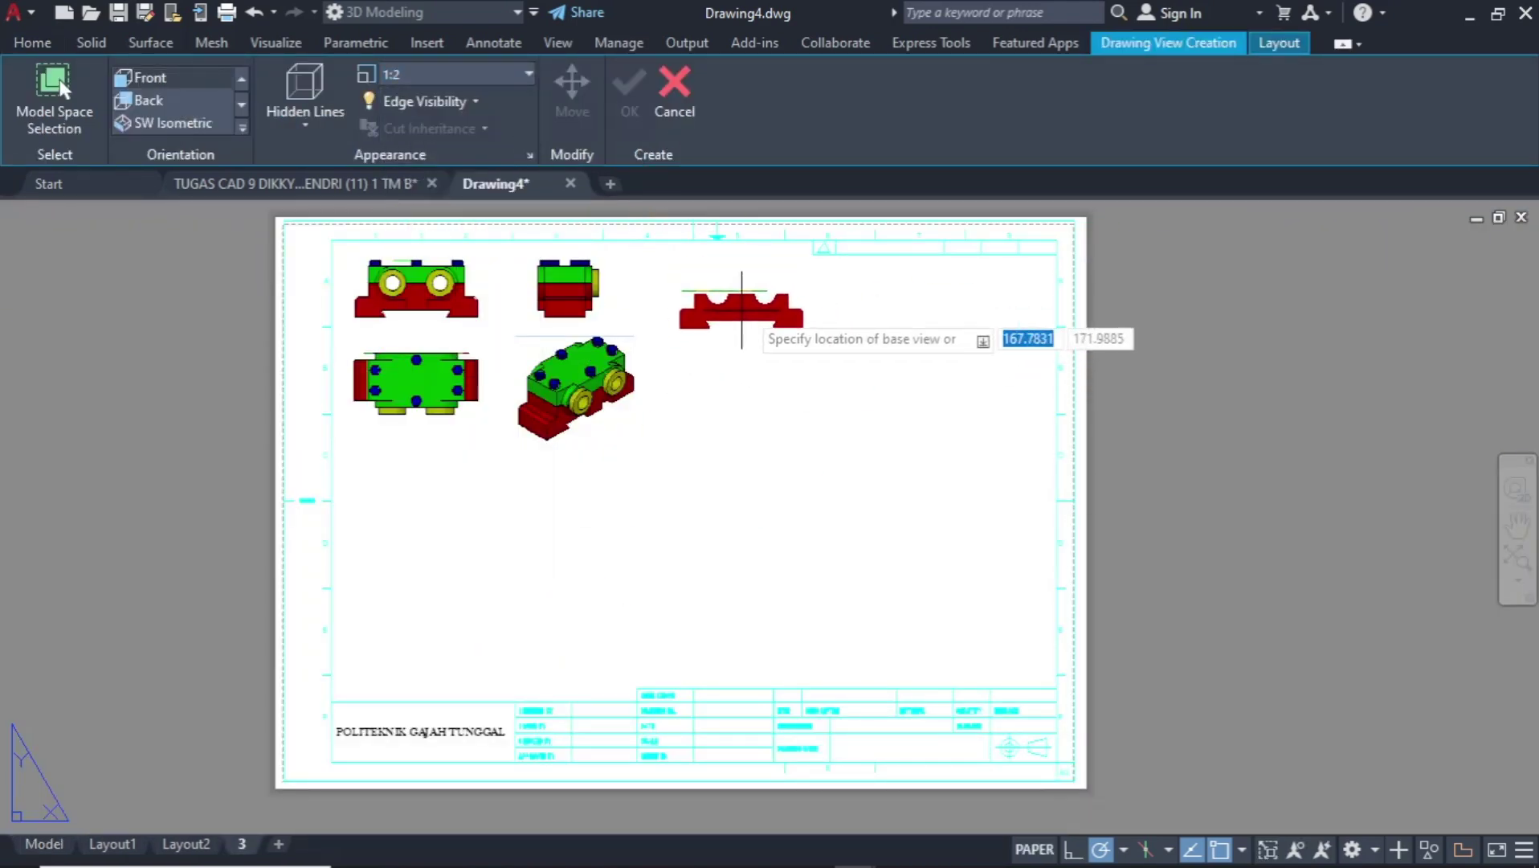
{"action": "scroll", "coordinate": [751, 302], "scroll_direction": "up", "scroll_amount": 2}
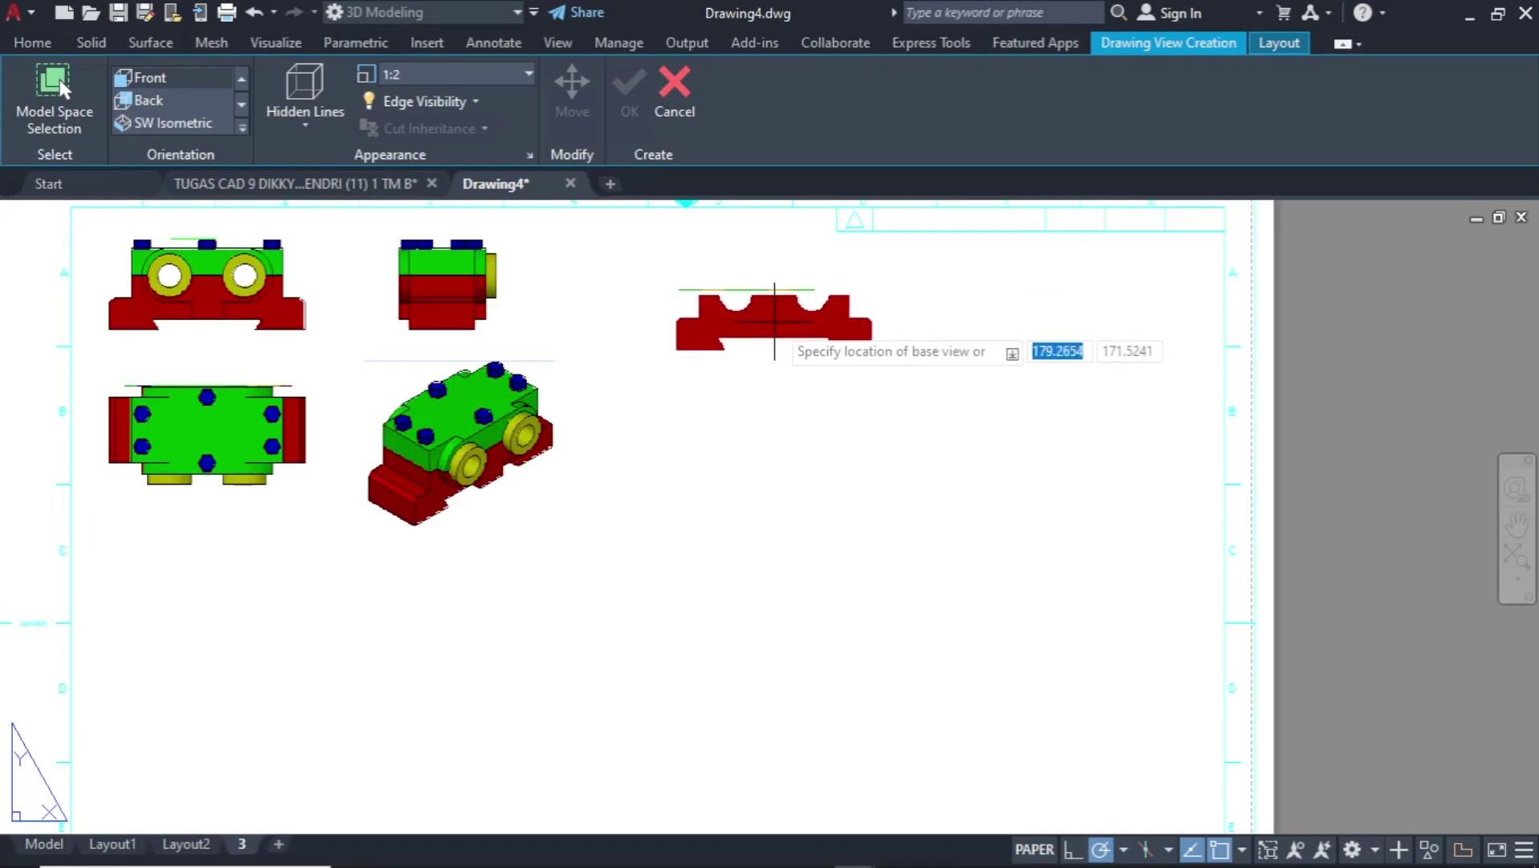
Place the base part's front view right of the assembly and project side, top and isometric views.
{"action": "left_click", "coordinate": [785, 320]}
{"action": "key", "text": "Return"}
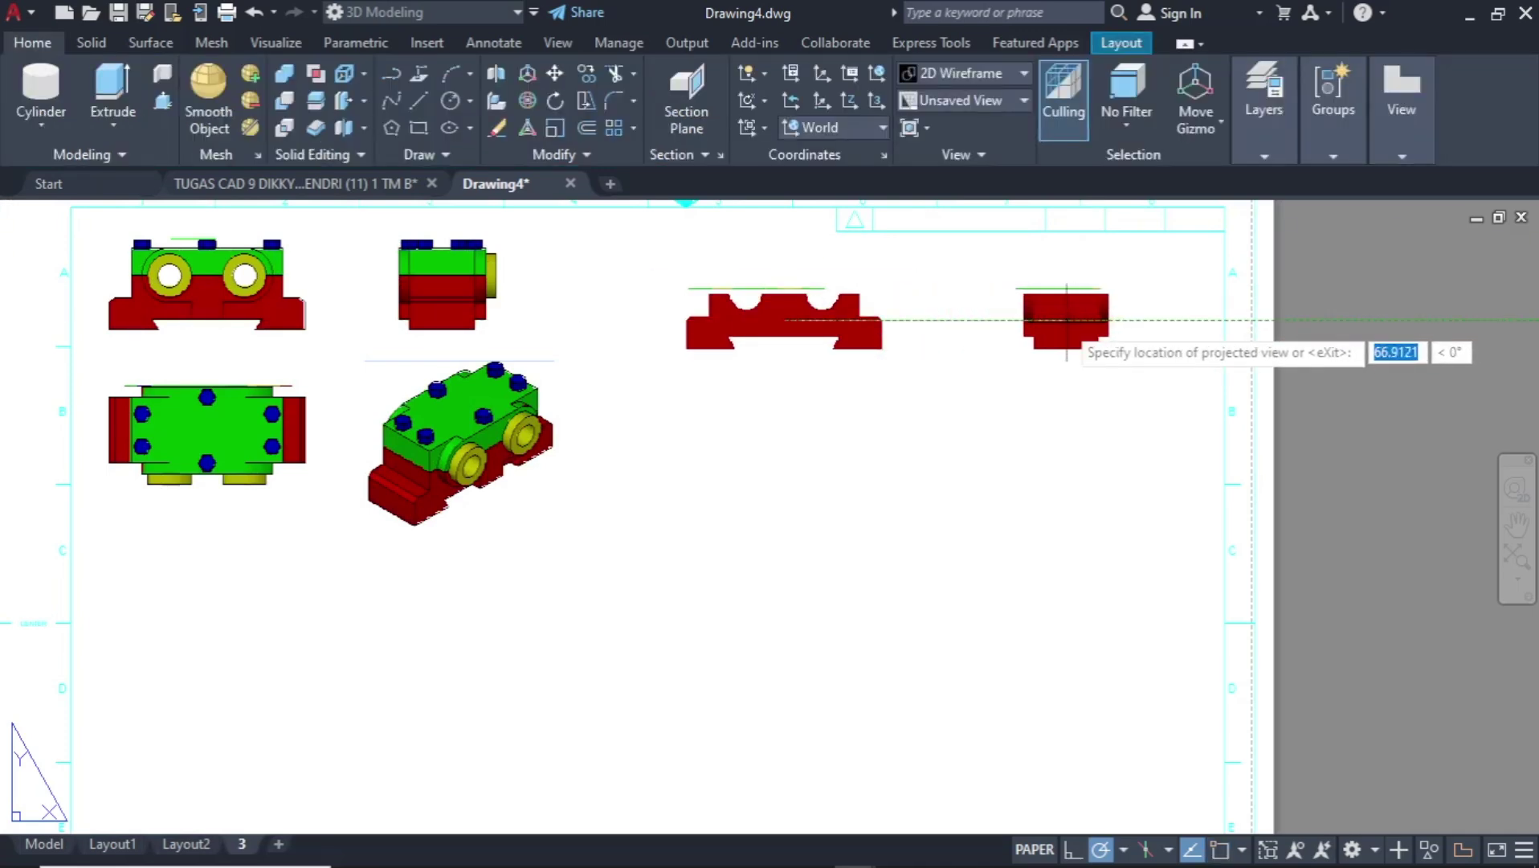
{"action": "left_click", "coordinate": [1059, 320]}
{"action": "left_click", "coordinate": [784, 464]}
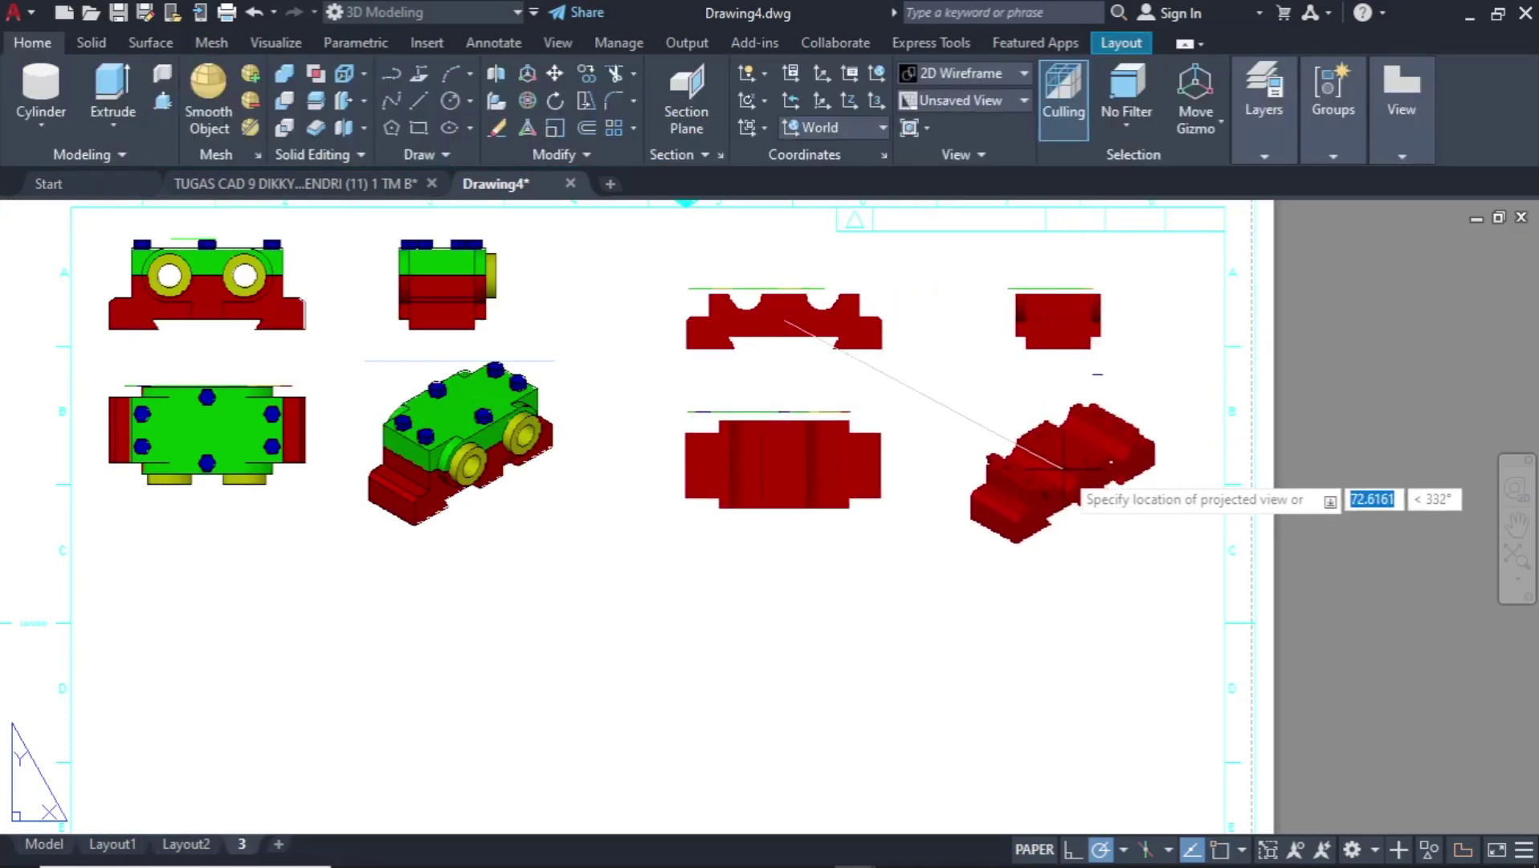
{"action": "left_click", "coordinate": [1063, 474]}
{"action": "key", "text": "Return"}
{"action": "middle_click_drag", "start_coordinate": [683, 537], "coordinate": [746, 470]}
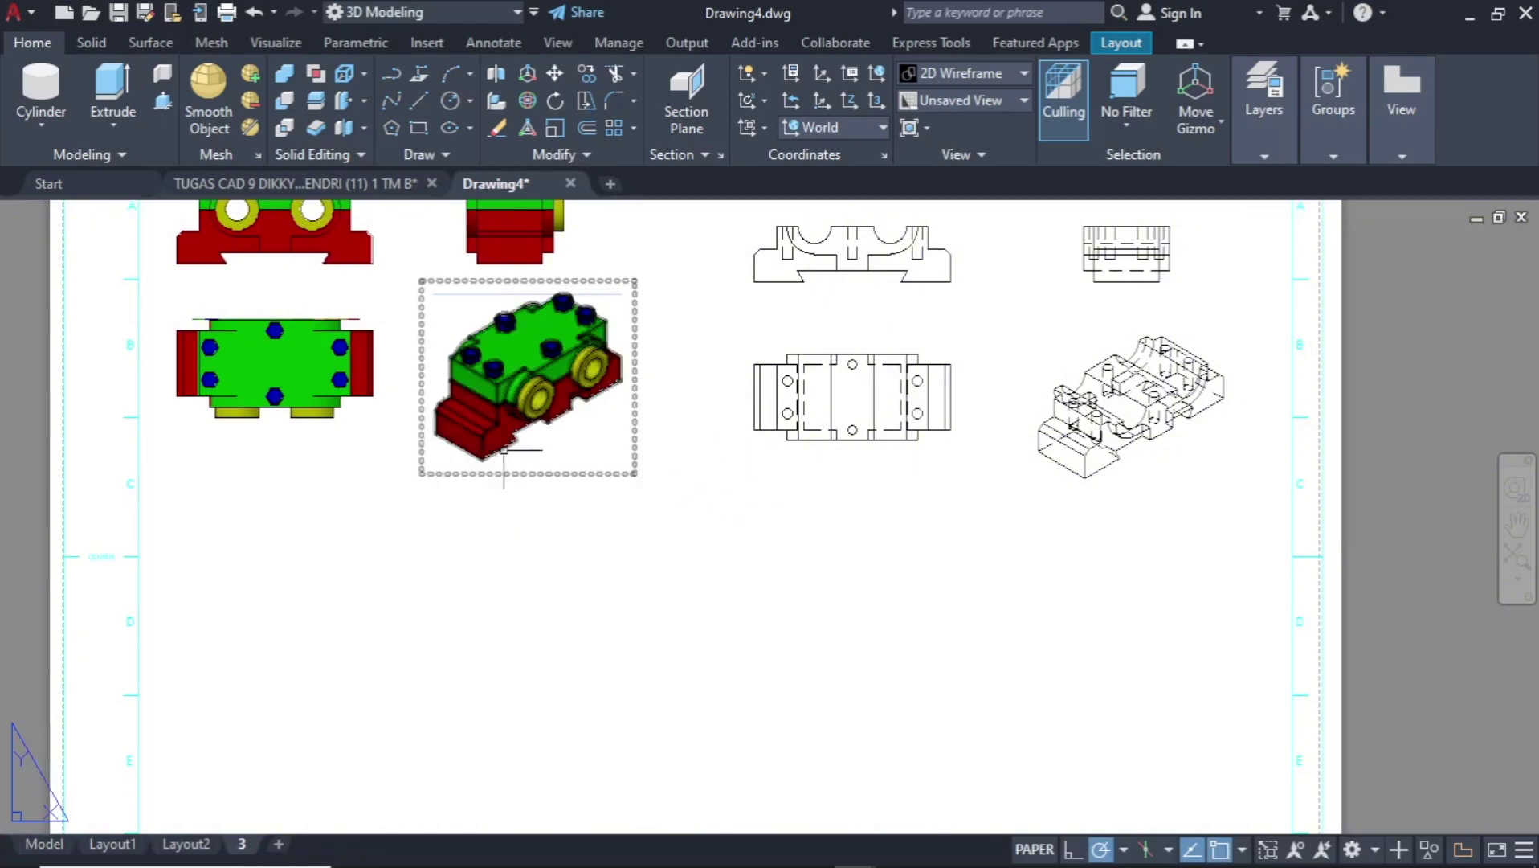
{"action": "left_click", "coordinate": [44, 844]}
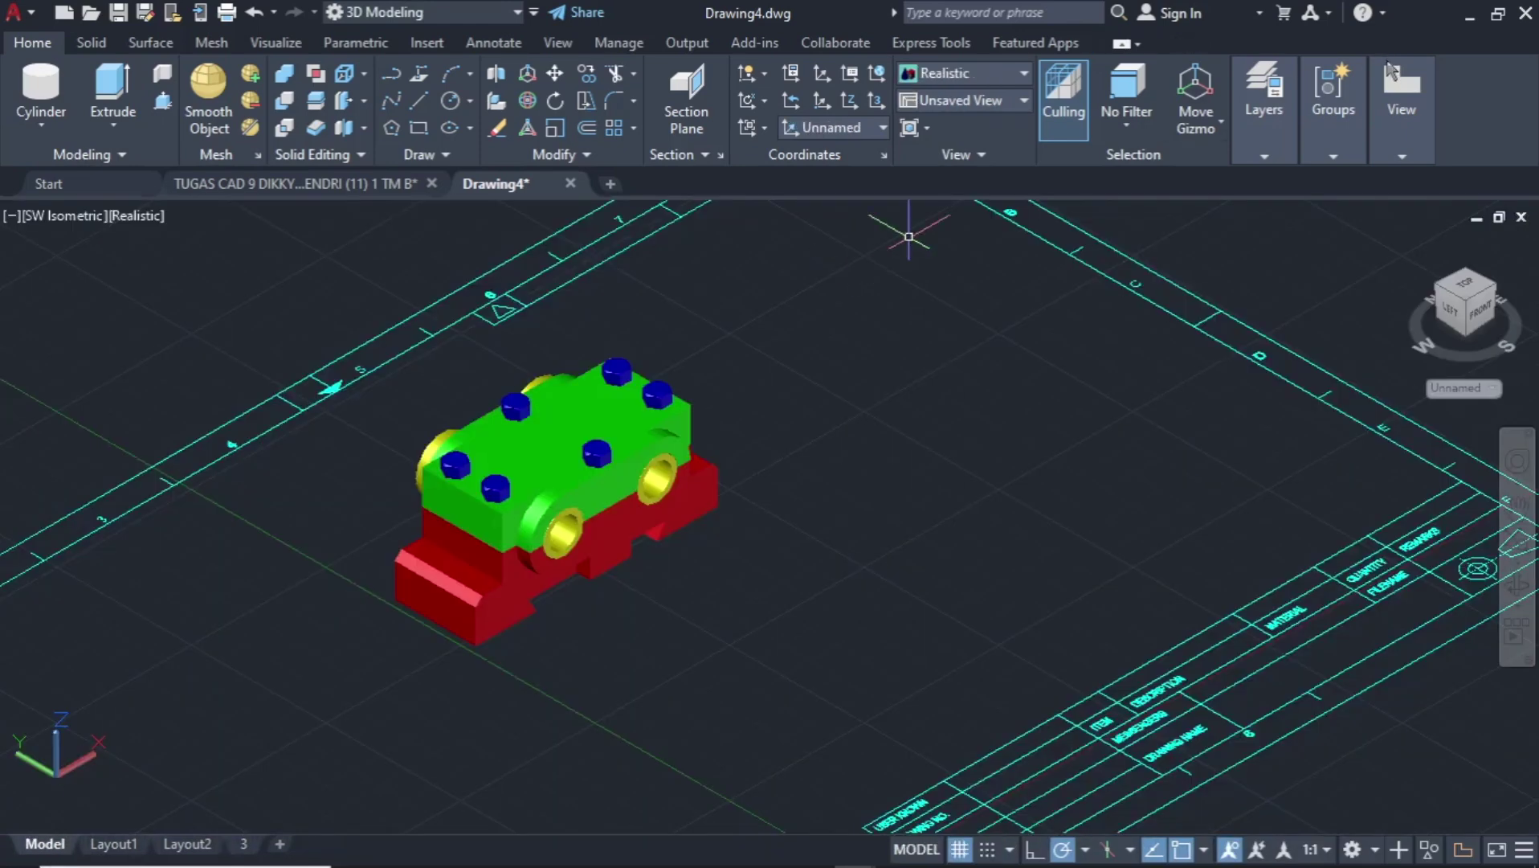
Start a base view of the green upper part with its scale typed as 1:2.
{"action": "left_click", "coordinate": [1402, 108]}
{"action": "left_click", "coordinate": [1360, 233]}
{"action": "left_click", "coordinate": [1453, 275]}
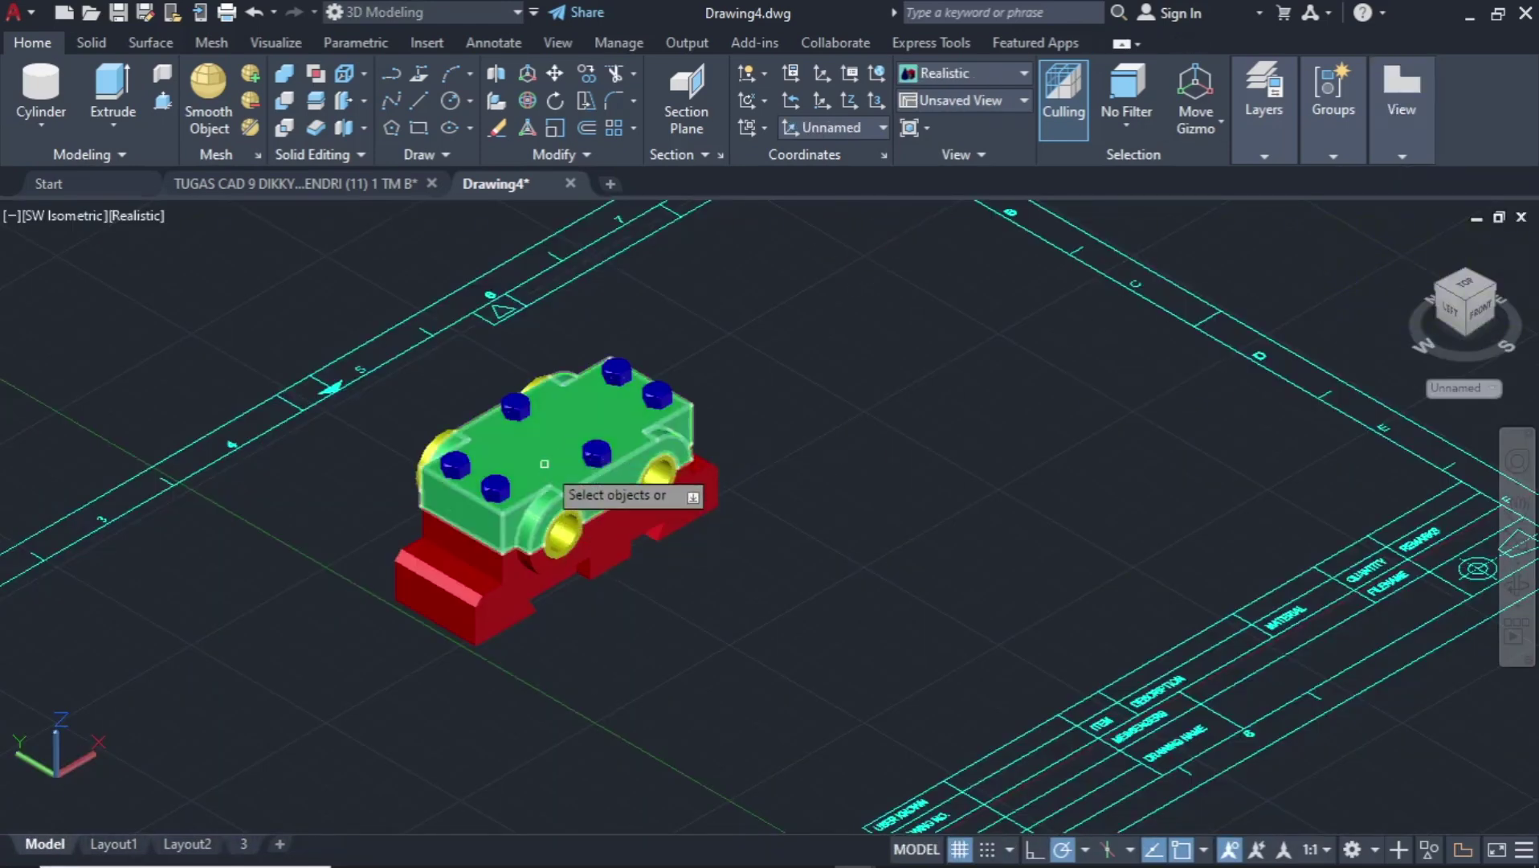
{"action": "left_click", "coordinate": [545, 463]}
{"action": "key", "text": "Return"}
{"action": "key", "text": "Return"}
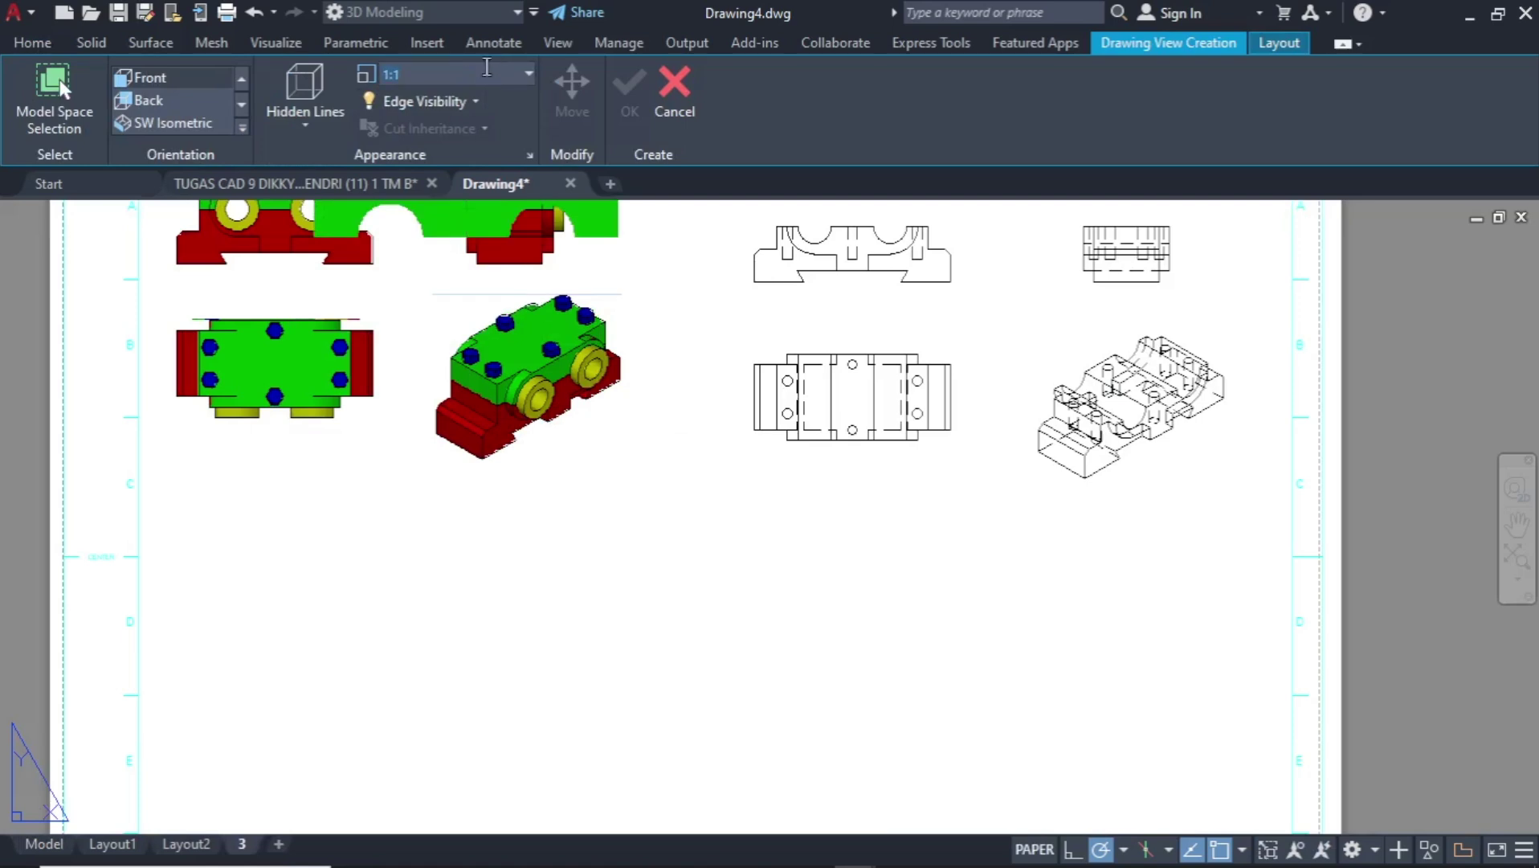
{"action": "left_click", "coordinate": [487, 67]}
{"action": "left_click", "coordinate": [450, 71]}
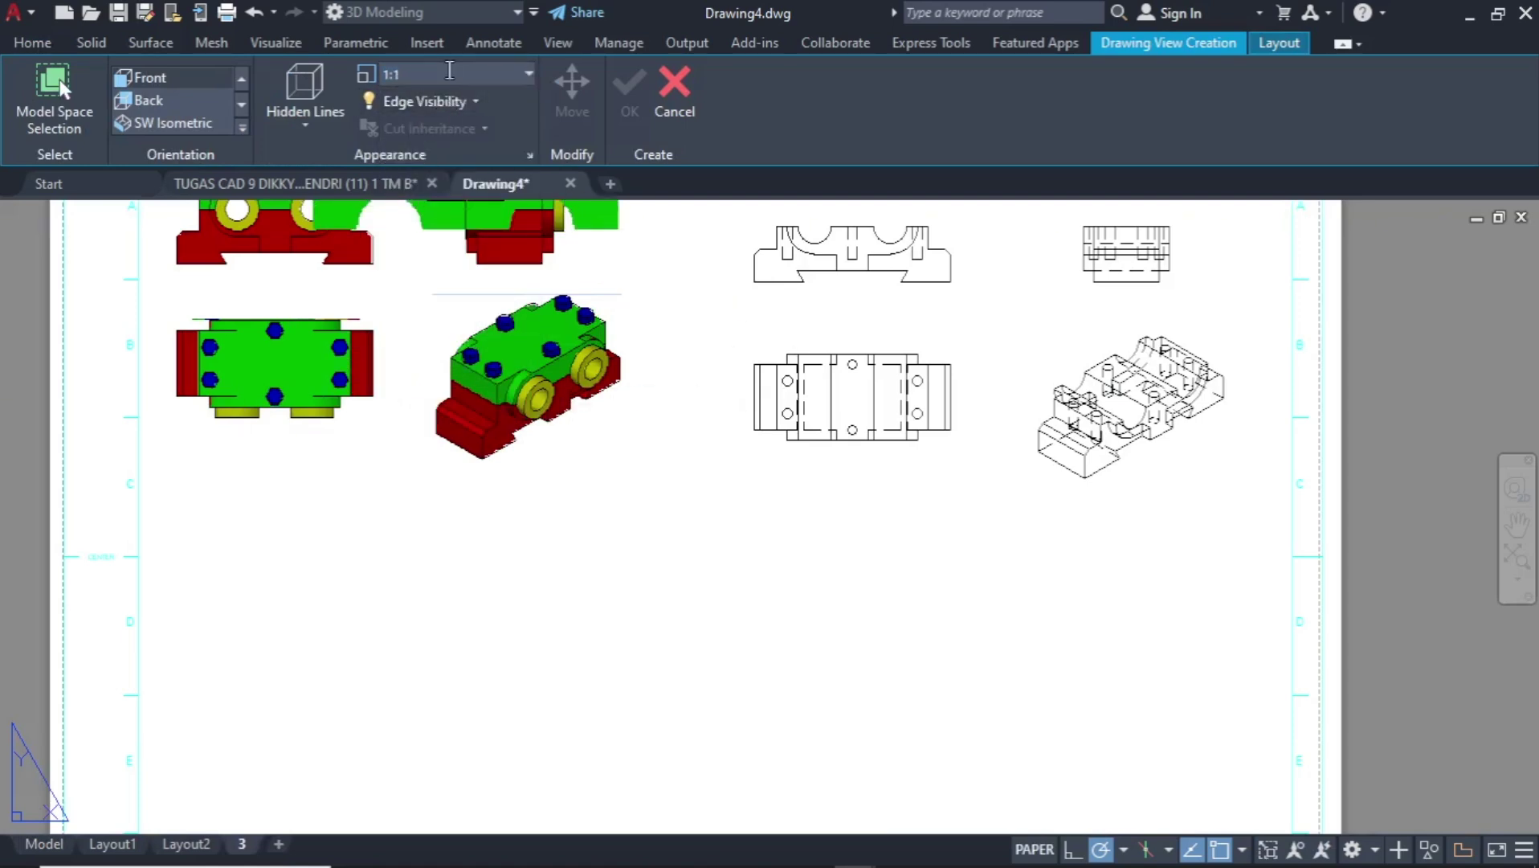
{"action": "type", "text": "1:2"}
{"action": "key", "text": "Return"}
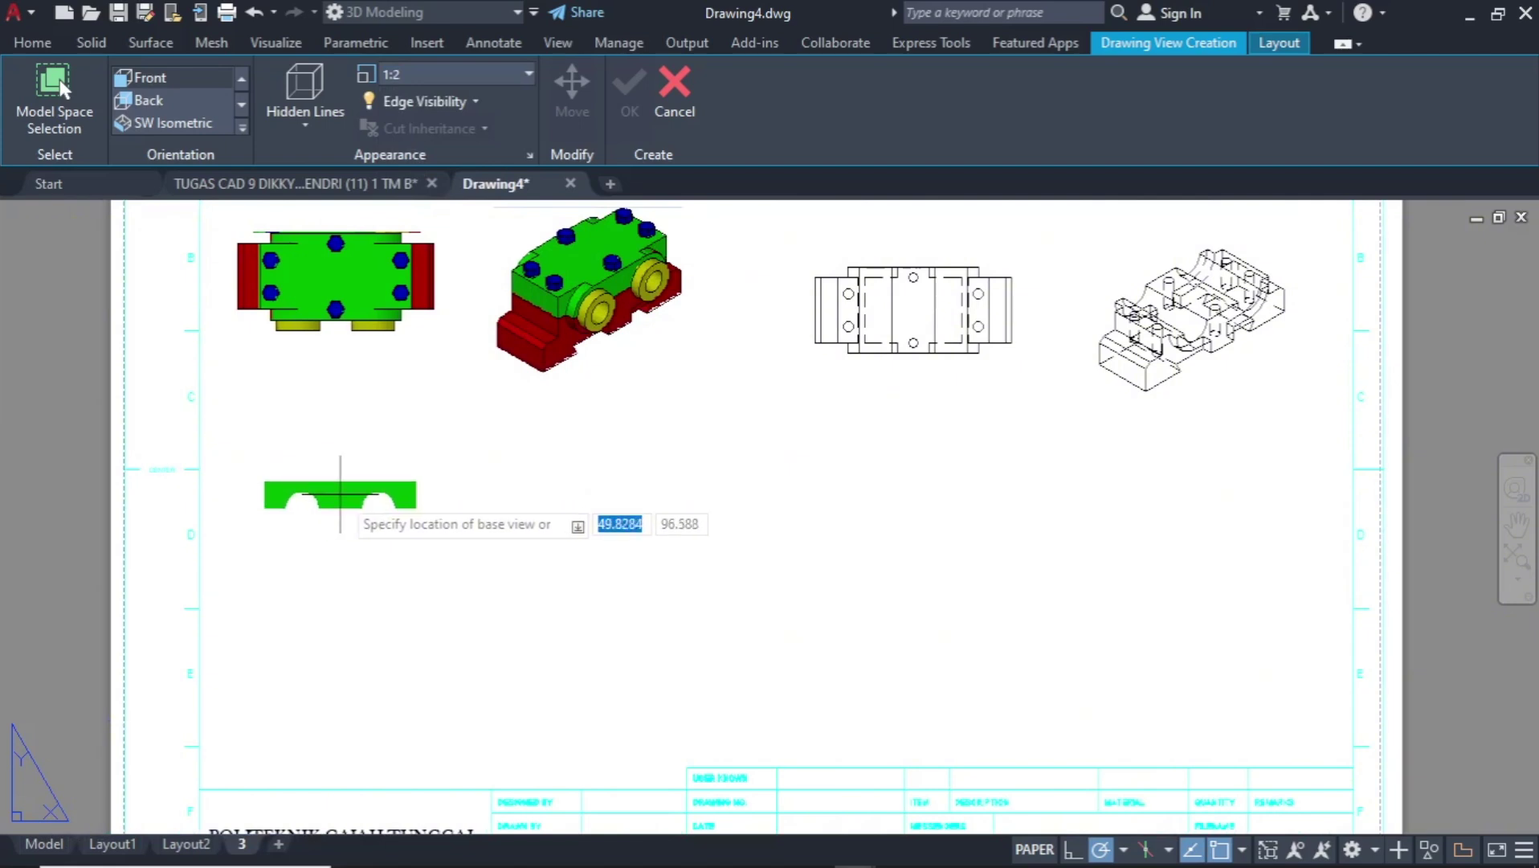
Place the green part's front view below the assembly and project top, right-side and isometric views.
{"action": "left_click", "coordinate": [340, 493]}
{"action": "key", "text": "Return"}
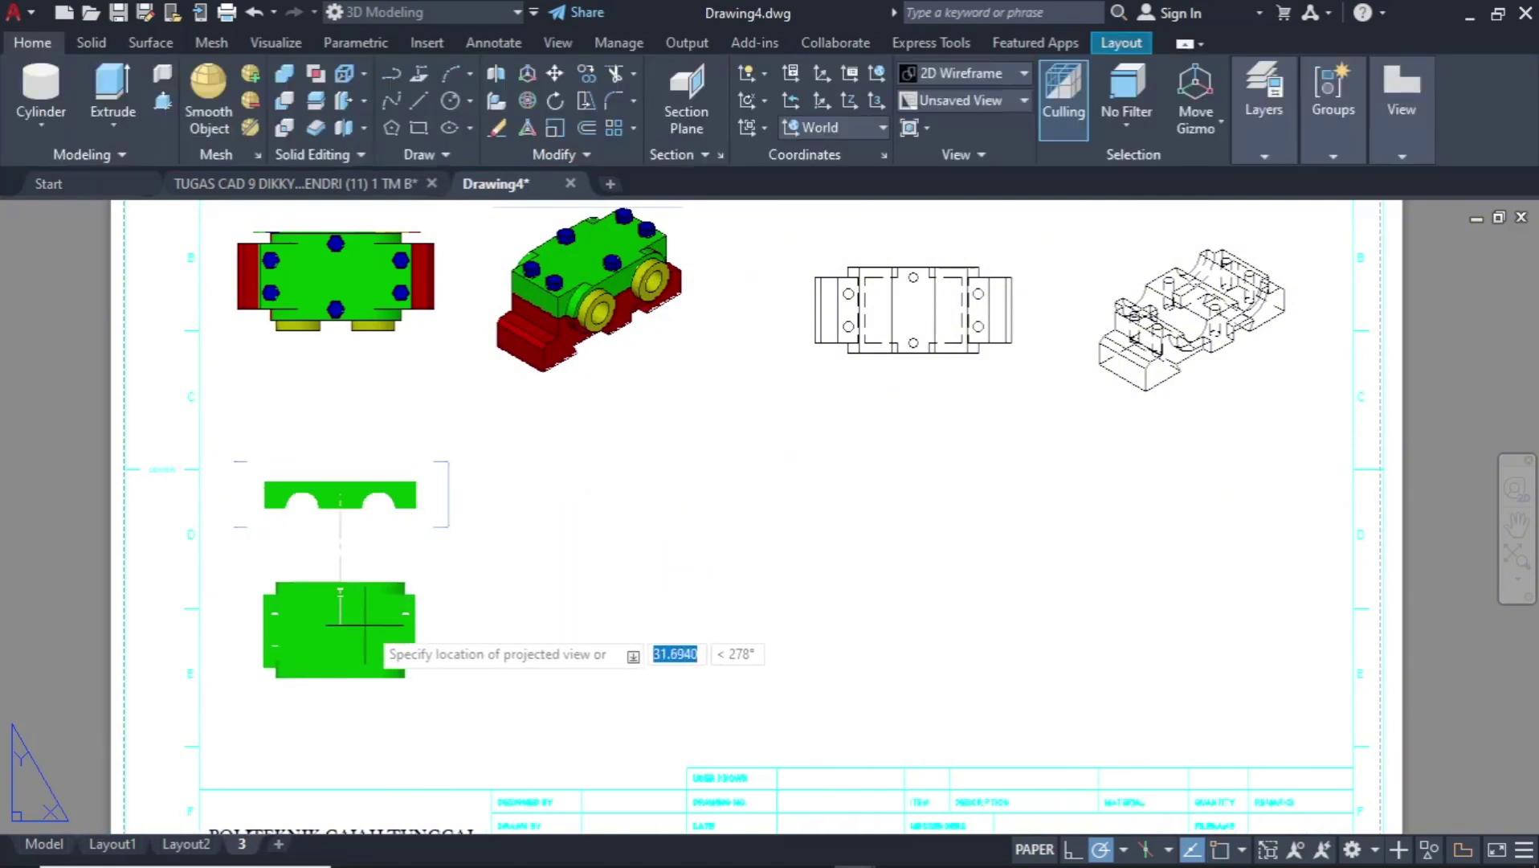
{"action": "left_click", "coordinate": [365, 624]}
{"action": "left_click", "coordinate": [555, 493]}
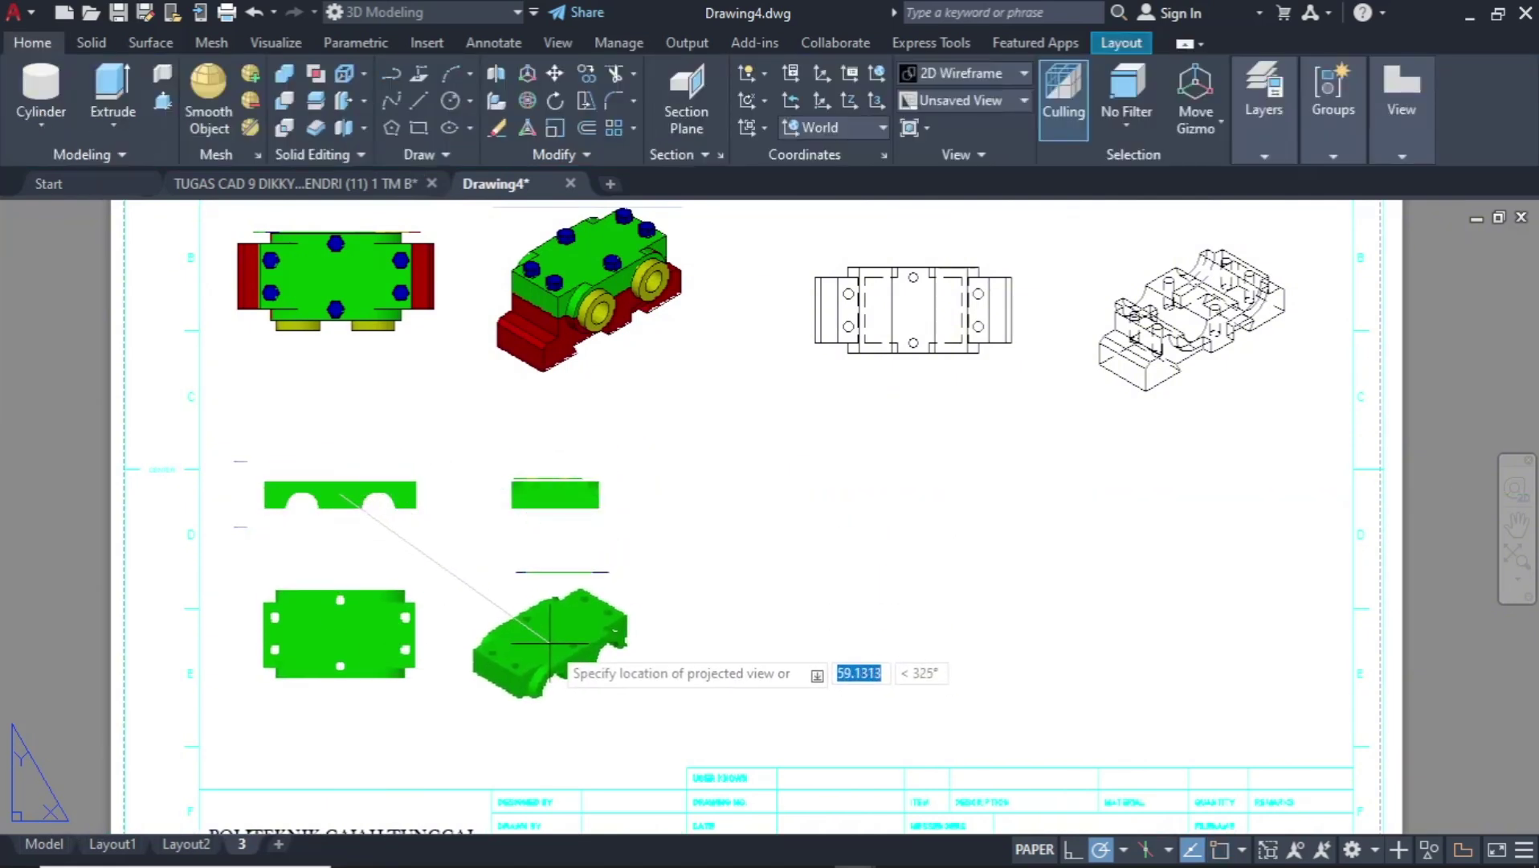
{"action": "left_click", "coordinate": [550, 642]}
{"action": "key", "text": "Return"}
{"action": "left_click", "coordinate": [60, 850]}
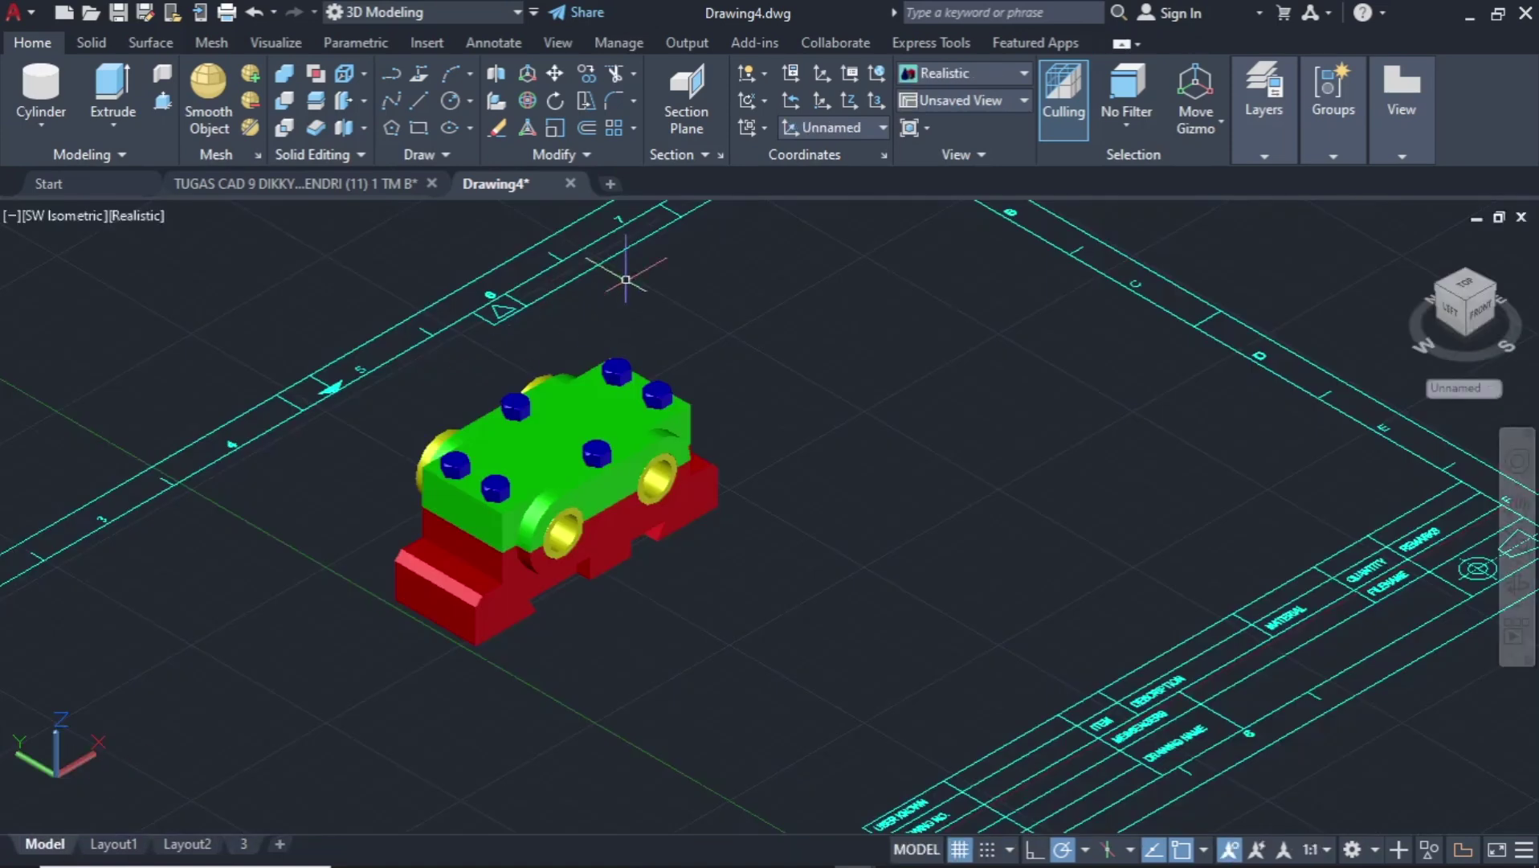
{"action": "mouse_move", "coordinate": [1402, 108]}
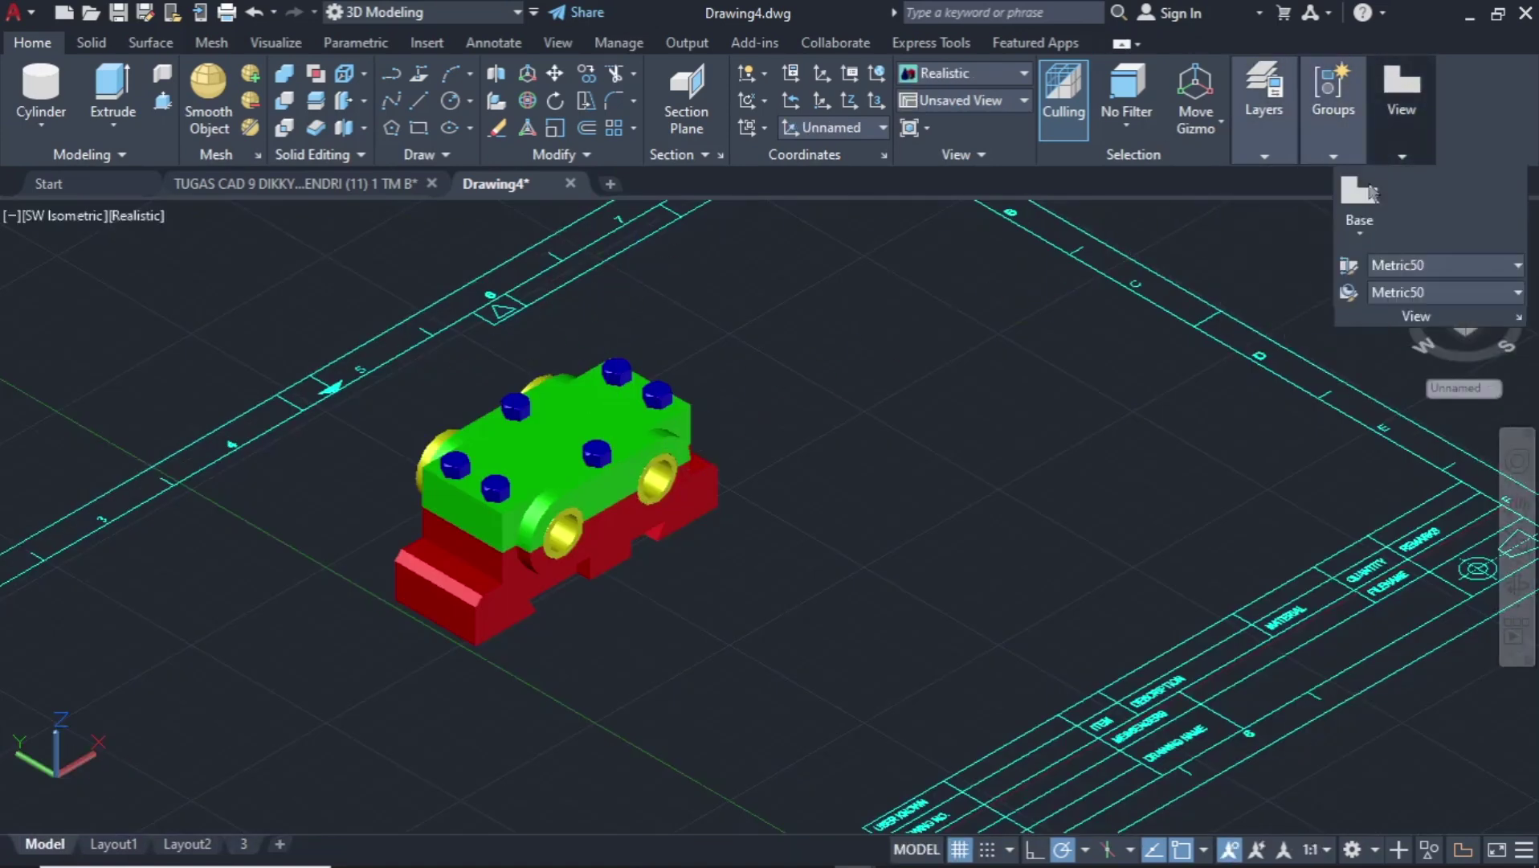
Start a base view of the yellow bushing and set its scale to 1:2.
{"action": "left_click", "coordinate": [1372, 206]}
{"action": "left_click", "coordinate": [654, 482]}
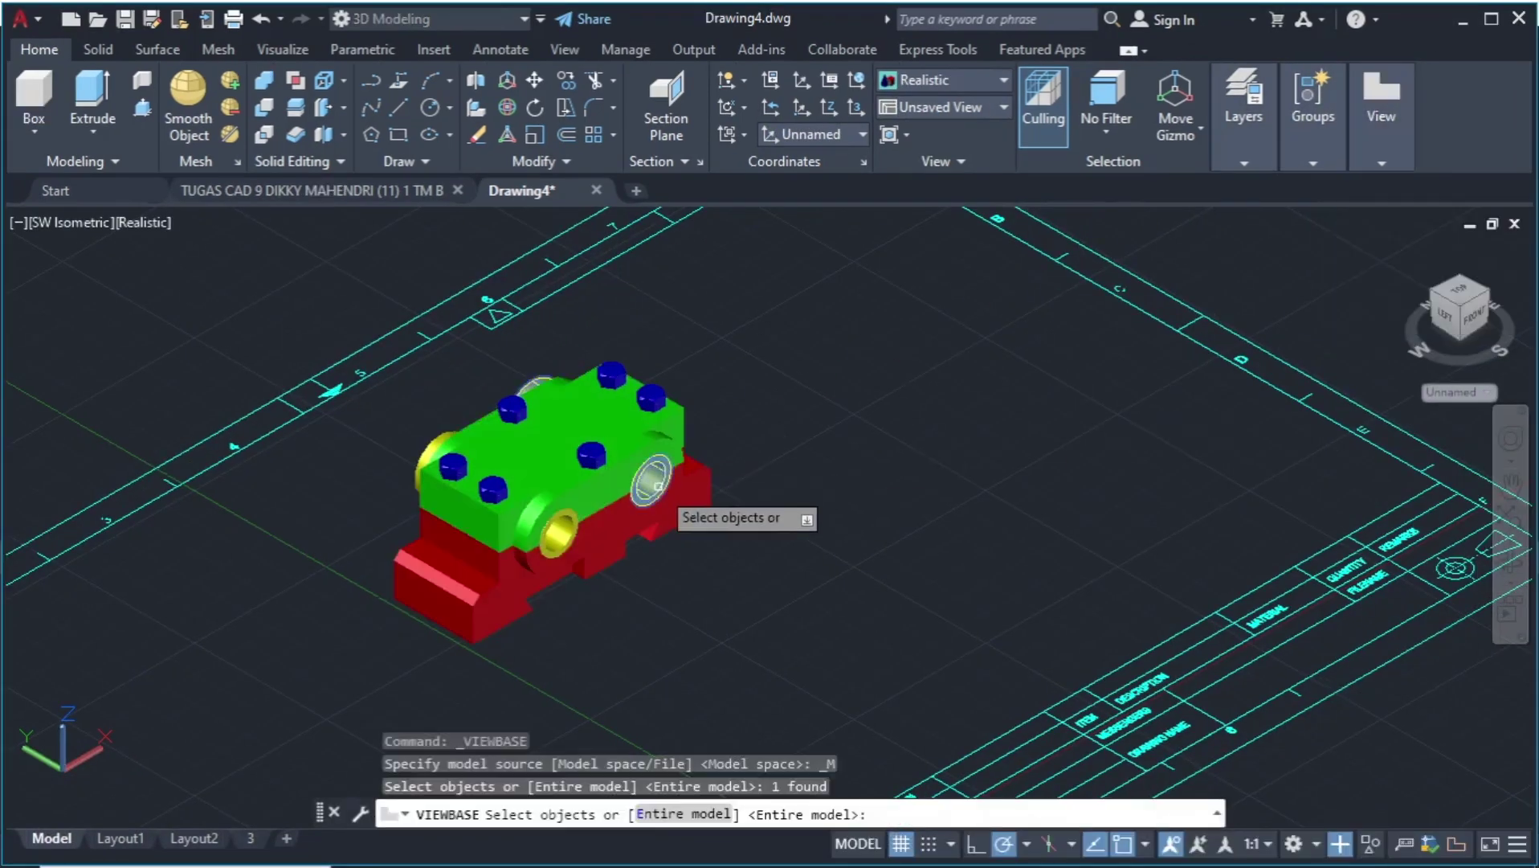
{"action": "key", "text": "Return"}
{"action": "key", "text": "Return"}
{"action": "left_click", "coordinate": [534, 82]}
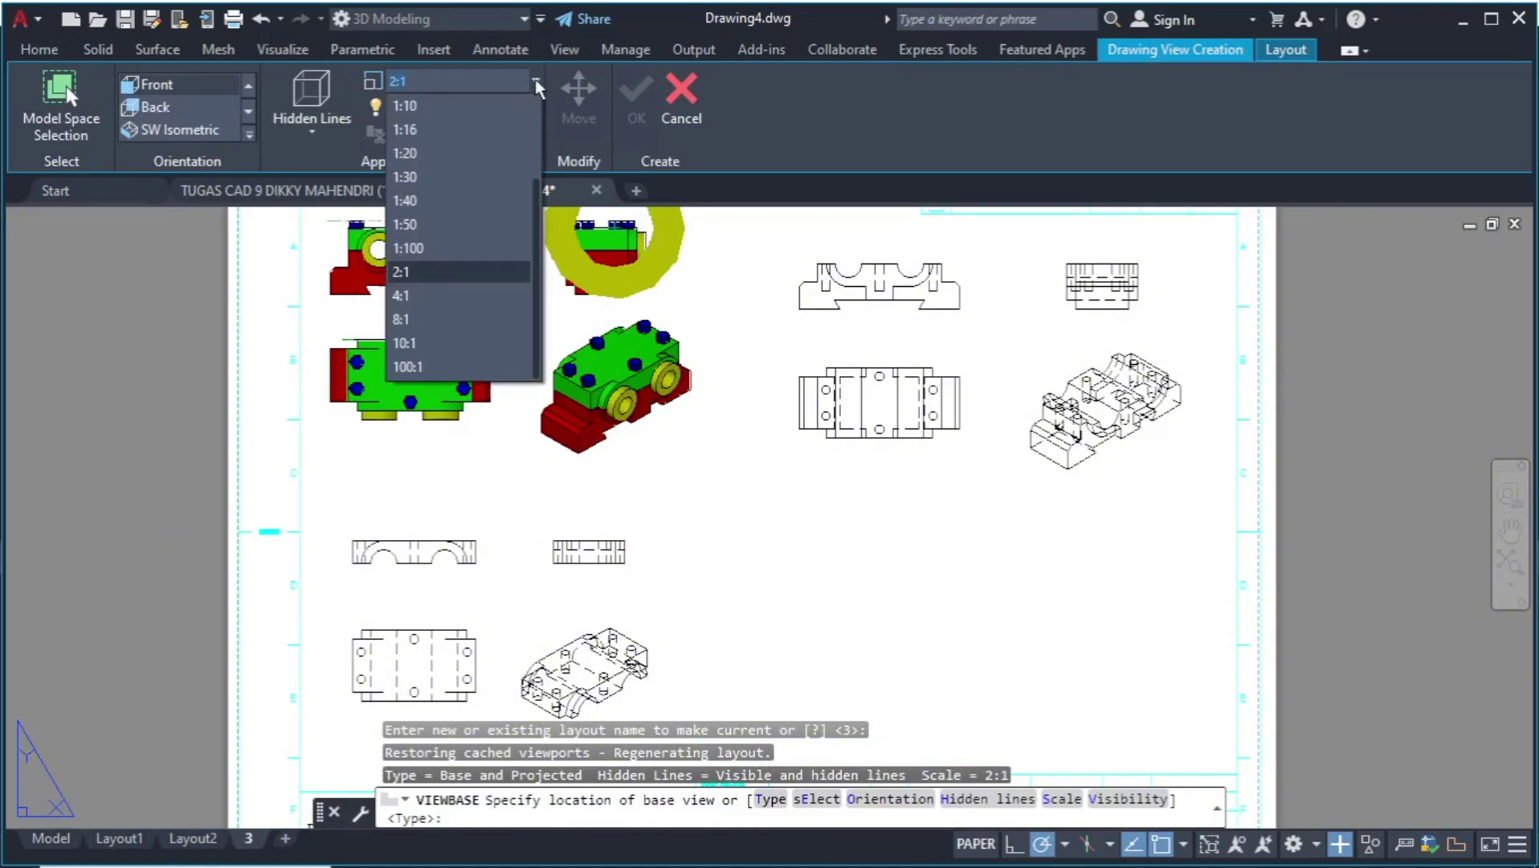
{"action": "left_click", "coordinate": [483, 152]}
{"action": "left_click", "coordinate": [536, 83]}
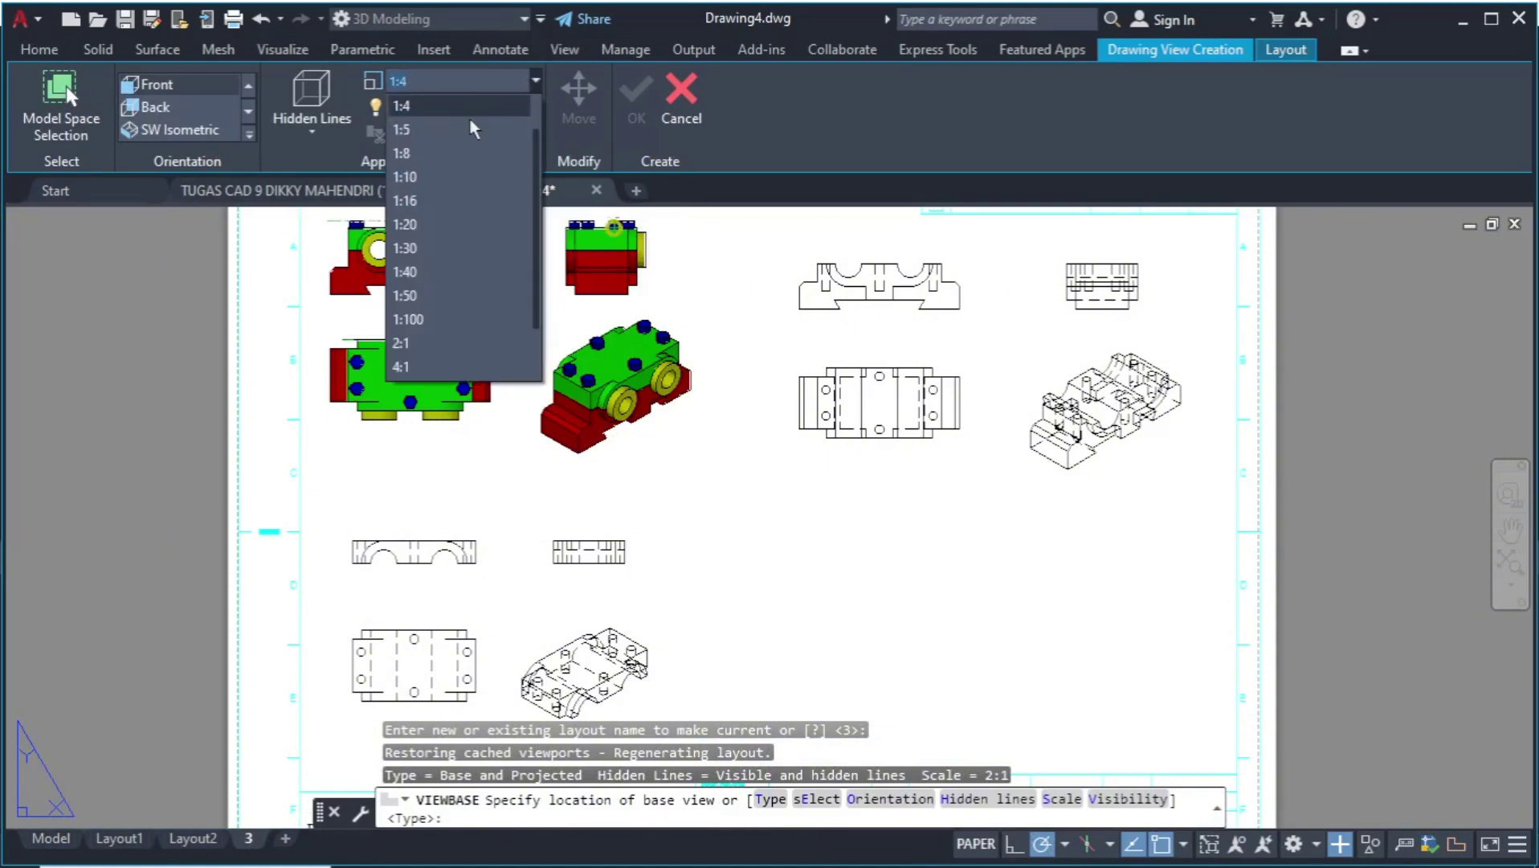
{"action": "left_click", "coordinate": [474, 130]}
Place the bushing's front view and a projected view below it.
{"action": "left_click", "coordinate": [795, 548]}
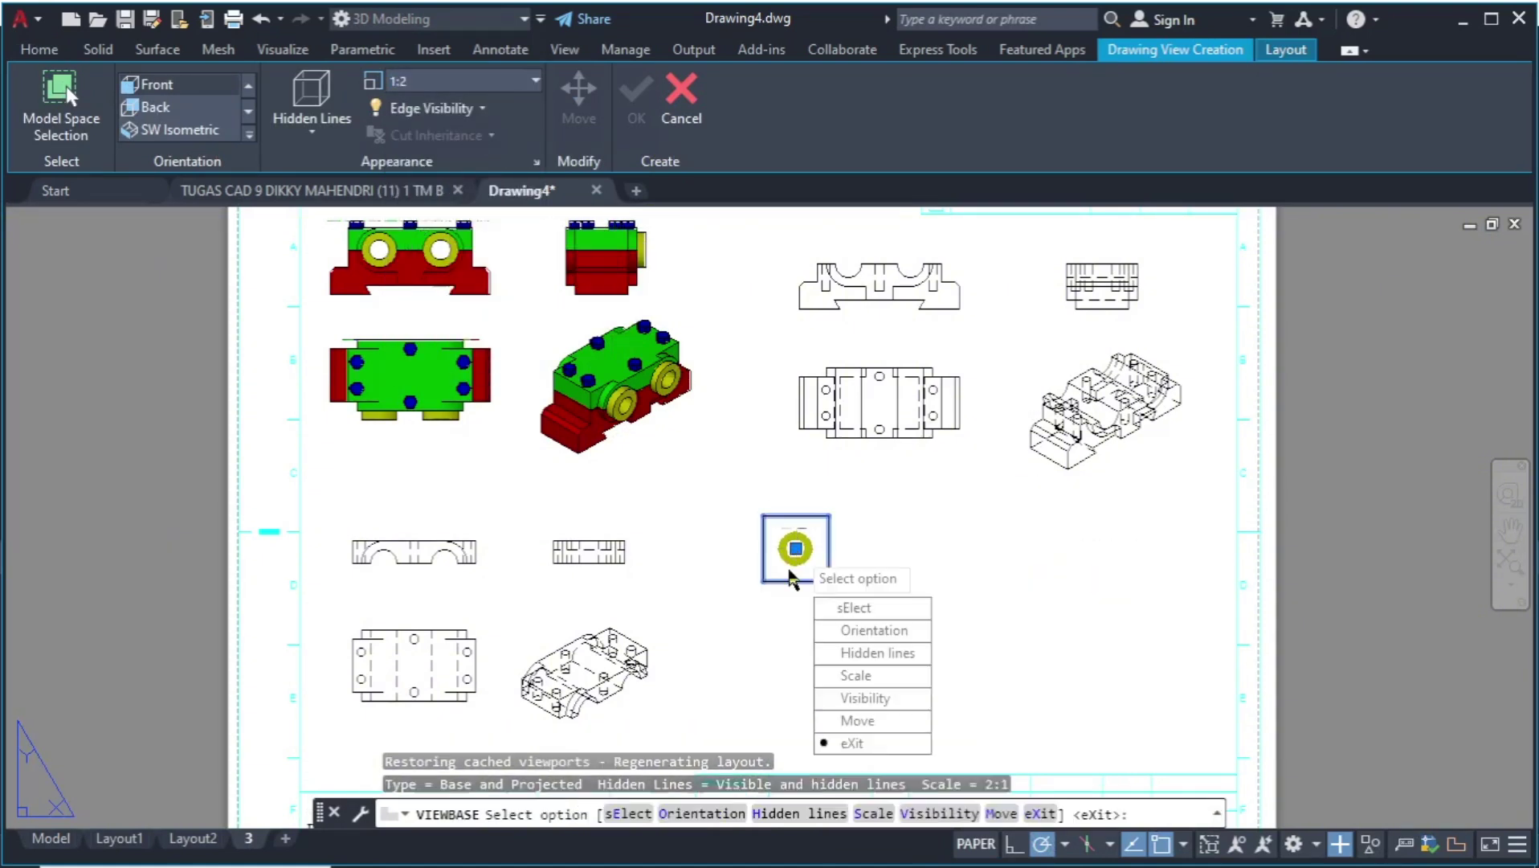
{"action": "key", "text": "Return"}
{"action": "left_click", "coordinate": [795, 643]}
{"action": "key", "text": "Return"}
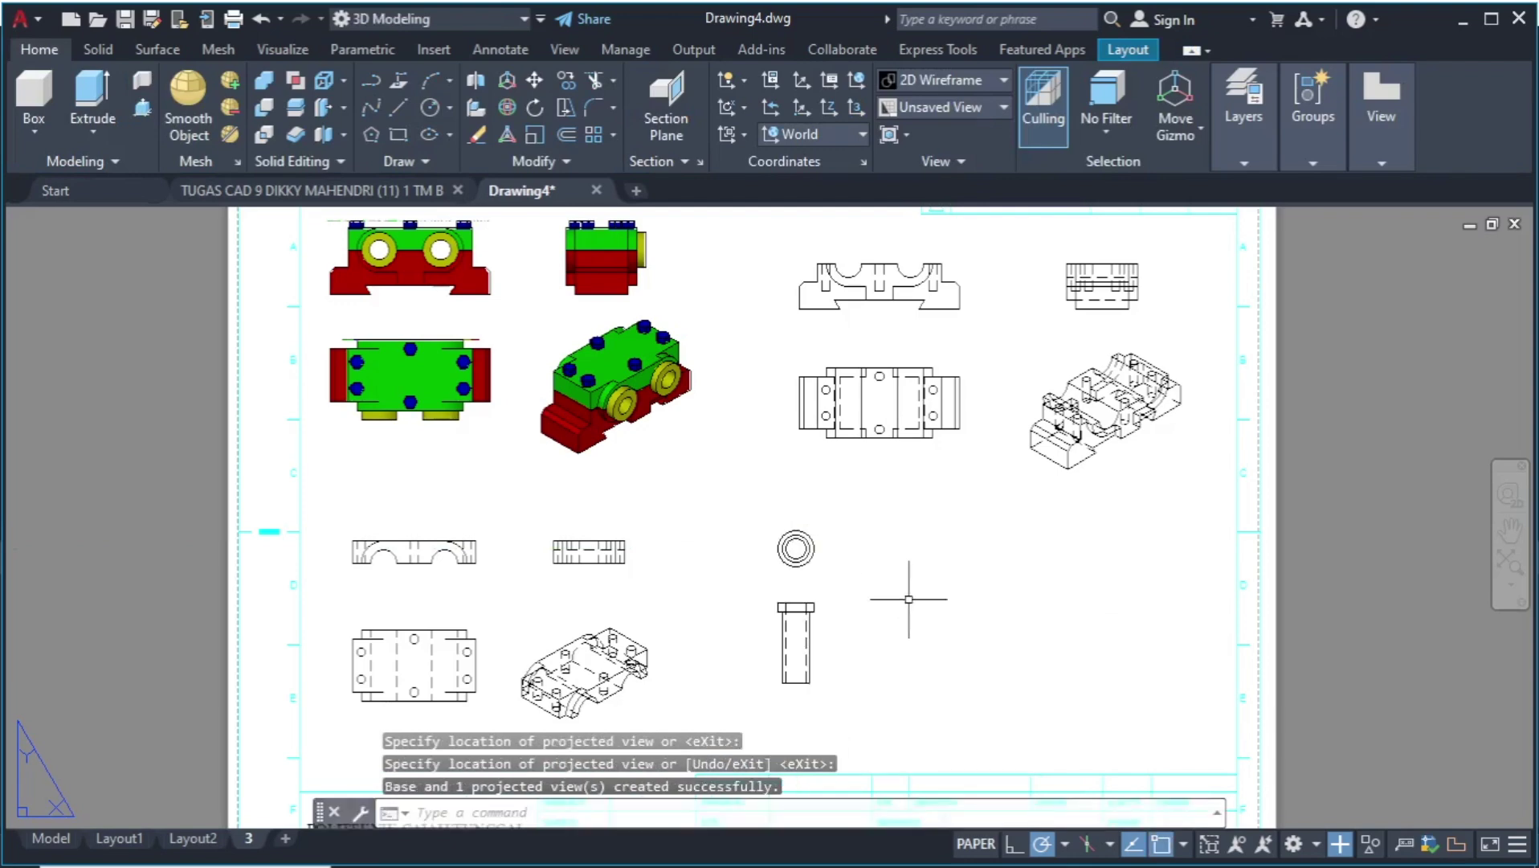
{"action": "left_click", "coordinate": [75, 852]}
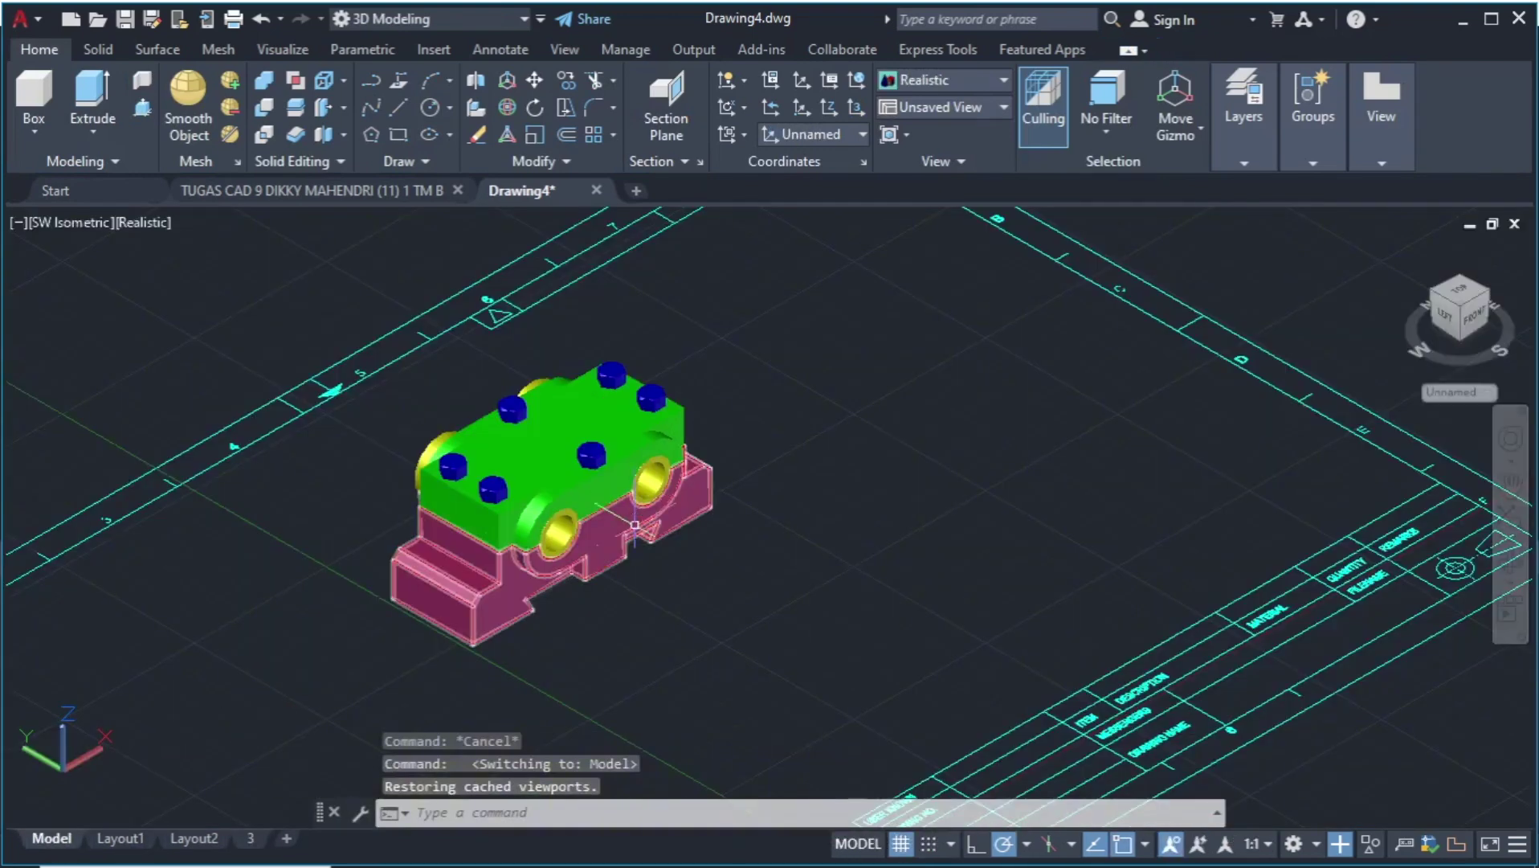
Start a base view of the blue bolt and set its scale to 1:1.
{"action": "key", "text": "Return"}
{"action": "key", "text": "Return"}
{"action": "left_click", "coordinate": [528, 498]}
{"action": "key", "text": "Return"}
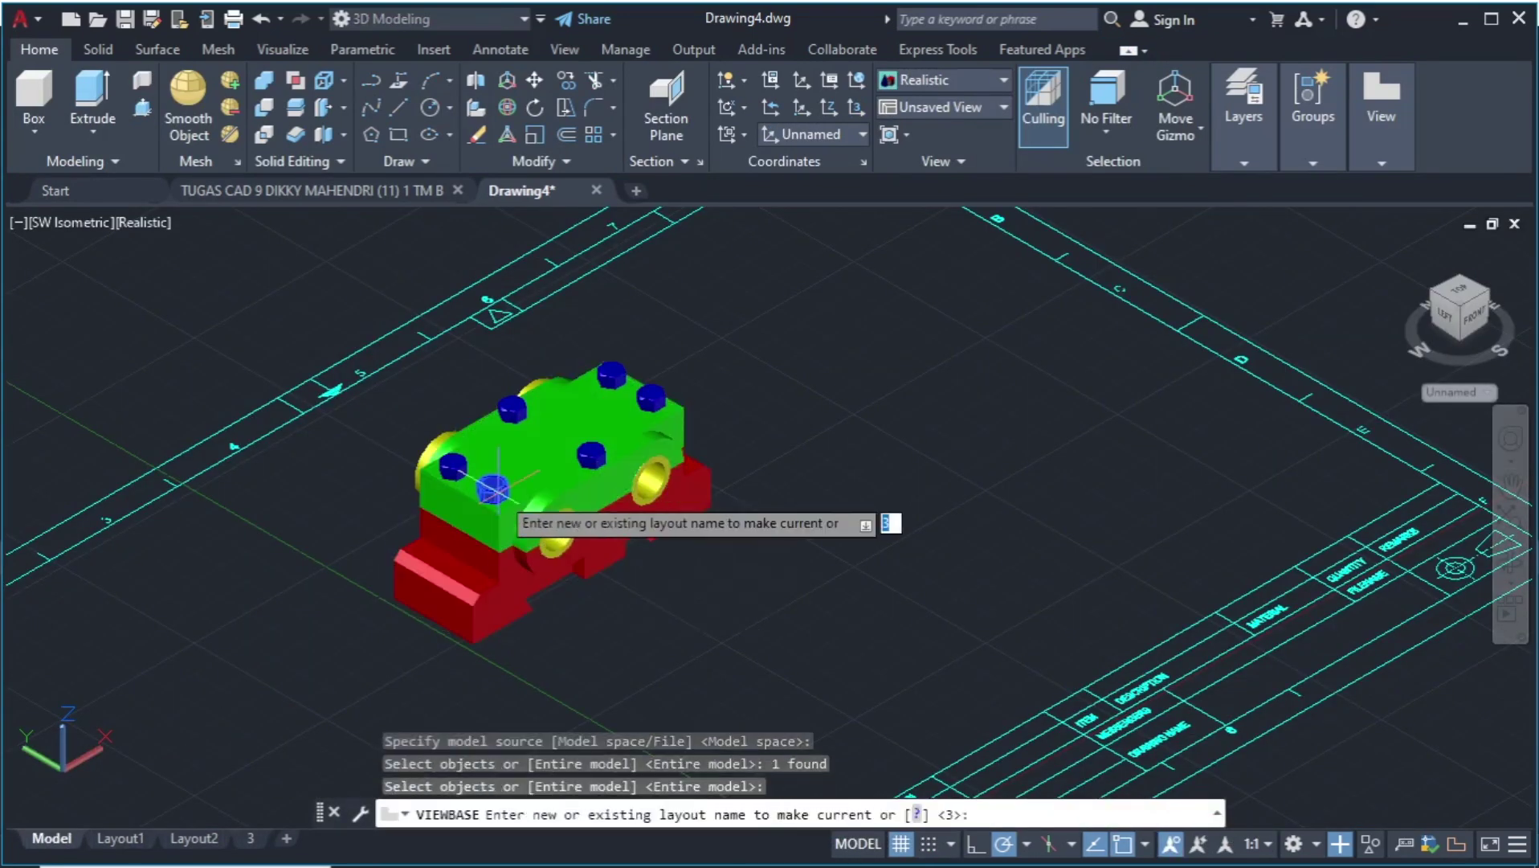
{"action": "key", "text": "Return"}
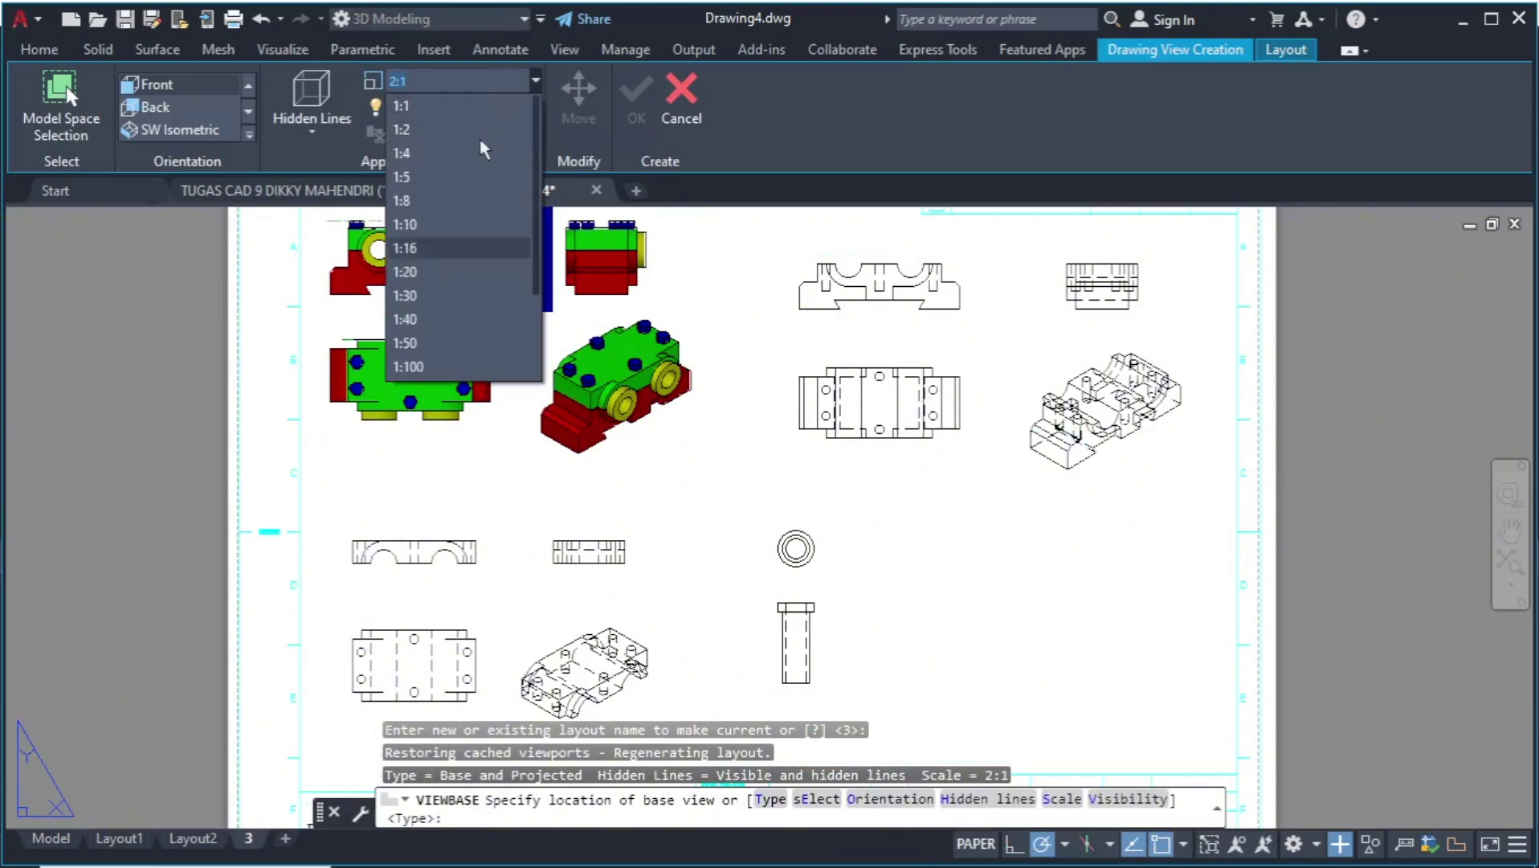
{"action": "left_click", "coordinate": [489, 138]}
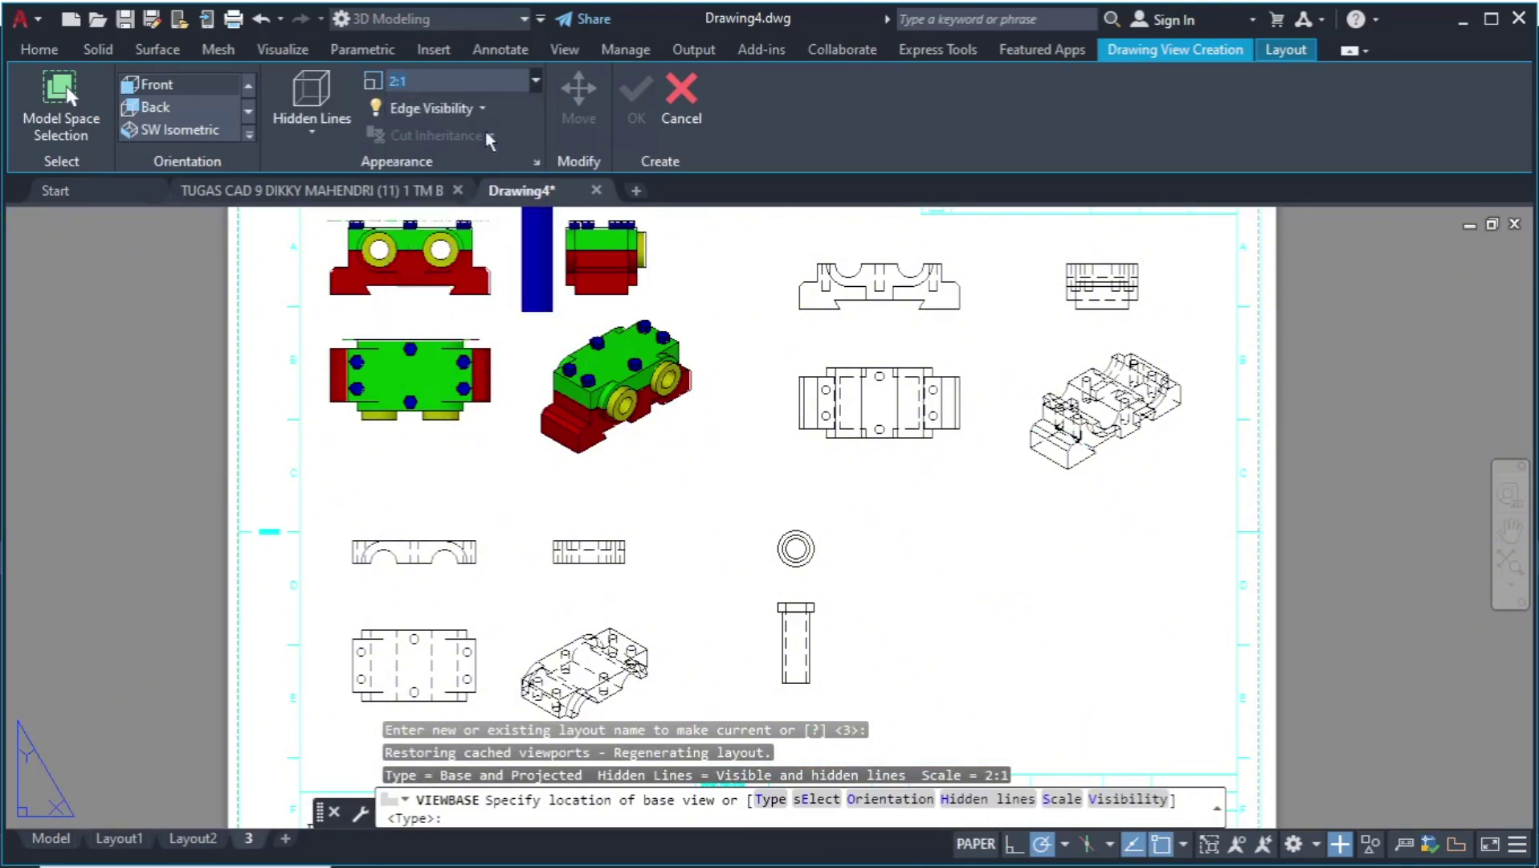
{"action": "left_click", "coordinate": [535, 81]}
{"action": "left_click", "coordinate": [505, 107]}
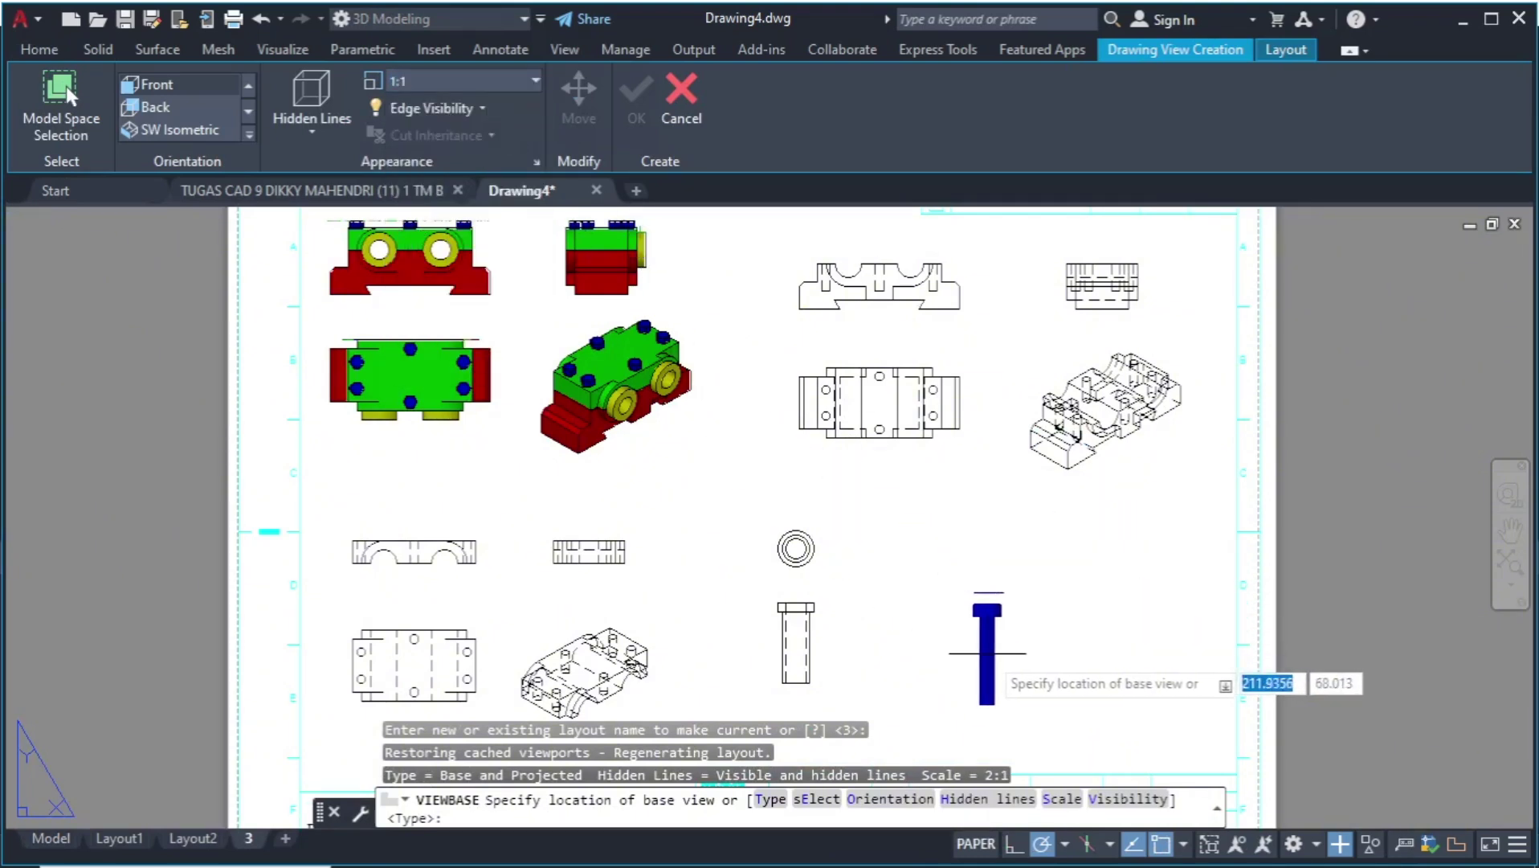
Place the bolt's base view and a projected view above it.
{"action": "left_click", "coordinate": [988, 652]}
{"action": "key", "text": "Return"}
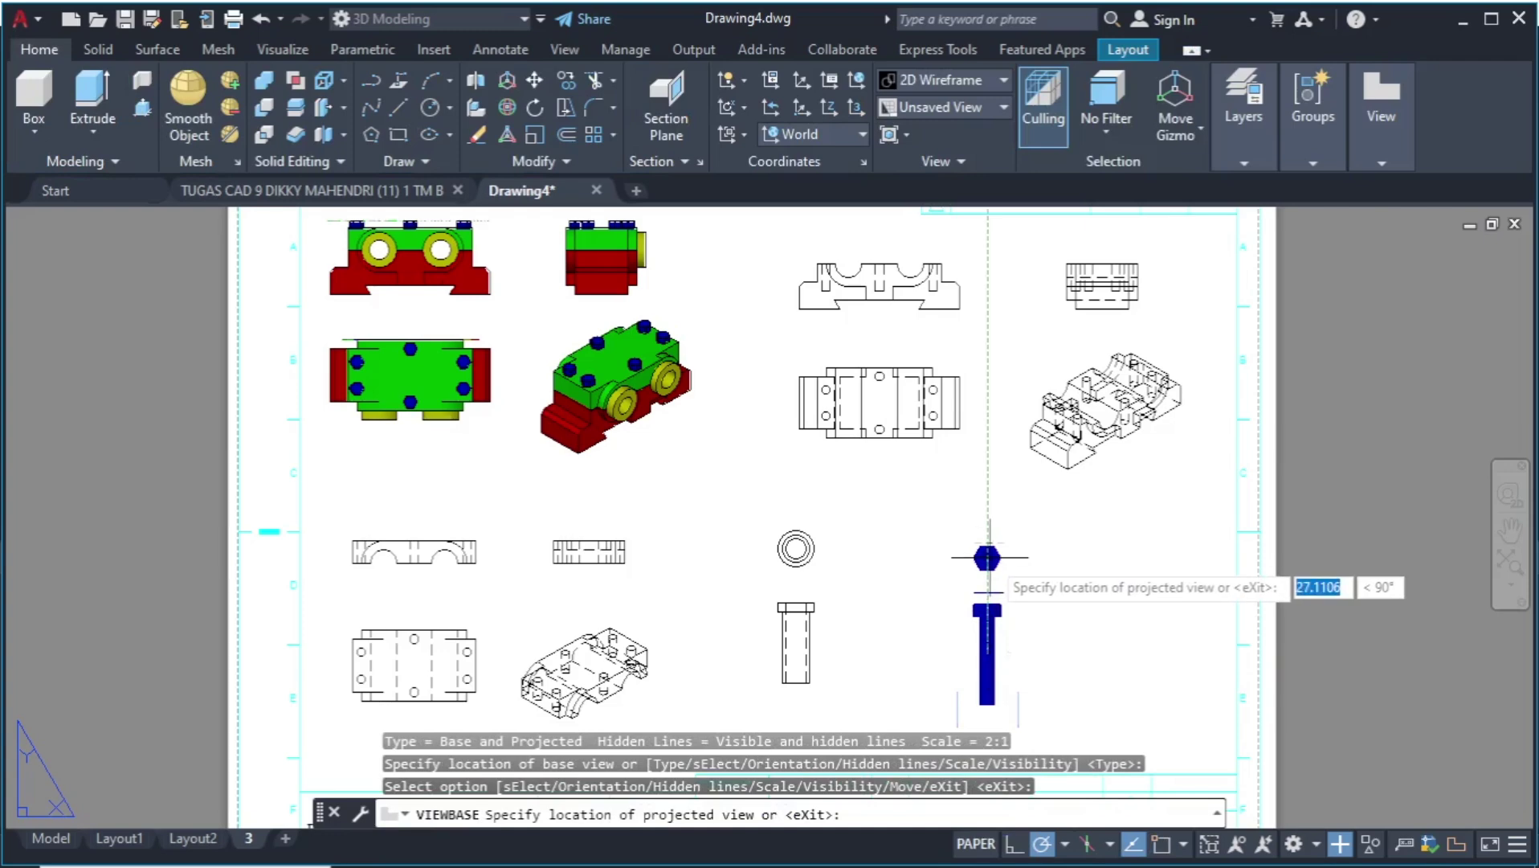
{"action": "left_click", "coordinate": [989, 556]}
{"action": "key", "text": "Return"}
{"action": "scroll", "coordinate": [1048, 547], "scroll_direction": "up", "scroll_amount": 3}
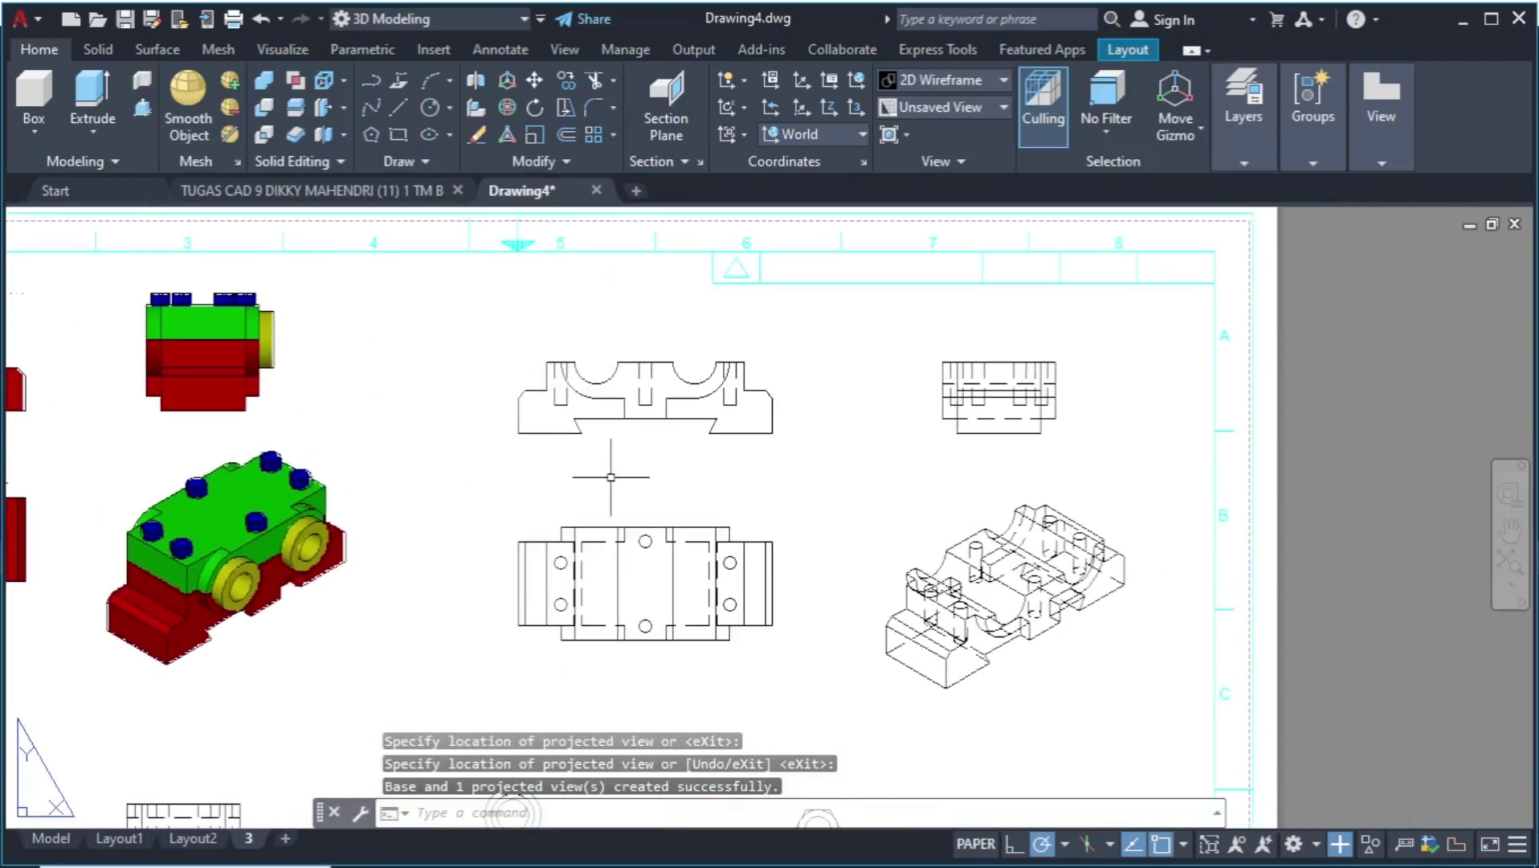
Start the Annotate Dimension tool and add the 35 width above the arcs.
{"action": "left_click", "coordinate": [495, 52]}
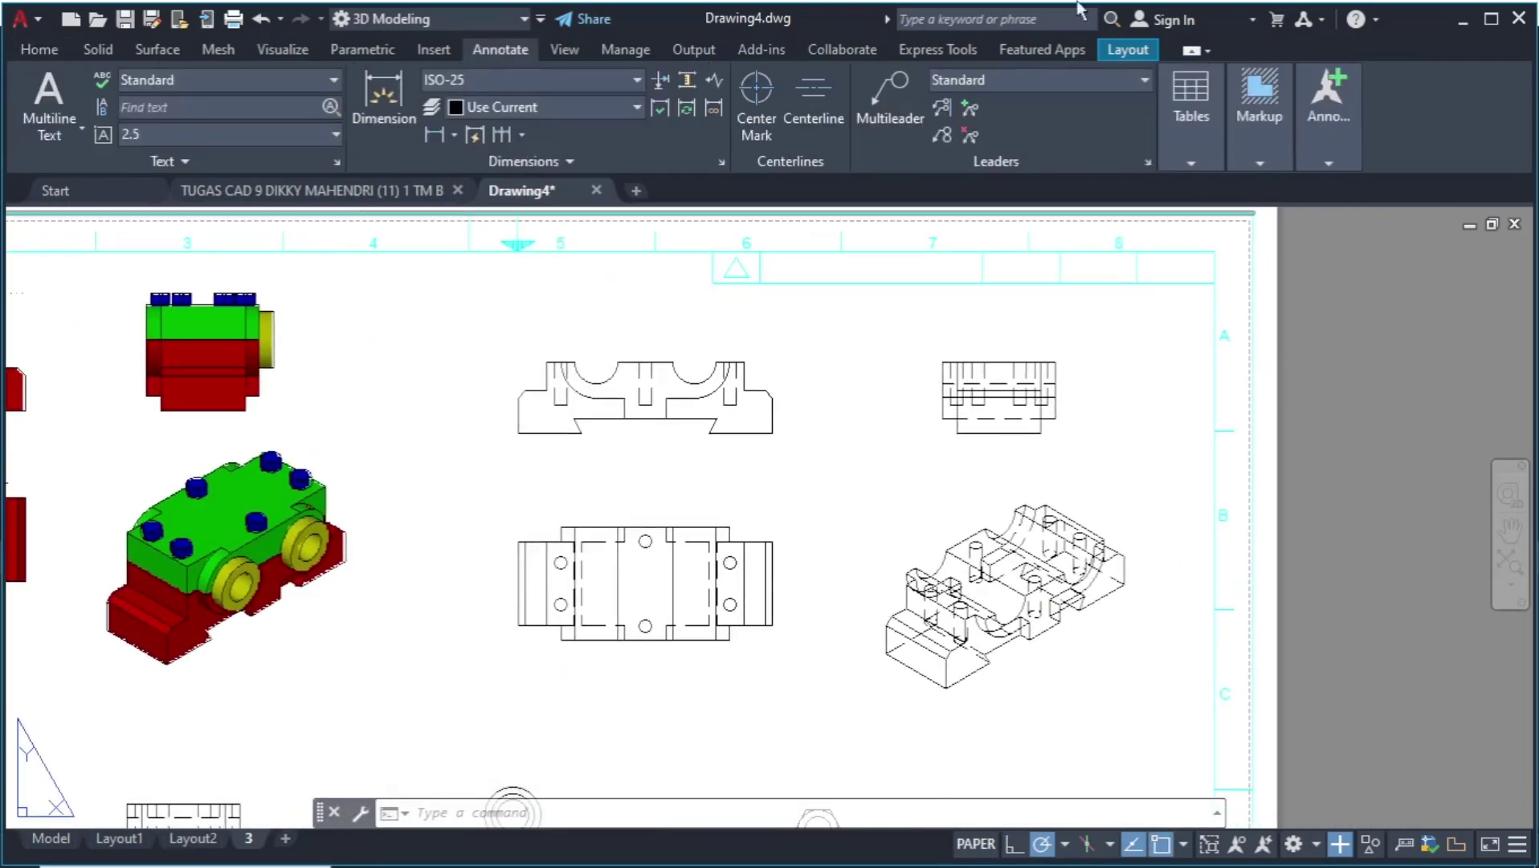
{"action": "left_click", "coordinate": [381, 95]}
{"action": "scroll", "coordinate": [597, 361], "scroll_direction": "up", "scroll_amount": 2}
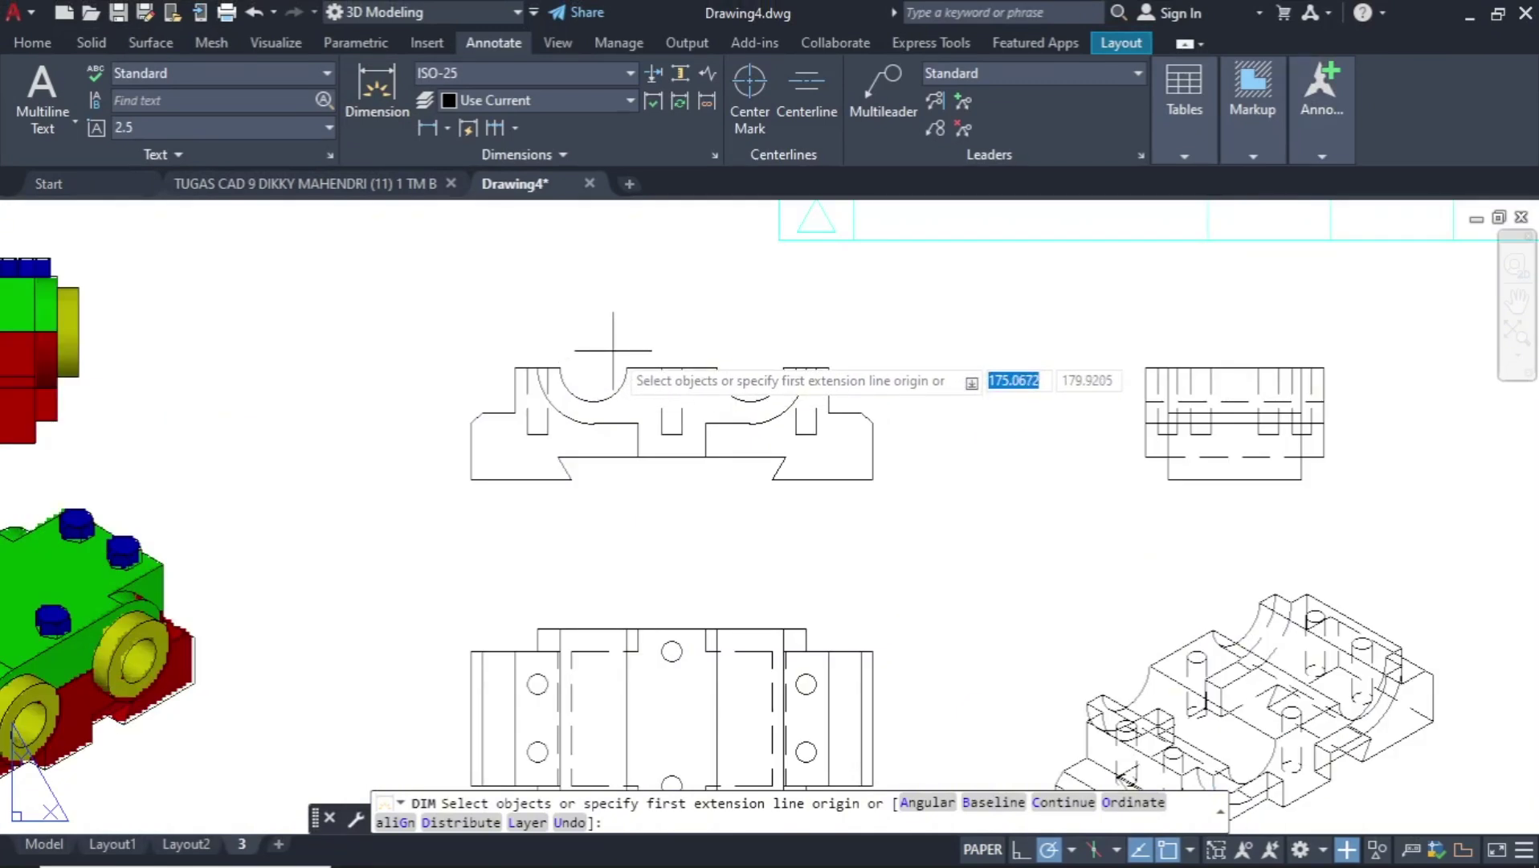
{"action": "scroll", "coordinate": [607, 360], "scroll_direction": "up", "scroll_amount": 2}
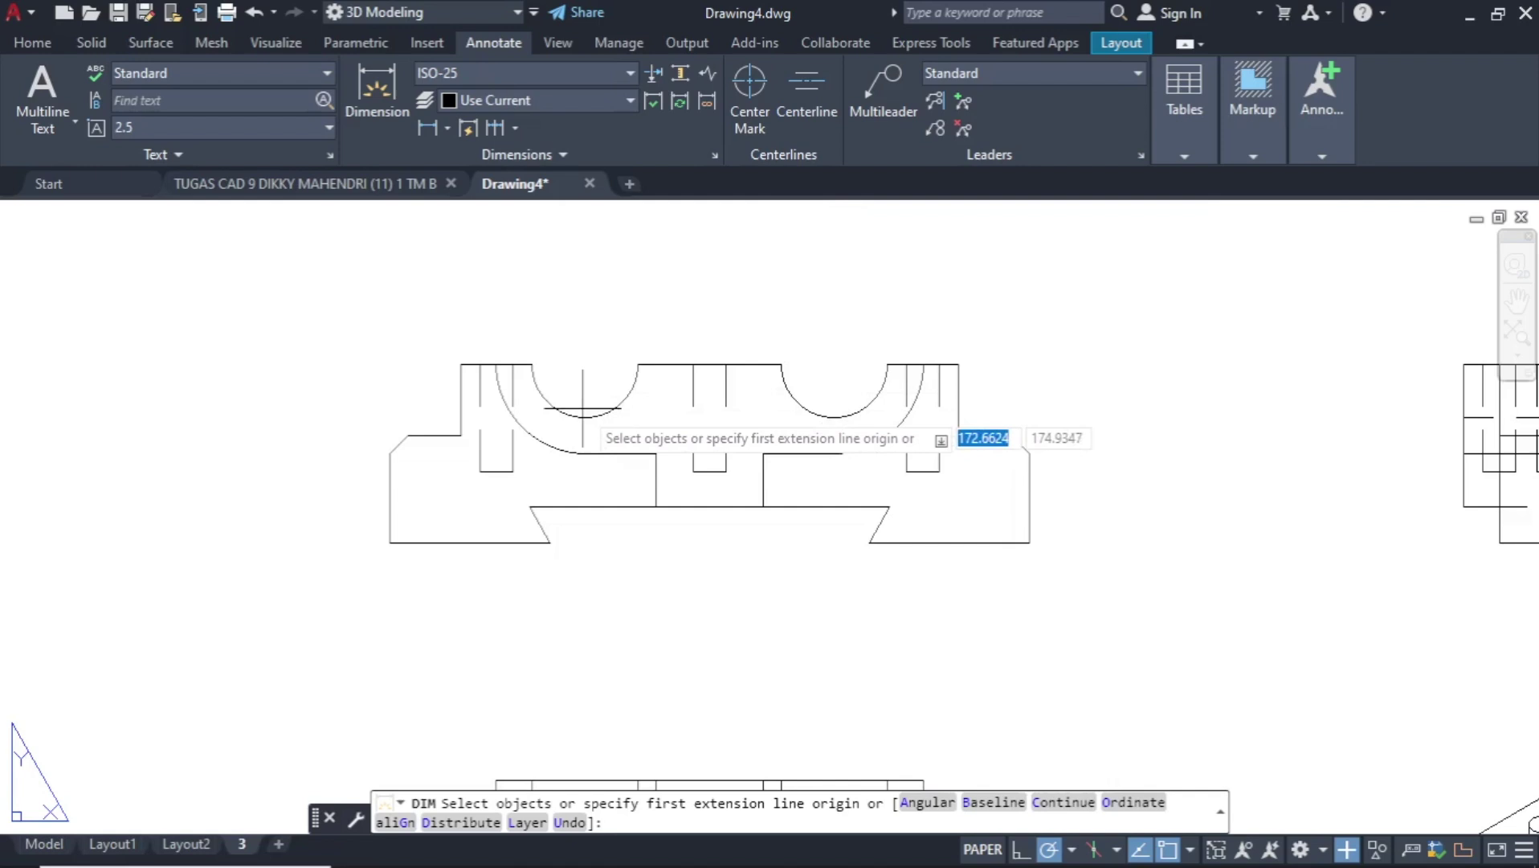
{"action": "left_click", "coordinate": [585, 364]}
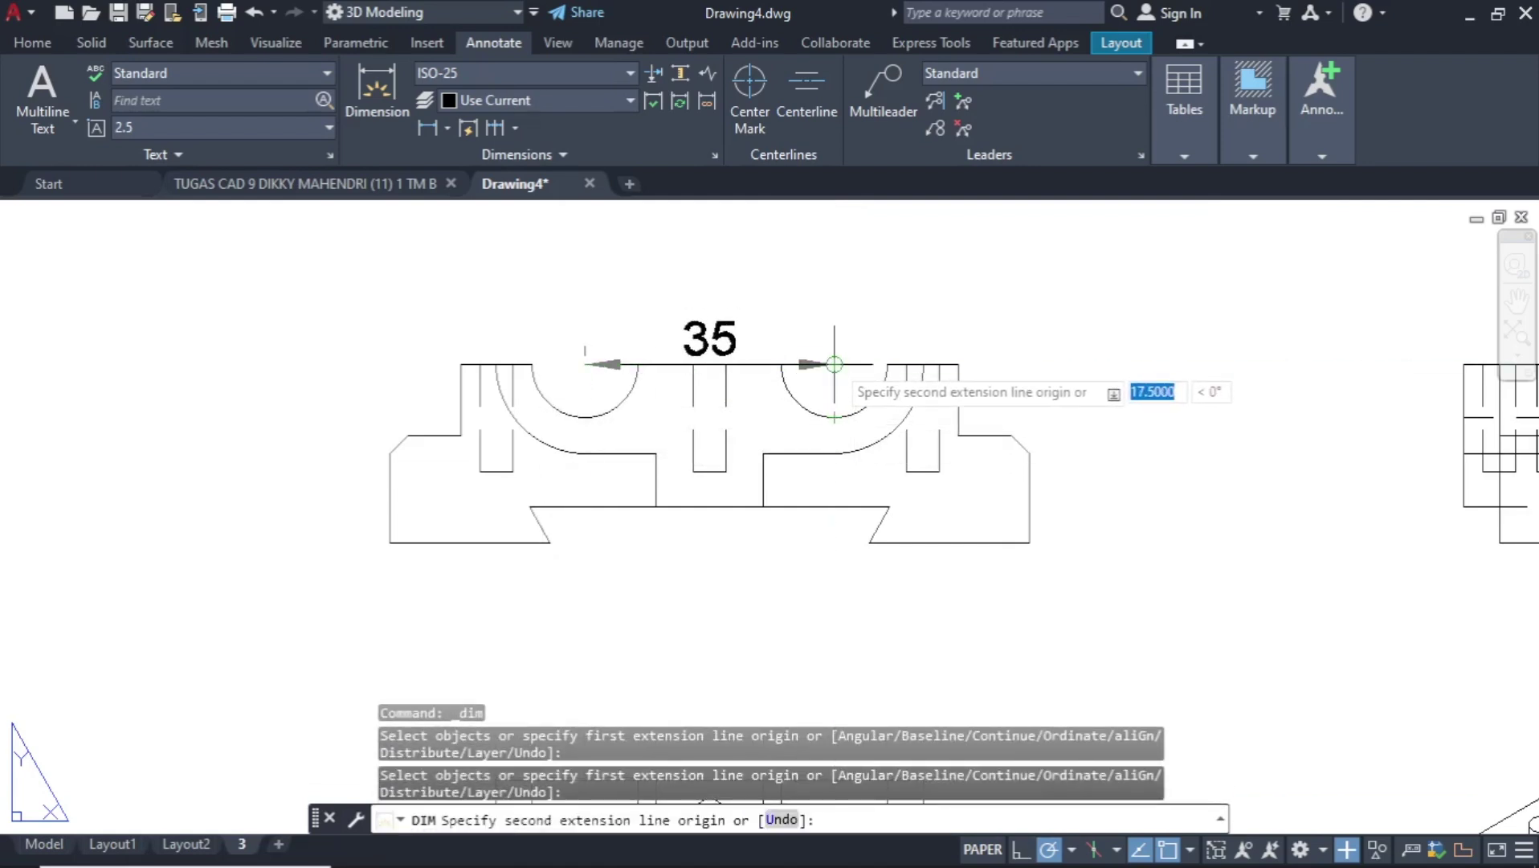
{"action": "left_click", "coordinate": [835, 364]}
{"action": "left_click", "coordinate": [835, 302]}
Add the right and left 17,5 width dimensions on top of the front view.
{"action": "middle_click_drag", "start_coordinate": [985, 286], "coordinate": [894, 320]}
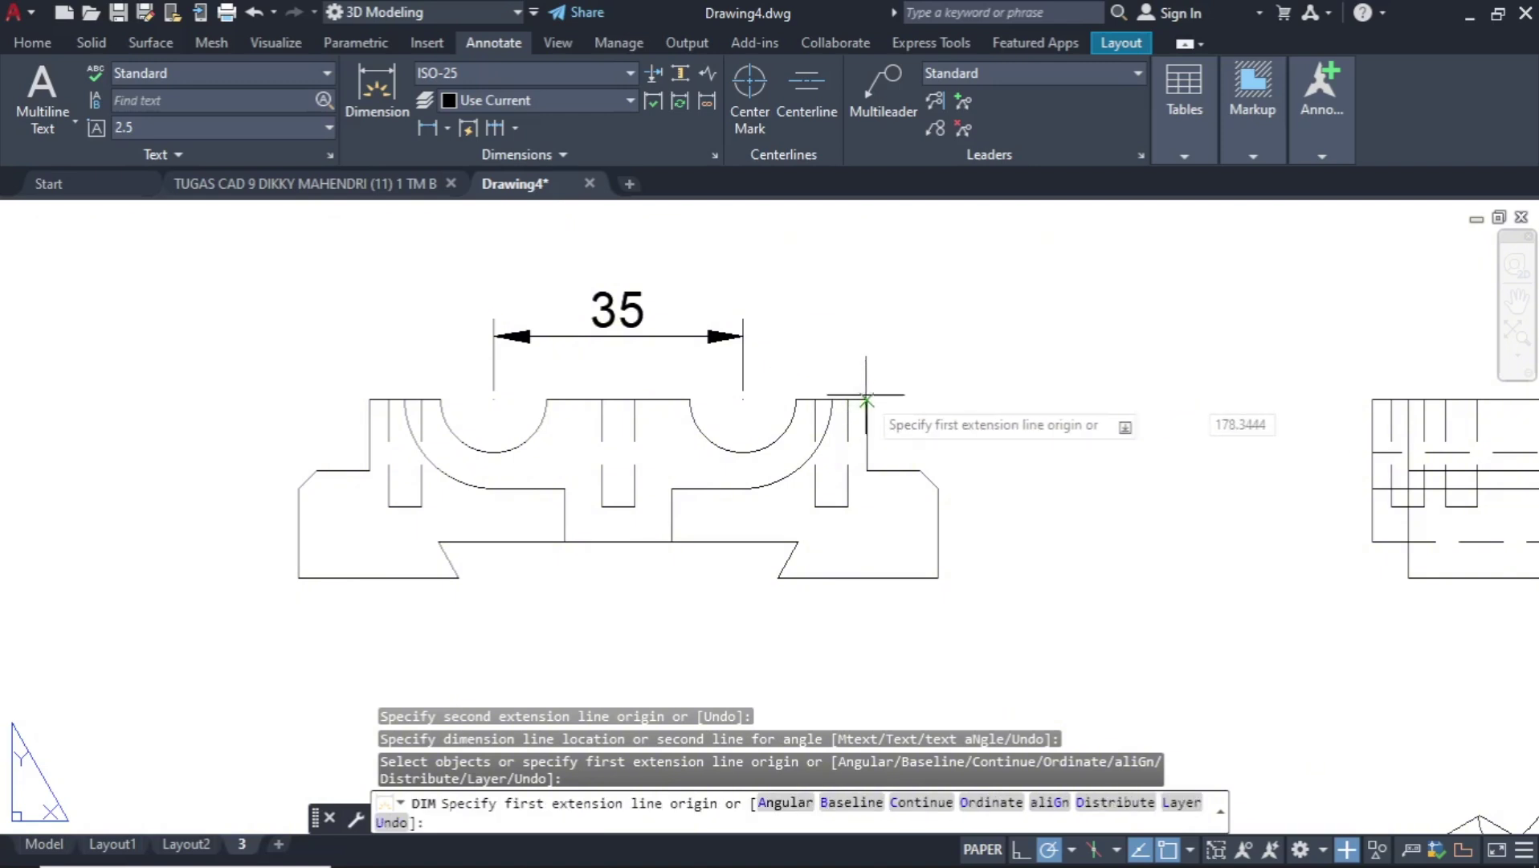
{"action": "left_click", "coordinate": [867, 470]}
{"action": "left_click", "coordinate": [743, 400]}
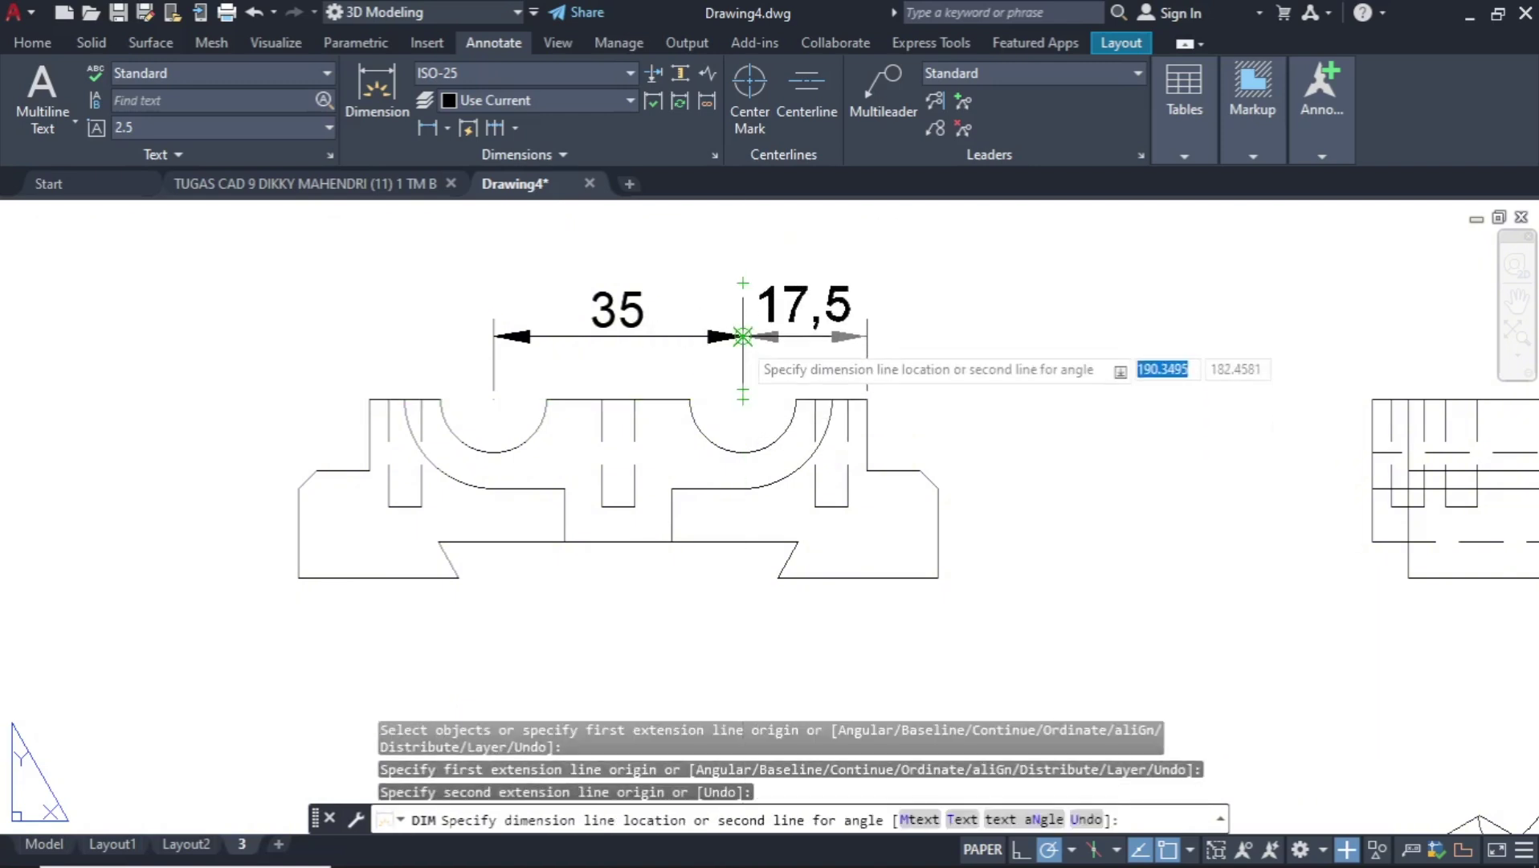
{"action": "left_click", "coordinate": [746, 336]}
{"action": "left_click", "coordinate": [369, 400]}
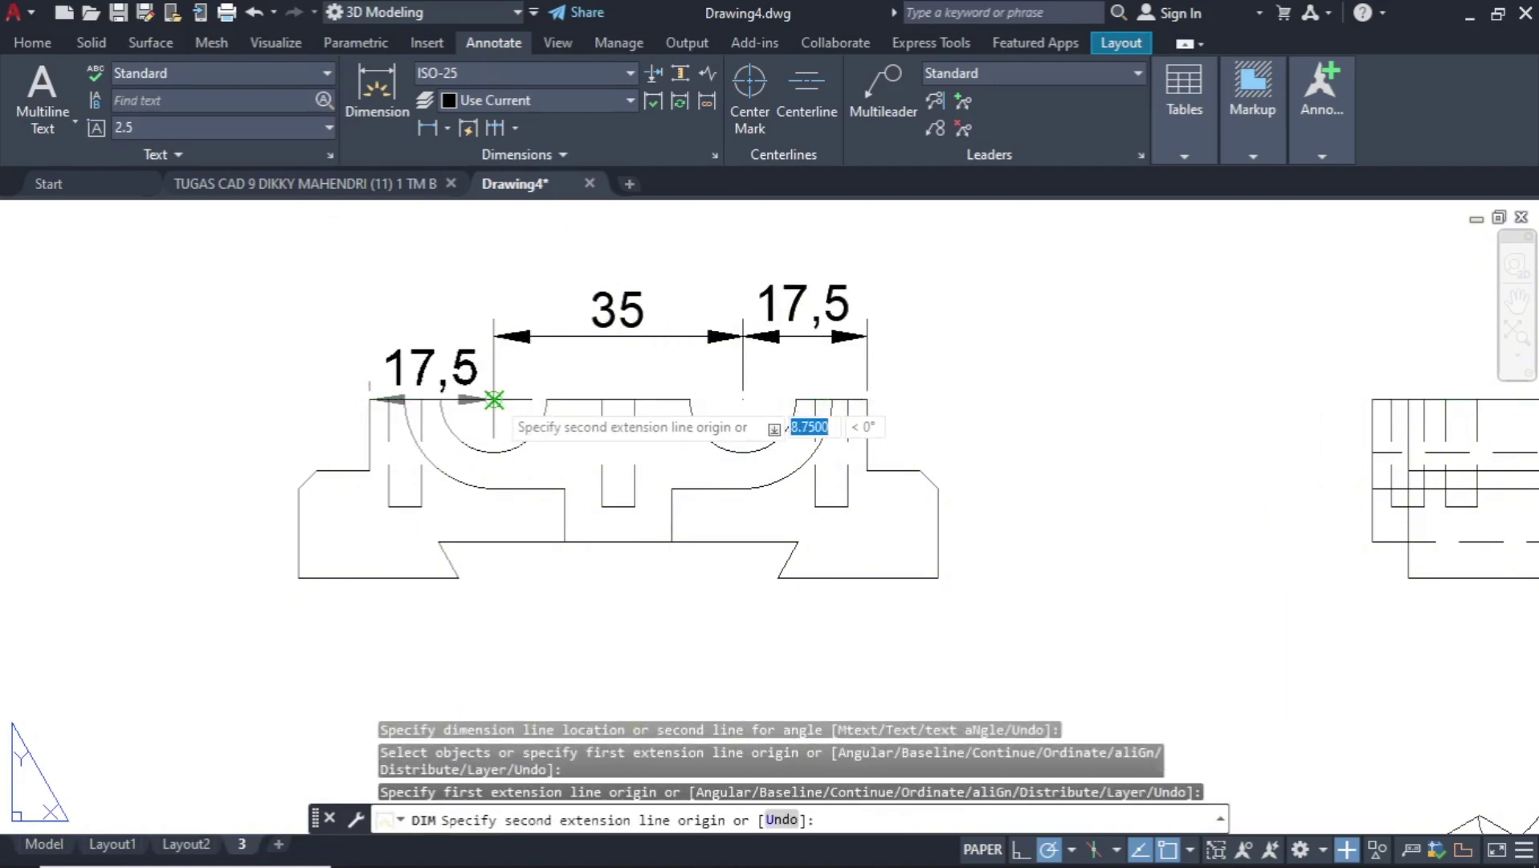
{"action": "left_click", "coordinate": [493, 399]}
{"action": "left_click", "coordinate": [498, 336]}
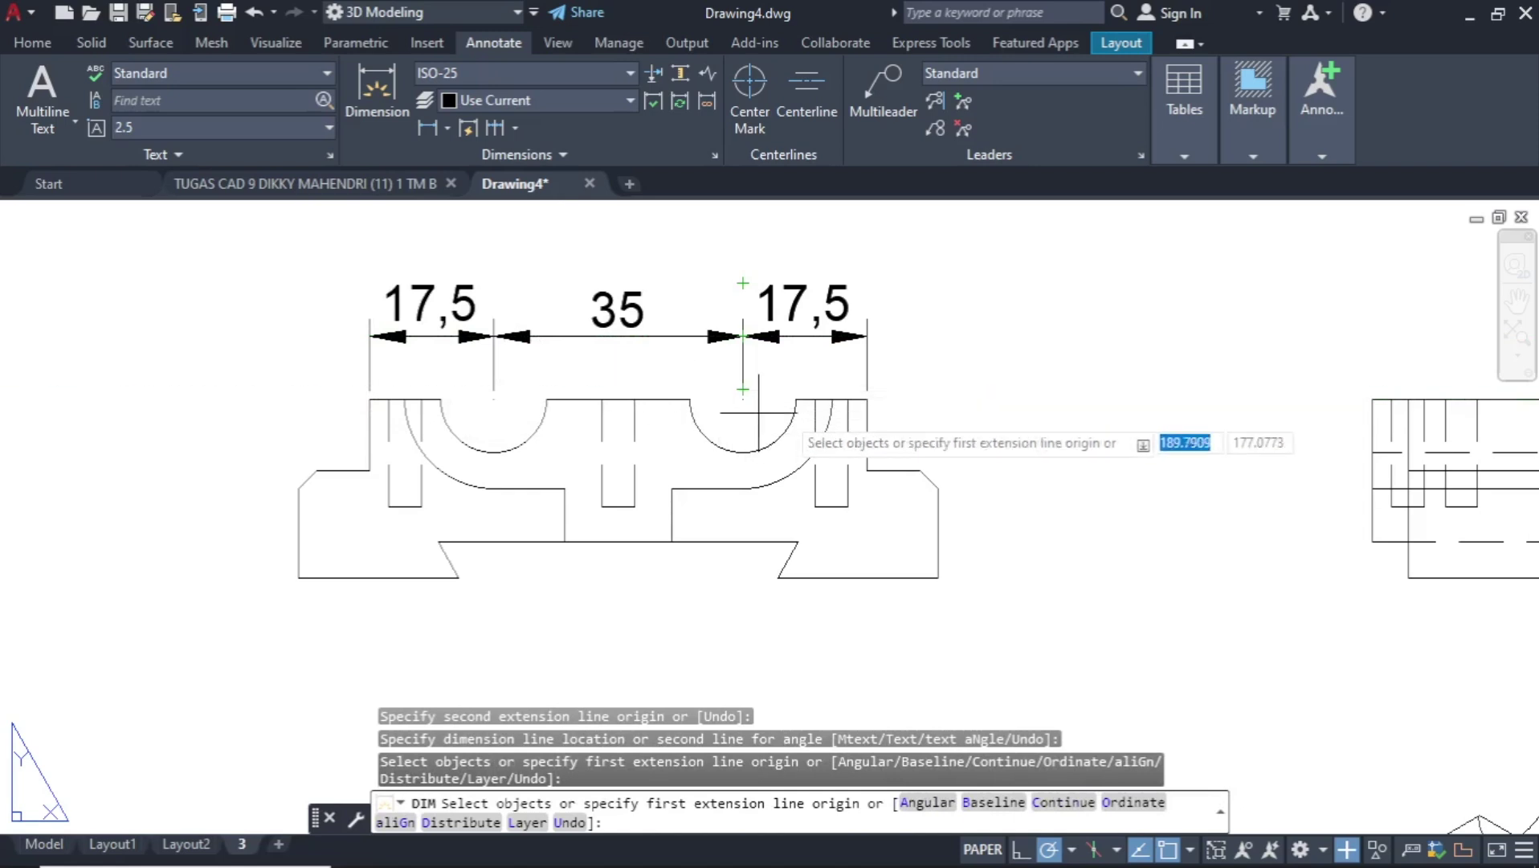
Add the right 5 height plus the left and right 10 height dimensions.
{"action": "left_click", "coordinate": [868, 399]}
{"action": "left_click", "coordinate": [867, 470]}
{"action": "left_click", "coordinate": [1019, 474]}
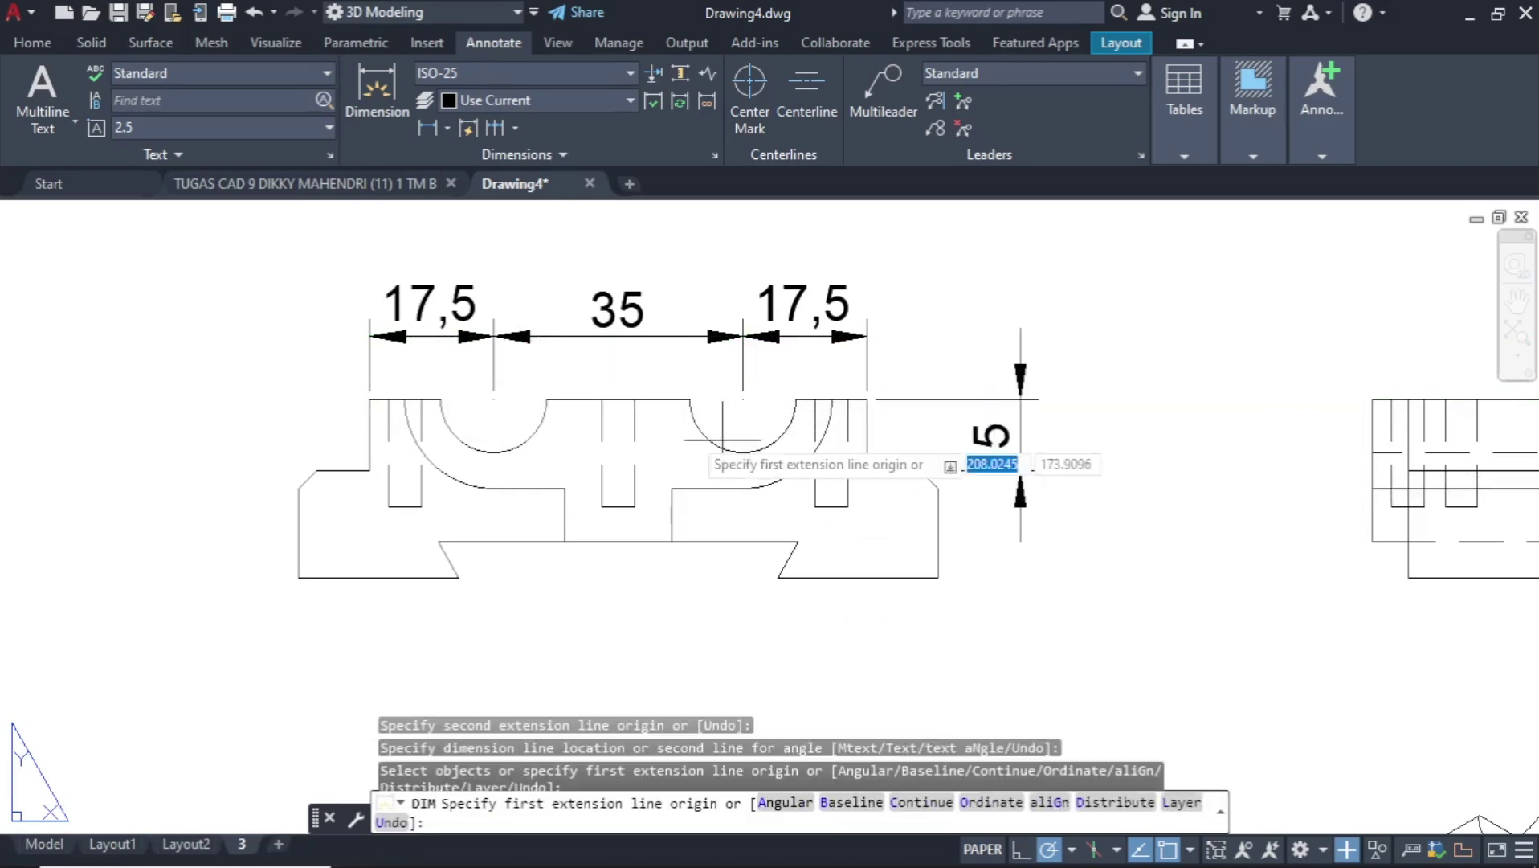
{"action": "left_click", "coordinate": [370, 470]}
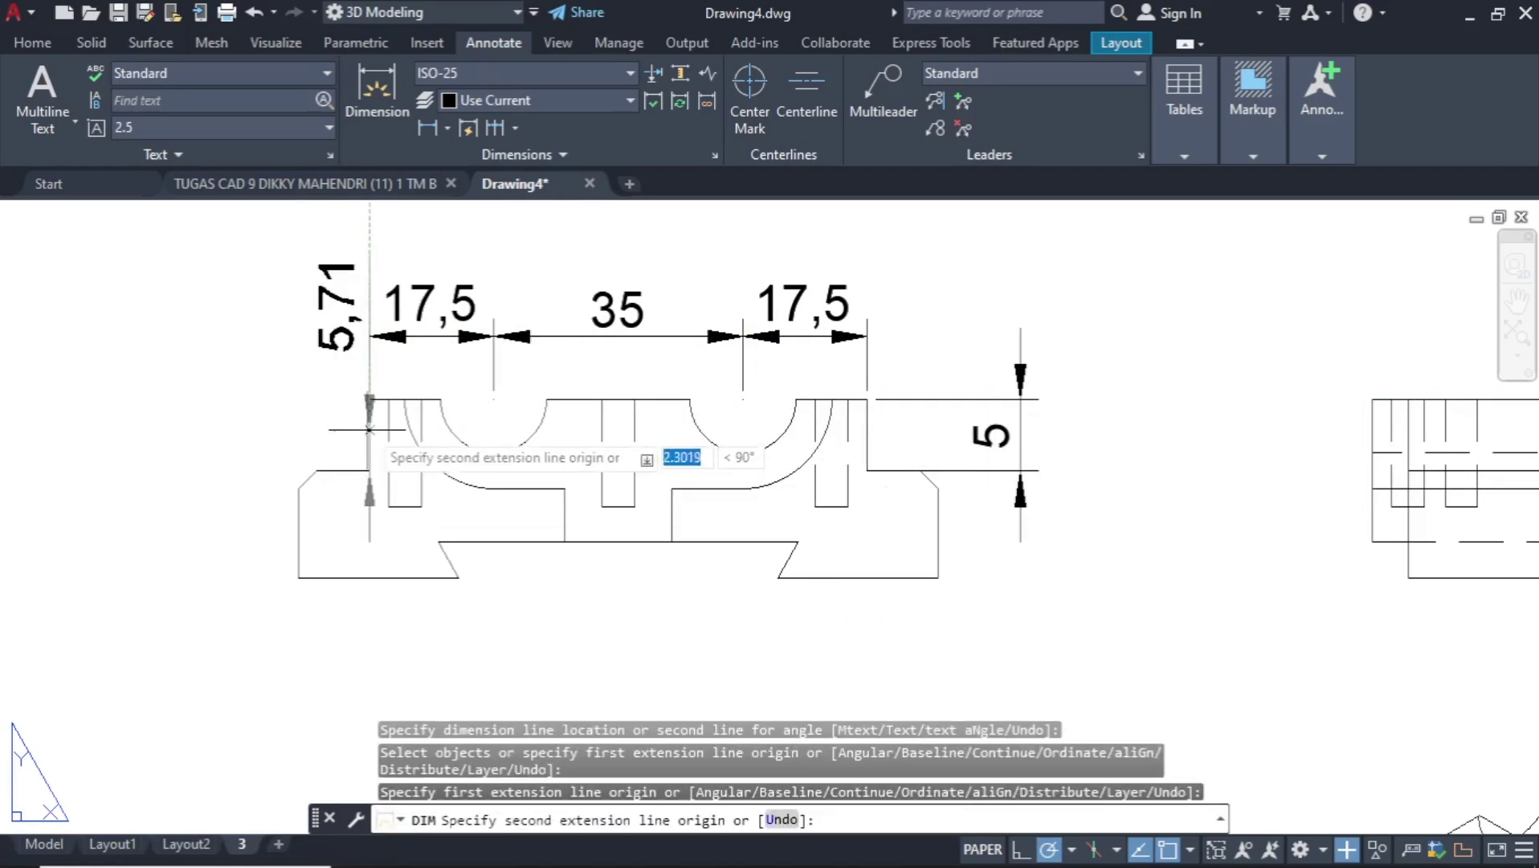
{"action": "left_click", "coordinate": [370, 399]}
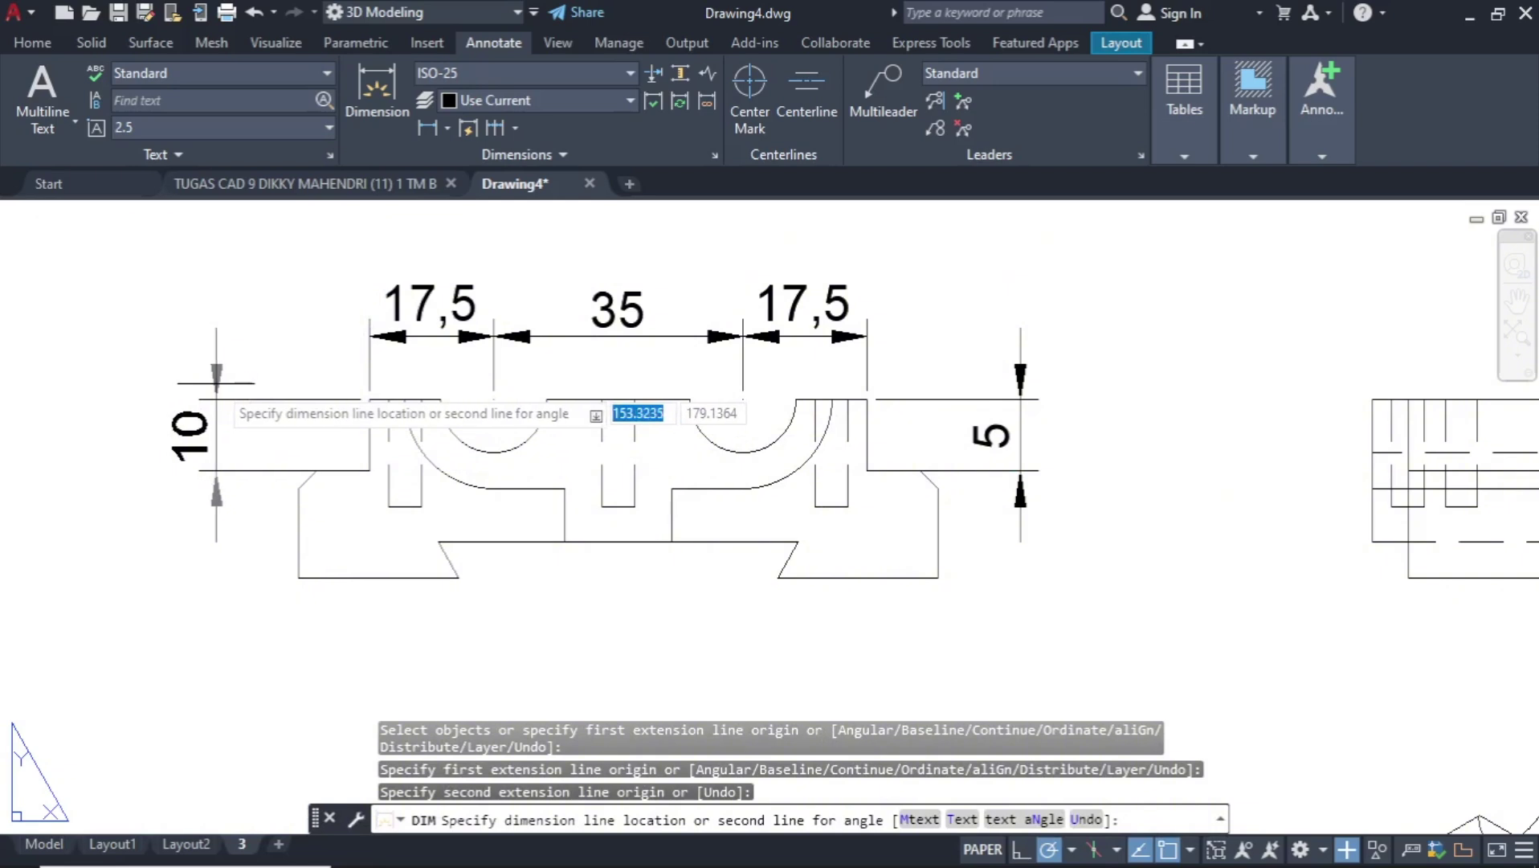
{"action": "left_click", "coordinate": [216, 386]}
{"action": "left_click", "coordinate": [868, 470]}
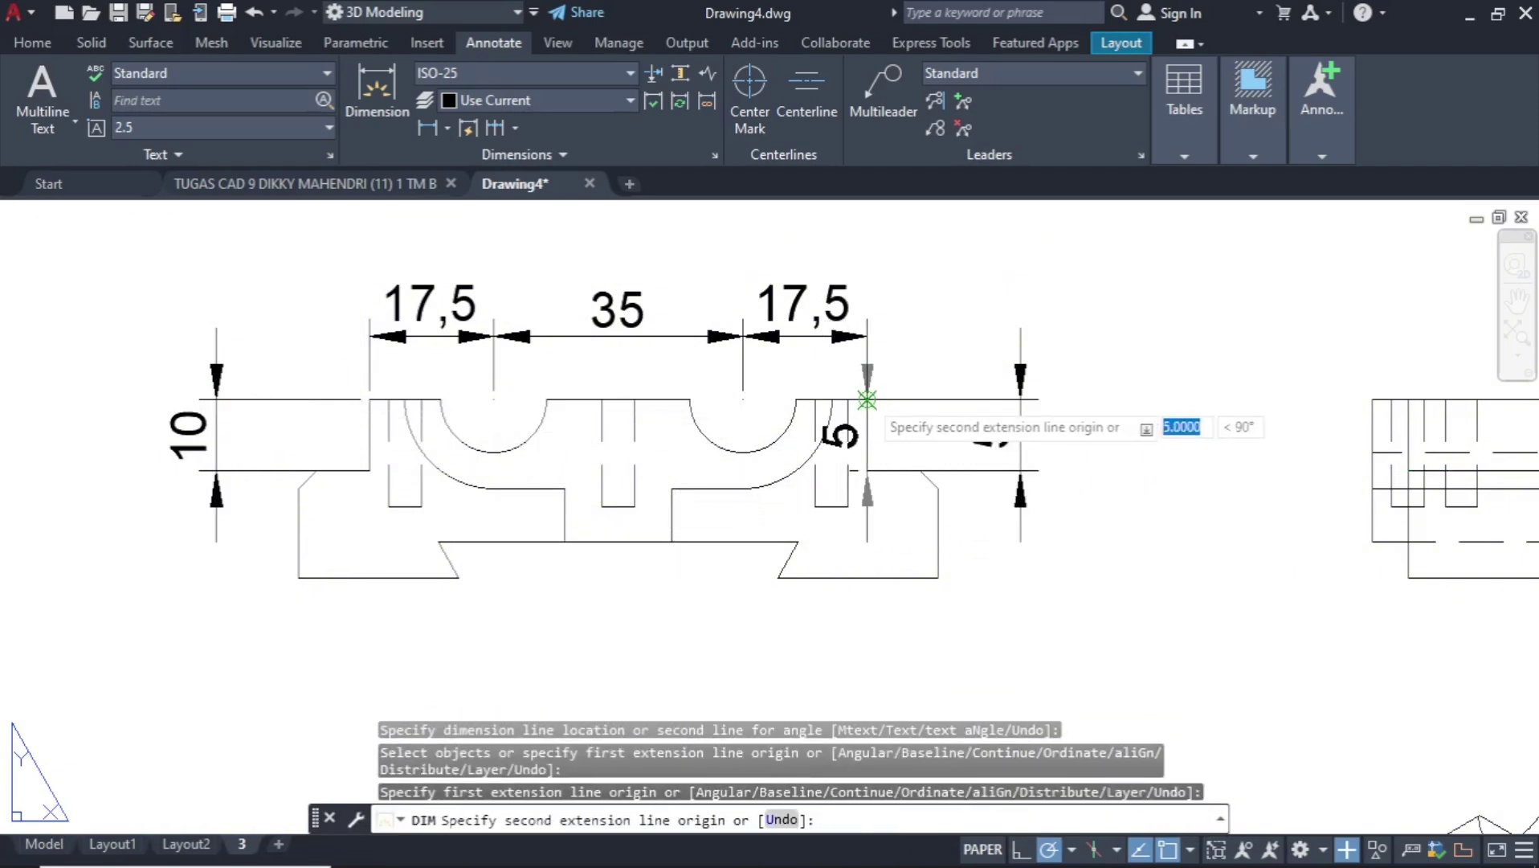
{"action": "left_click", "coordinate": [867, 399]}
{"action": "left_click", "coordinate": [1020, 434]}
{"action": "key", "text": "Escape"}
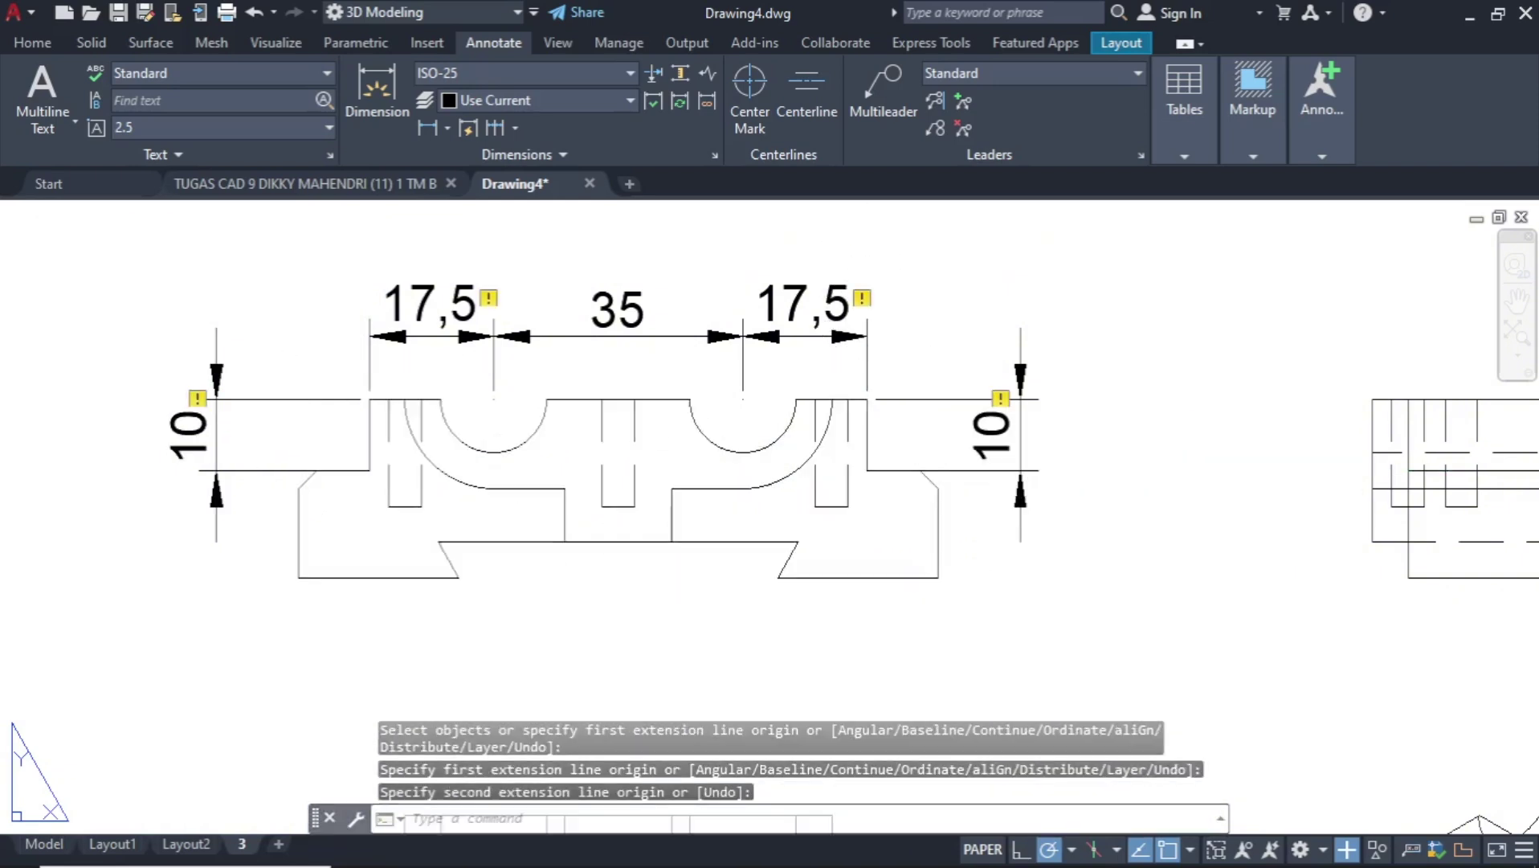
Add the lower left 5 height and the 15 width under the slot.
{"action": "key", "text": "Return"}
{"action": "left_click", "coordinate": [441, 541]}
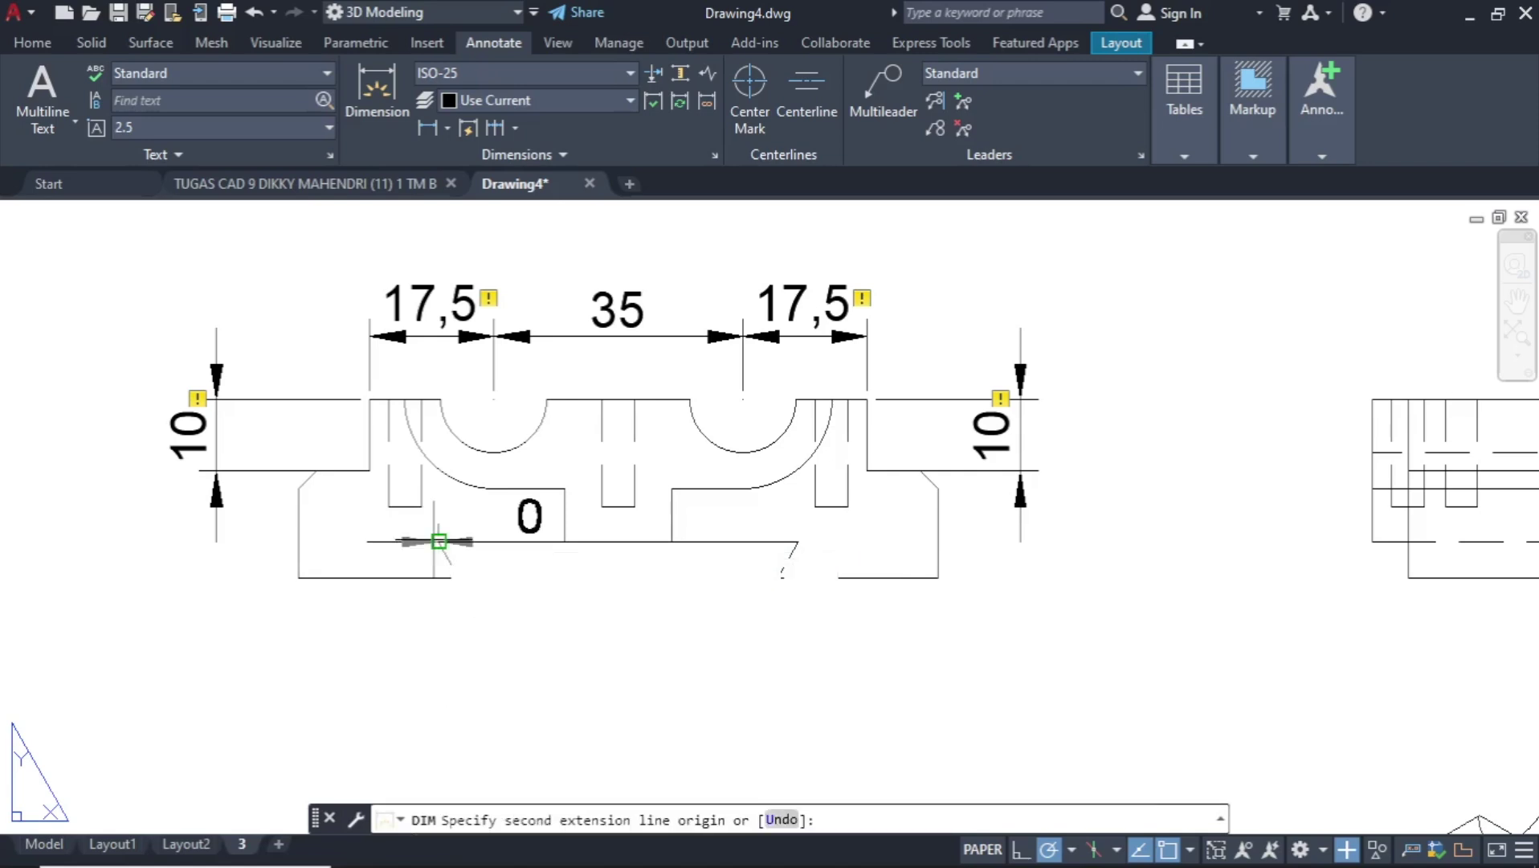
{"action": "left_click", "coordinate": [454, 577]}
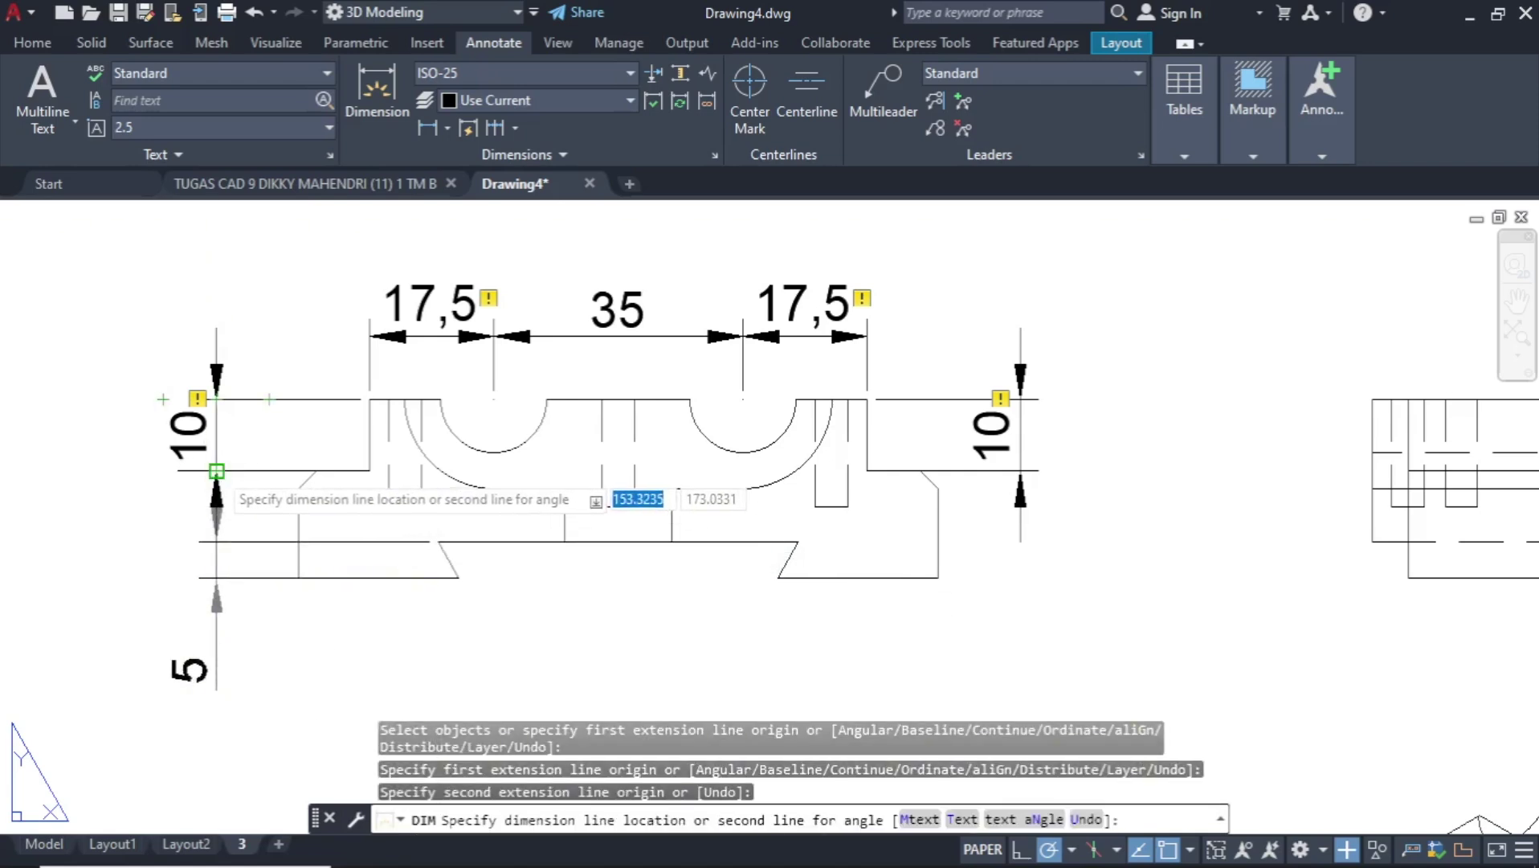
{"action": "left_click", "coordinate": [217, 471]}
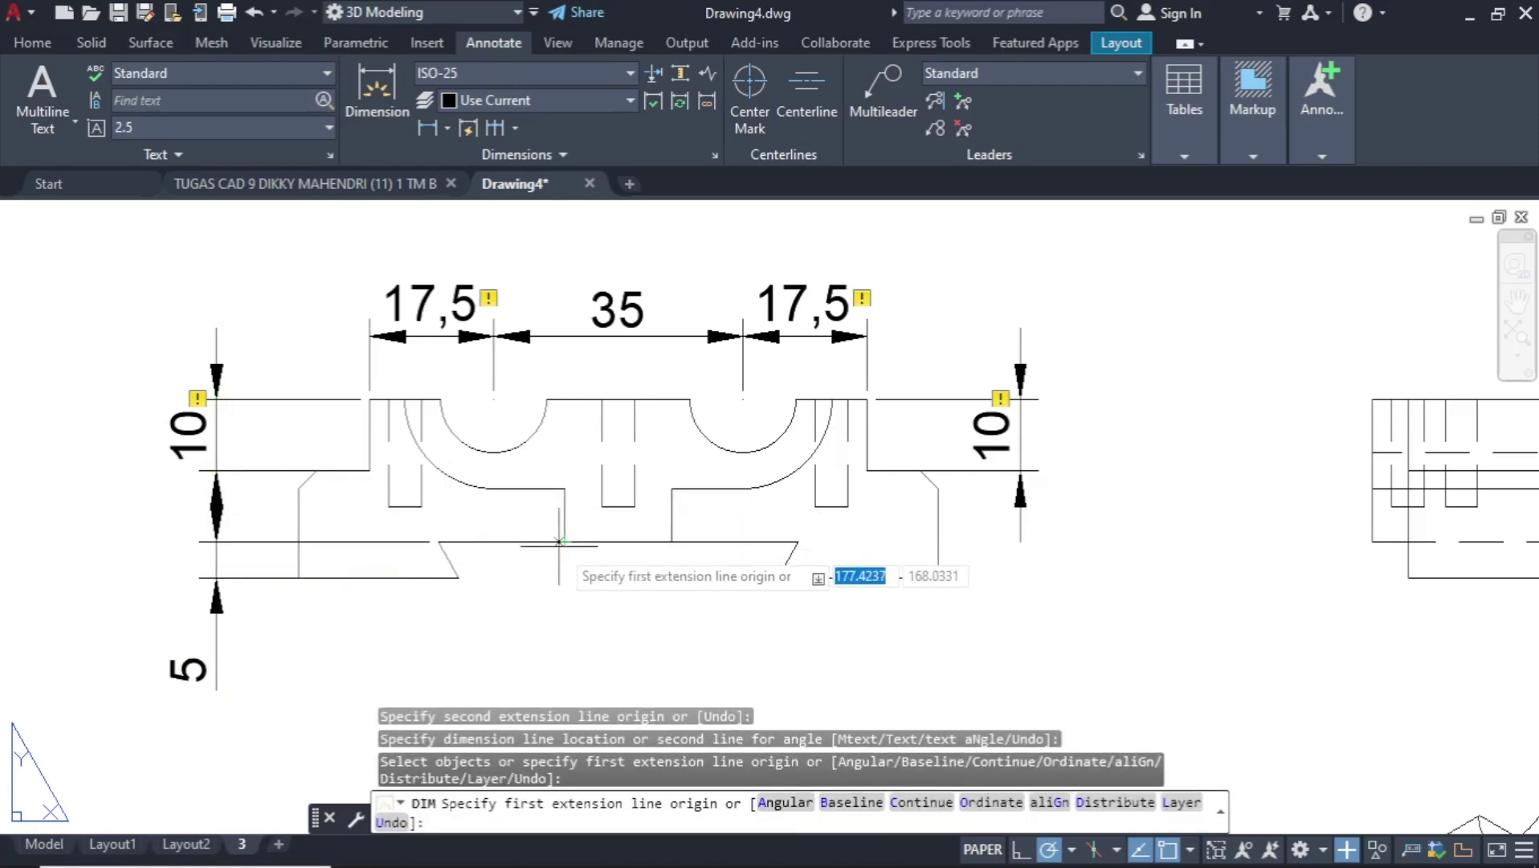
{"action": "left_click", "coordinate": [565, 540]}
{"action": "left_click", "coordinate": [671, 540]}
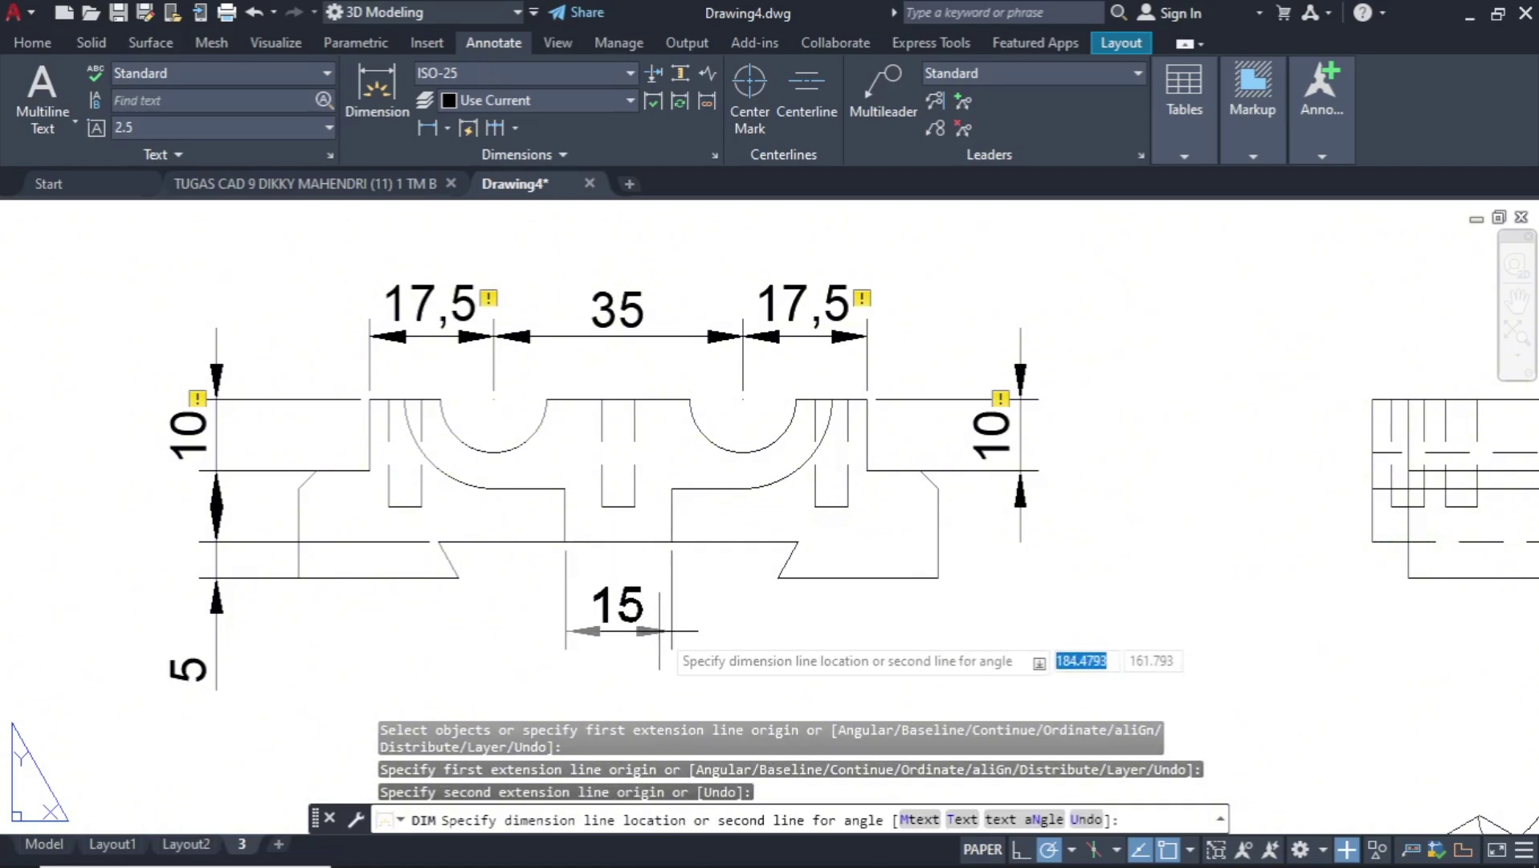
{"action": "left_click", "coordinate": [643, 591]}
Add the 45 and 11,25 bottom width dimensions below the trapezoid.
{"action": "middle_click_drag", "start_coordinate": [459, 577], "coordinate": [455, 509]}
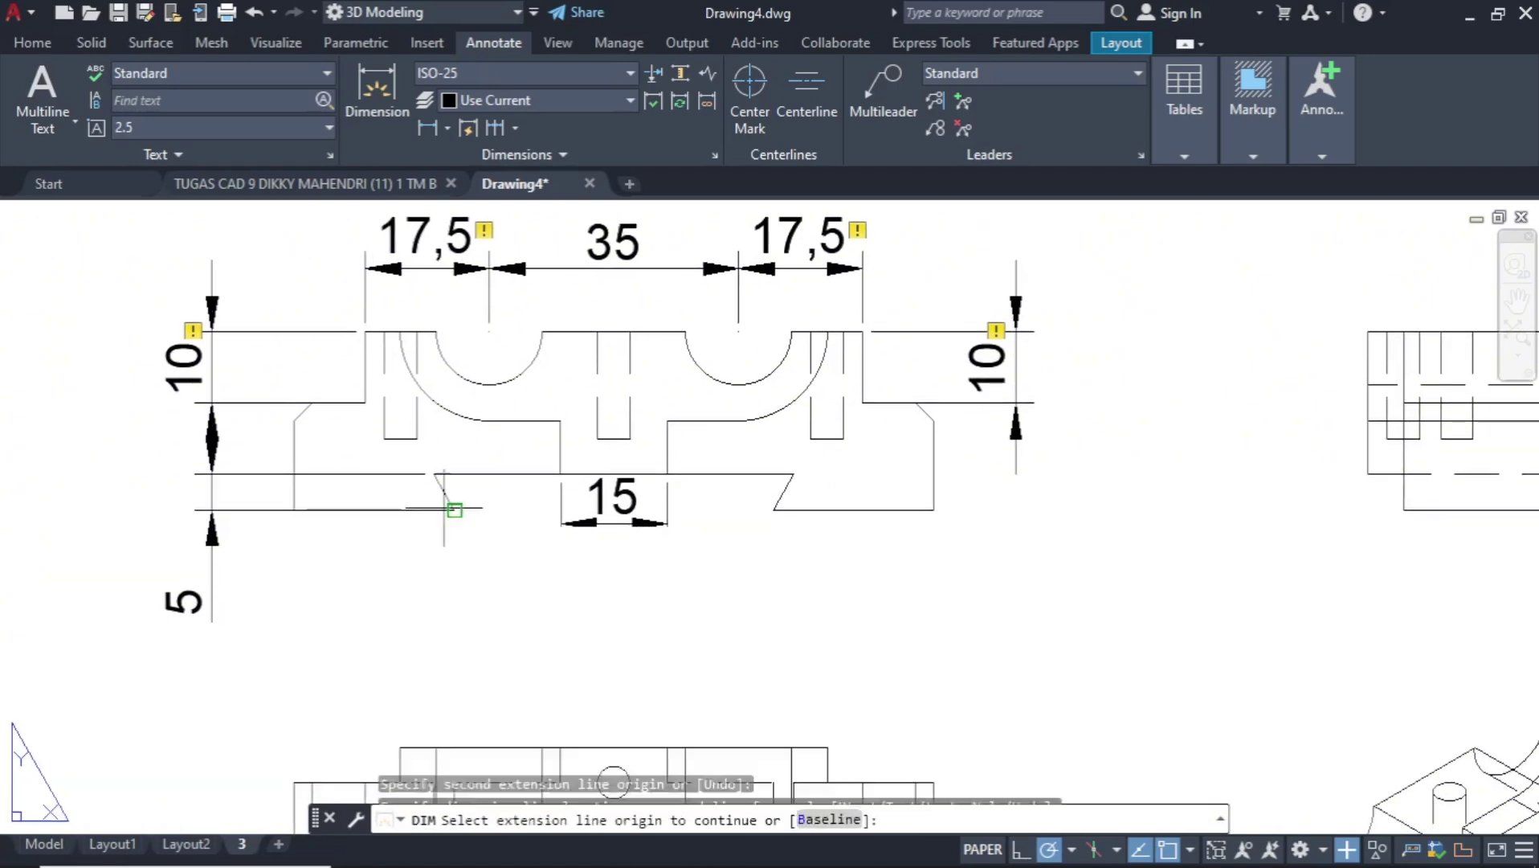
{"action": "left_click", "coordinate": [455, 509]}
{"action": "left_click", "coordinate": [774, 509]}
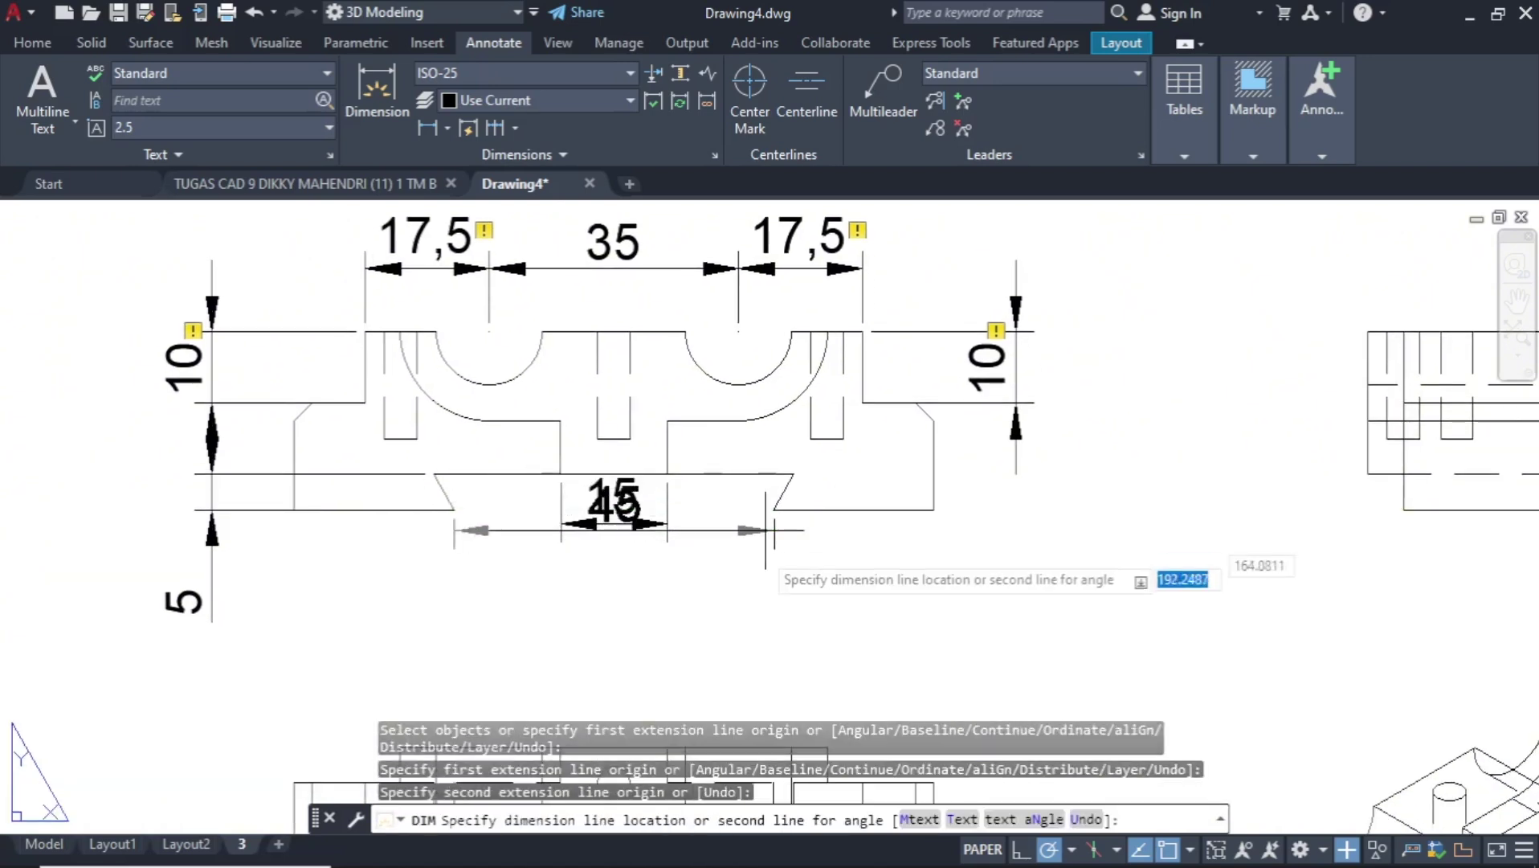
{"action": "left_click", "coordinate": [764, 611]}
{"action": "left_click", "coordinate": [775, 509]}
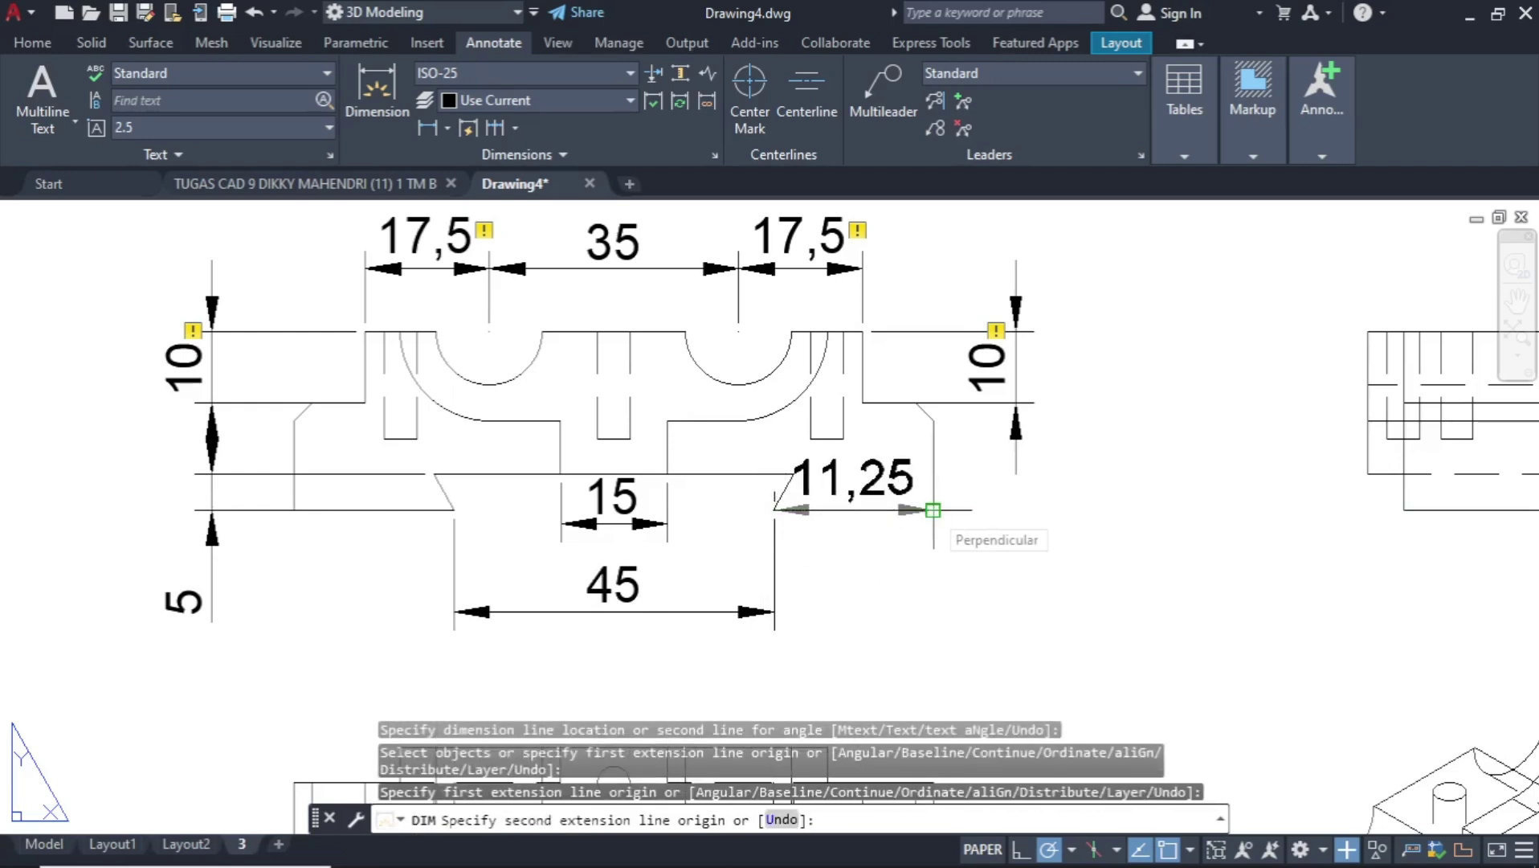
{"action": "left_click", "coordinate": [933, 509]}
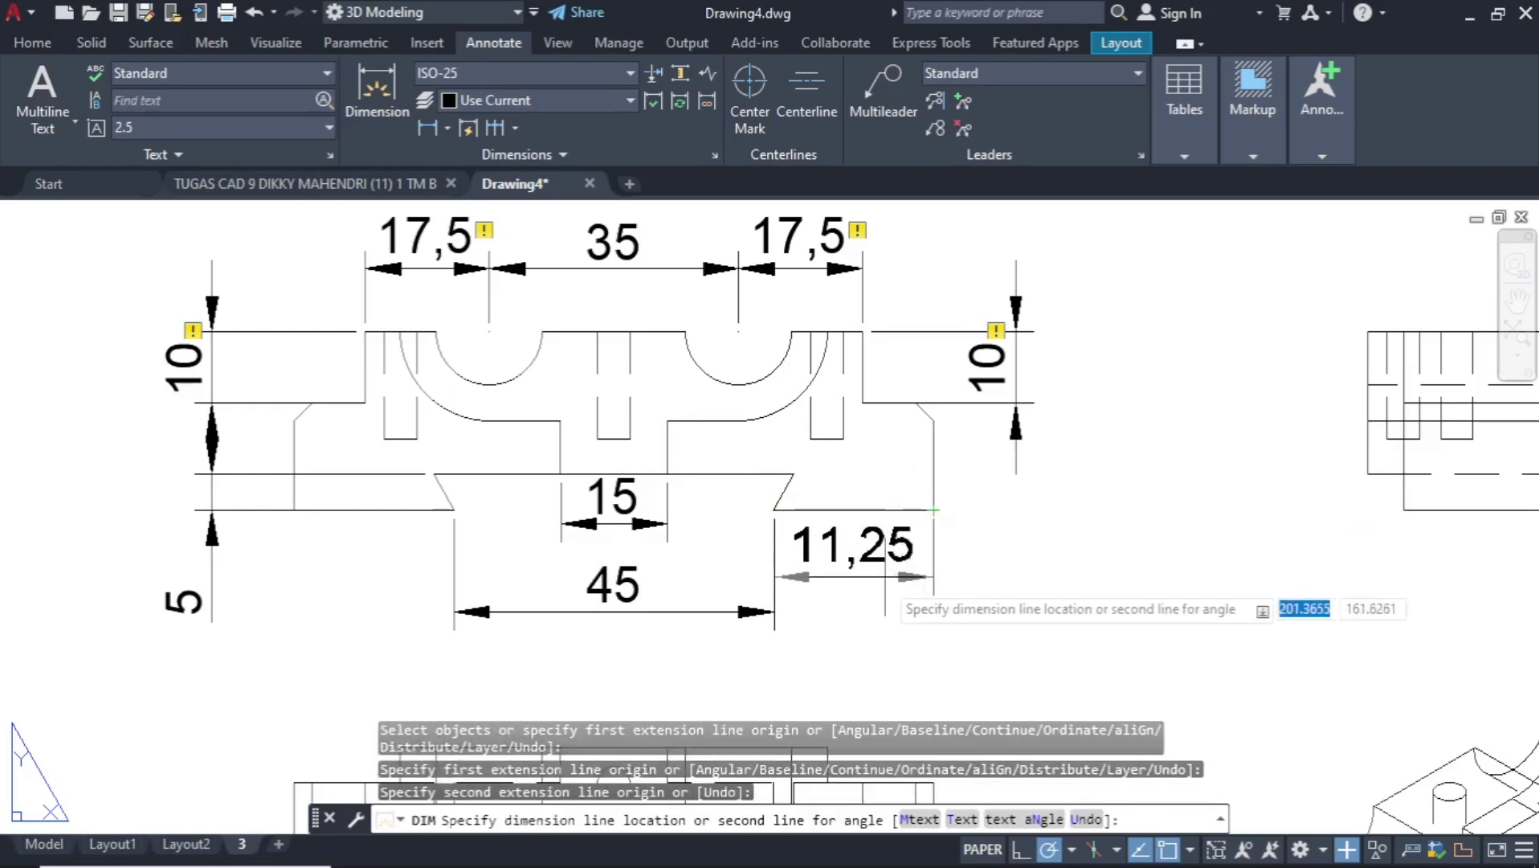
{"action": "left_click", "coordinate": [806, 612]}
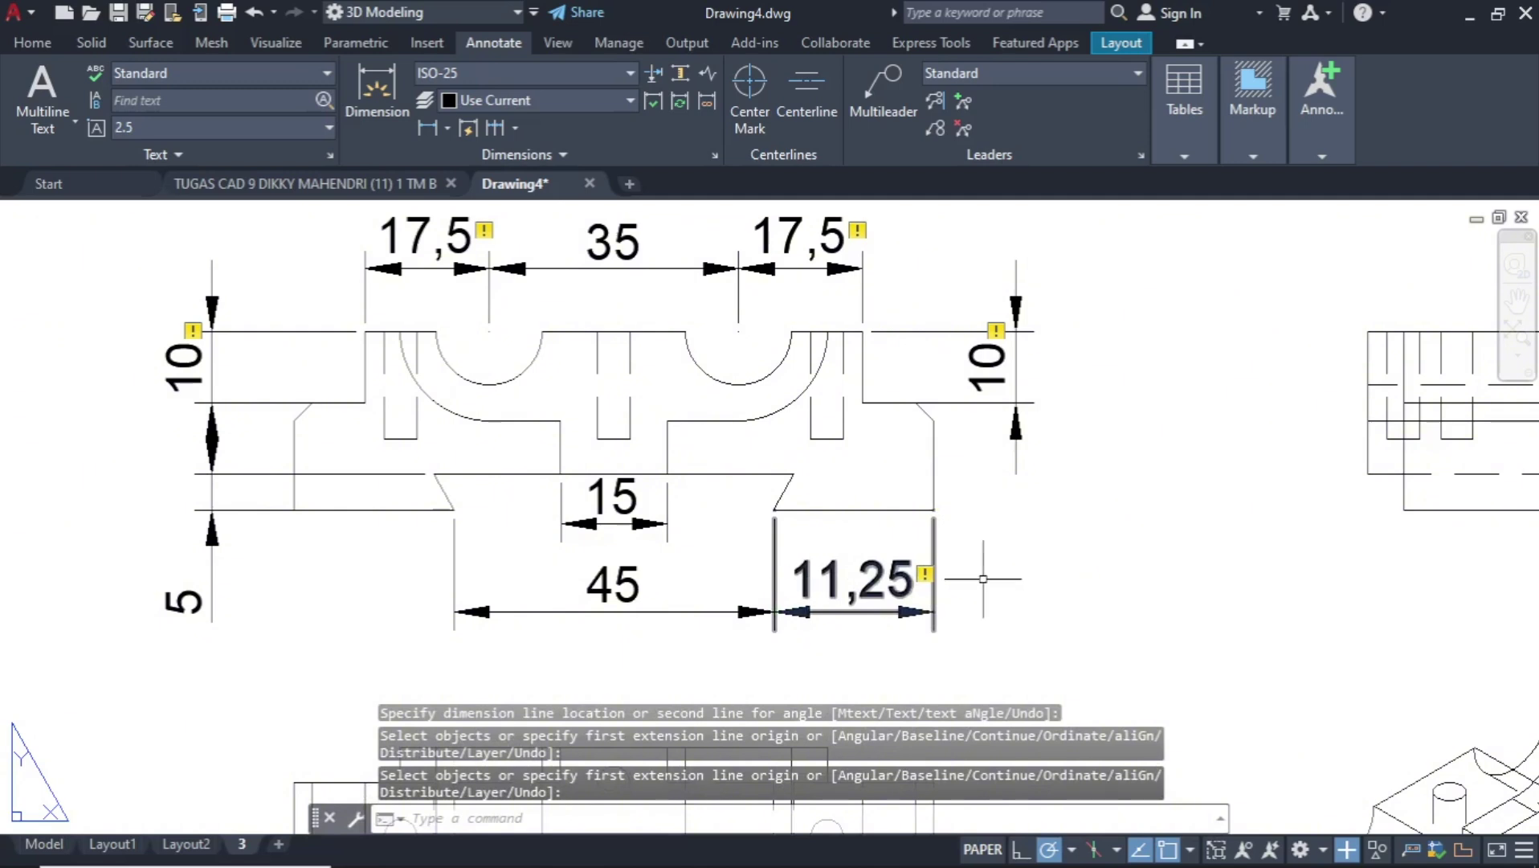
Cancel an accidental angled dimension and open the dimension-type dropdown.
{"action": "left_click", "coordinate": [377, 89]}
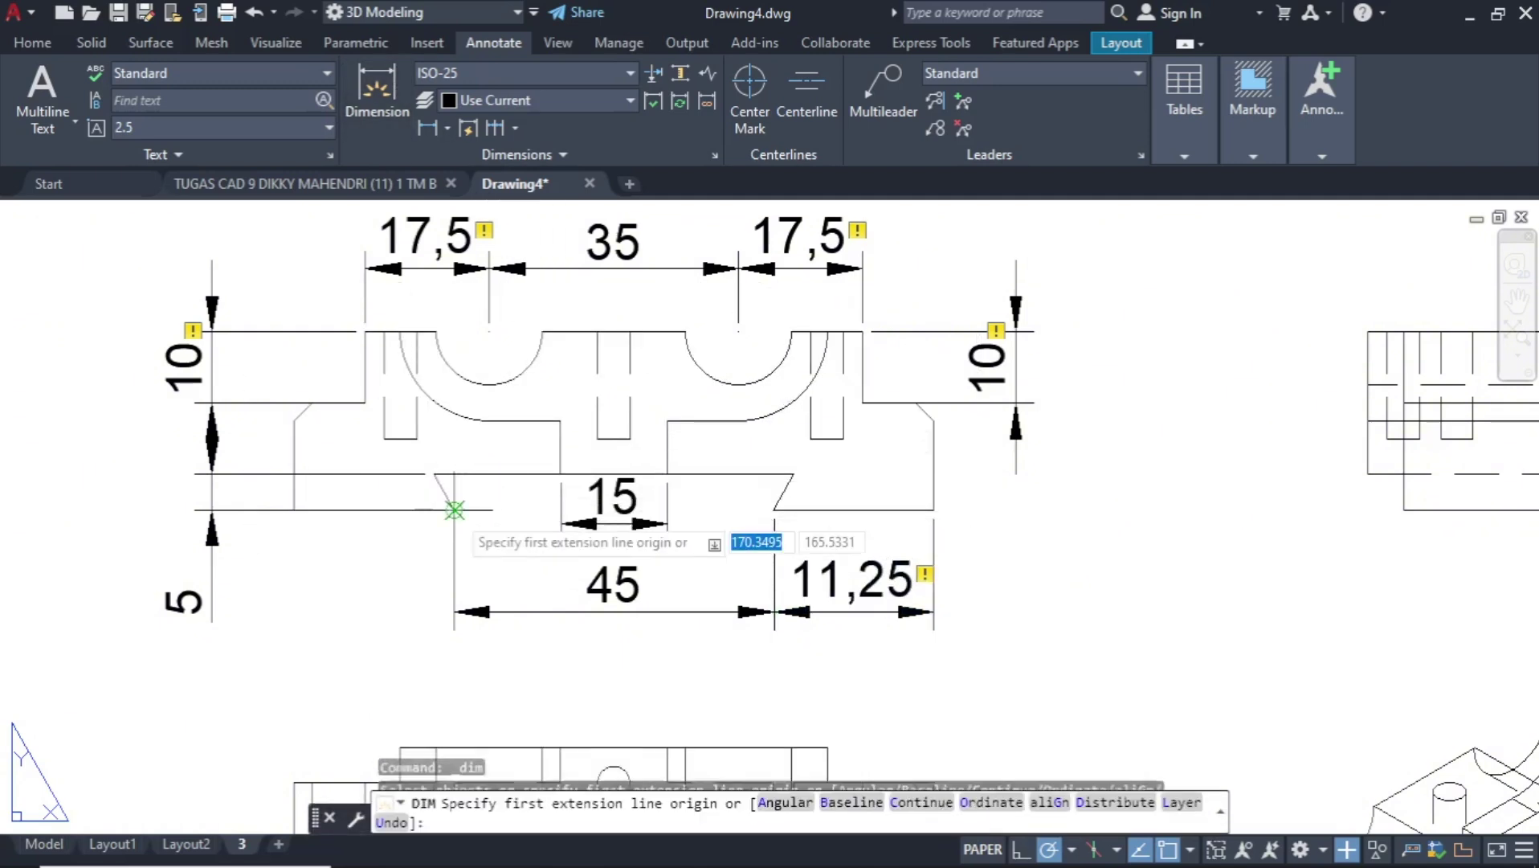
{"action": "left_click", "coordinate": [455, 510]}
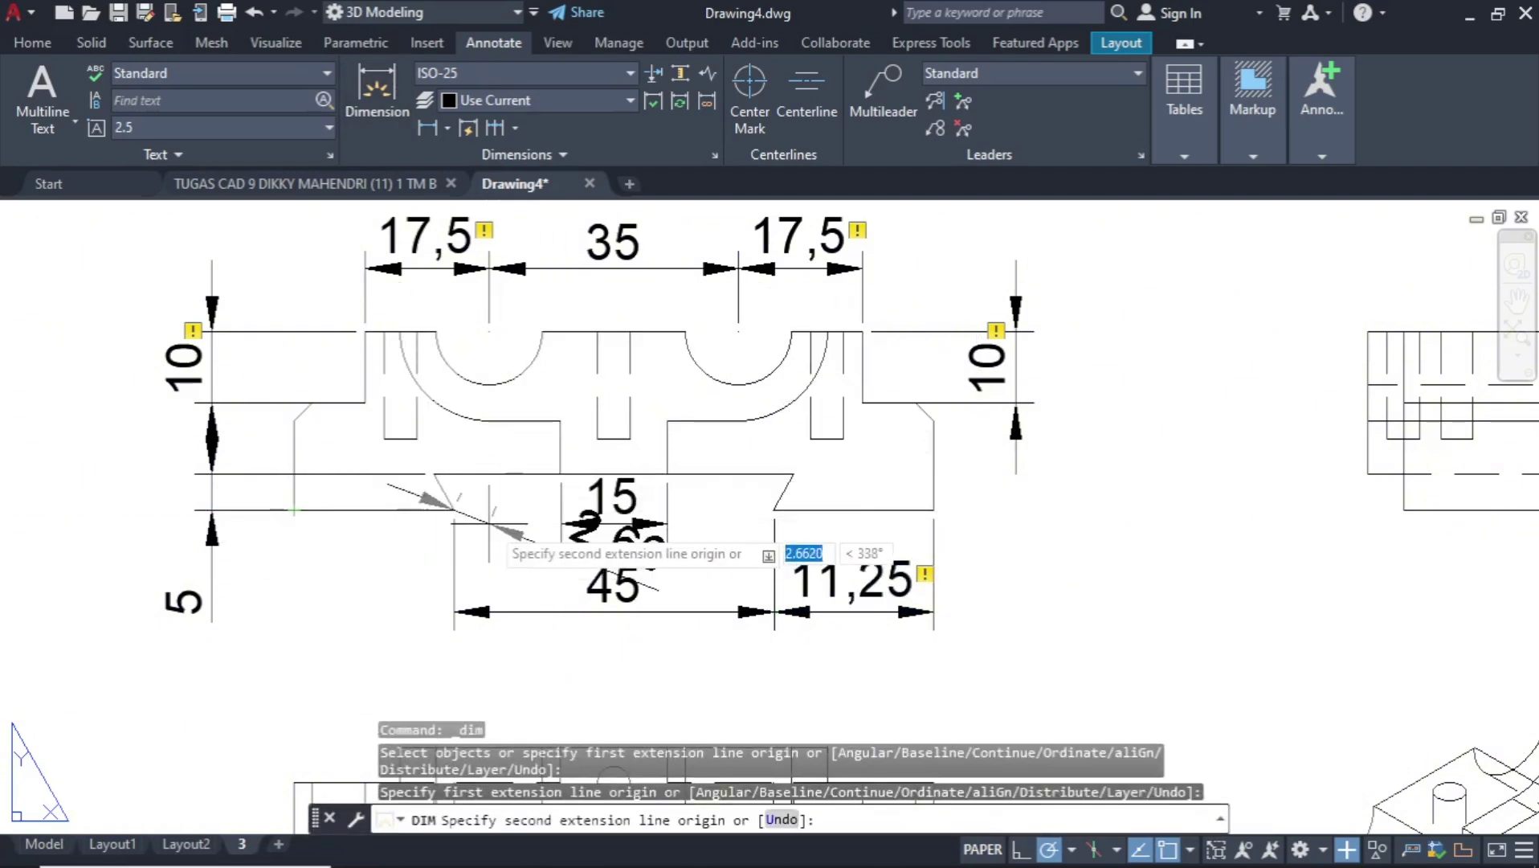
{"action": "key", "text": "Escape"}
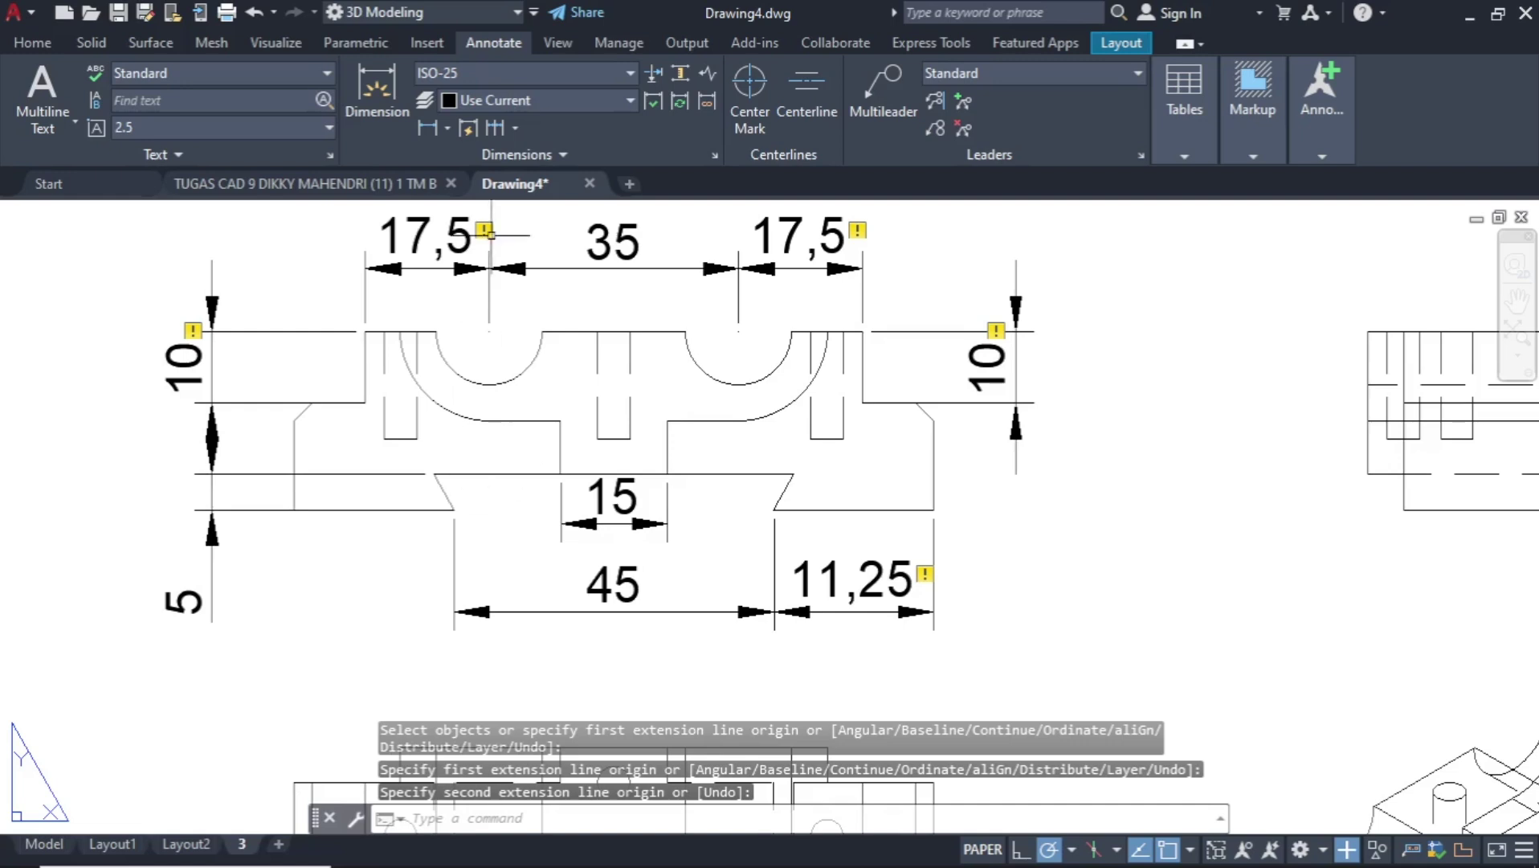
{"action": "left_click", "coordinate": [446, 127]}
Add R7,5 and R12,5 radius dimensions to the front view's arcs.
{"action": "left_click", "coordinate": [478, 347]}
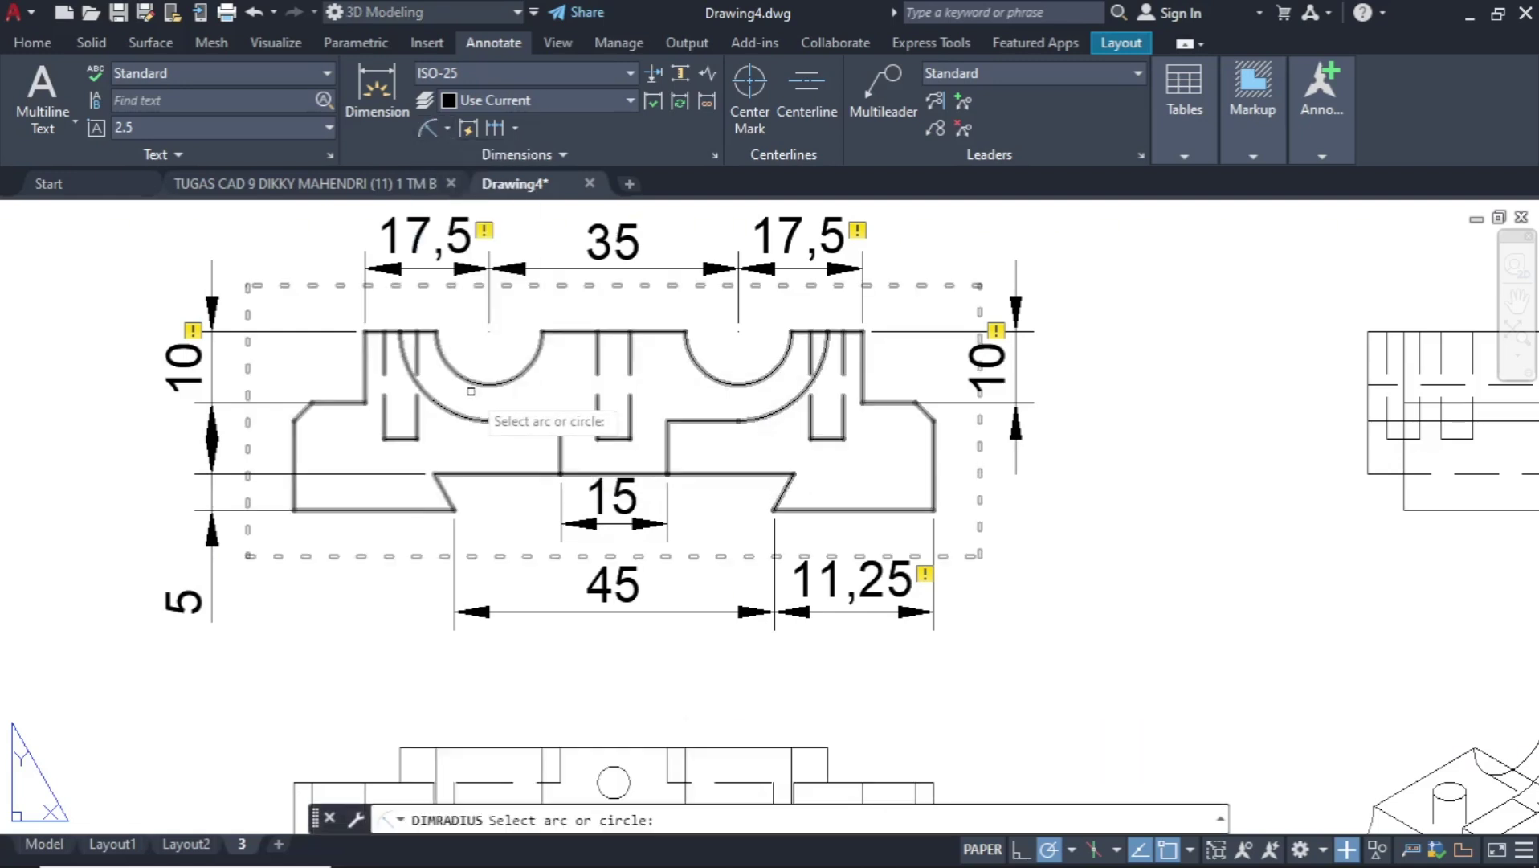
{"action": "left_click", "coordinate": [470, 391]}
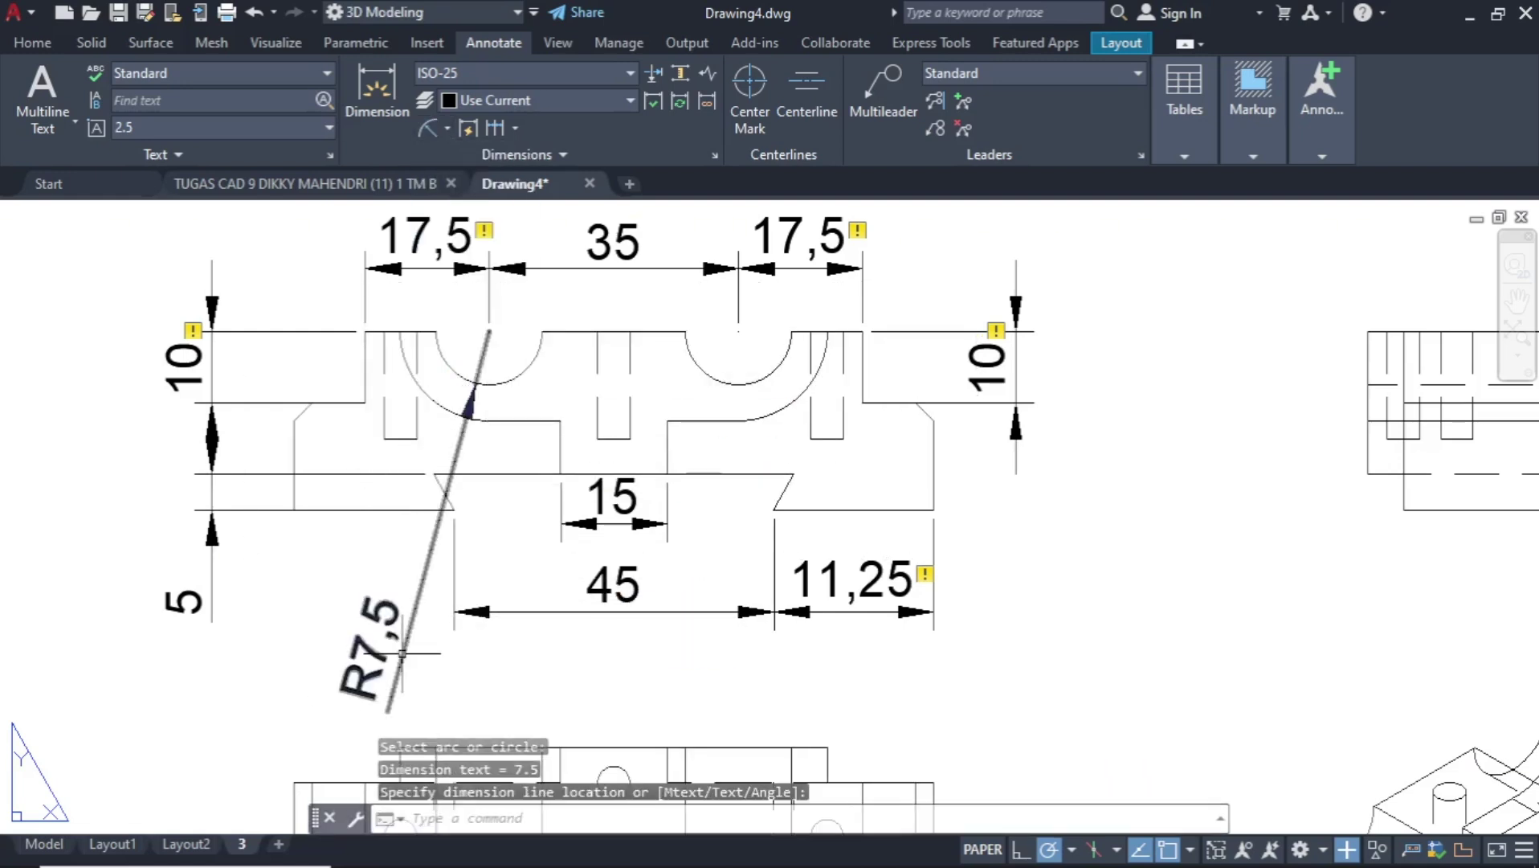
{"action": "left_click", "coordinate": [402, 653]}
{"action": "key", "text": "Return"}
{"action": "left_click", "coordinate": [465, 417]}
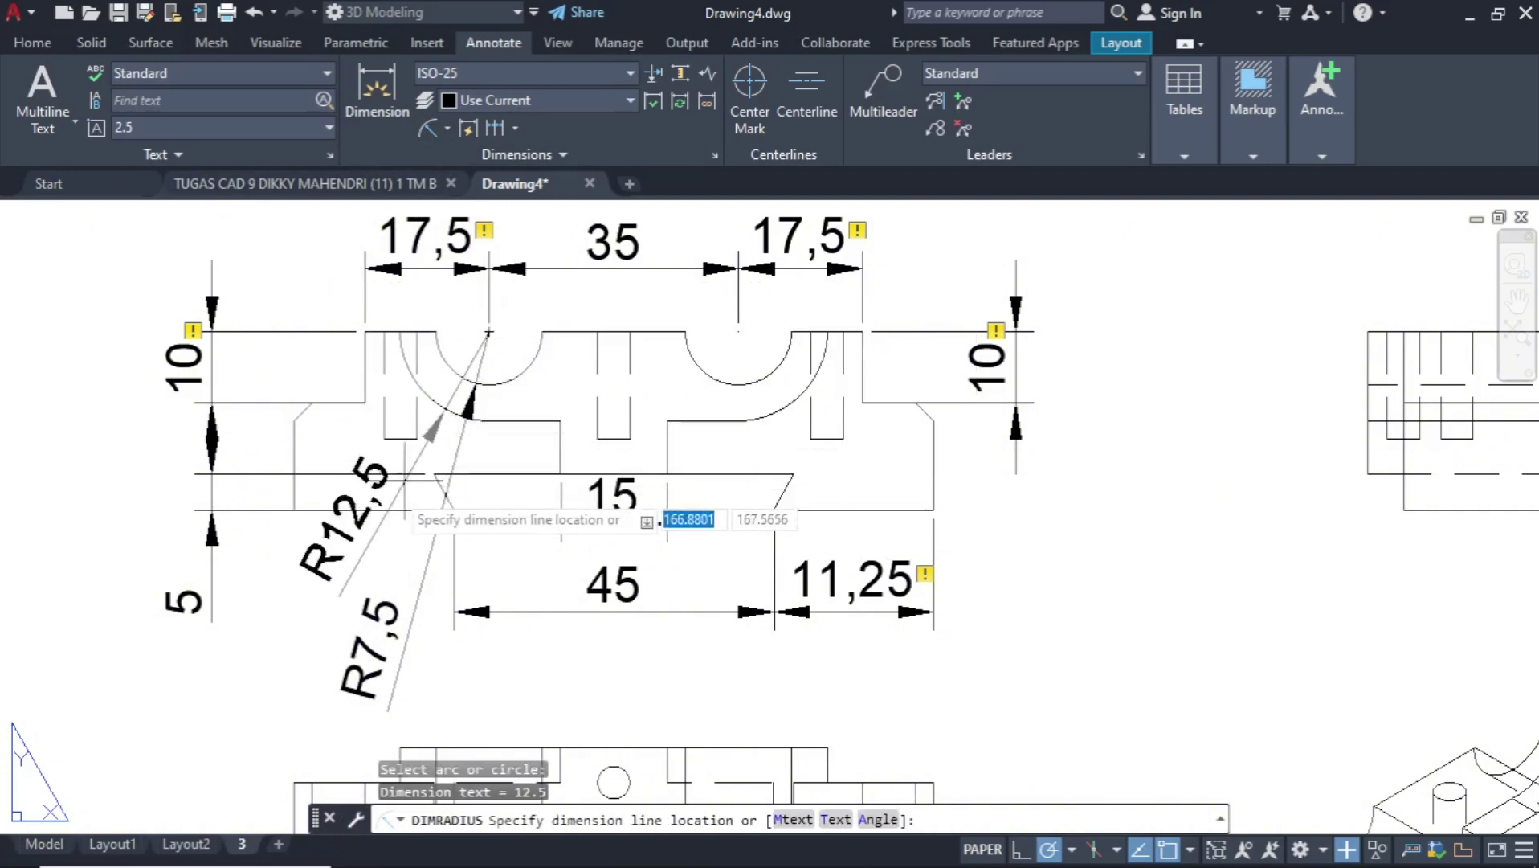
{"action": "left_click", "coordinate": [284, 640]}
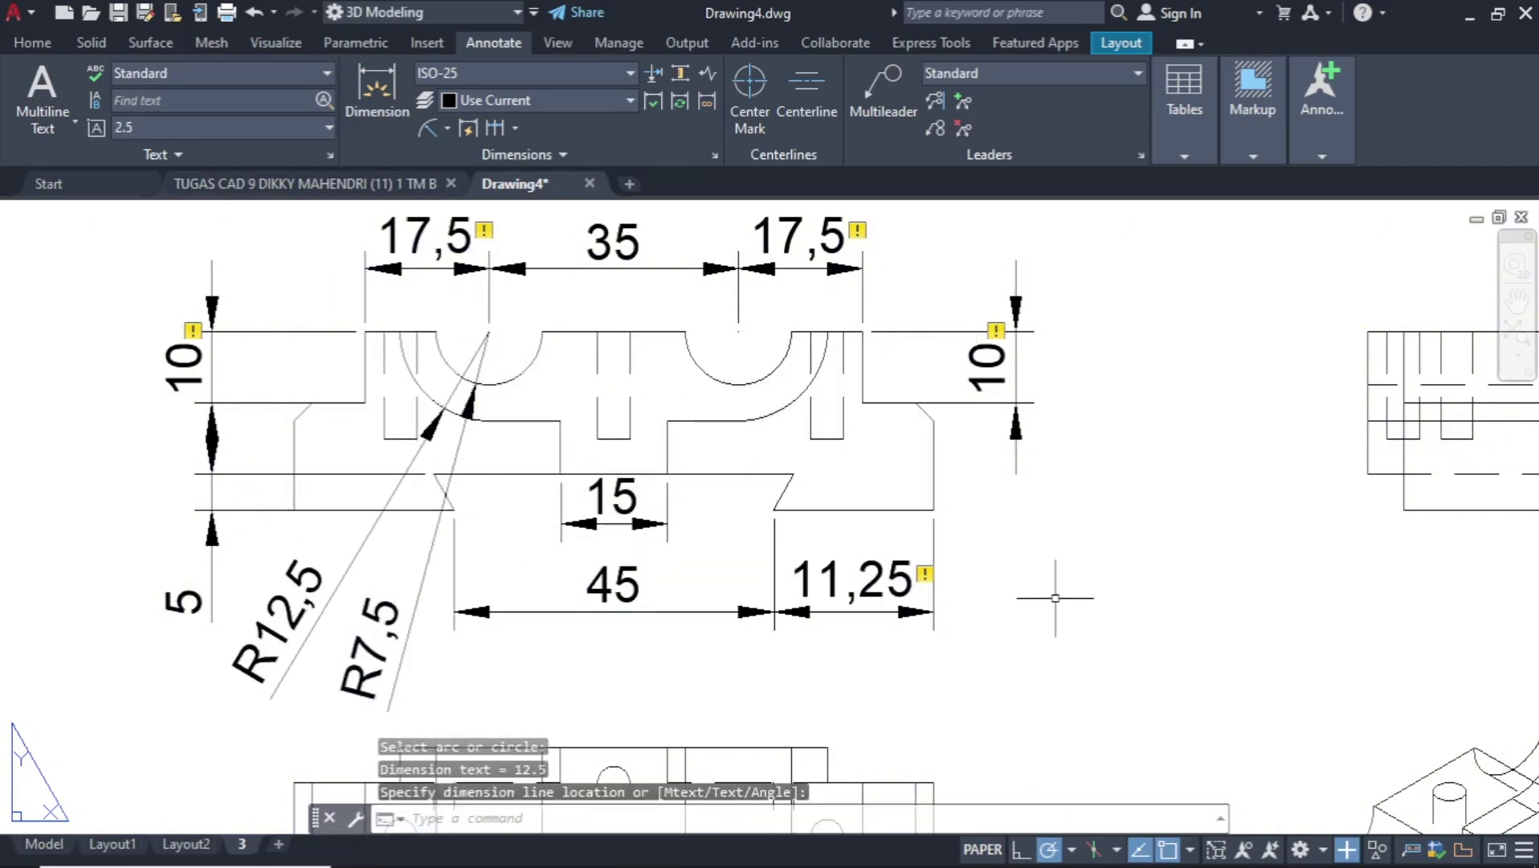
Reassociate the 11,25 dimension to the trapezoid's right corner points.
{"action": "left_click", "coordinate": [925, 574]}
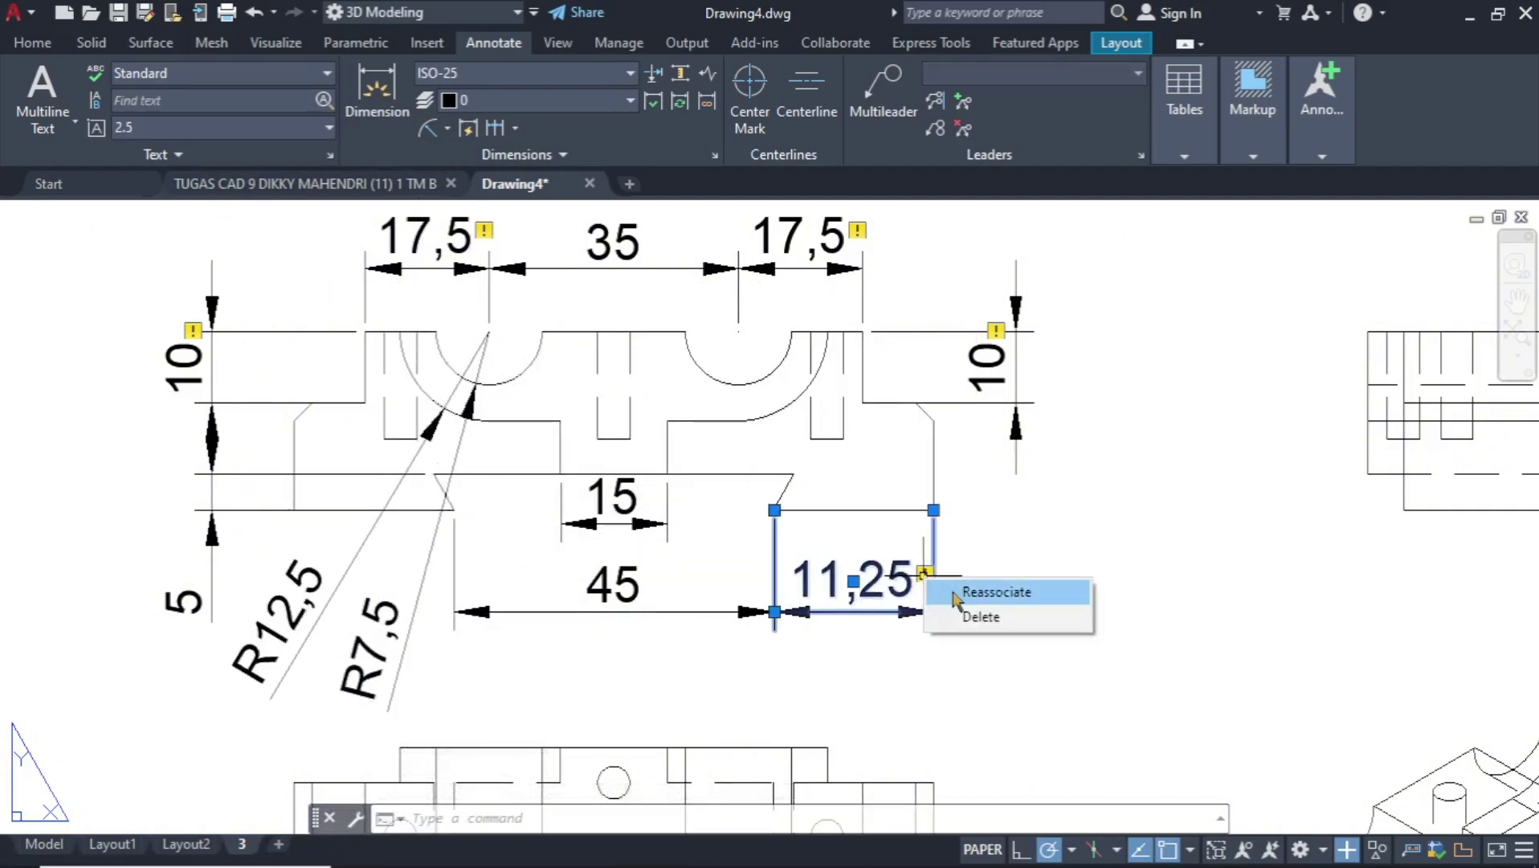
{"action": "left_click", "coordinate": [952, 591]}
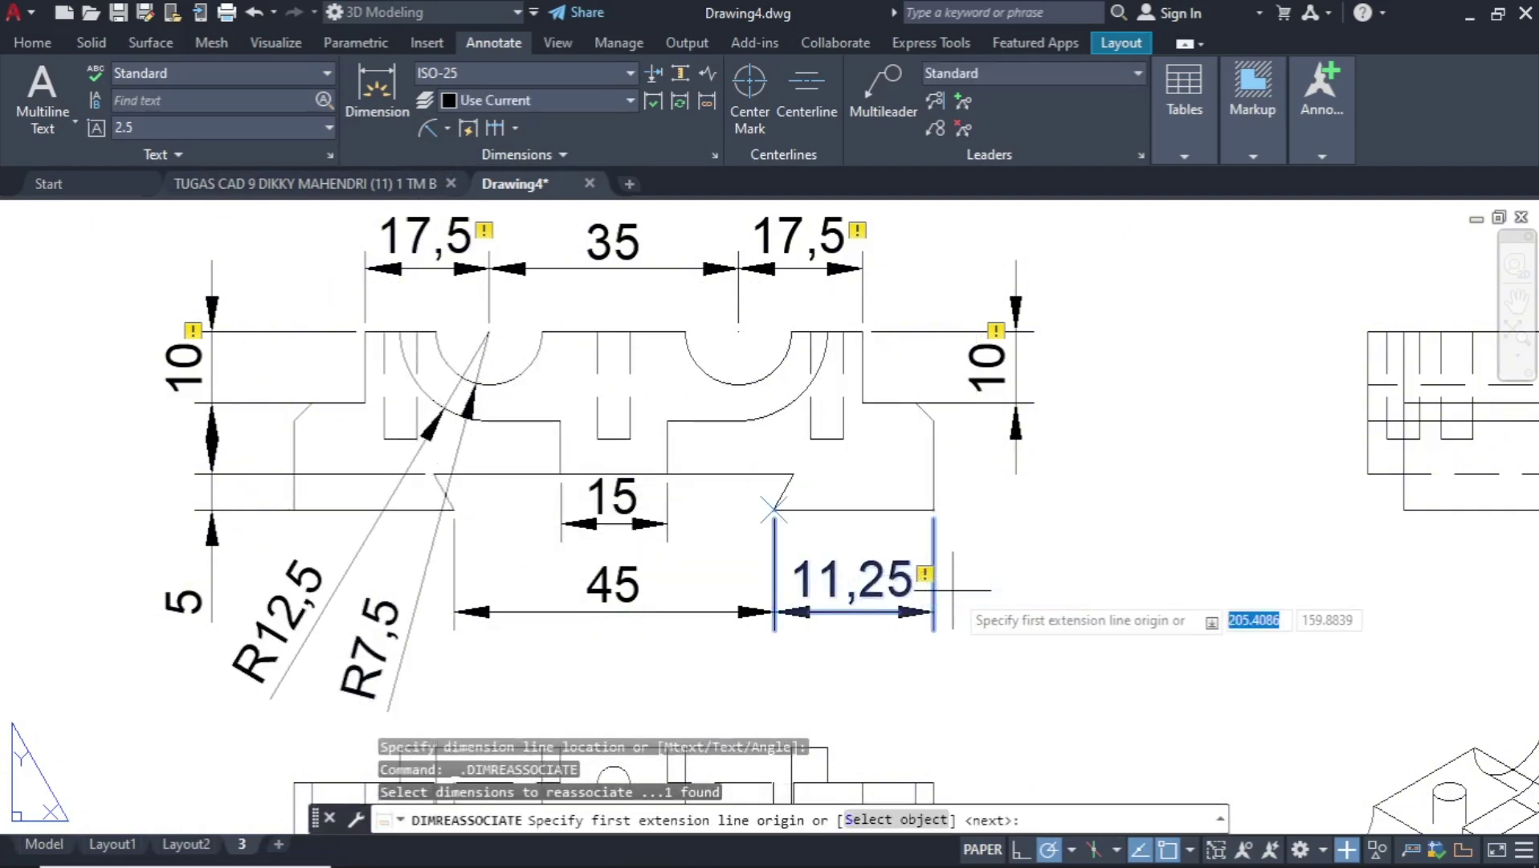
{"action": "left_click", "coordinate": [775, 510]}
{"action": "left_click", "coordinate": [934, 510]}
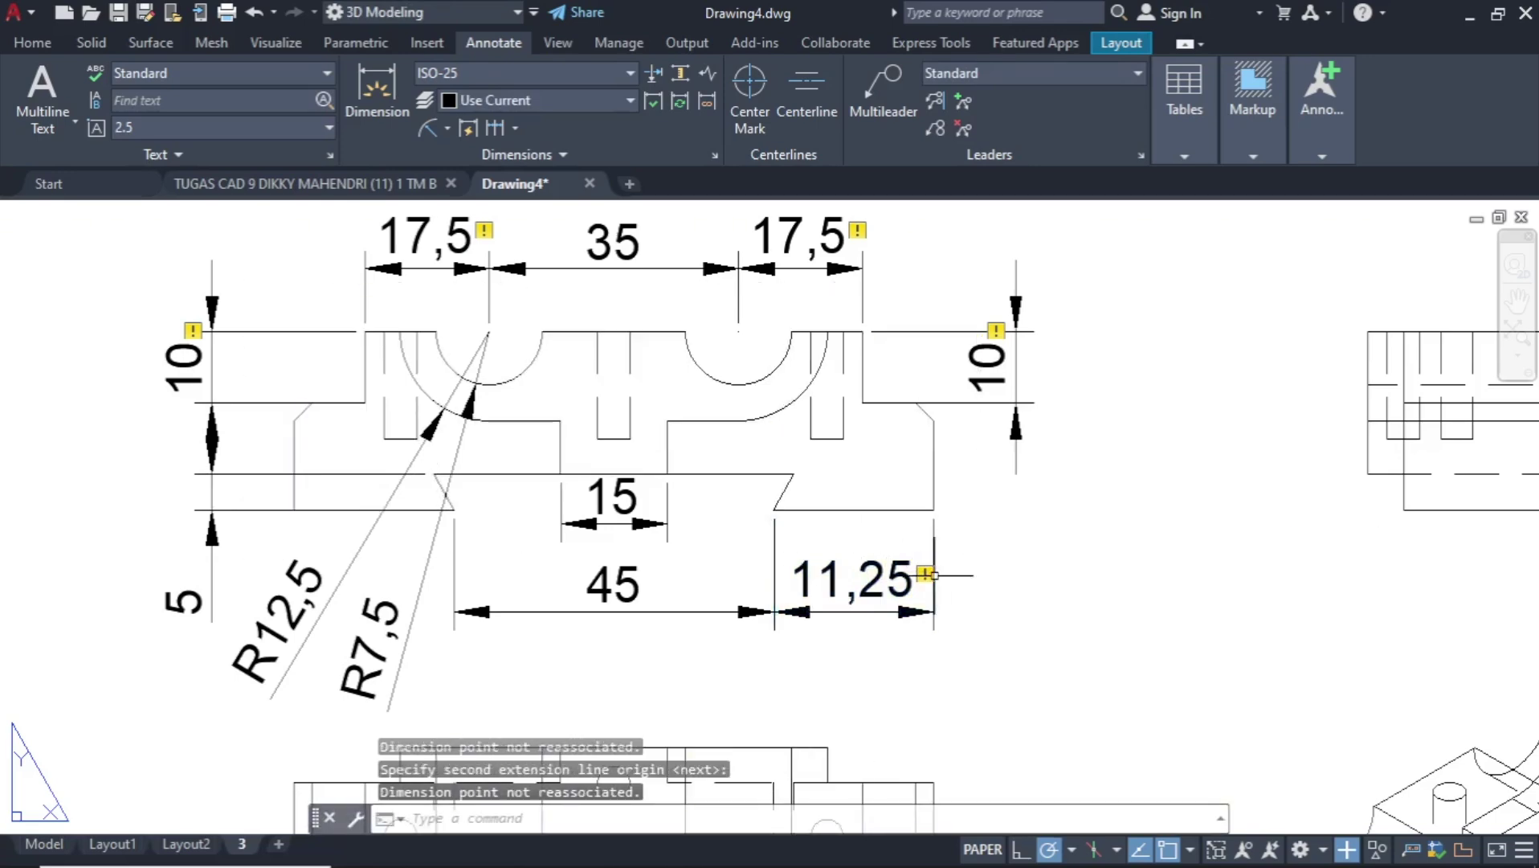
{"action": "scroll", "coordinate": [1186, 509], "scroll_direction": "down", "scroll_amount": 1}
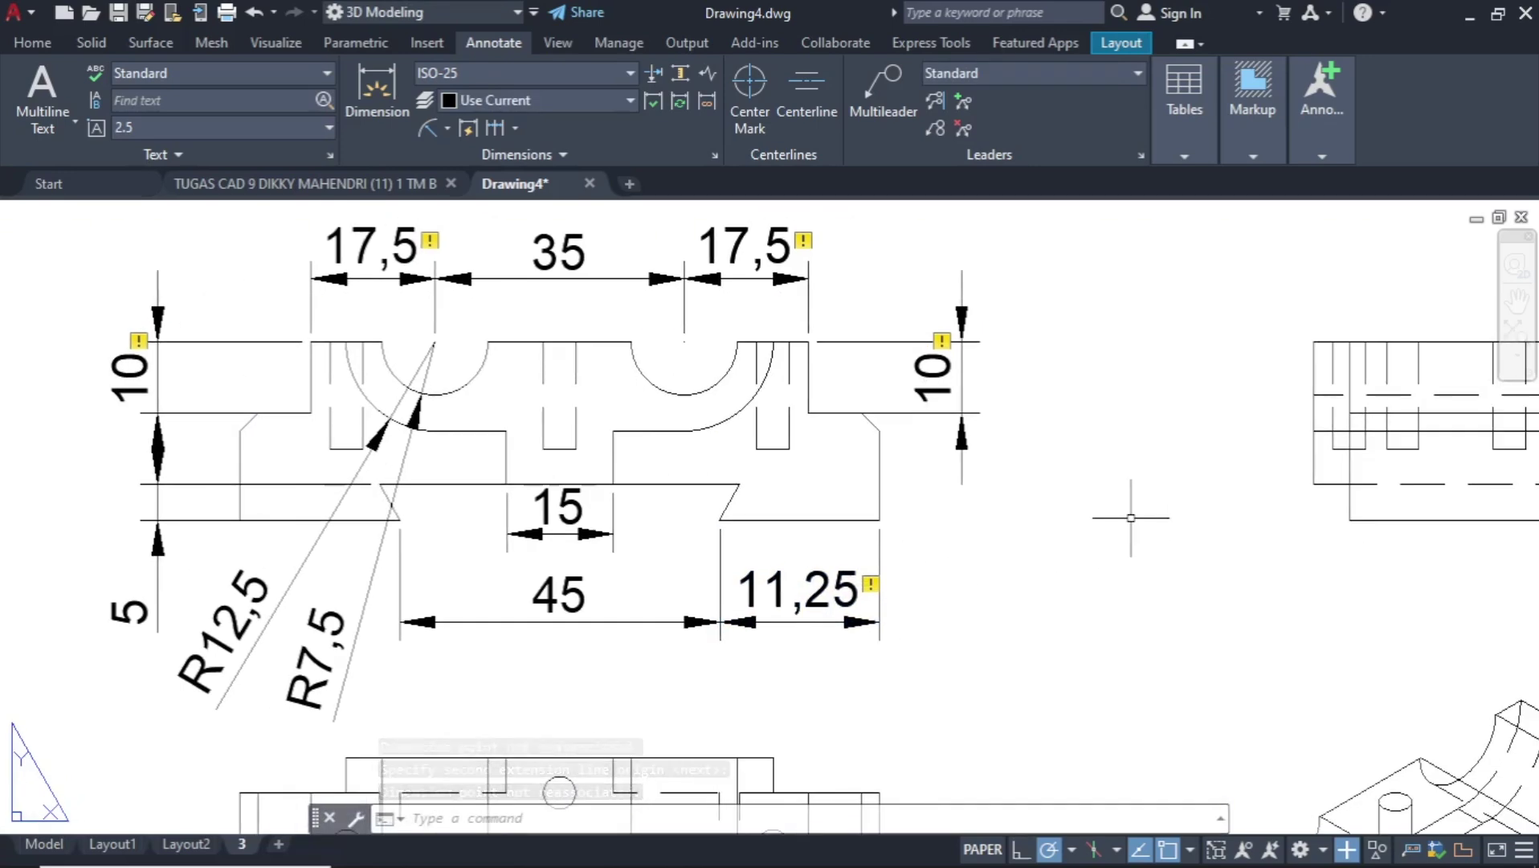
{"action": "scroll", "coordinate": [1175, 512], "scroll_direction": "down", "scroll_amount": 1}
Add the 60, 30 and 90 horizontal dimensions below the part's top view.
{"action": "mouse_move", "coordinate": [1174, 512]}
{"action": "middle_mouse_down"}
{"action": "mouse_move", "coordinate": [918, 539]}
{"action": "mouse_move", "coordinate": [932, 316]}
{"action": "middle_mouse_up"}
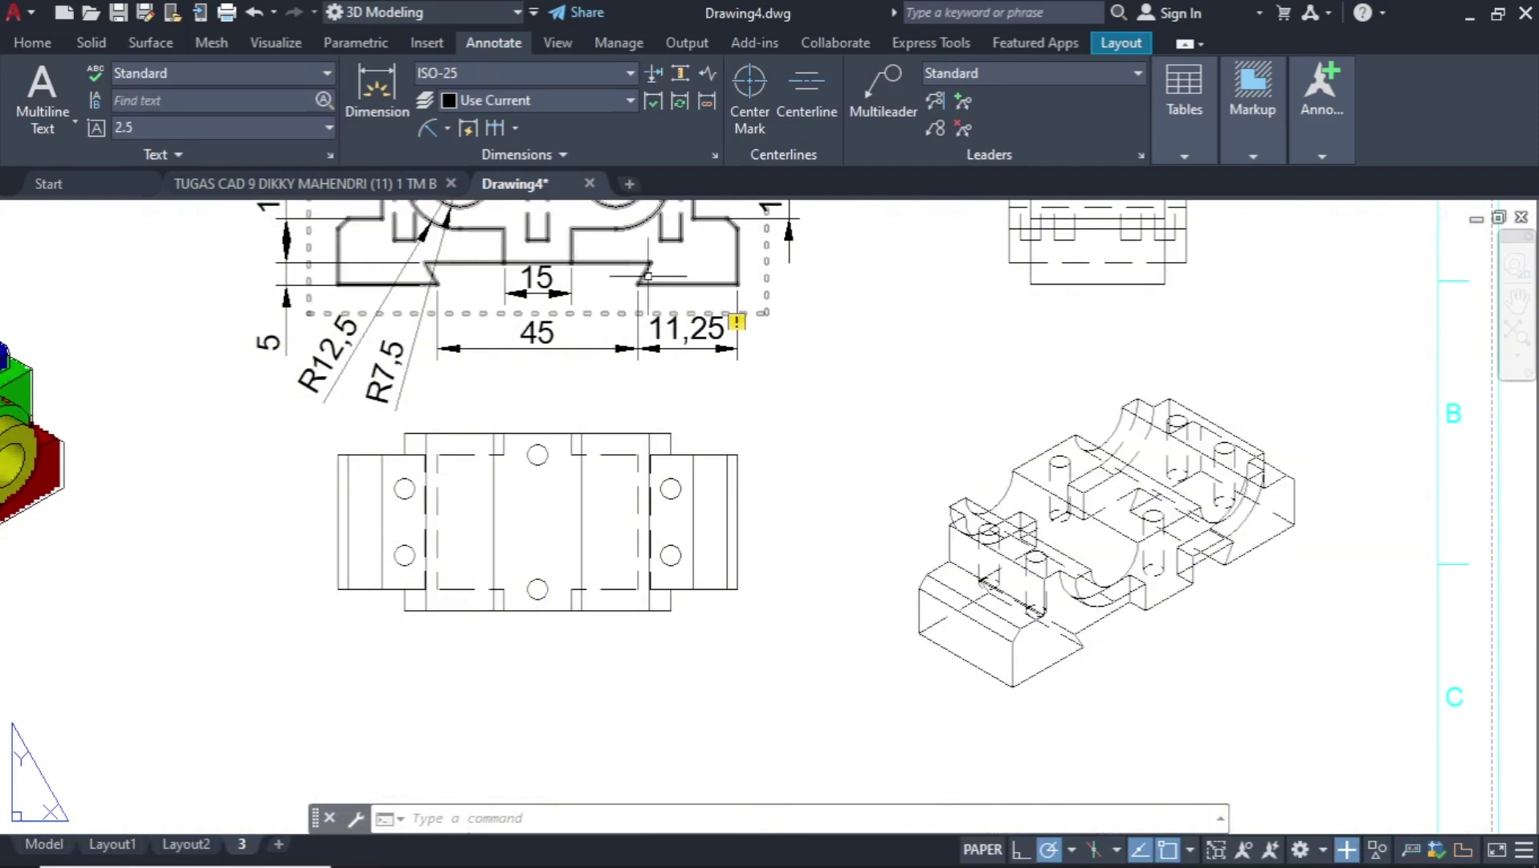
{"action": "left_click", "coordinate": [377, 88]}
{"action": "key", "text": "Return"}
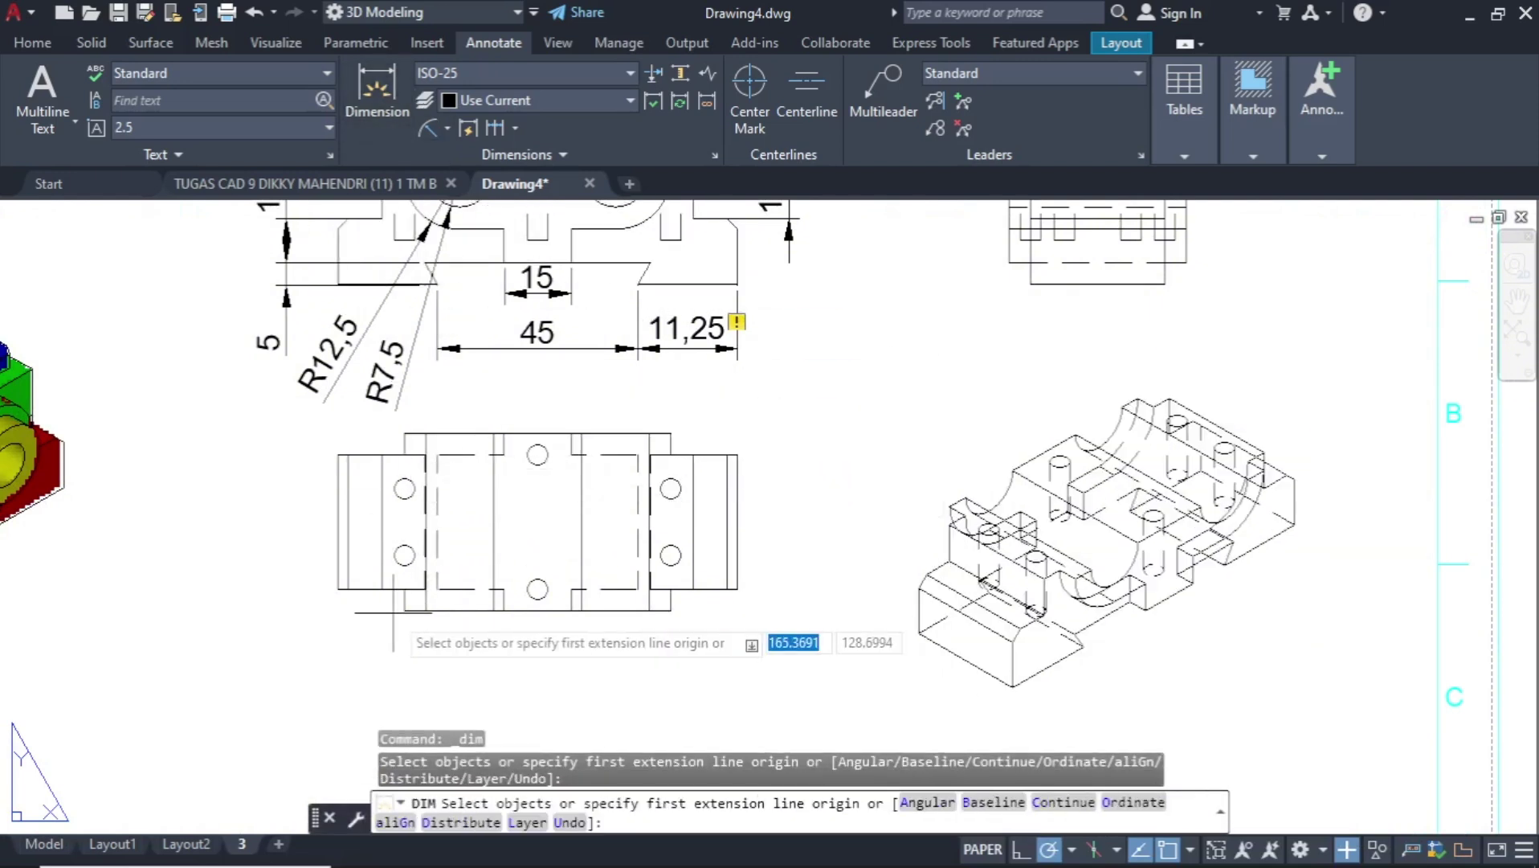
{"action": "left_click", "coordinate": [405, 611]}
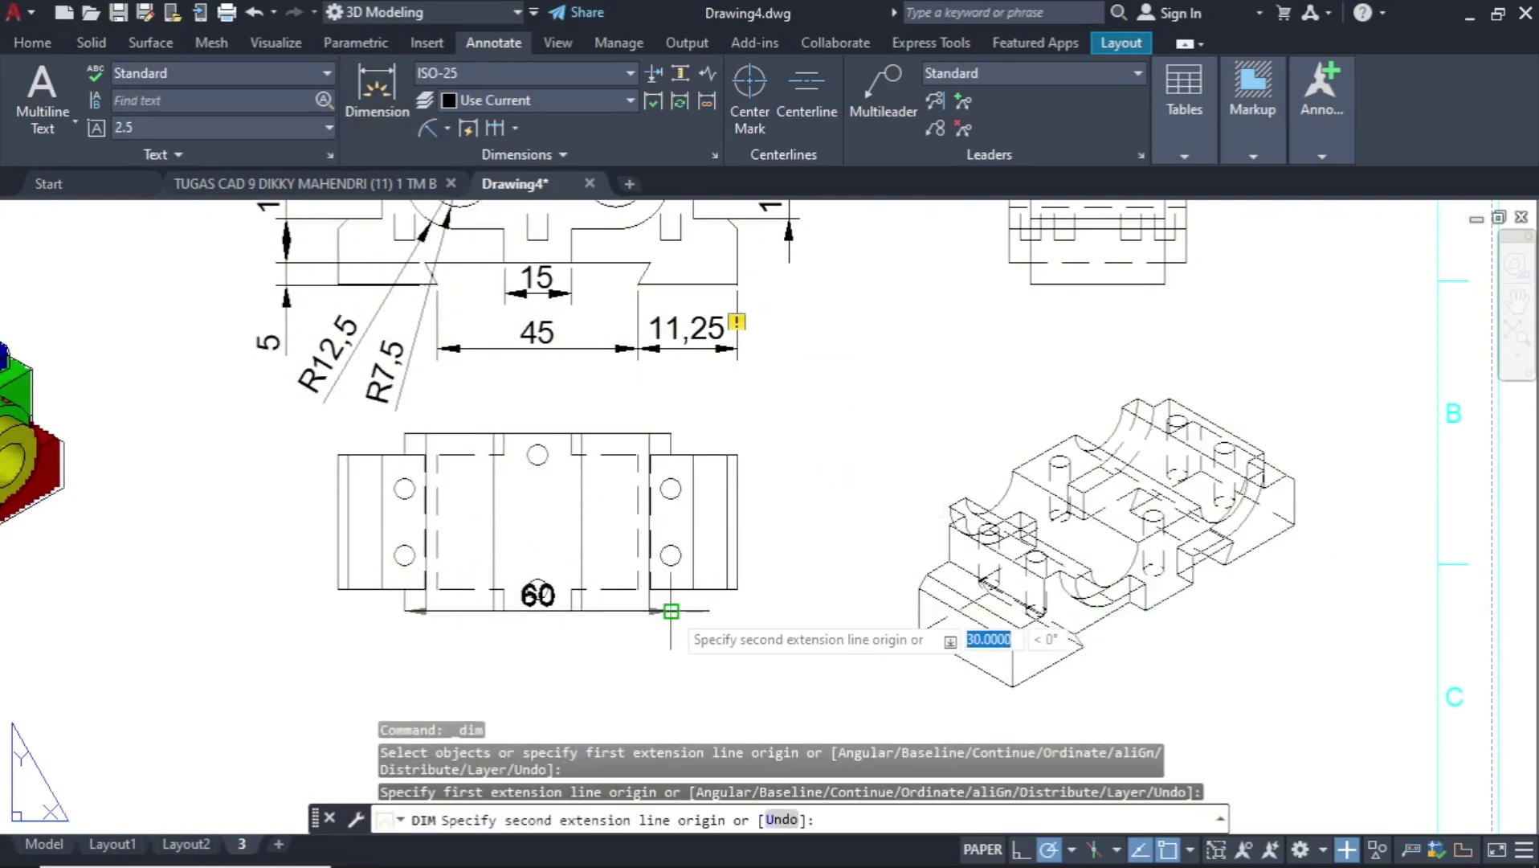
{"action": "left_click", "coordinate": [670, 612]}
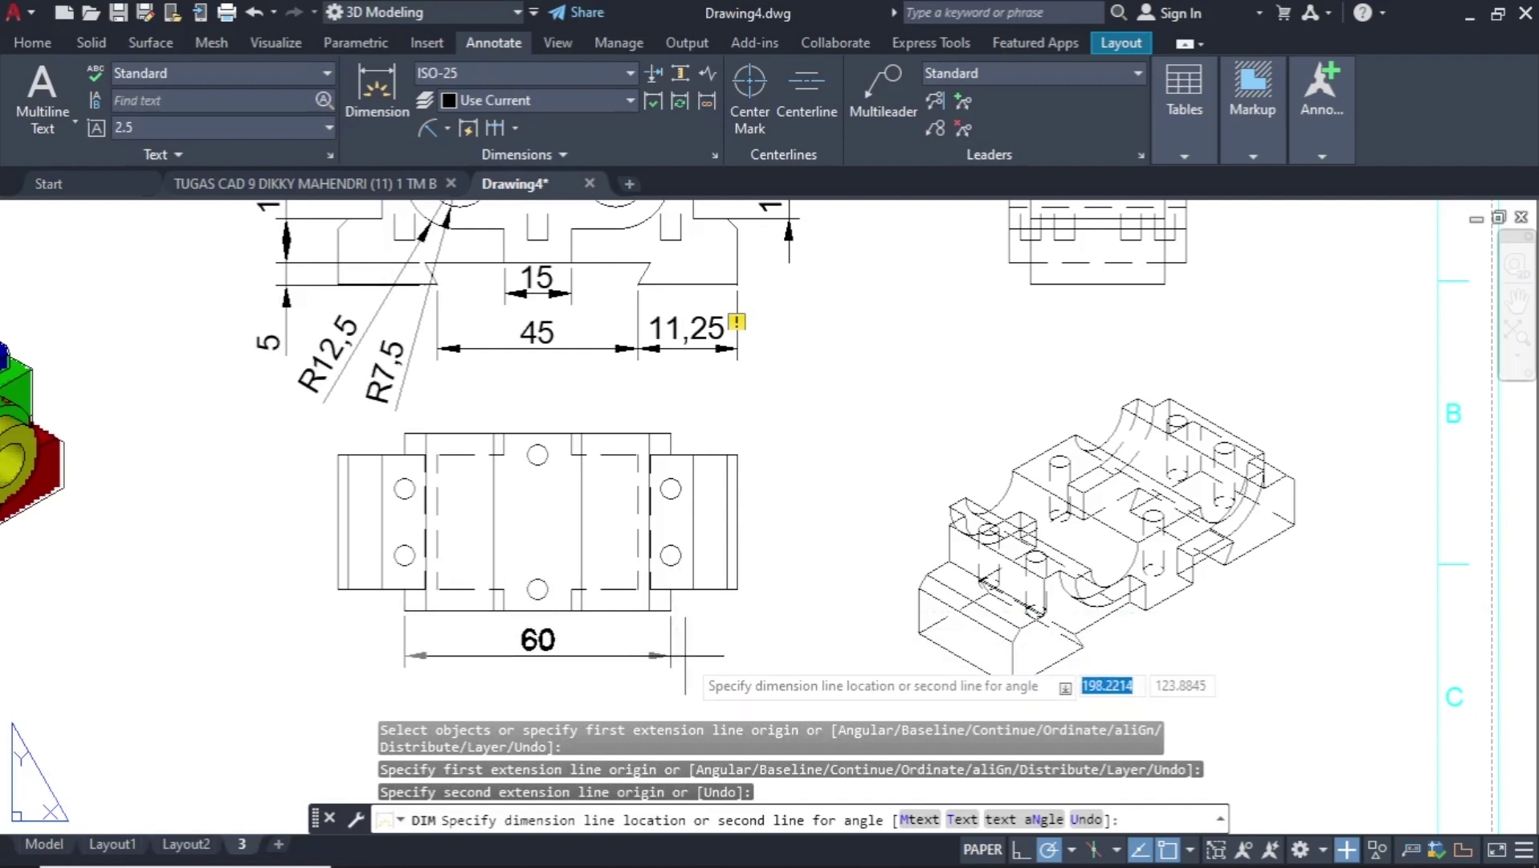
{"action": "middle_click_drag", "start_coordinate": [706, 639], "coordinate": [717, 541]}
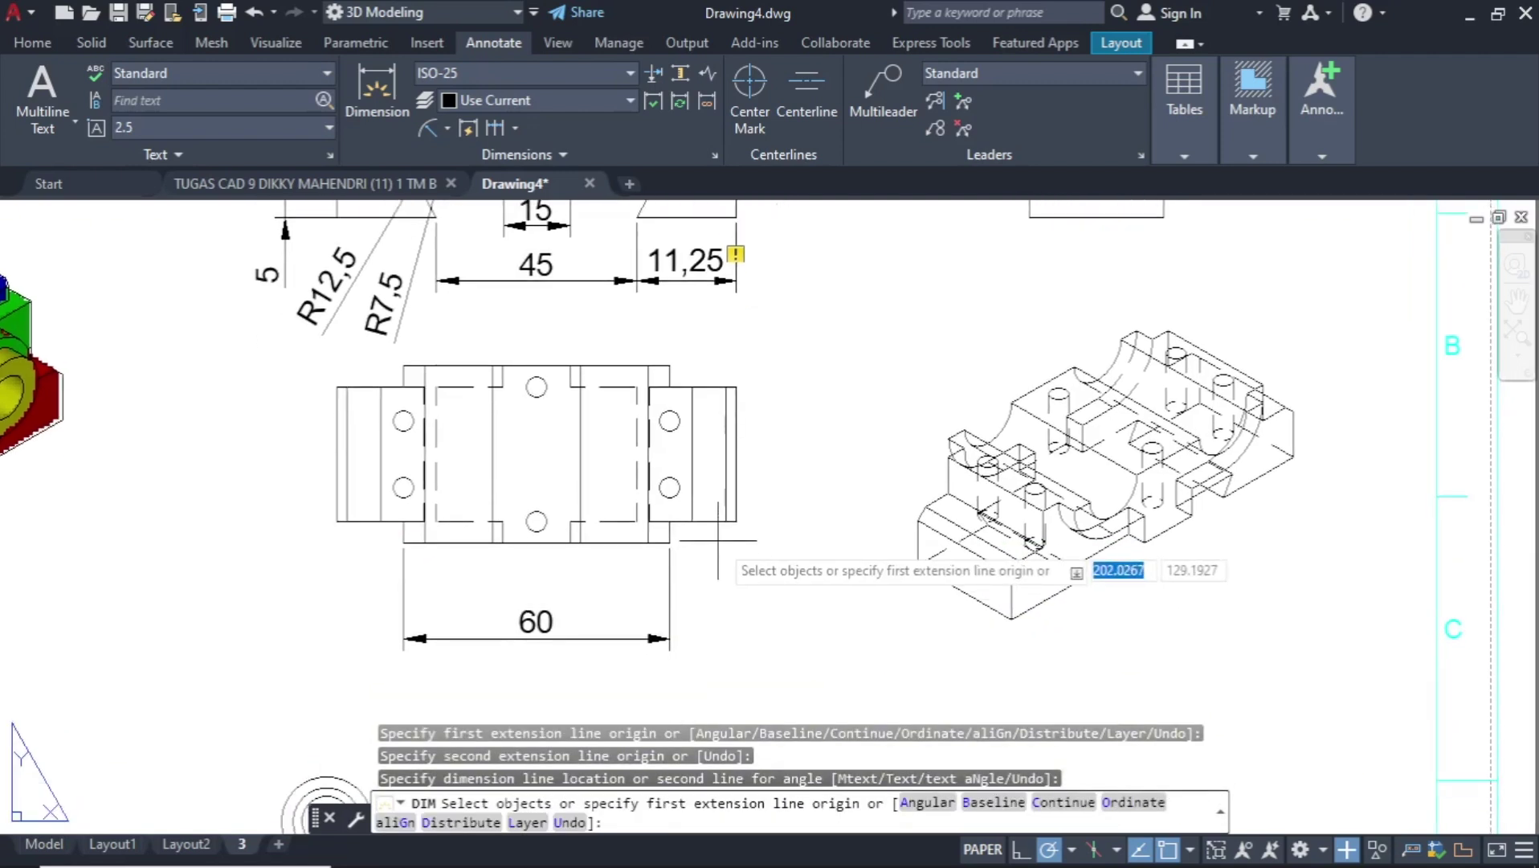
{"action": "left_click", "coordinate": [536, 521]}
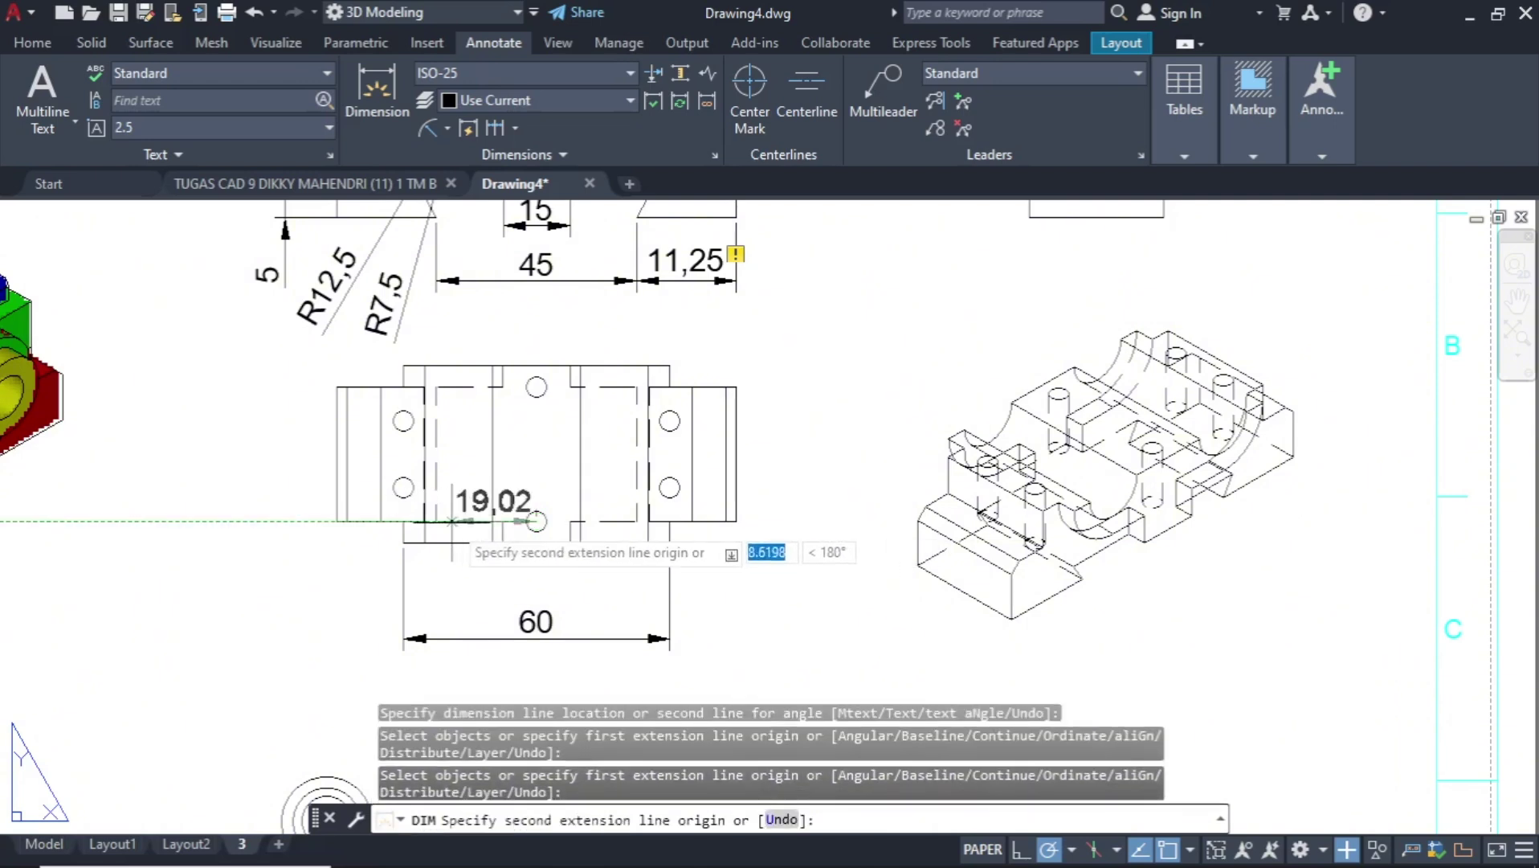
{"action": "left_click", "coordinate": [404, 521]}
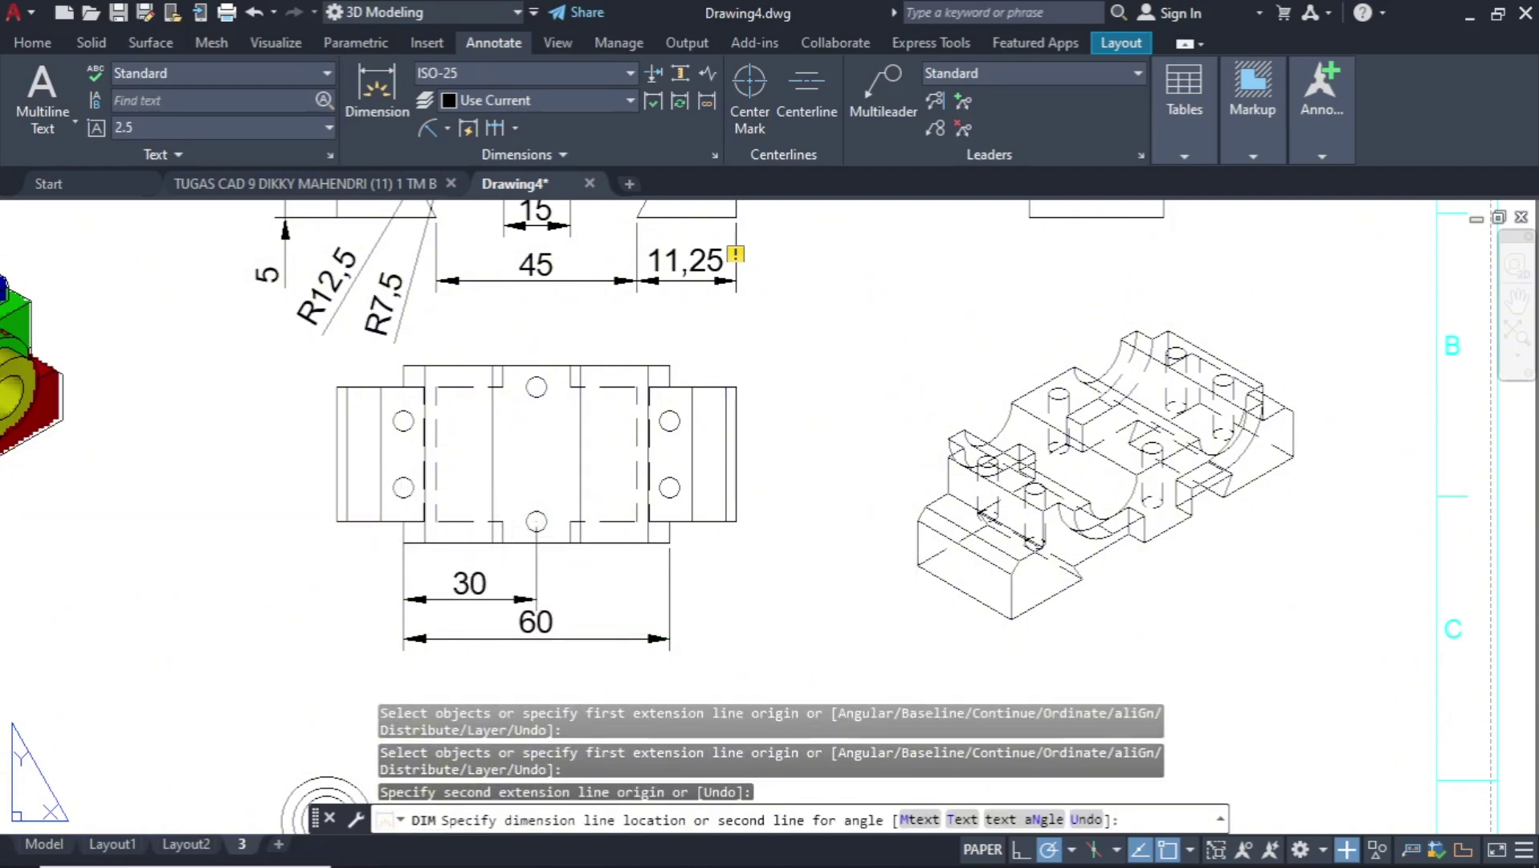
{"action": "left_click", "coordinate": [469, 598]}
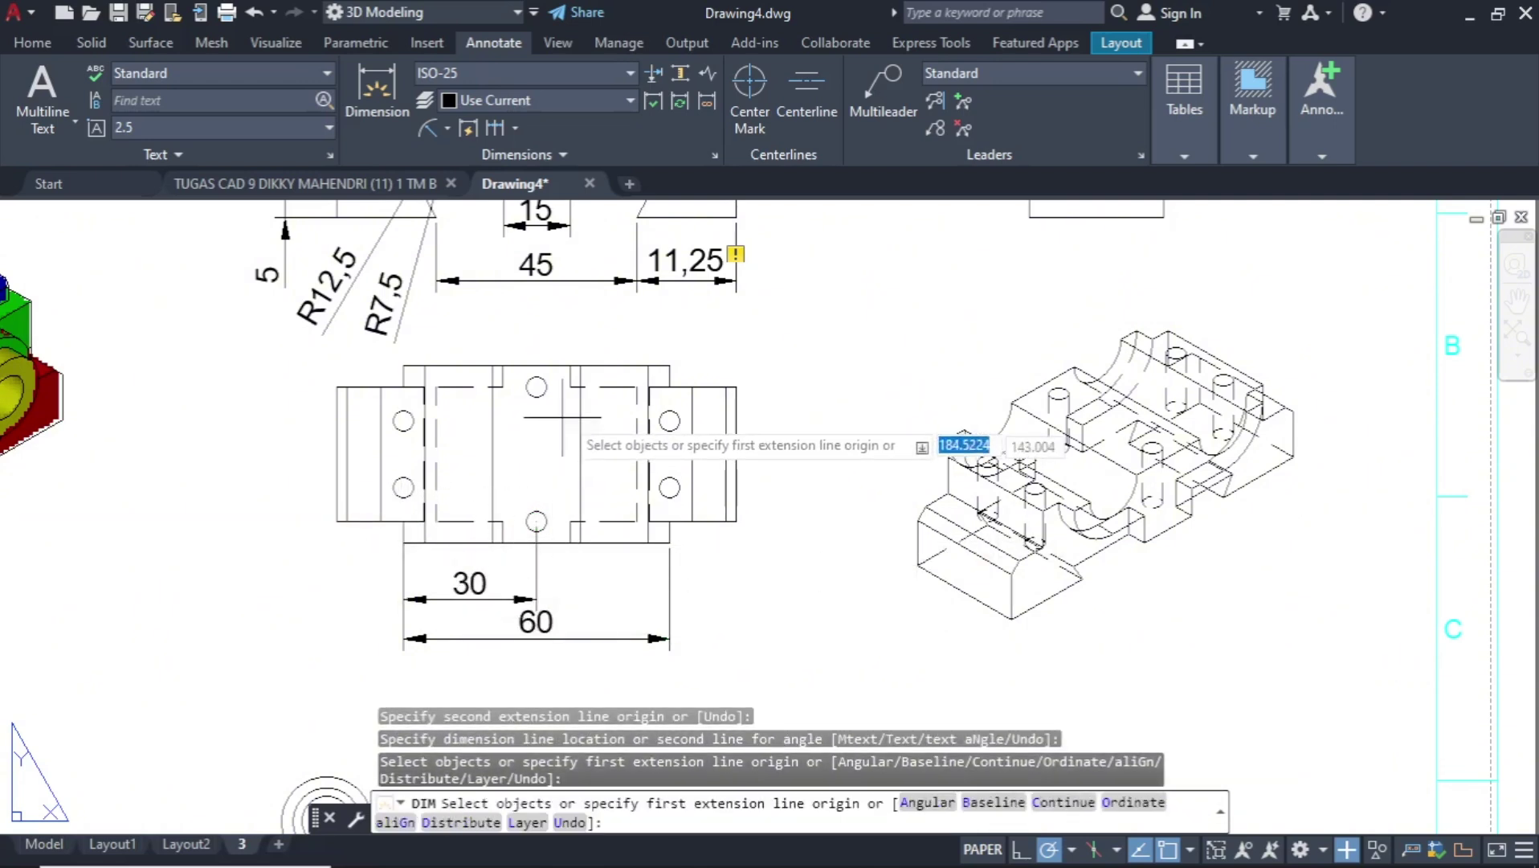
{"action": "left_click", "coordinate": [737, 521]}
{"action": "left_click", "coordinate": [336, 521]}
{"action": "left_click", "coordinate": [364, 681]}
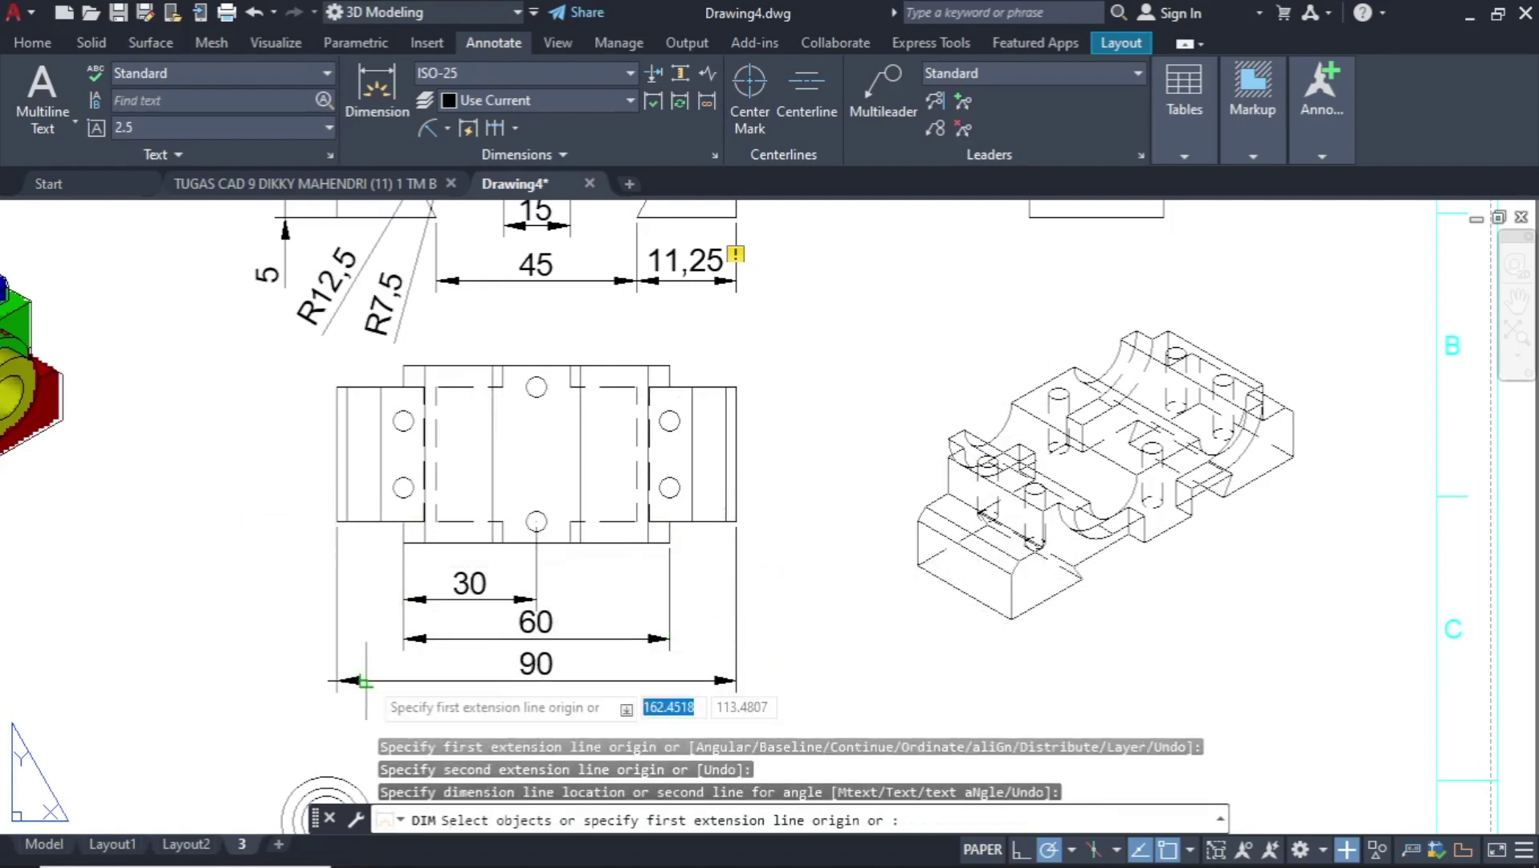
Add vertical dimensions: 30 on the right edge, 15 between holes, 40 on the left.
{"action": "left_click", "coordinate": [736, 387]}
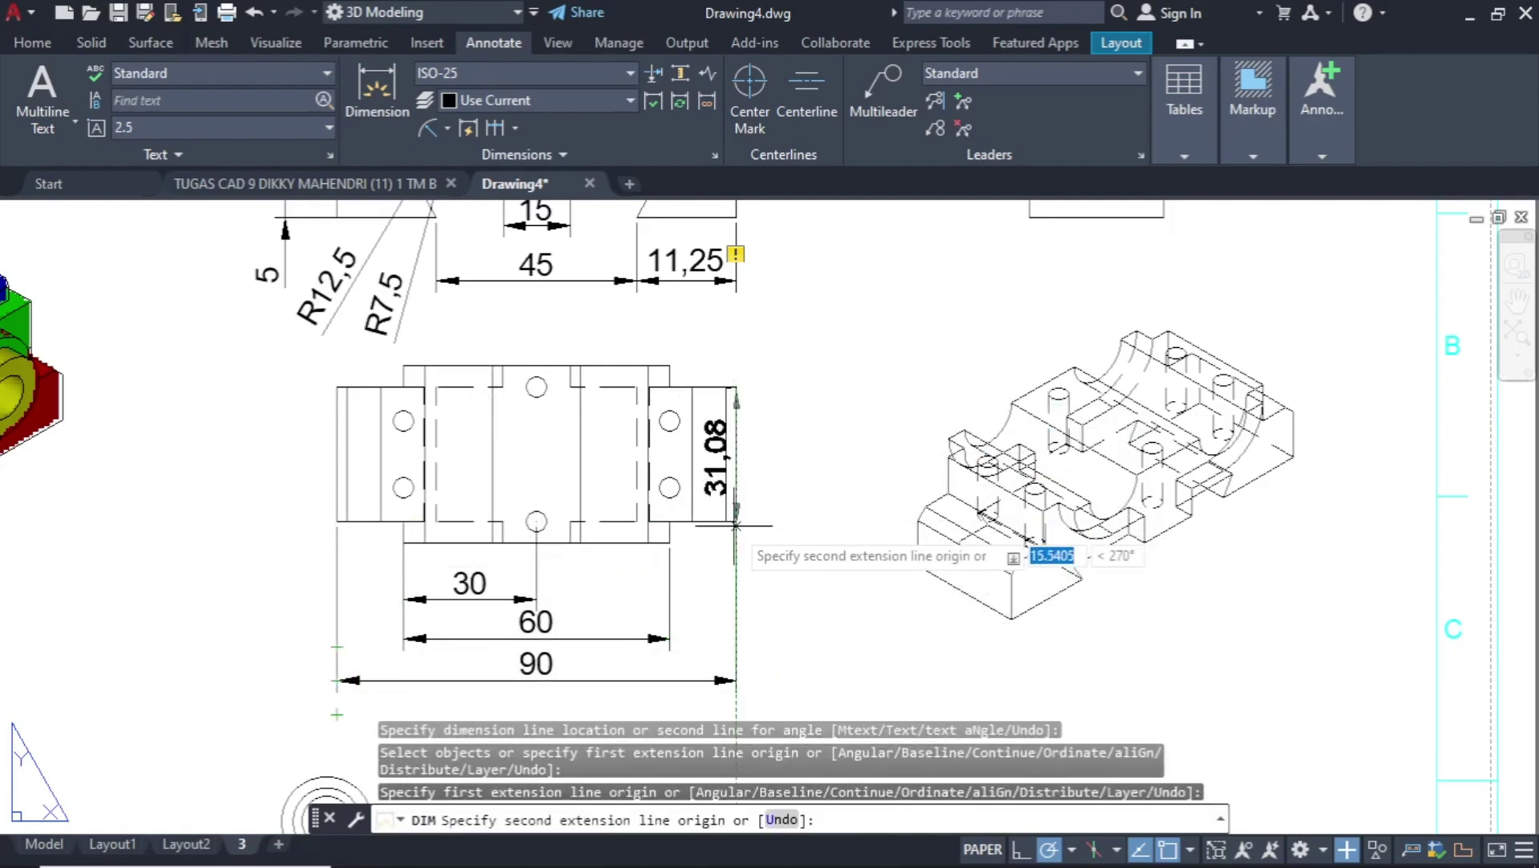
{"action": "left_click", "coordinate": [736, 523]}
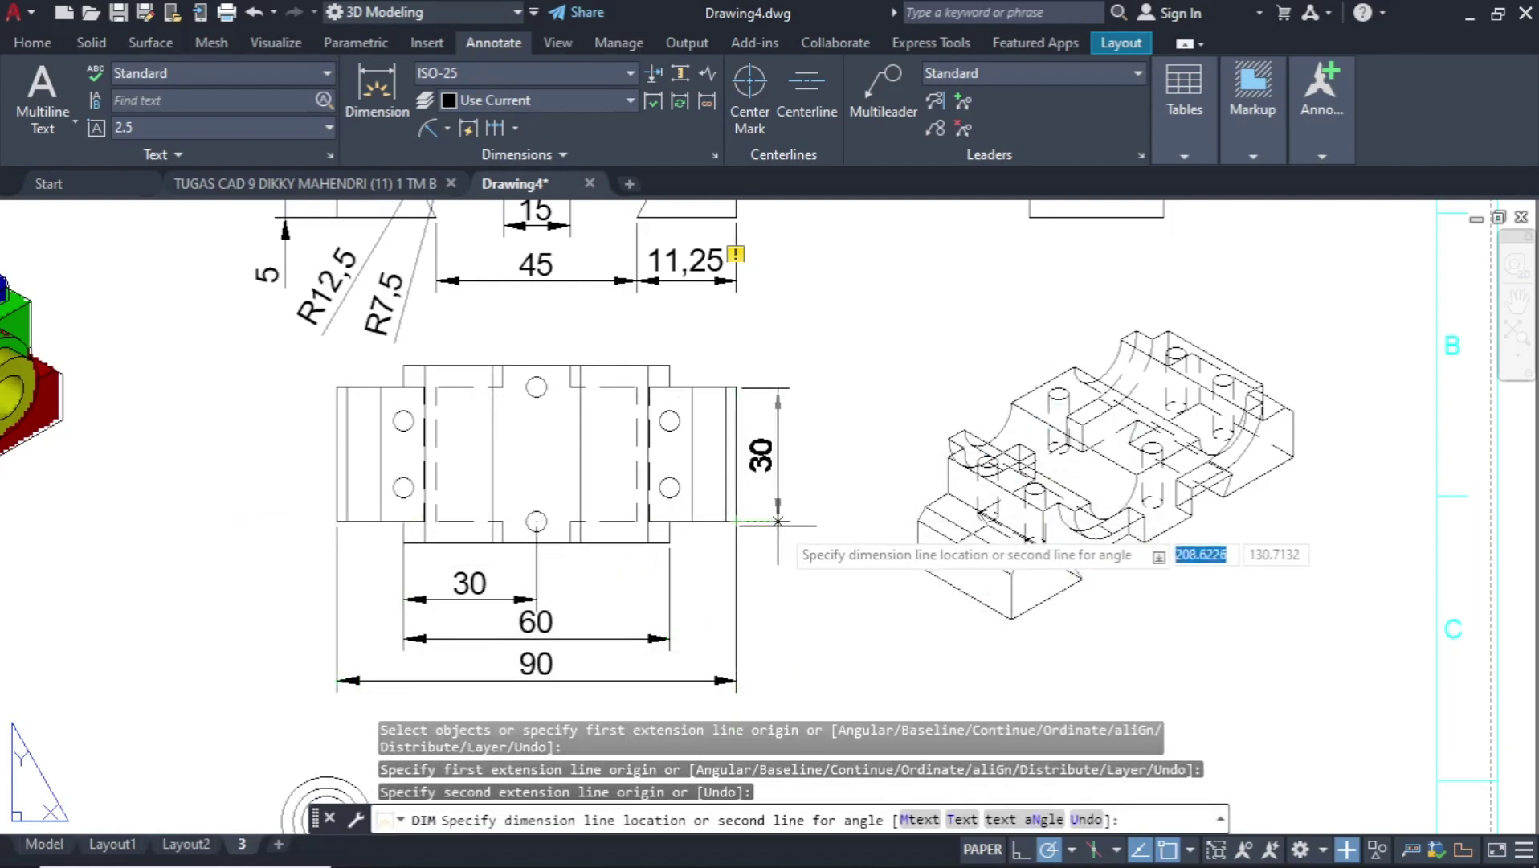
{"action": "left_click", "coordinate": [819, 514]}
{"action": "left_click", "coordinate": [669, 419]}
{"action": "left_click", "coordinate": [669, 487]}
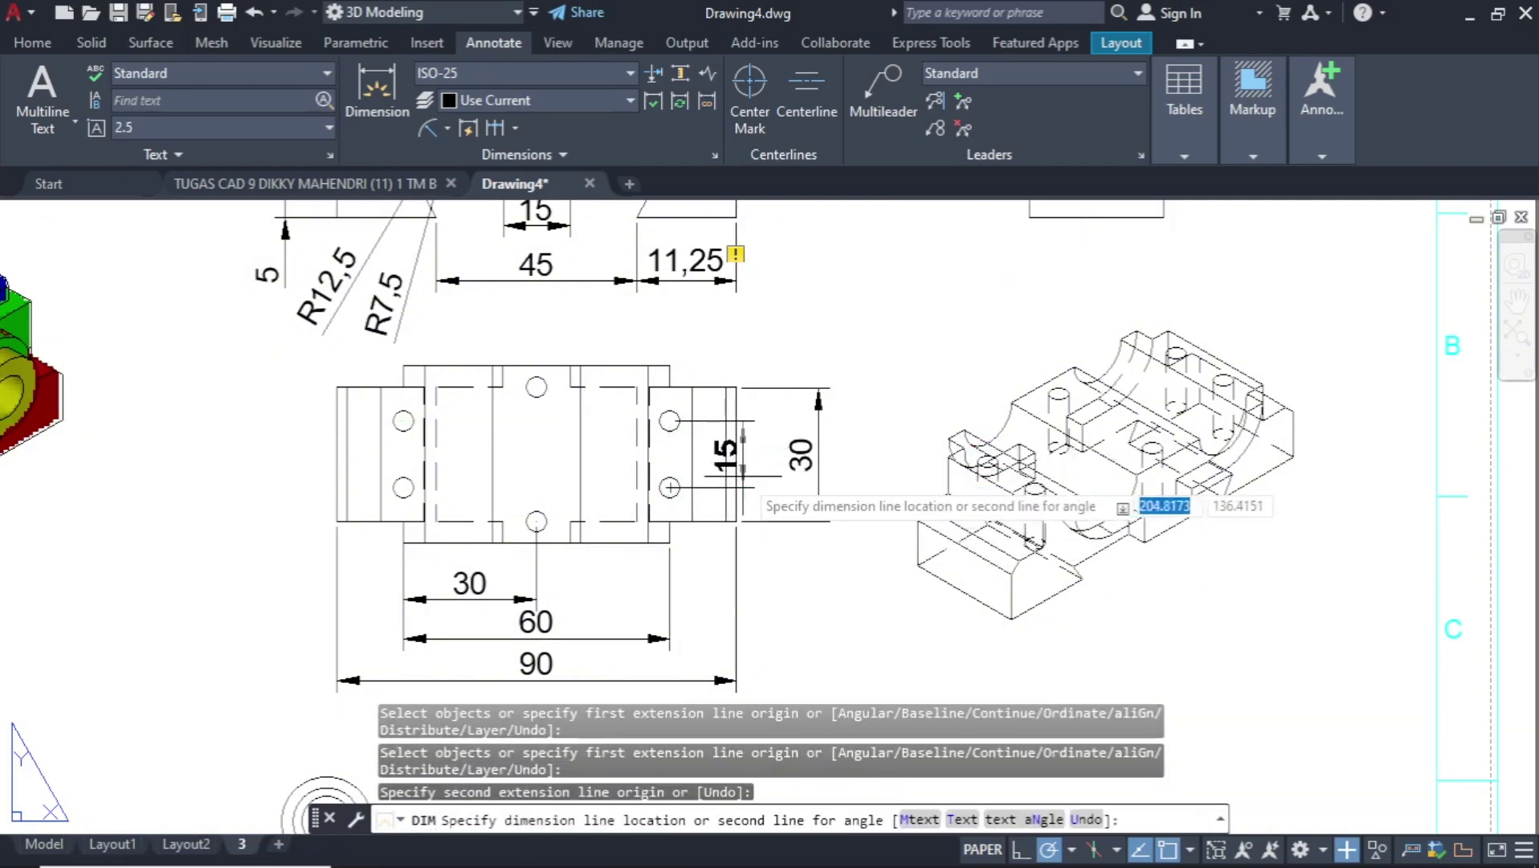
{"action": "left_click", "coordinate": [775, 454]}
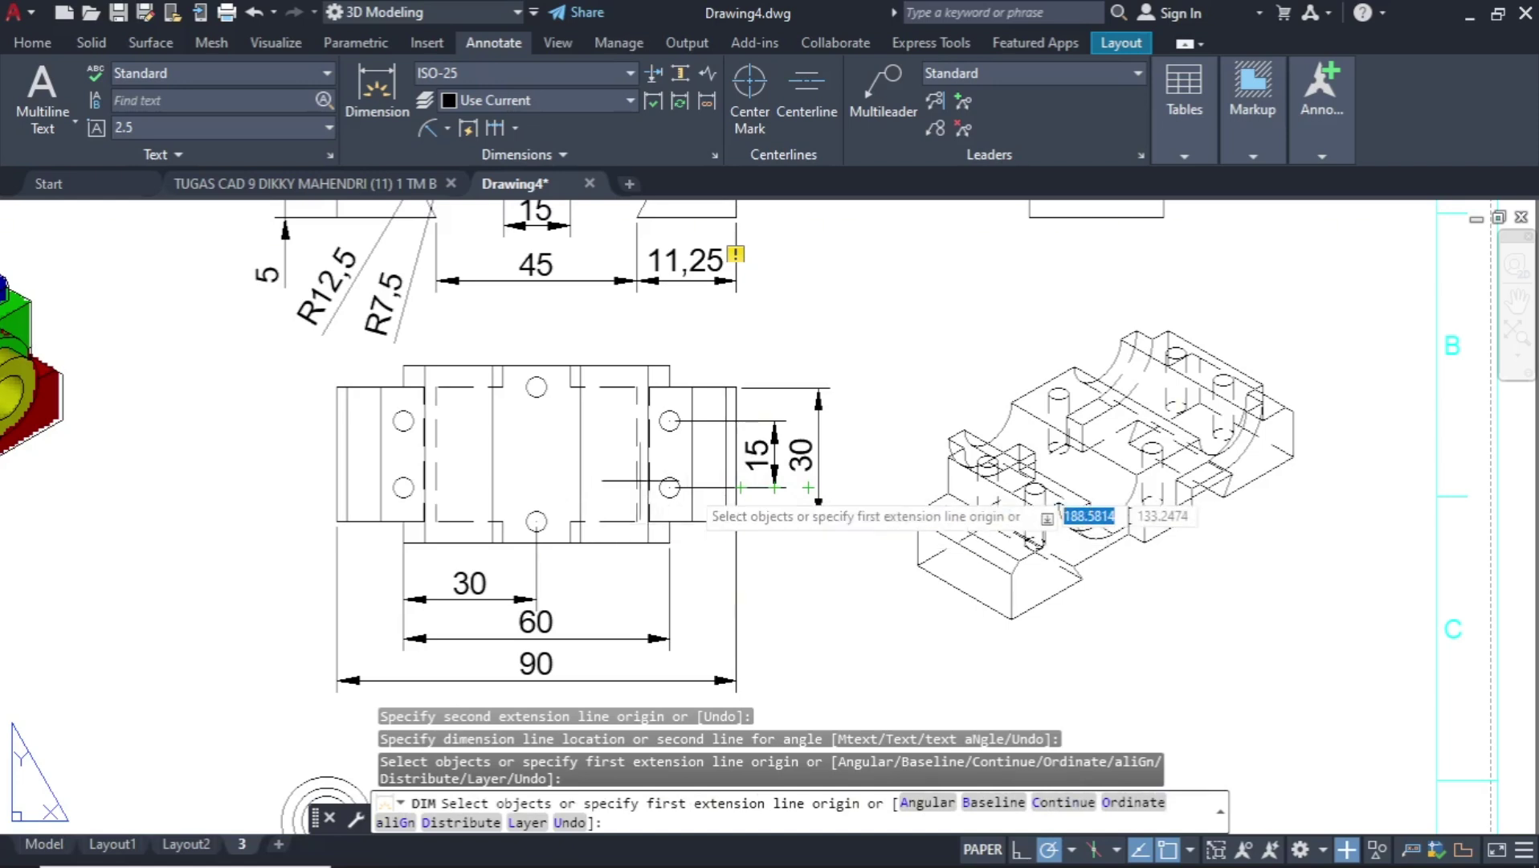
{"action": "left_click", "coordinate": [403, 366]}
{"action": "left_click", "coordinate": [404, 542]}
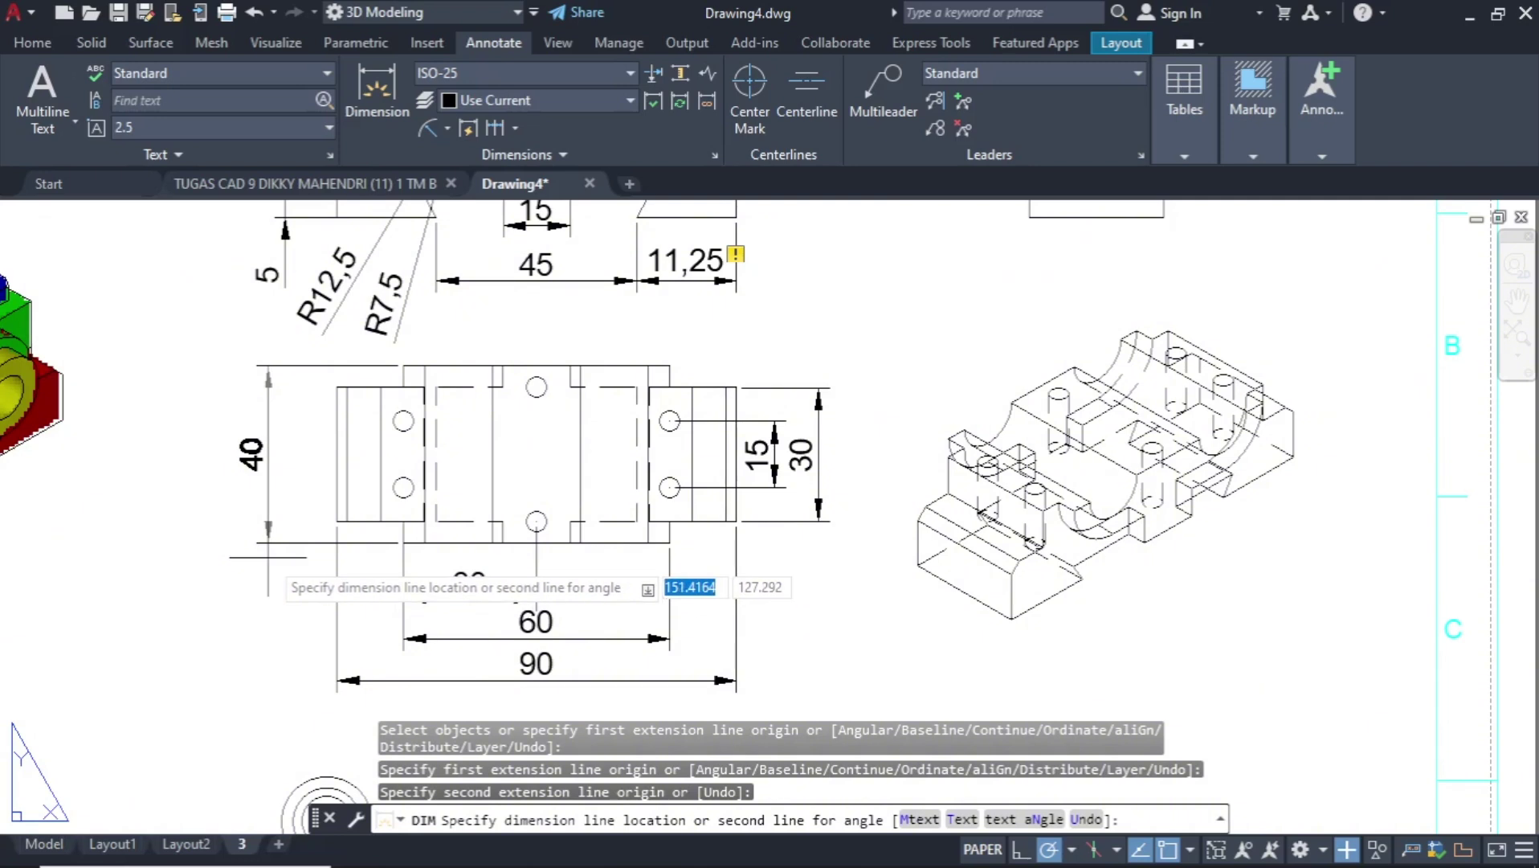
{"action": "left_click", "coordinate": [268, 556]}
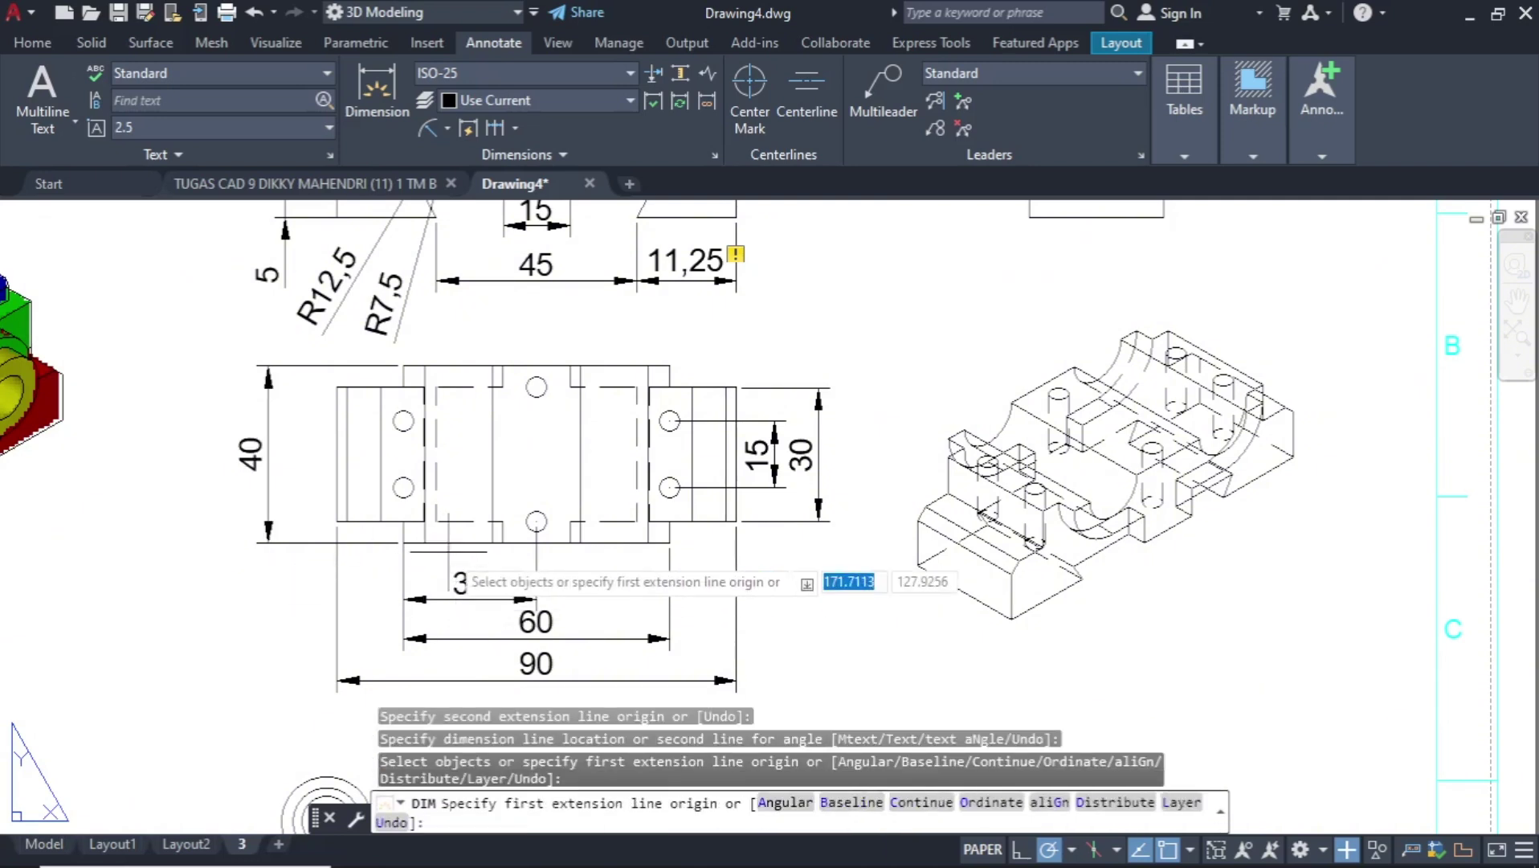
Dimension the 5 step at the top-left corner above the view.
{"action": "middle_click_drag", "start_coordinate": [383, 560], "coordinate": [381, 539]}
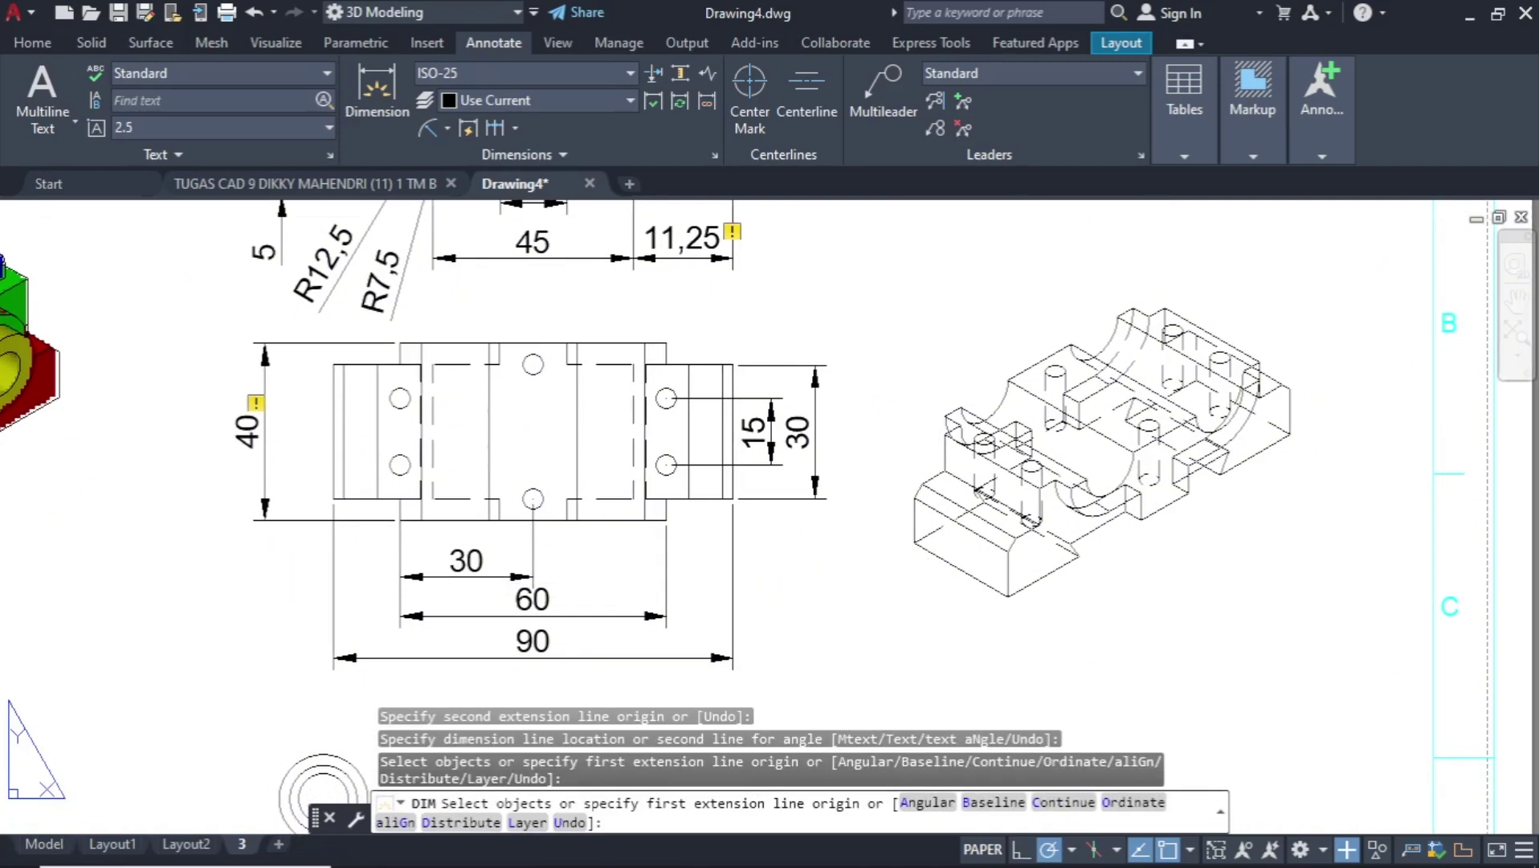
{"action": "key", "text": "Return"}
{"action": "left_click", "coordinate": [387, 364]}
{"action": "left_click", "coordinate": [410, 364]}
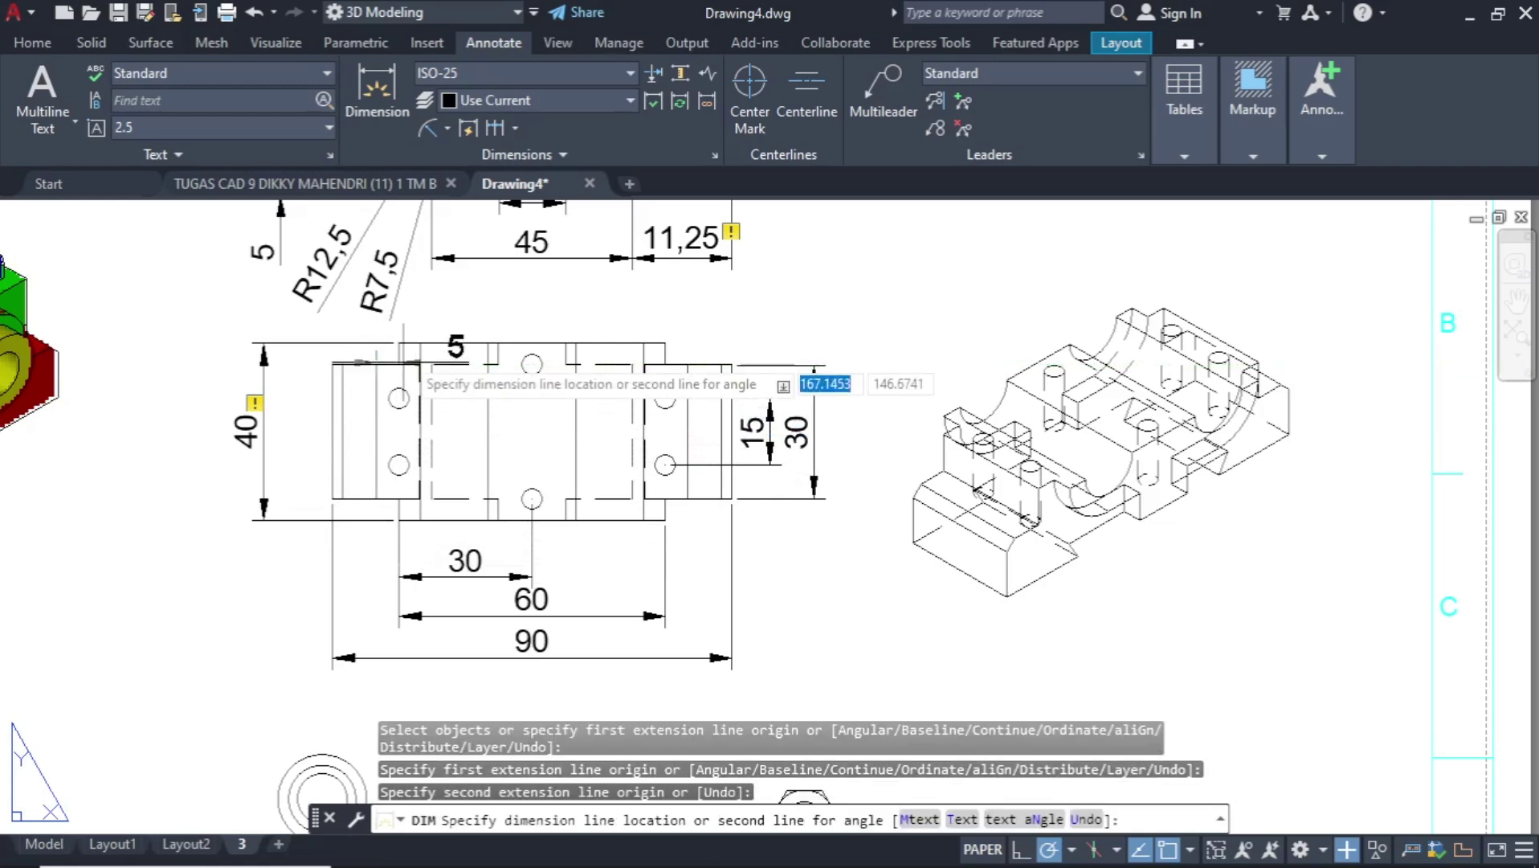
{"action": "left_click", "coordinate": [411, 330]}
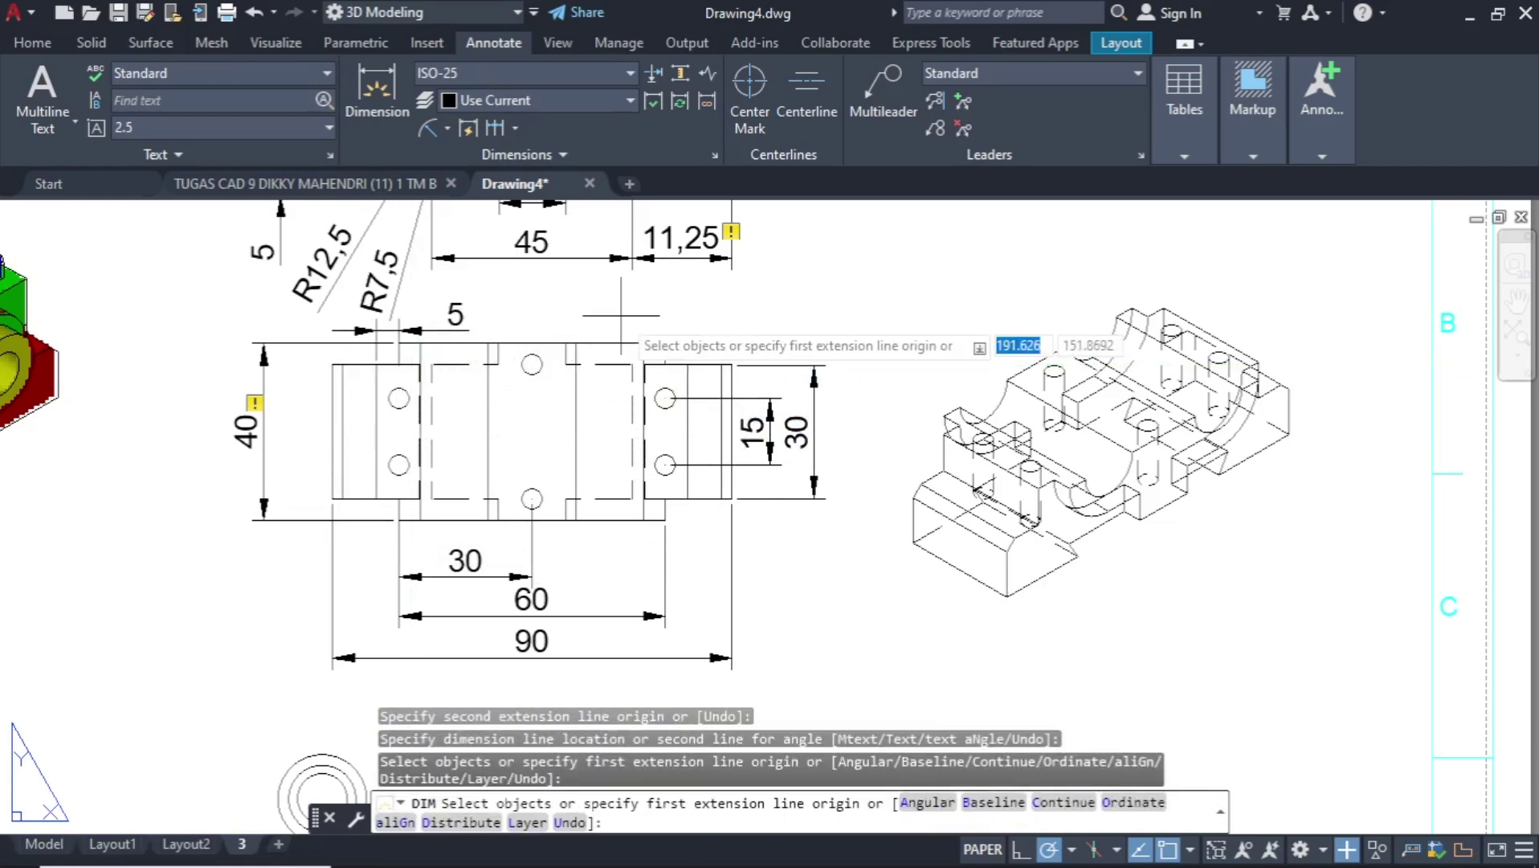
Place a Ø4,5 diameter dimension on the lower-left hole of the top view.
{"action": "left_click", "coordinate": [448, 128]}
{"action": "left_click", "coordinate": [450, 286]}
{"action": "left_click", "coordinate": [401, 467]}
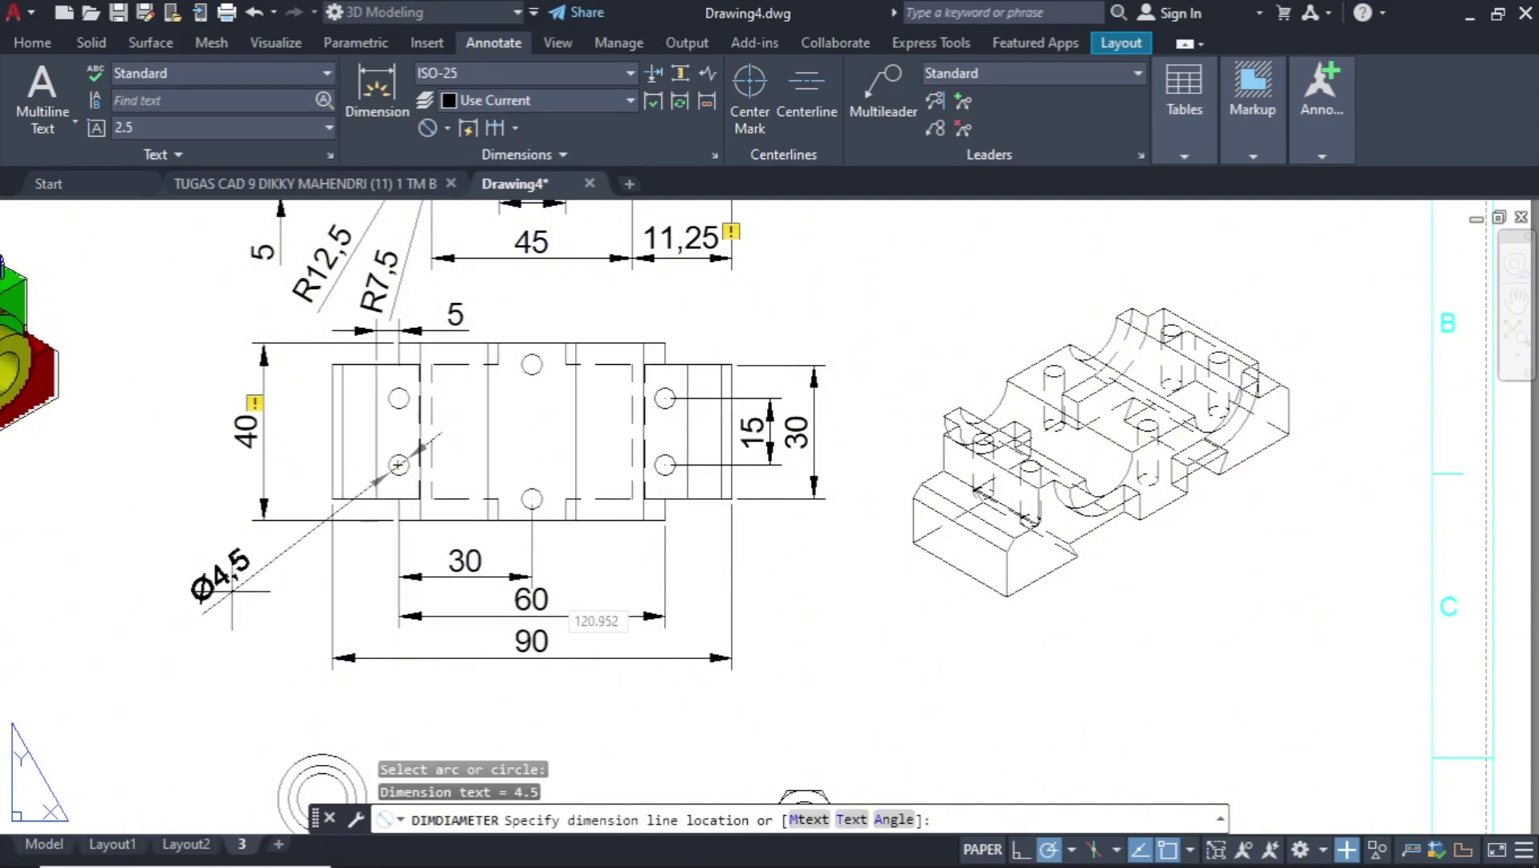
{"action": "left_click", "coordinate": [232, 591]}
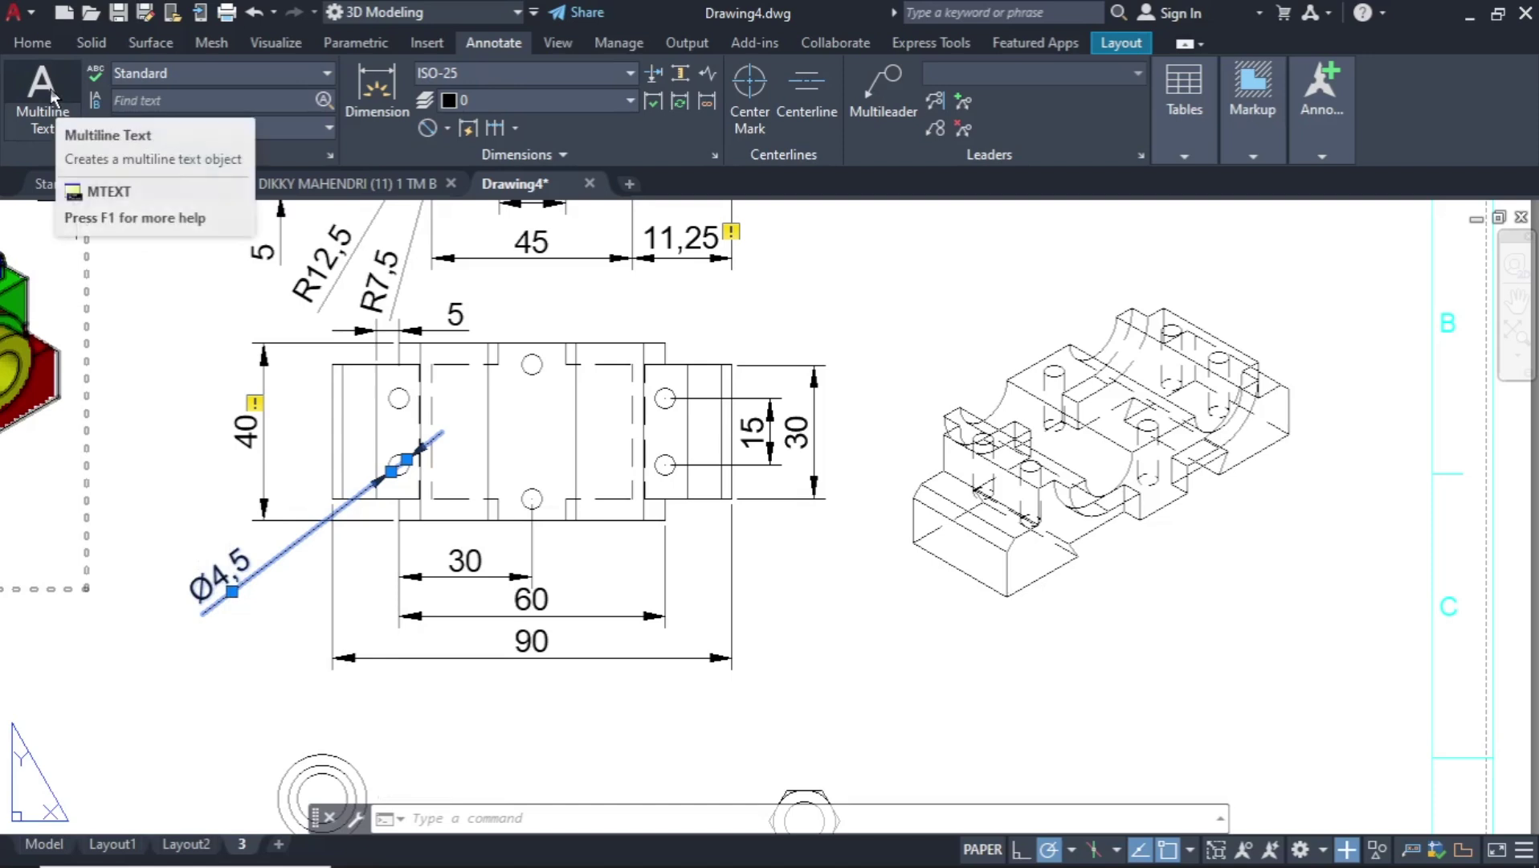
{"action": "left_click", "coordinate": [256, 566]}
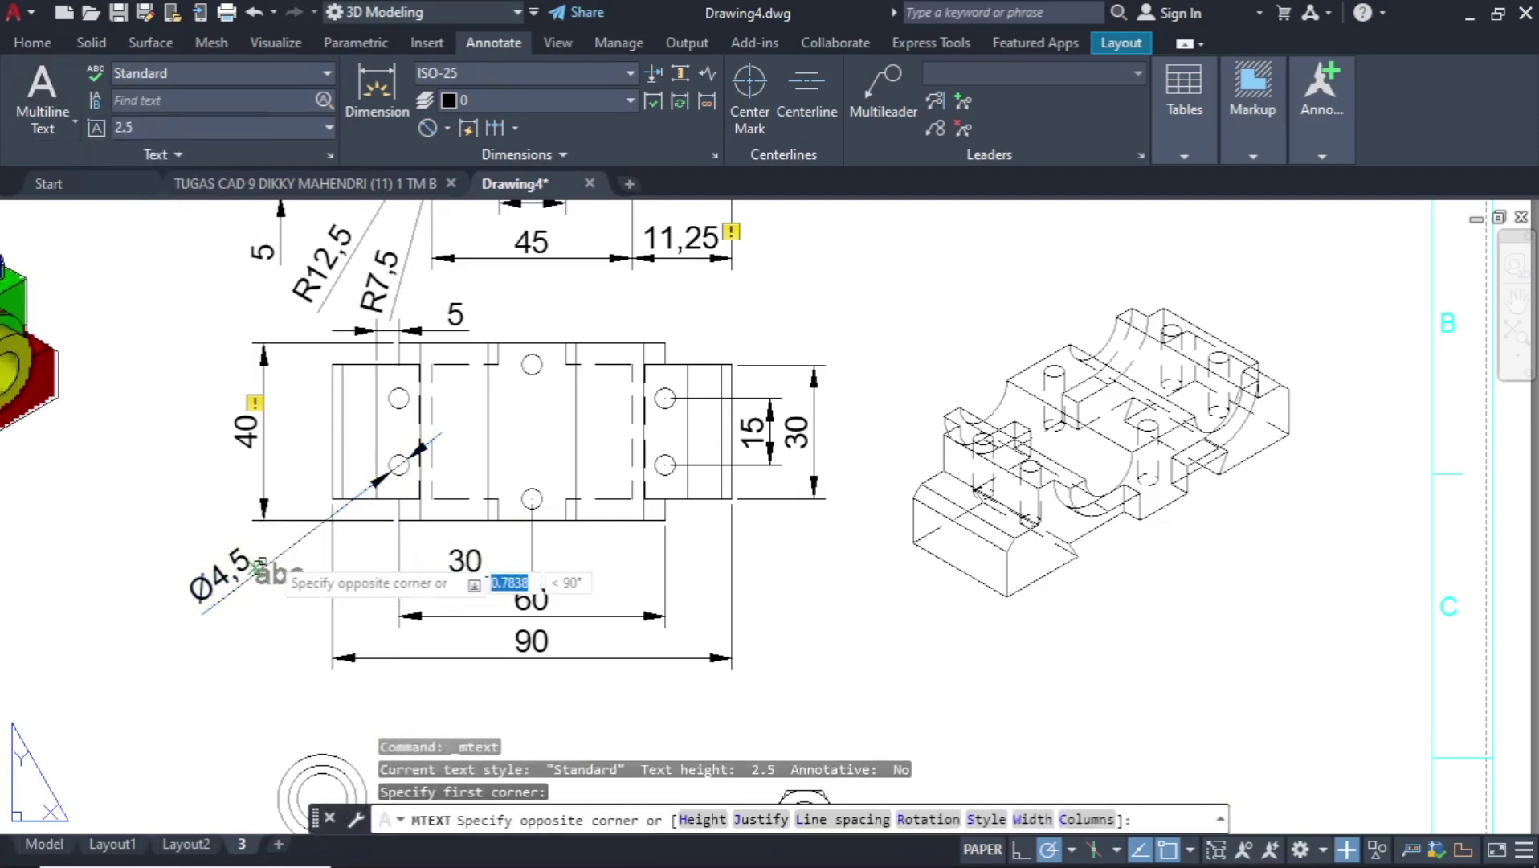
{"action": "key", "text": "Escape"}
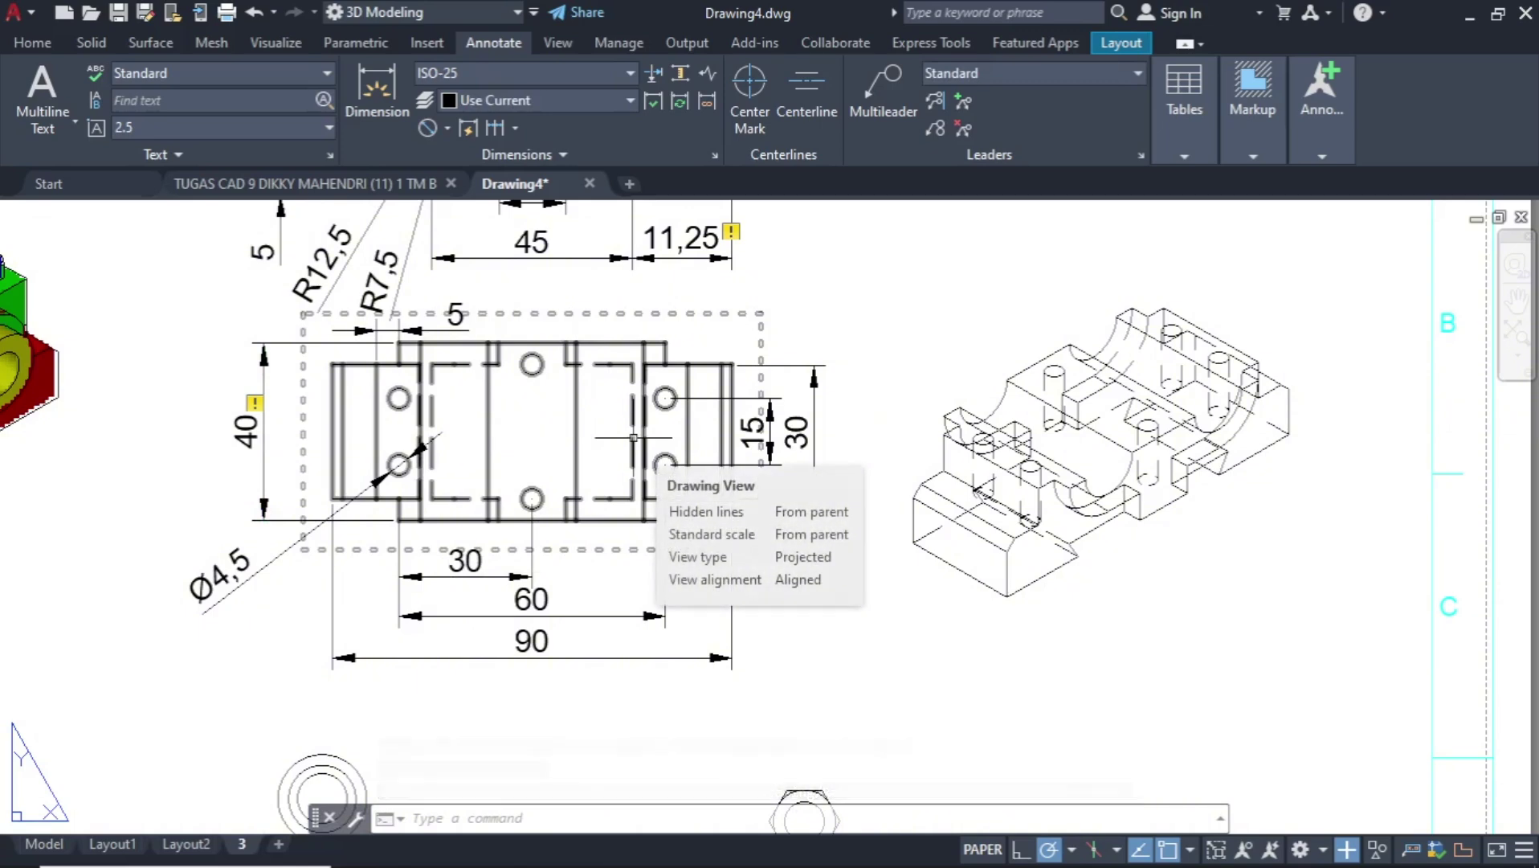
{"action": "scroll", "coordinate": [635, 438], "scroll_direction": "down", "scroll_amount": 5}
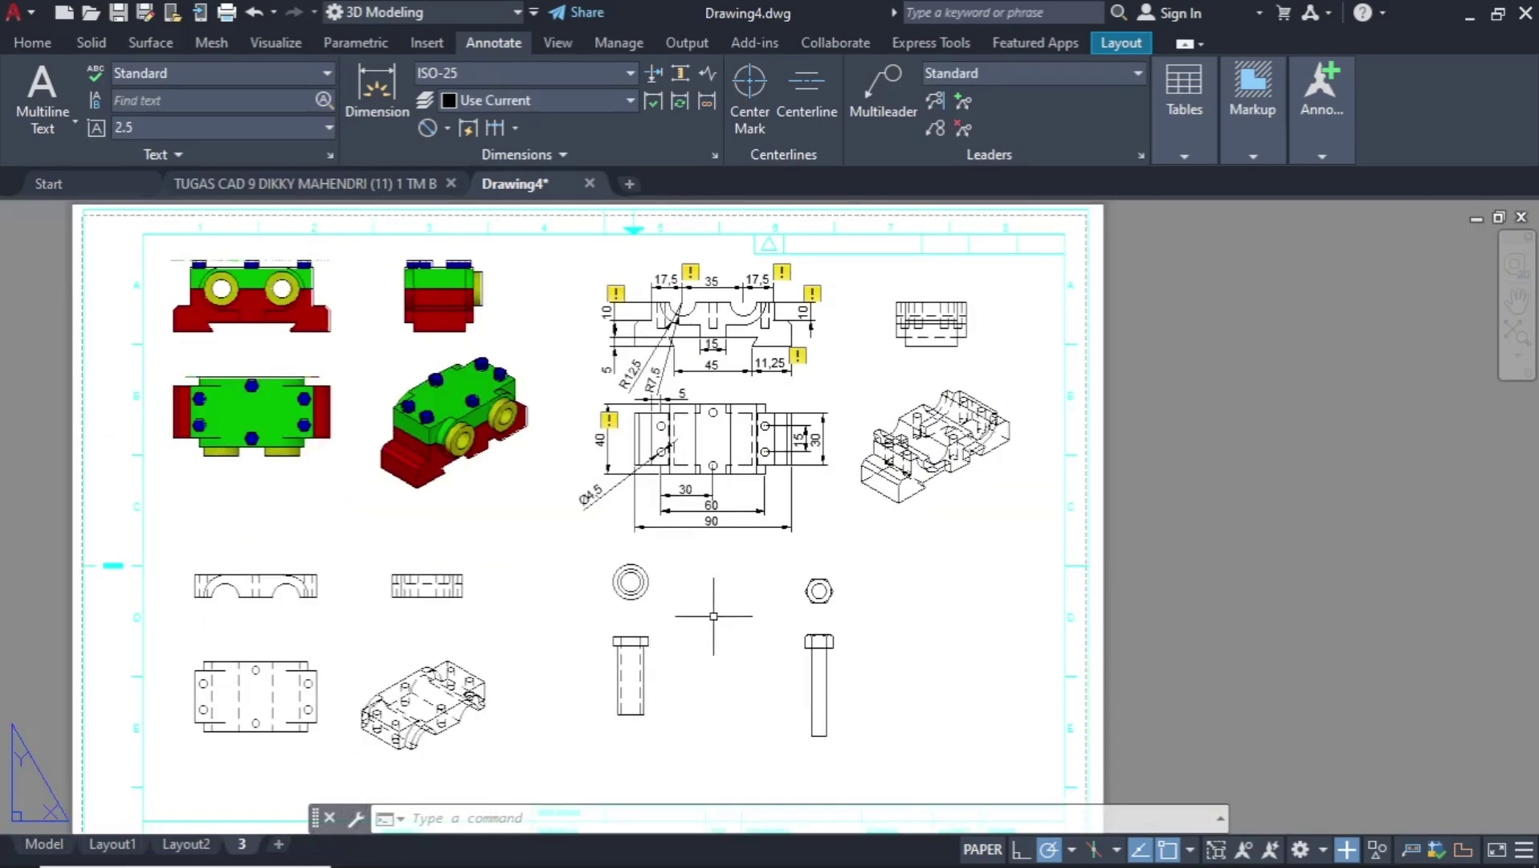
{"action": "scroll", "coordinate": [466, 598], "scroll_direction": "up", "scroll_amount": 4}
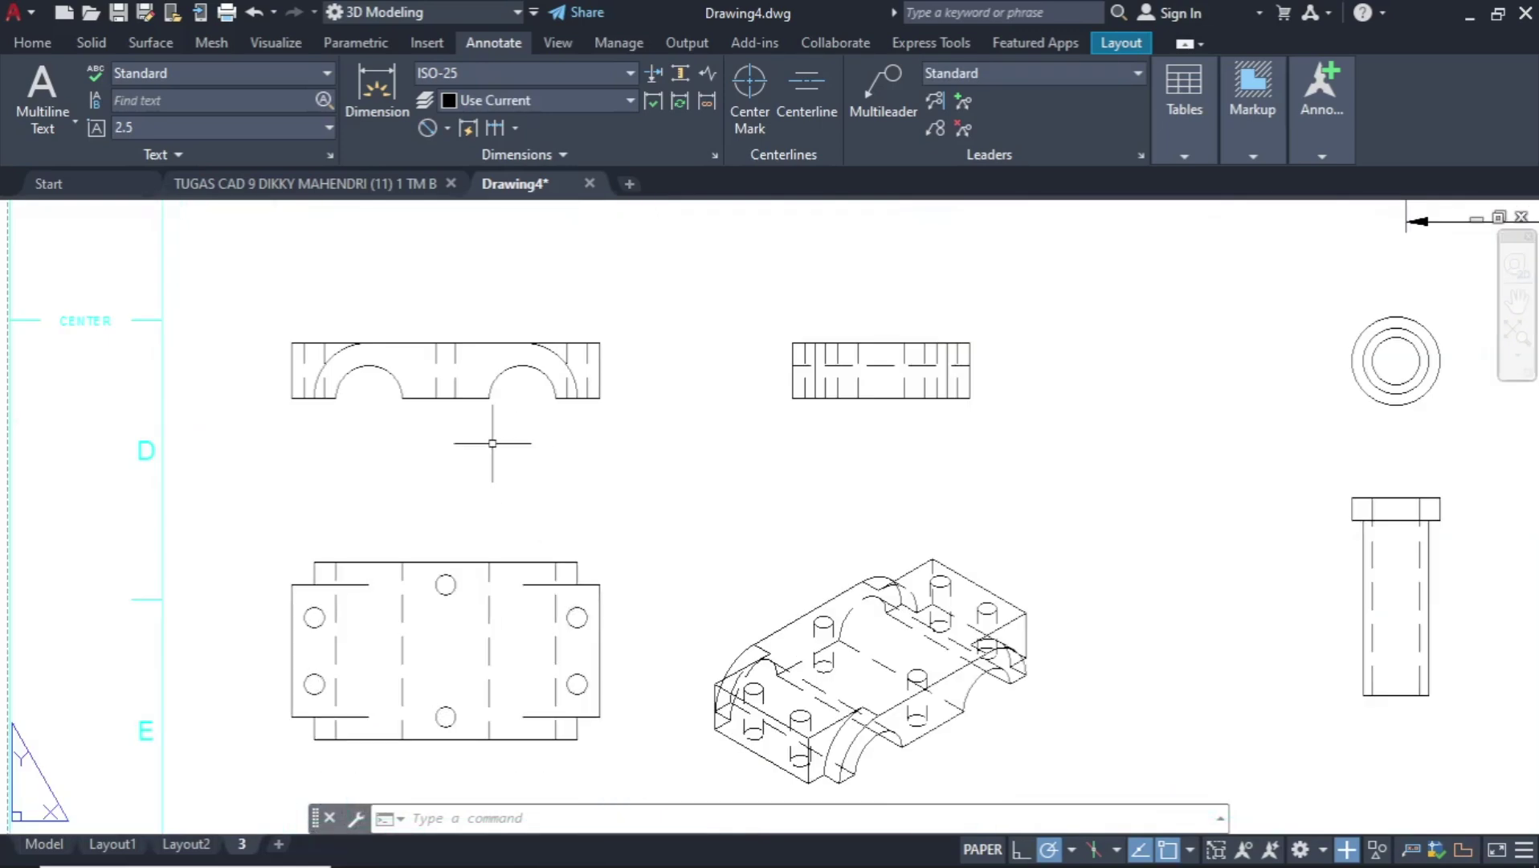
{"action": "left_click", "coordinate": [377, 88]}
Add the 70 overall width dimension above the front view.
{"action": "scroll", "coordinate": [437, 435], "scroll_direction": "up", "scroll_amount": 2}
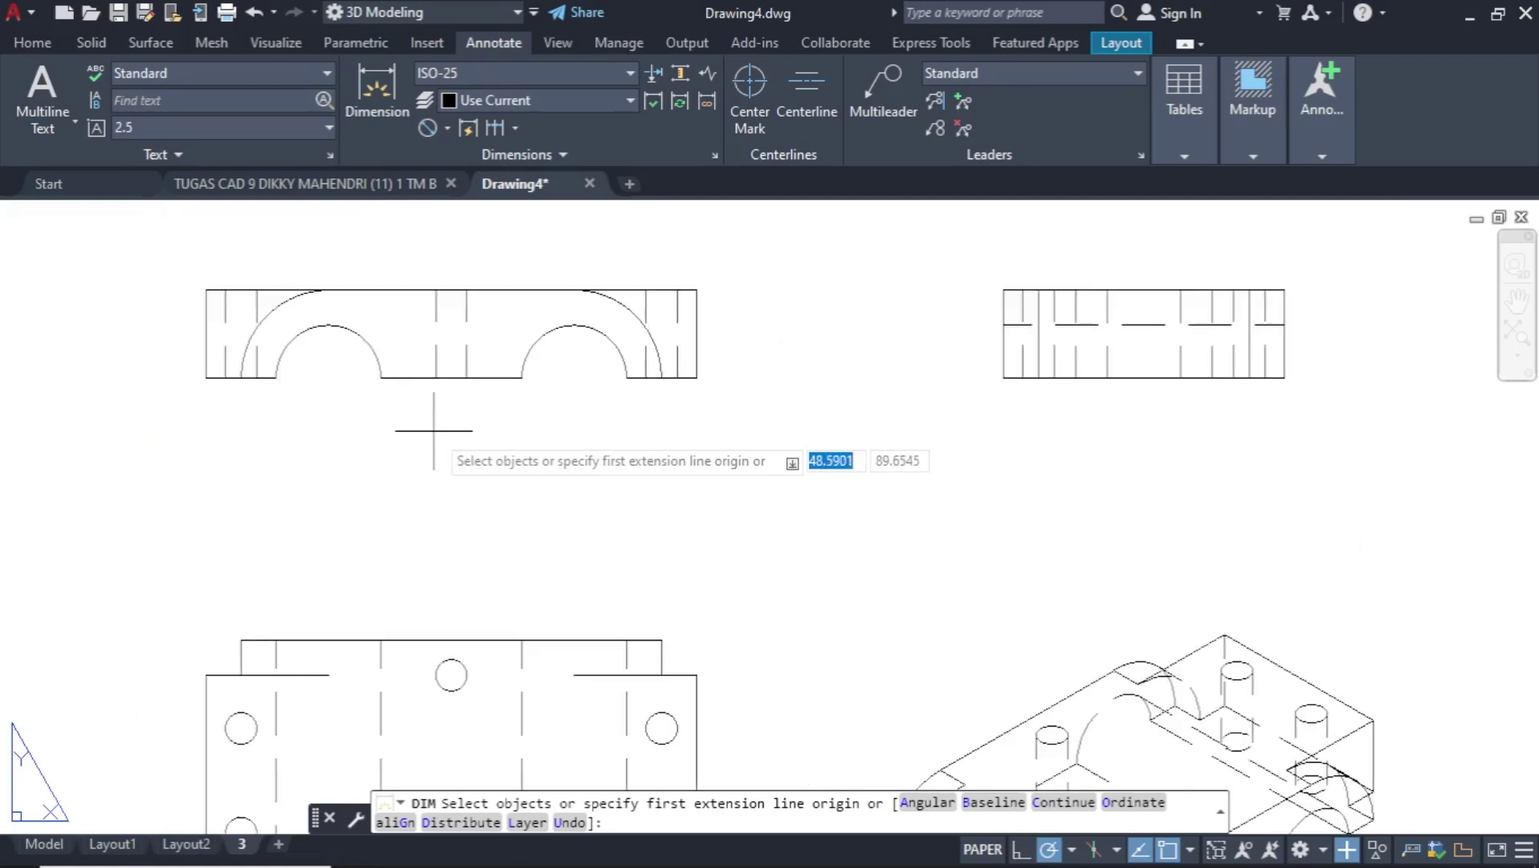
{"action": "middle_click_drag", "start_coordinate": [294, 453], "coordinate": [273, 484]}
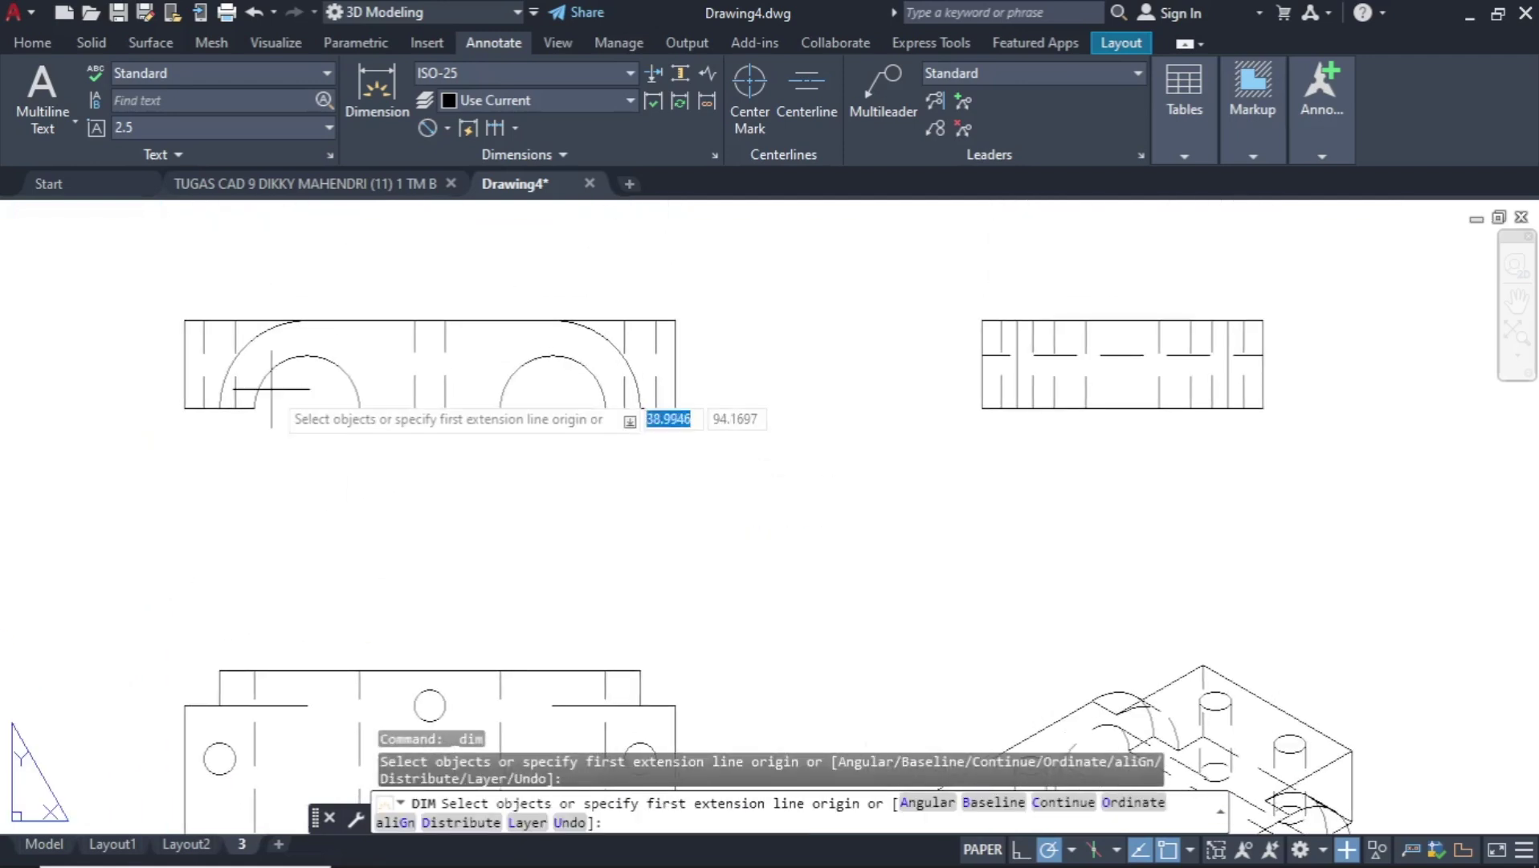
{"action": "left_click", "coordinate": [185, 321]}
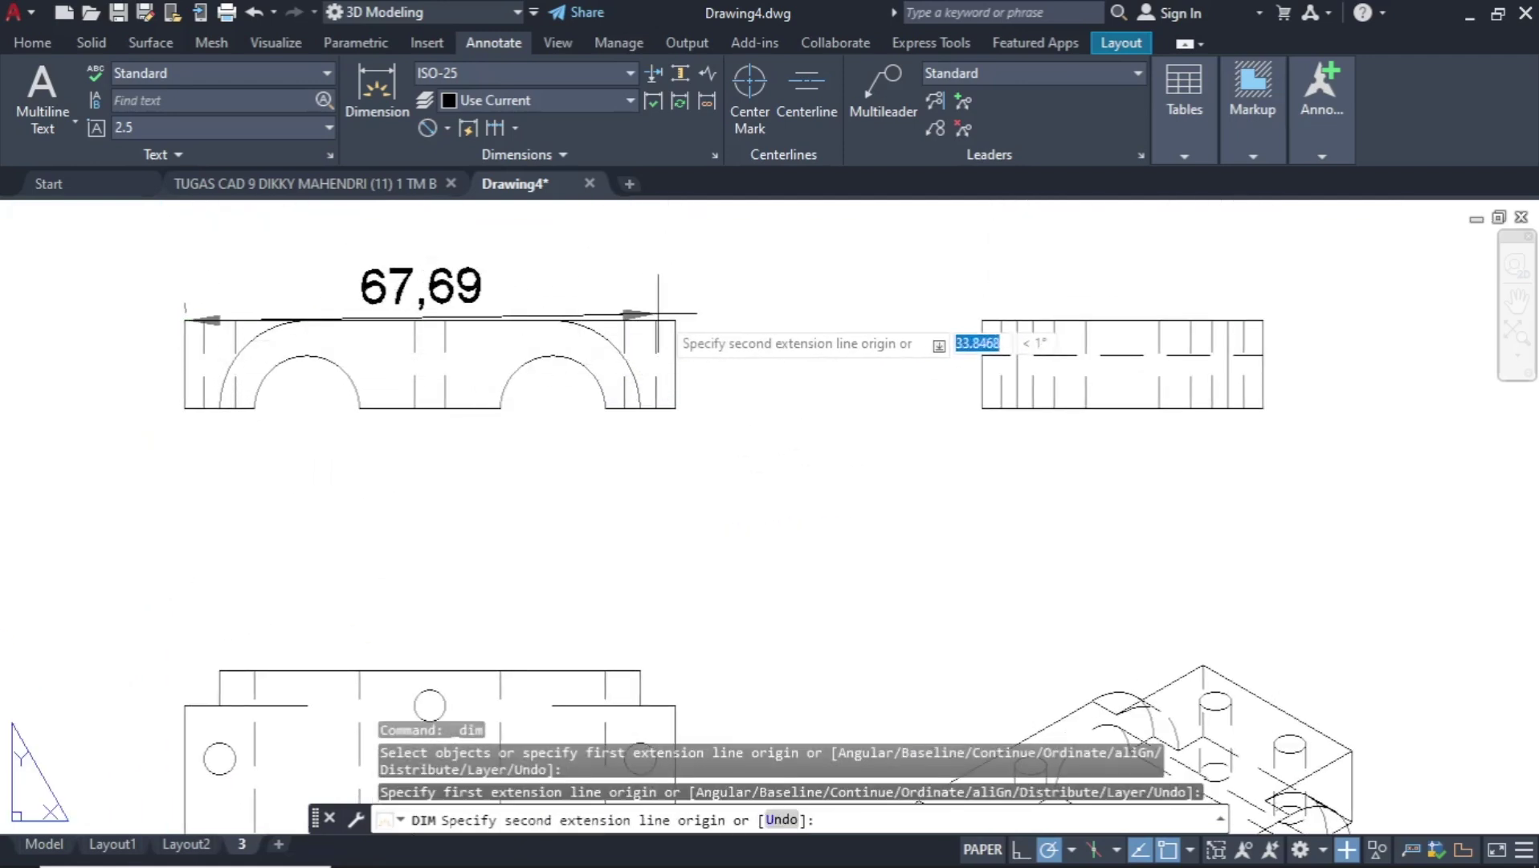
{"action": "left_click", "coordinate": [675, 321]}
{"action": "left_click", "coordinate": [1077, 261]}
Dimension the 35 arc spacing and both 12,5 offsets along the front view's bottom.
{"action": "middle_click_drag", "start_coordinate": [736, 305], "coordinate": [722, 329]}
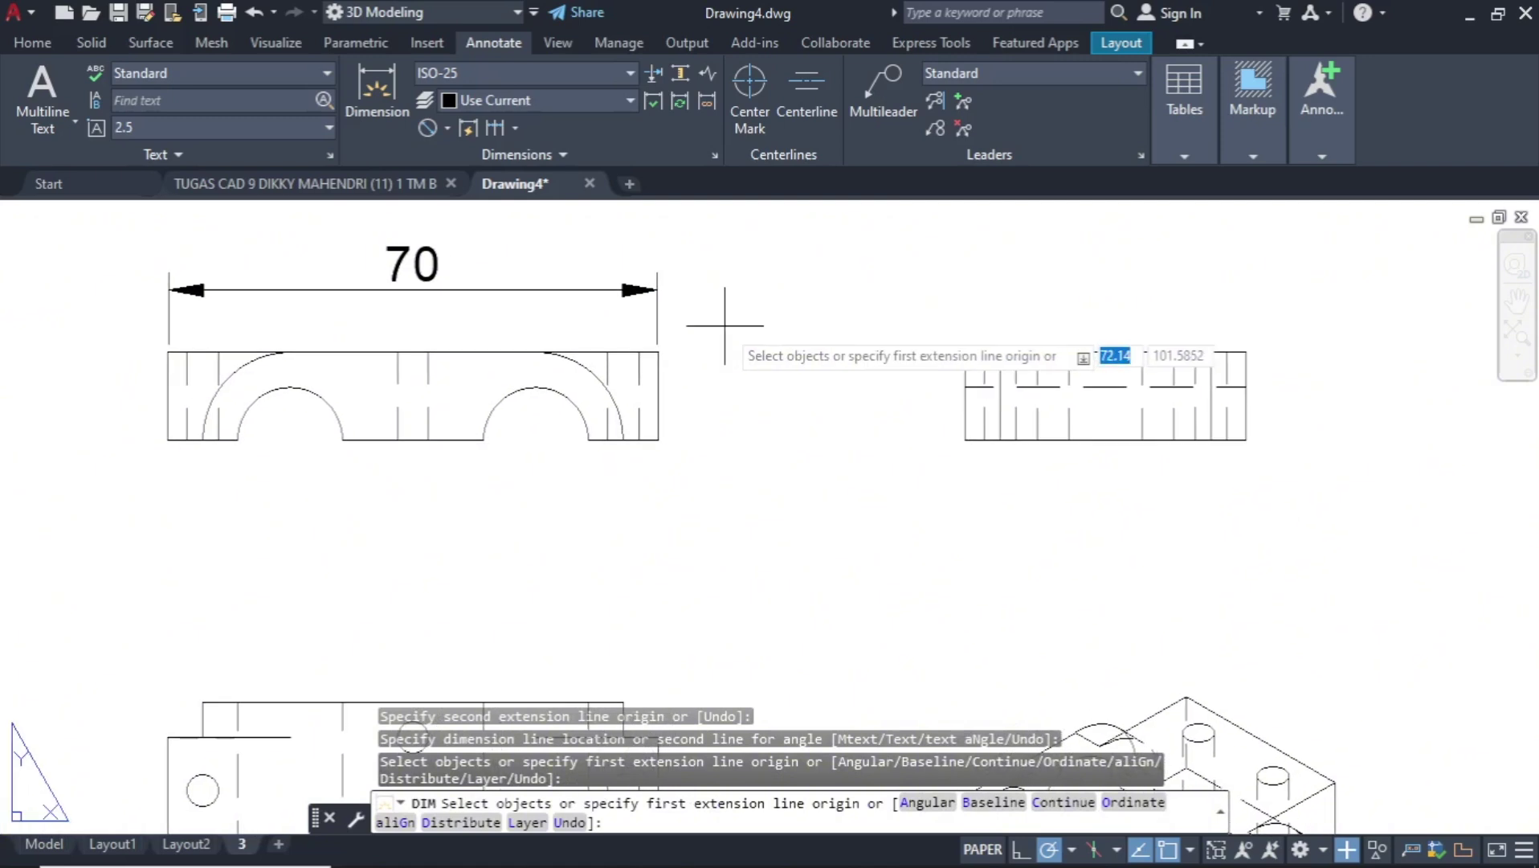
{"action": "left_click", "coordinate": [291, 439]}
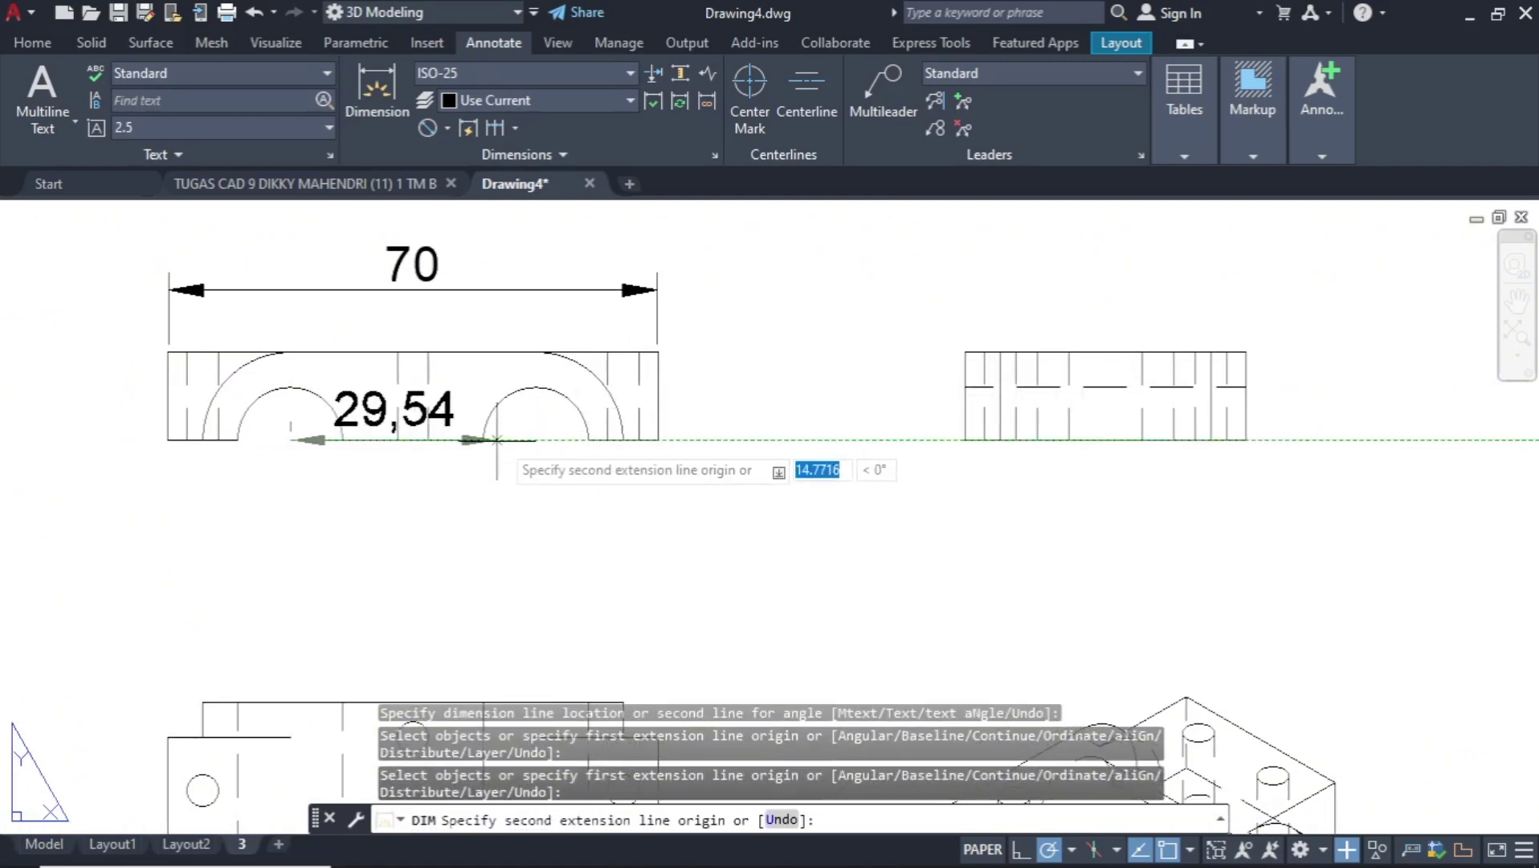
{"action": "left_click", "coordinate": [535, 440]}
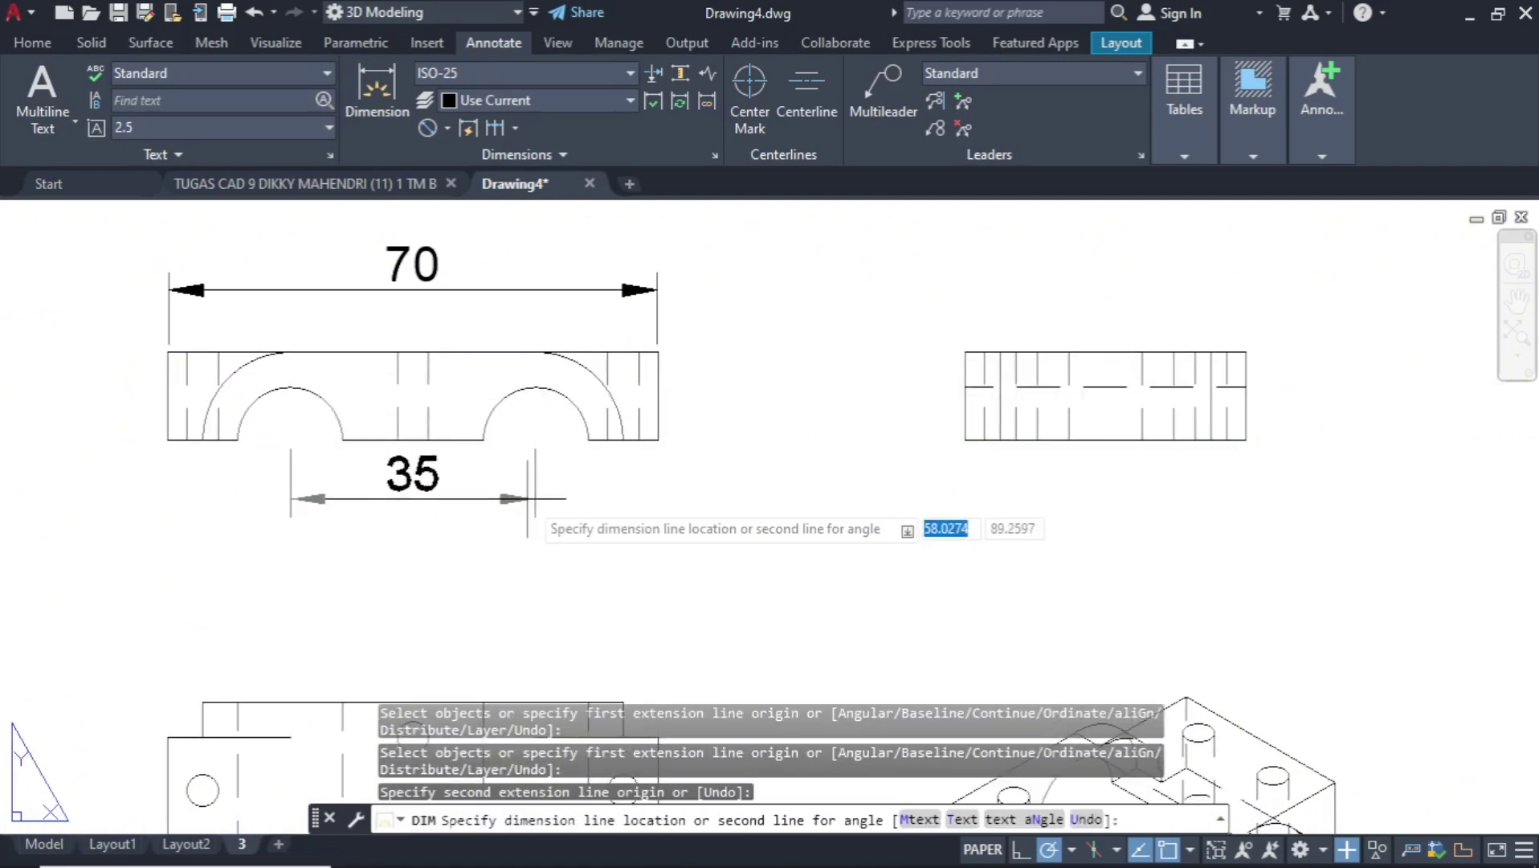
{"action": "left_click", "coordinate": [528, 513]}
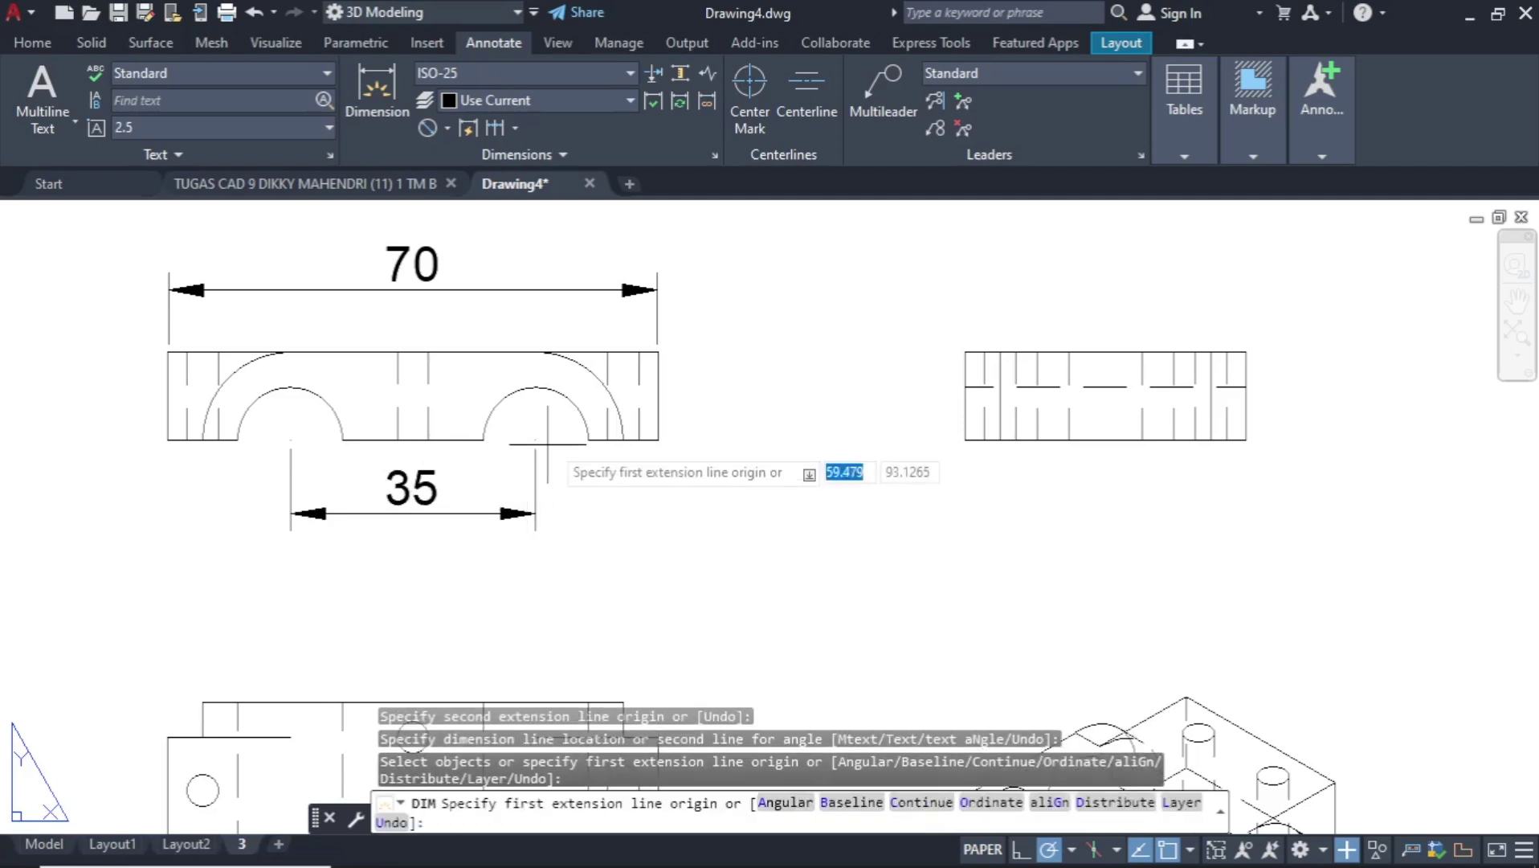
{"action": "left_click", "coordinate": [535, 439]}
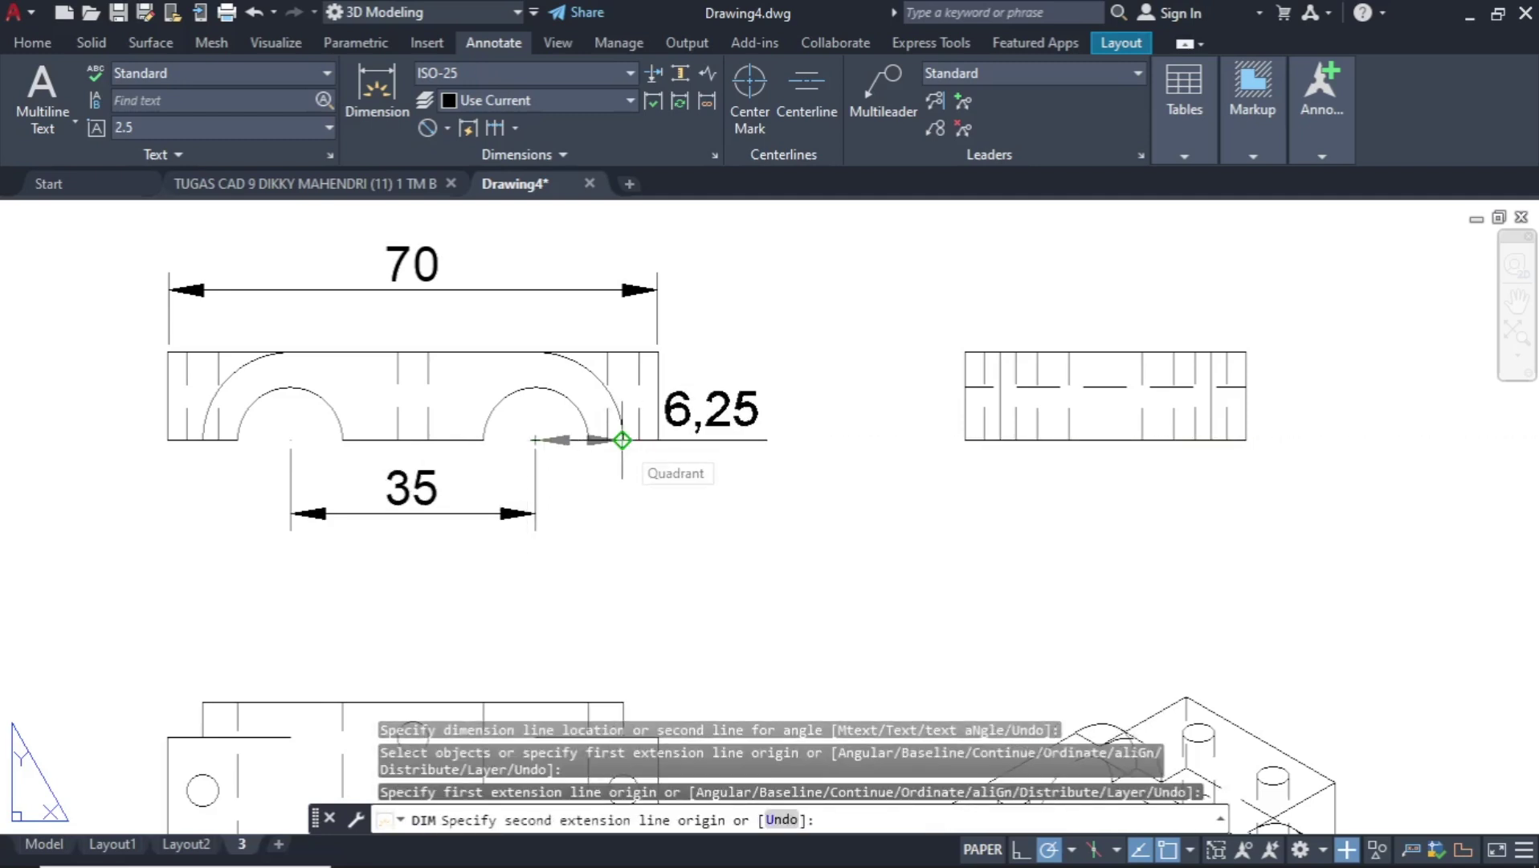
{"action": "left_click", "coordinate": [622, 439]}
{"action": "left_click", "coordinate": [723, 512]}
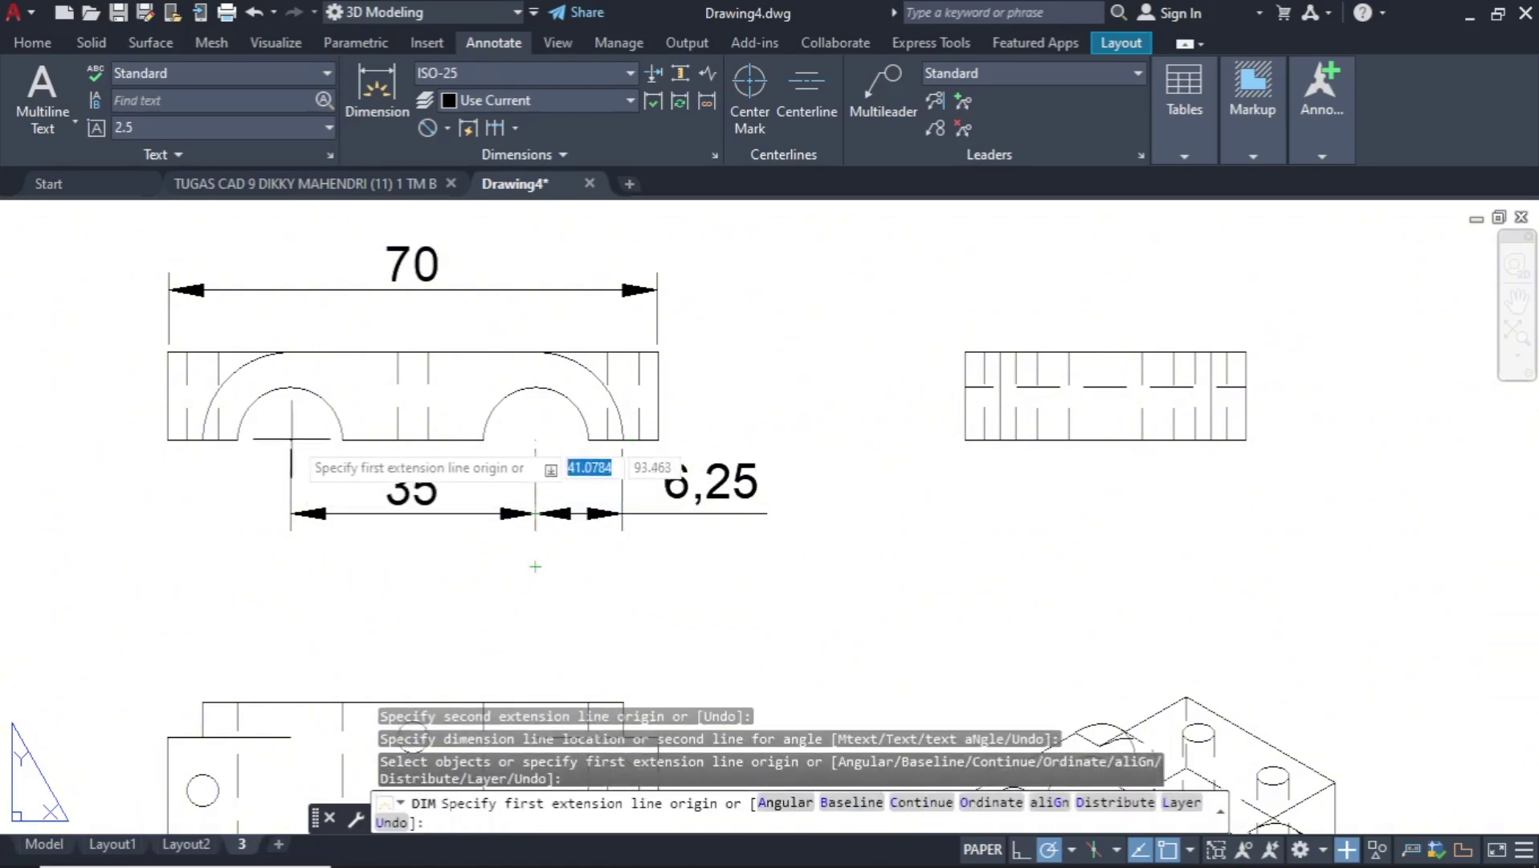
{"action": "left_click", "coordinate": [200, 439]}
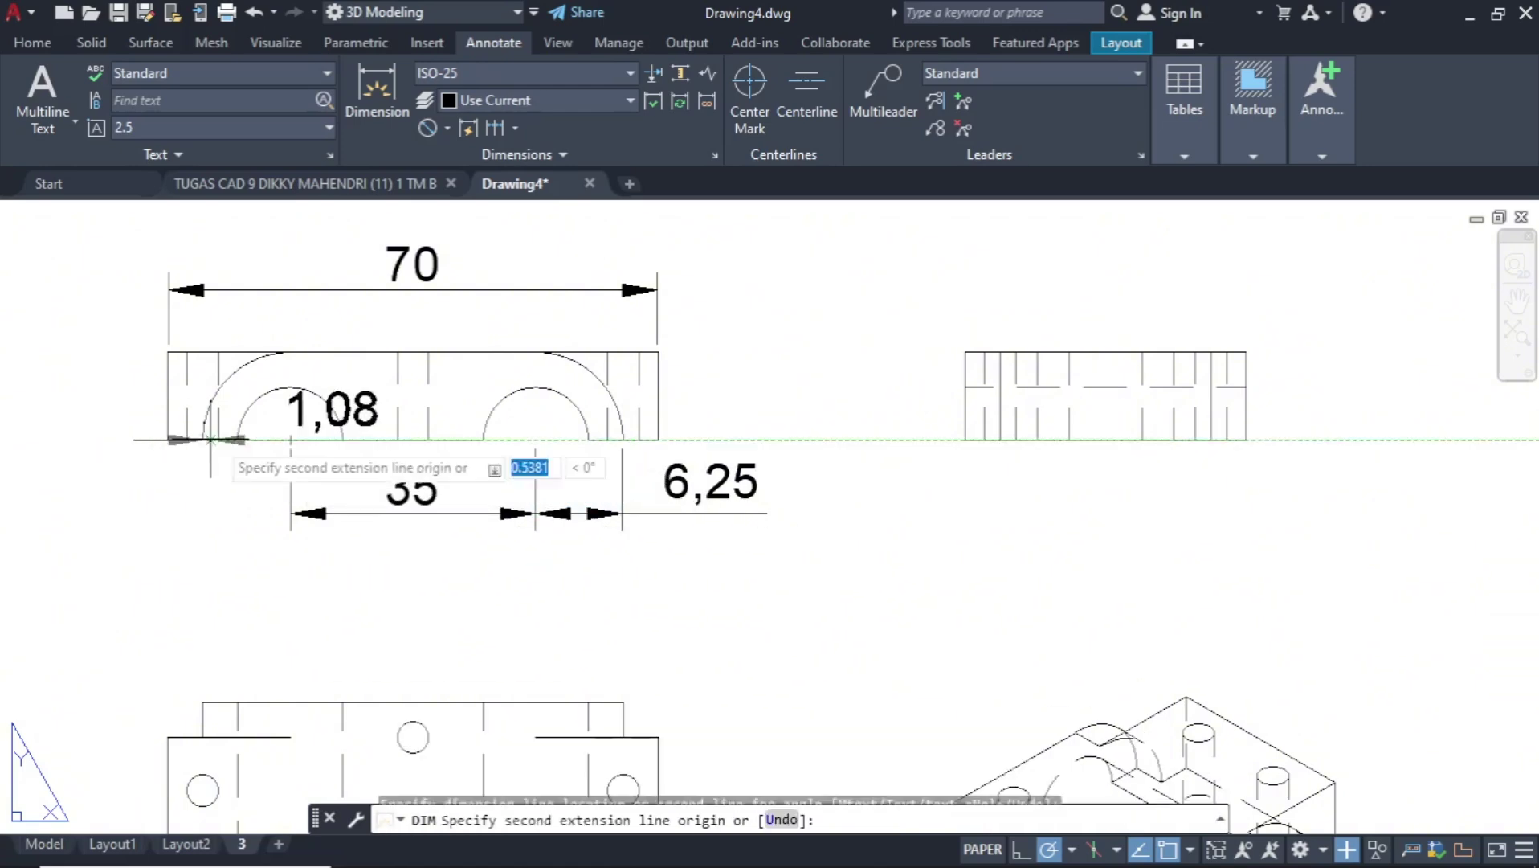
{"action": "left_click", "coordinate": [290, 440]}
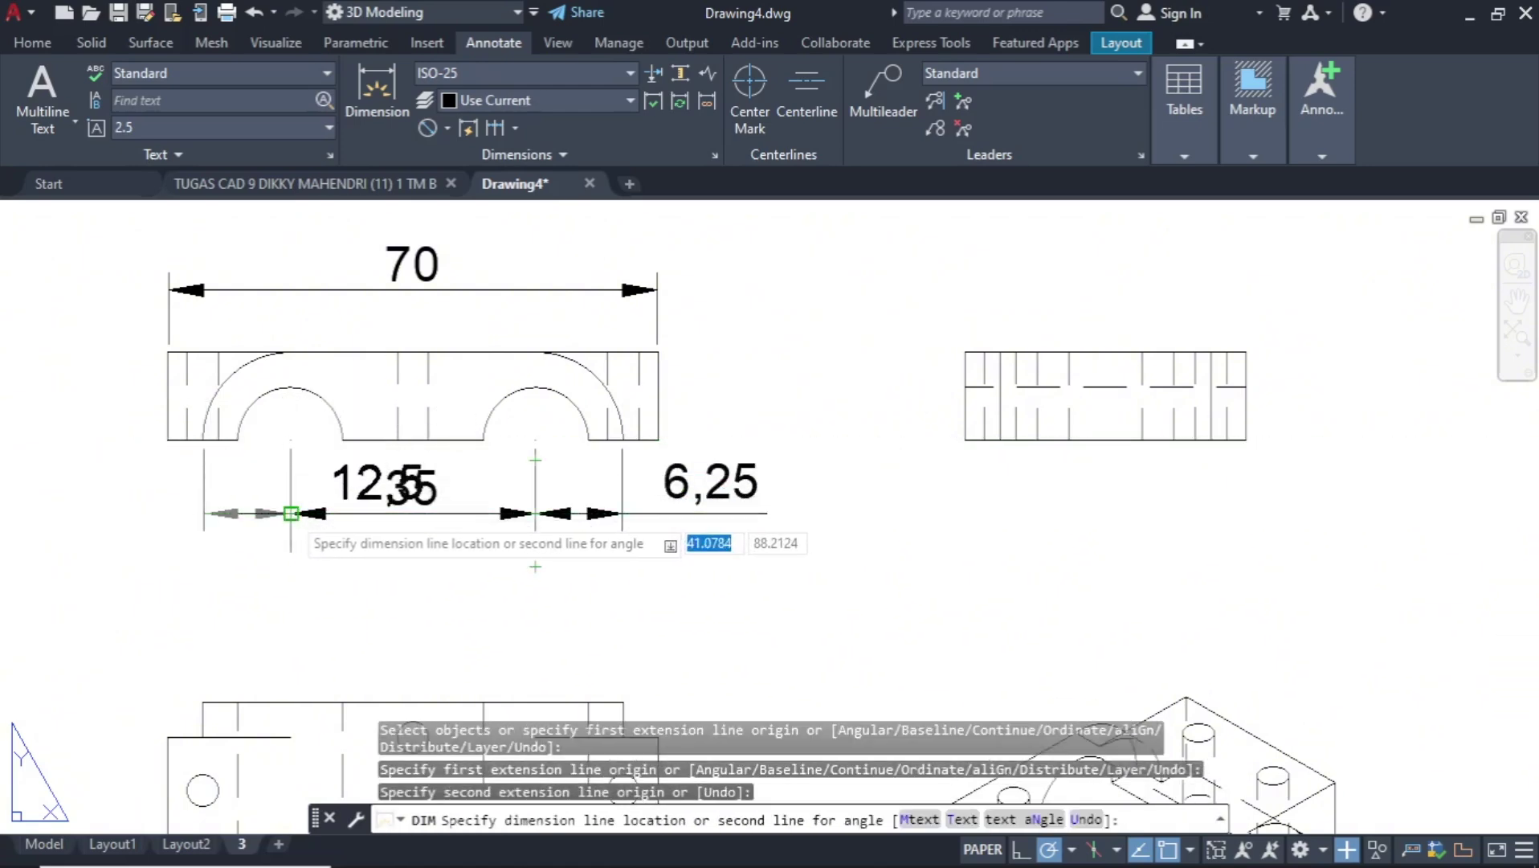
{"action": "left_click", "coordinate": [464, 512]}
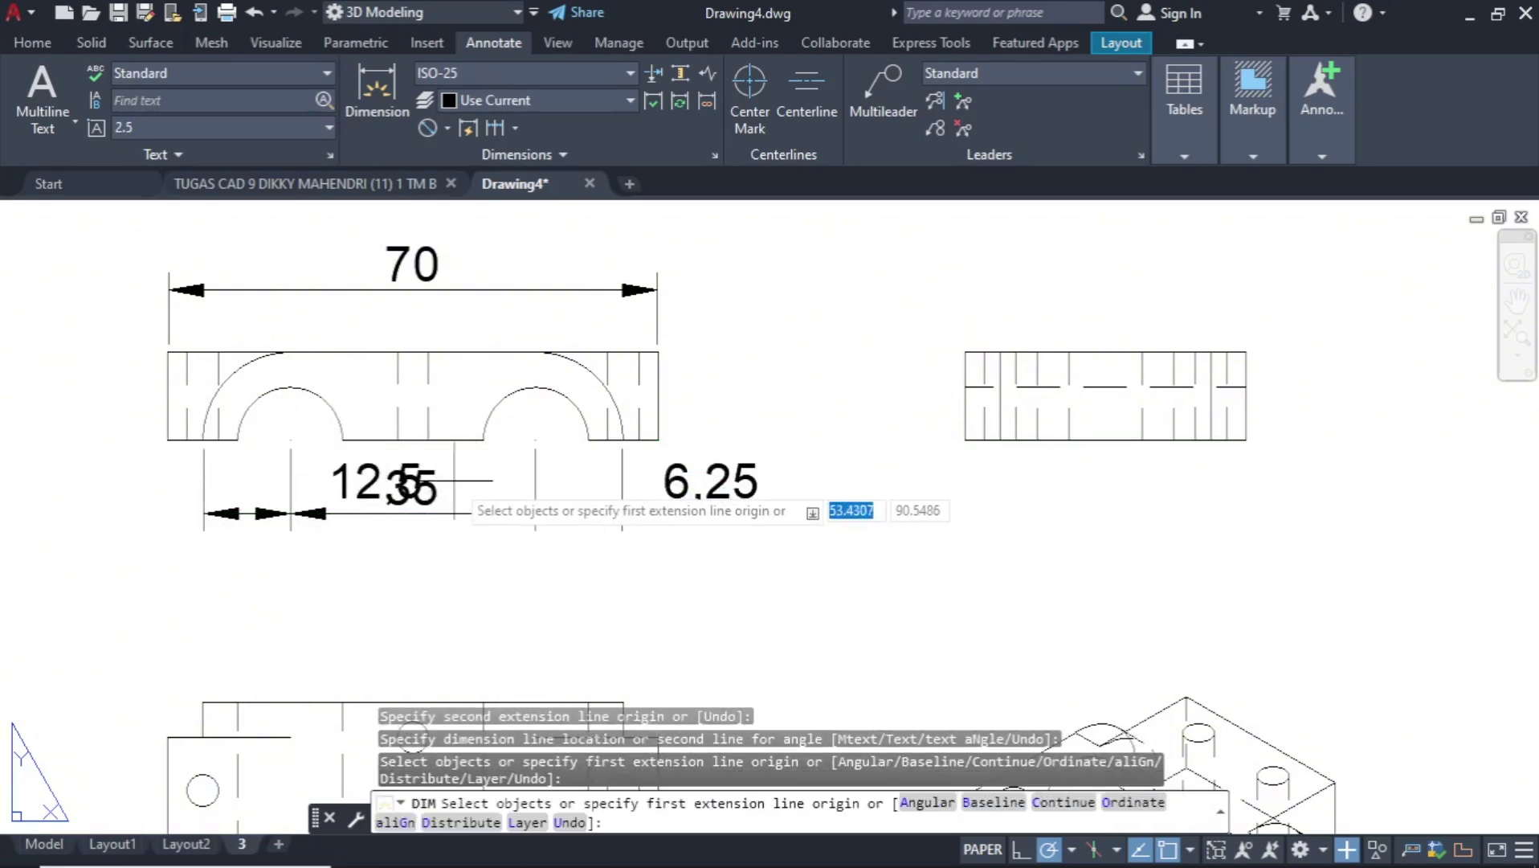
Delete the misplaced, overlapping left 12,5 dimension.
{"action": "key", "text": "Return"}
{"action": "key", "text": "Escape"}
{"action": "left_click", "coordinate": [273, 516]}
{"action": "key", "text": "Delete"}
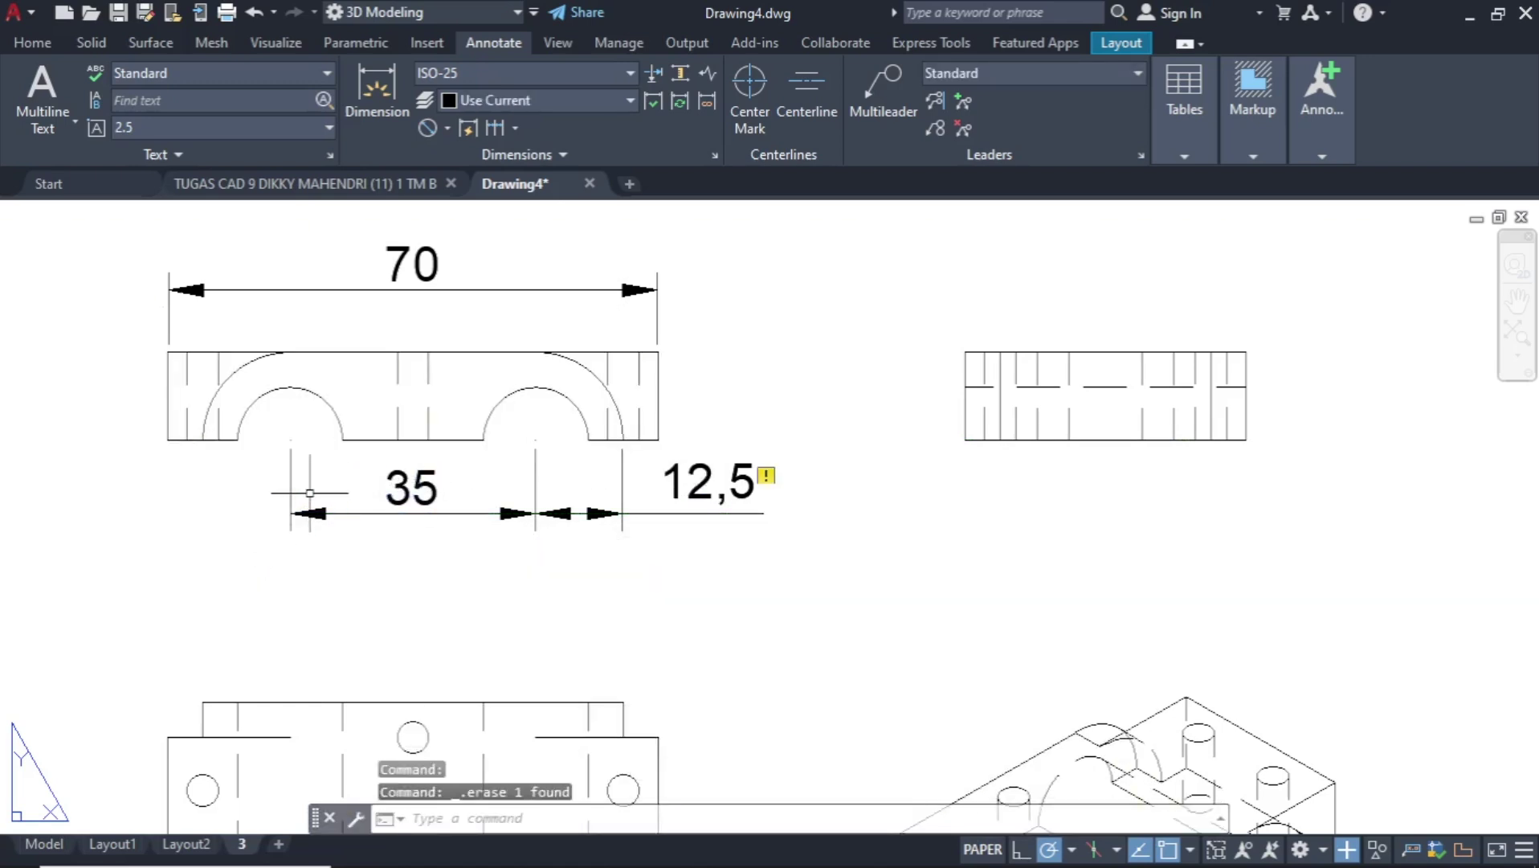
Redraw the left 12,5 dimension from the left edge to the left arc centre.
{"action": "left_click", "coordinate": [377, 84]}
{"action": "key", "text": "Return"}
{"action": "left_click", "coordinate": [246, 439]}
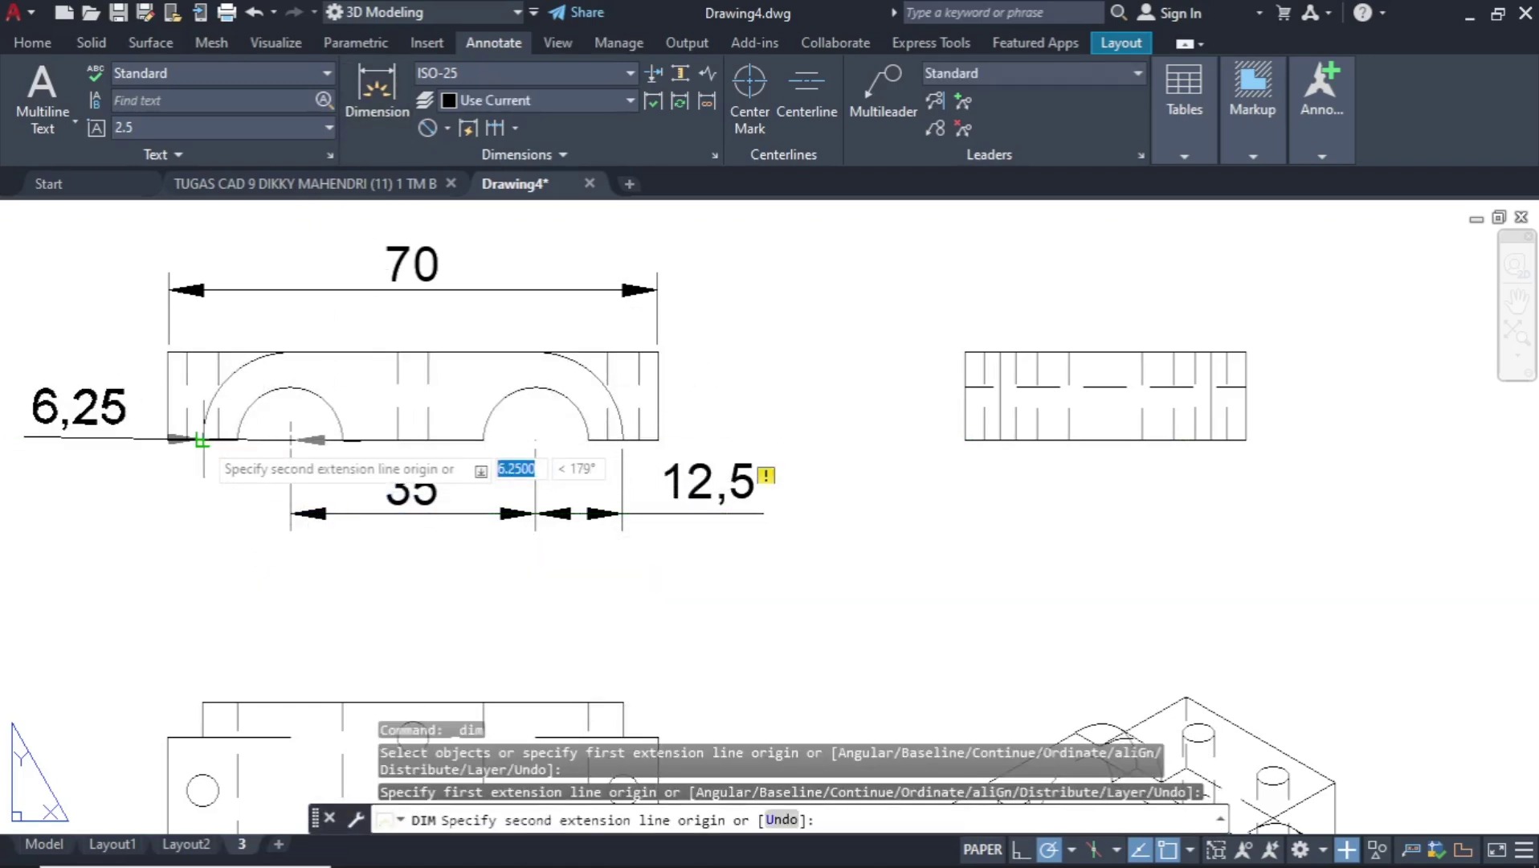
{"action": "key", "text": "Escape"}
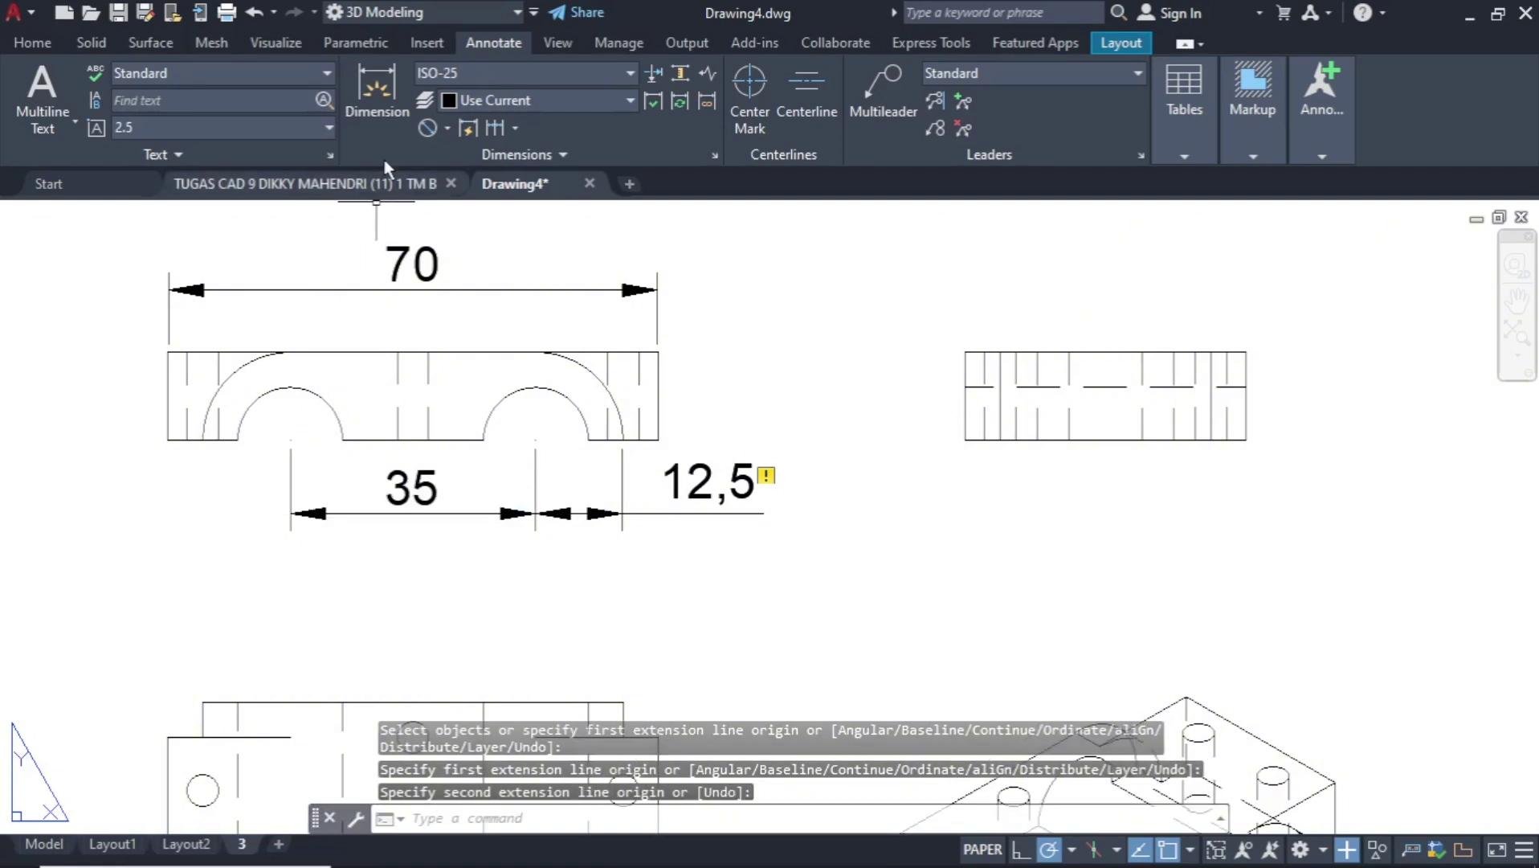
{"action": "left_click", "coordinate": [377, 84]}
{"action": "key", "text": "Return"}
{"action": "left_click", "coordinate": [203, 439]}
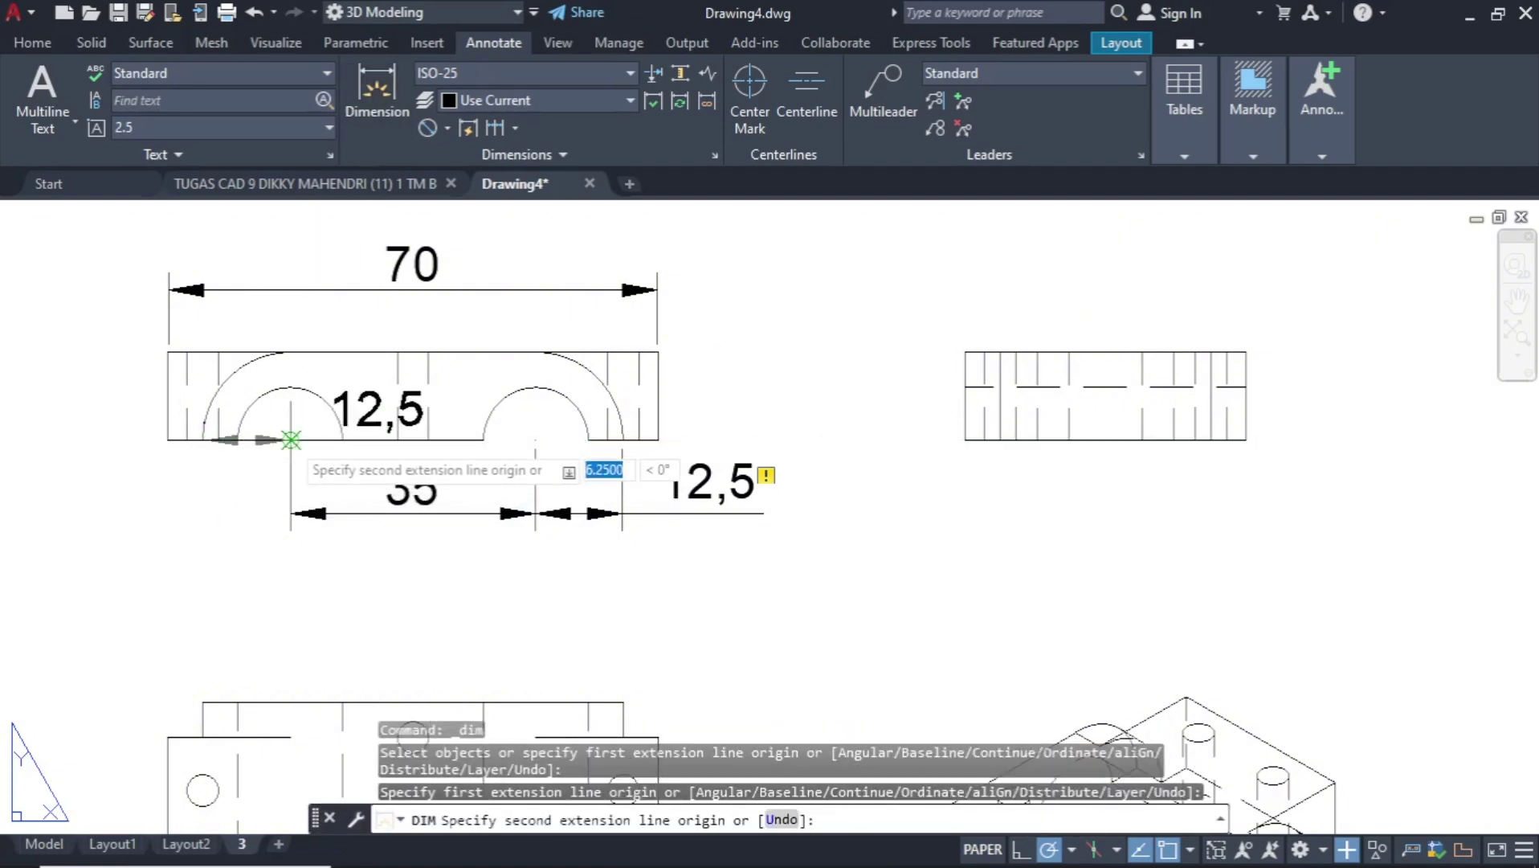
{"action": "left_click", "coordinate": [290, 439]}
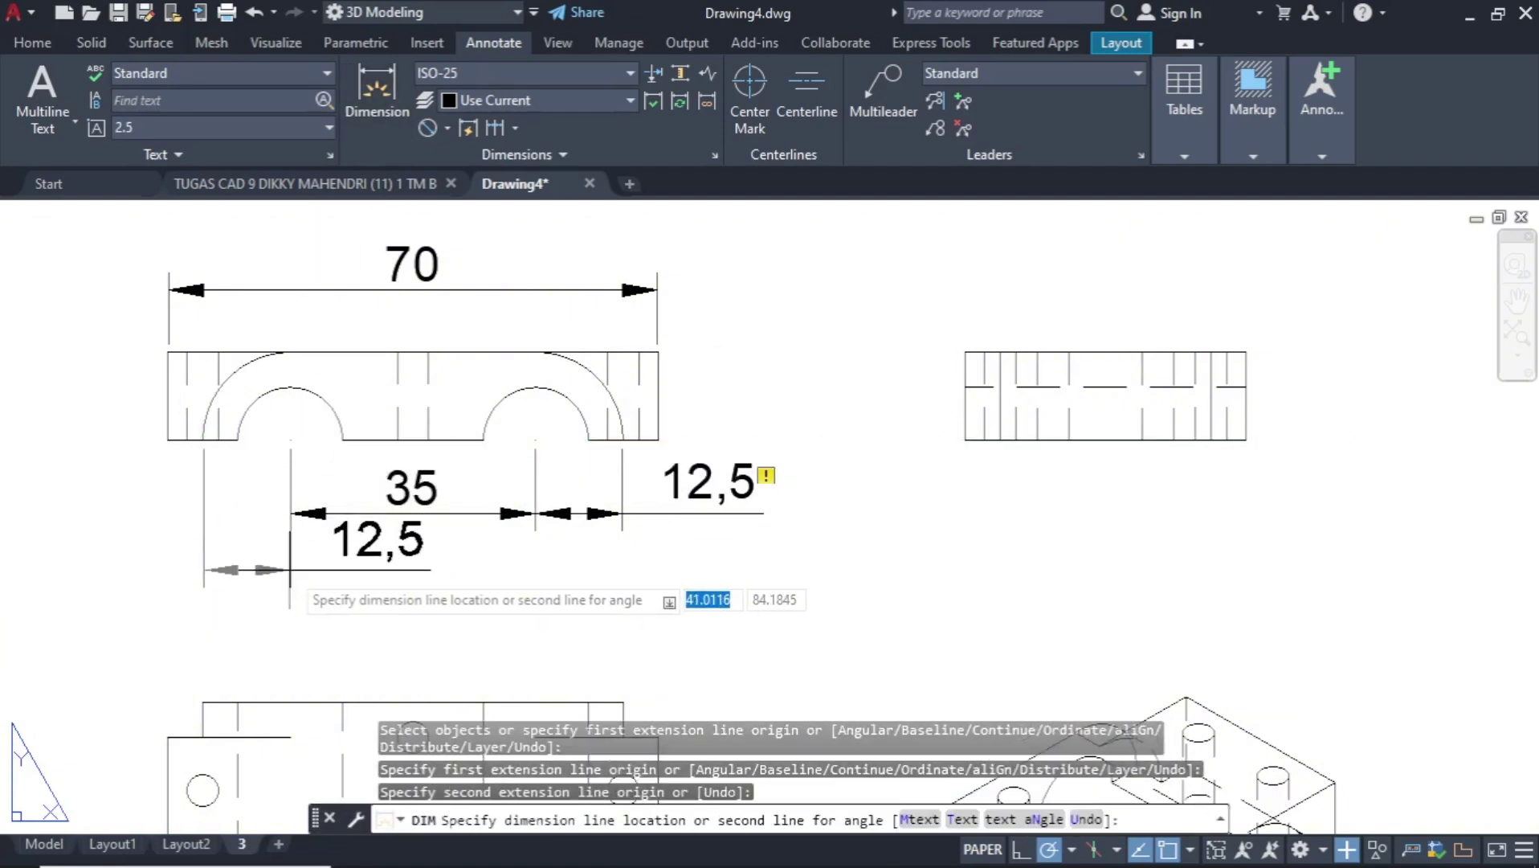
{"action": "left_click", "coordinate": [289, 575]}
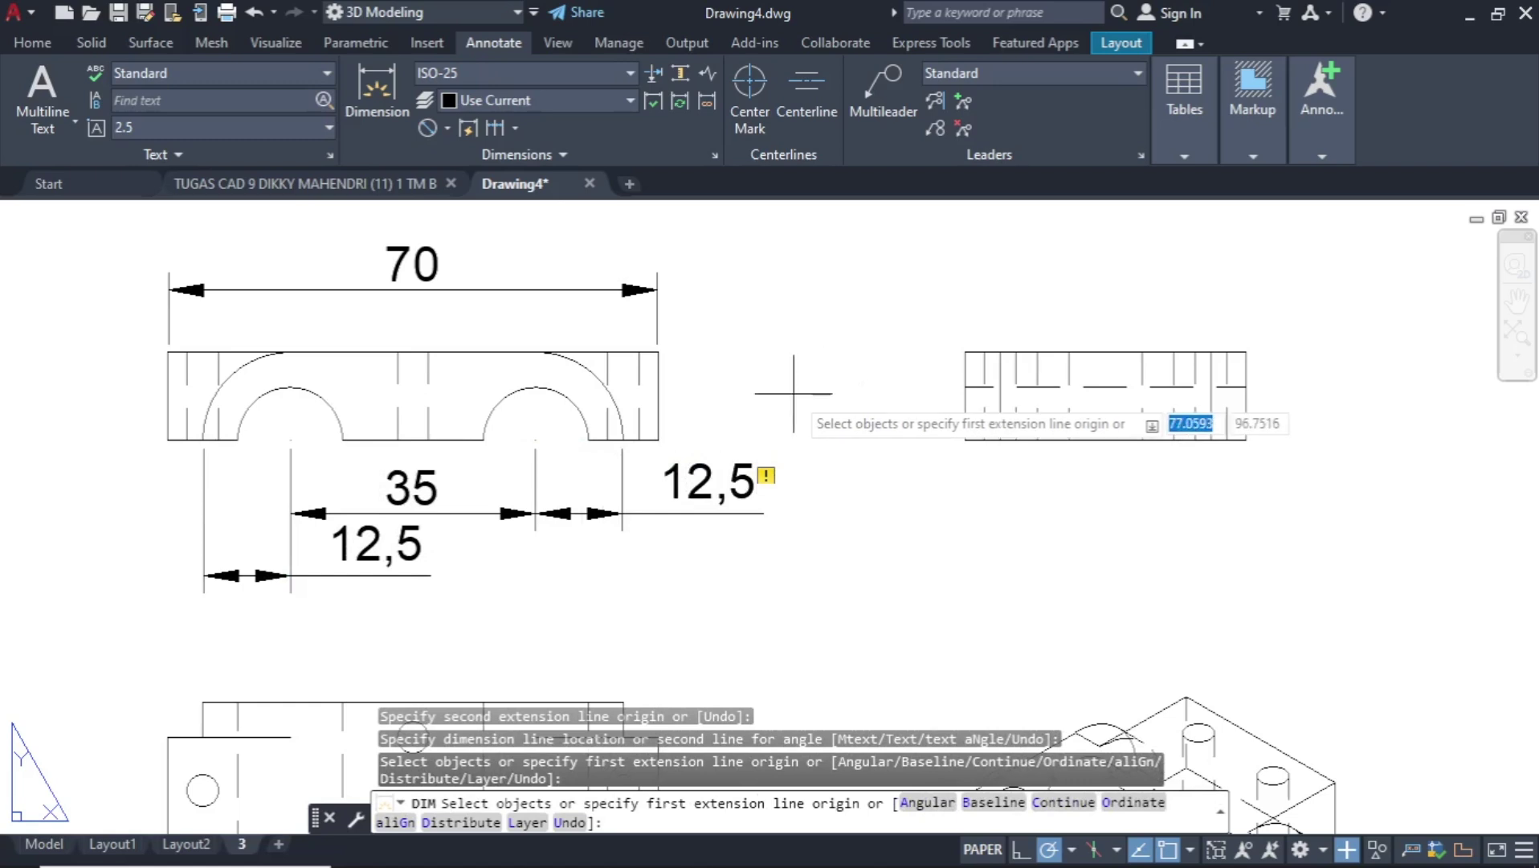
{"action": "key", "text": "Escape"}
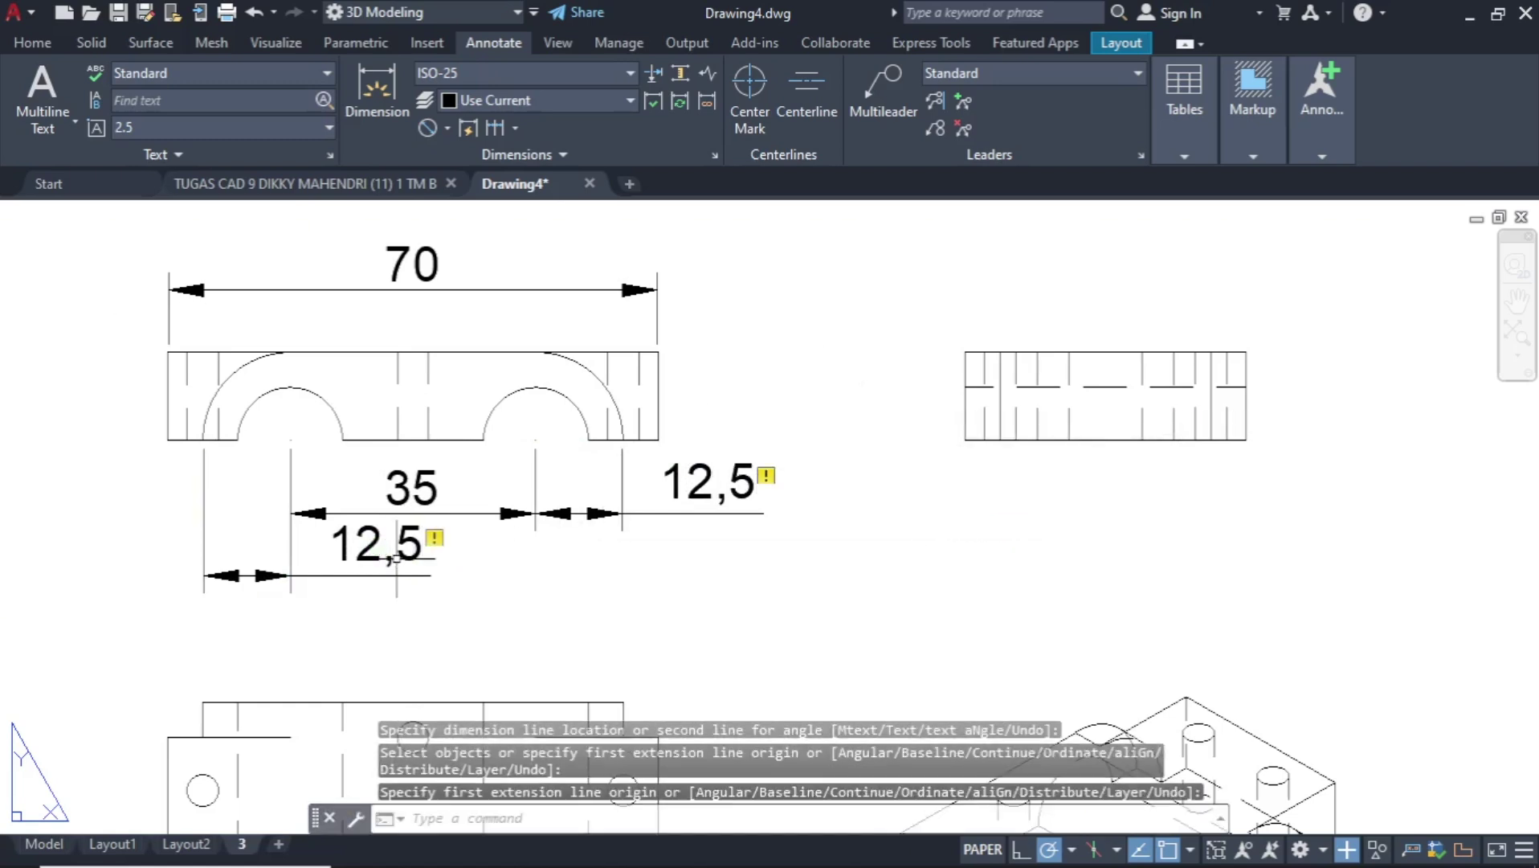
Grip-move the left 12,5 dimension into line with the 35 chain.
{"action": "left_click", "coordinate": [199, 446]}
{"action": "left_click", "coordinate": [436, 601]}
{"action": "left_click", "coordinate": [379, 545]}
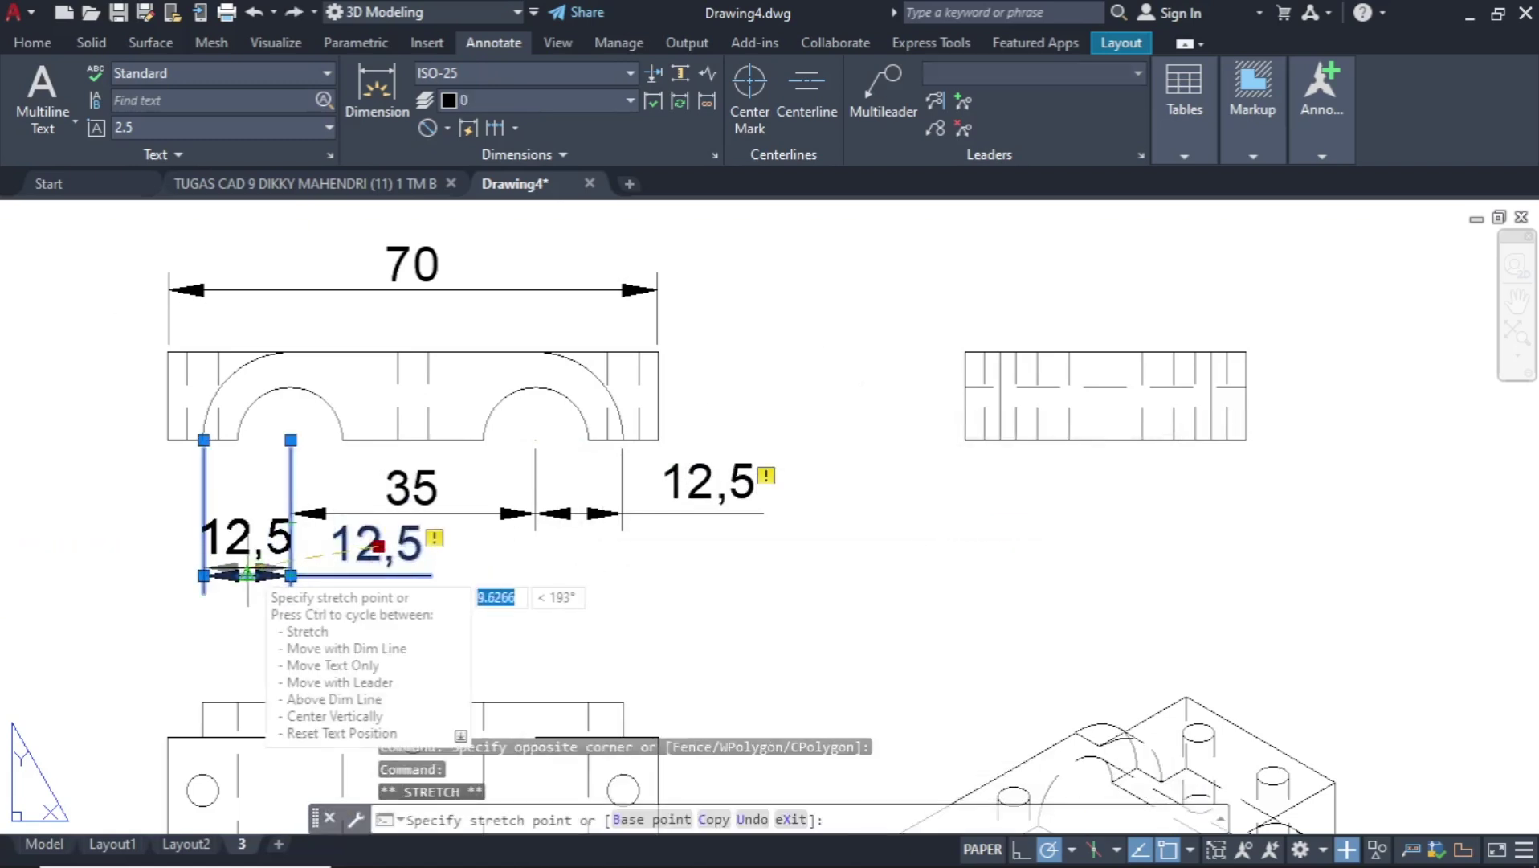
{"action": "left_click", "coordinate": [247, 545]}
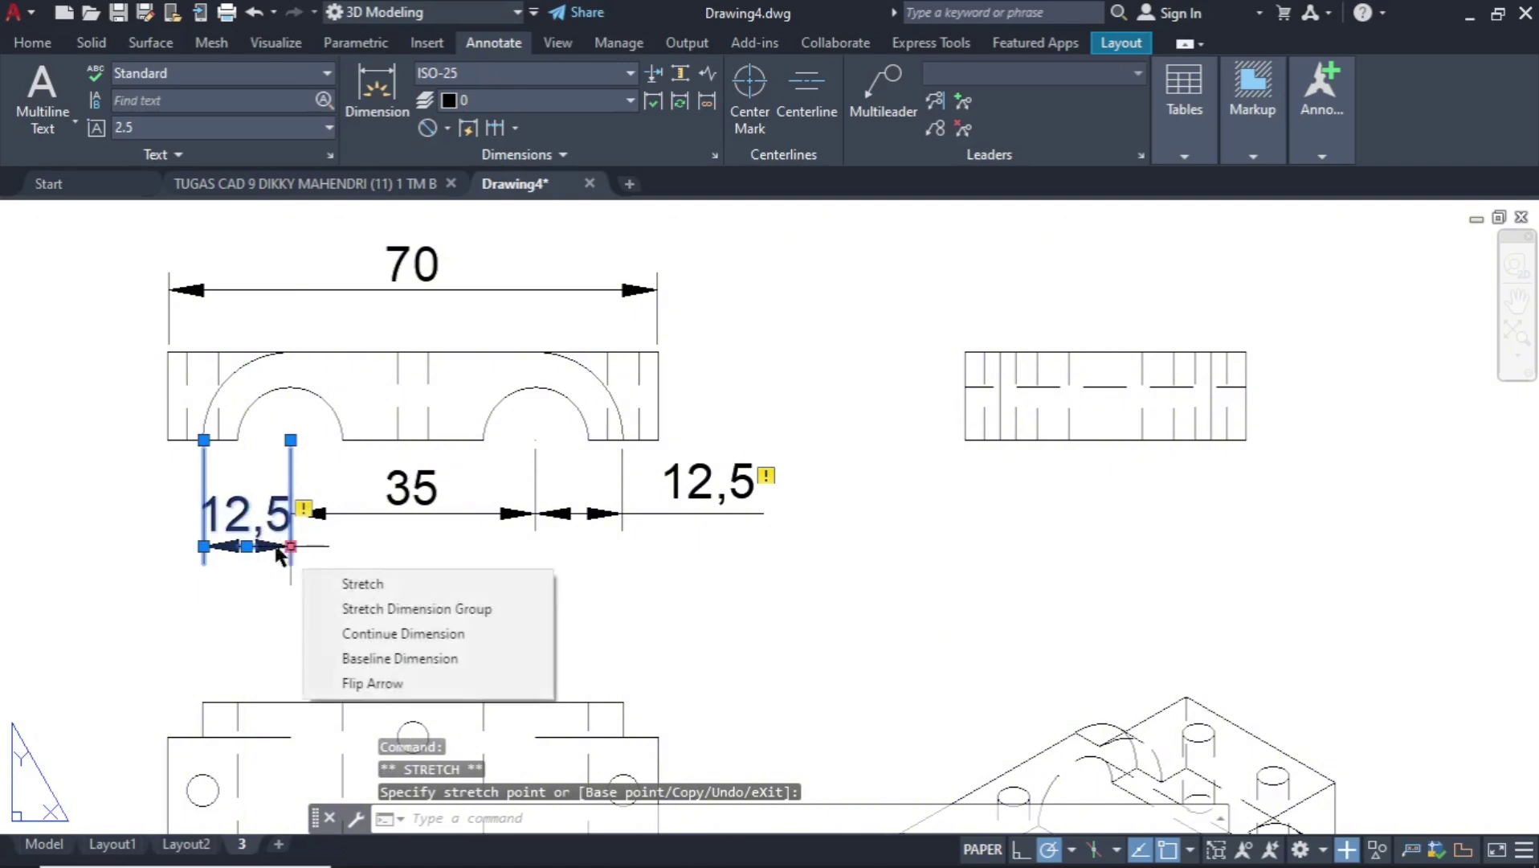
{"action": "left_click", "coordinate": [247, 545]}
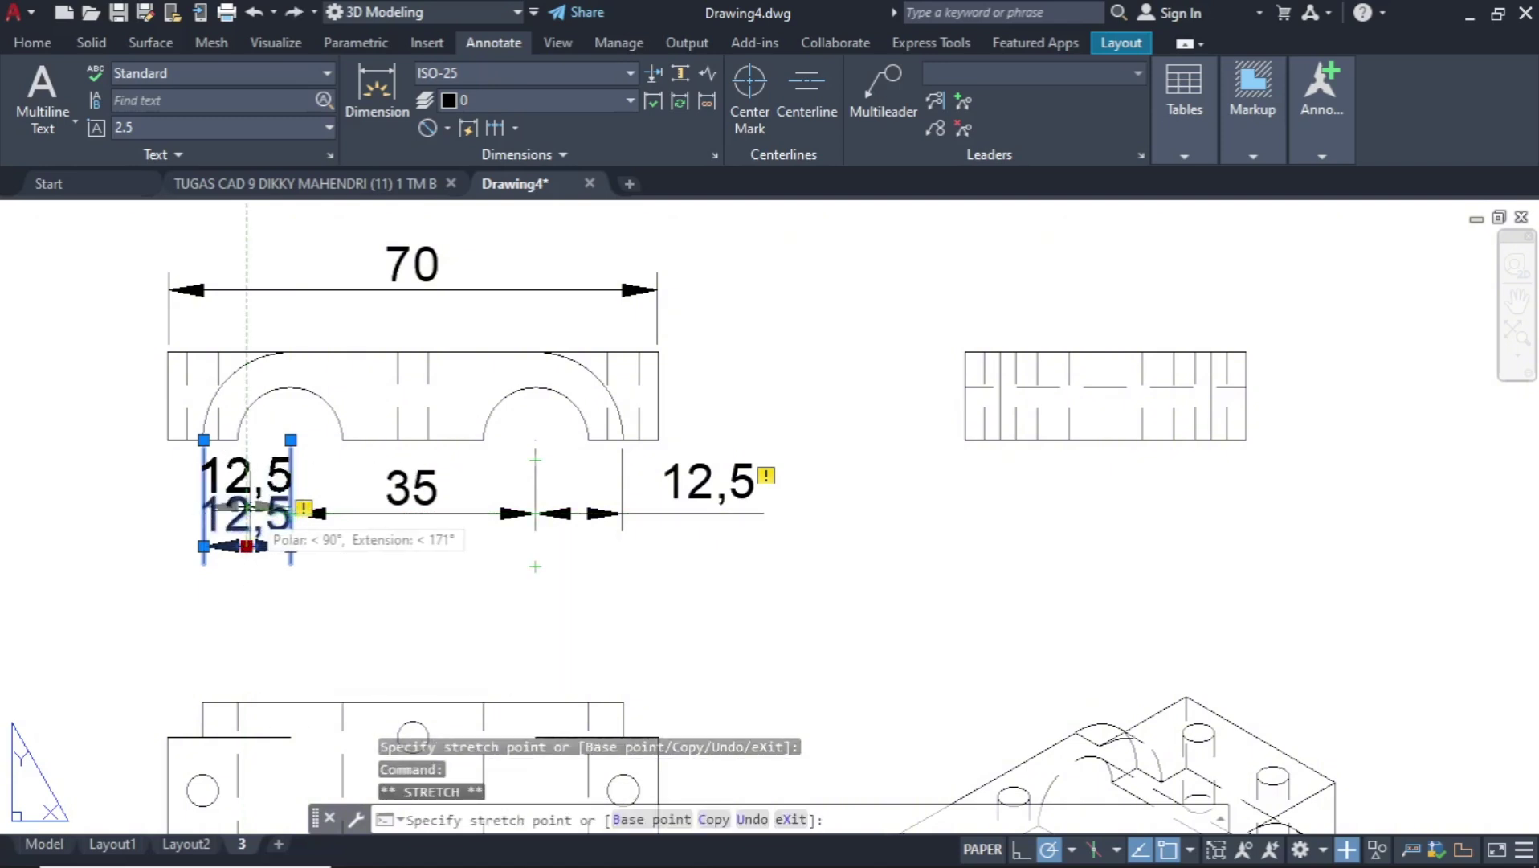
{"action": "left_click", "coordinate": [249, 513]}
{"action": "key", "text": "Escape"}
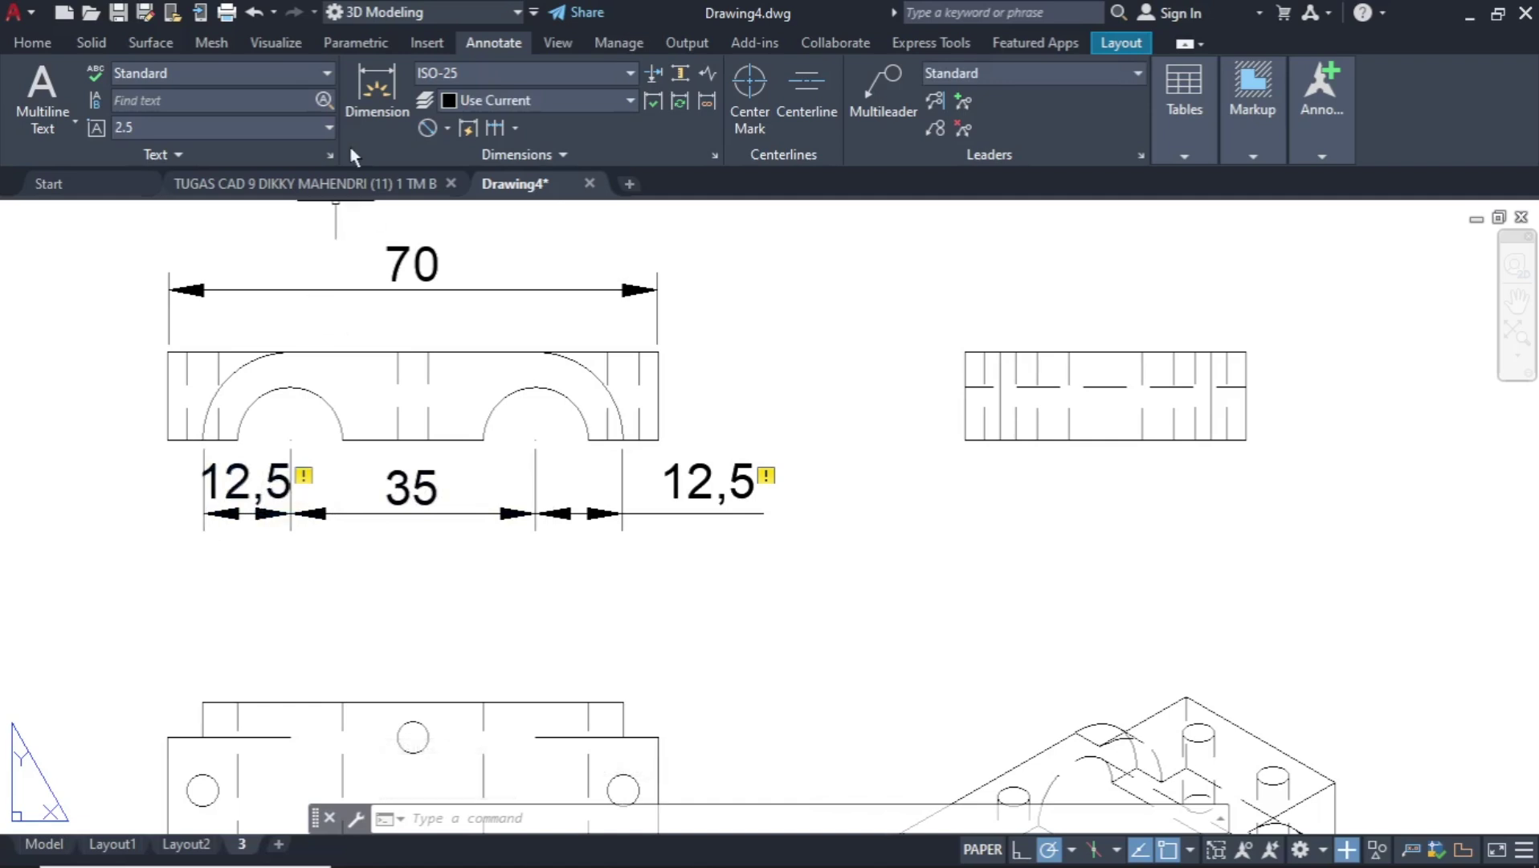
Dimension the right cutout's outer arc R12,5 and inner arc R7,5.
{"action": "left_click", "coordinate": [430, 128]}
{"action": "left_click", "coordinate": [614, 401]}
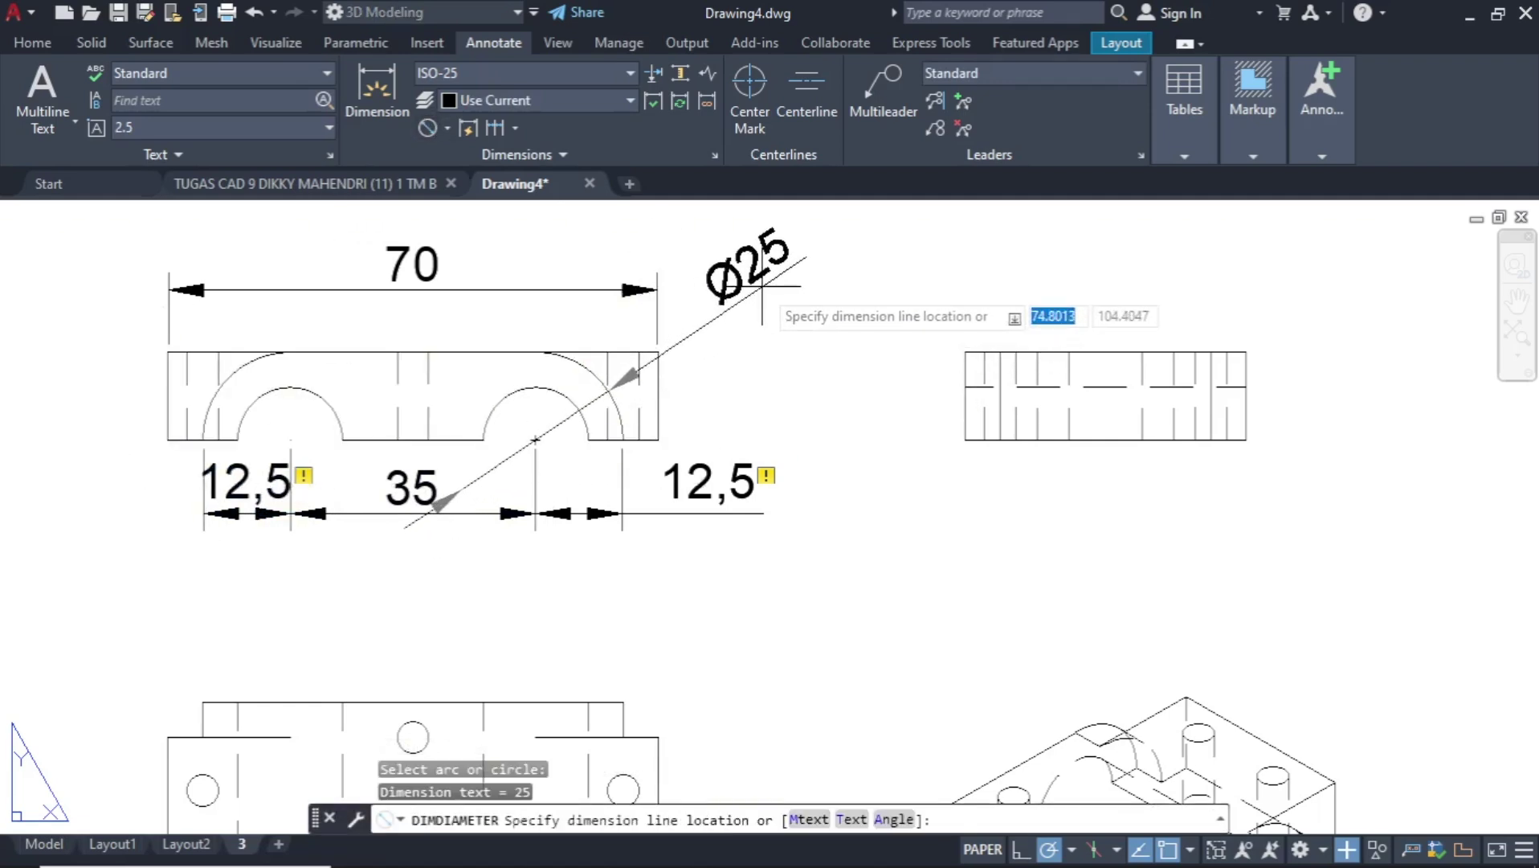
{"action": "left_click", "coordinate": [448, 128]}
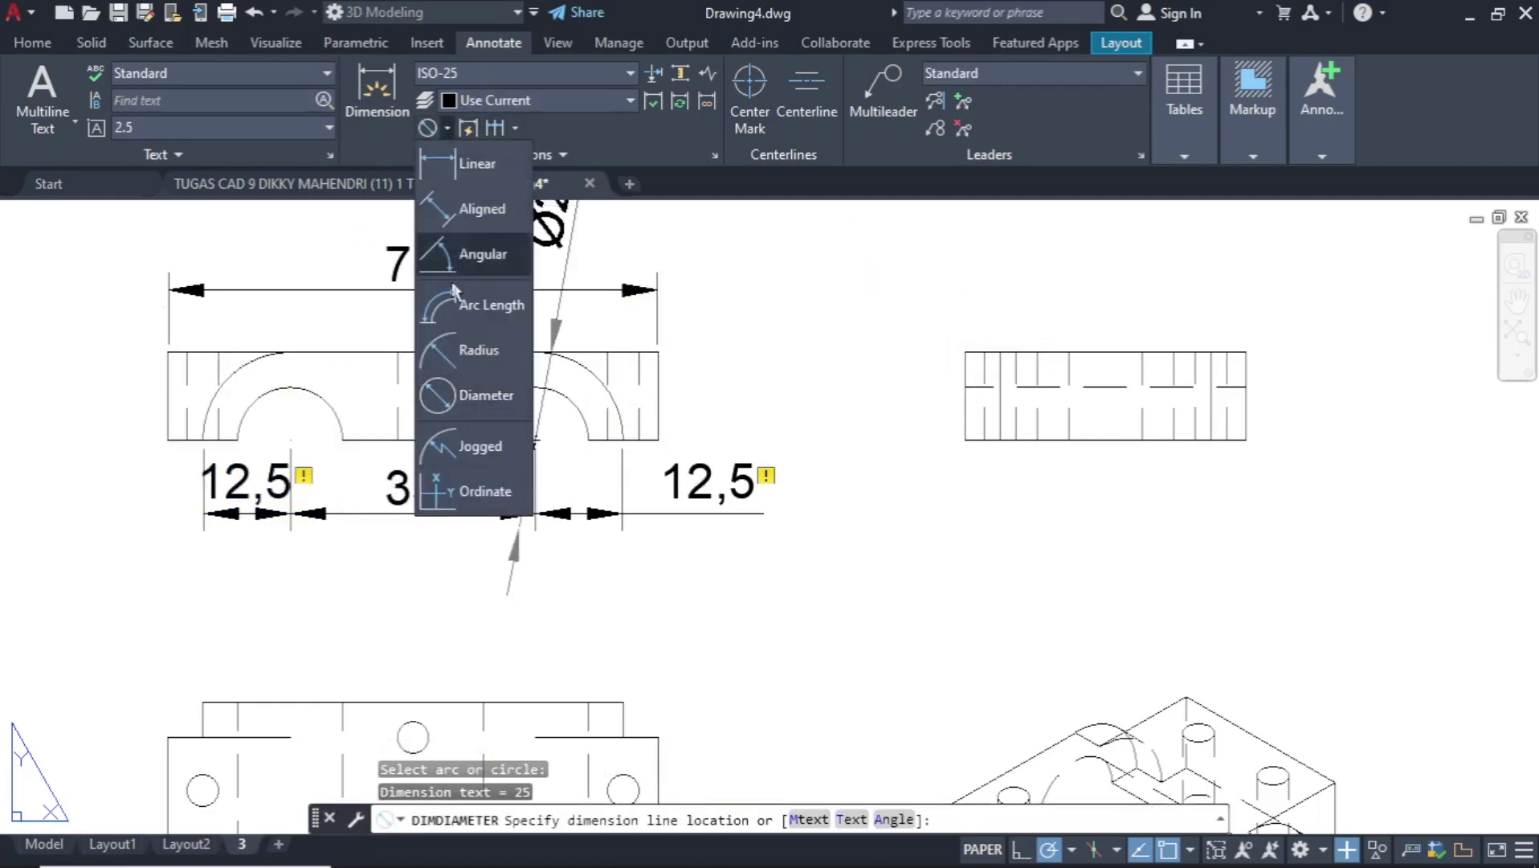
{"action": "left_click", "coordinate": [470, 351]}
{"action": "left_click", "coordinate": [618, 402]}
{"action": "left_click", "coordinate": [850, 239]}
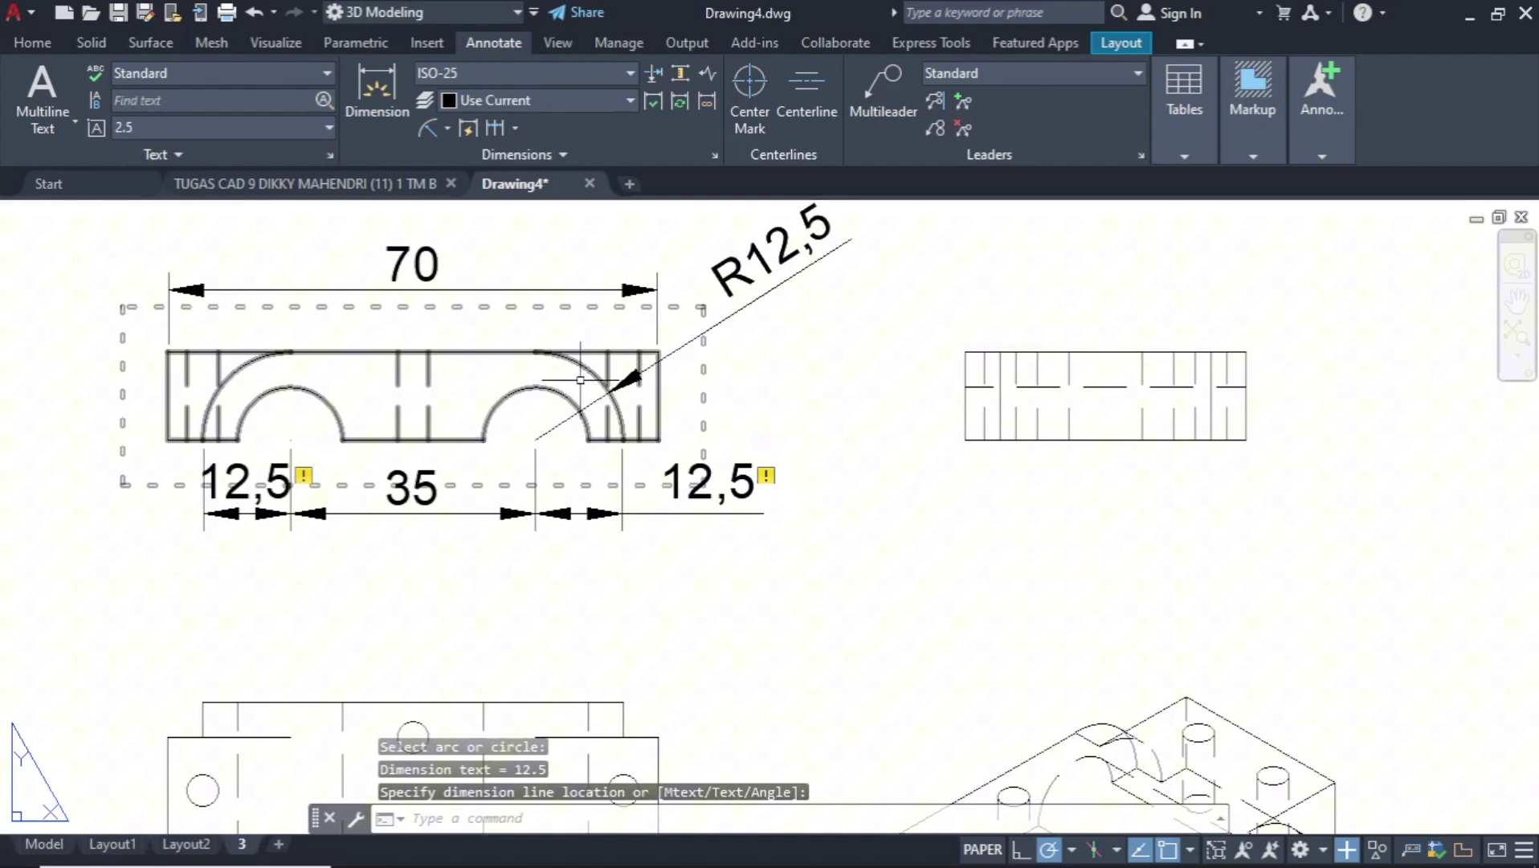
{"action": "left_click", "coordinate": [430, 129]}
{"action": "left_click", "coordinate": [578, 412]}
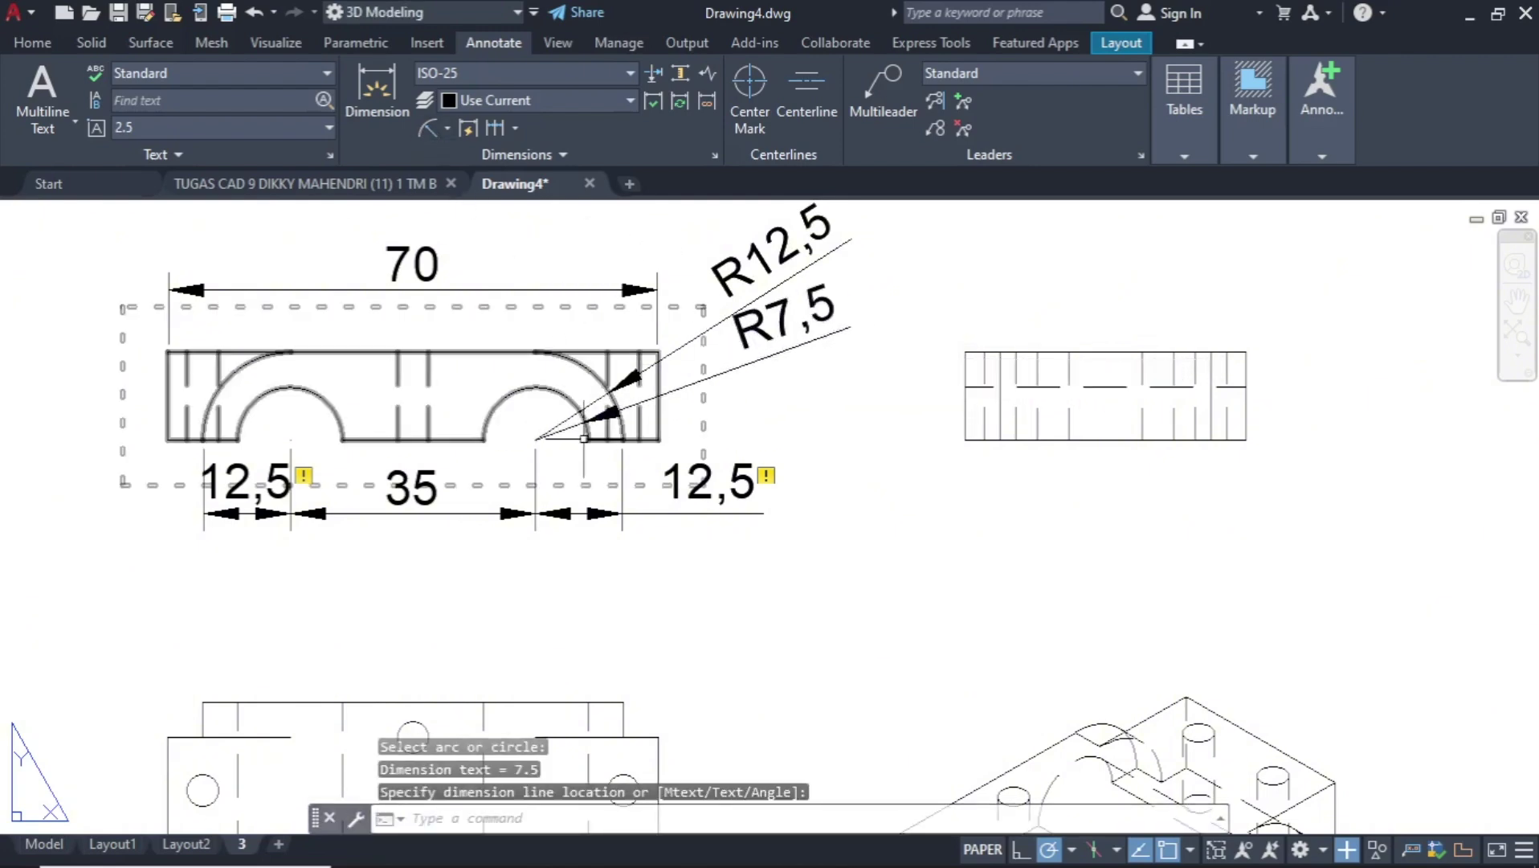
{"action": "middle_click_drag", "start_coordinate": [419, 831], "coordinate": [426, 551]}
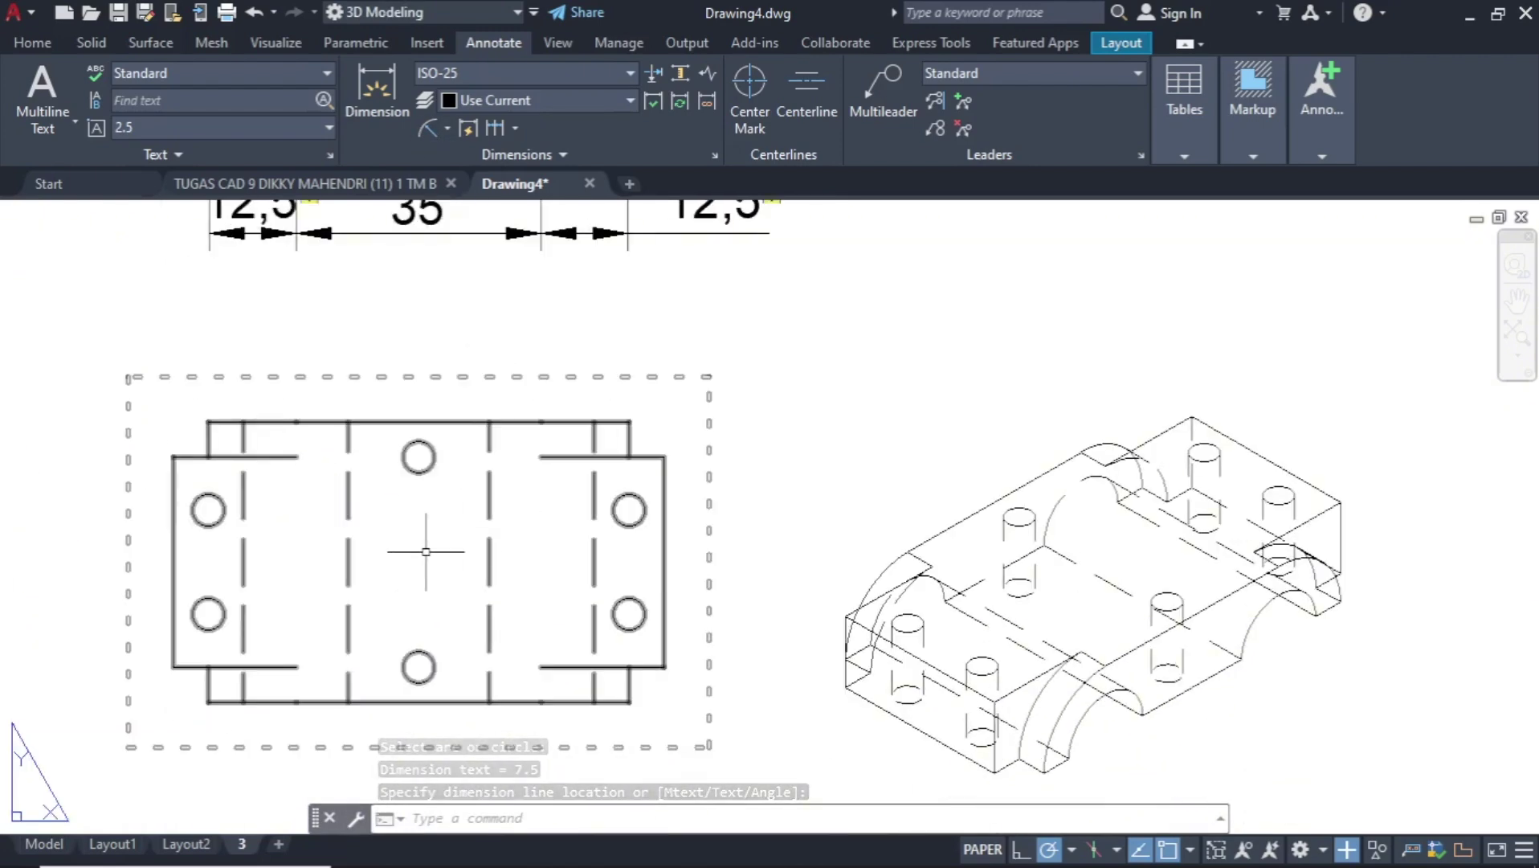
Add the 30 and 15 horizontal dimensions from the hole centre above the top view.
{"action": "right_click", "coordinate": [426, 551]}
{"action": "key", "text": "Escape"}
{"action": "left_click", "coordinate": [377, 89]}
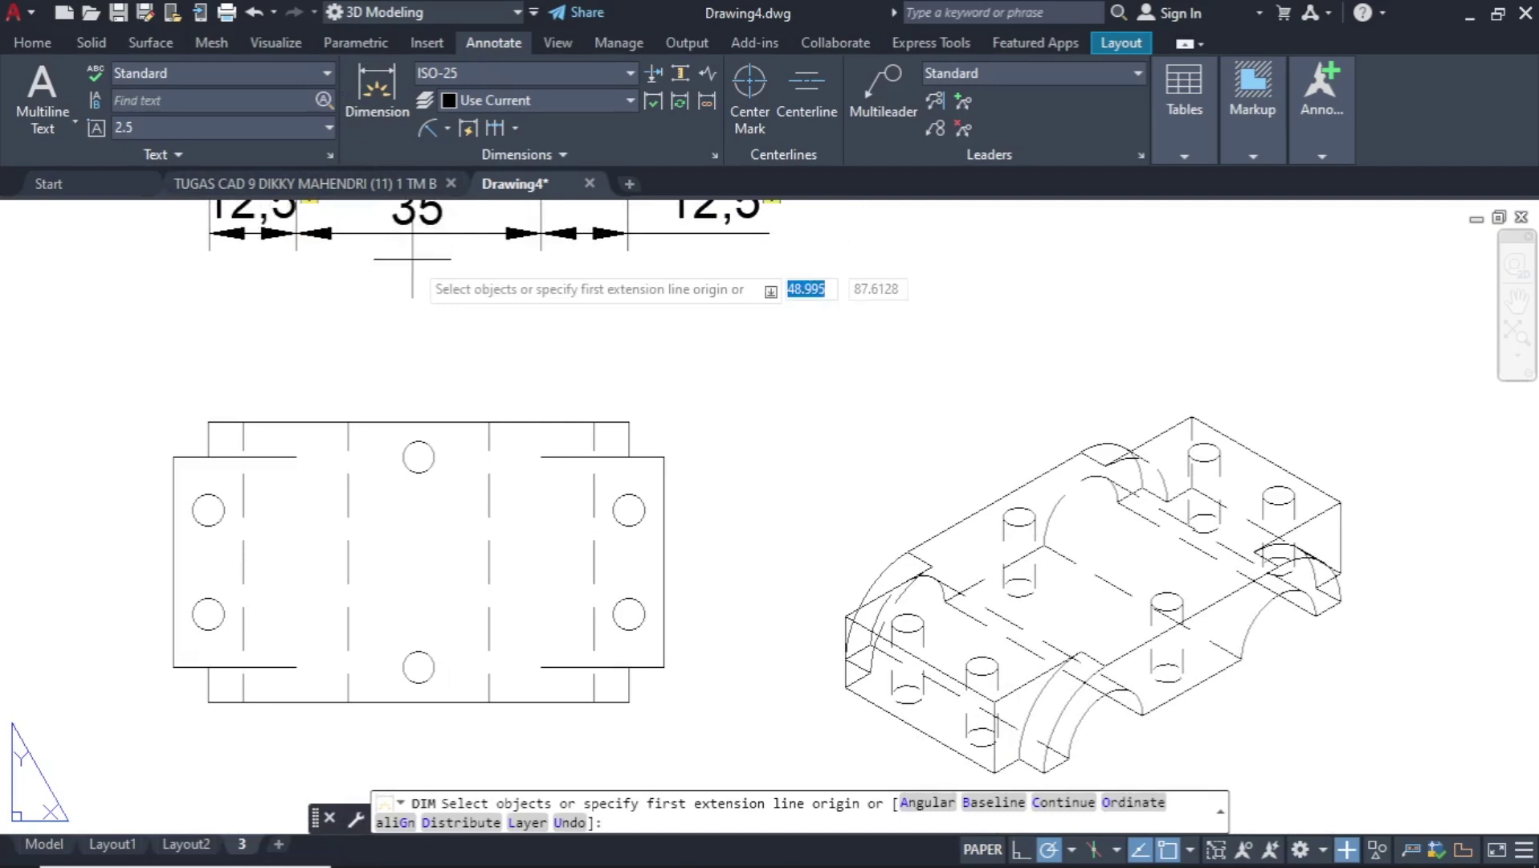
{"action": "left_click", "coordinate": [418, 456]}
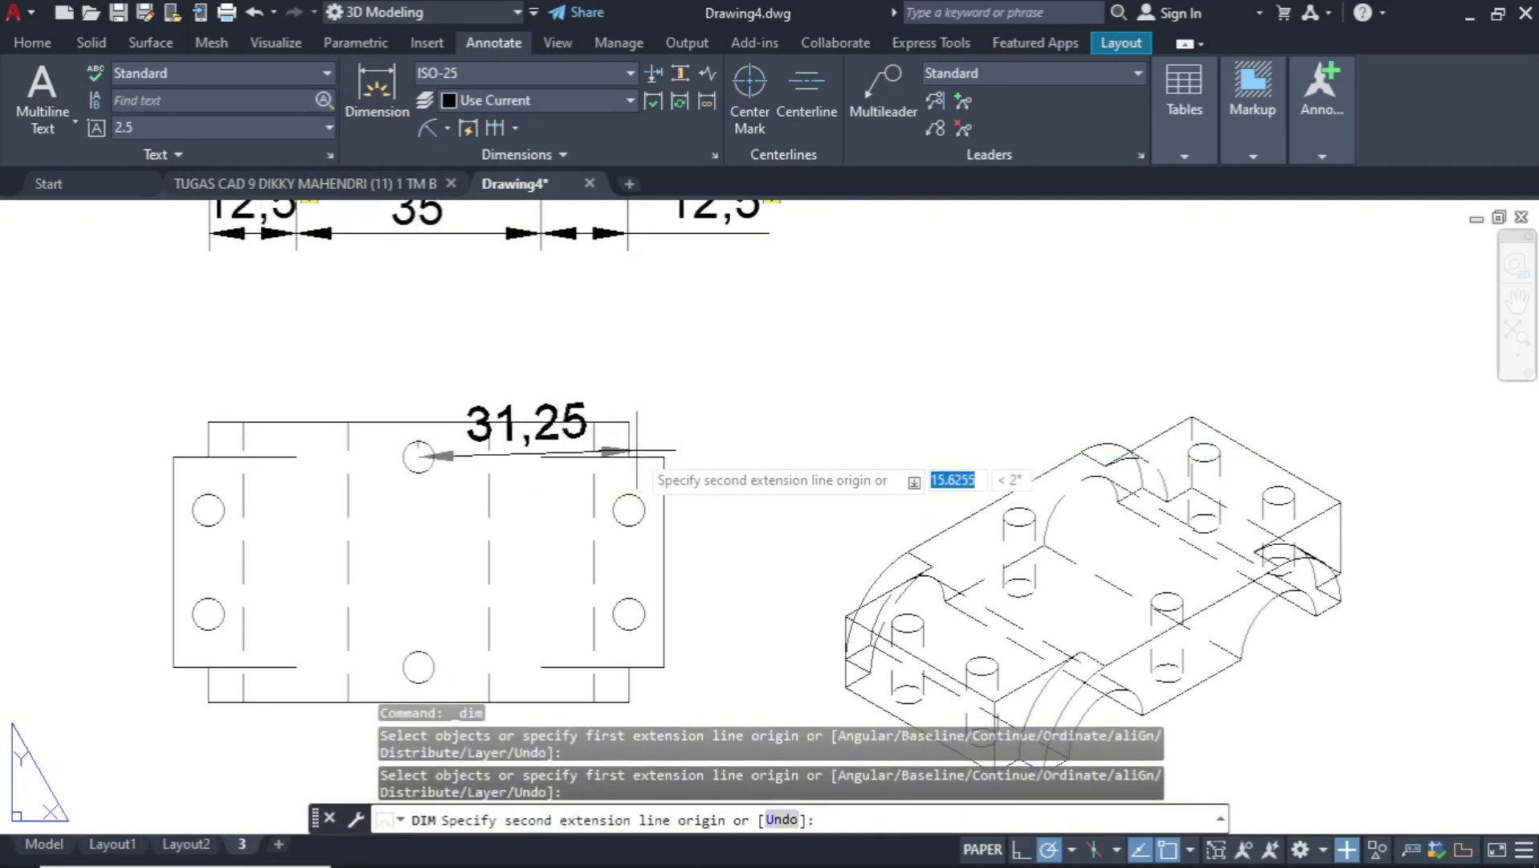
{"action": "left_click", "coordinate": [629, 422]}
{"action": "left_click", "coordinate": [625, 370]}
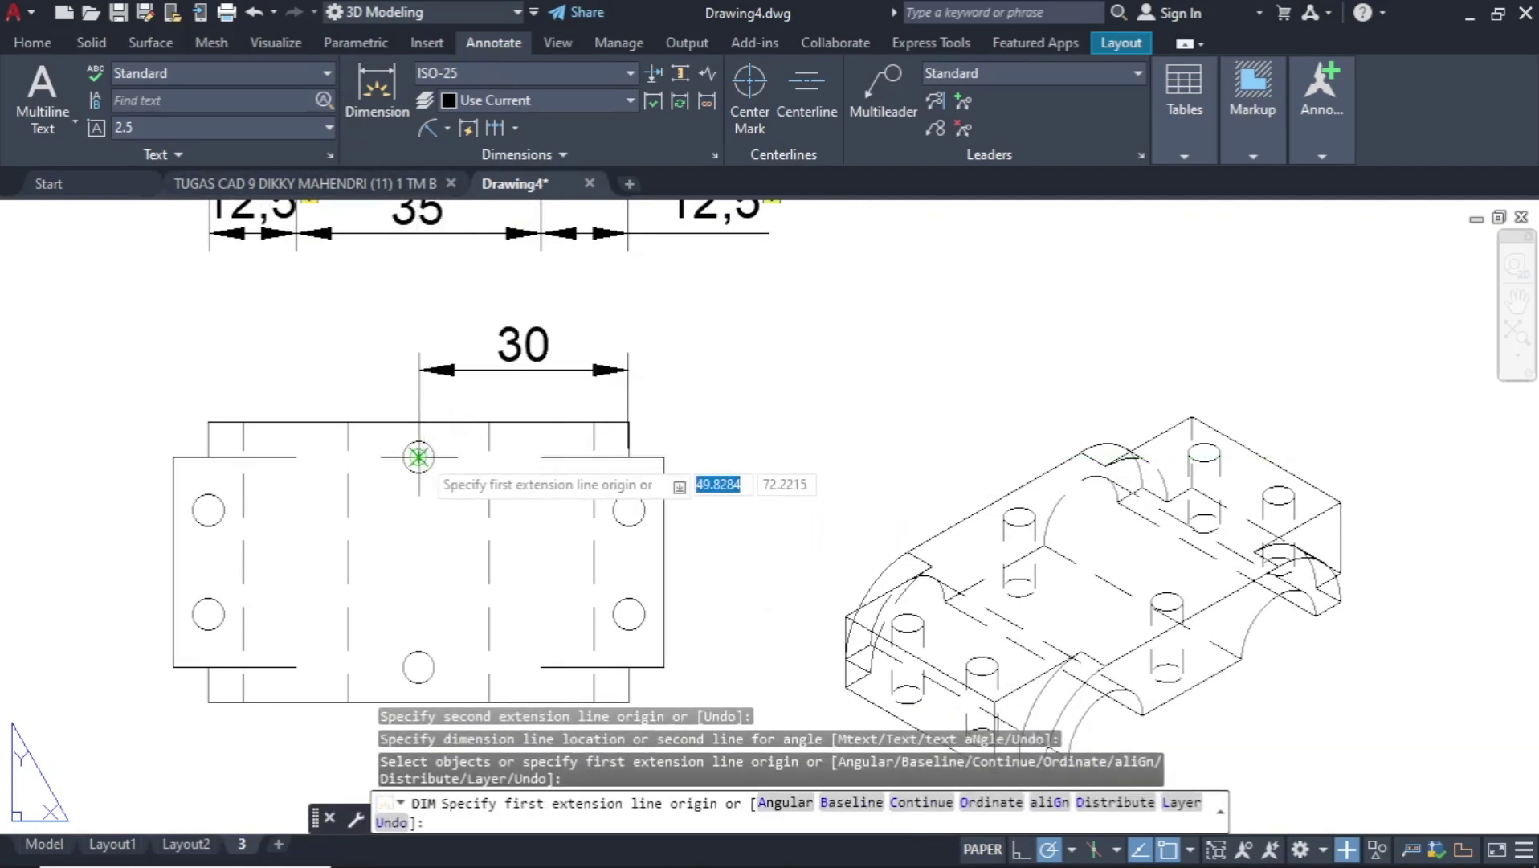
{"action": "left_click", "coordinate": [418, 457]}
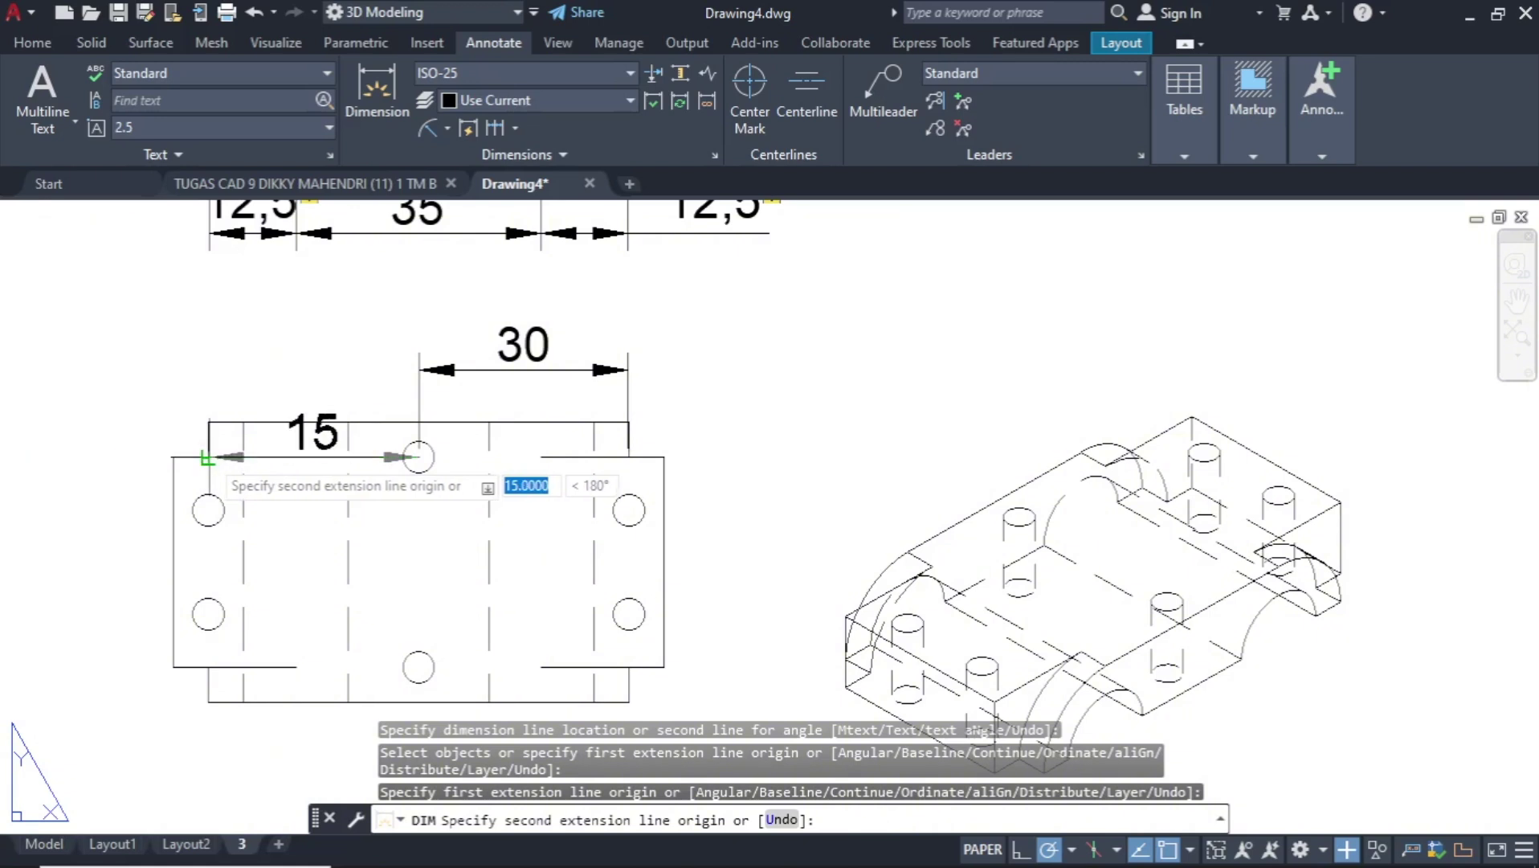
{"action": "left_click", "coordinate": [208, 456]}
{"action": "left_click", "coordinate": [416, 369]}
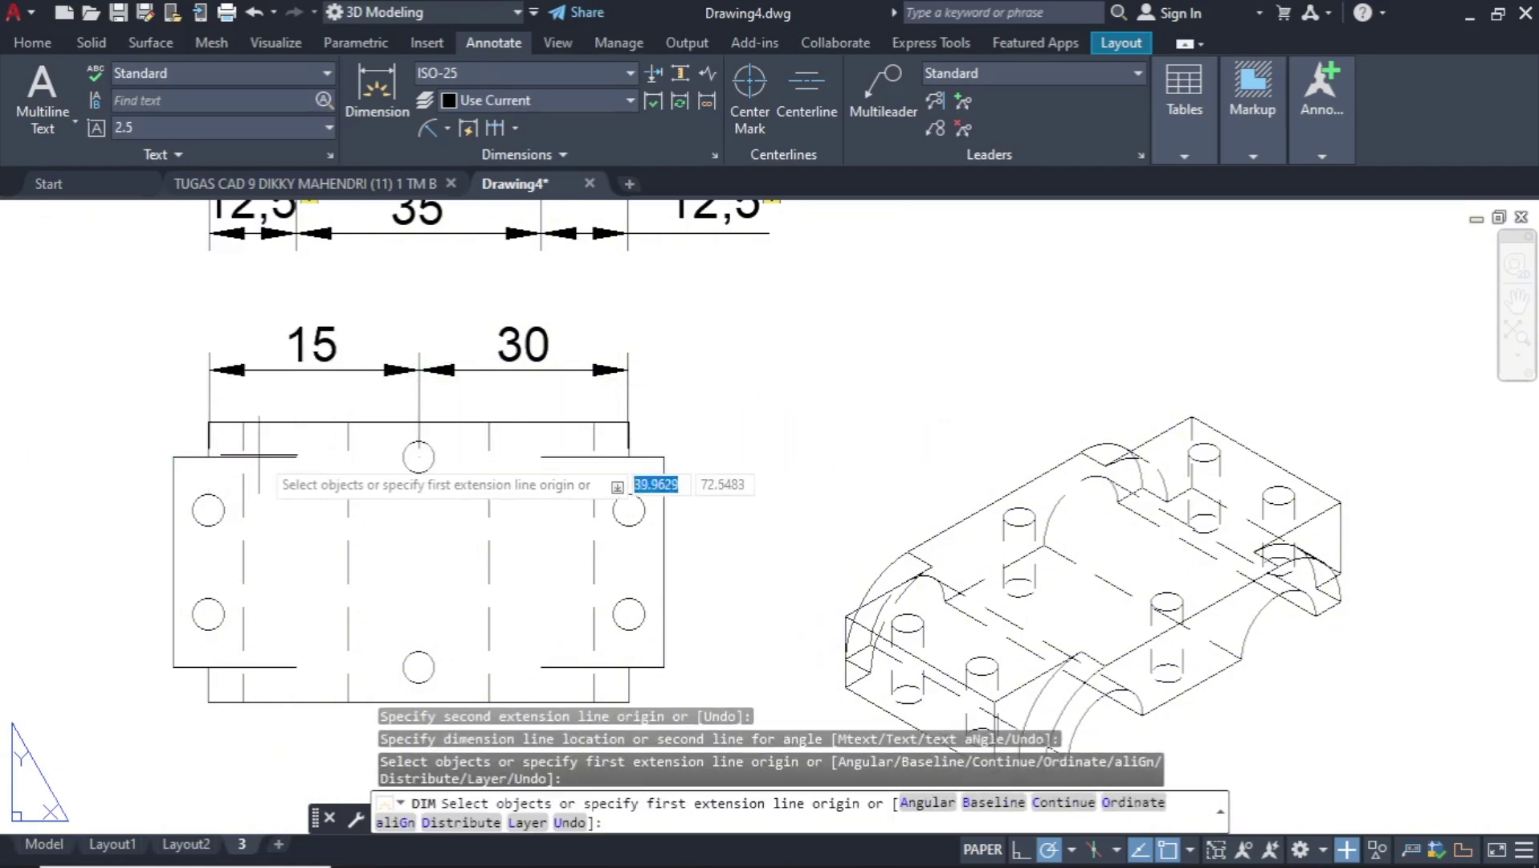
Add the 5 left-edge offset dimension in line with the 15 and 30.
{"action": "left_click", "coordinate": [208, 457]}
{"action": "key", "text": "Escape"}
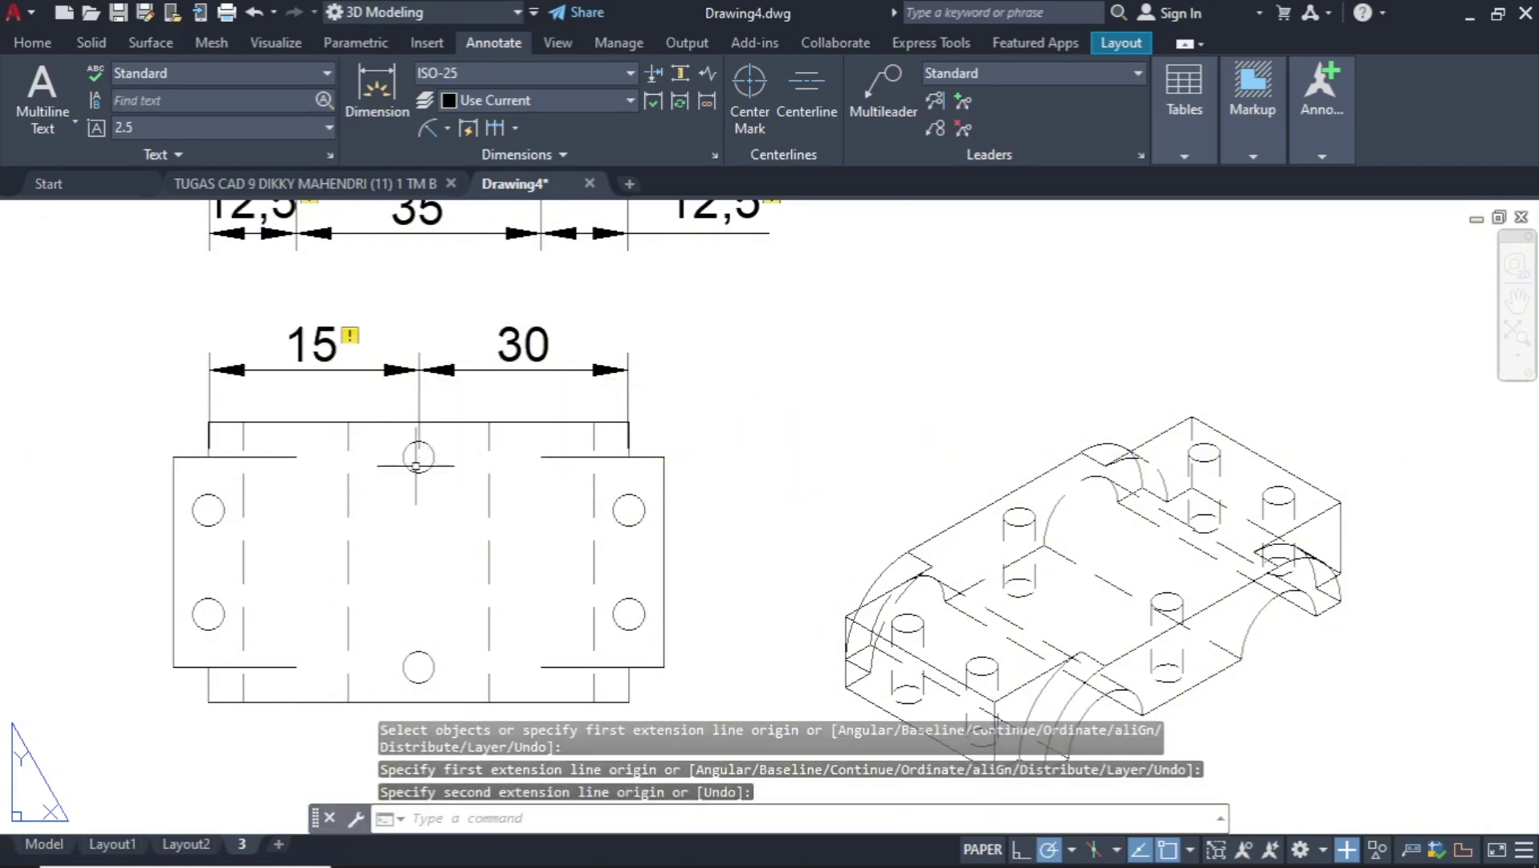
{"action": "key", "text": "Return"}
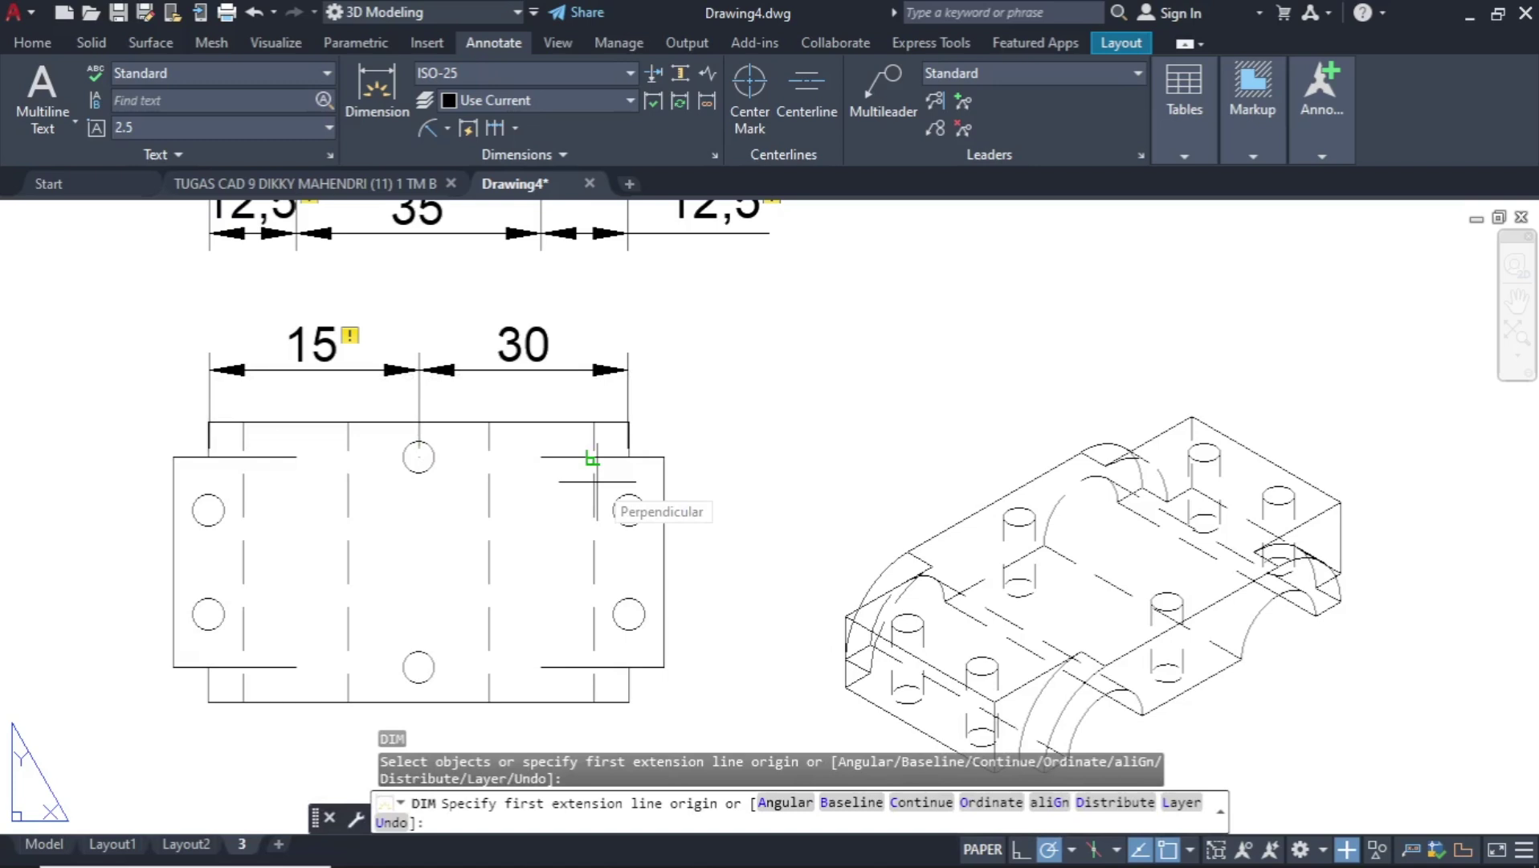
{"action": "left_click", "coordinate": [174, 456]}
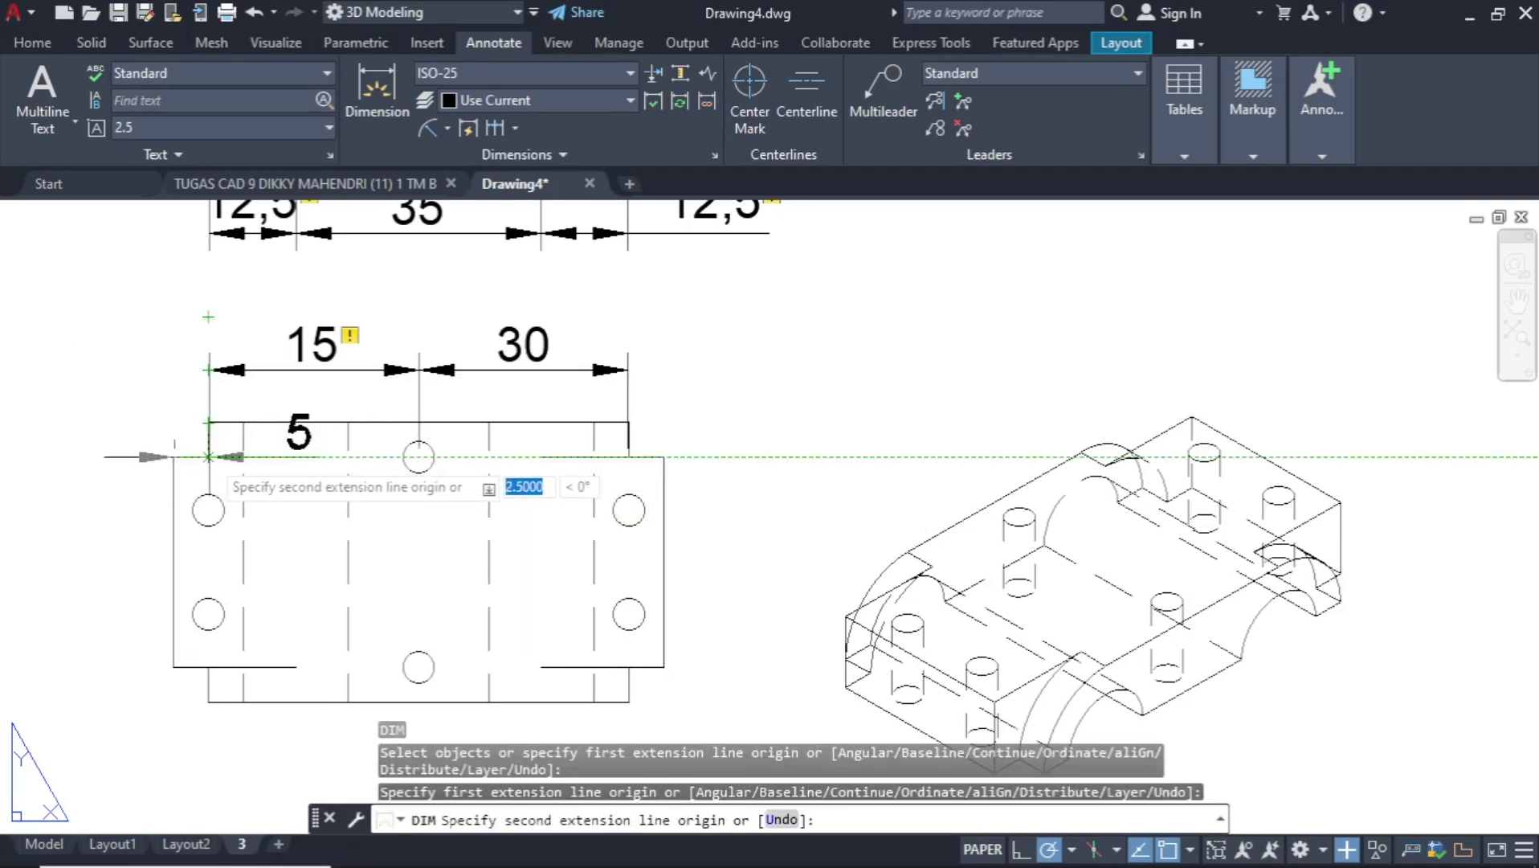
{"action": "left_click", "coordinate": [208, 422]}
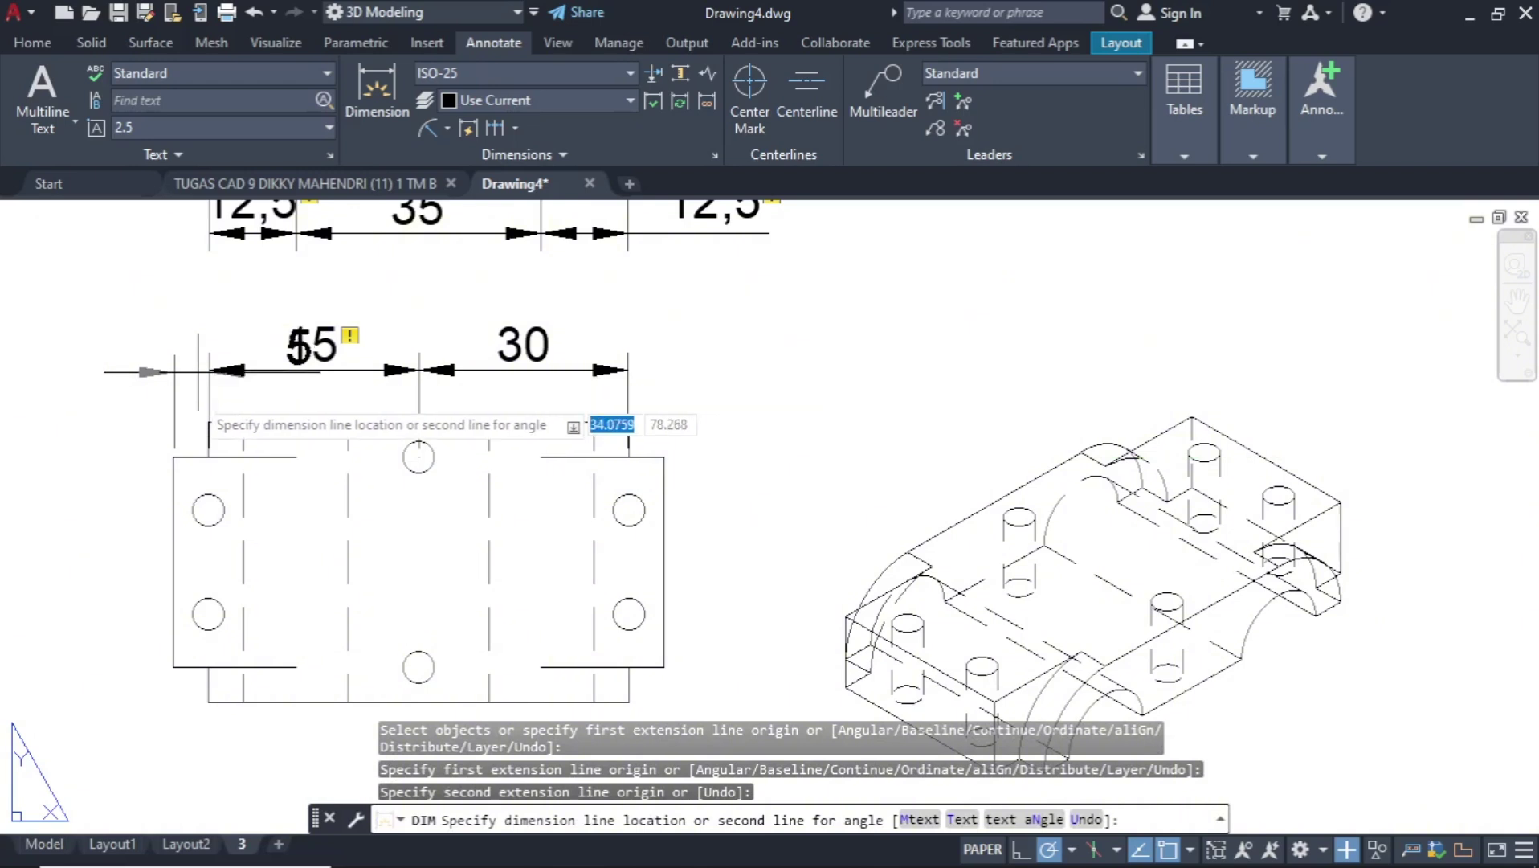
{"action": "left_click", "coordinate": [208, 369]}
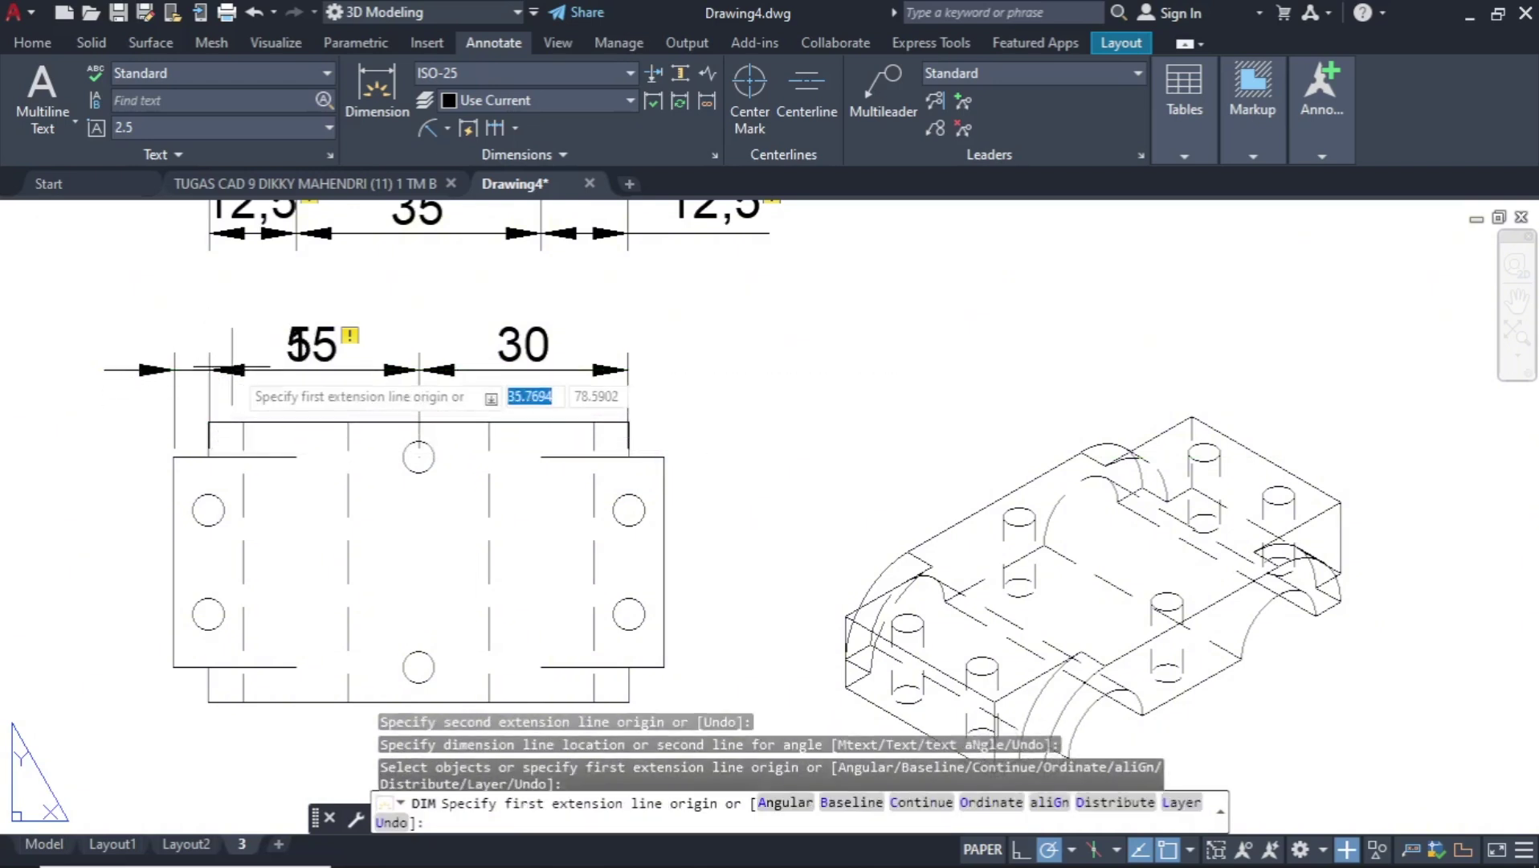
{"action": "left_click", "coordinate": [297, 354]}
{"action": "key", "text": "Escape"}
{"action": "key", "text": "Escape"}
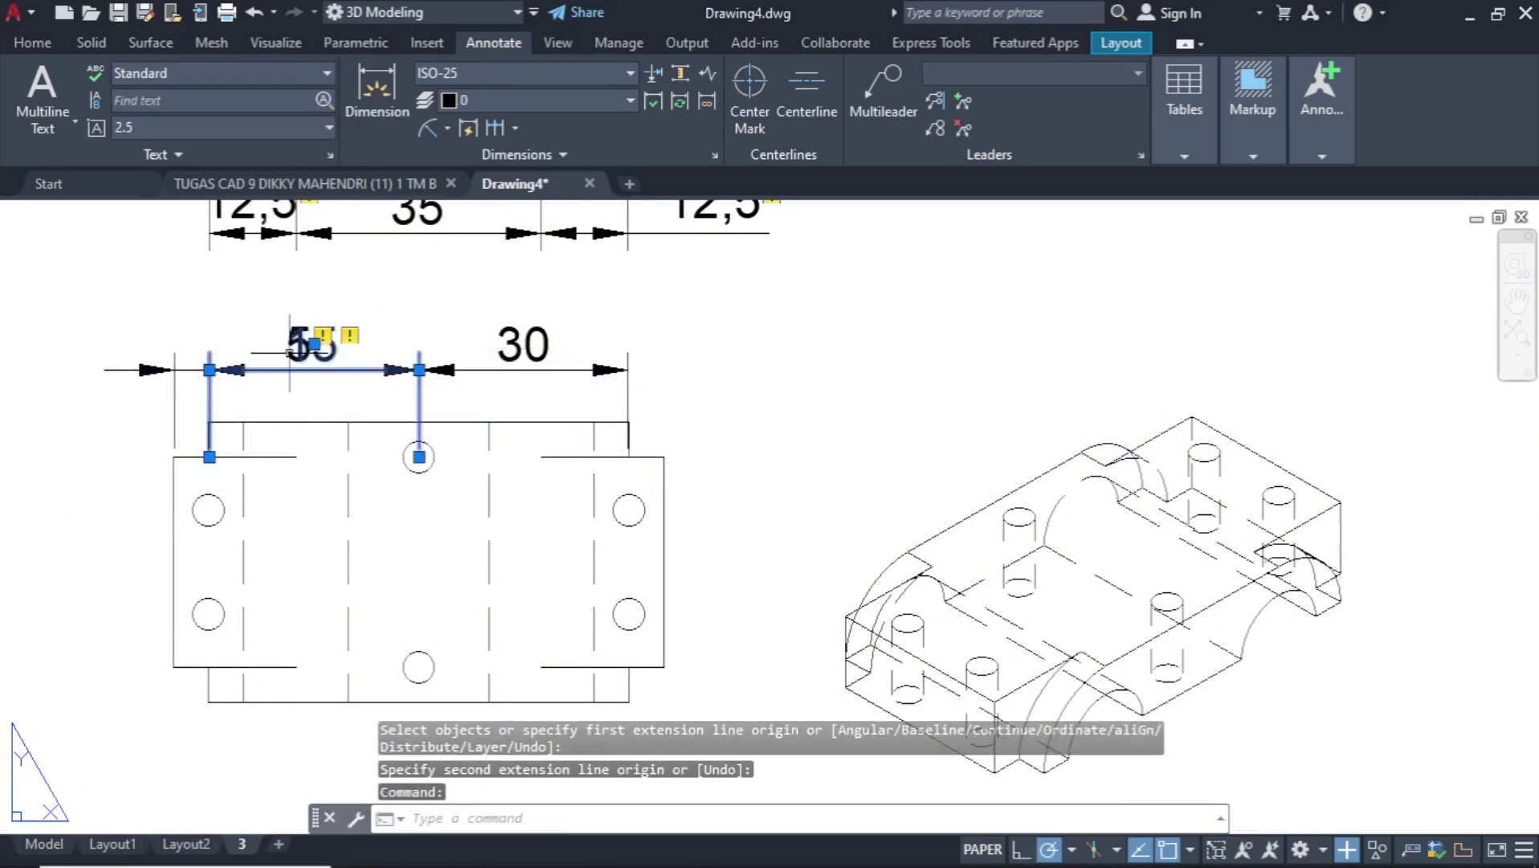
{"action": "key", "text": "Escape"}
{"action": "left_click", "coordinate": [305, 350]}
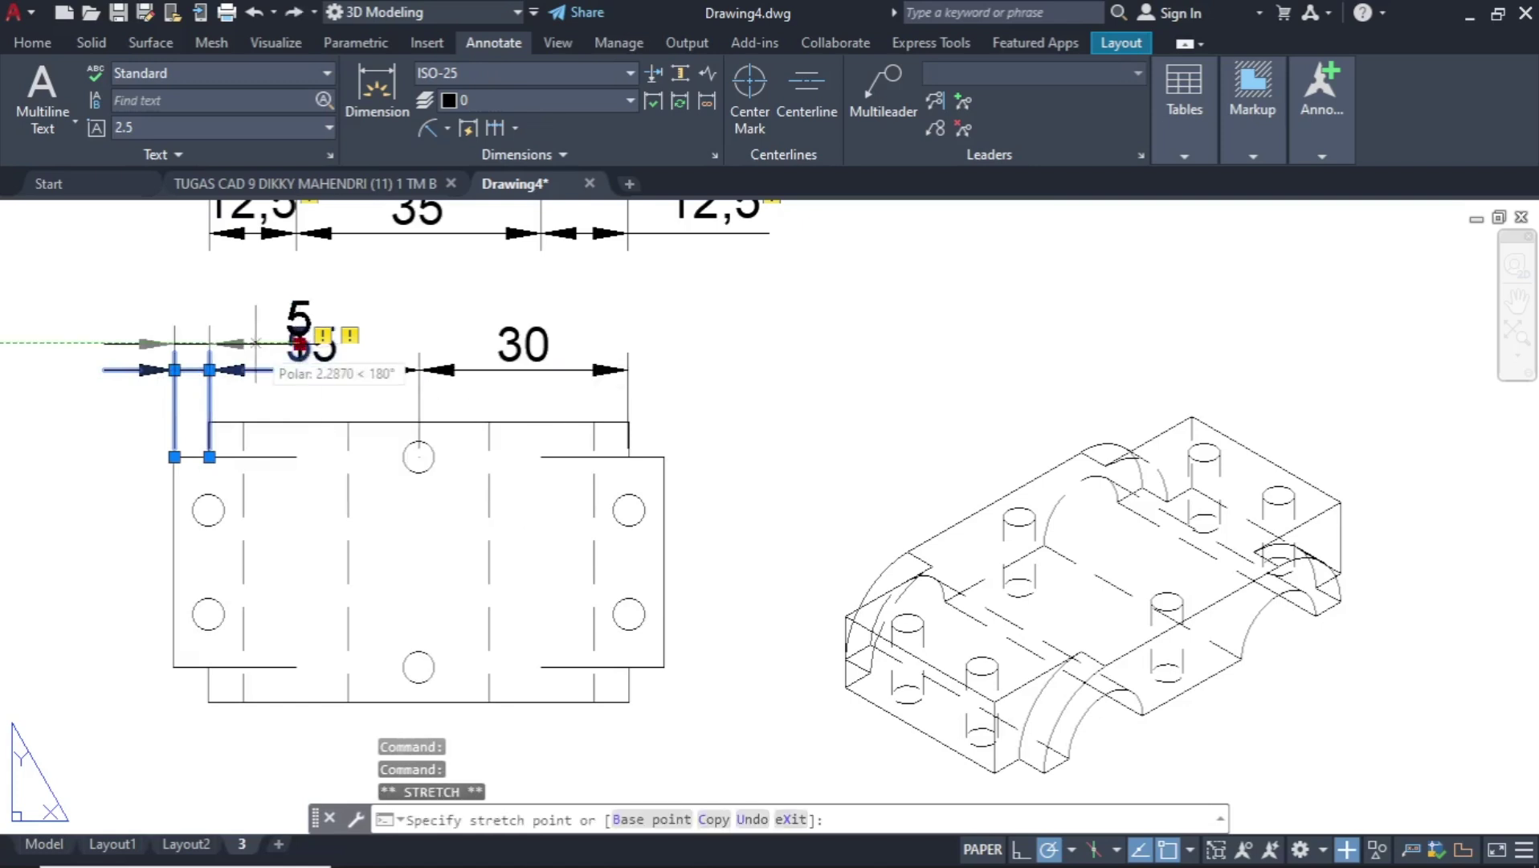
{"action": "key", "text": "Escape"}
{"action": "key", "text": "Escape"}
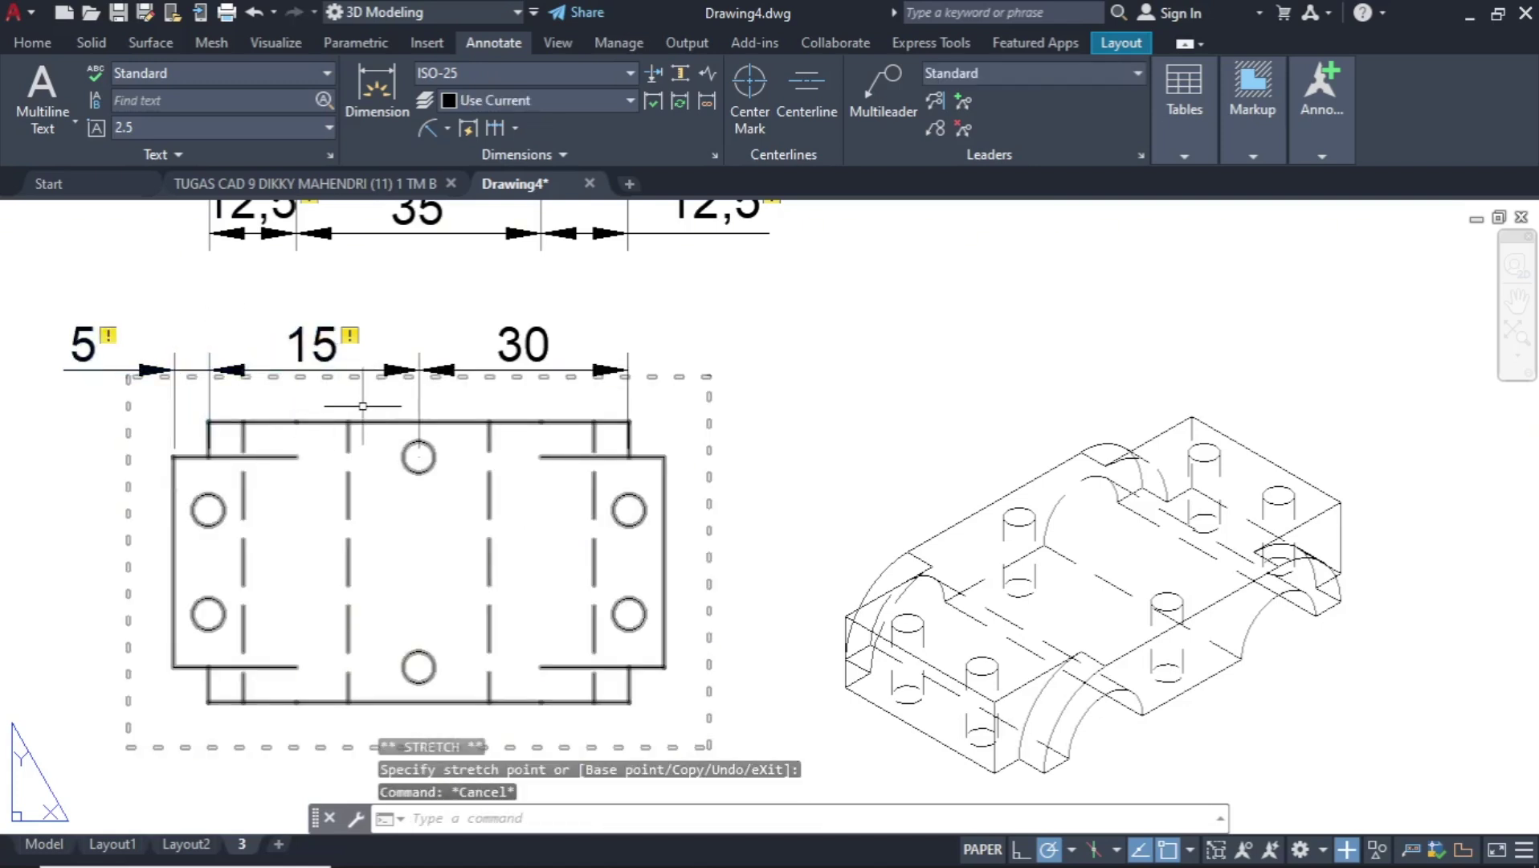
Add the vertical 15 hole spacing and 7,5 bottom offset dimensions on the left.
{"action": "left_click", "coordinate": [377, 88]}
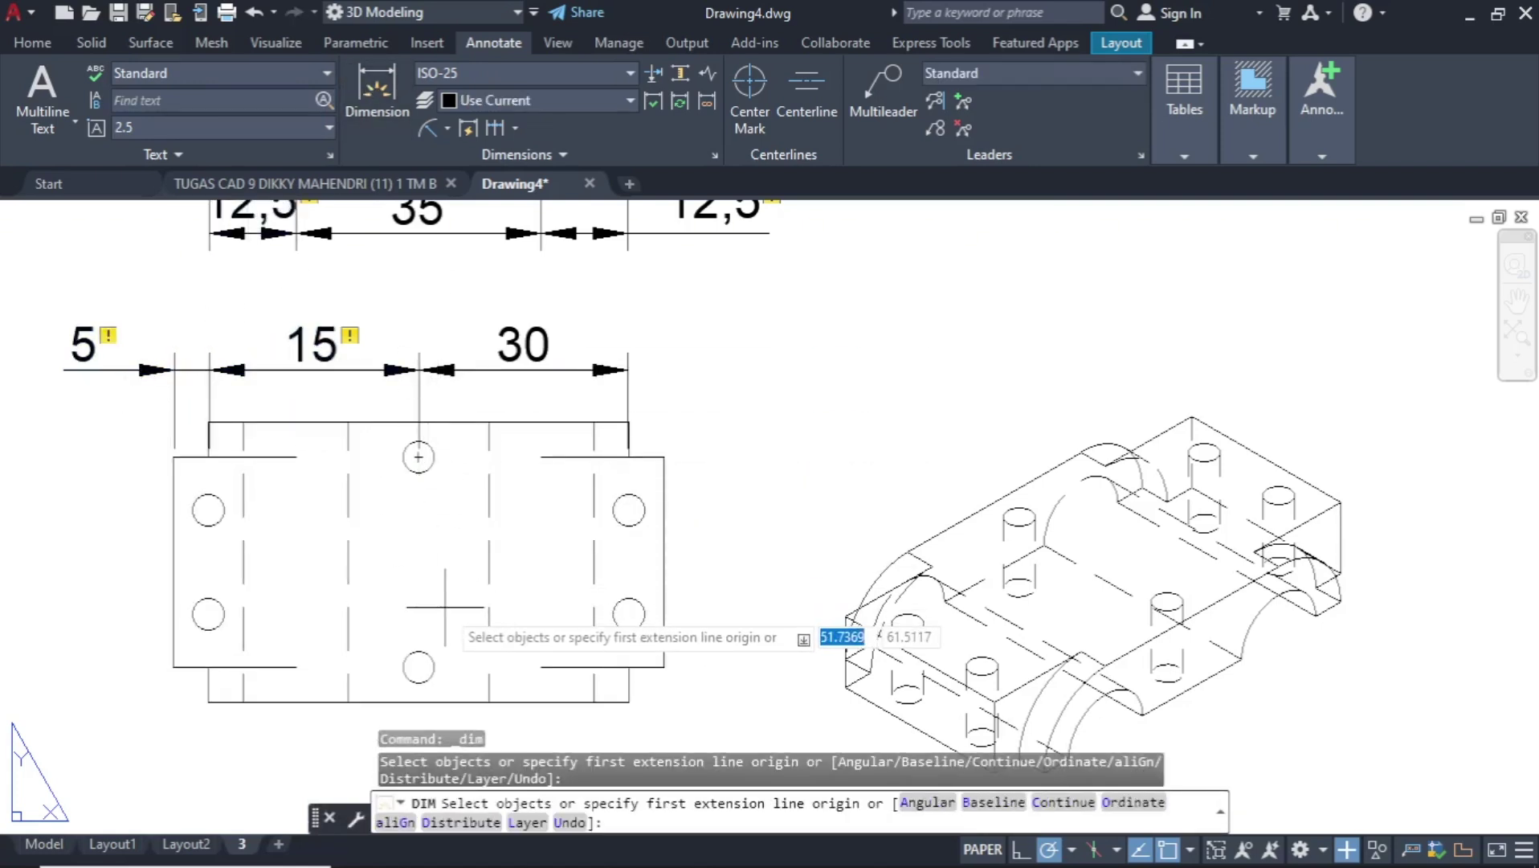
{"action": "left_click", "coordinate": [208, 510]}
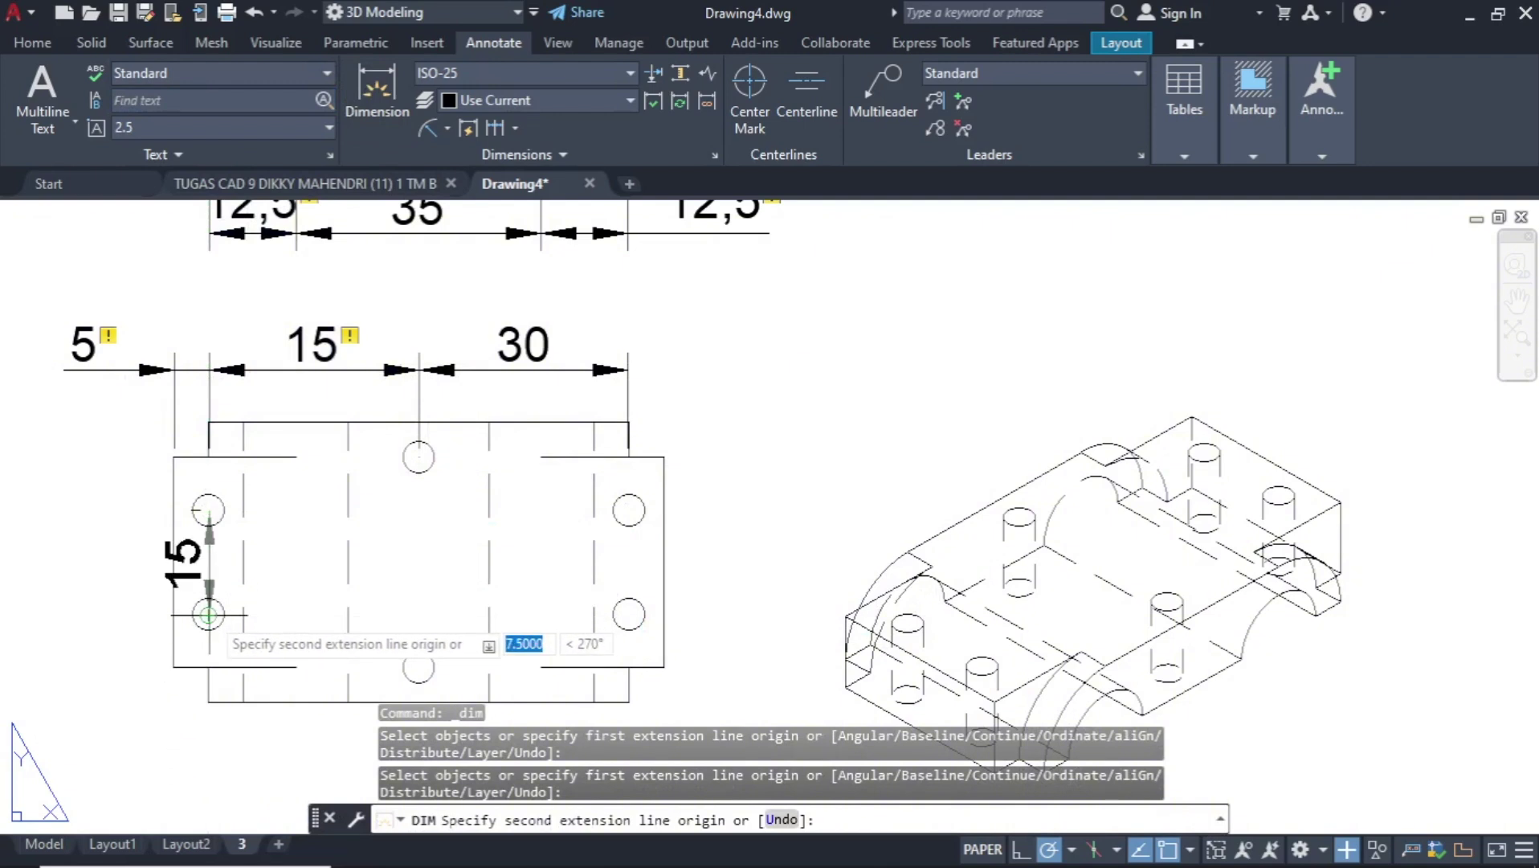
{"action": "left_click", "coordinate": [208, 614]}
{"action": "left_click", "coordinate": [114, 664]}
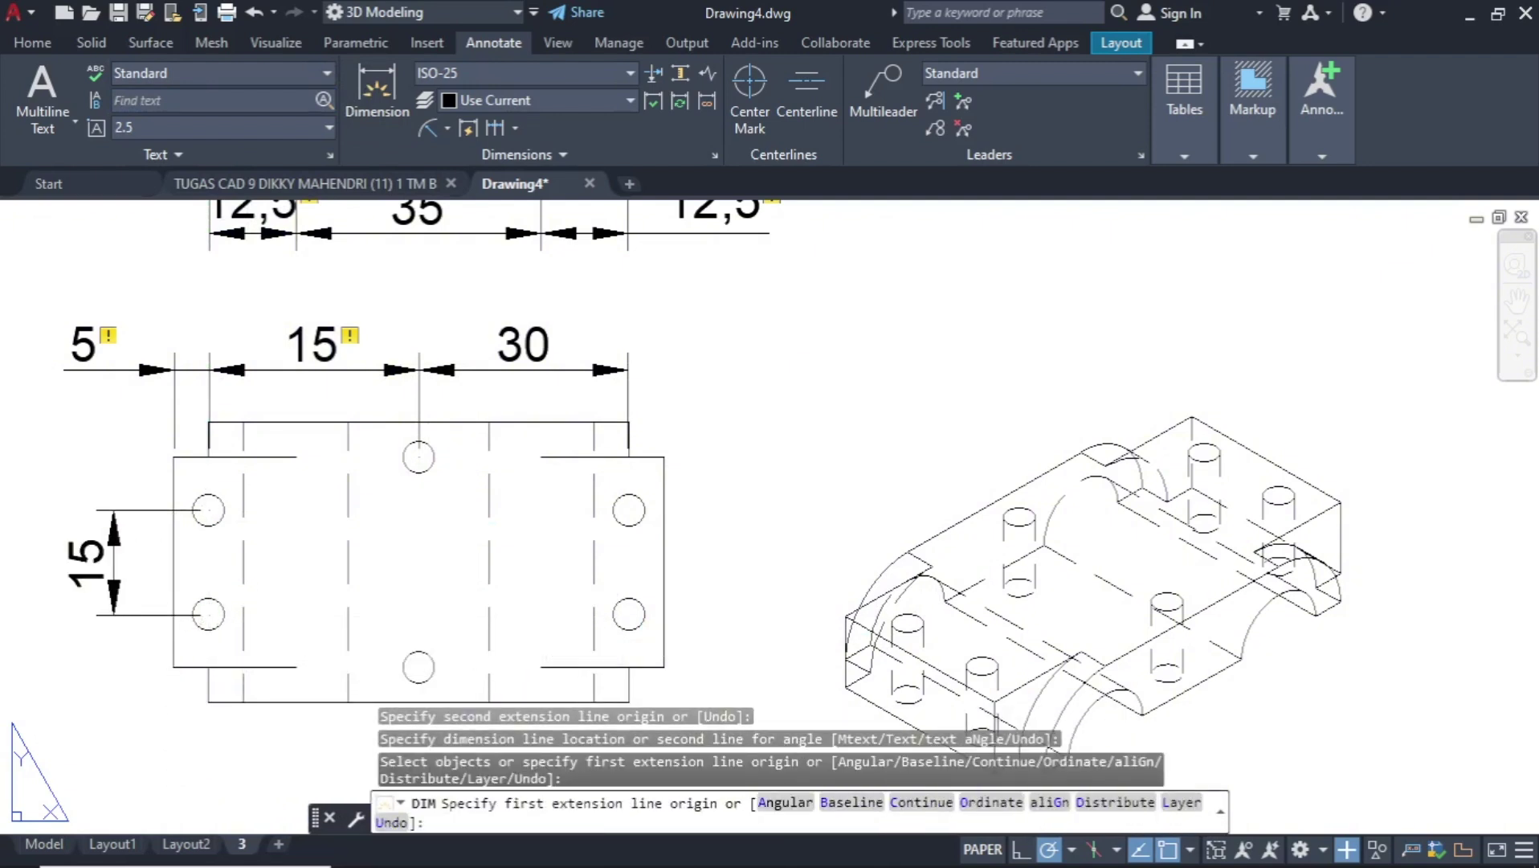
{"action": "left_click", "coordinate": [173, 666]}
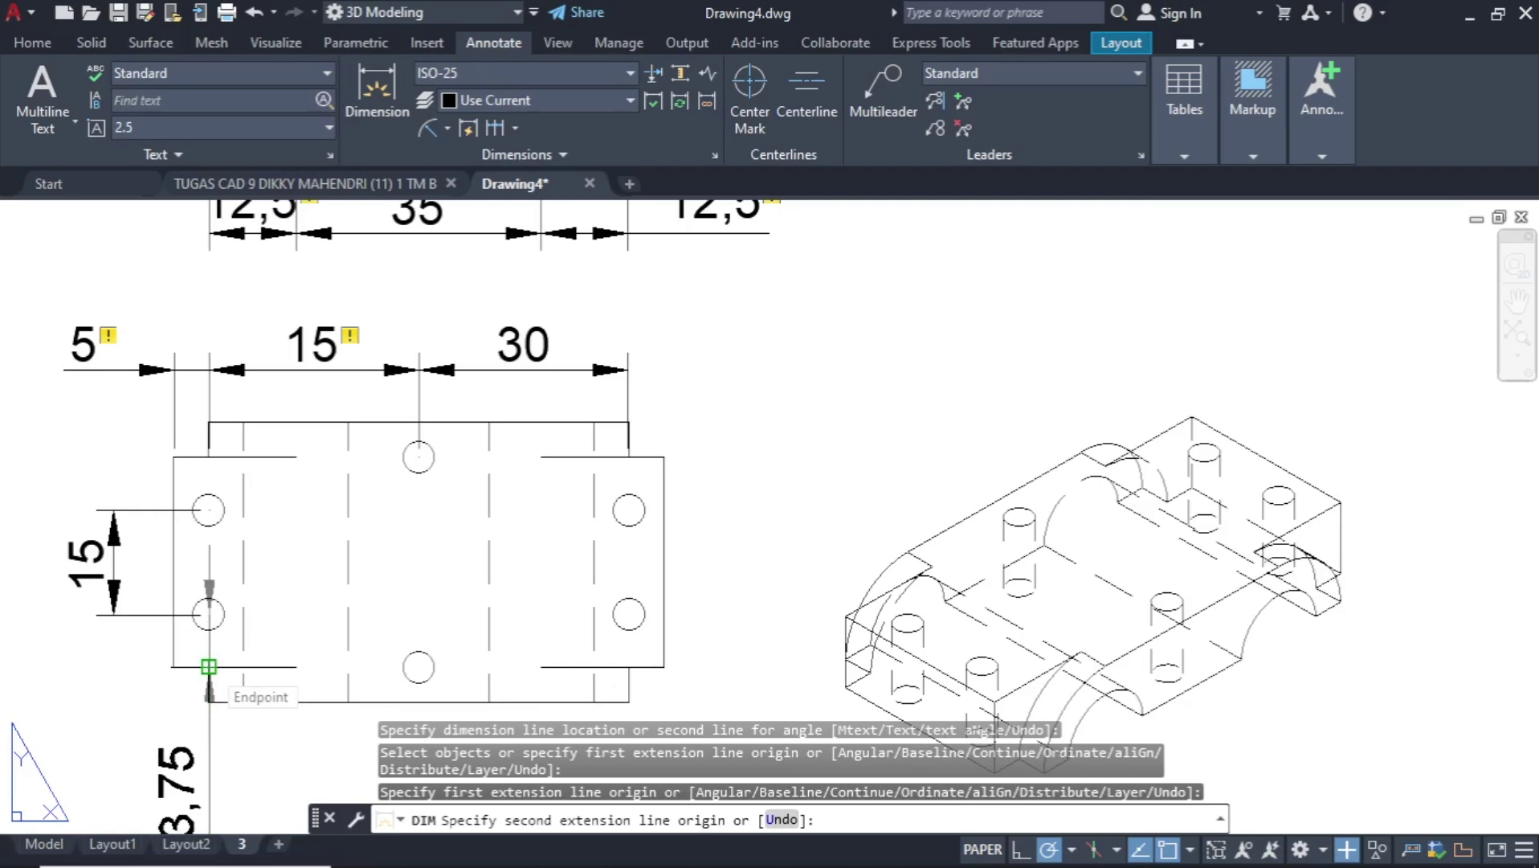
{"action": "key", "text": "Escape"}
{"action": "key", "text": "Return"}
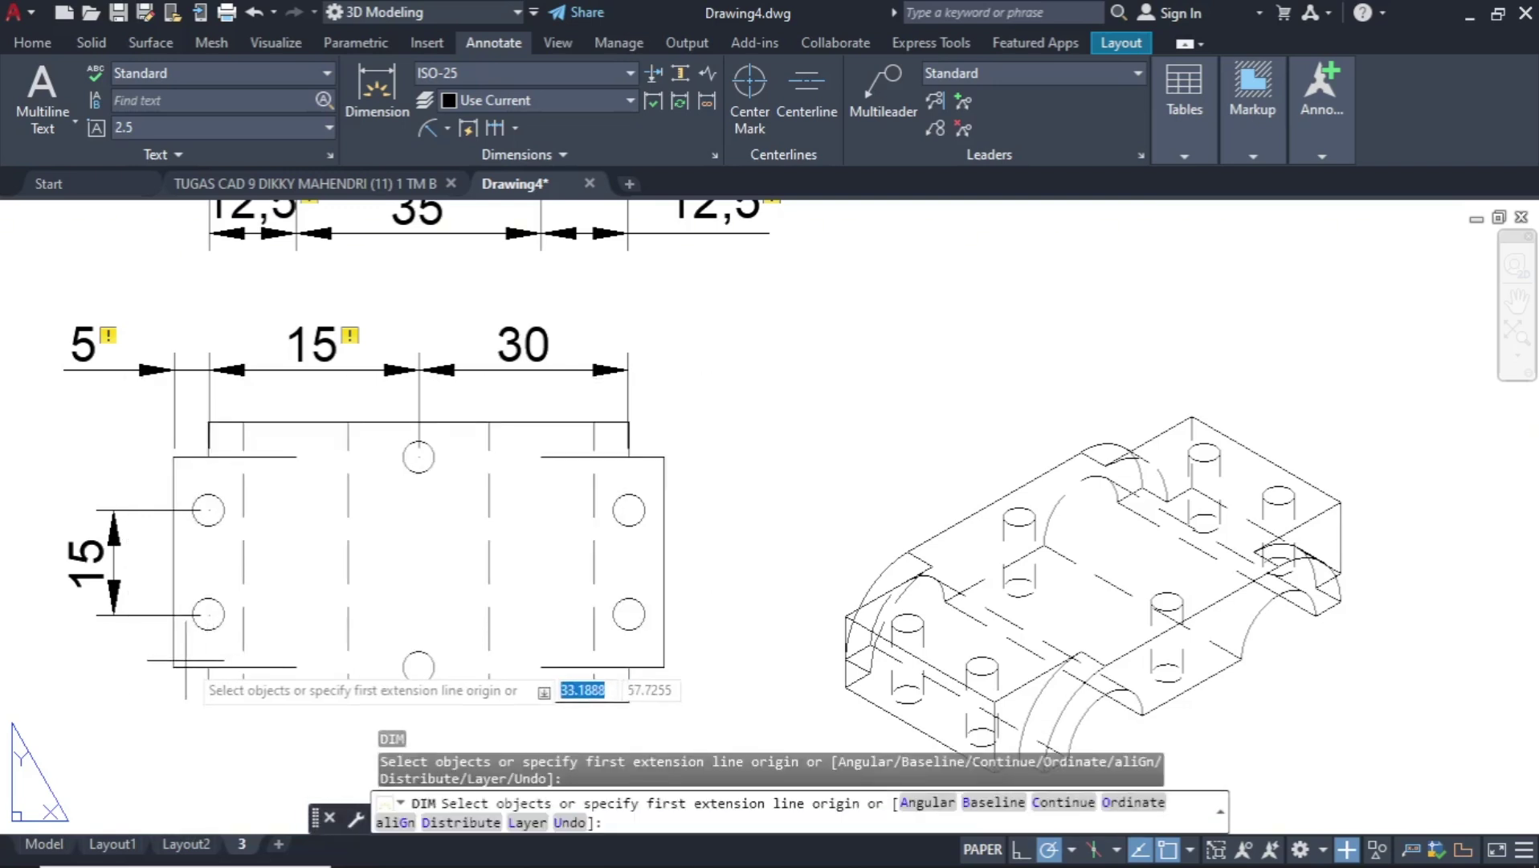
{"action": "left_click", "coordinate": [210, 662]}
{"action": "left_click", "coordinate": [209, 615]}
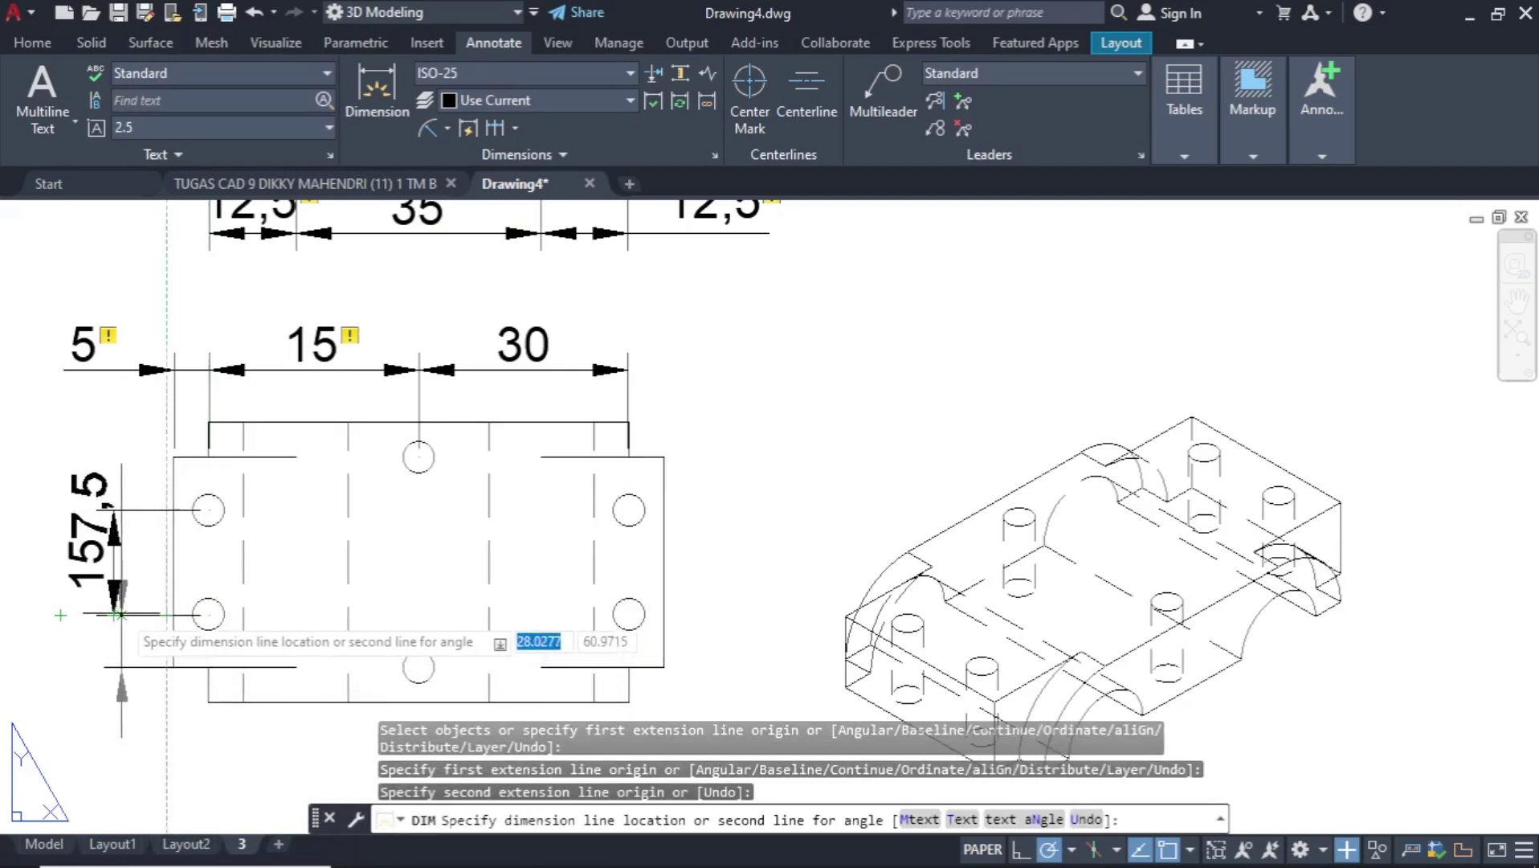
{"action": "left_click", "coordinate": [114, 614]}
{"action": "key", "text": "Escape"}
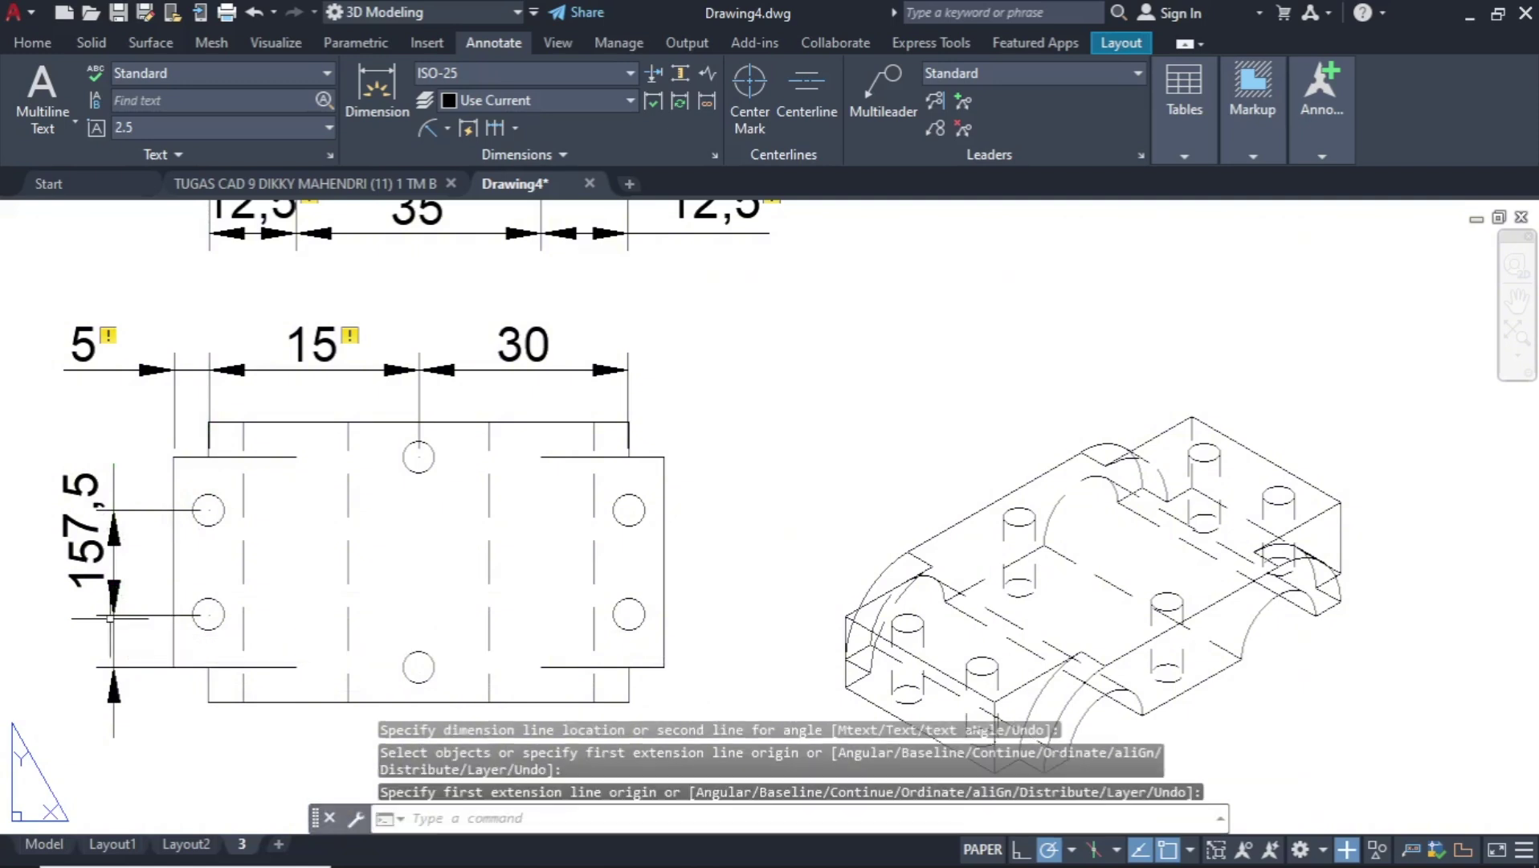
Move the overlapping 7,5 dimension text below the part.
{"action": "left_click", "coordinate": [100, 519]}
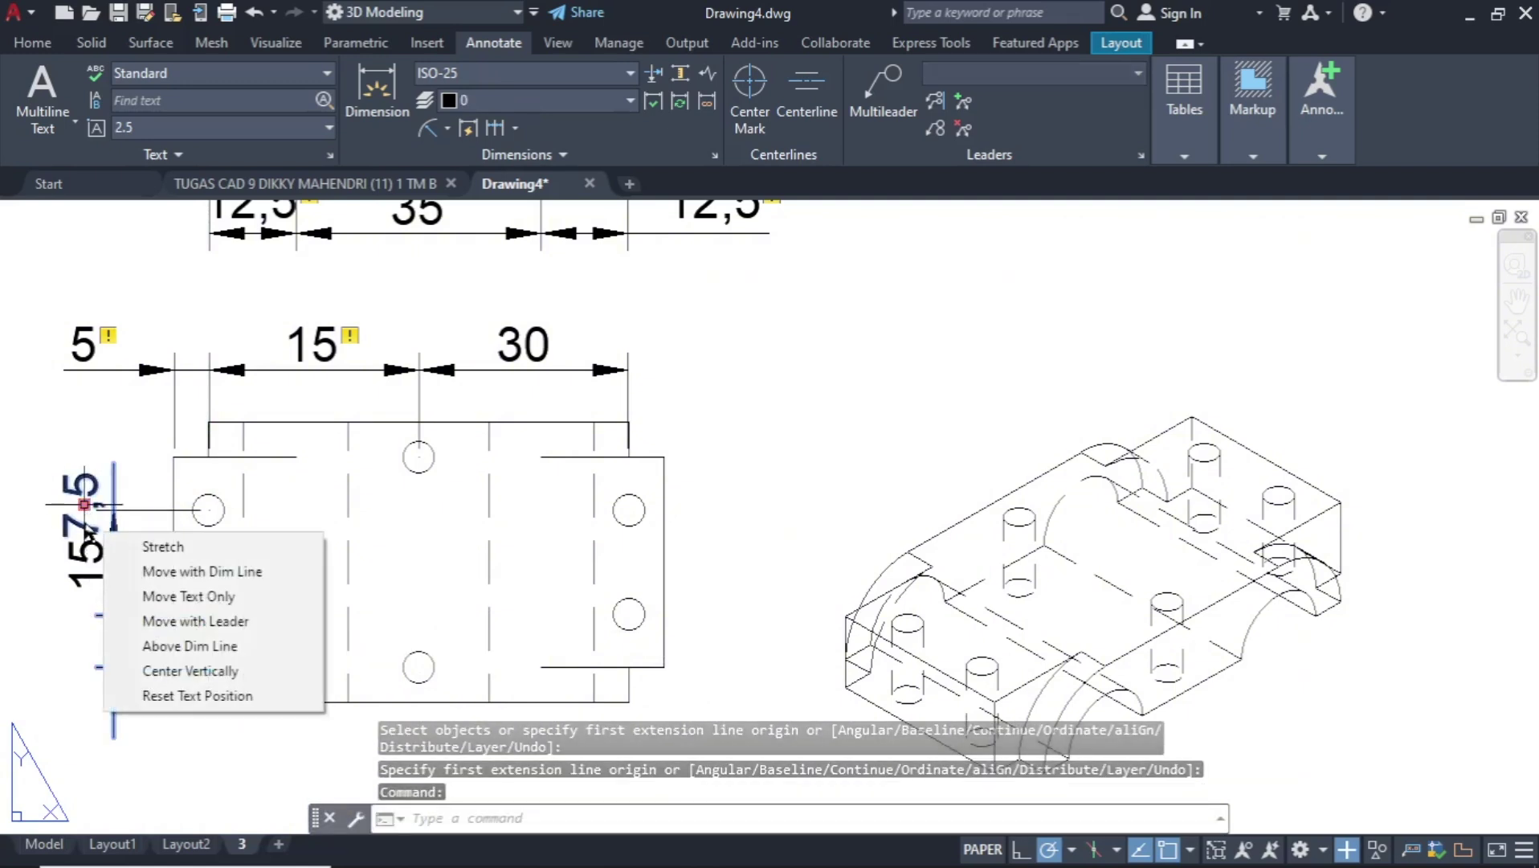
{"action": "left_click", "coordinate": [84, 504]}
{"action": "right_click", "coordinate": [108, 701]}
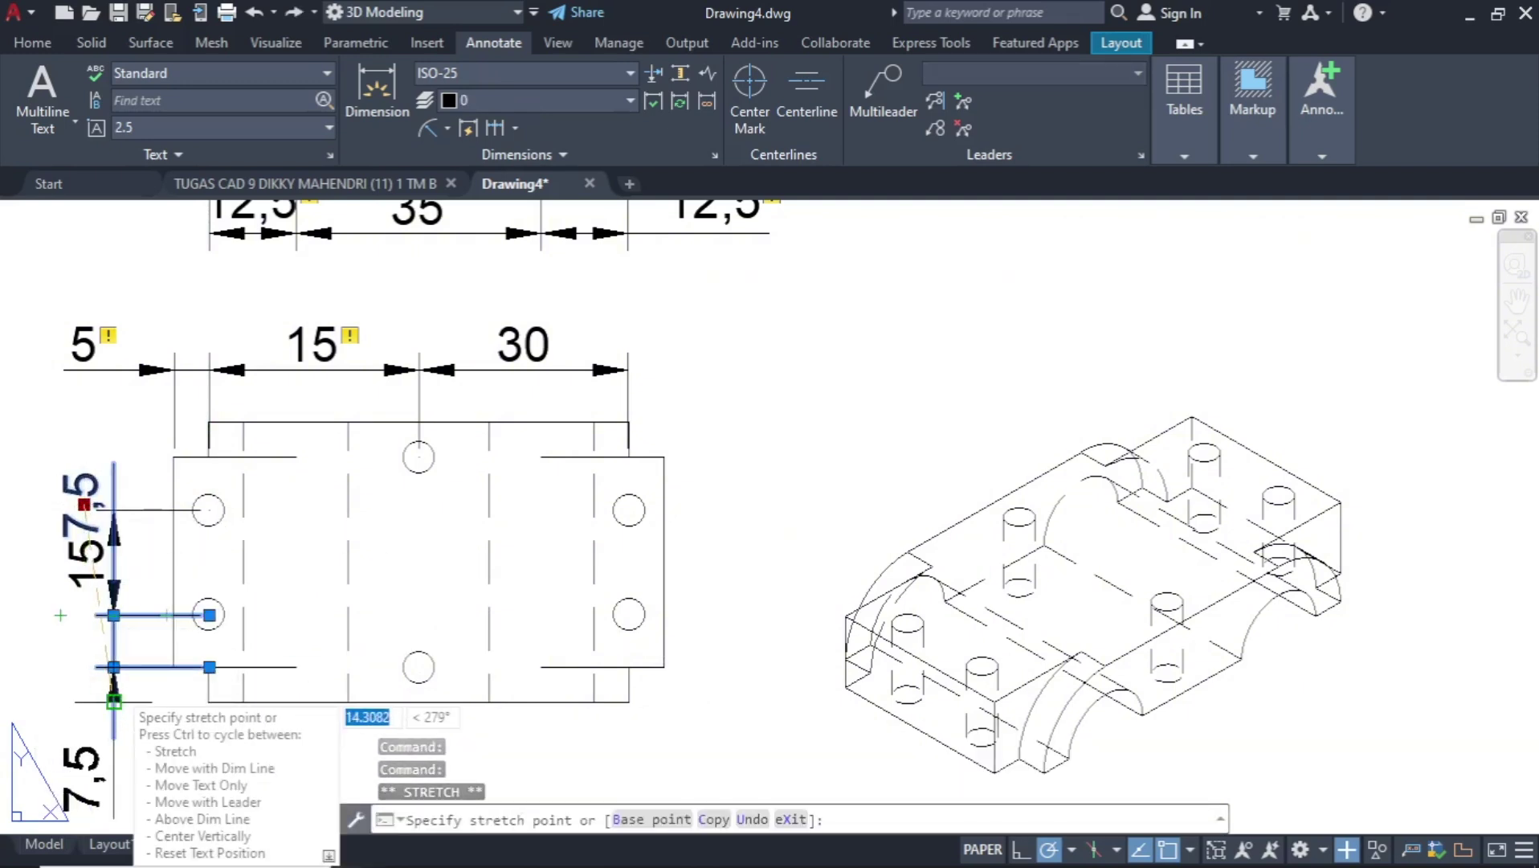
{"action": "left_click", "coordinate": [210, 654]}
{"action": "key", "text": "Escape"}
Add a Ø4,5 diameter dimension to the lower hole of the top view.
{"action": "scroll", "coordinate": [223, 624], "scroll_direction": "down", "scroll_amount": 2}
{"action": "scroll", "coordinate": [357, 560], "scroll_direction": "down", "scroll_amount": 2}
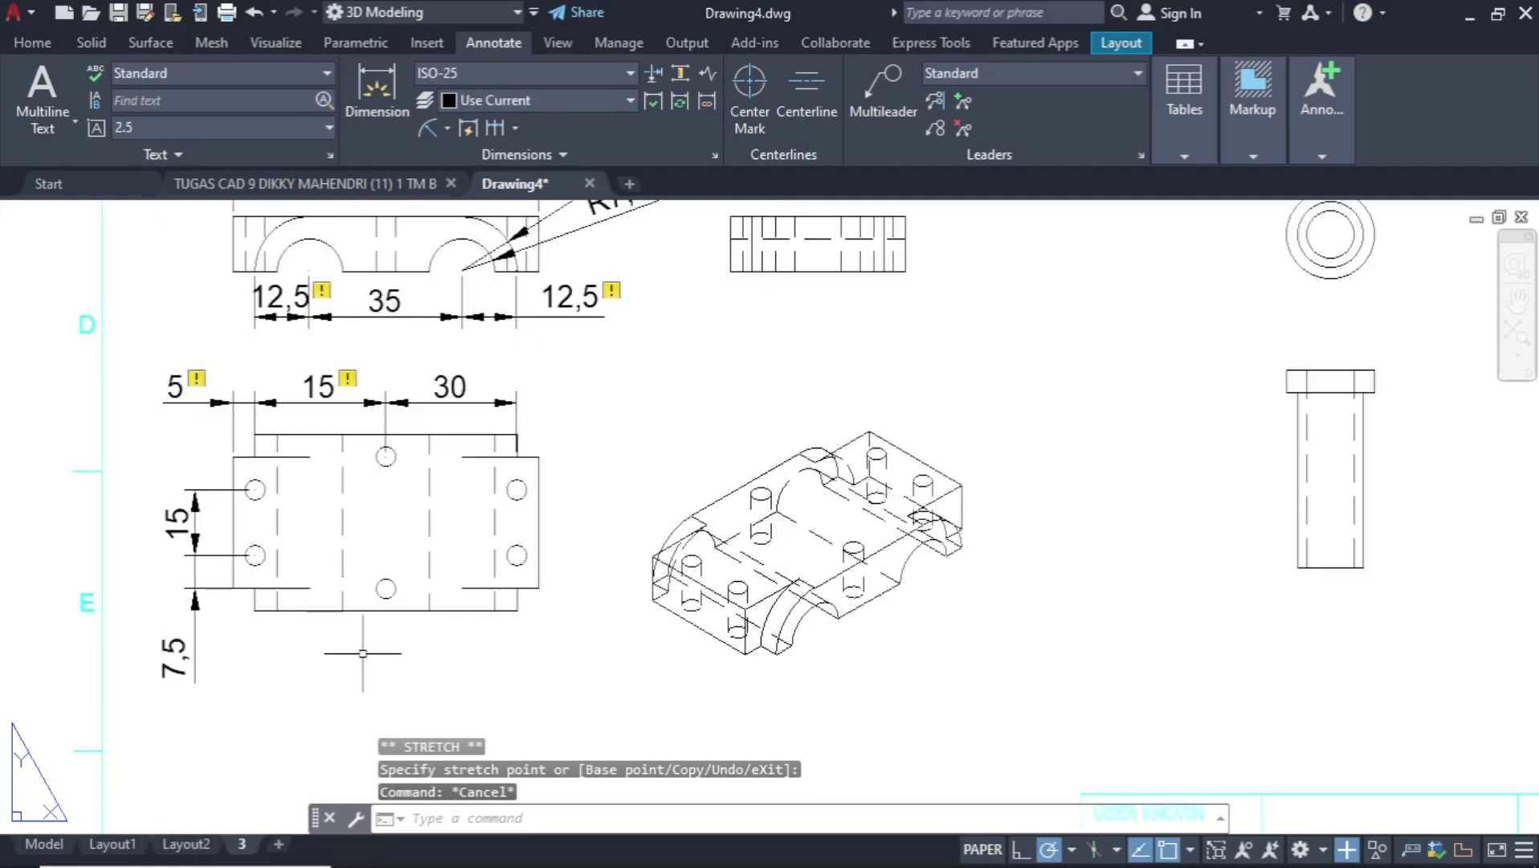
{"action": "scroll", "coordinate": [372, 673], "scroll_direction": "down", "scroll_amount": 2}
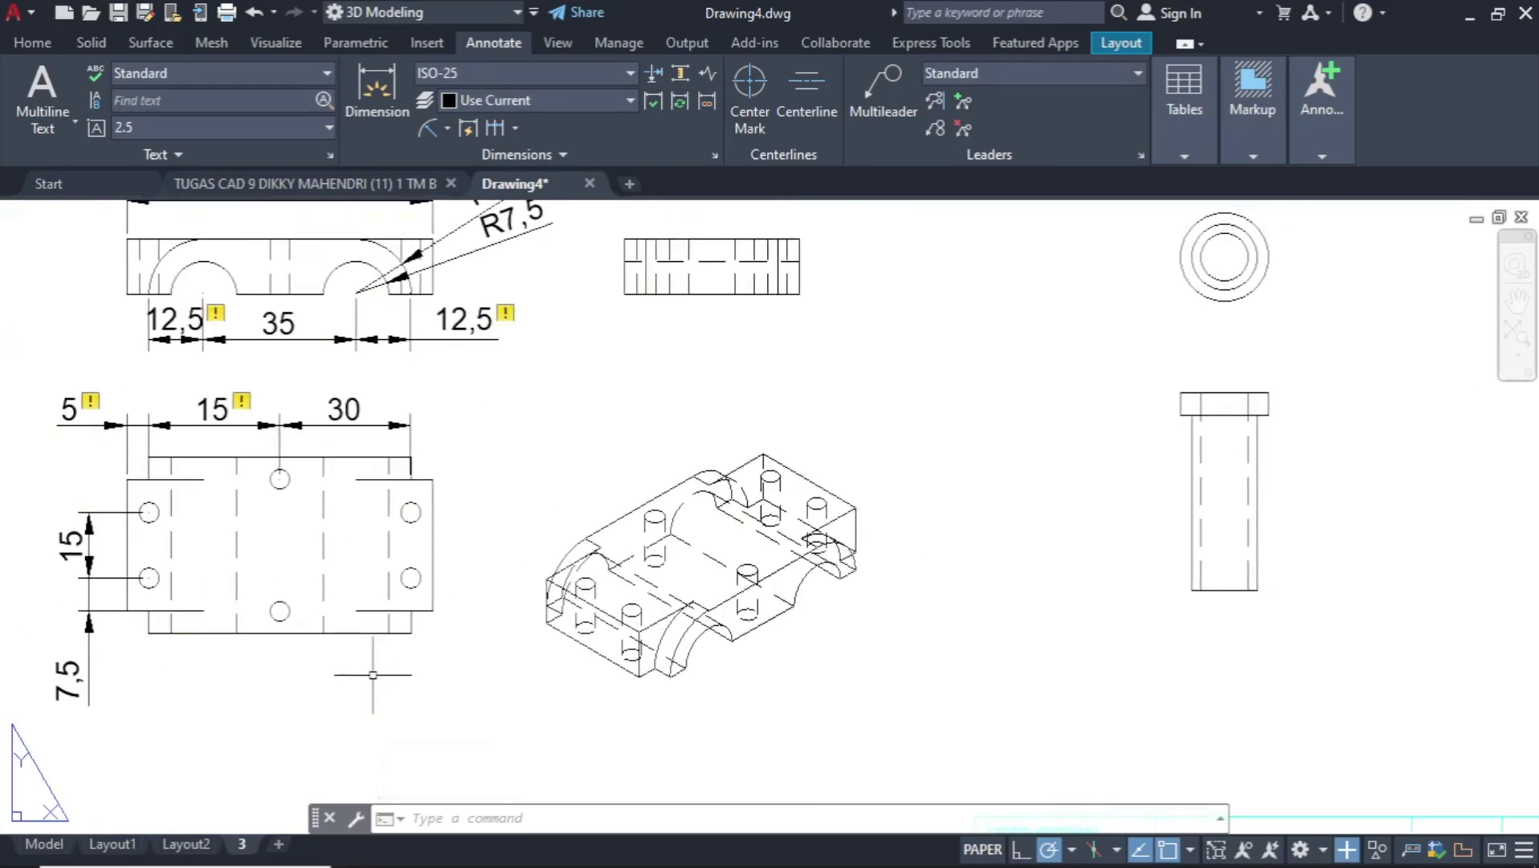
{"action": "left_click", "coordinate": [448, 128]}
{"action": "left_click", "coordinate": [482, 434]}
{"action": "left_click", "coordinate": [273, 618]}
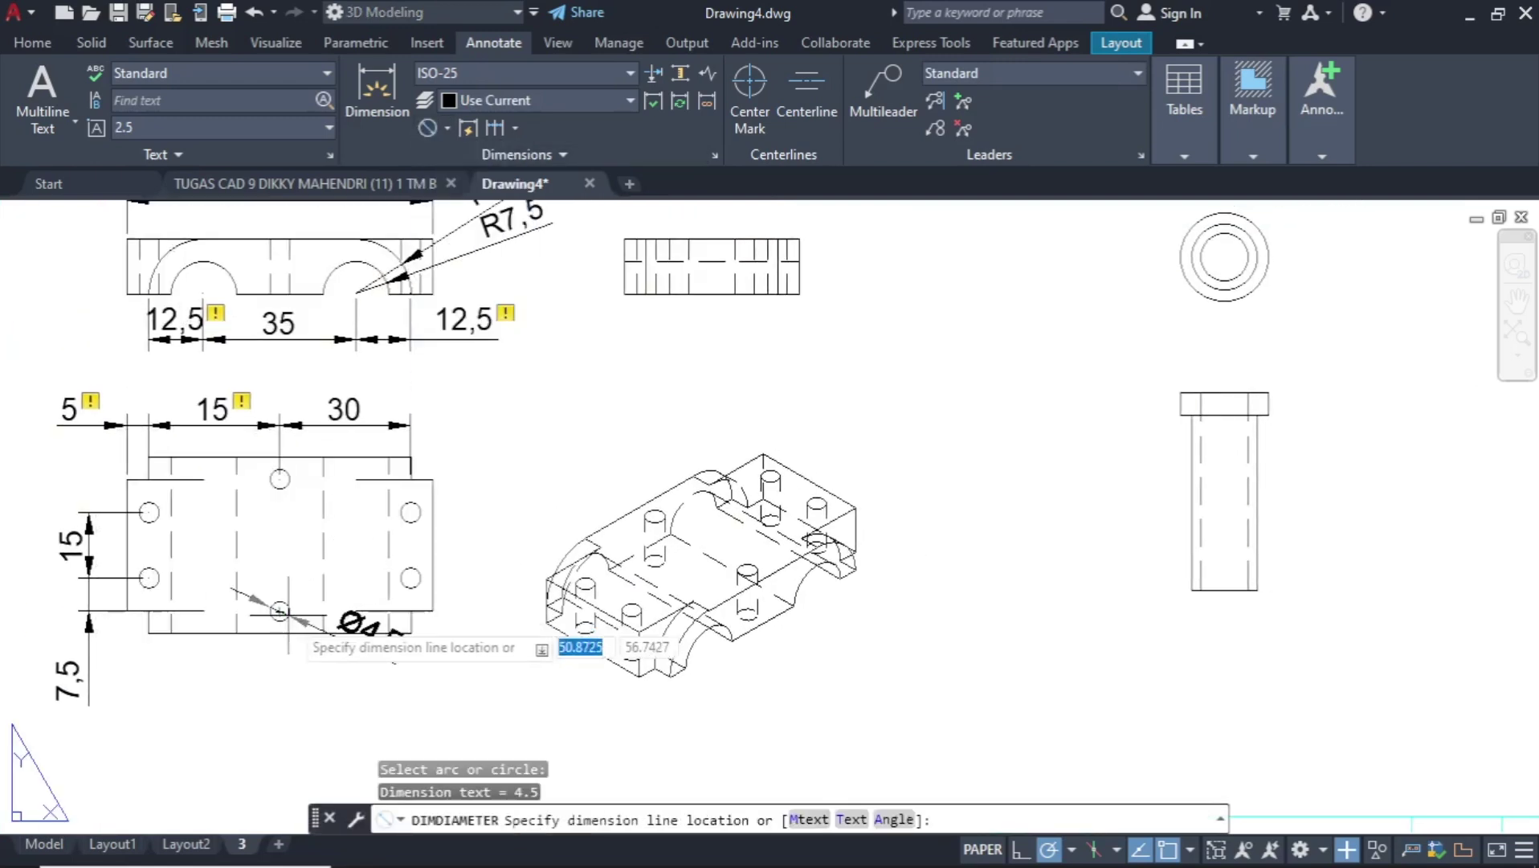
{"action": "left_click", "coordinate": [310, 723]}
{"action": "key", "text": "Escape"}
{"action": "scroll", "coordinate": [469, 659], "scroll_direction": "down", "scroll_amount": 3}
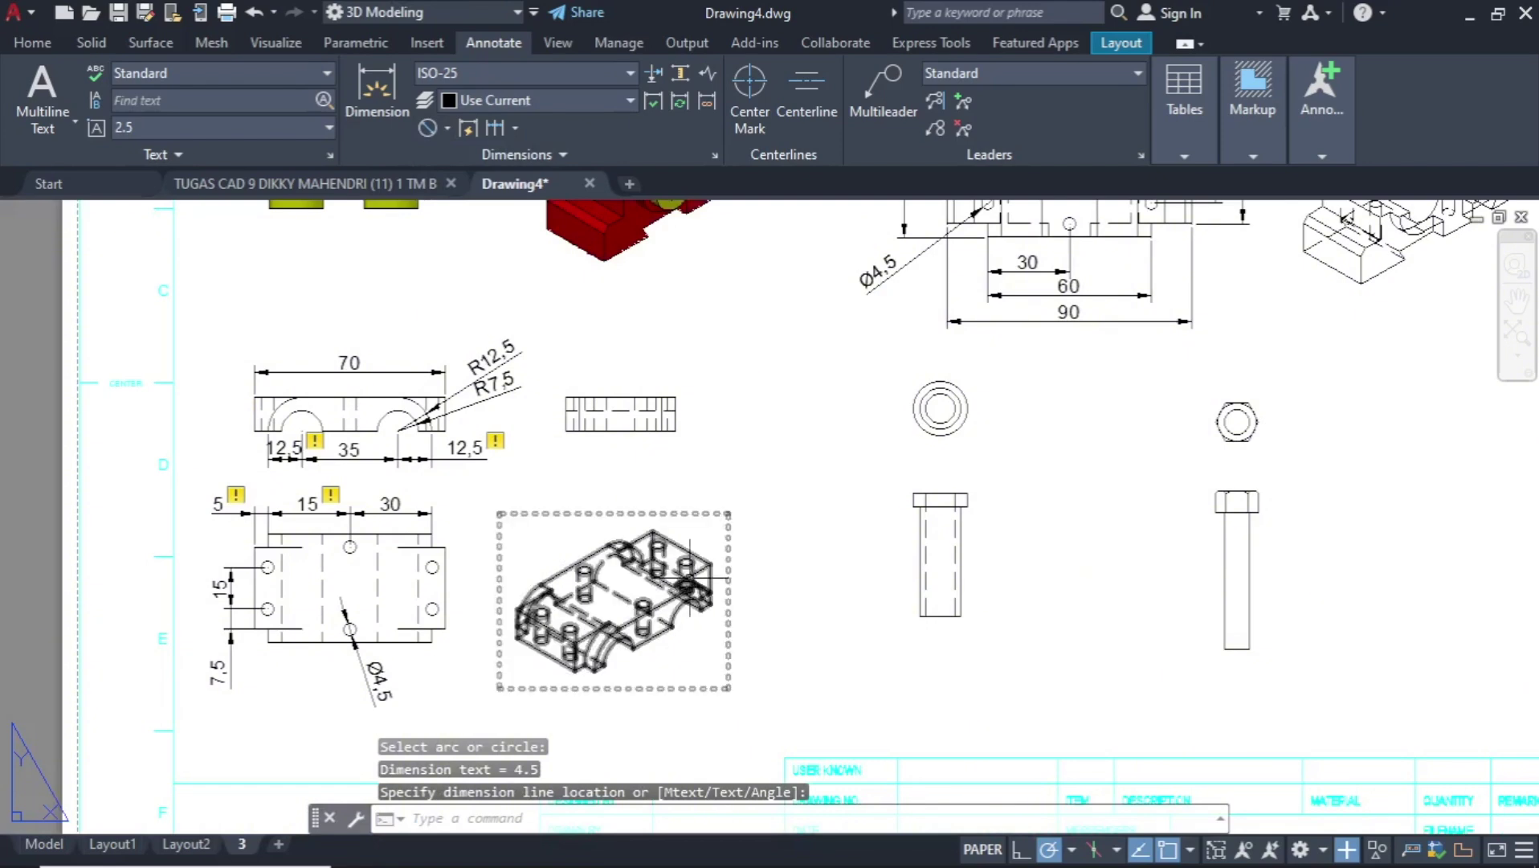
{"action": "middle_click_drag", "start_coordinate": [825, 597], "coordinate": [498, 541]}
{"action": "scroll", "coordinate": [647, 295], "scroll_direction": "up", "scroll_amount": 2}
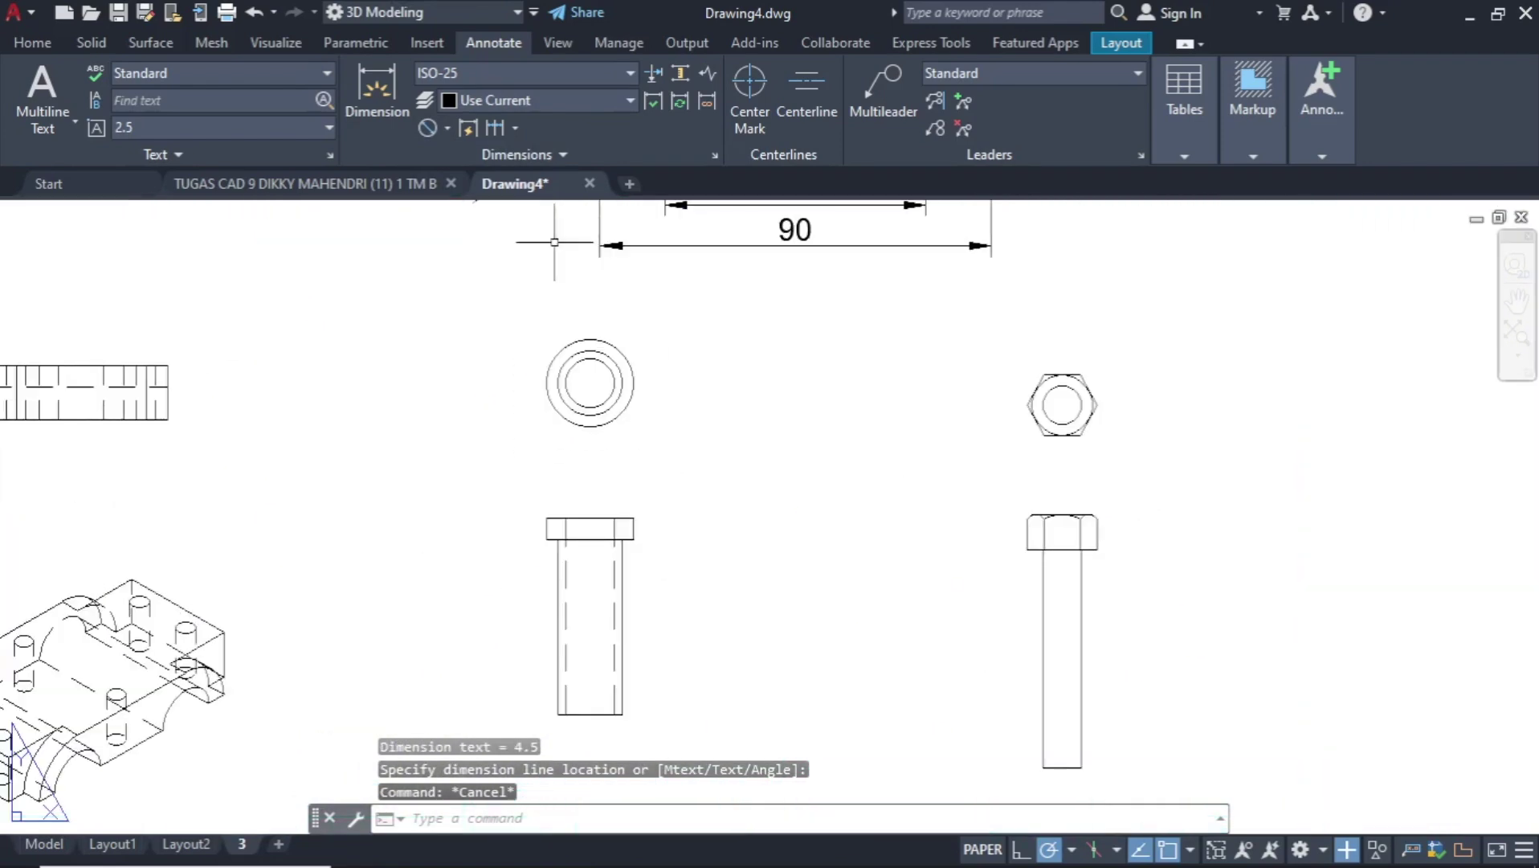
Add diameter dimensions Ø20, Ø15 and Ø11 to the bushing's circles.
{"action": "left_click", "coordinate": [427, 127]}
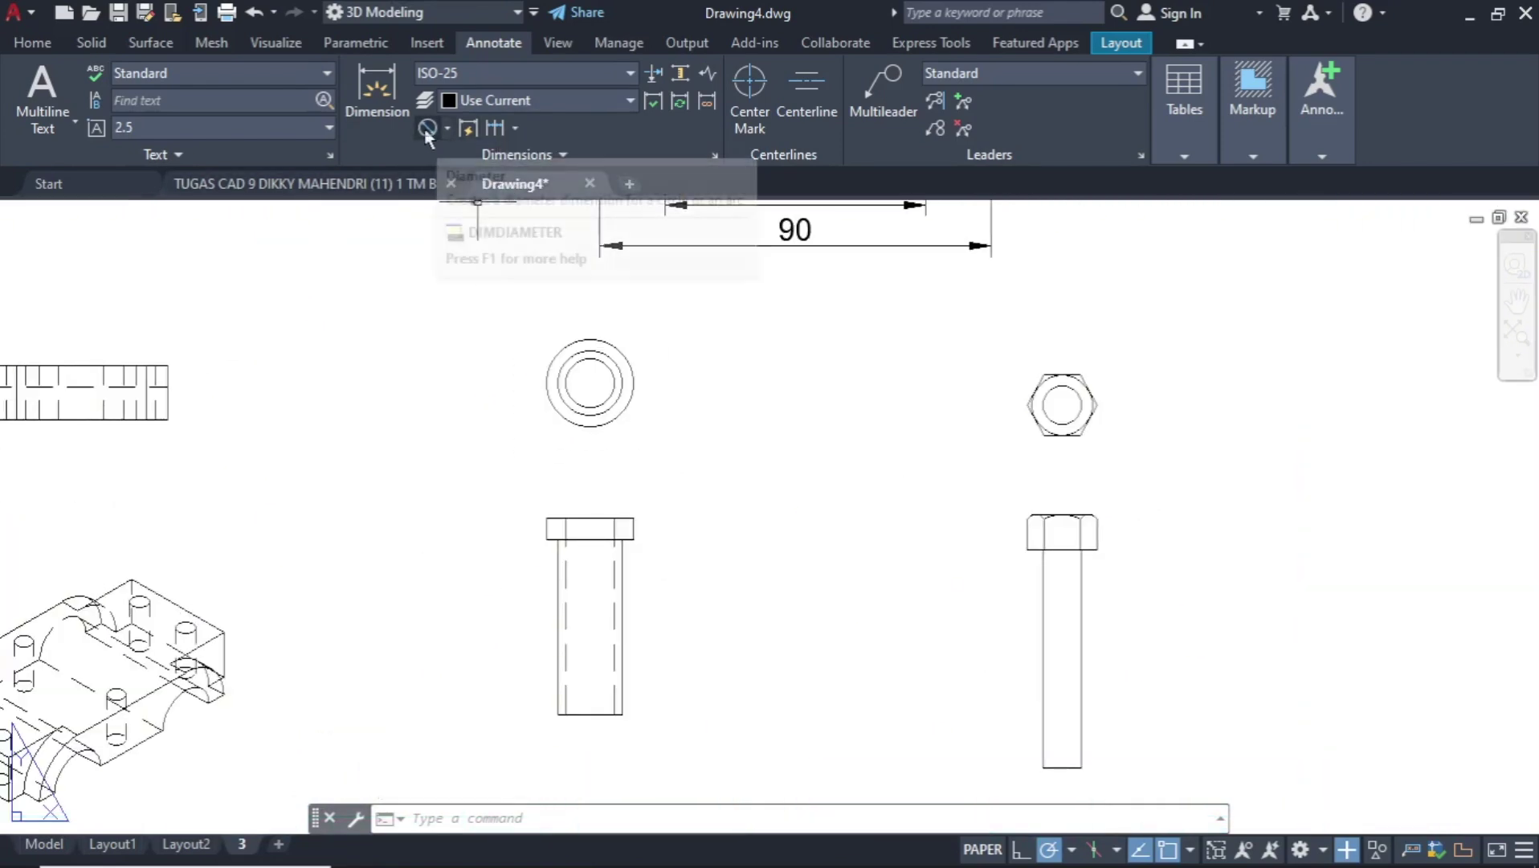
{"action": "left_click", "coordinate": [632, 371]}
{"action": "left_click", "coordinate": [711, 334]}
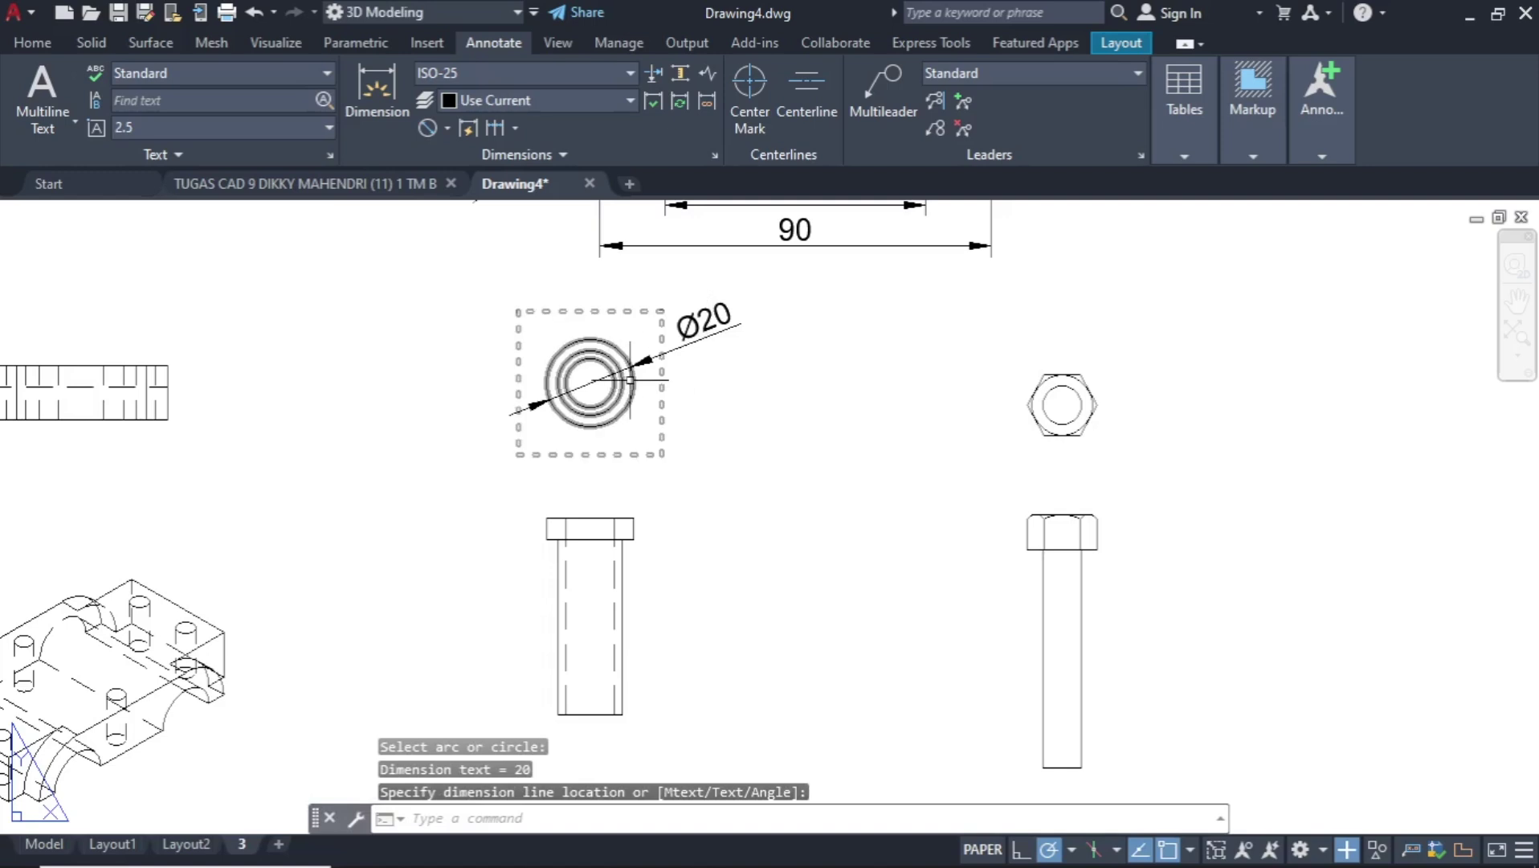
{"action": "key", "text": "Return"}
{"action": "left_click", "coordinate": [630, 384]}
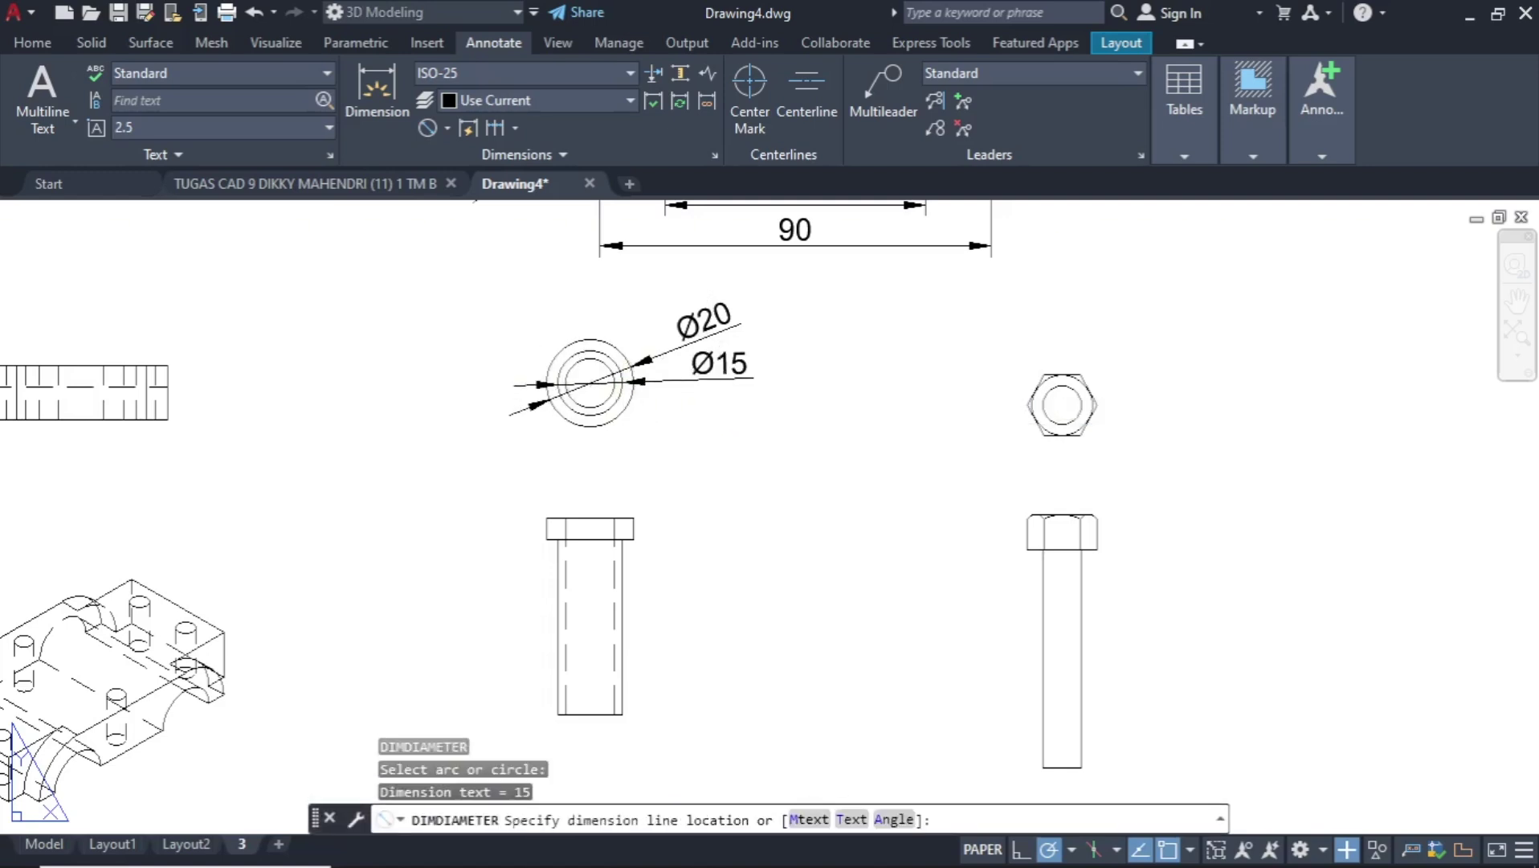
{"action": "left_click", "coordinate": [721, 378]}
{"action": "key", "text": "Return"}
{"action": "left_click", "coordinate": [608, 395]}
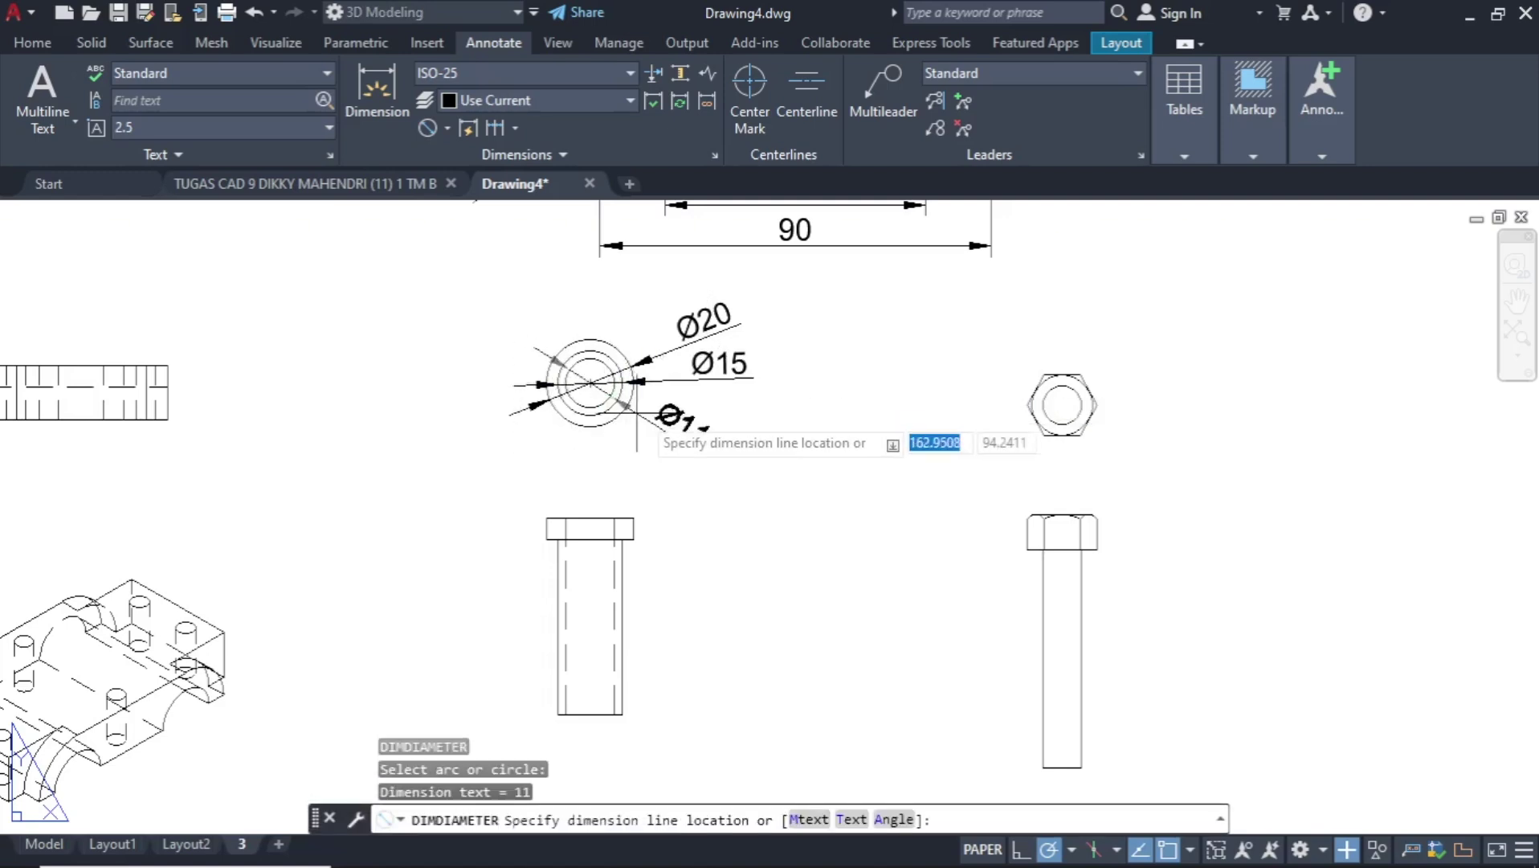
{"action": "left_click", "coordinate": [713, 421]}
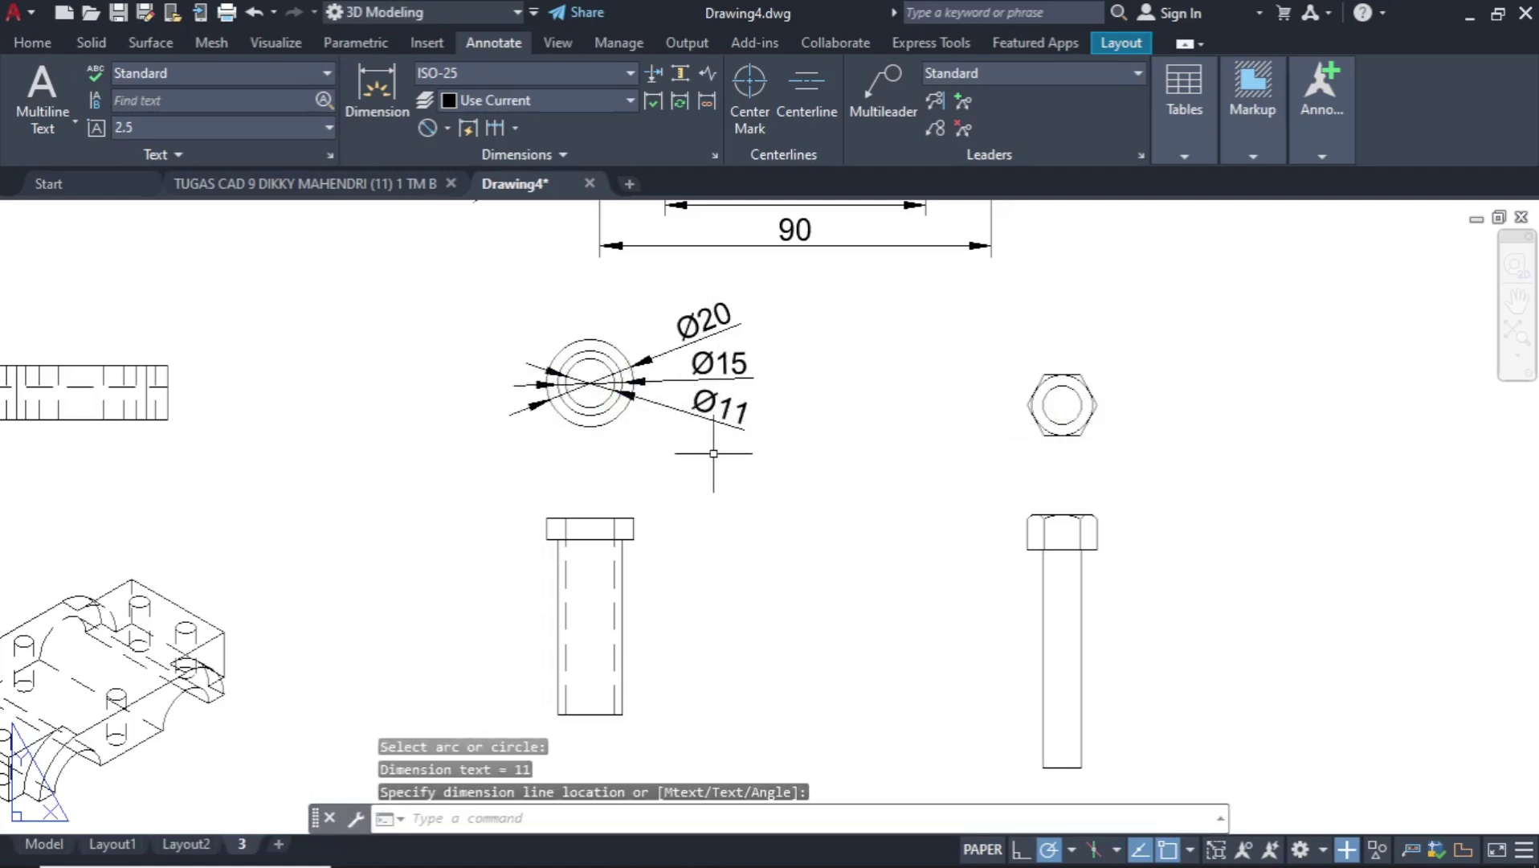
Add the bushing's 40 body-length and 5 head-height linear dimensions.
{"action": "left_click", "coordinate": [397, 91]}
{"action": "key", "text": "Return"}
{"action": "left_click", "coordinate": [623, 713]}
{"action": "left_click", "coordinate": [624, 540]}
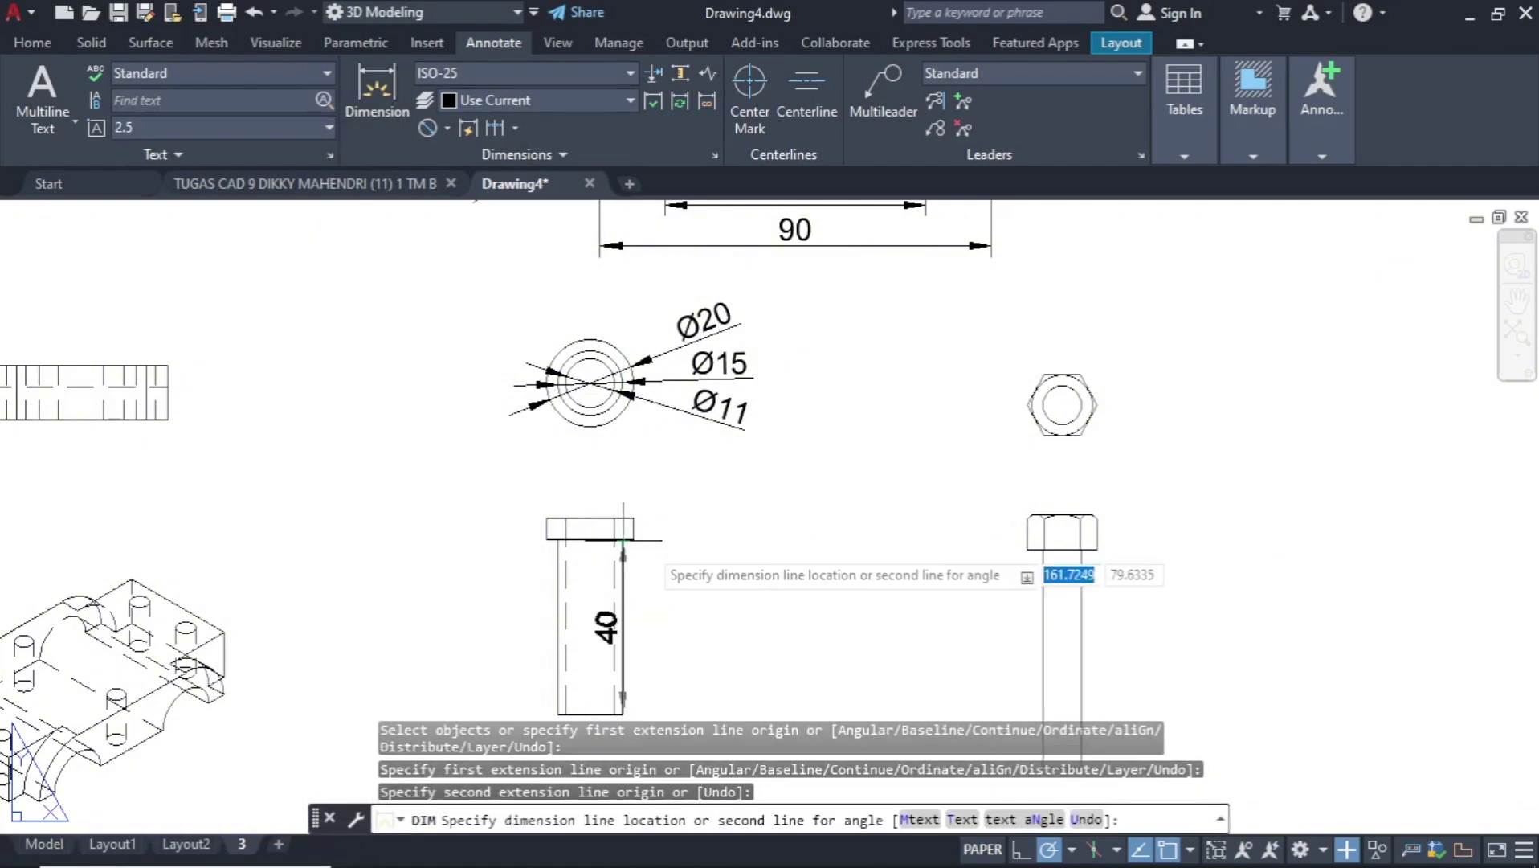
{"action": "left_click", "coordinate": [689, 611]}
{"action": "left_click", "coordinate": [634, 540]}
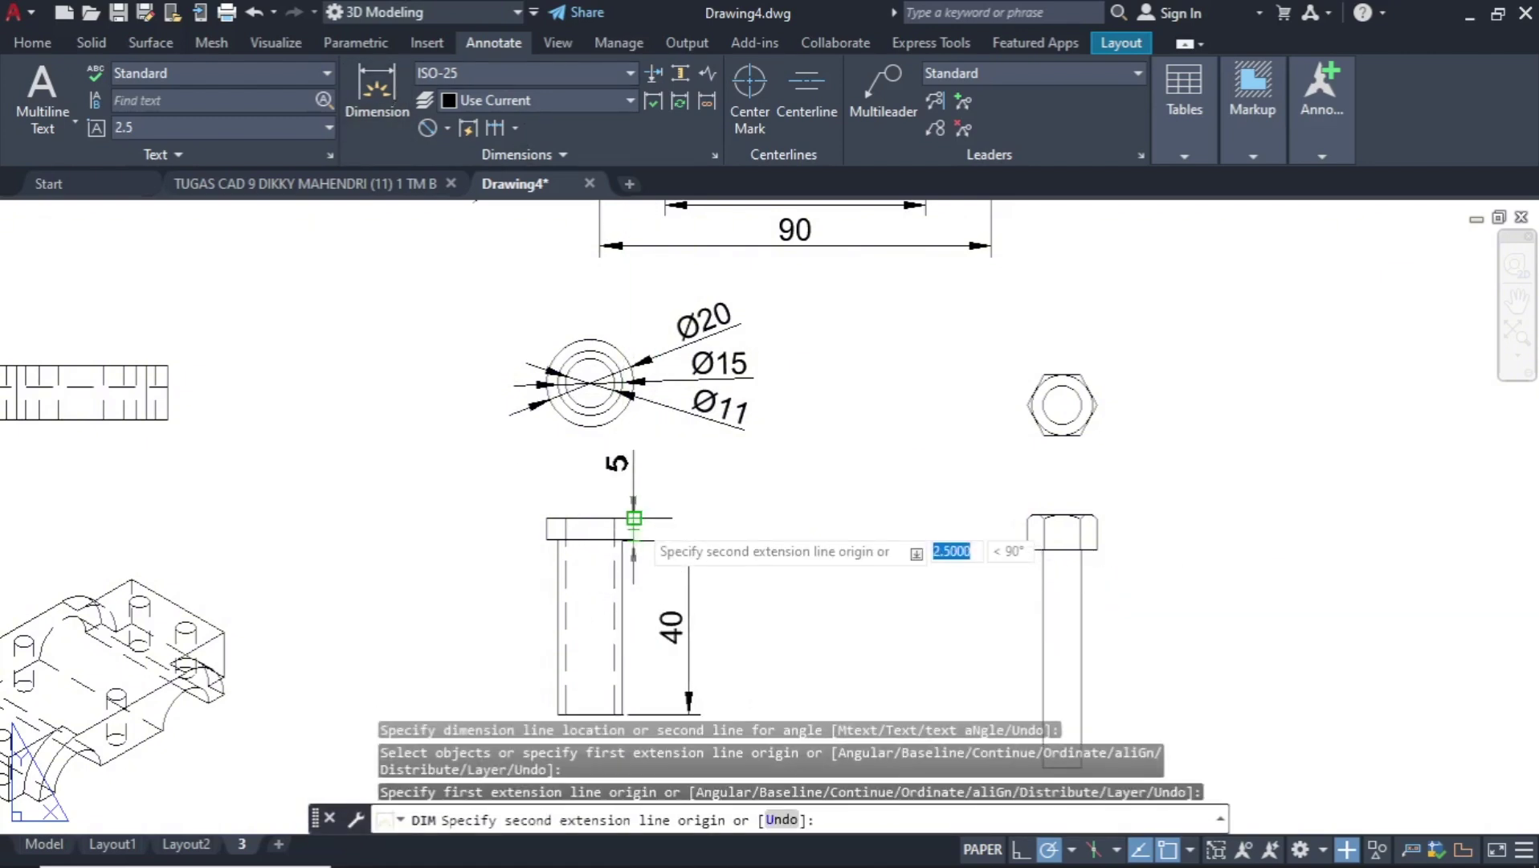
{"action": "left_click", "coordinate": [689, 530]}
Dimension the bolt with 7 across the hex and 4 for head height.
{"action": "middle_click_drag", "start_coordinate": [940, 507], "coordinate": [735, 441]}
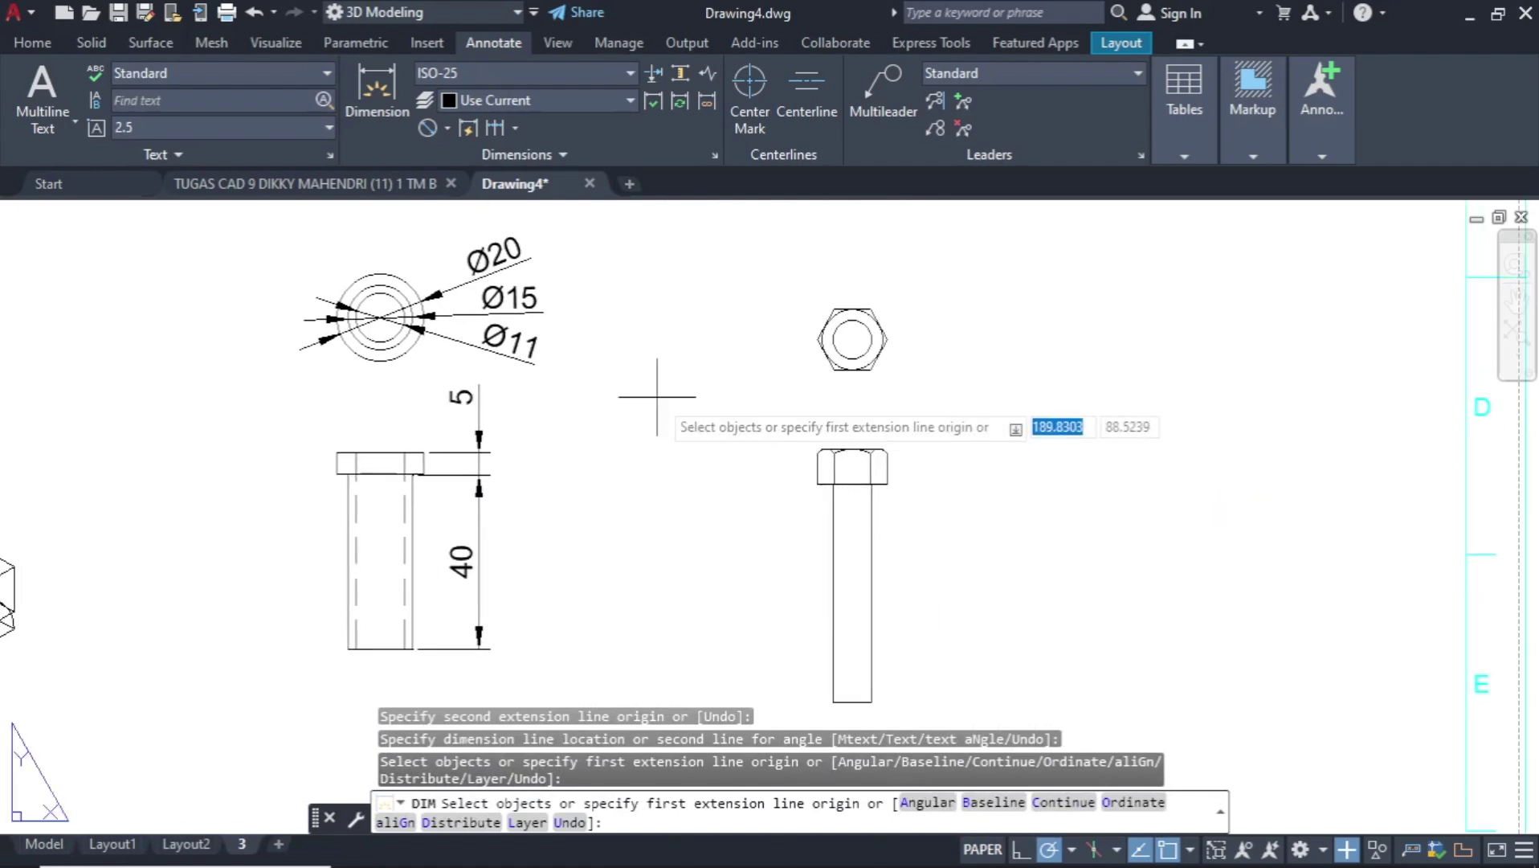
{"action": "left_click", "coordinate": [835, 310]}
{"action": "left_click", "coordinate": [852, 339]}
{"action": "left_click", "coordinate": [933, 357]}
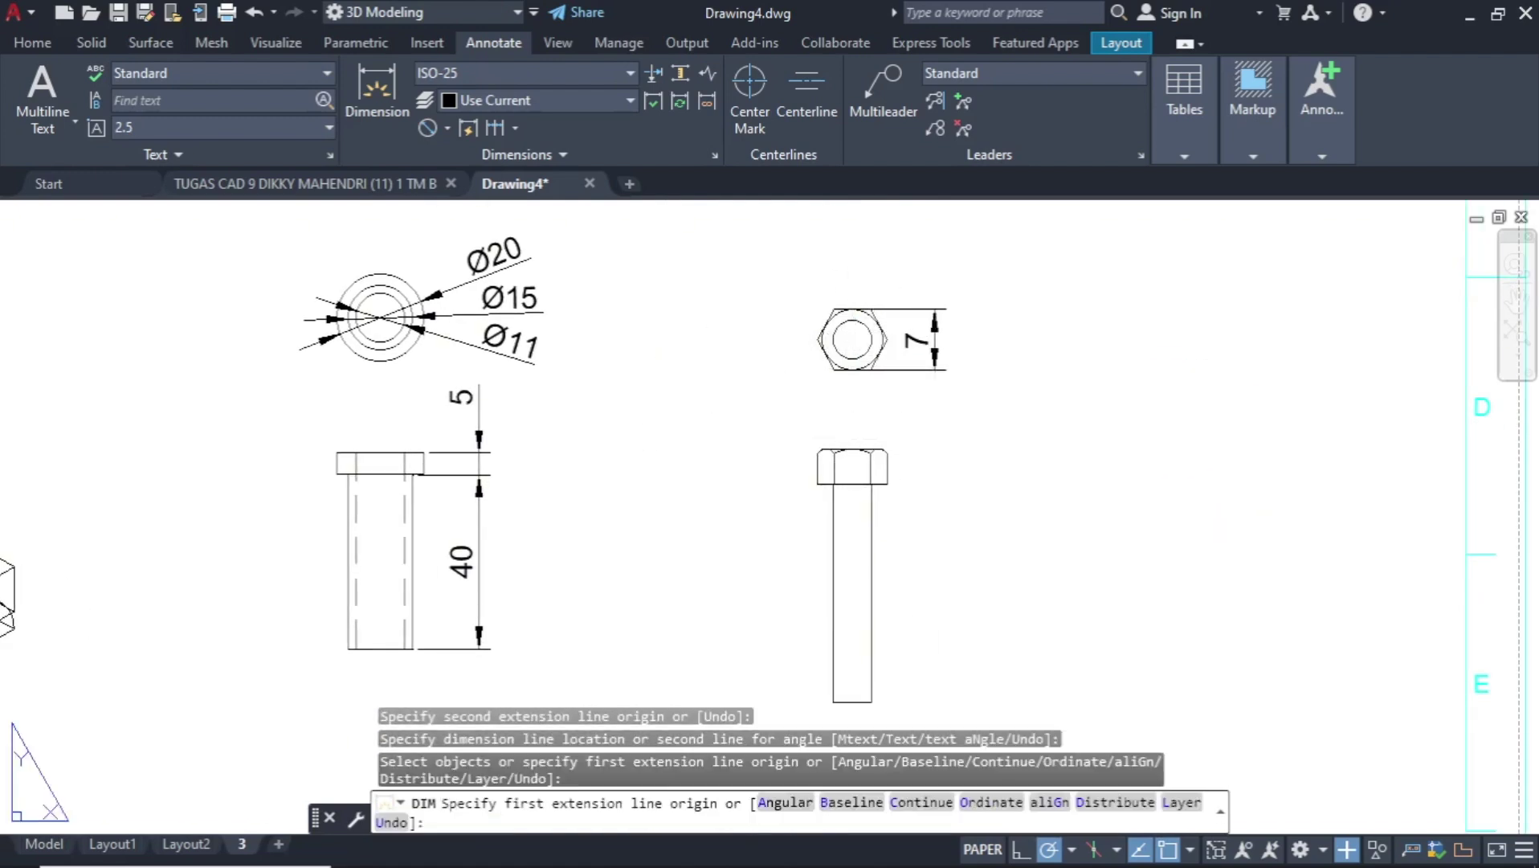
{"action": "left_click", "coordinate": [888, 483]}
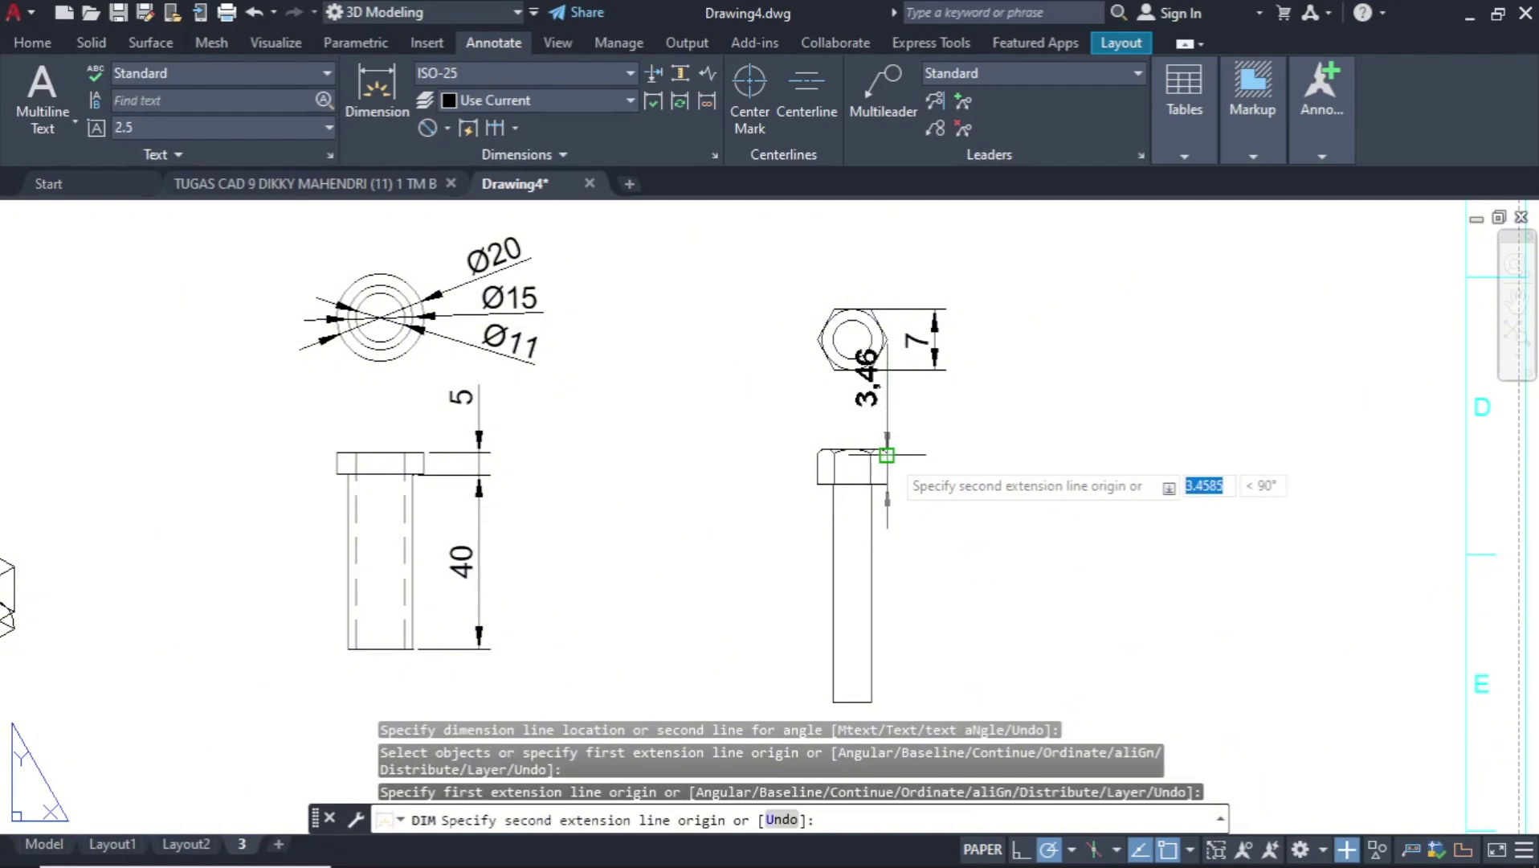
{"action": "scroll", "coordinate": [887, 450], "scroll_direction": "up", "scroll_amount": 5}
{"action": "scroll", "coordinate": [843, 461], "scroll_direction": "down", "scroll_amount": 1}
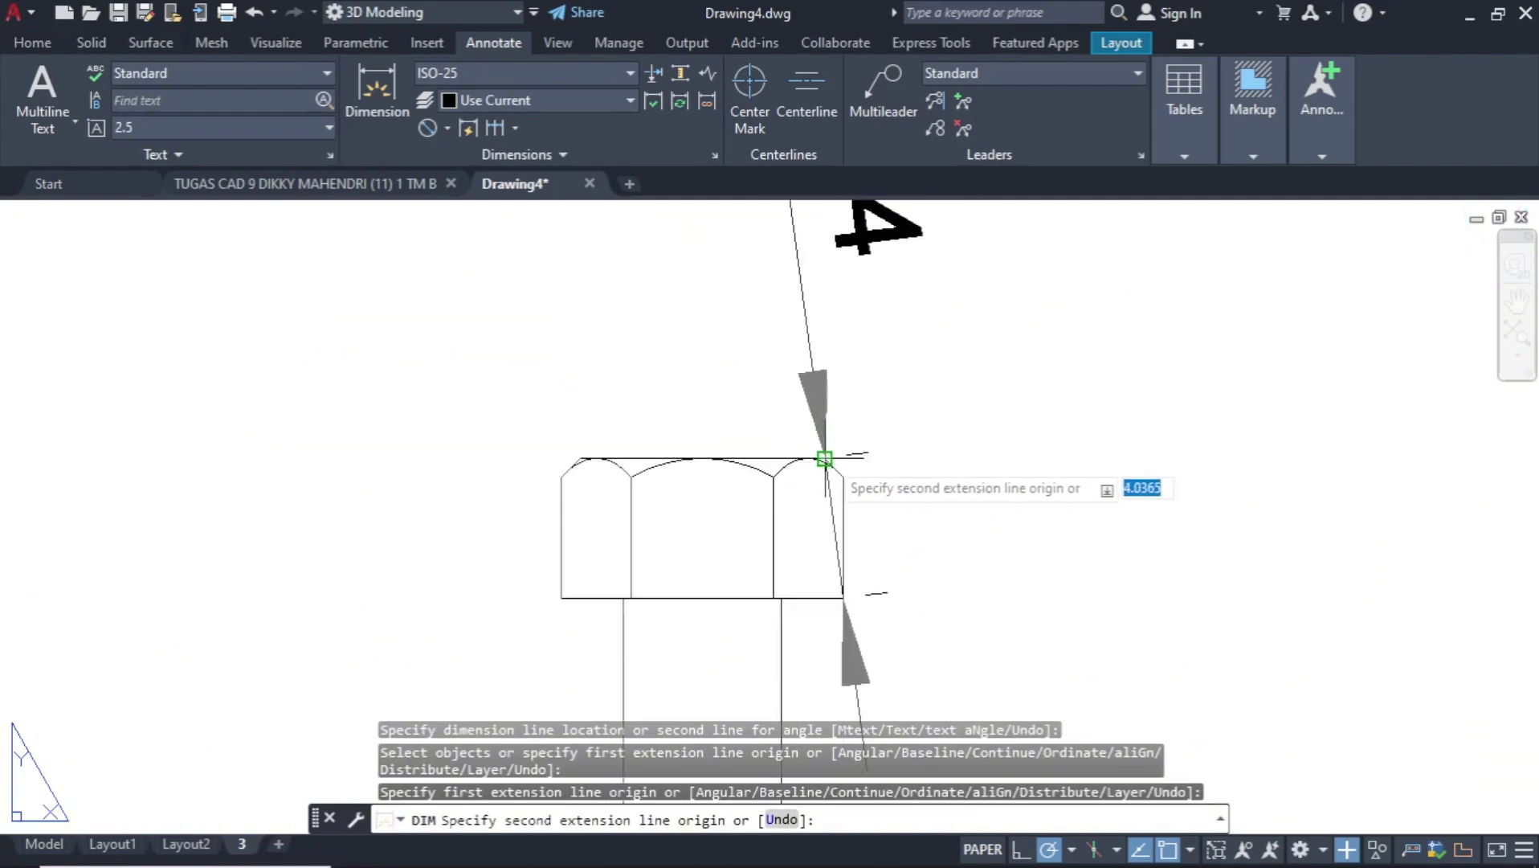
{"action": "left_click", "coordinate": [961, 474]}
Add the bolt's 25 shaft-length dimension, then pan toward the isometric view.
{"action": "scroll", "coordinate": [961, 474], "scroll_direction": "down", "scroll_amount": 1}
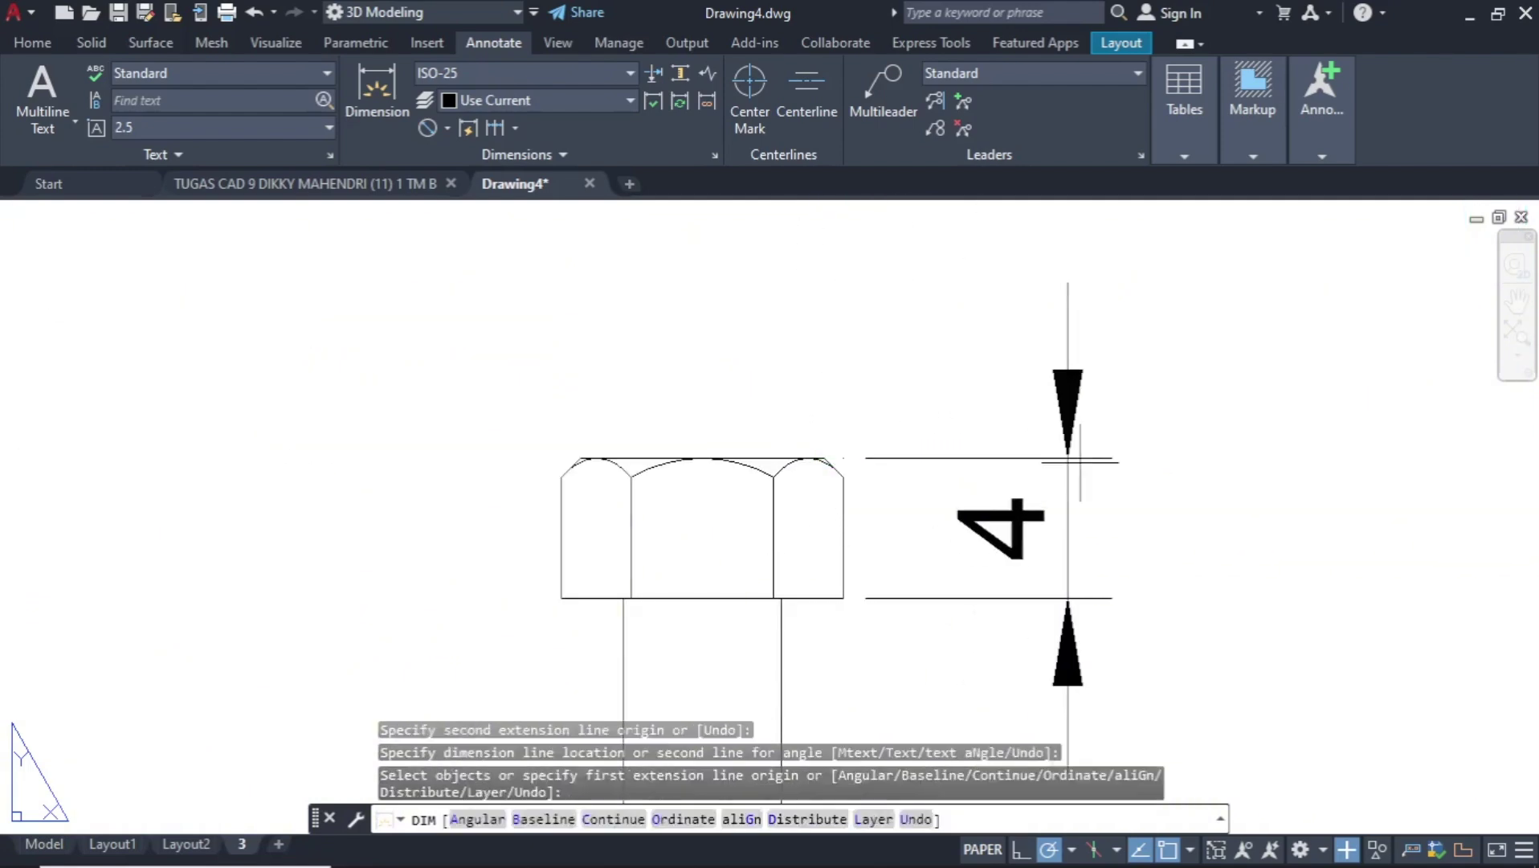
{"action": "scroll", "coordinate": [1017, 425], "scroll_direction": "down", "scroll_amount": 1}
{"action": "scroll", "coordinate": [907, 450], "scroll_direction": "down", "scroll_amount": 3}
{"action": "scroll", "coordinate": [740, 612], "scroll_direction": "down", "scroll_amount": 2}
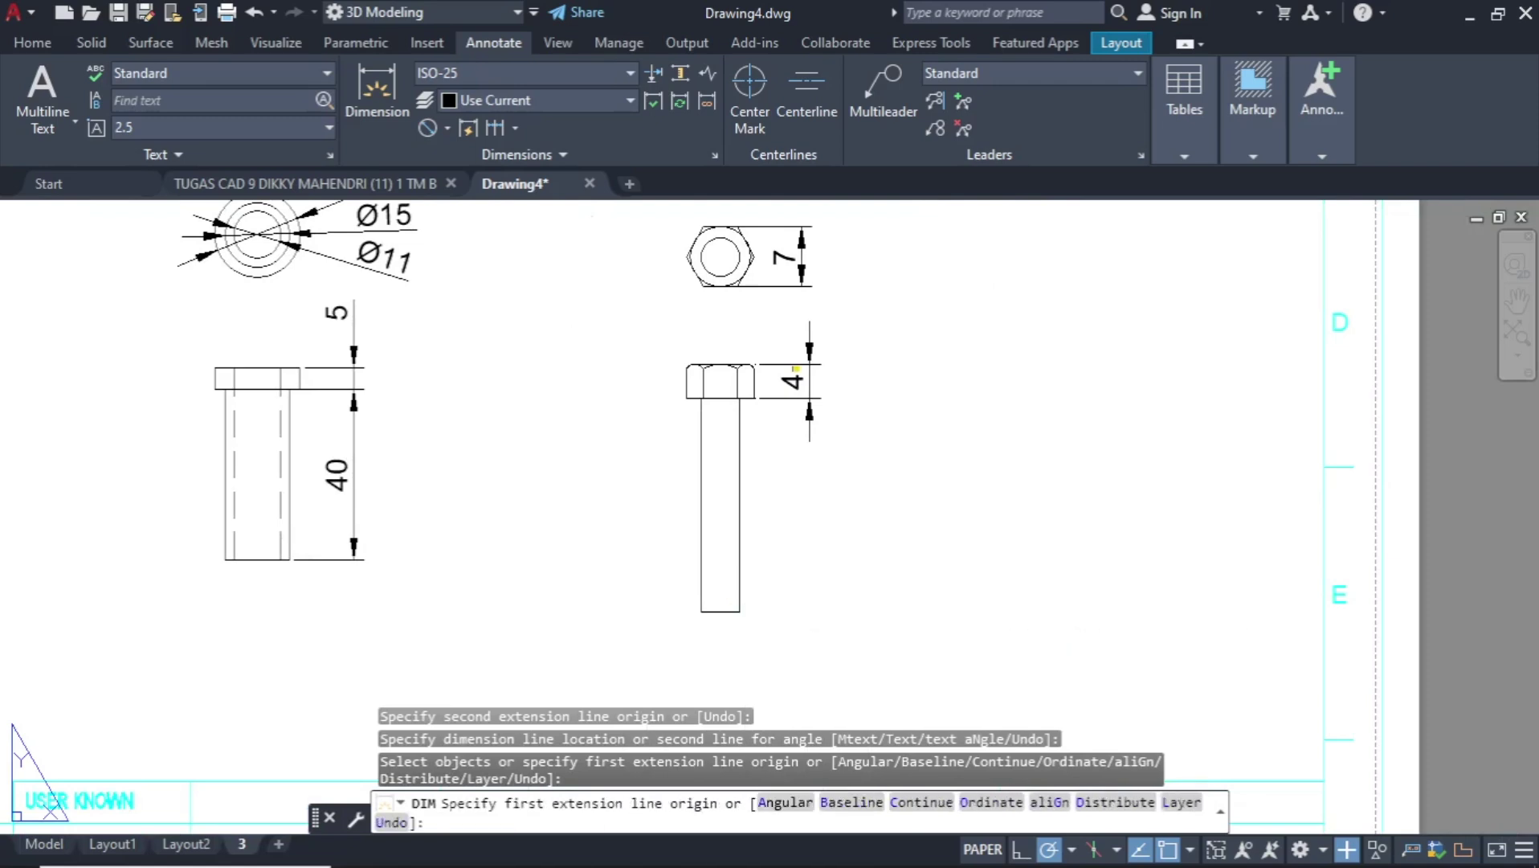
{"action": "left_click", "coordinate": [740, 612]}
{"action": "left_click", "coordinate": [740, 399]}
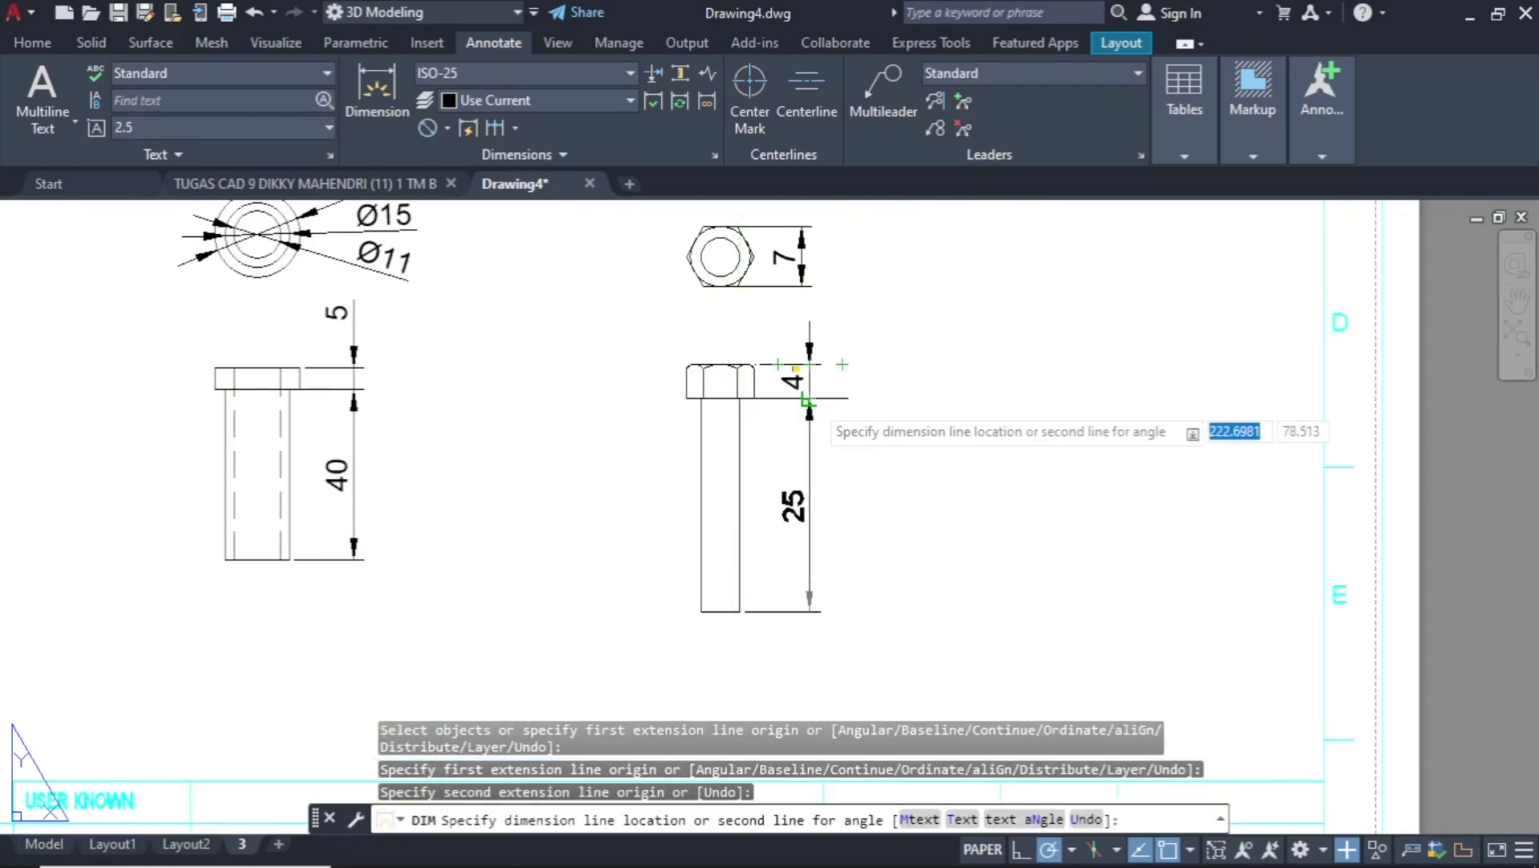
{"action": "left_click", "coordinate": [810, 466]}
{"action": "scroll", "coordinate": [815, 468], "scroll_direction": "down", "scroll_amount": 3}
{"action": "middle_click_drag", "start_coordinate": [872, 434], "coordinate": [878, 526]}
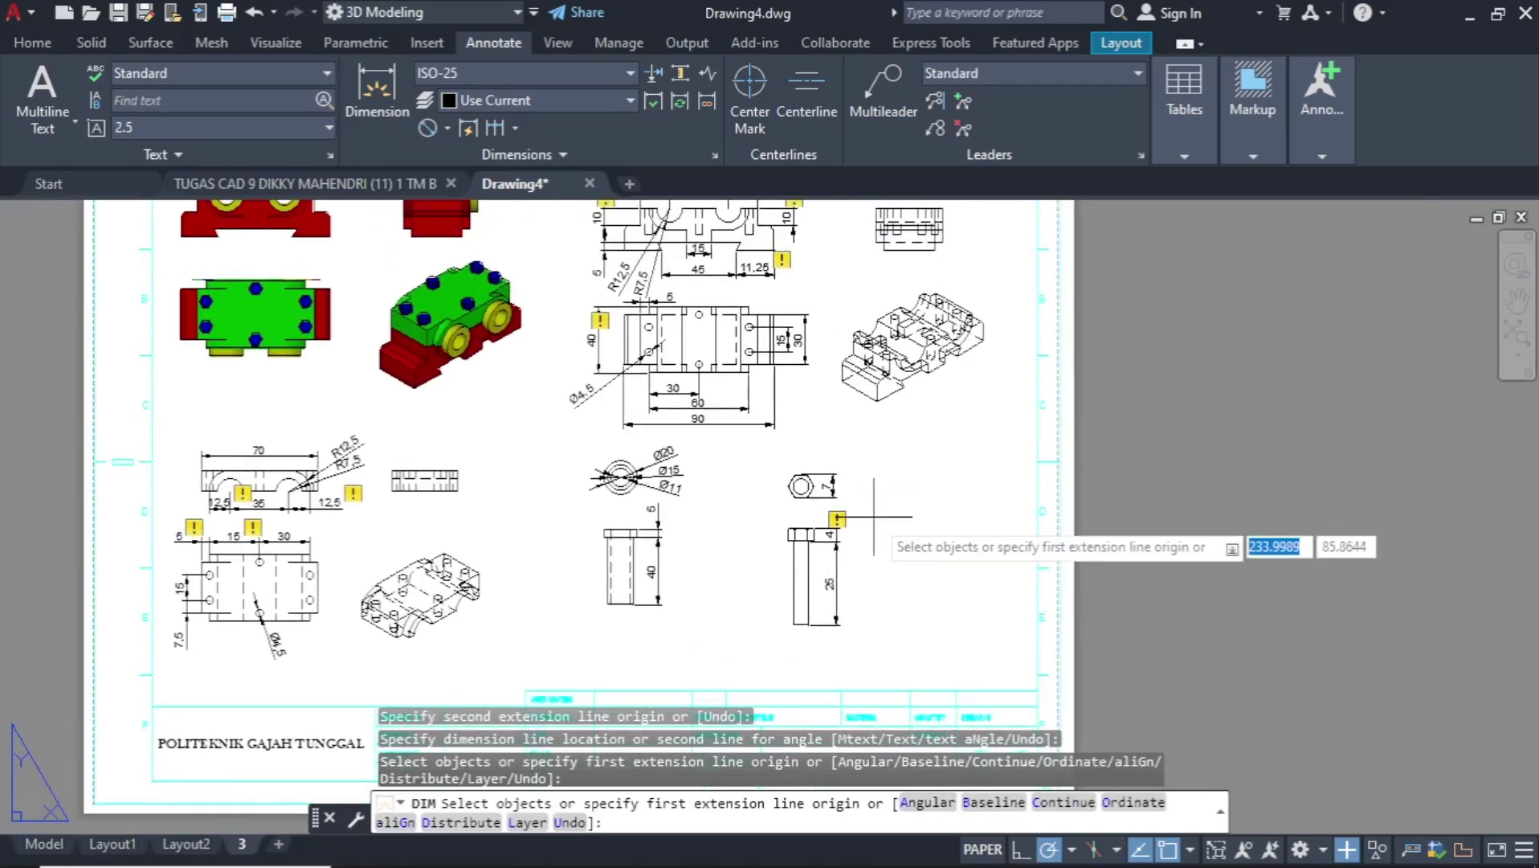
{"action": "middle_click_drag", "start_coordinate": [948, 369], "coordinate": [948, 440]}
Give the top-right isometric view a shaded display style.
{"action": "double_click", "coordinate": [948, 438]}
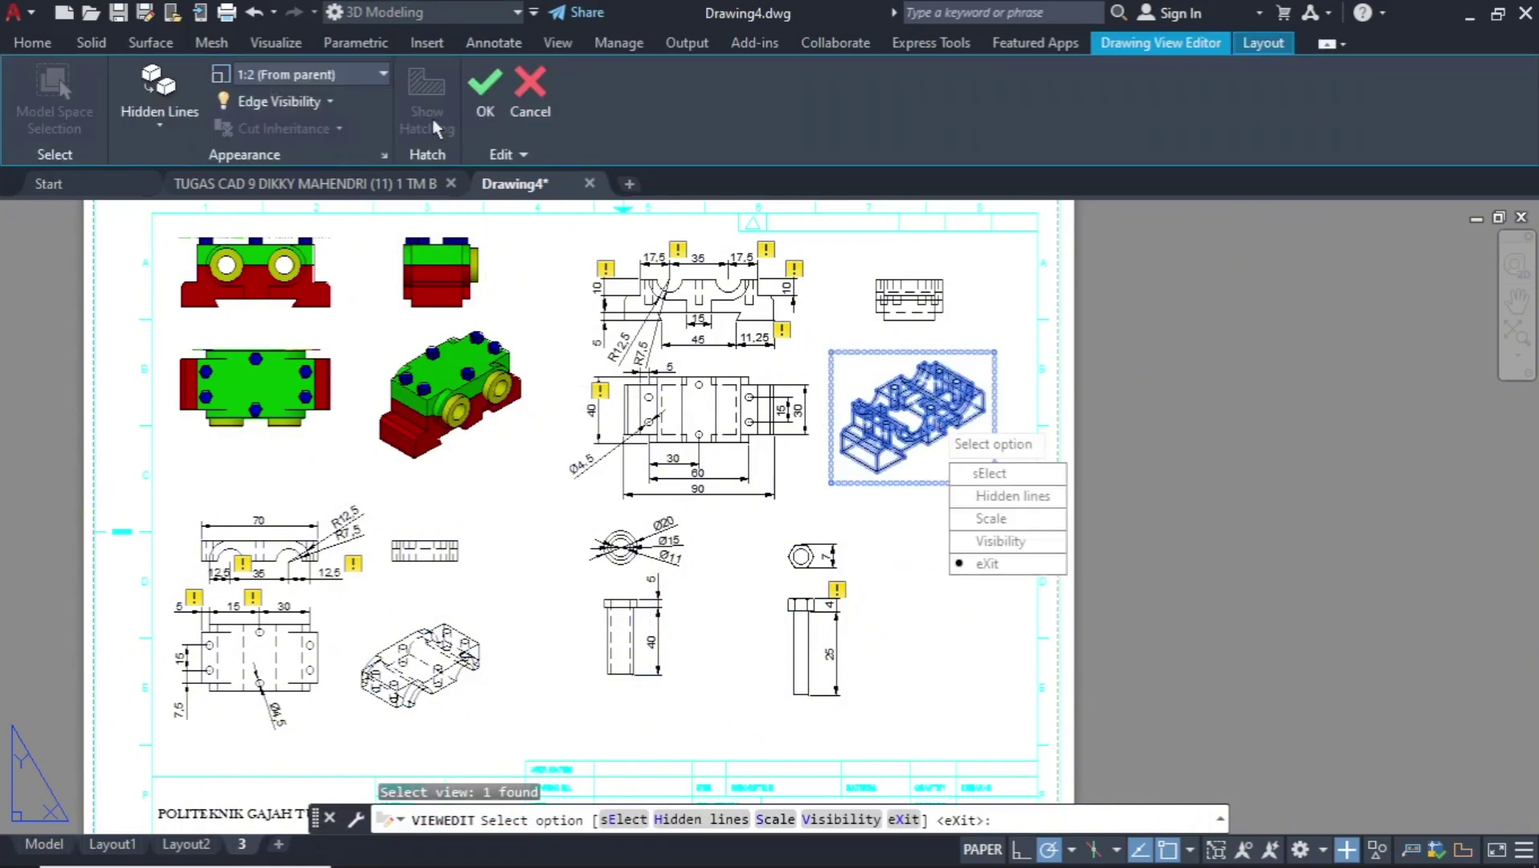
{"action": "left_click", "coordinate": [196, 102]}
{"action": "left_click", "coordinate": [280, 346]}
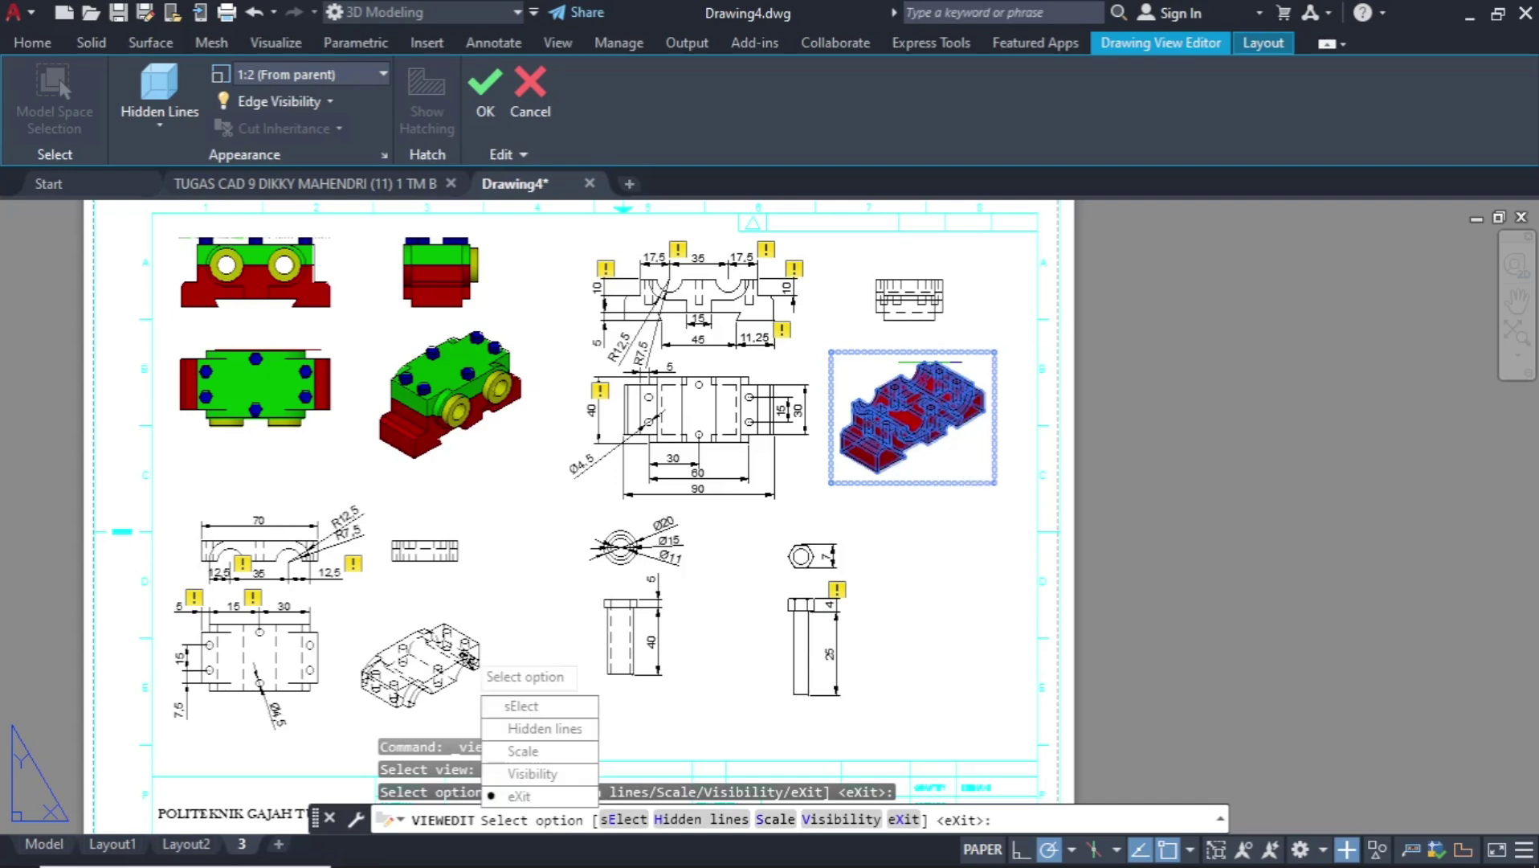
{"action": "type", "text": "H"}
{"action": "key", "text": "Return"}
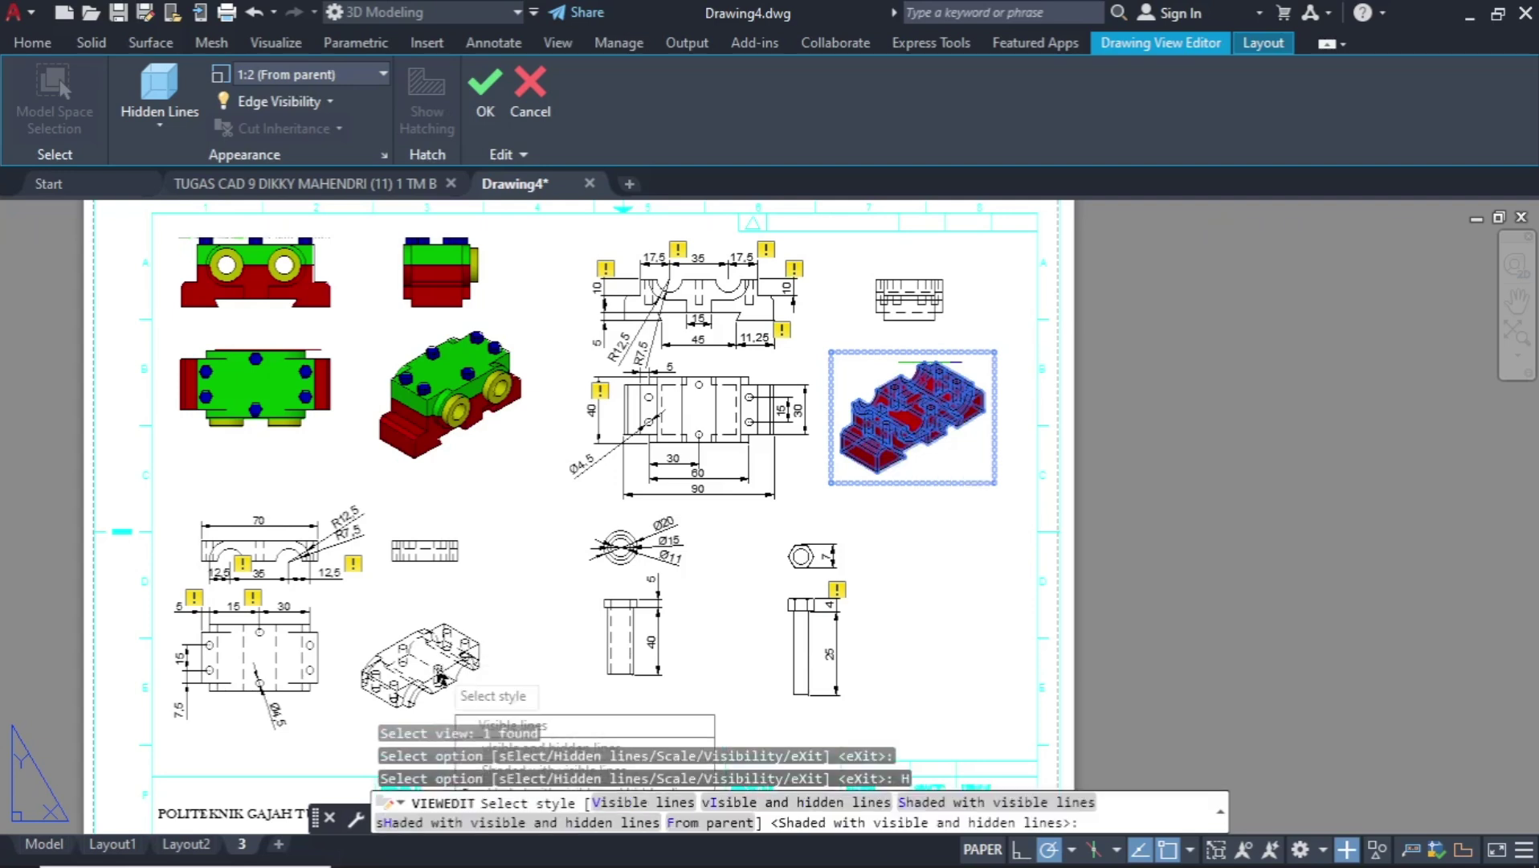
{"action": "left_click", "coordinate": [583, 768]}
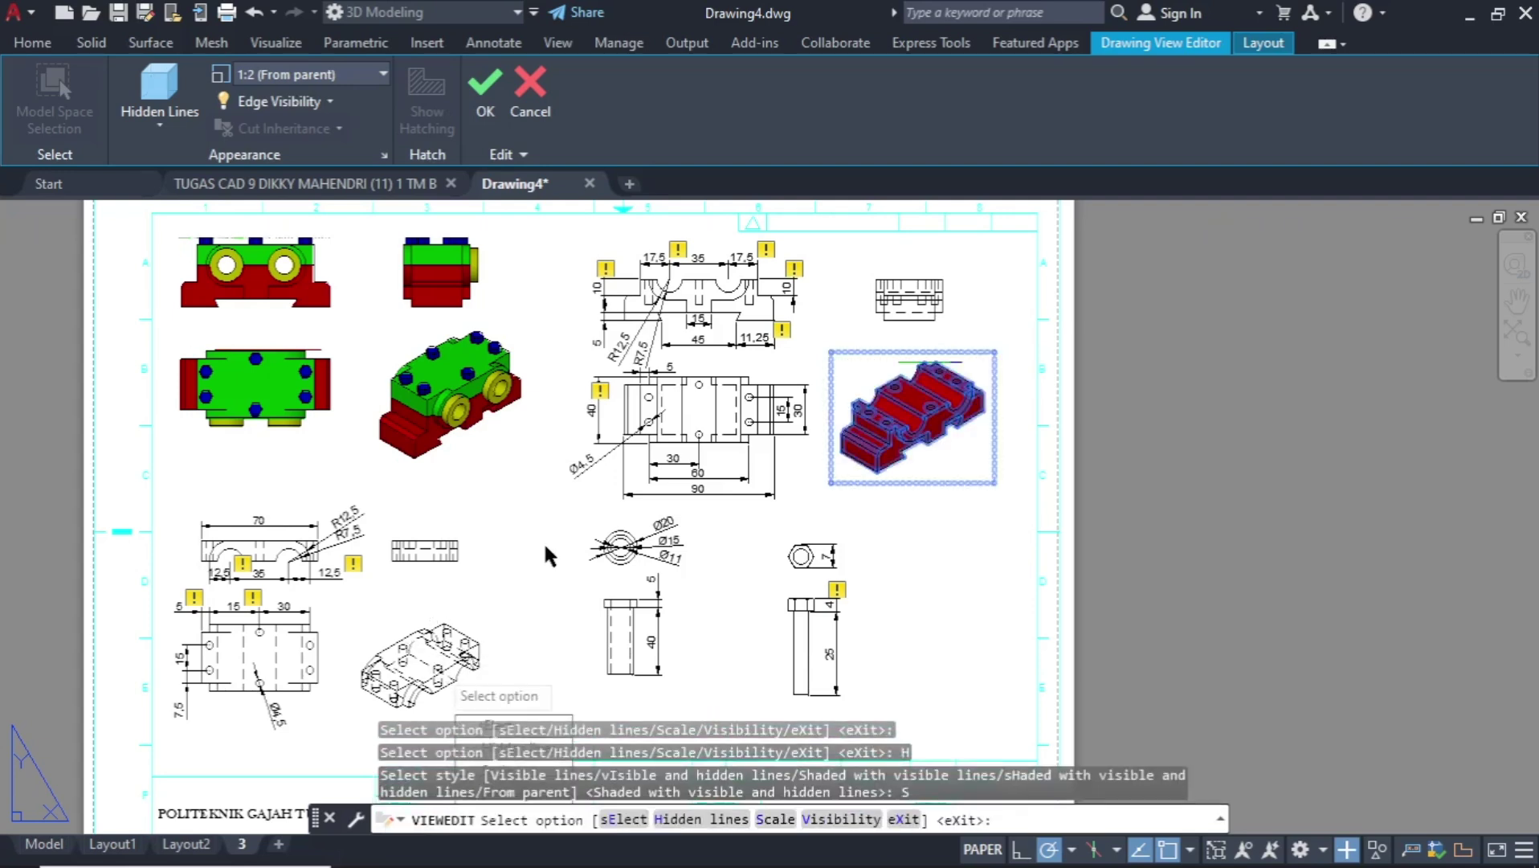
{"action": "key", "text": "Return"}
{"action": "key", "text": "Return"}
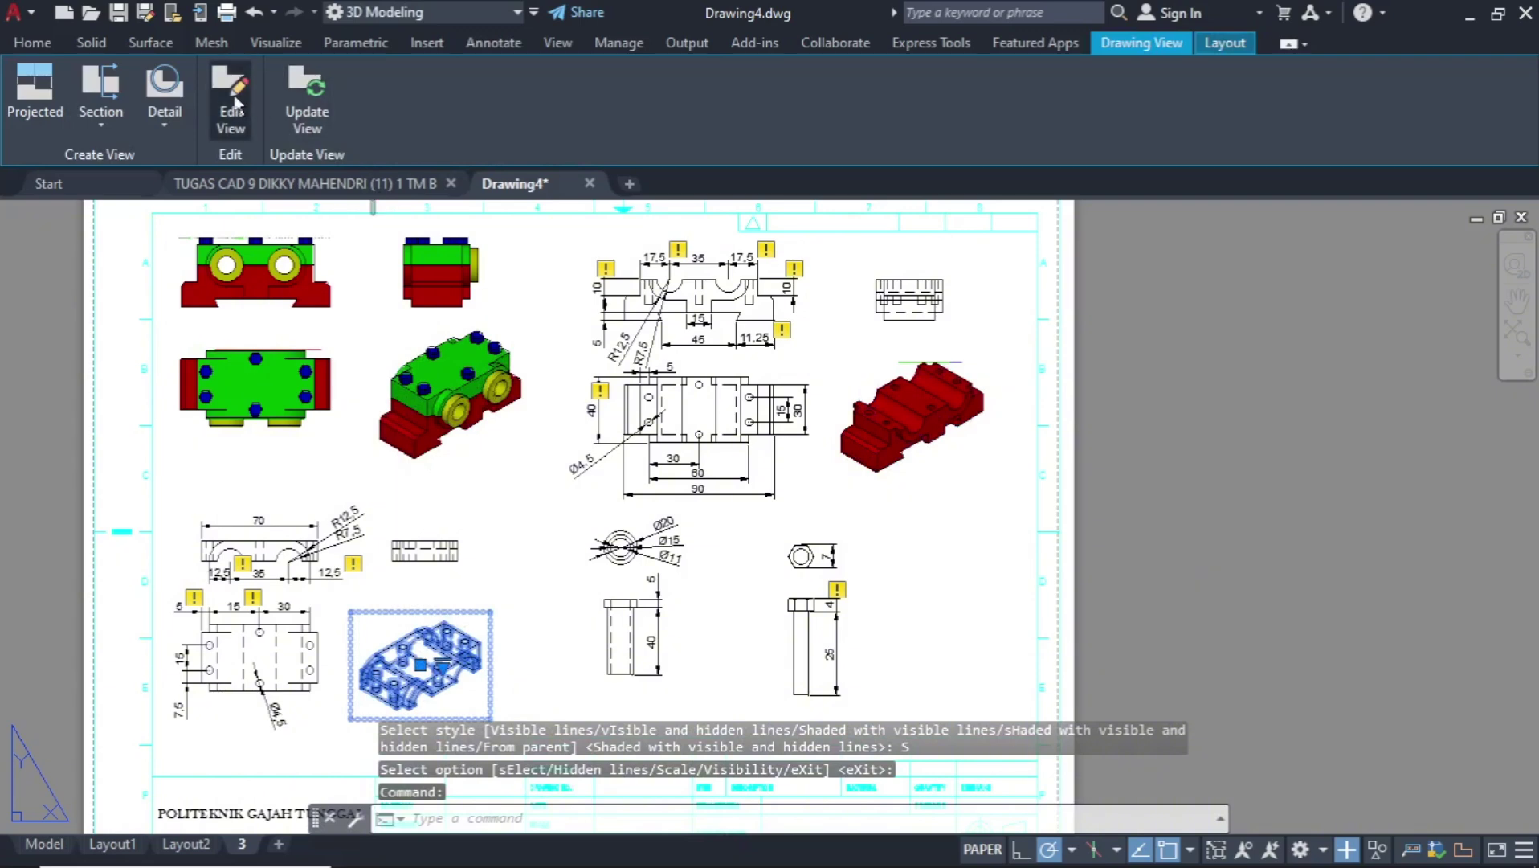
Shade the lower-left isometric view.
{"action": "left_click", "coordinate": [230, 102]}
{"action": "left_click", "coordinate": [159, 89]}
{"action": "left_click", "coordinate": [225, 386]}
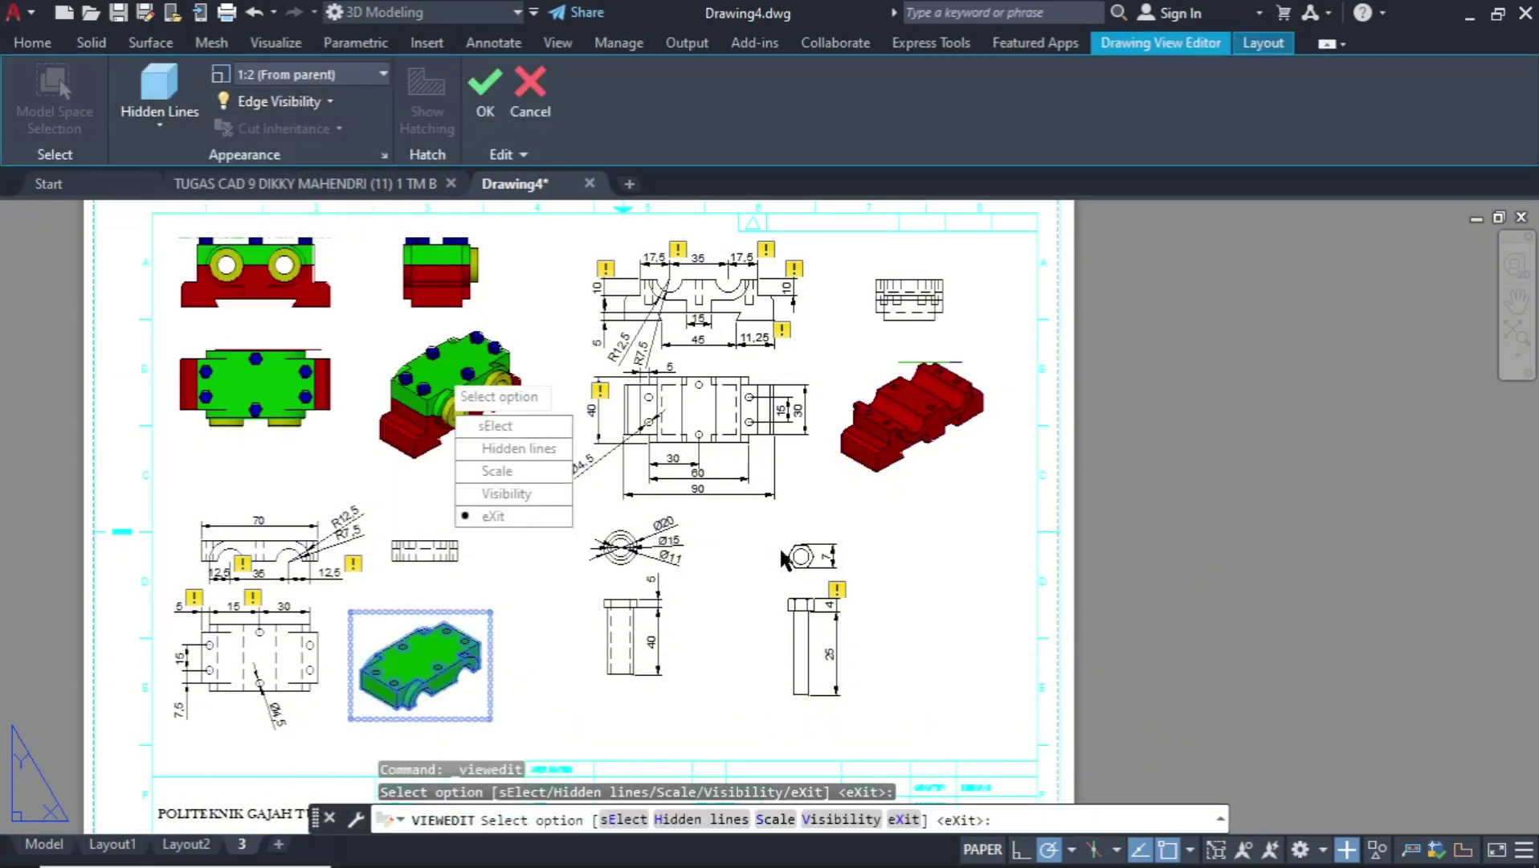
{"action": "right_click", "coordinate": [806, 633]}
{"action": "key", "text": "Escape"}
Set the bolt side view to shaded with visible lines.
{"action": "left_click", "coordinate": [805, 633]}
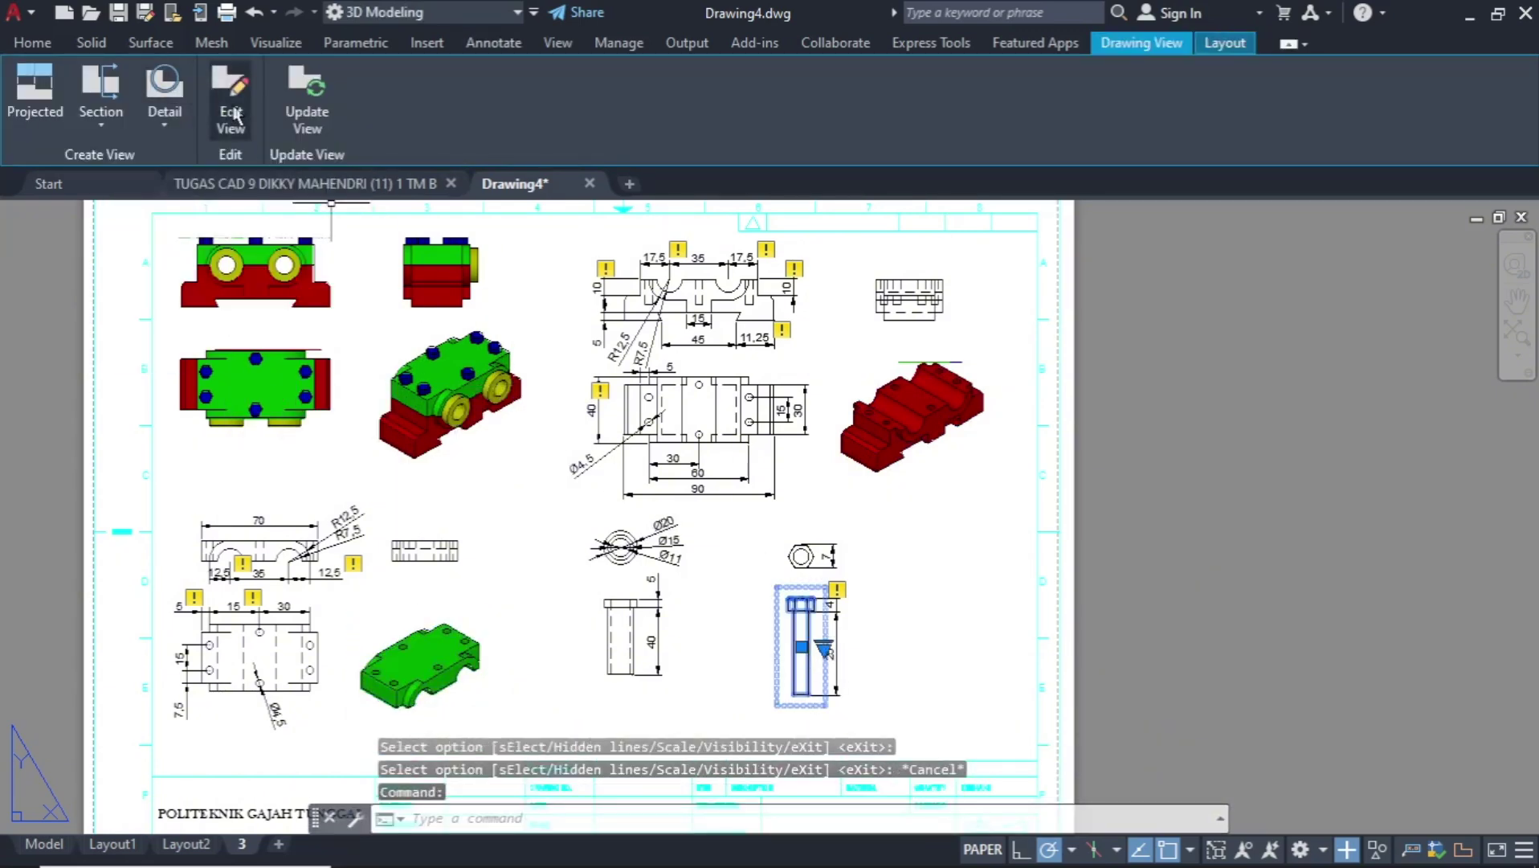
{"action": "left_click", "coordinate": [235, 115]}
{"action": "left_click", "coordinate": [159, 92]}
{"action": "left_click", "coordinate": [161, 298]}
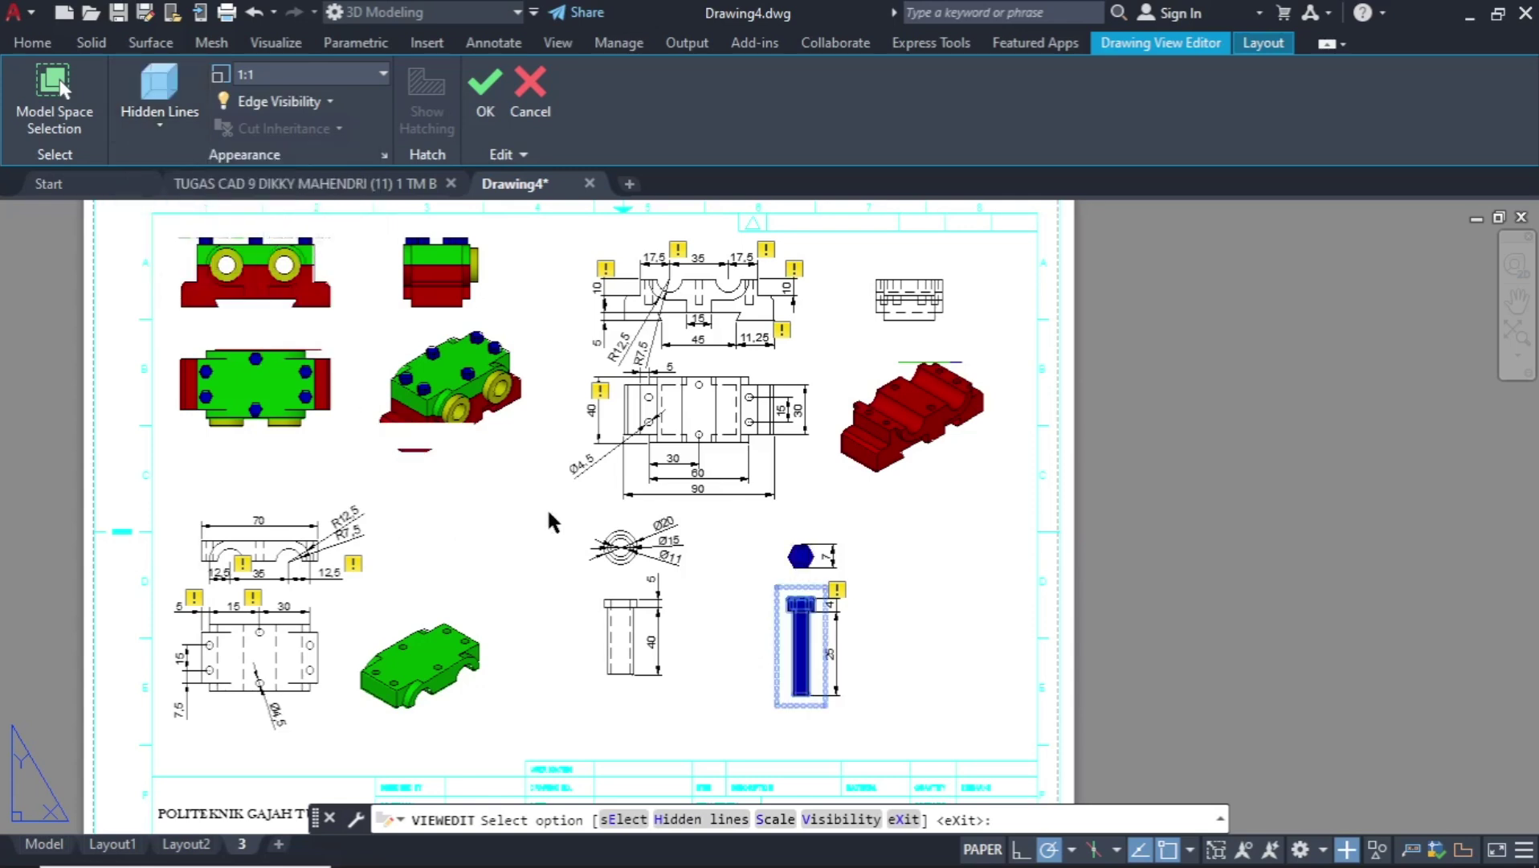
{"action": "left_click", "coordinate": [683, 711]}
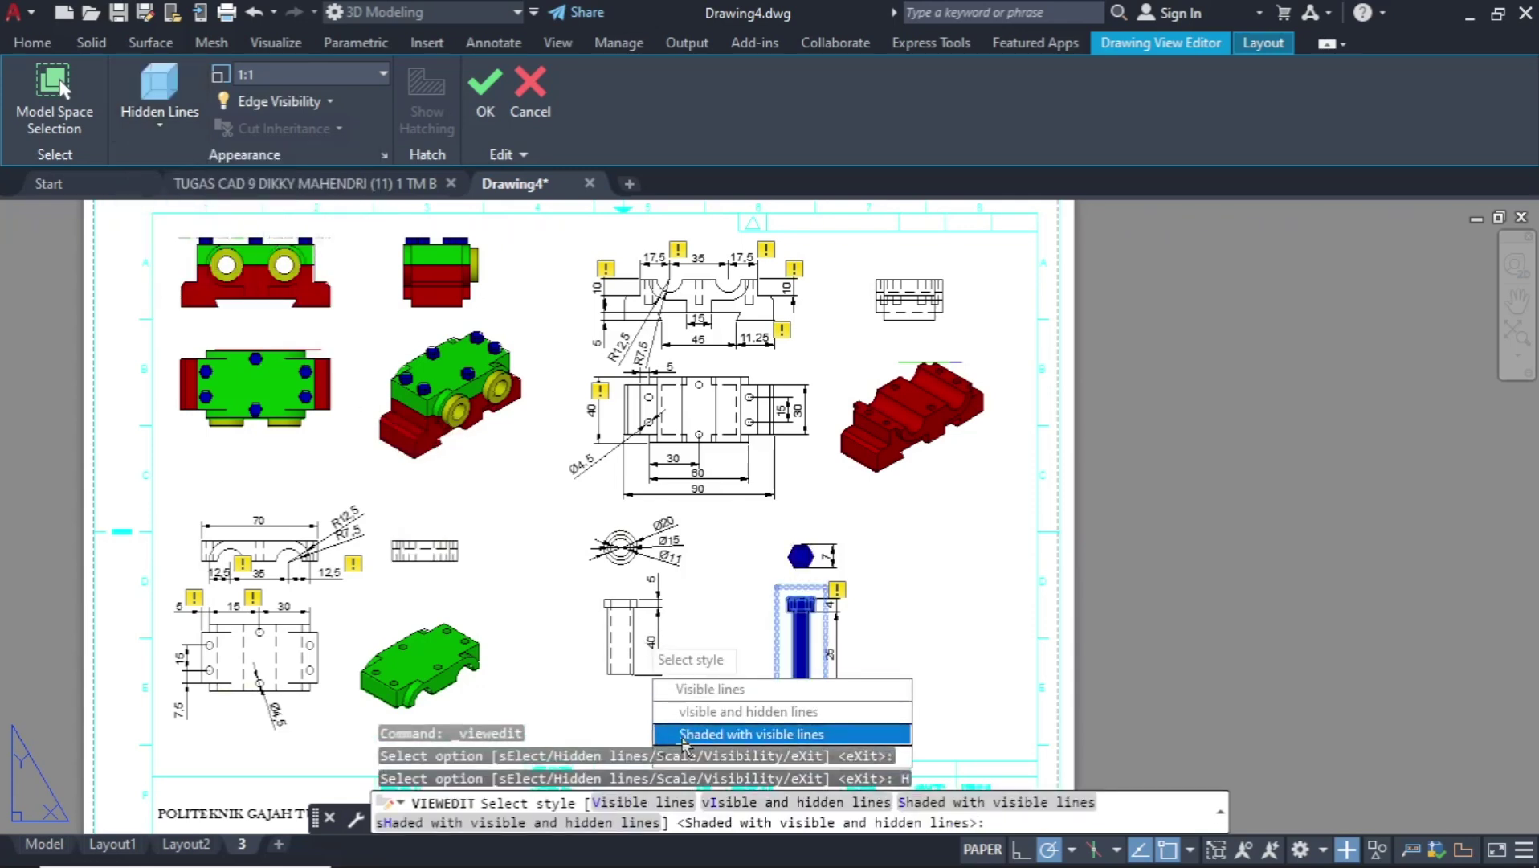
{"action": "left_click", "coordinate": [701, 734]}
{"action": "key", "text": "Escape"}
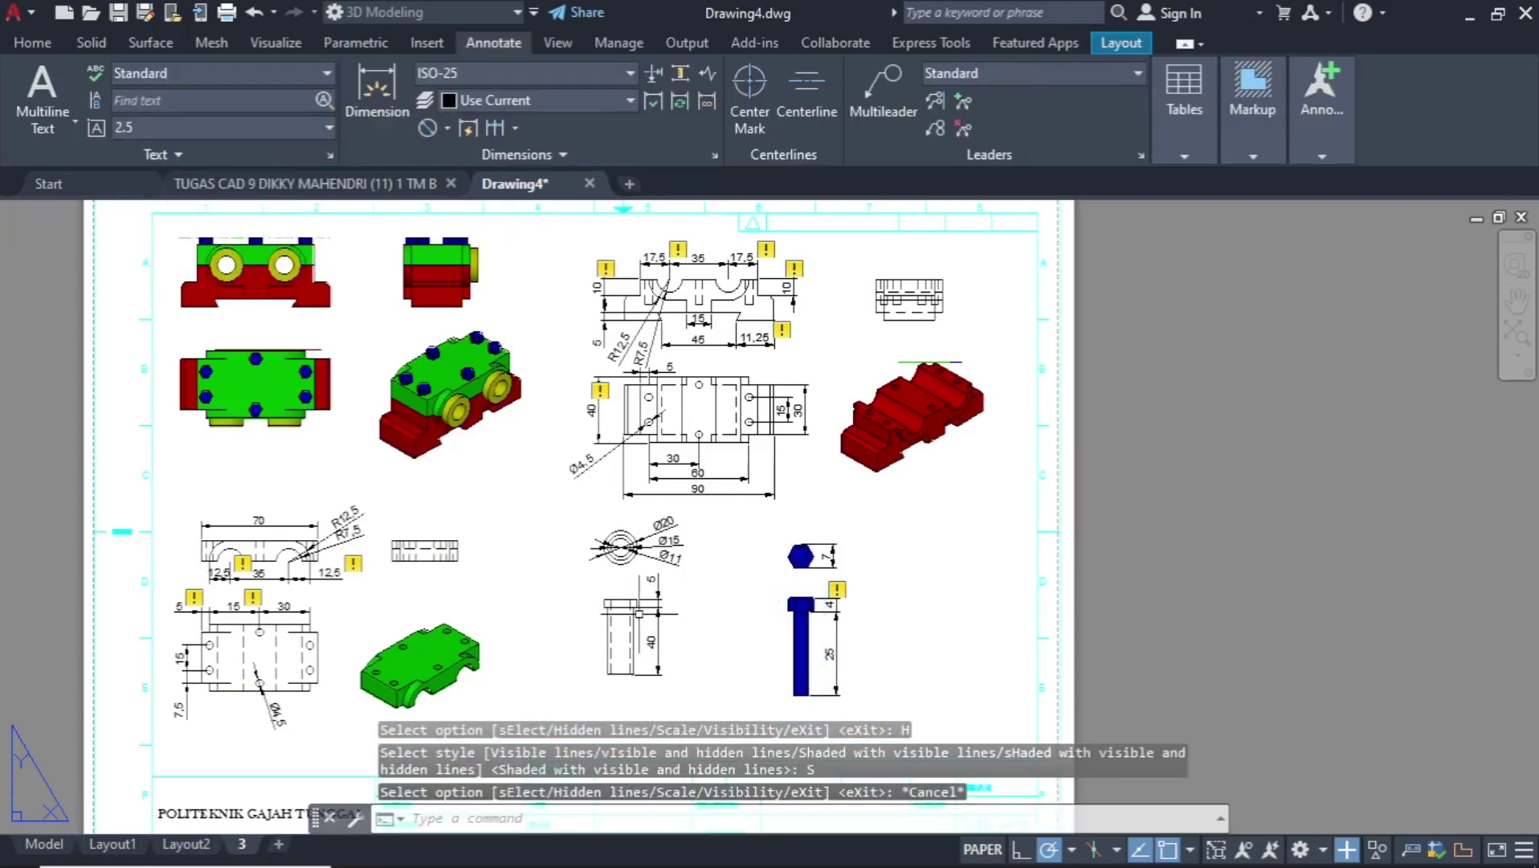
Shade the bushing side view.
{"action": "key", "text": "Return"}
{"action": "left_click", "coordinate": [159, 101]}
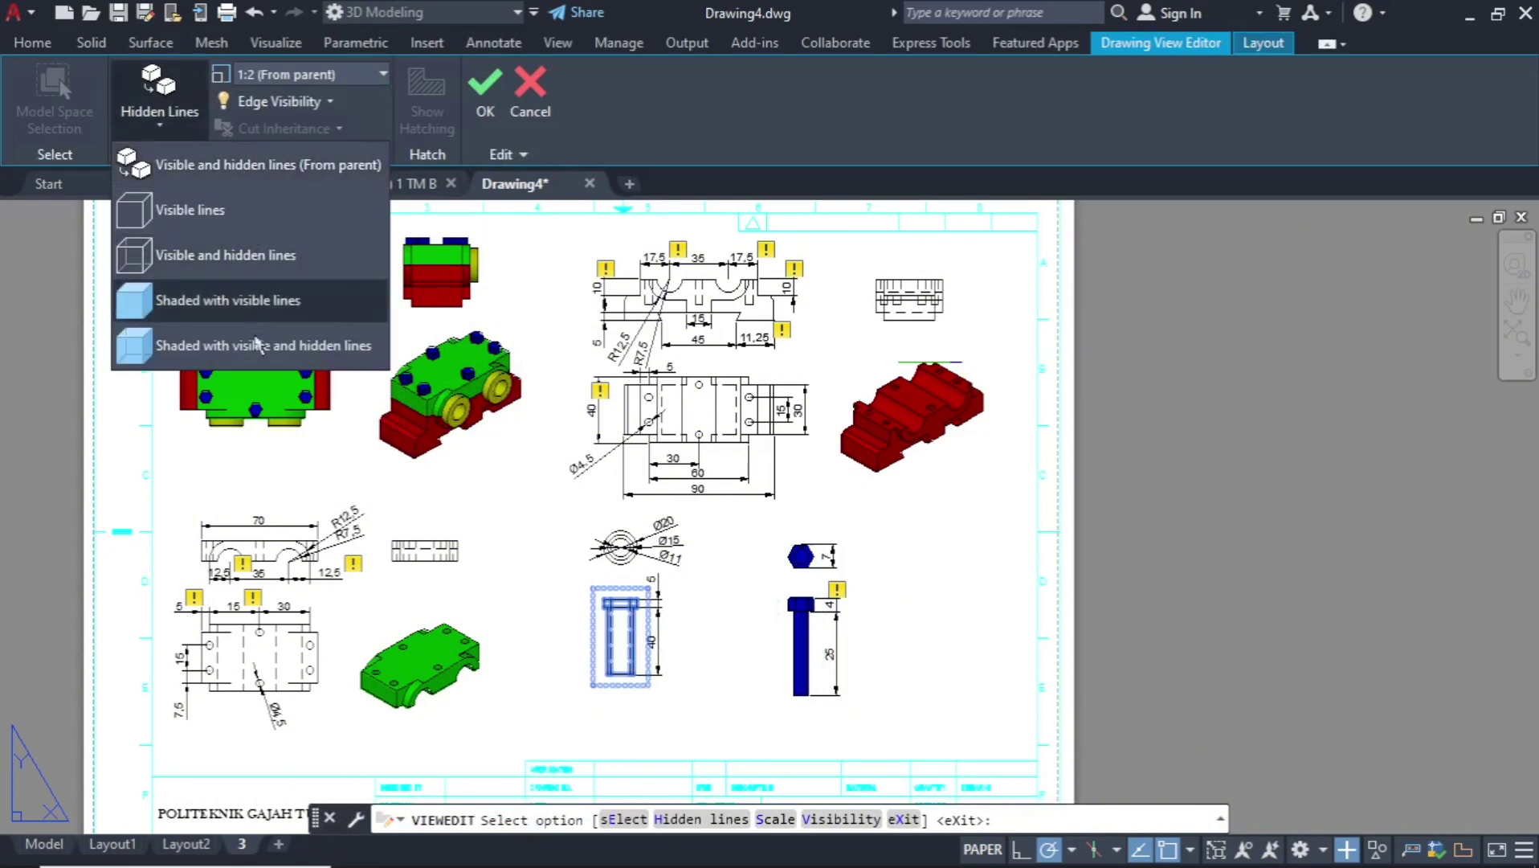
{"action": "left_click", "coordinate": [378, 360]}
{"action": "key", "text": "Escape"}
Leave the hex top view unshaded, showing visible and hidden lines.
{"action": "left_click", "coordinate": [801, 643]}
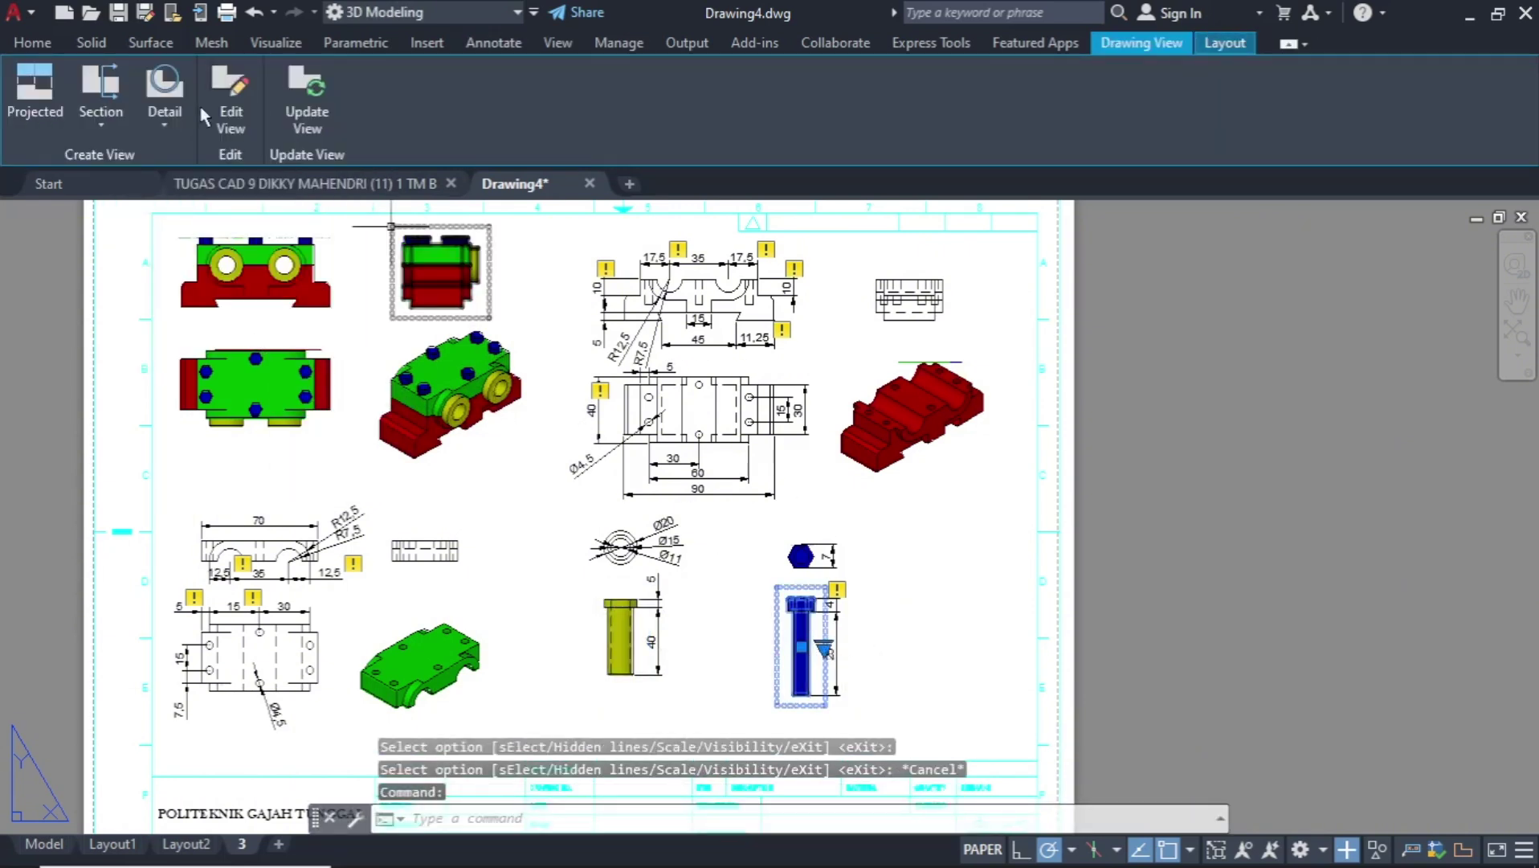
{"action": "left_click", "coordinate": [231, 97]}
{"action": "left_click", "coordinate": [159, 100]}
{"action": "left_click", "coordinate": [241, 300]}
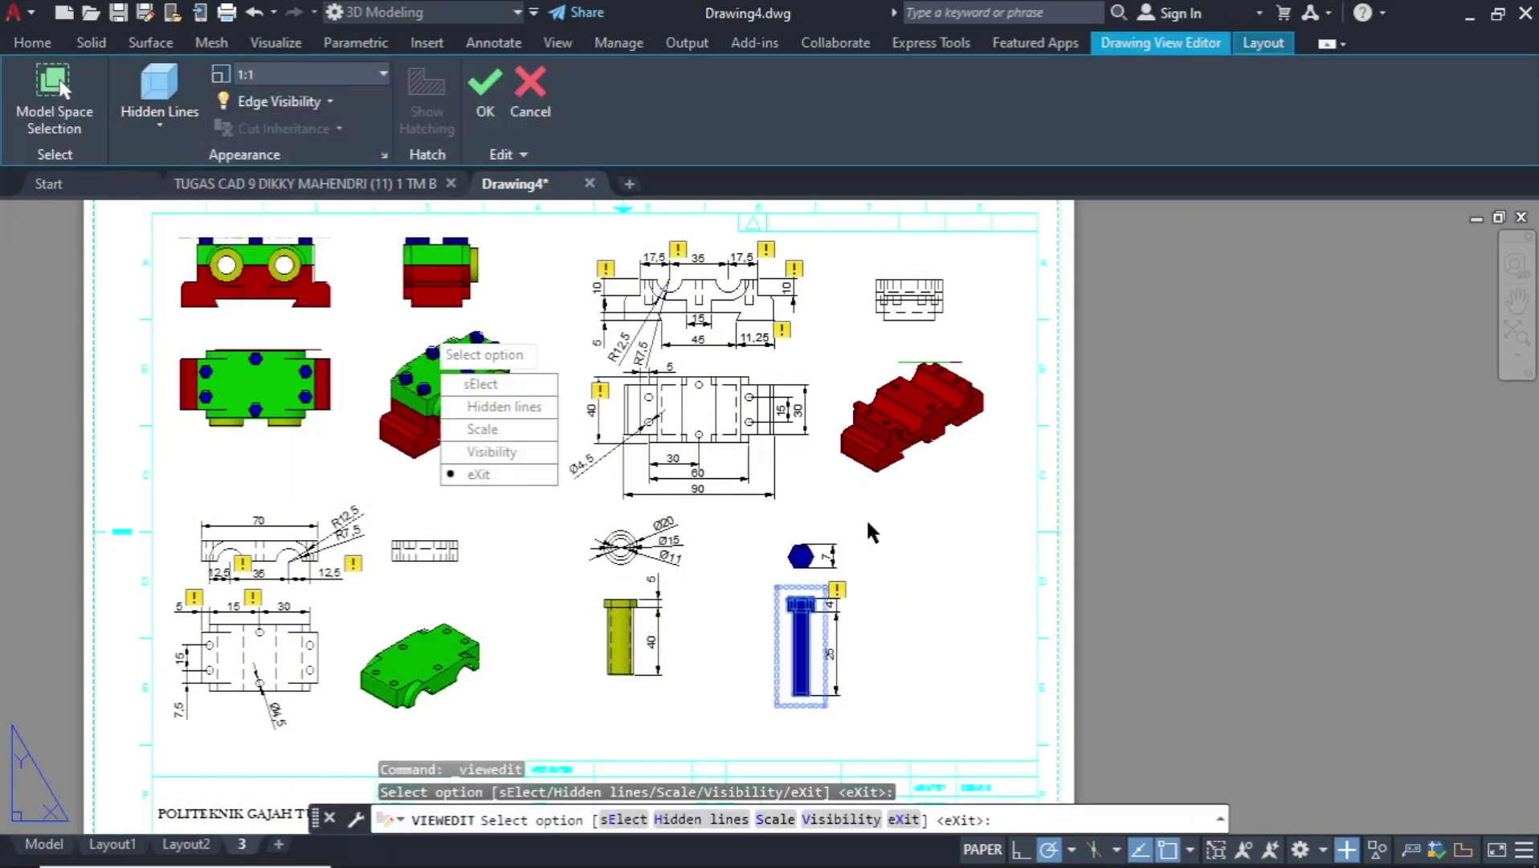
{"action": "key", "text": "Escape"}
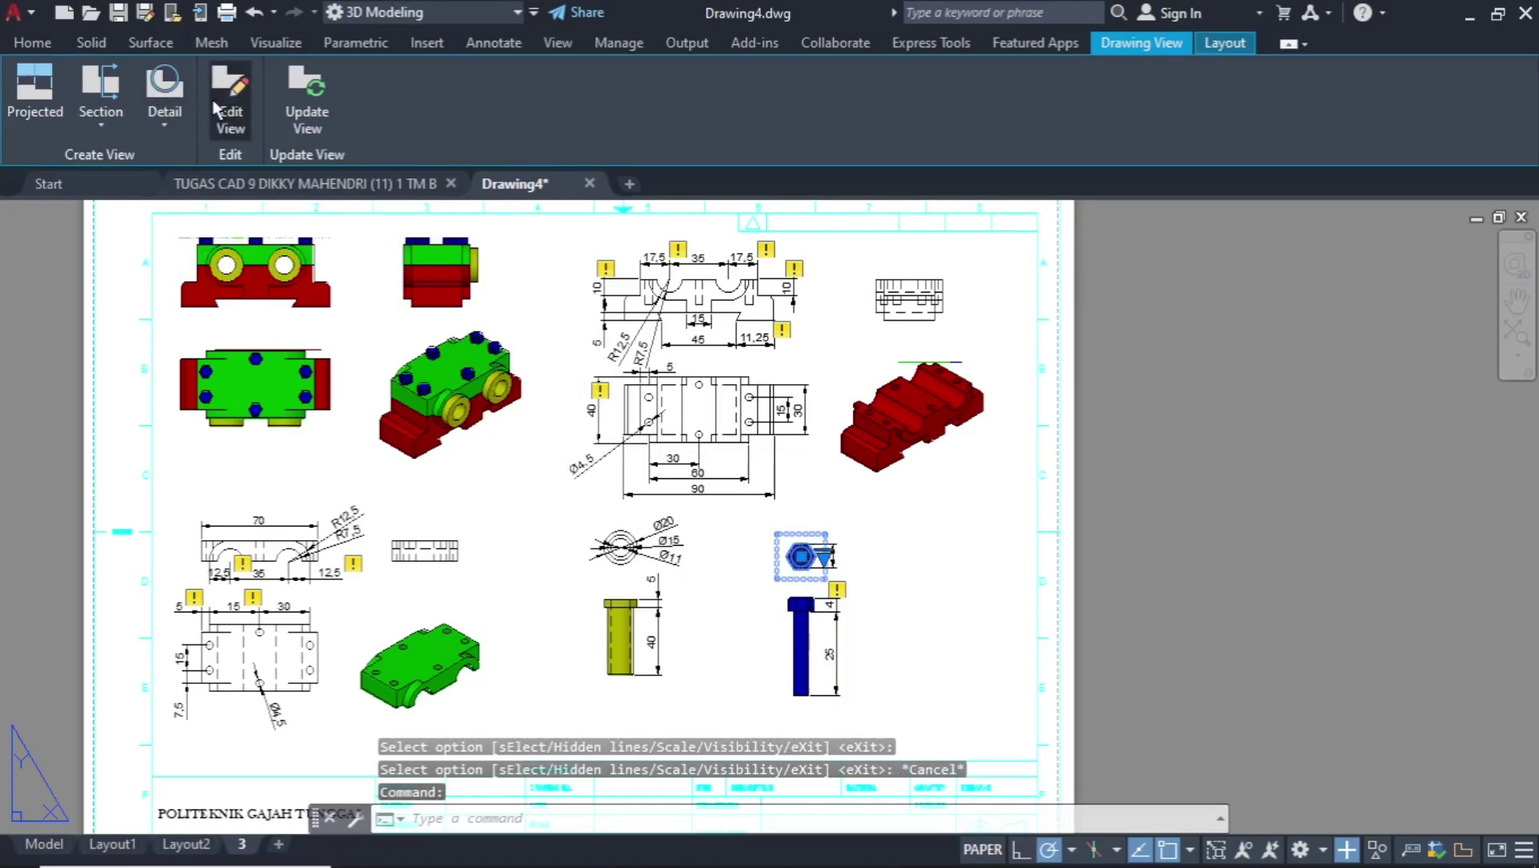
{"action": "left_click", "coordinate": [216, 109]}
{"action": "left_click", "coordinate": [159, 101]}
{"action": "left_click", "coordinate": [200, 250]}
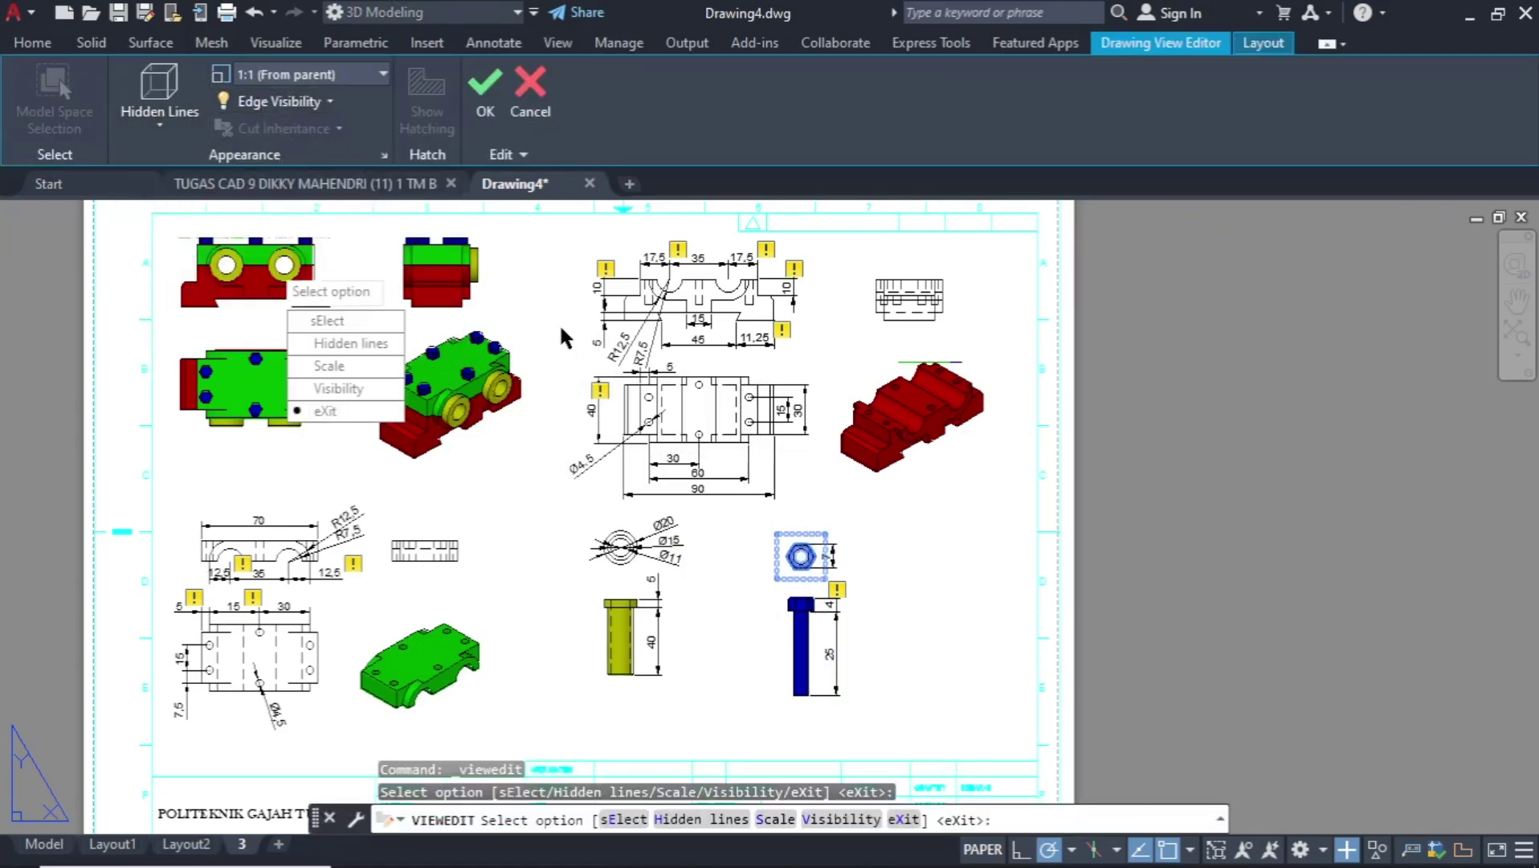
{"action": "key", "text": "Escape"}
Delete the stray mark below the bushing view.
{"action": "scroll", "coordinate": [804, 429], "scroll_direction": "down", "scroll_amount": 2}
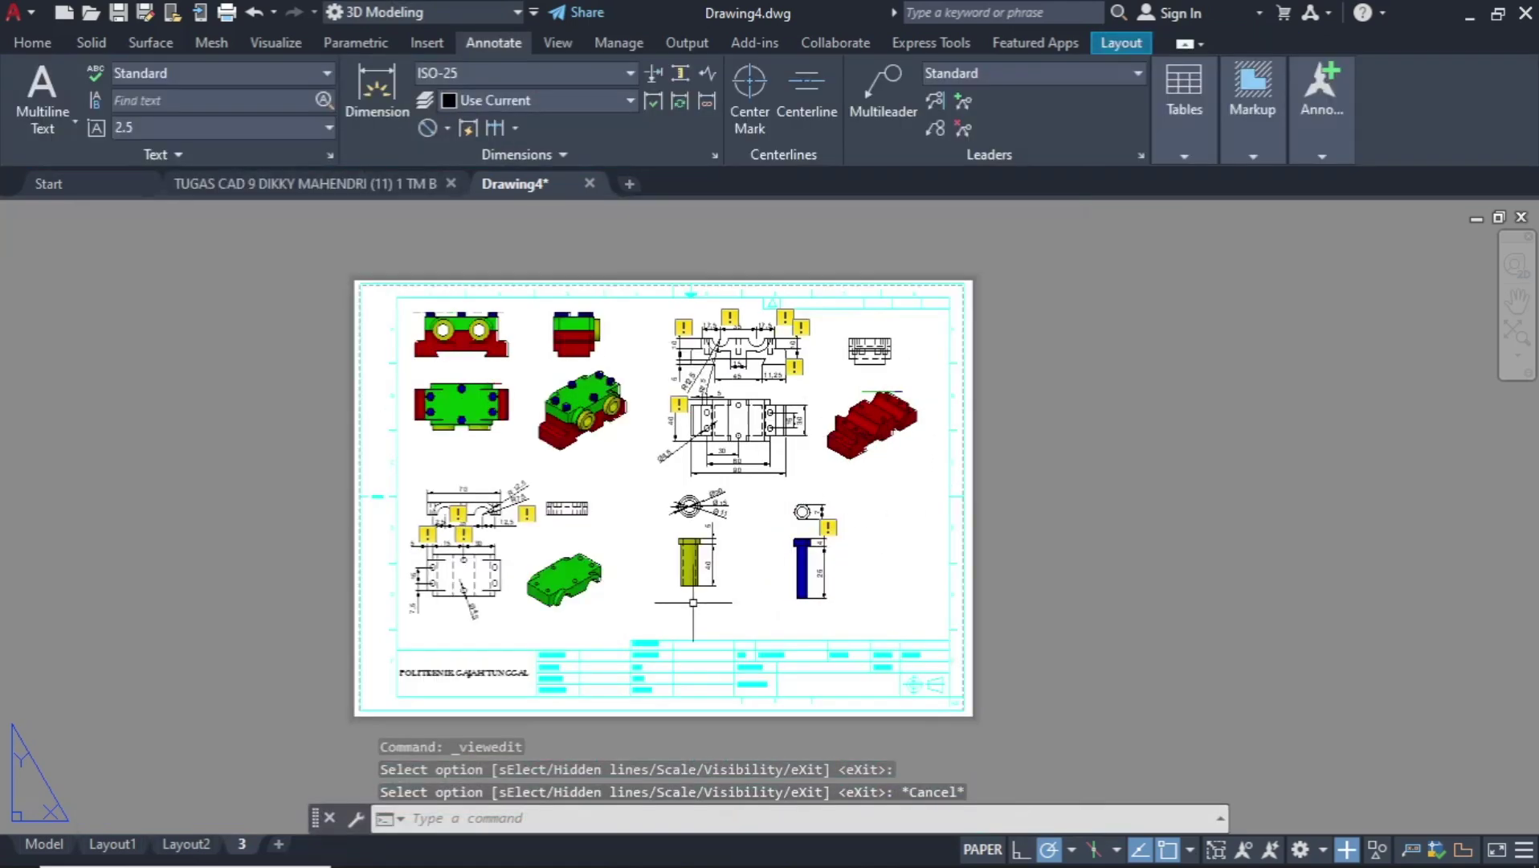
{"action": "scroll", "coordinate": [766, 502], "scroll_direction": "up", "scroll_amount": 2}
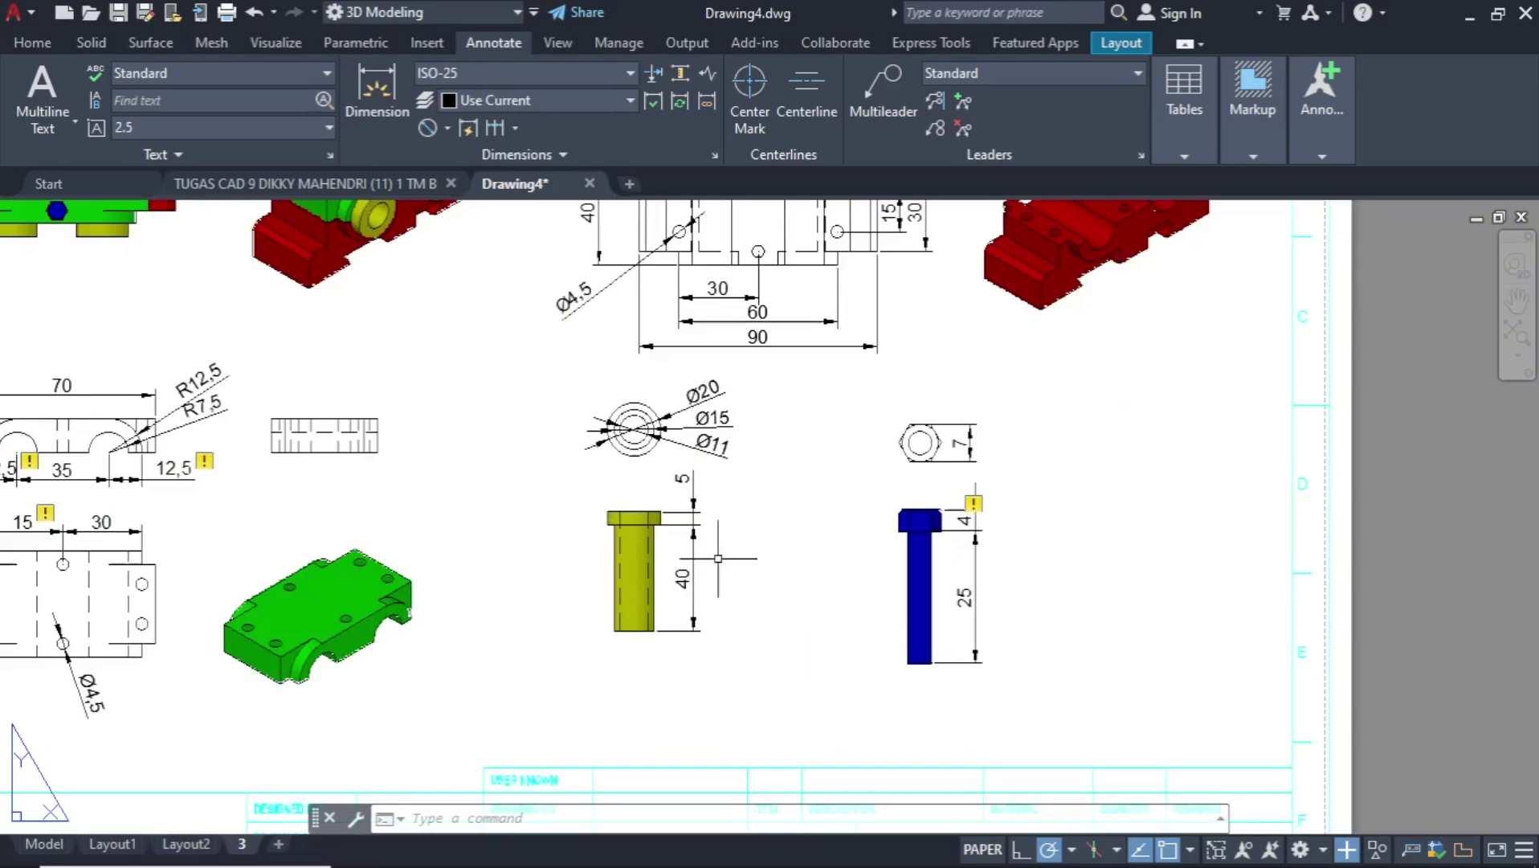
{"action": "key", "text": "Delete"}
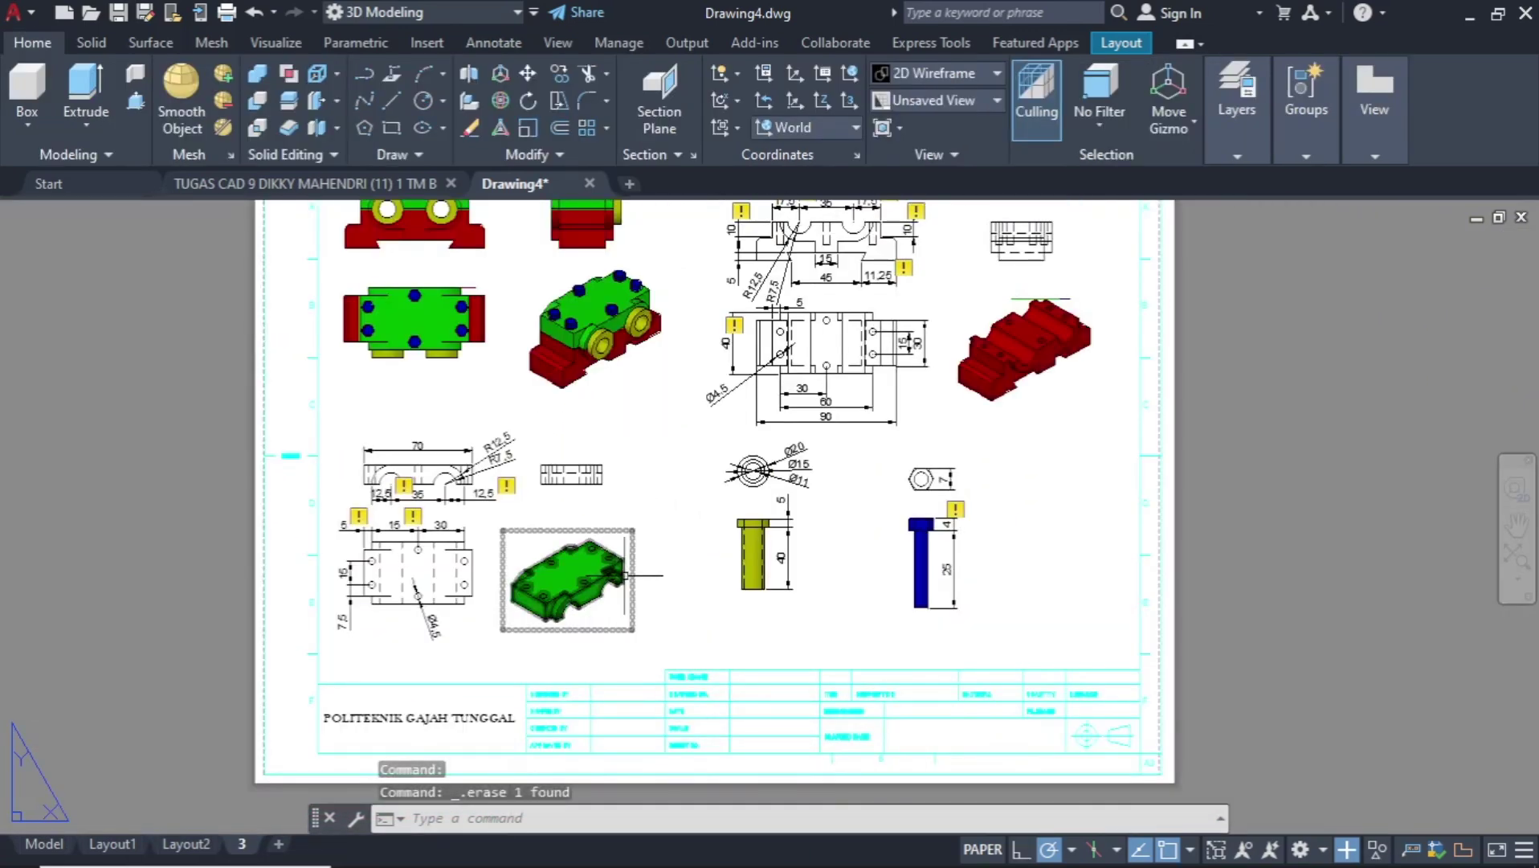
Switch to model space and view the assembly from SW Isometric.
{"action": "left_click", "coordinate": [40, 843]}
{"action": "scroll", "coordinate": [763, 567], "scroll_direction": "up", "scroll_amount": 2}
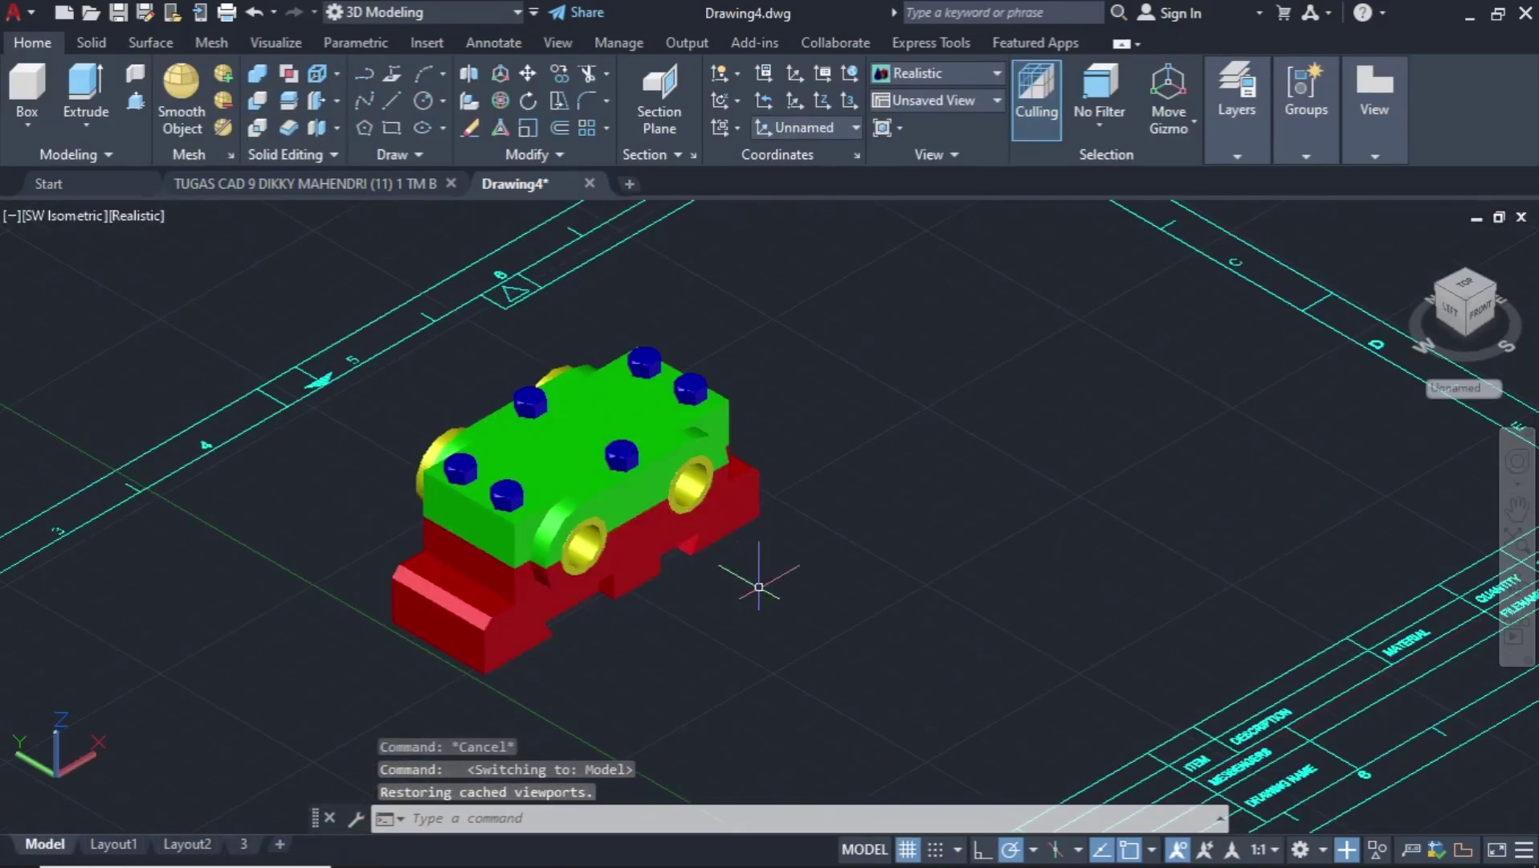
{"action": "left_click", "coordinate": [924, 101]}
{"action": "left_click", "coordinate": [932, 260]}
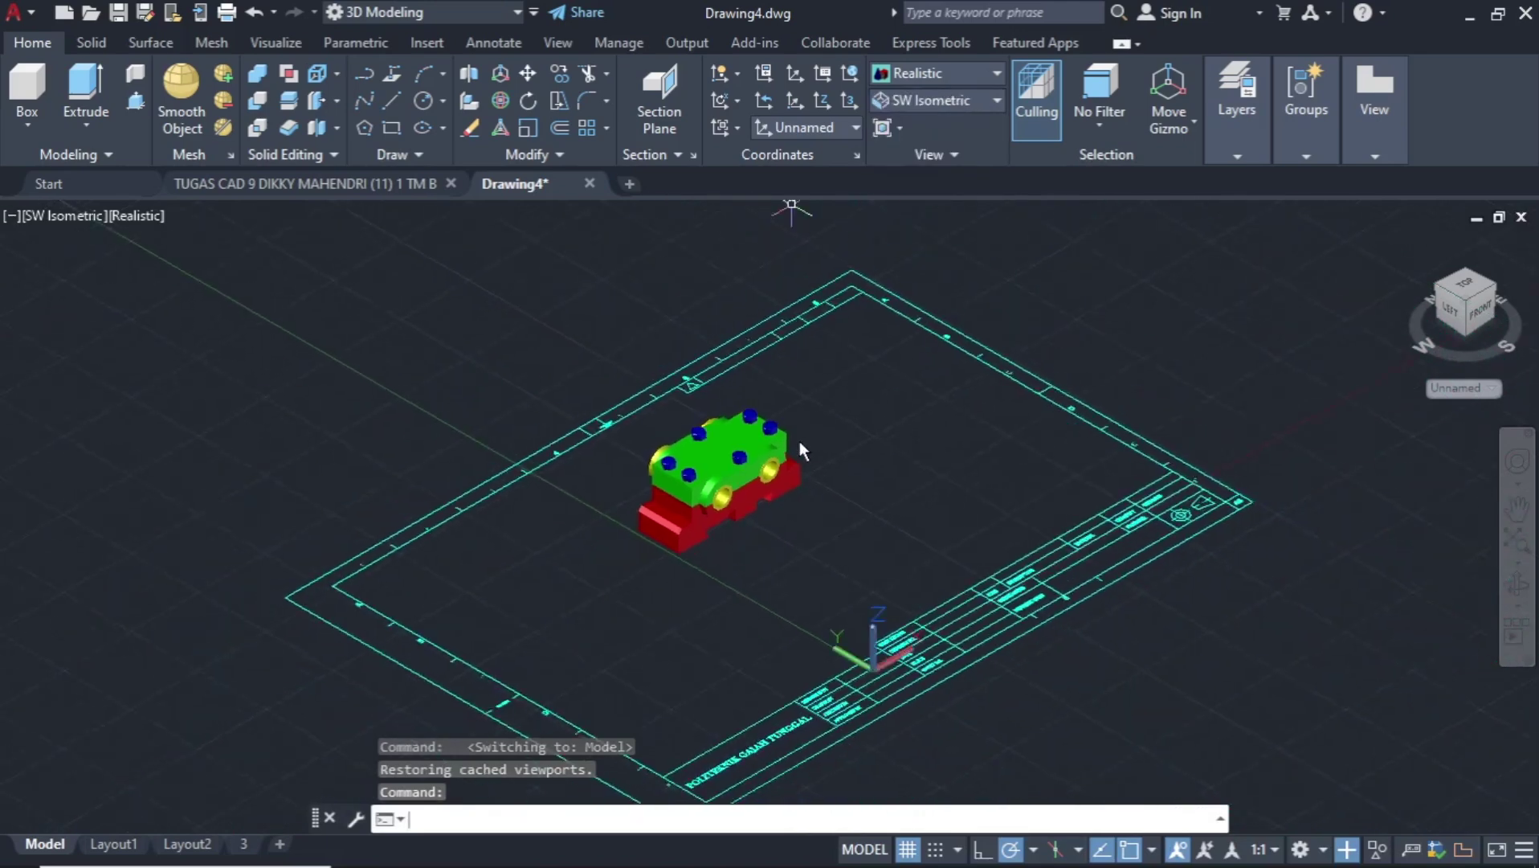
{"action": "scroll", "coordinate": [814, 492], "scroll_direction": "up", "scroll_amount": 5}
{"action": "scroll", "coordinate": [866, 508], "scroll_direction": "down", "scroll_amount": 1}
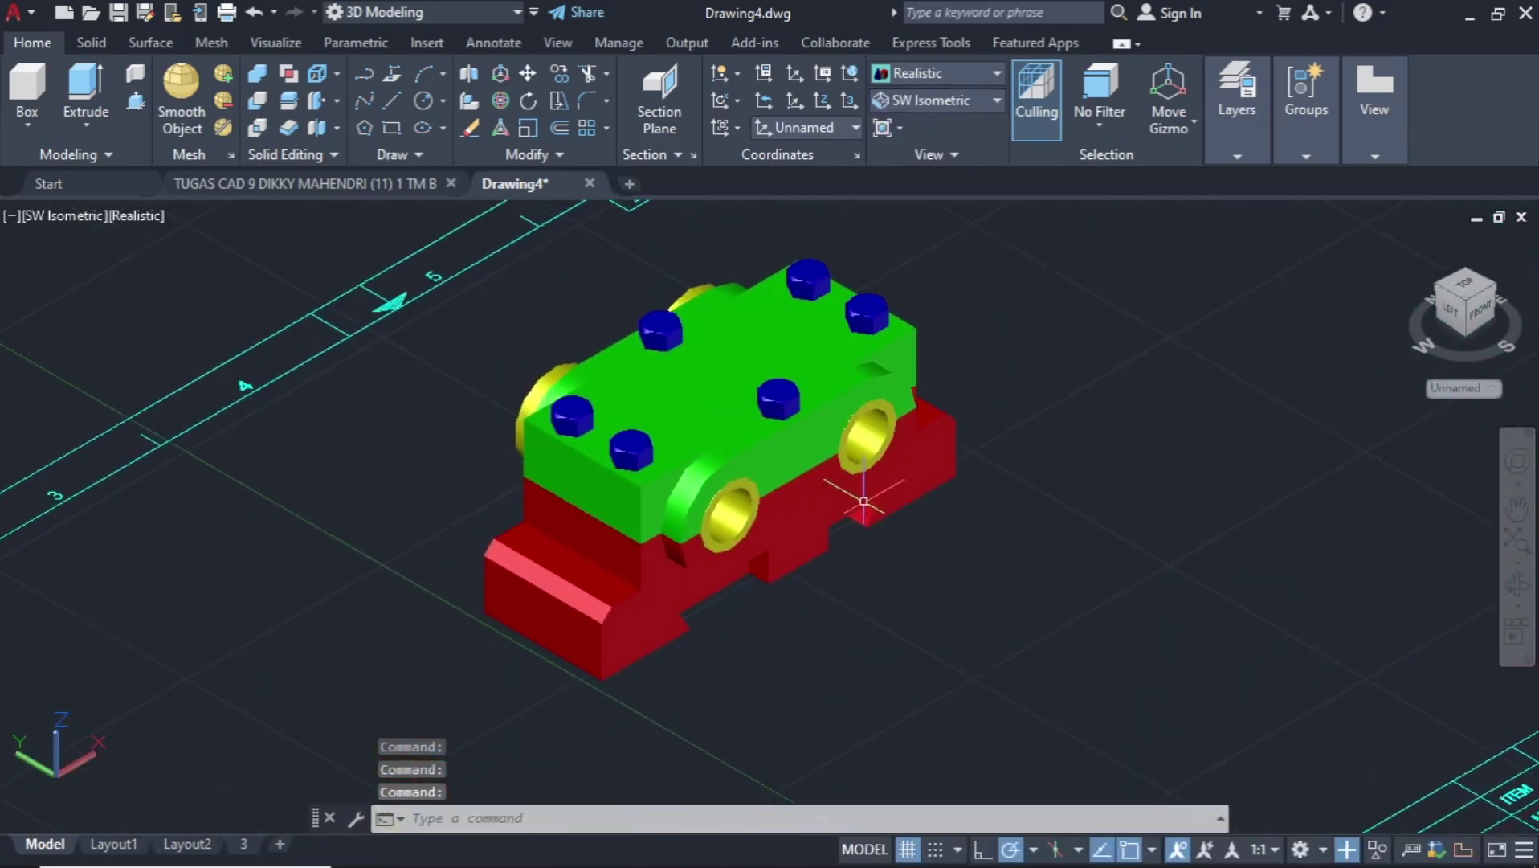